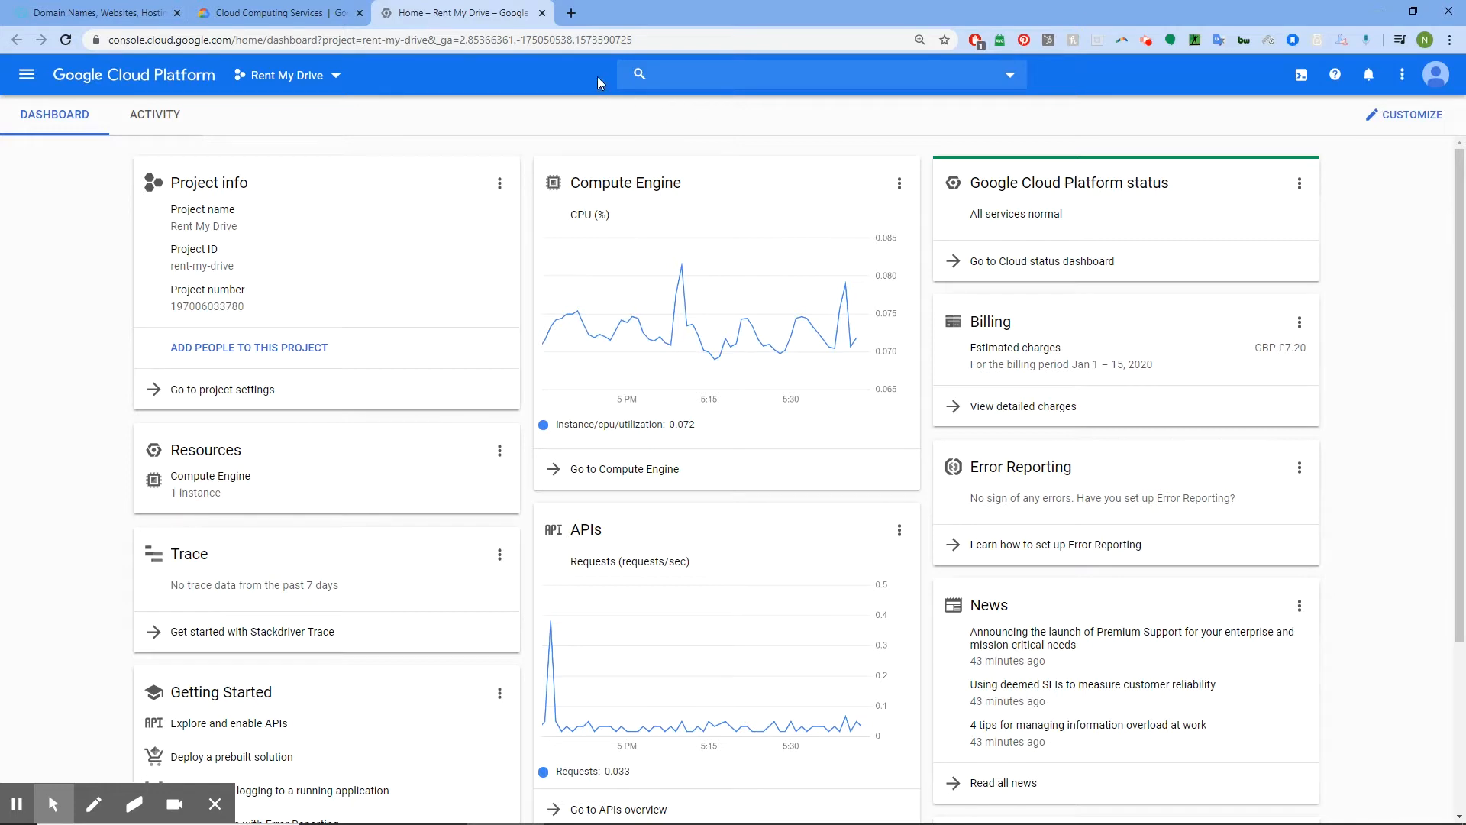
Start a new project from the Rent My Drive project selector
{"action": "left_click", "coordinate": [339, 77]}
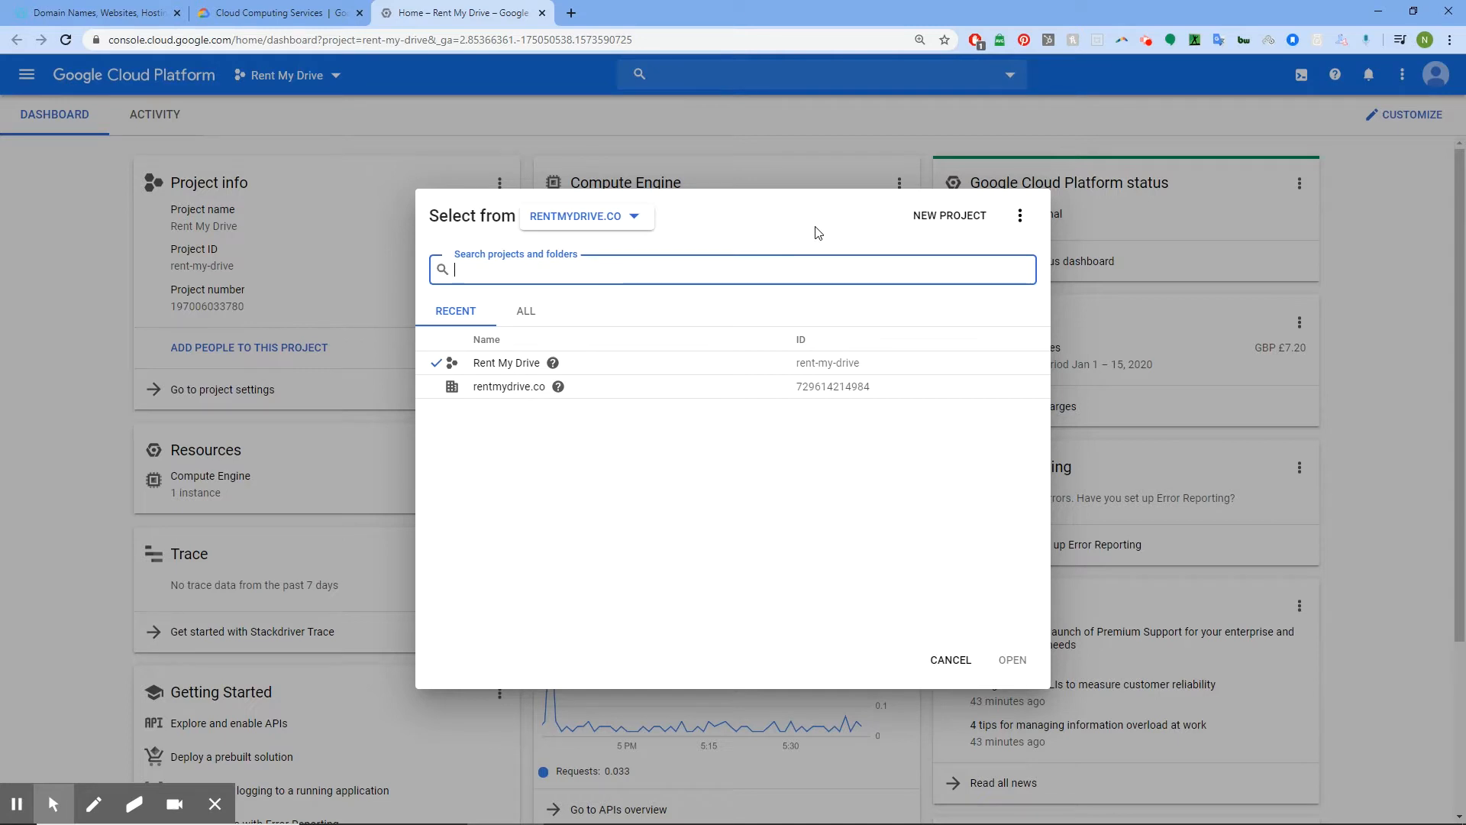
{"action": "left_click", "coordinate": [954, 219]}
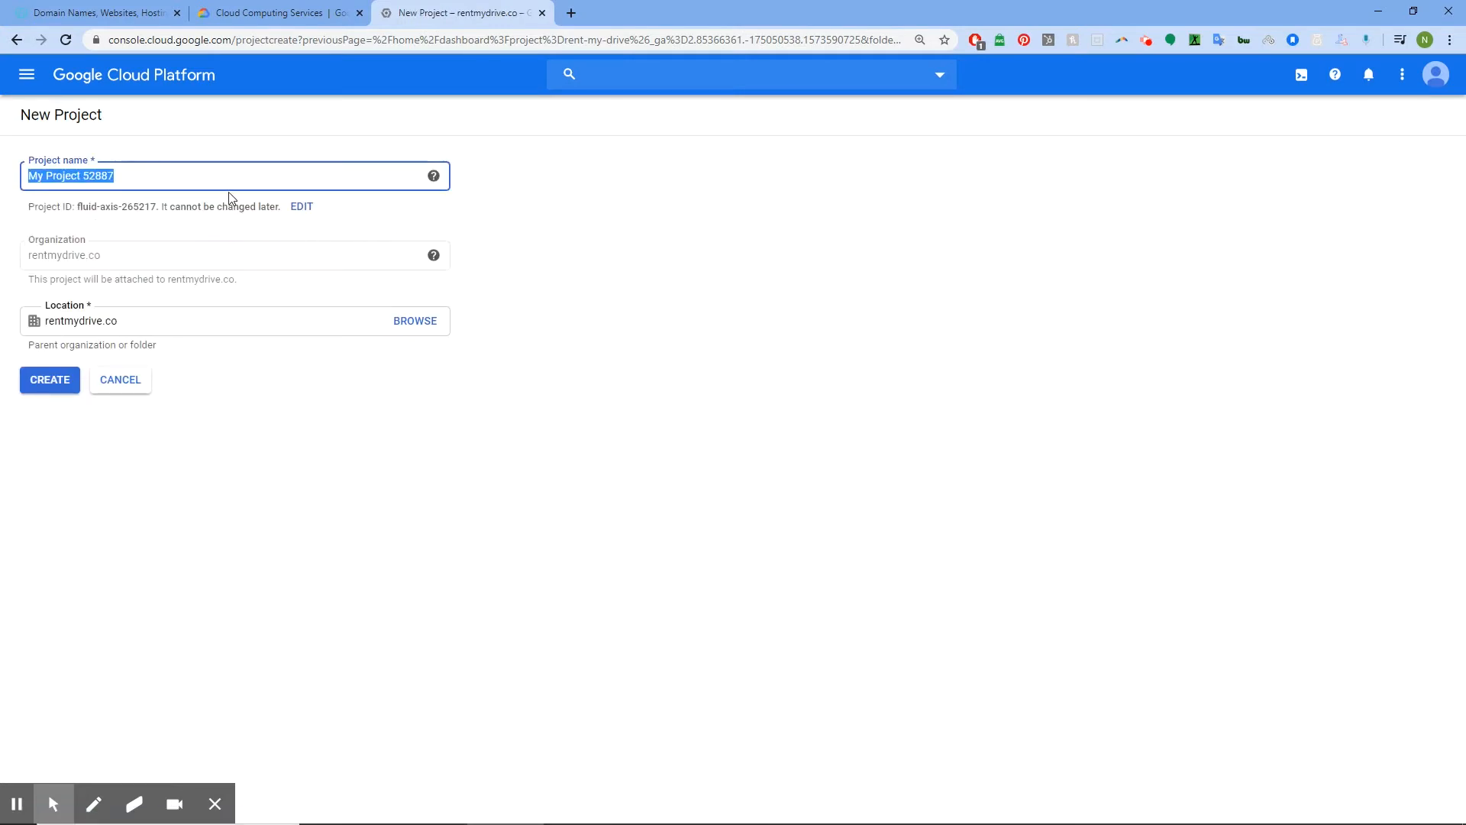
Create project rmd-website with ID rmd-website-project-1, after rmd-website-project was rejected
{"action": "type", "text": "rmd"}
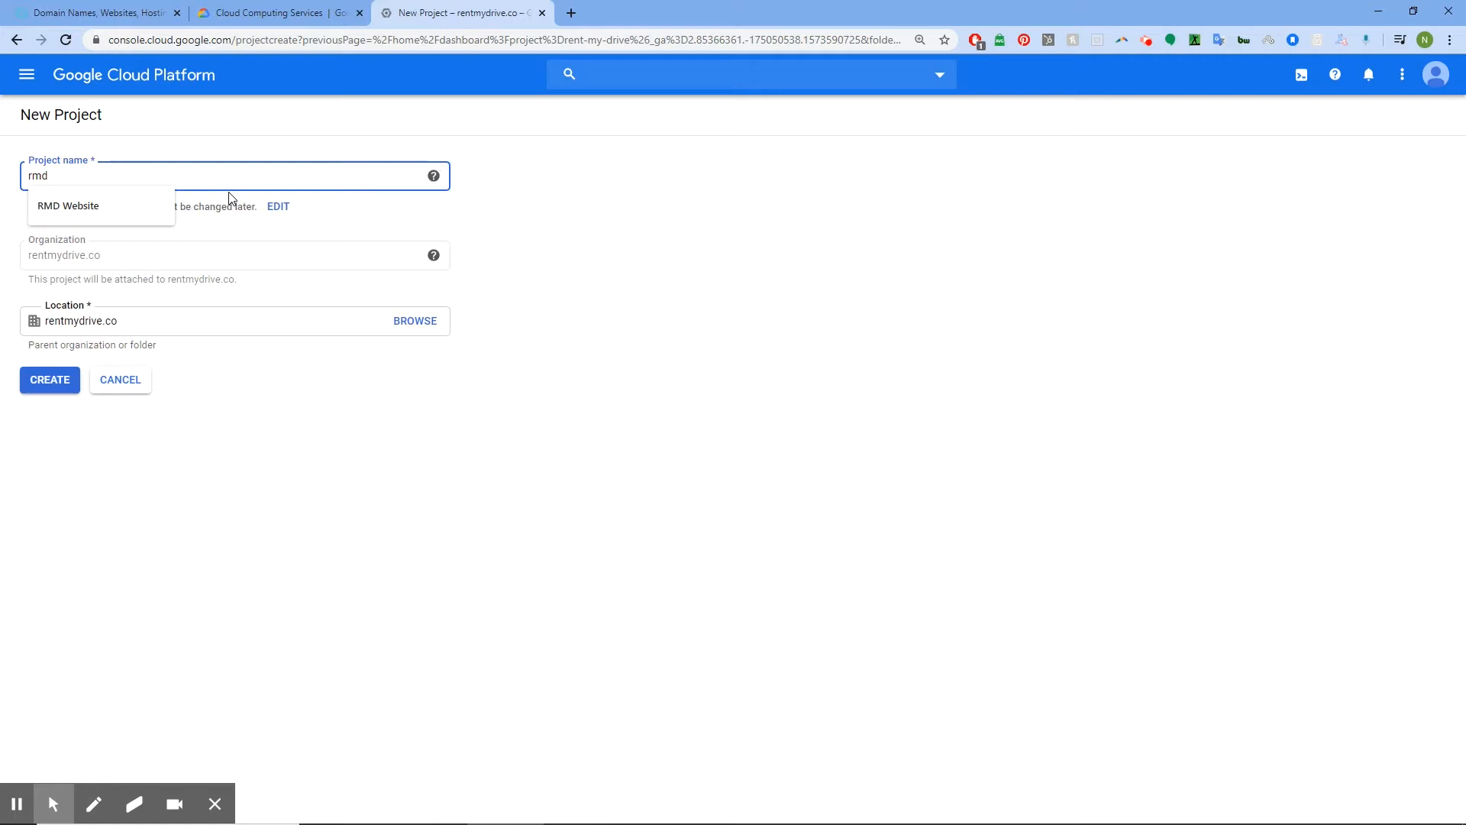
{"action": "type", "text": "-we"}
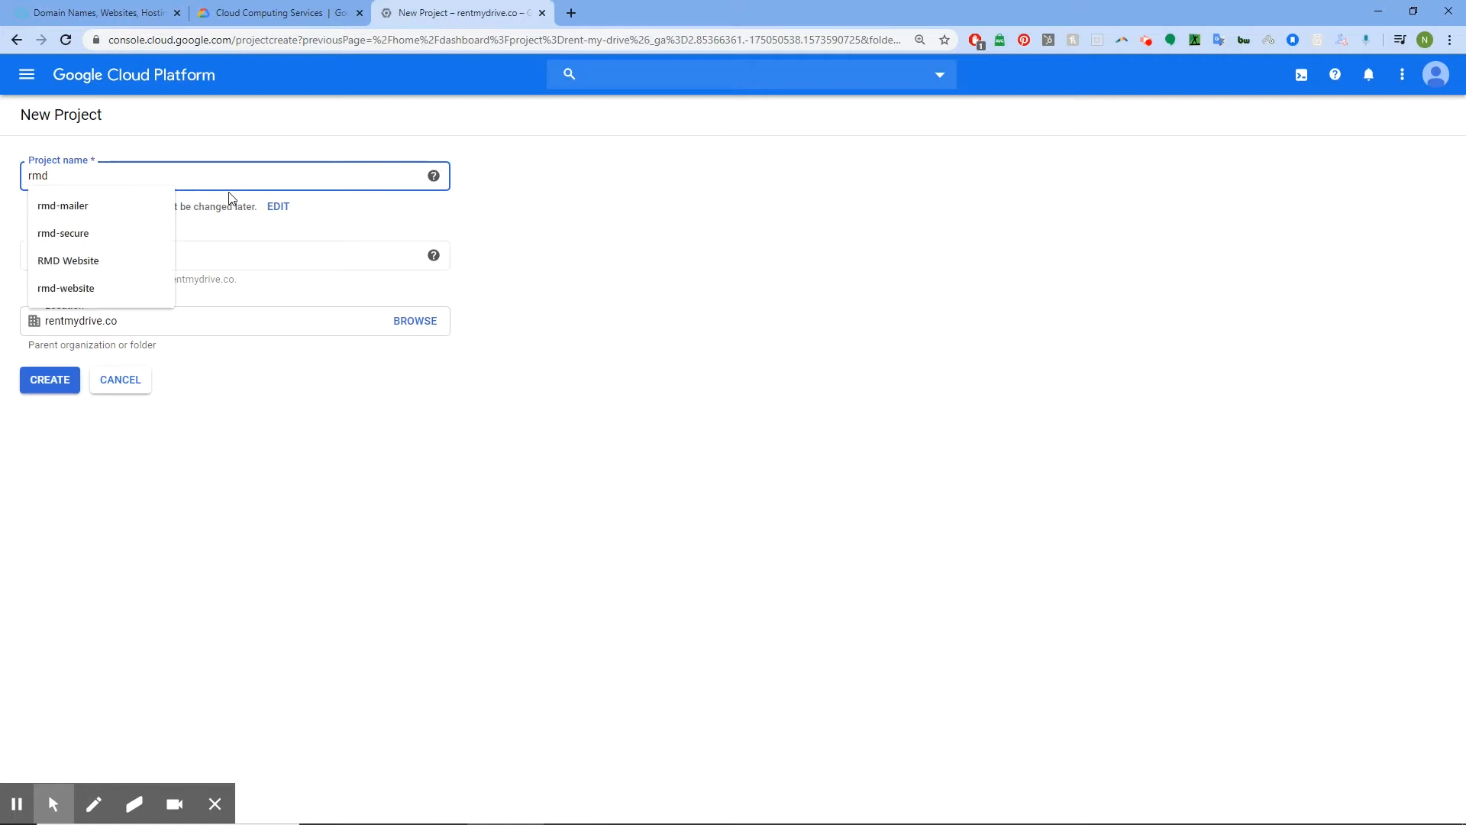
{"action": "type", "text": "bsite"}
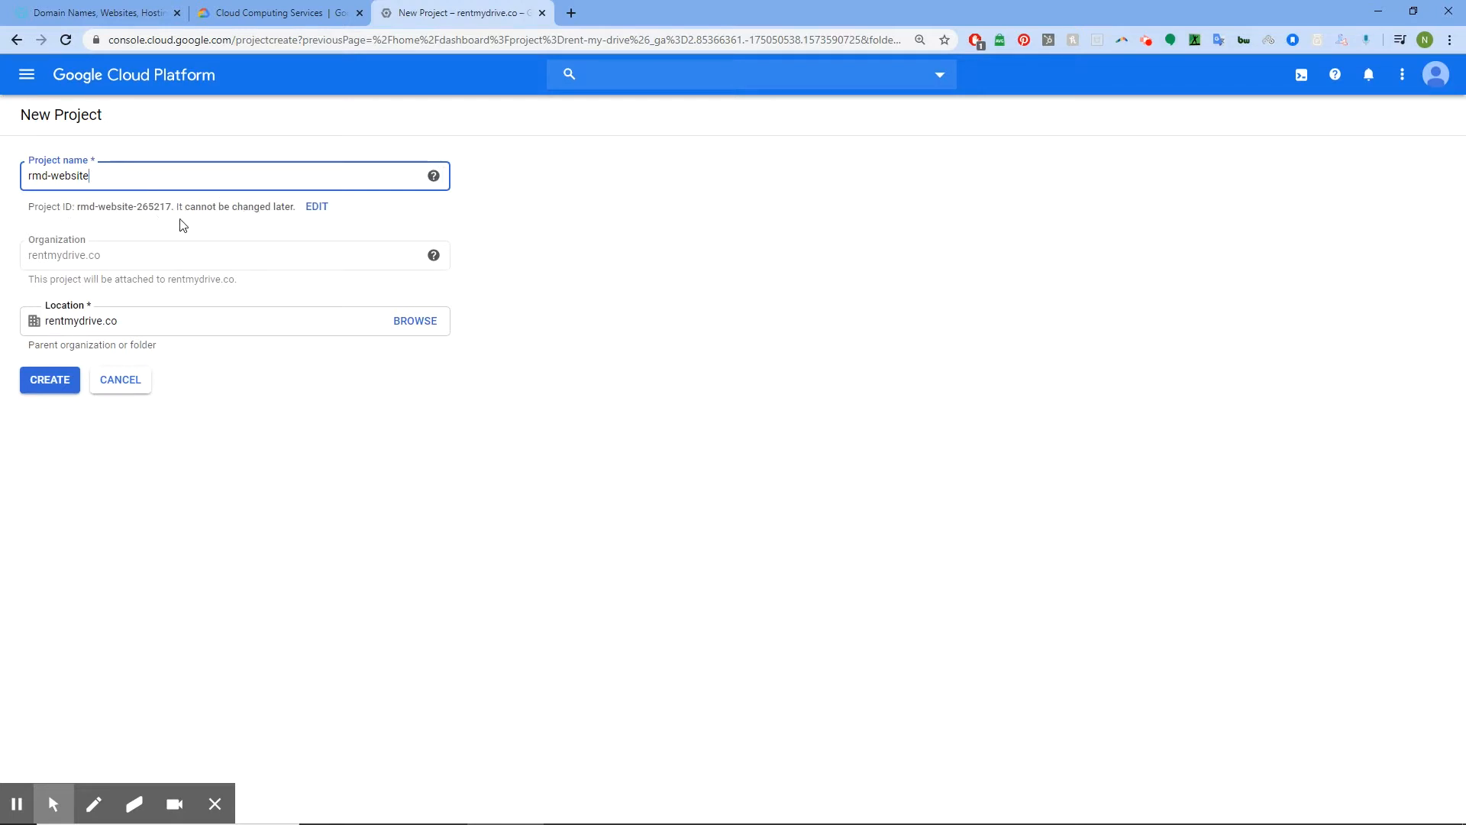
{"action": "left_click", "coordinate": [317, 207]}
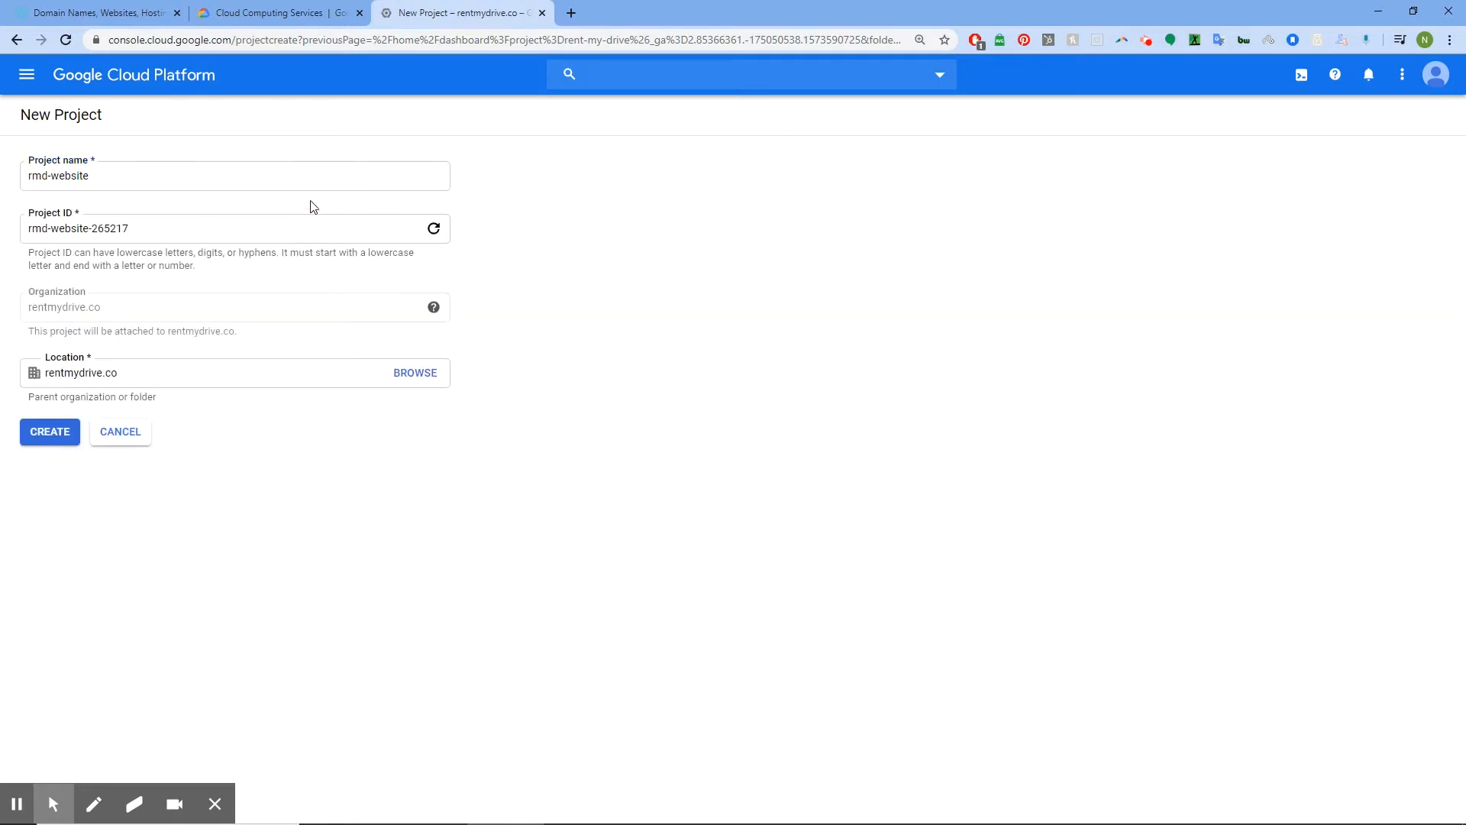
{"action": "left_click", "coordinate": [153, 229]}
{"action": "left_click_drag", "start_coordinate": [122, 228], "coordinate": [92, 229]}
{"action": "type", "text": "p"}
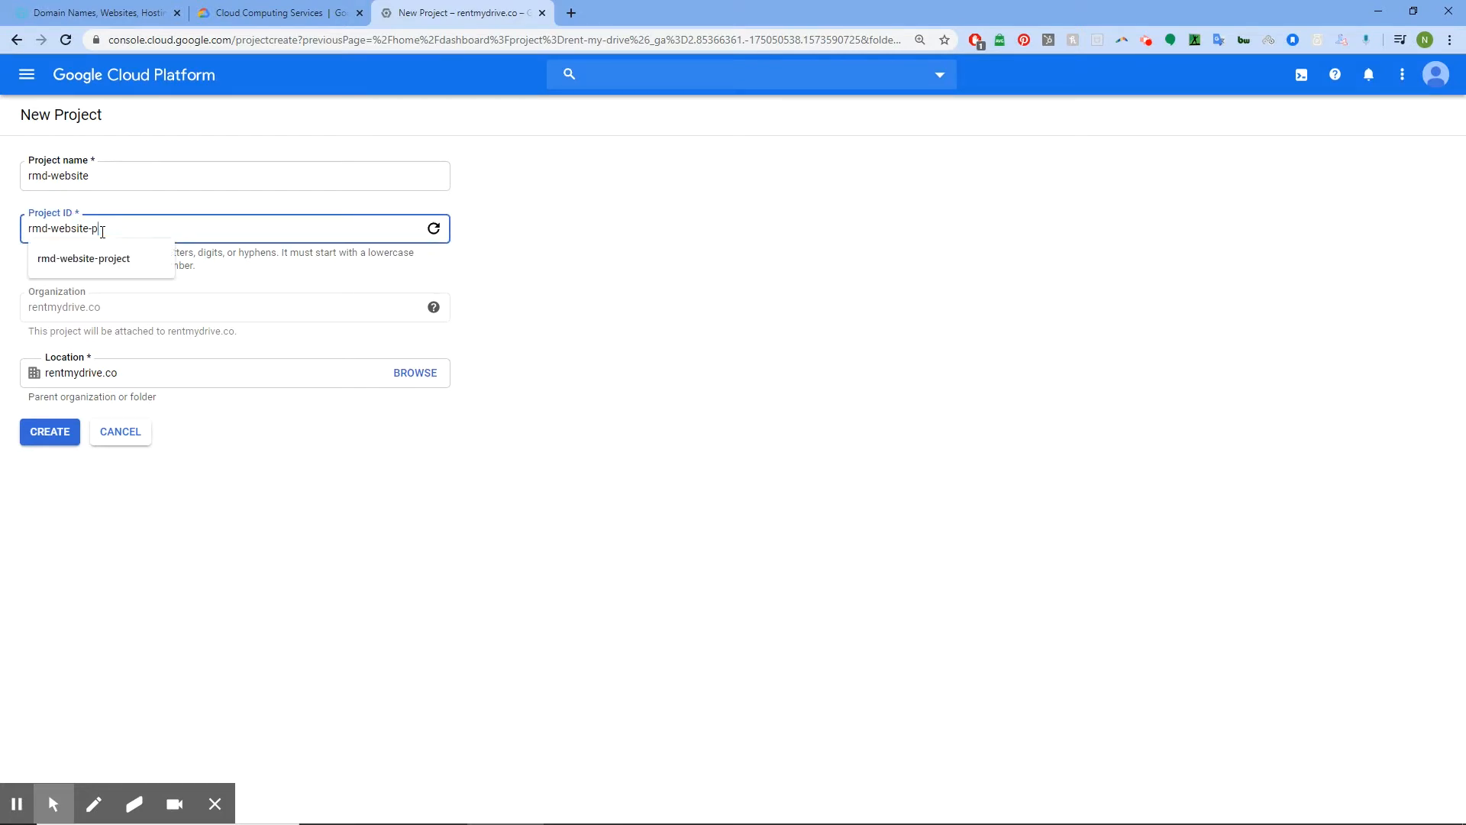
{"action": "type", "text": "roject"}
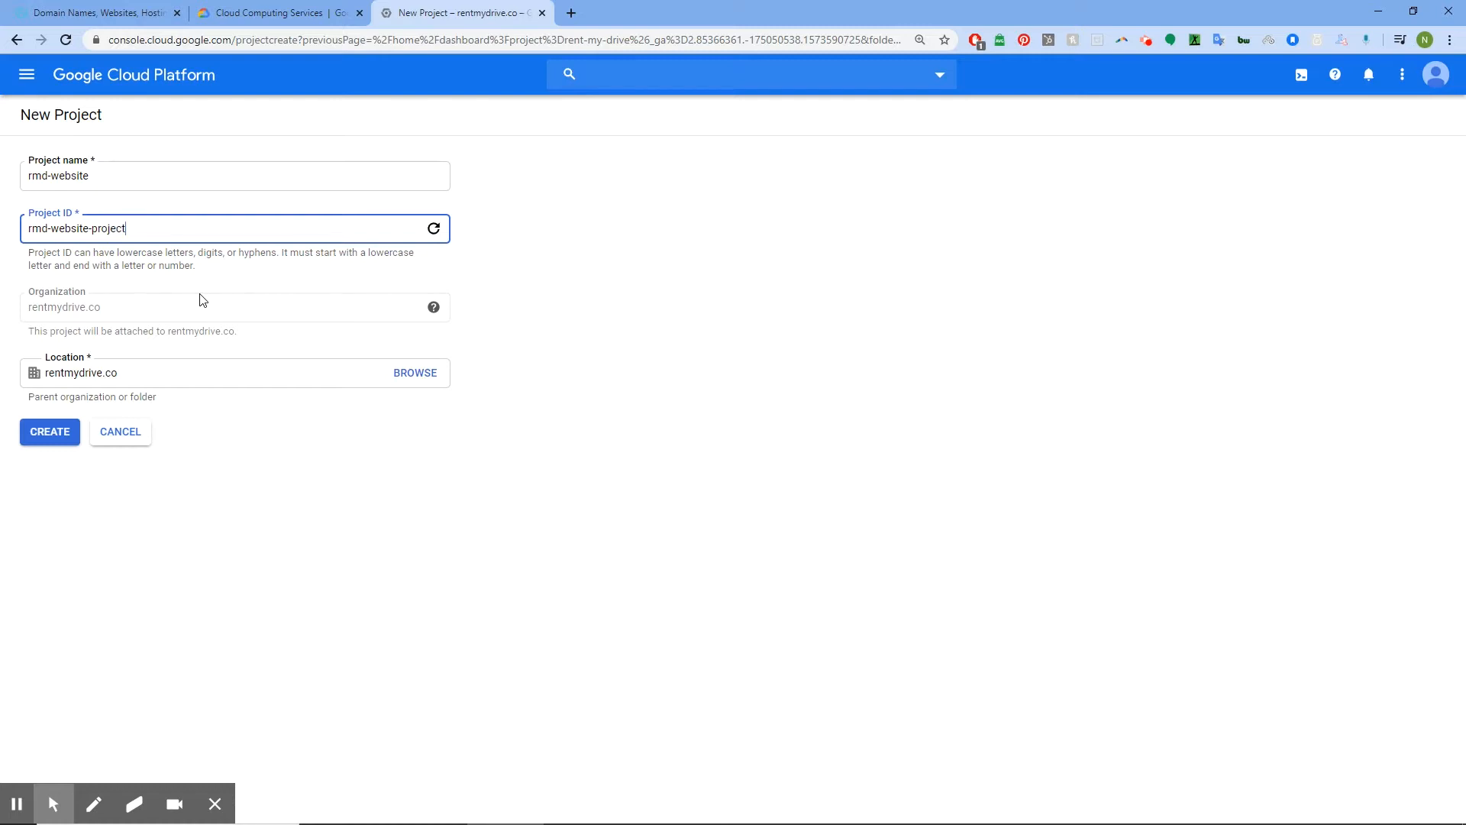
{"action": "left_click", "coordinate": [55, 431]}
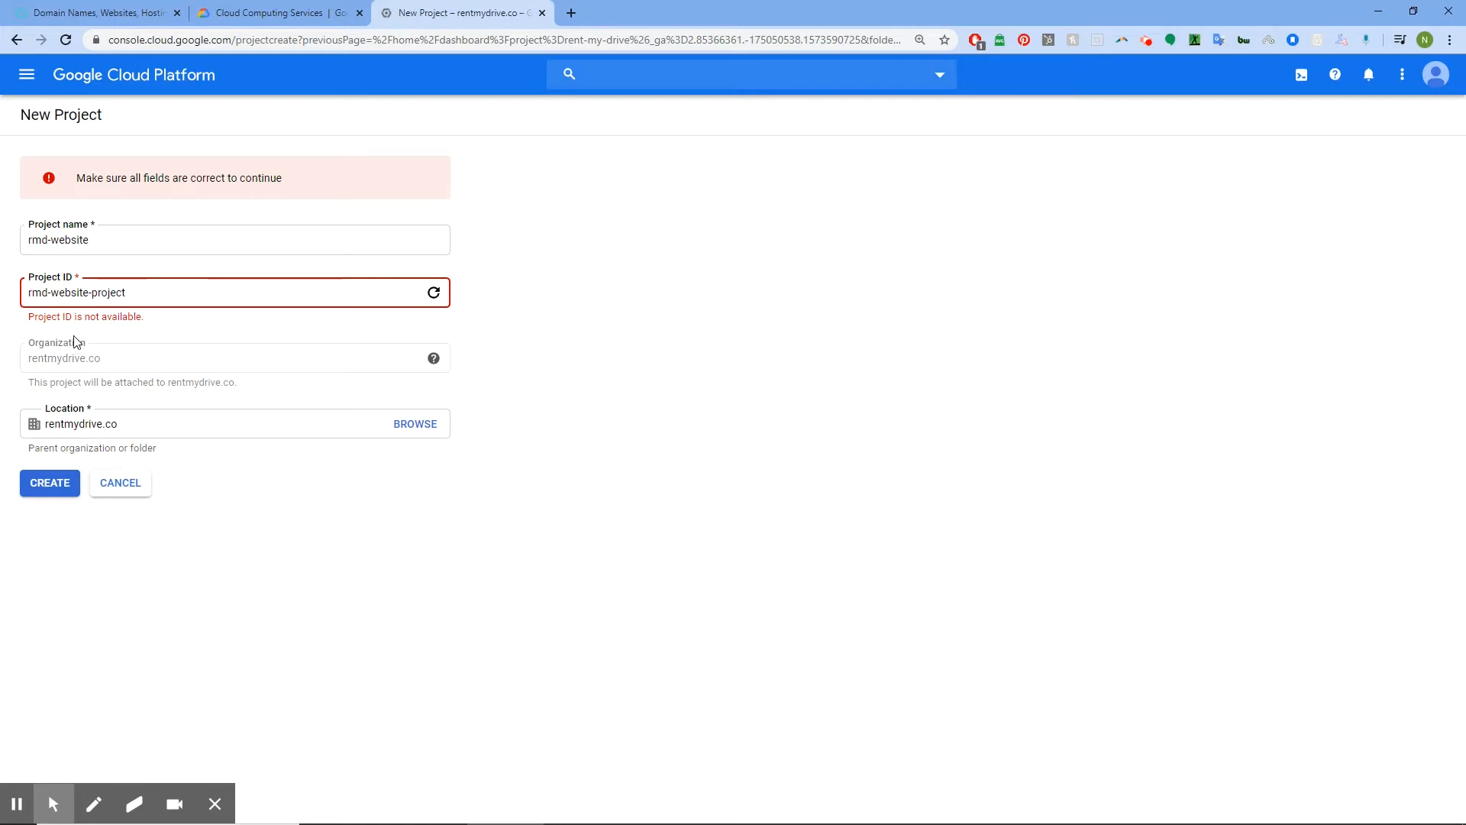
{"action": "left_click", "coordinate": [132, 293]}
{"action": "type", "text": "-1"}
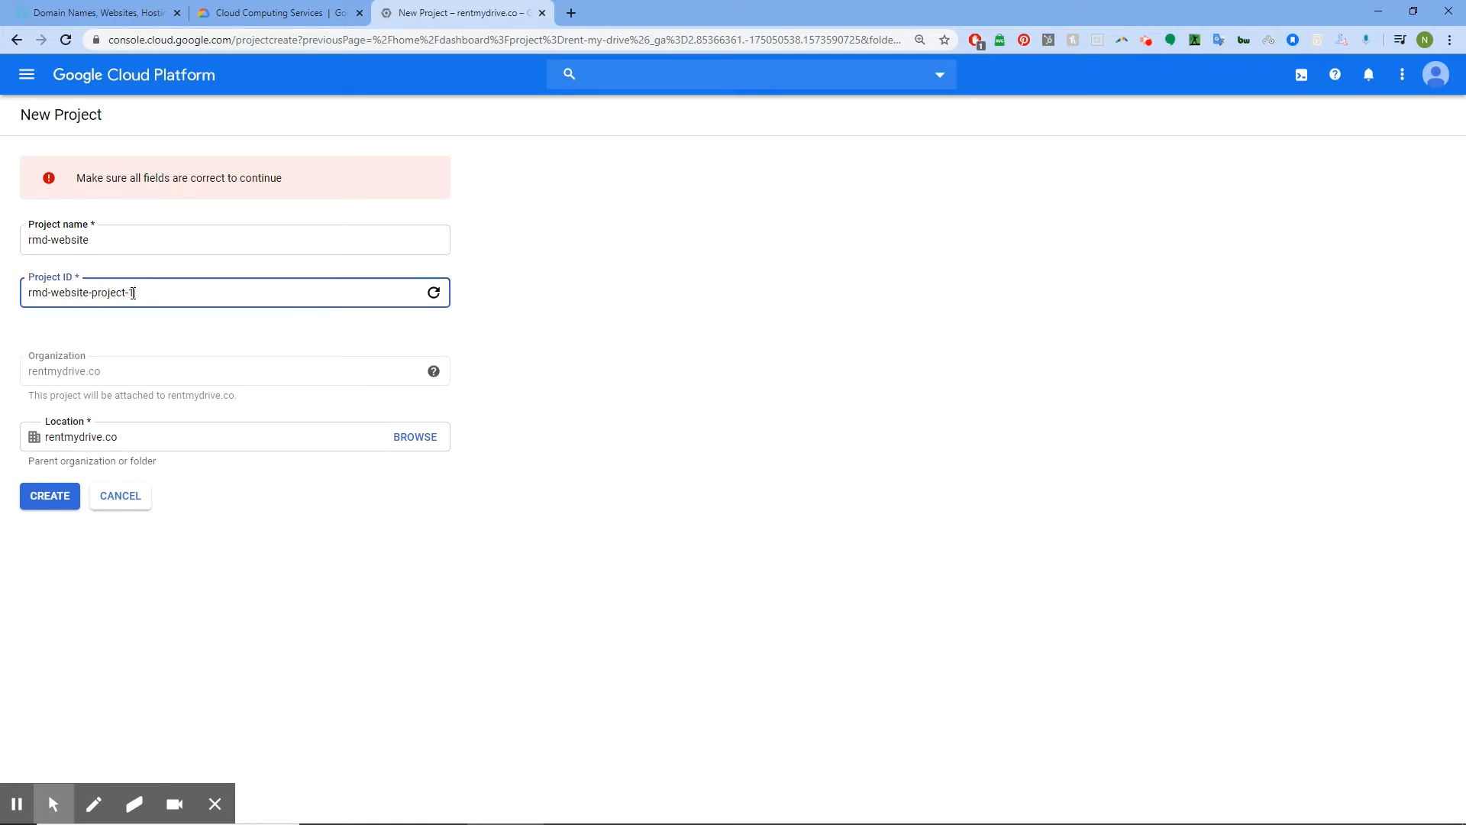
{"action": "left_click", "coordinate": [50, 497]}
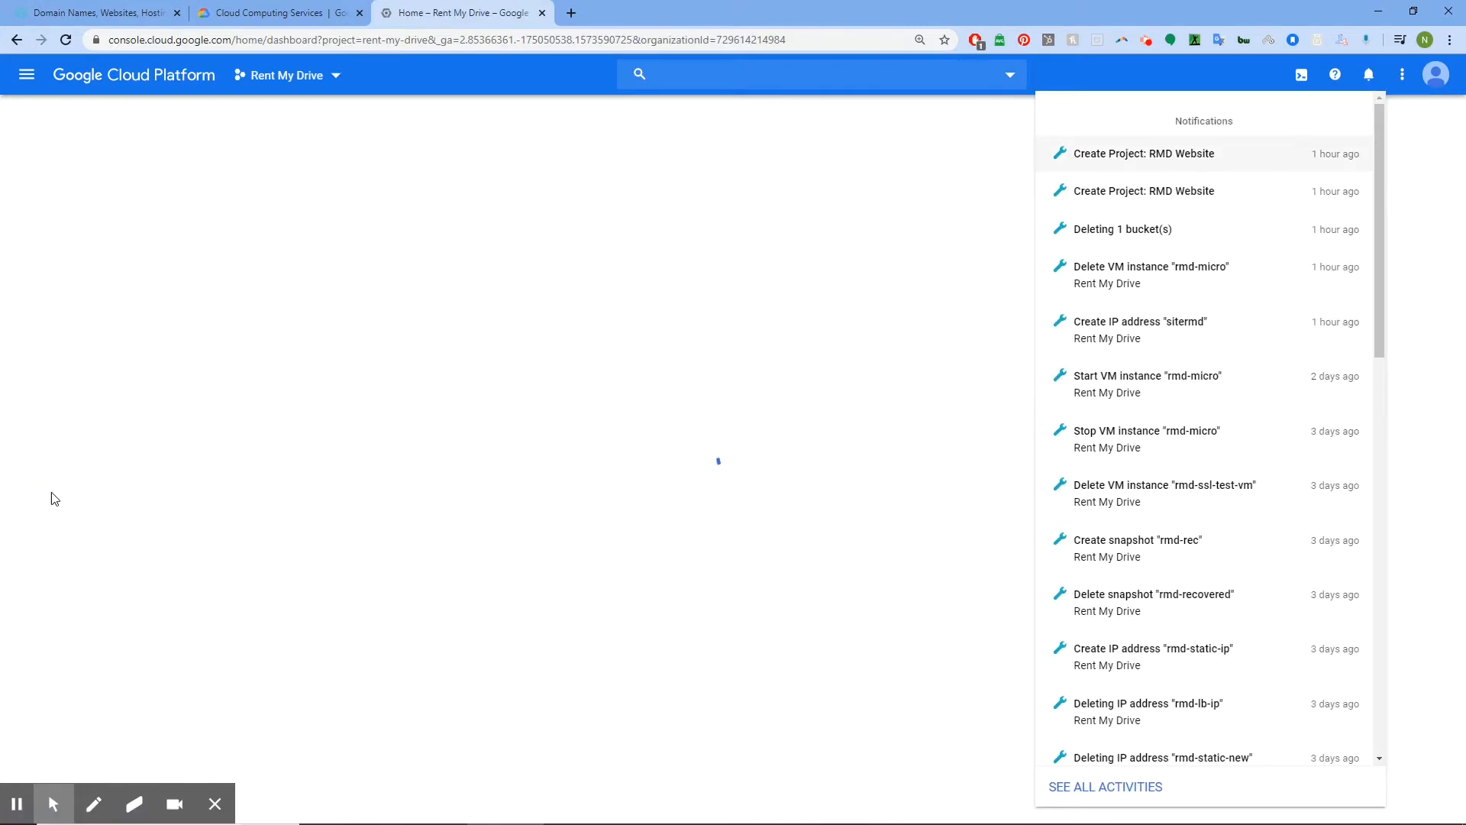
Confirm the project creation in notifications, then switch to the rmd-website project
{"action": "left_click", "coordinate": [1271, 134]}
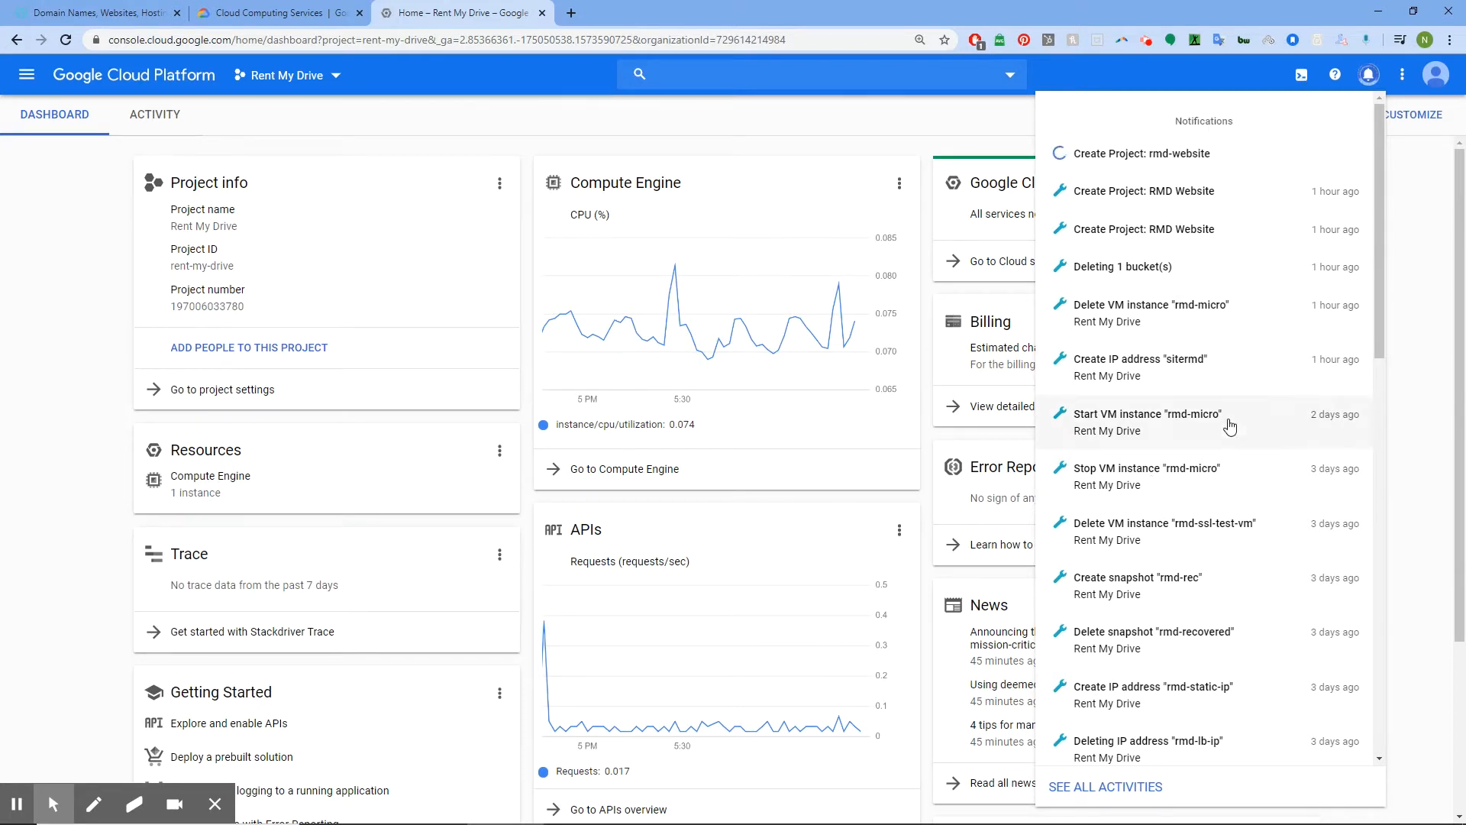
{"action": "scroll", "coordinate": [1346, 690], "scroll_direction": "down", "scroll_amount": 12}
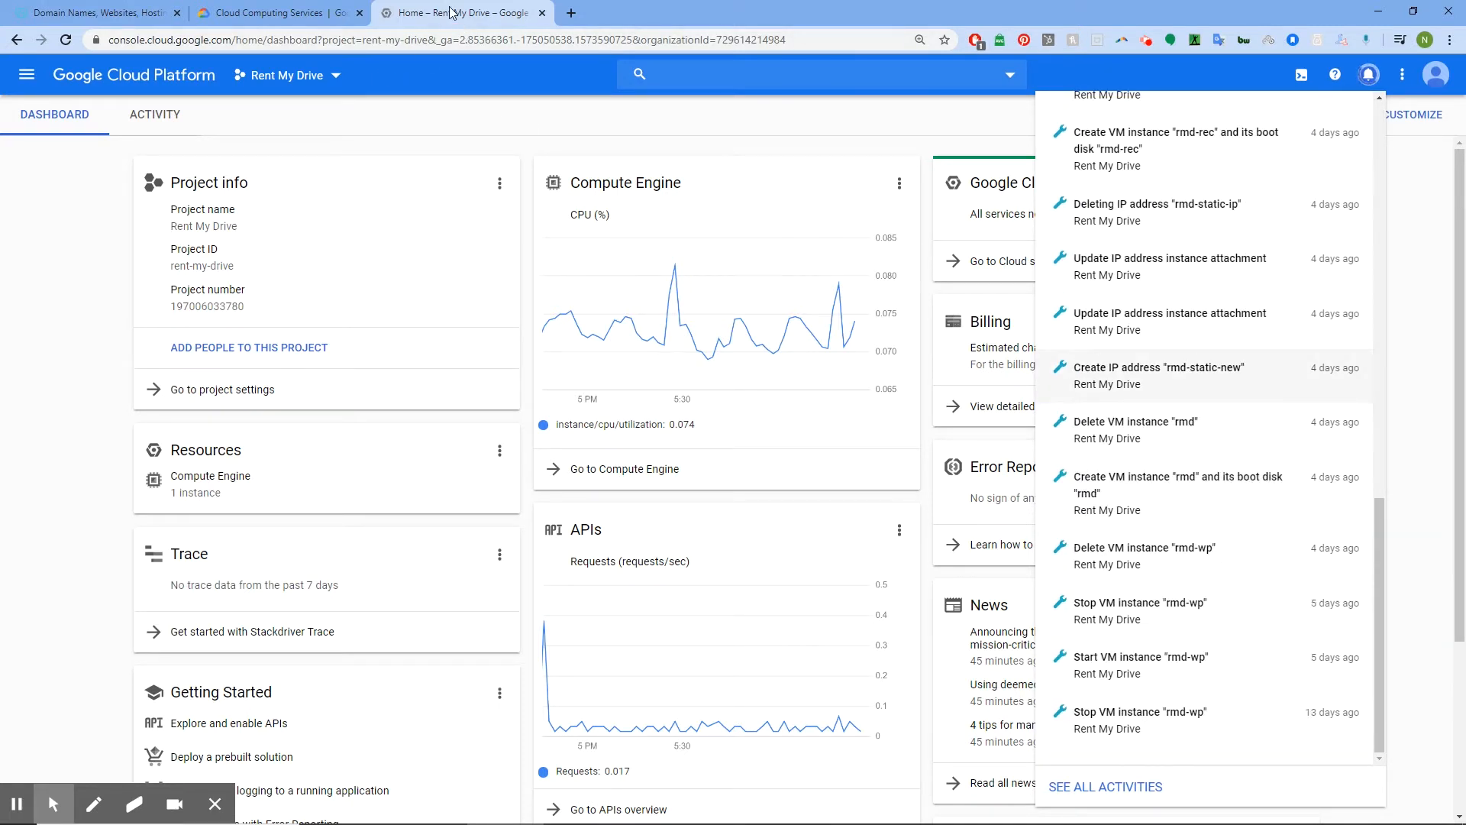
{"action": "left_click", "coordinate": [339, 76]}
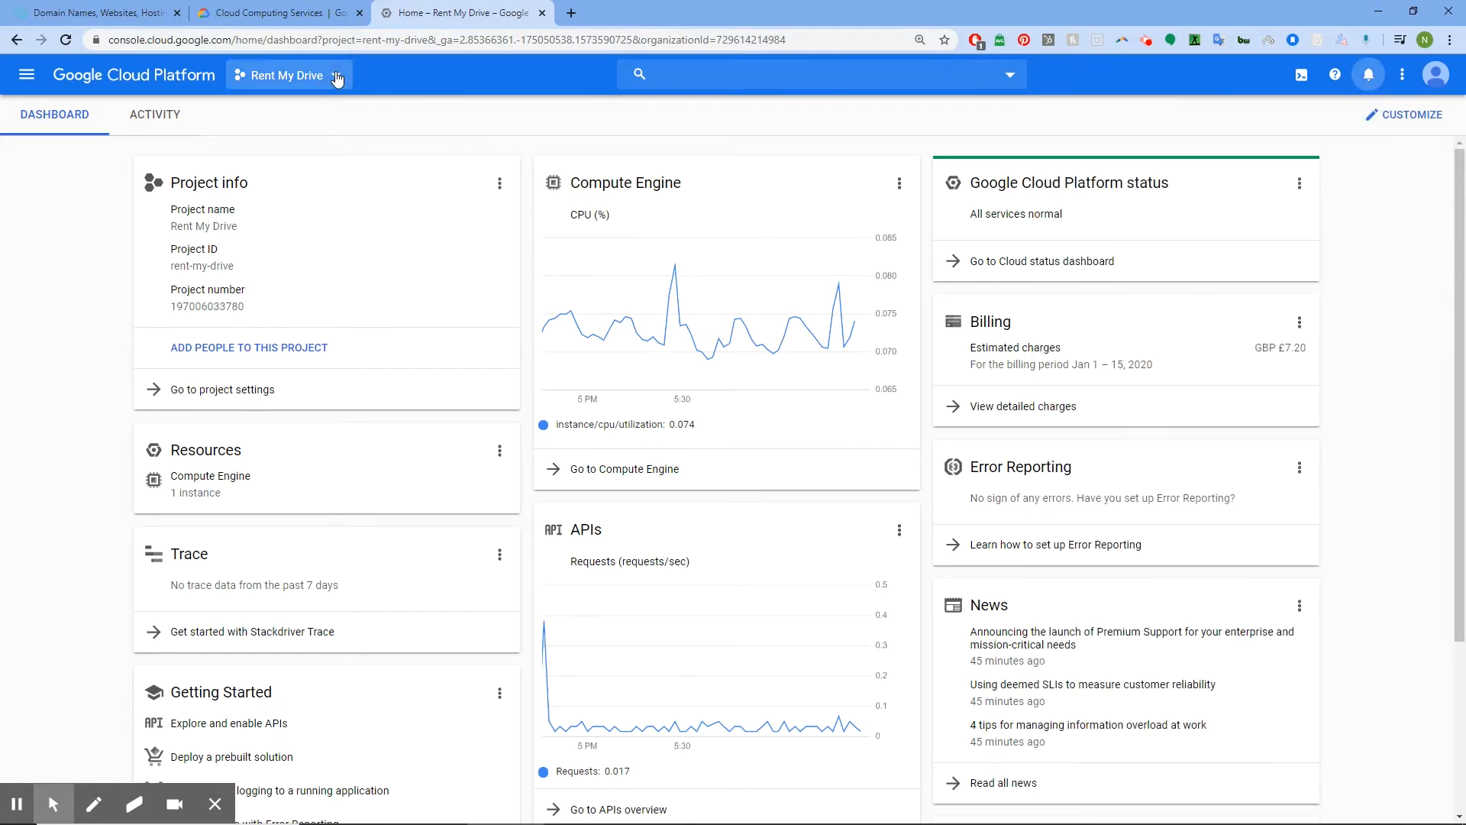
{"action": "left_click", "coordinate": [336, 73]}
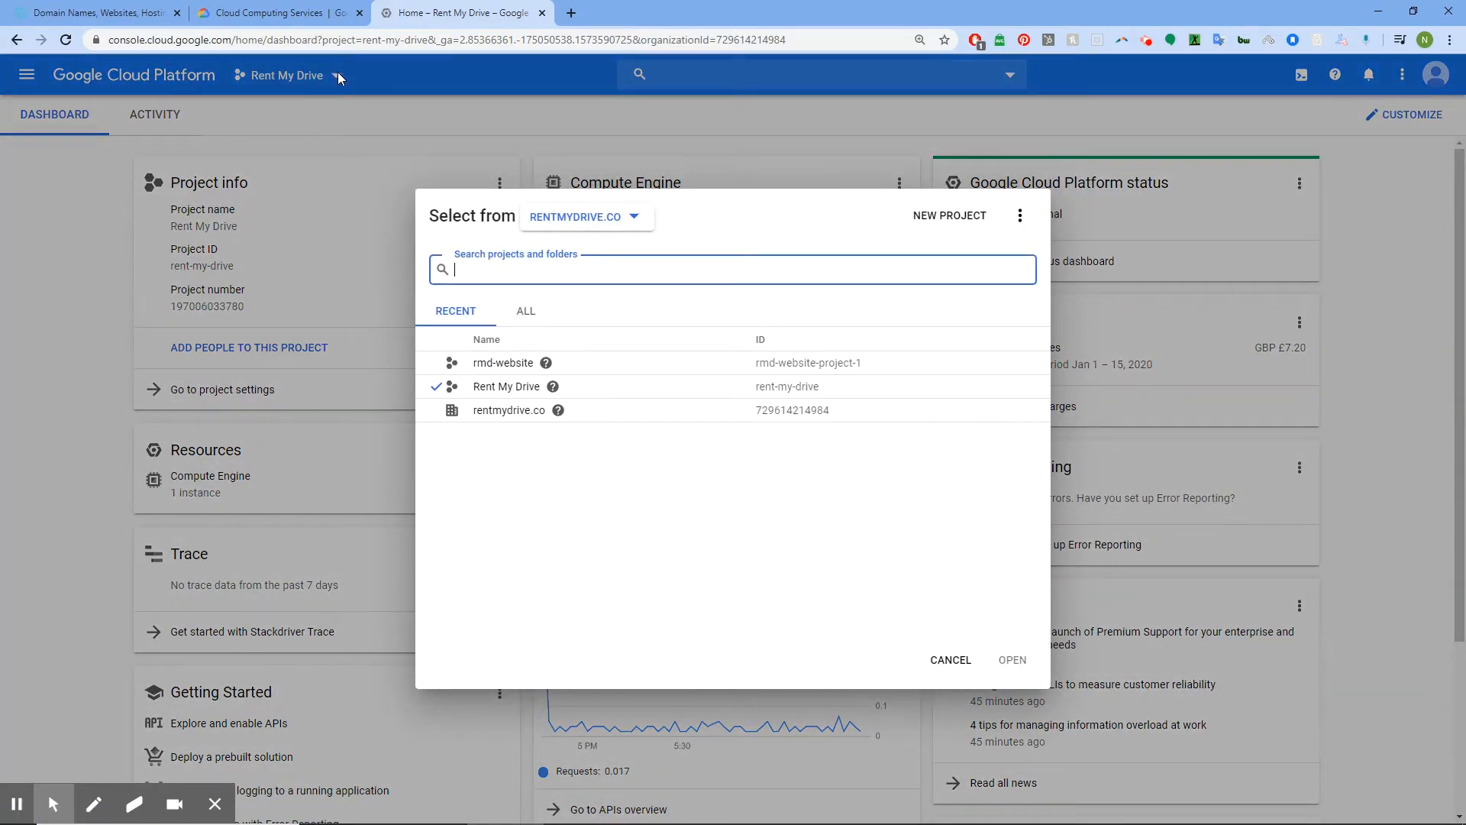
{"action": "left_click", "coordinate": [501, 363]}
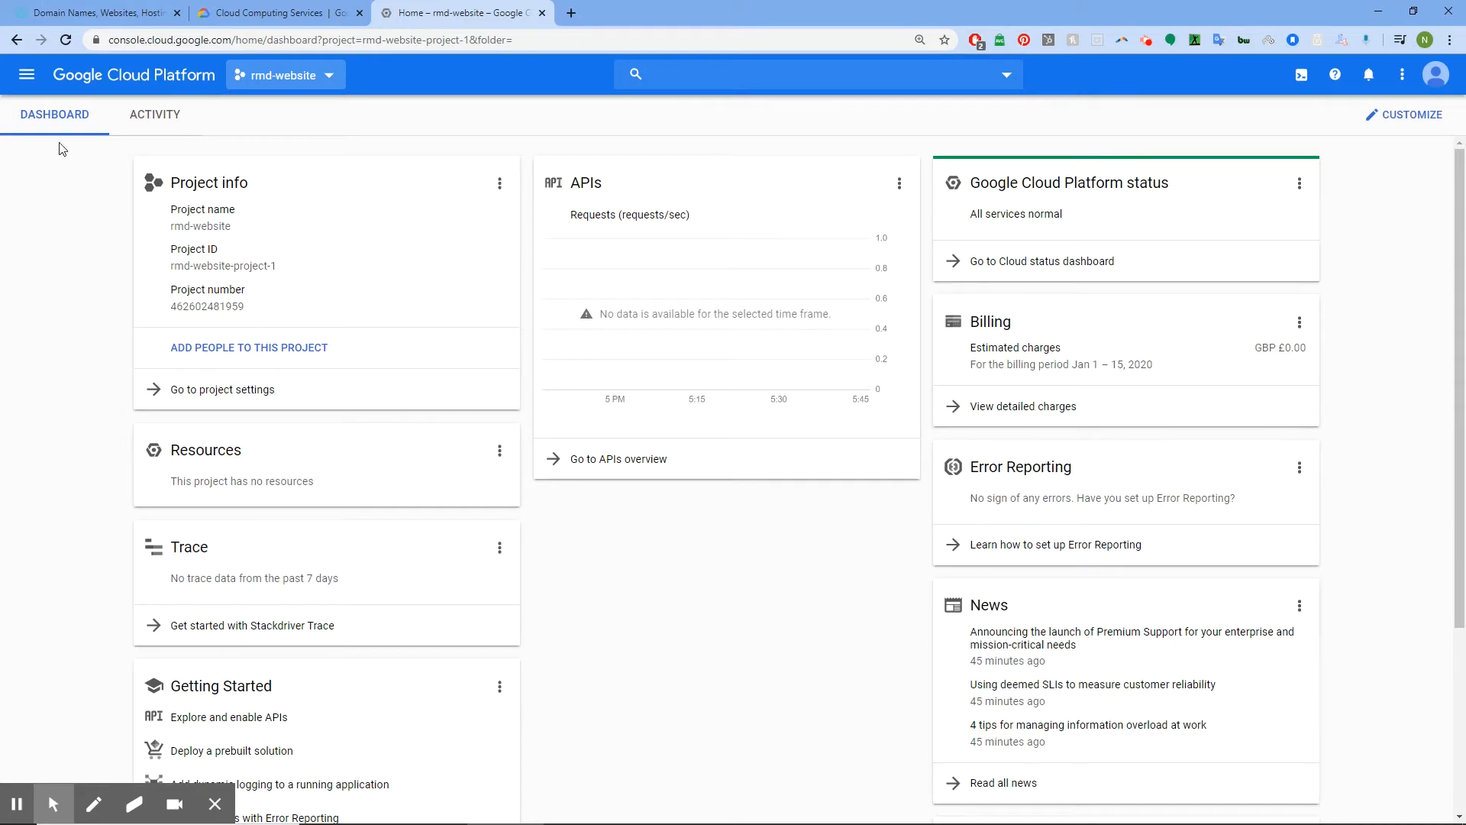
Go to Marketplace from the Navigation menu's Products section
{"action": "left_click", "coordinate": [28, 78]}
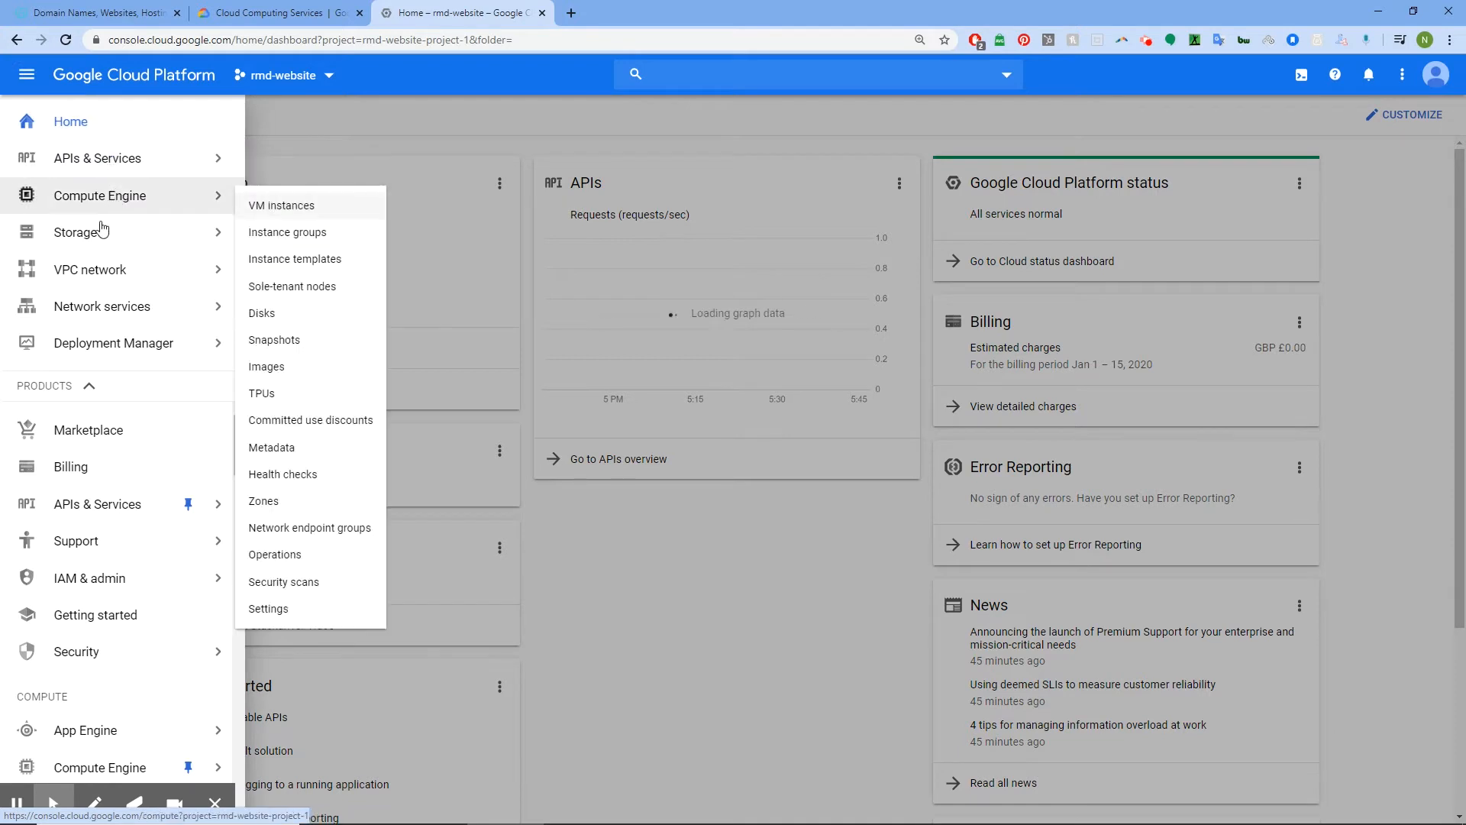
{"action": "mouse_move", "coordinate": [97, 286]}
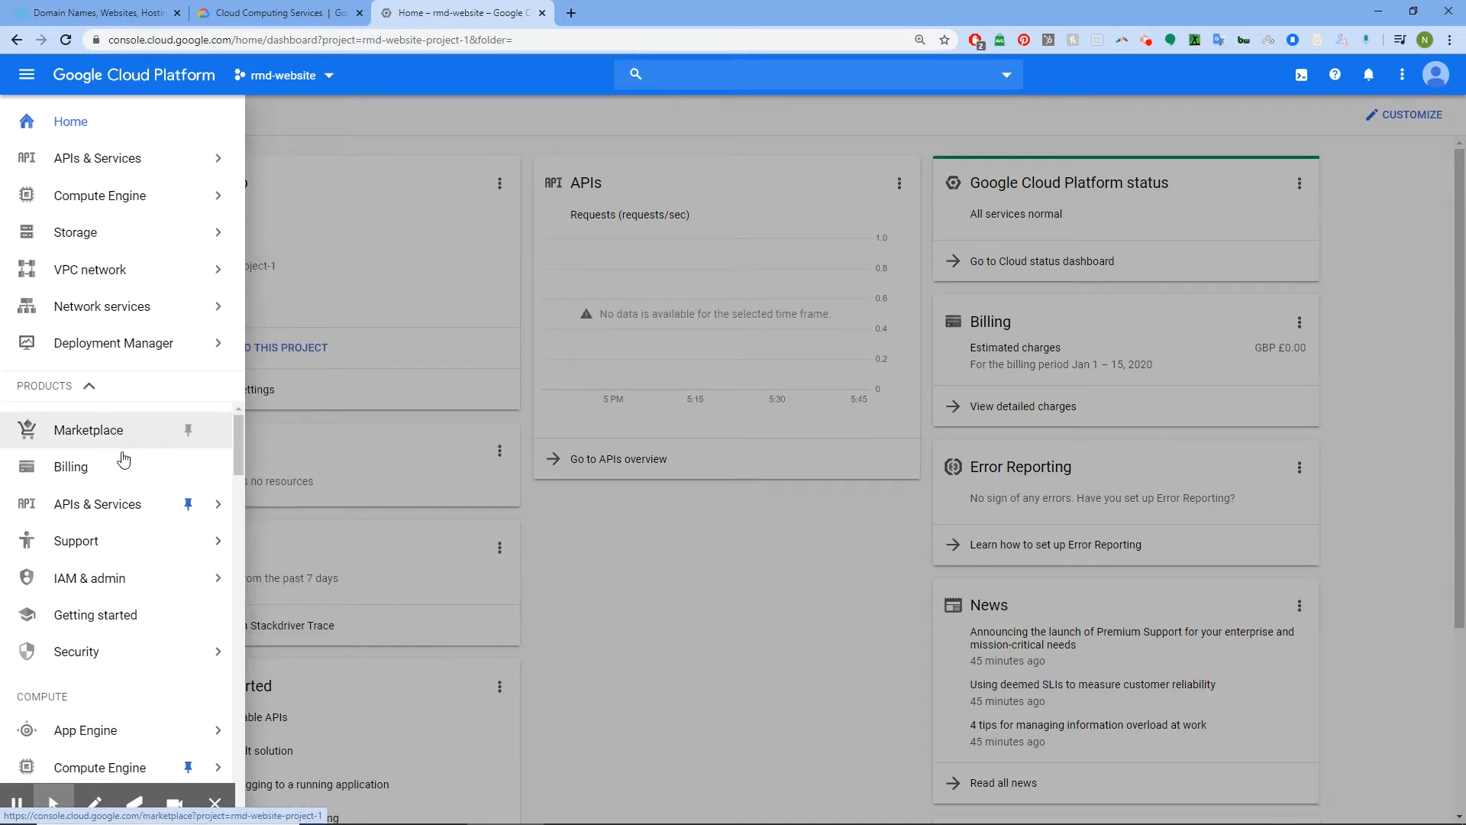
{"action": "scroll", "coordinate": [121, 458], "scroll_direction": "down", "scroll_amount": 5}
{"action": "scroll", "coordinate": [119, 494], "scroll_direction": "down", "scroll_amount": 3}
{"action": "scroll", "coordinate": [122, 504], "scroll_direction": "up", "scroll_amount": 10}
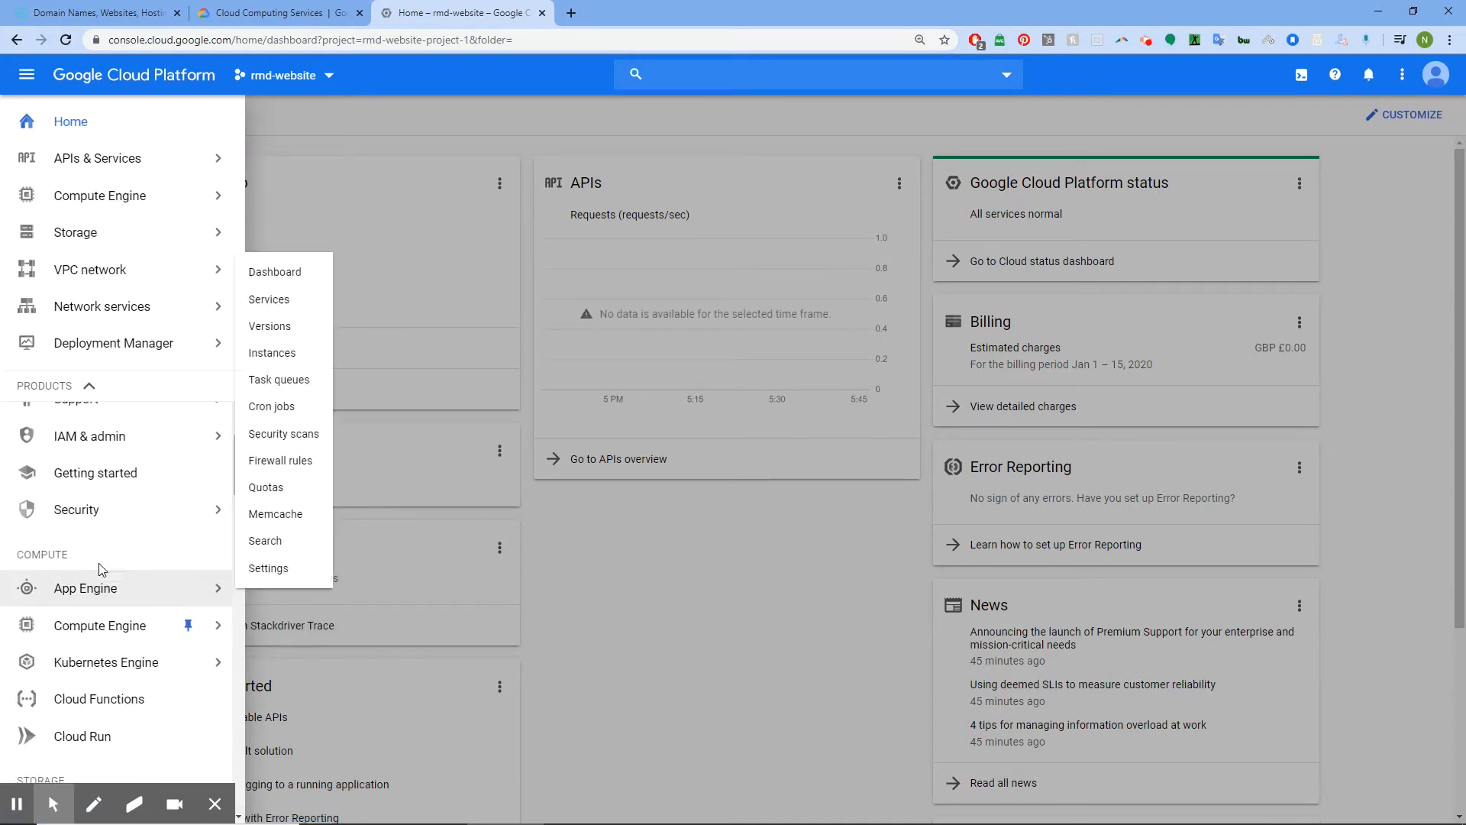
{"action": "mouse_move", "coordinate": [126, 514]}
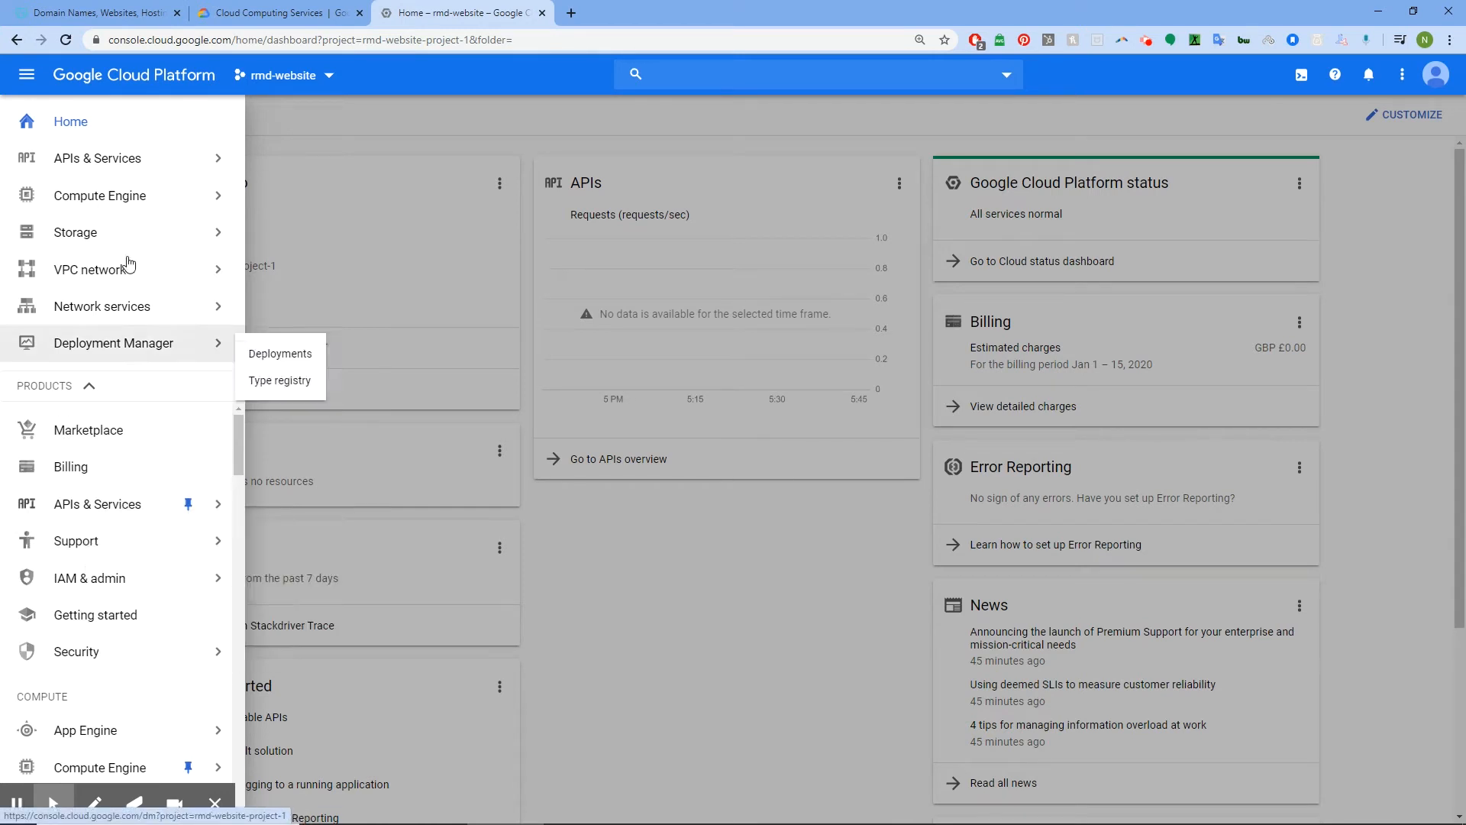
{"action": "mouse_move", "coordinate": [129, 227]}
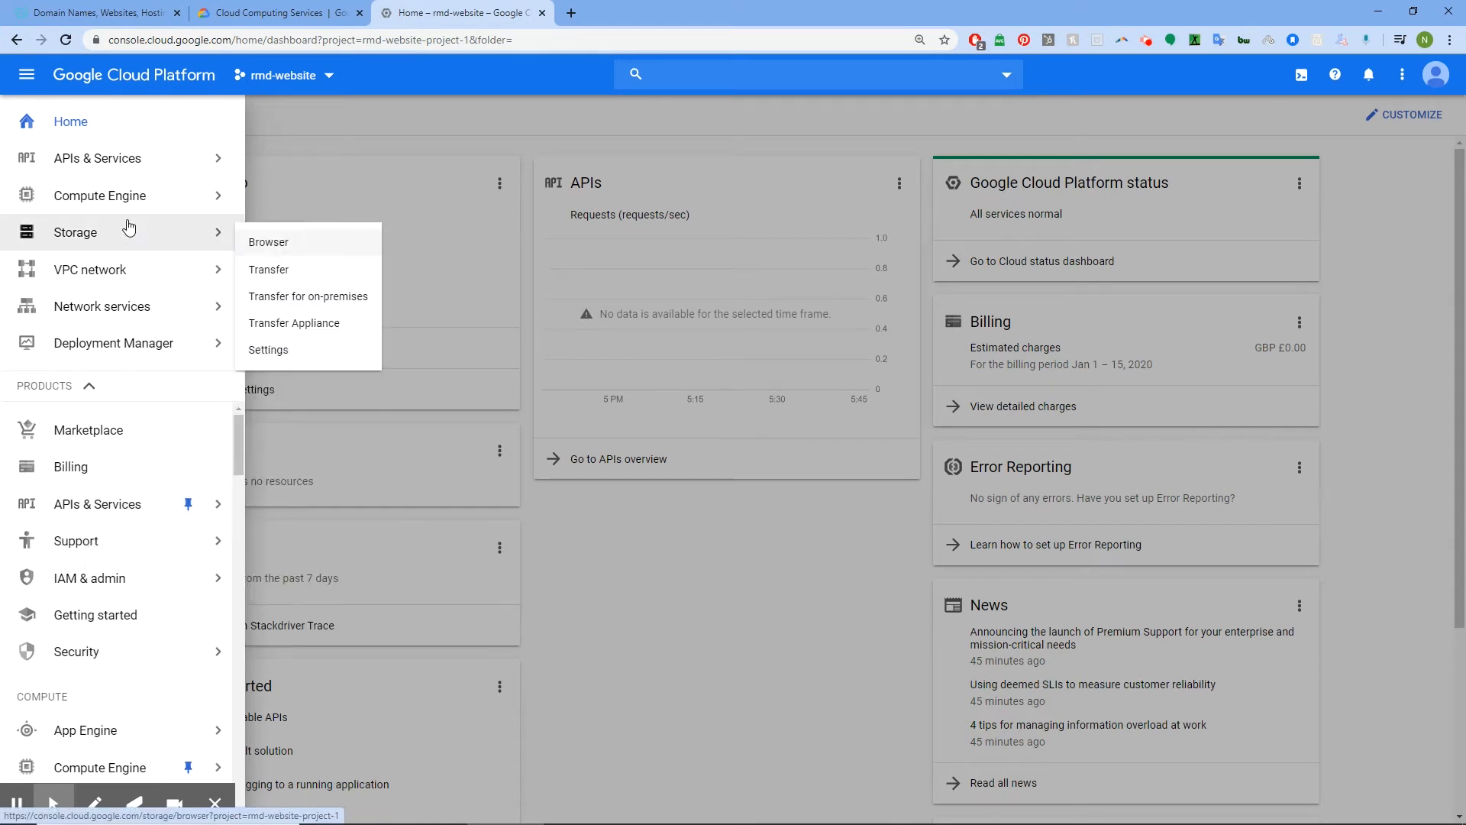
{"action": "left_click", "coordinate": [87, 435]}
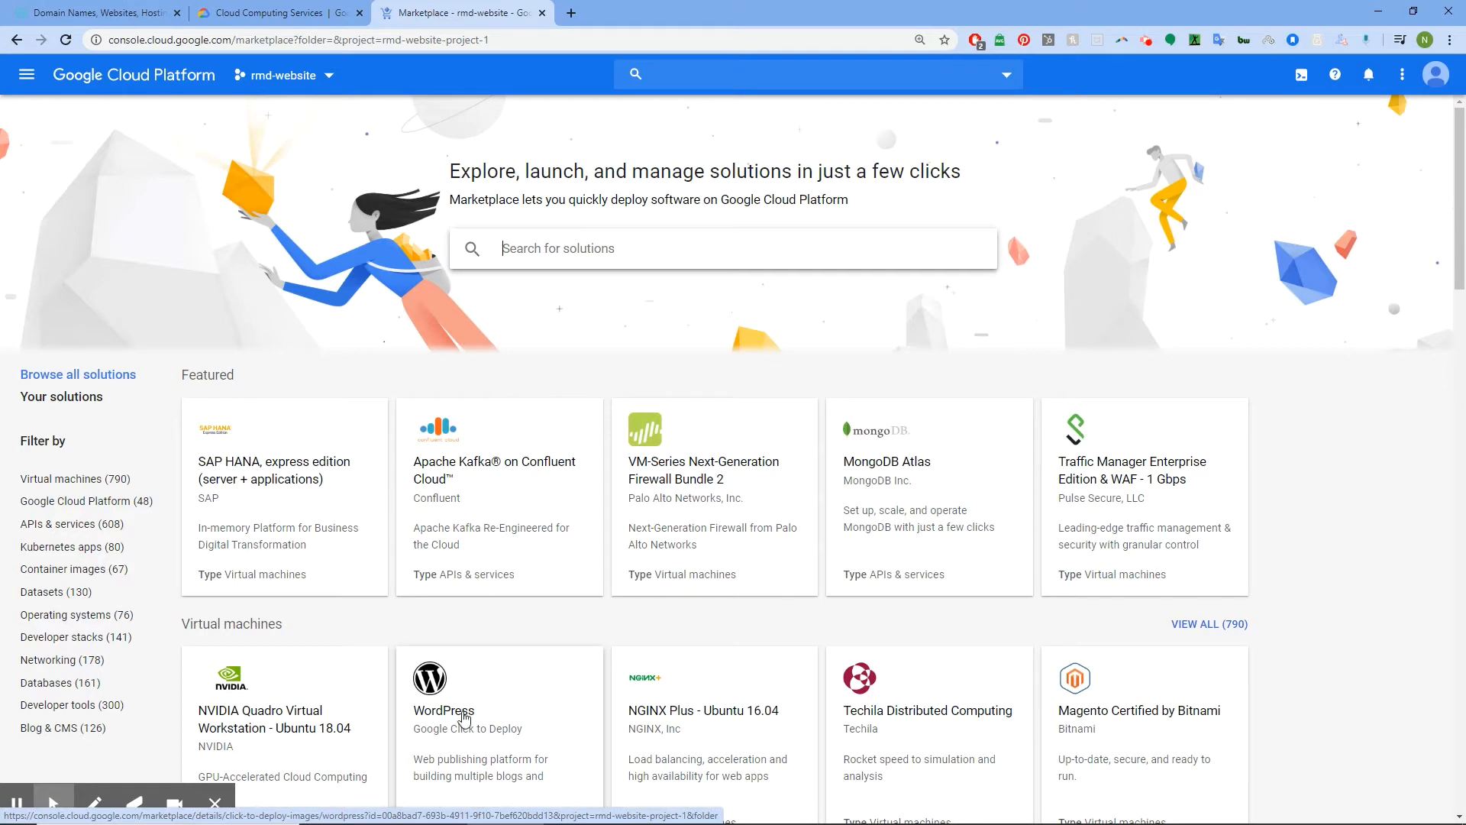
Duplicate the Marketplace tab and search it for 'wordpress'
{"action": "right_click", "coordinate": [483, 13]}
{"action": "left_click", "coordinate": [569, 59]}
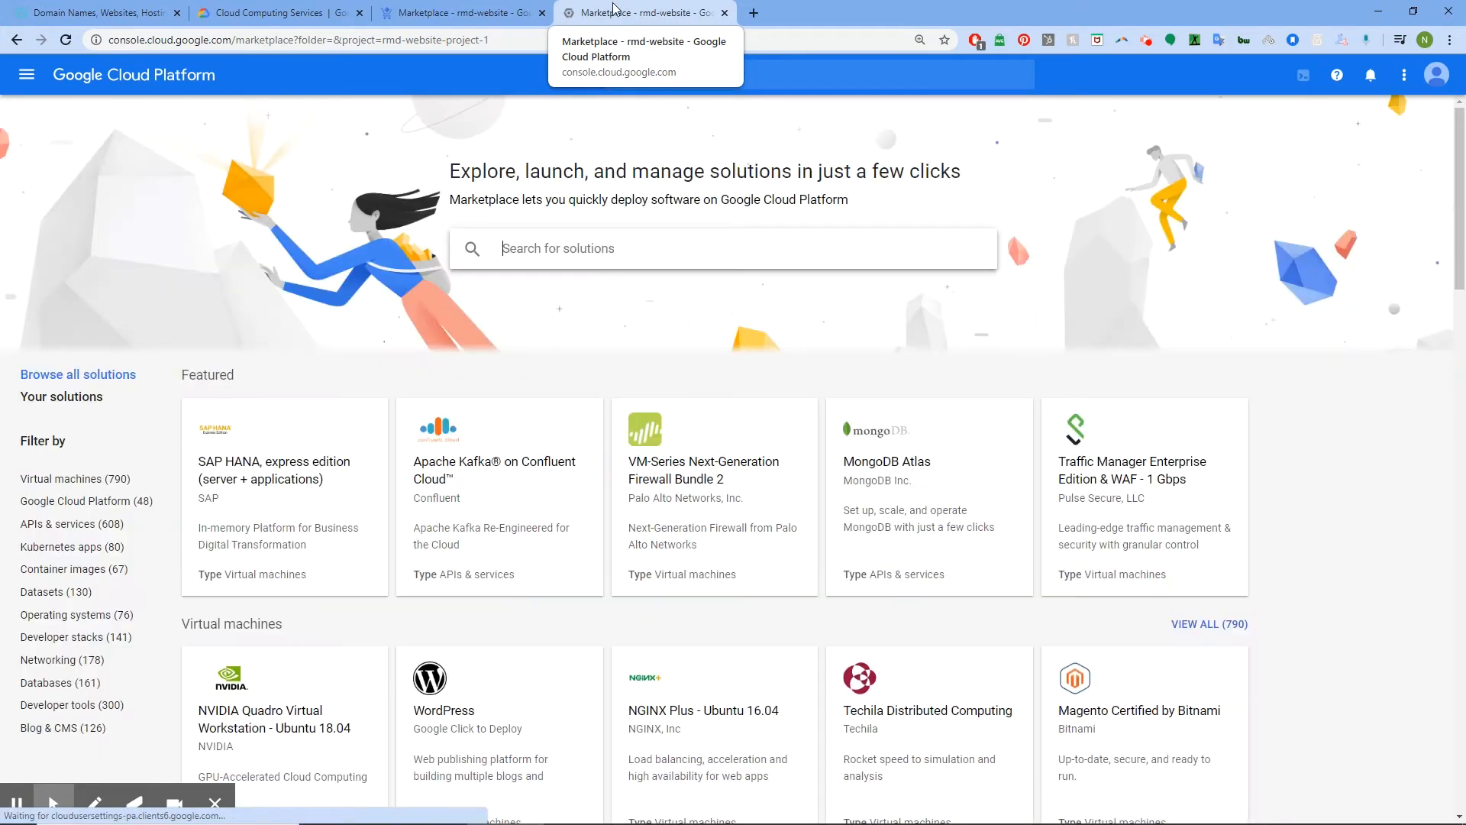
{"action": "left_click", "coordinate": [574, 246]}
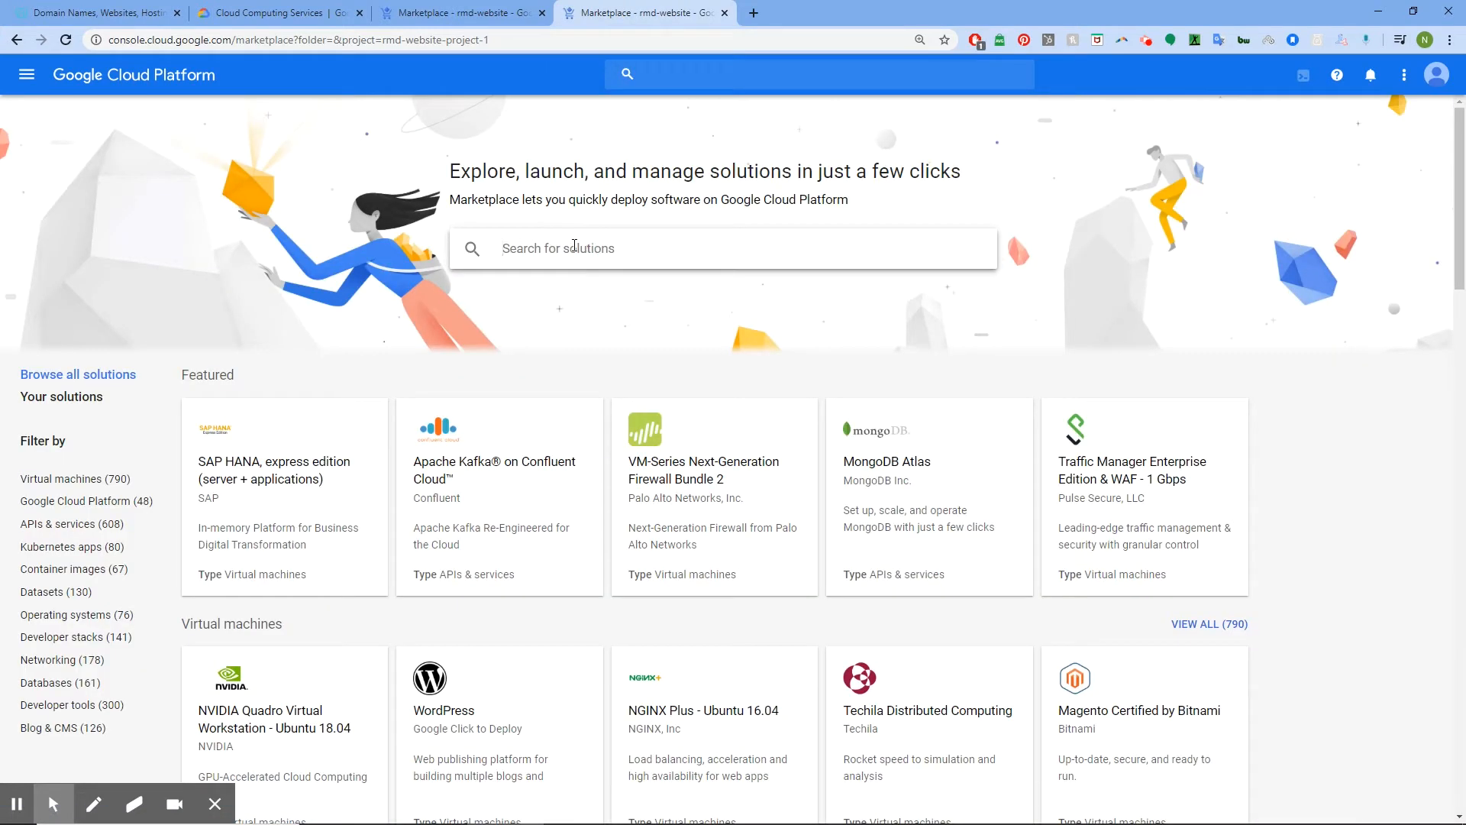
{"action": "type", "text": "word"}
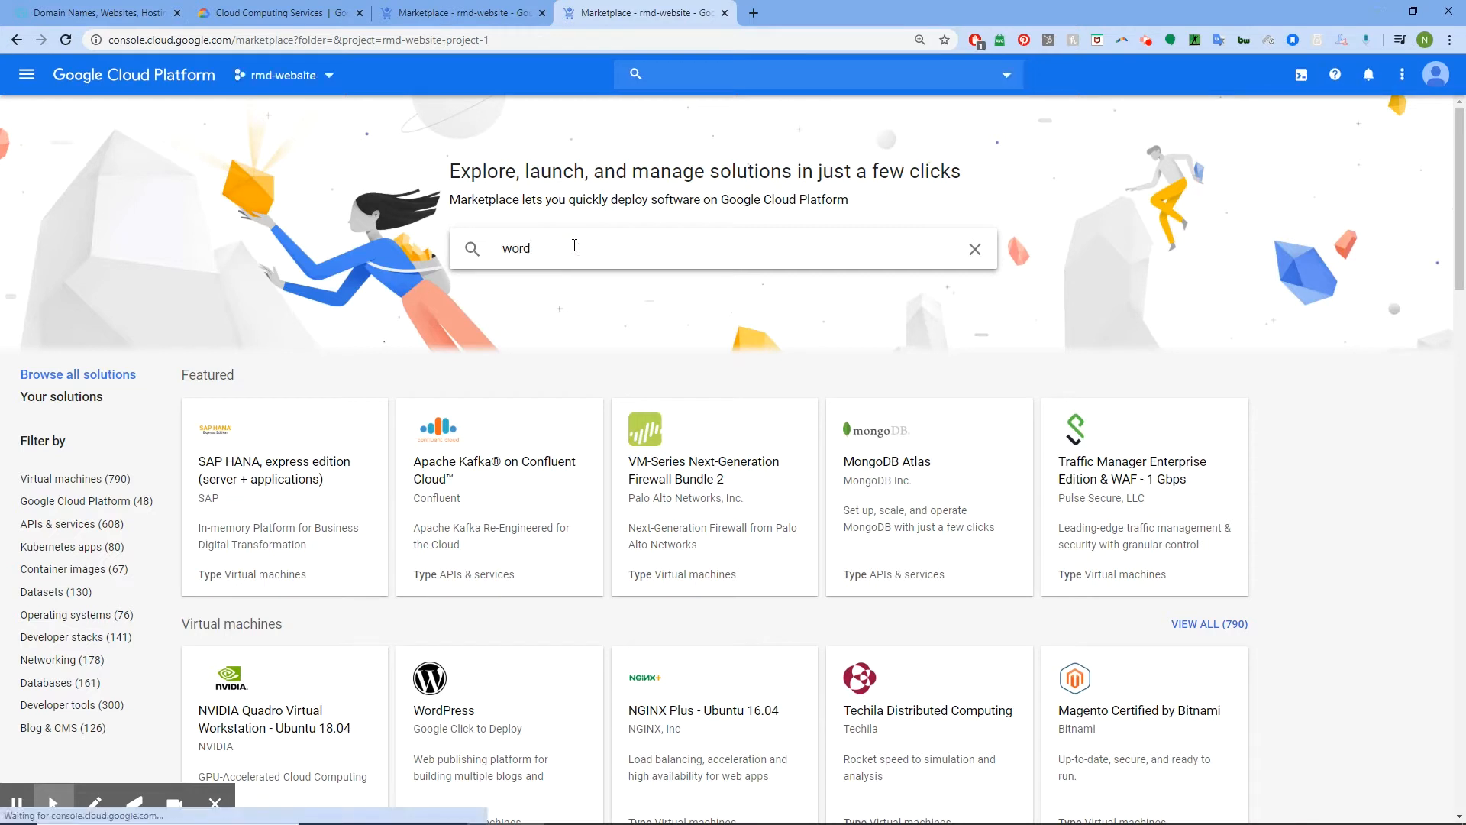
{"action": "type", "text": "press"}
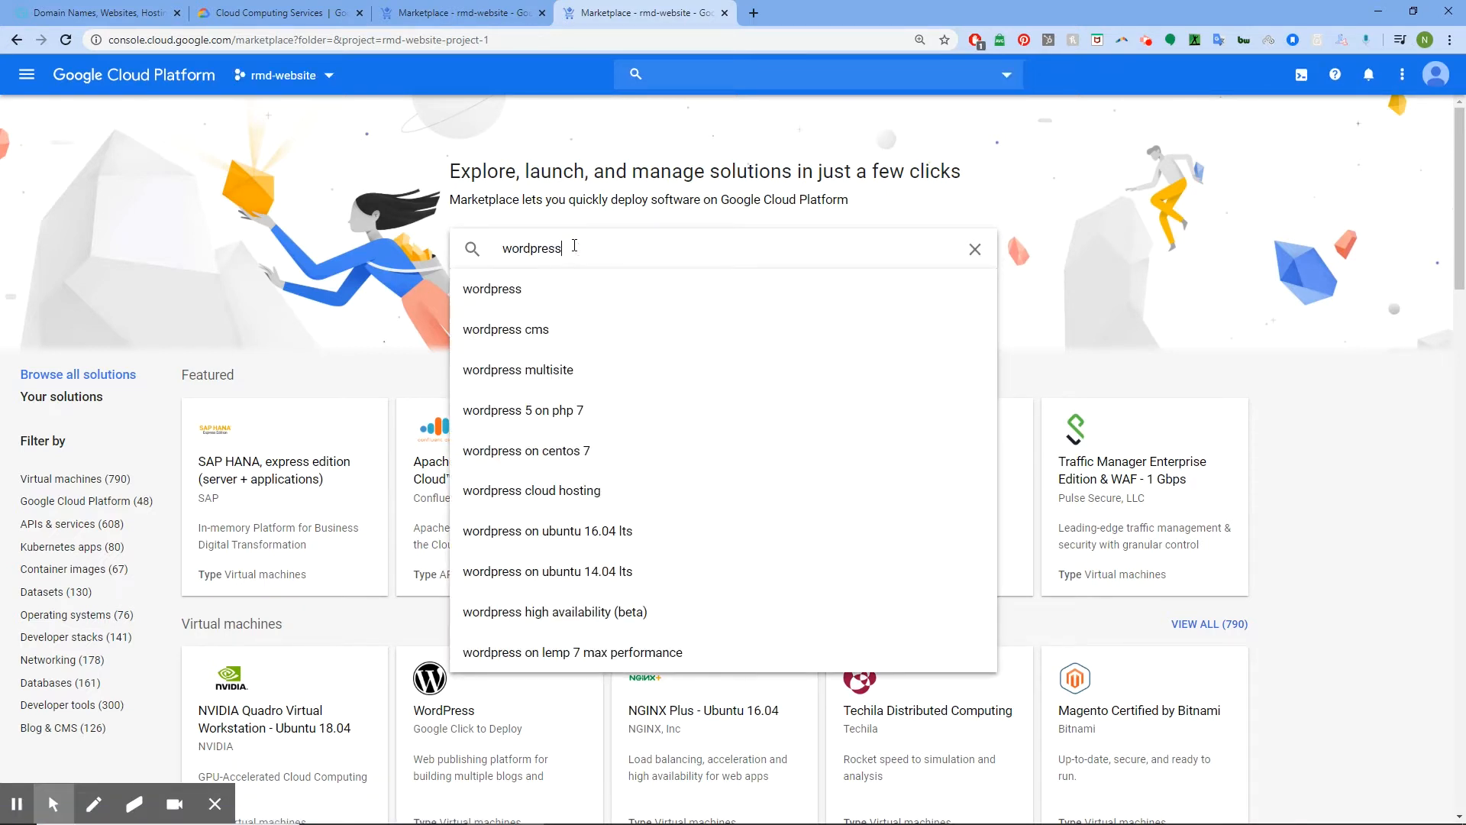
{"action": "key", "text": "Return"}
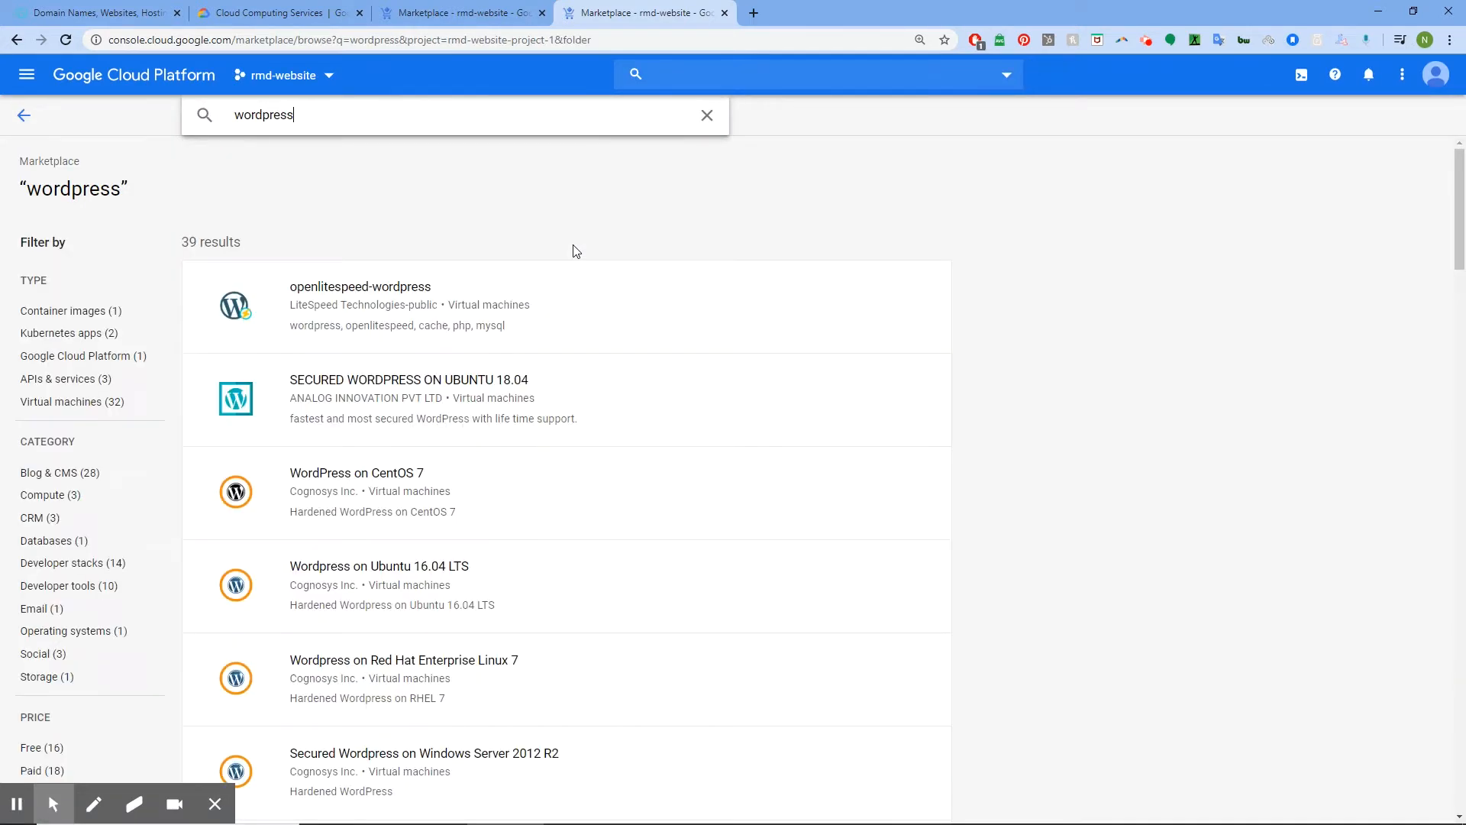
Browse the wordpress results, then close that tab and open the WordPress listing
{"action": "scroll", "coordinate": [386, 359], "scroll_direction": "down", "scroll_amount": 4}
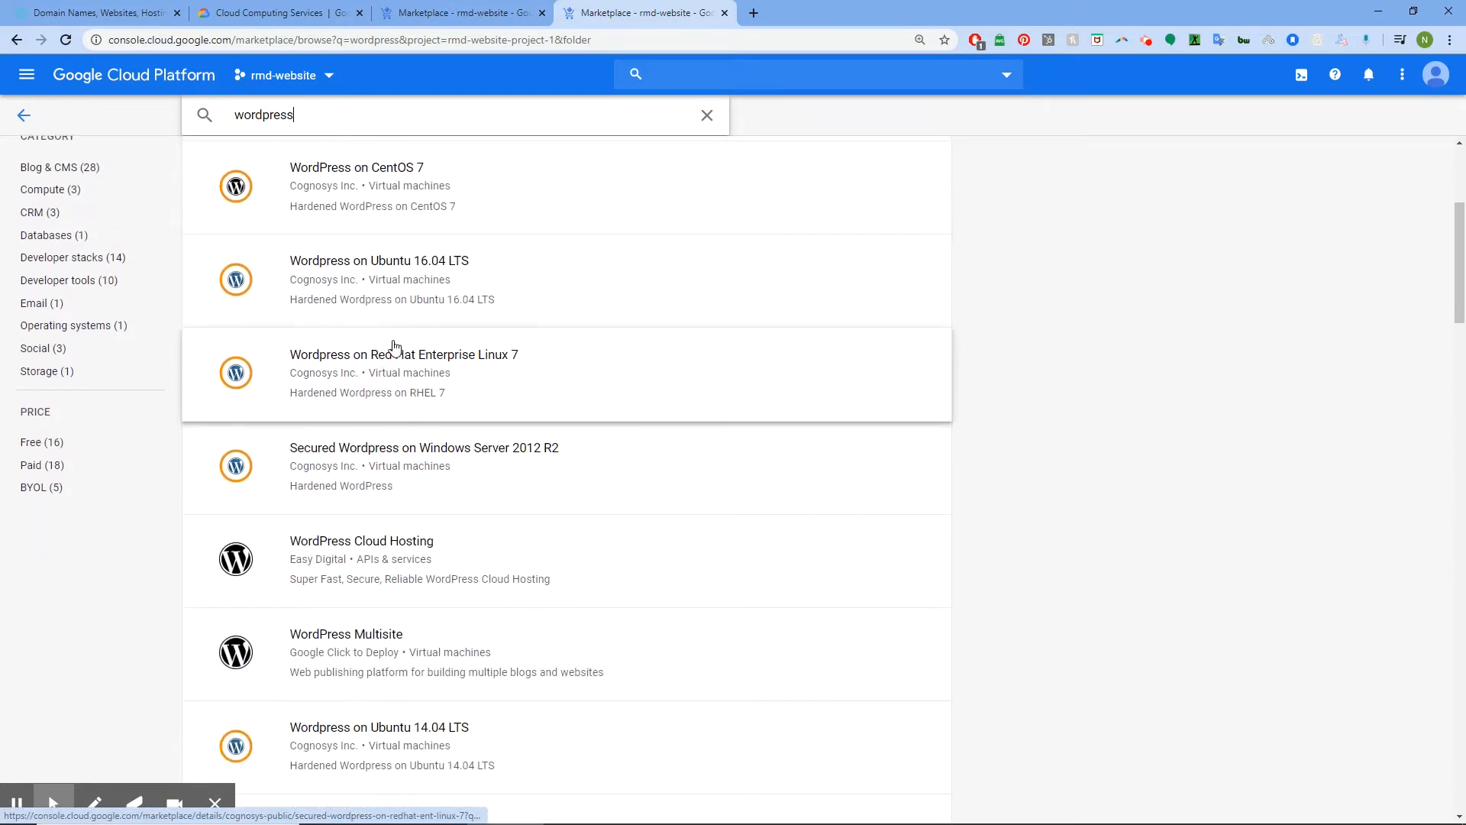
{"action": "scroll", "coordinate": [394, 347], "scroll_direction": "down", "scroll_amount": 4}
{"action": "scroll", "coordinate": [424, 296], "scroll_direction": "down", "scroll_amount": 1}
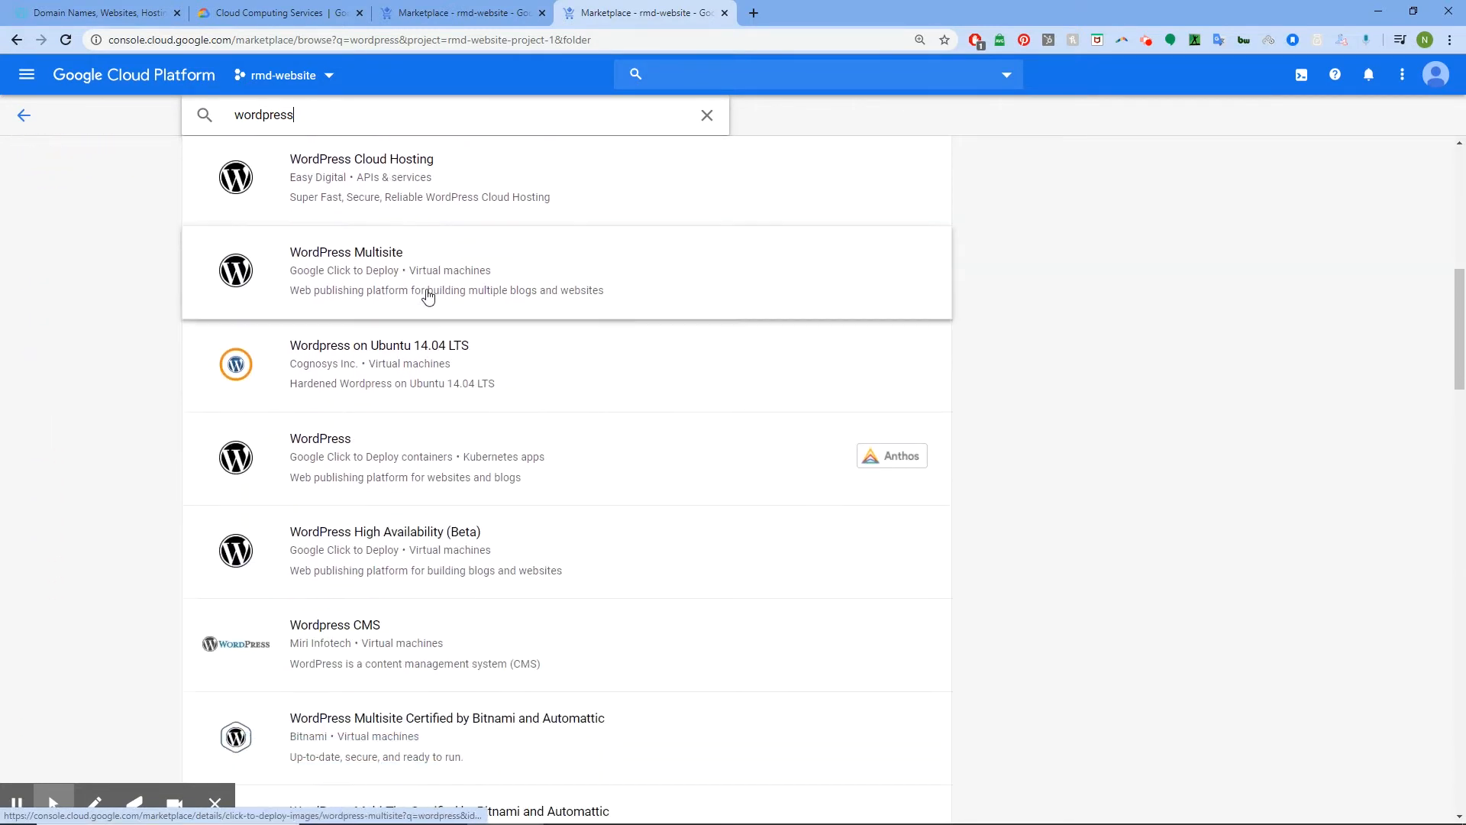
{"action": "scroll", "coordinate": [427, 297], "scroll_direction": "down", "scroll_amount": 5}
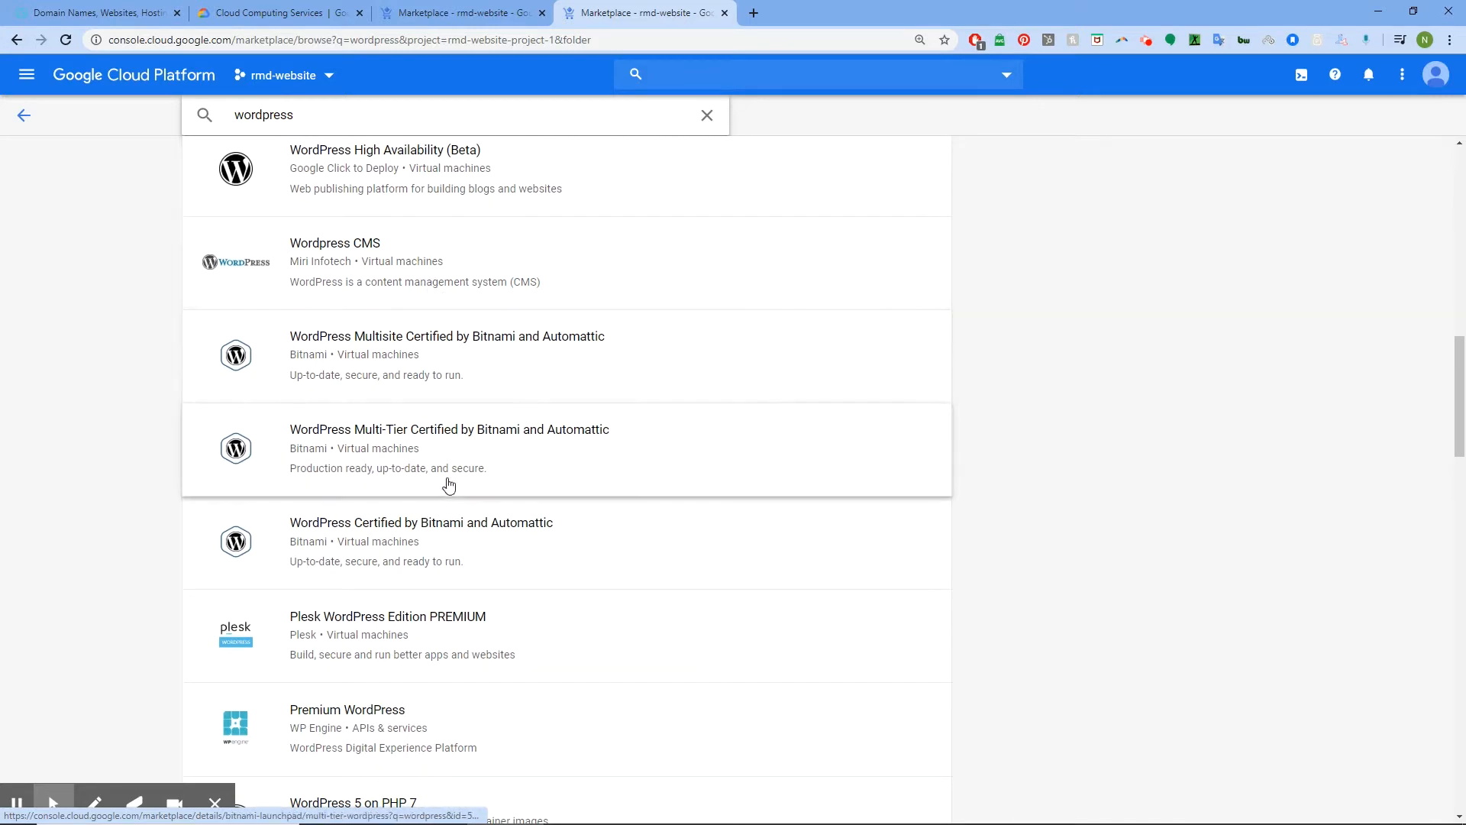
{"action": "left_click", "coordinate": [140, 531]}
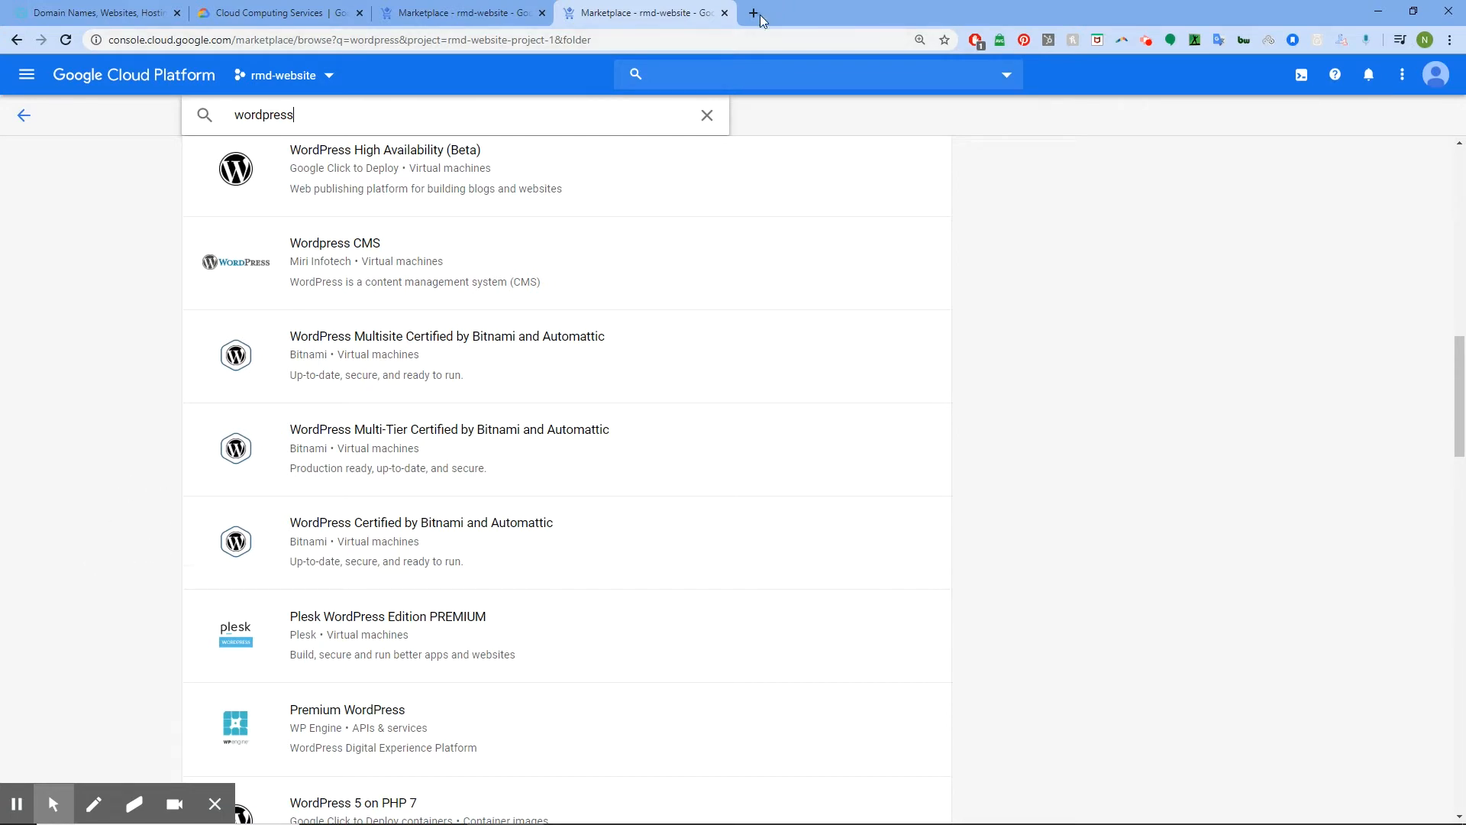
{"action": "left_click", "coordinate": [722, 14]}
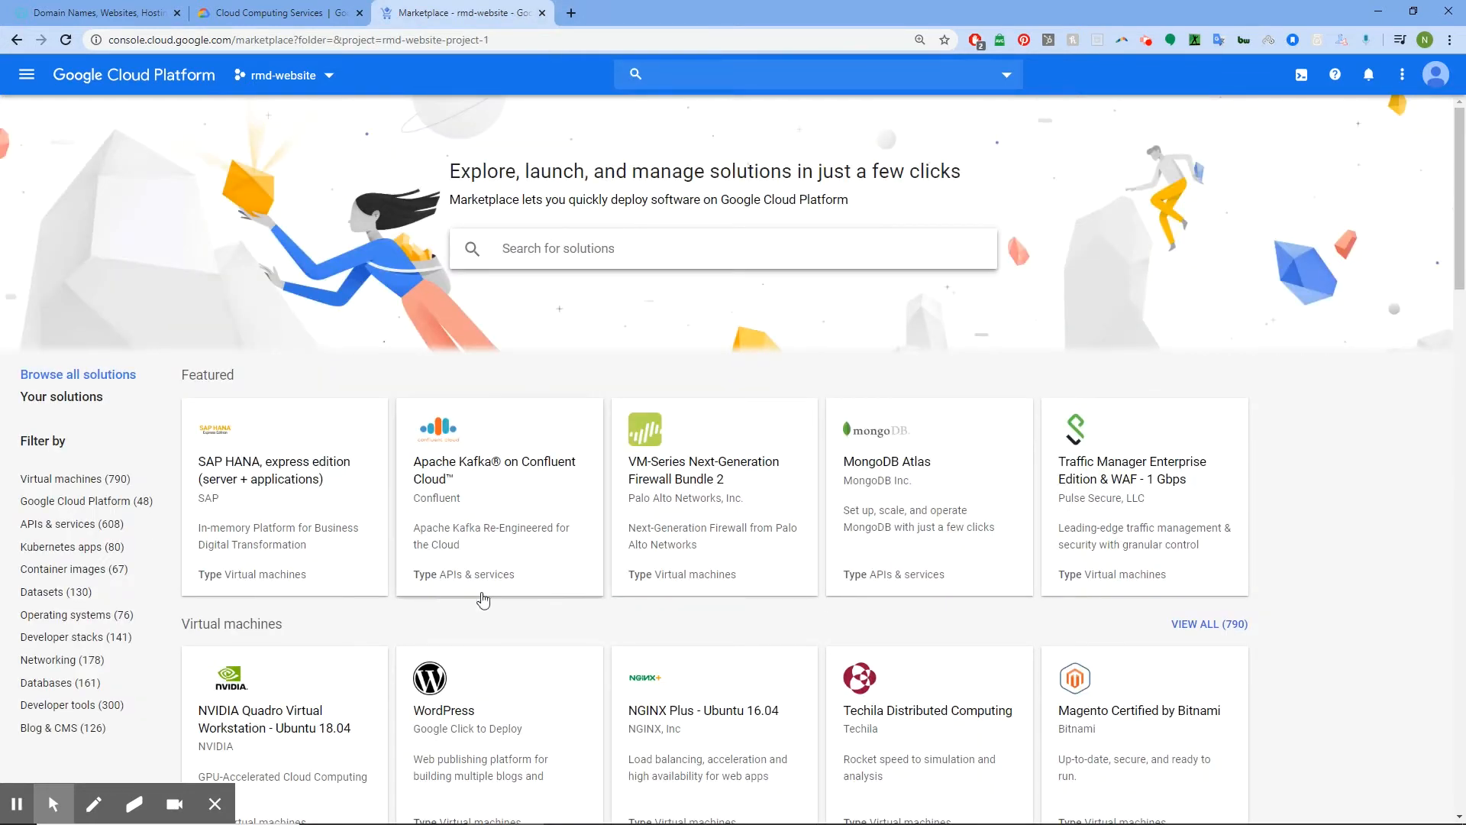
{"action": "left_click", "coordinate": [465, 720]}
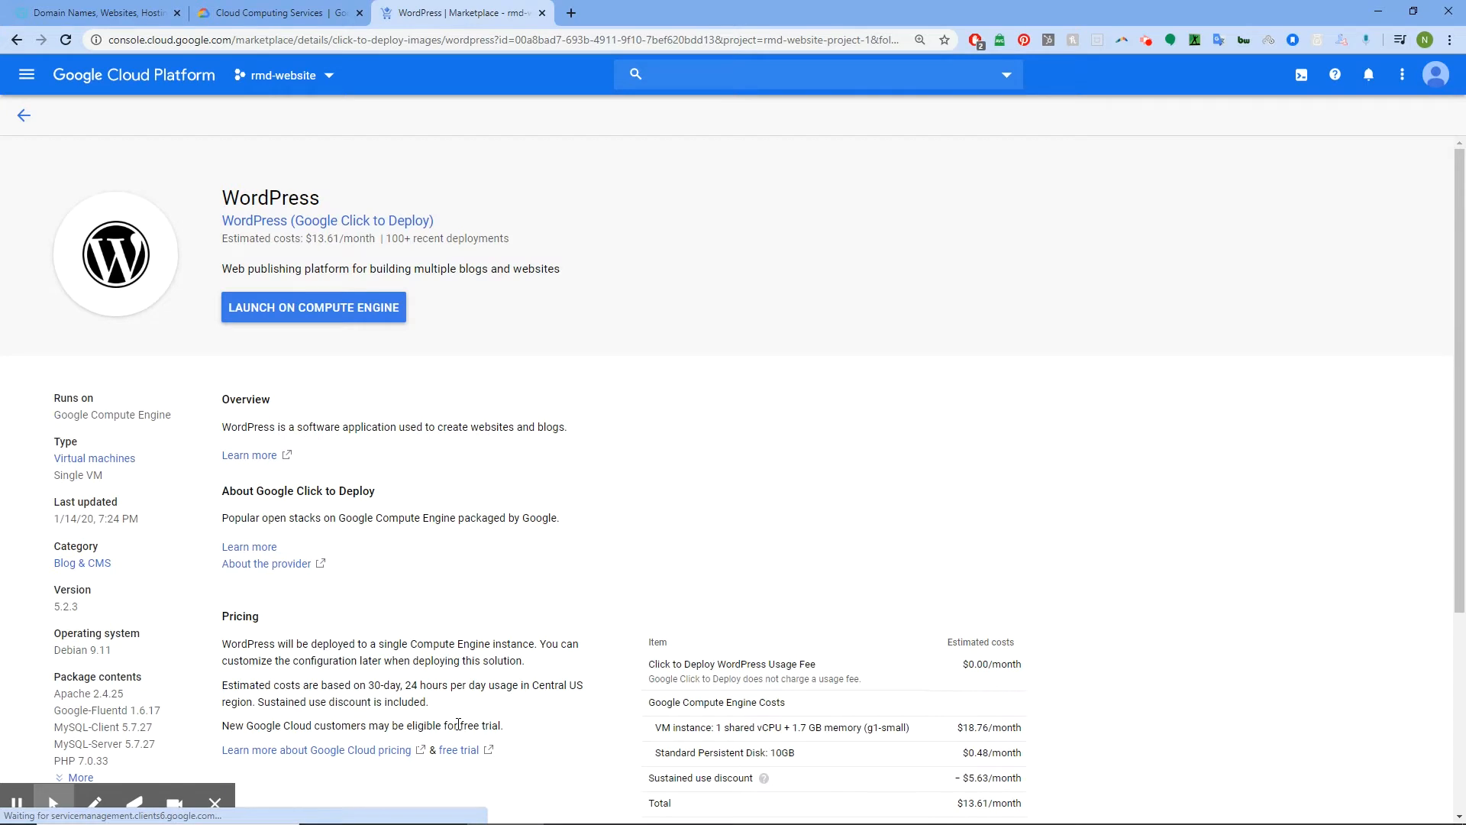
Note the $13.61/month estimate and launch WordPress on Compute Engine
{"action": "left_click", "coordinate": [223, 243]}
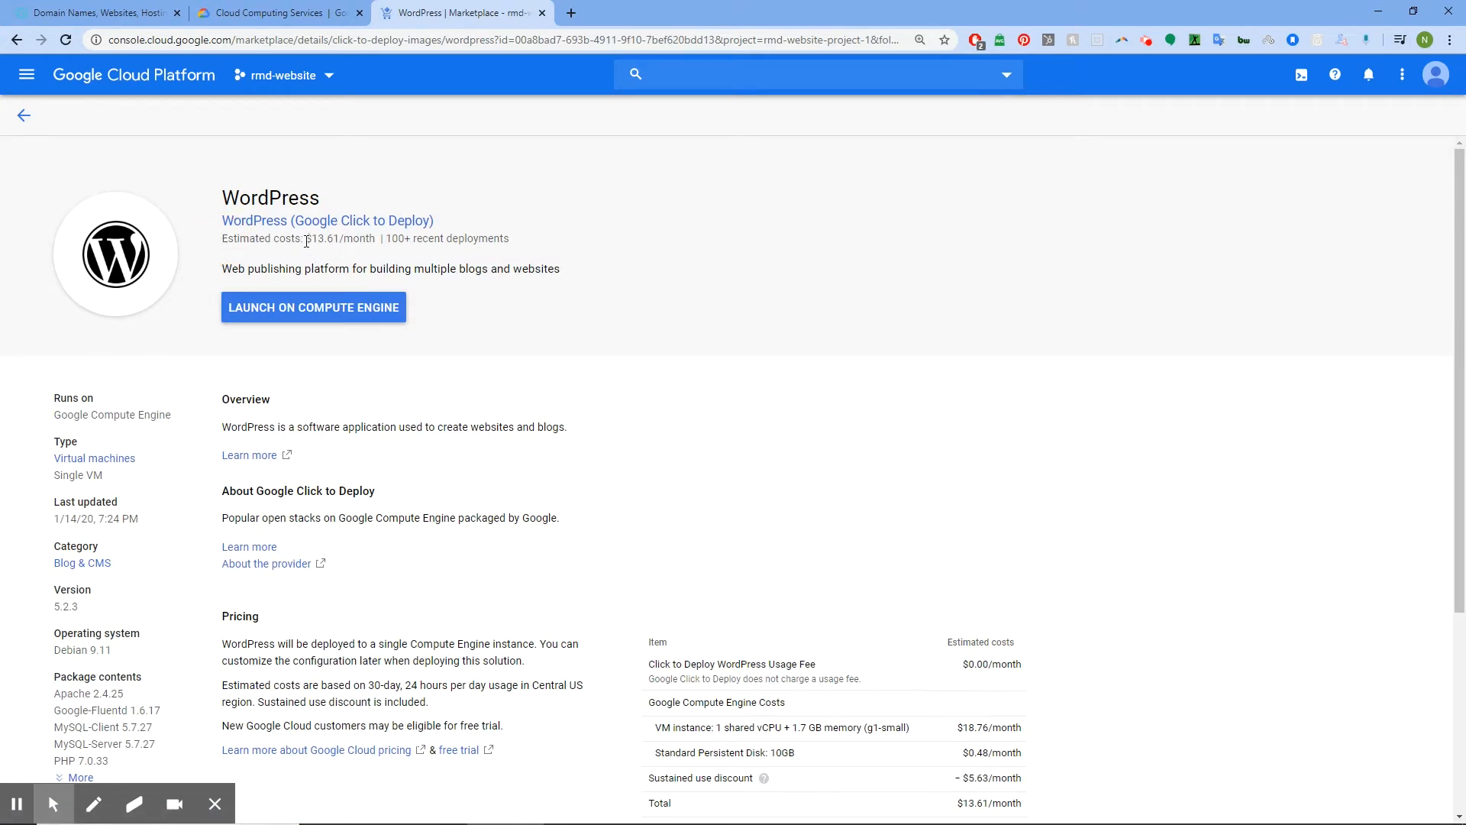
{"action": "left_click_drag", "start_coordinate": [306, 242], "coordinate": [342, 240]}
{"action": "left_click", "coordinate": [324, 310]}
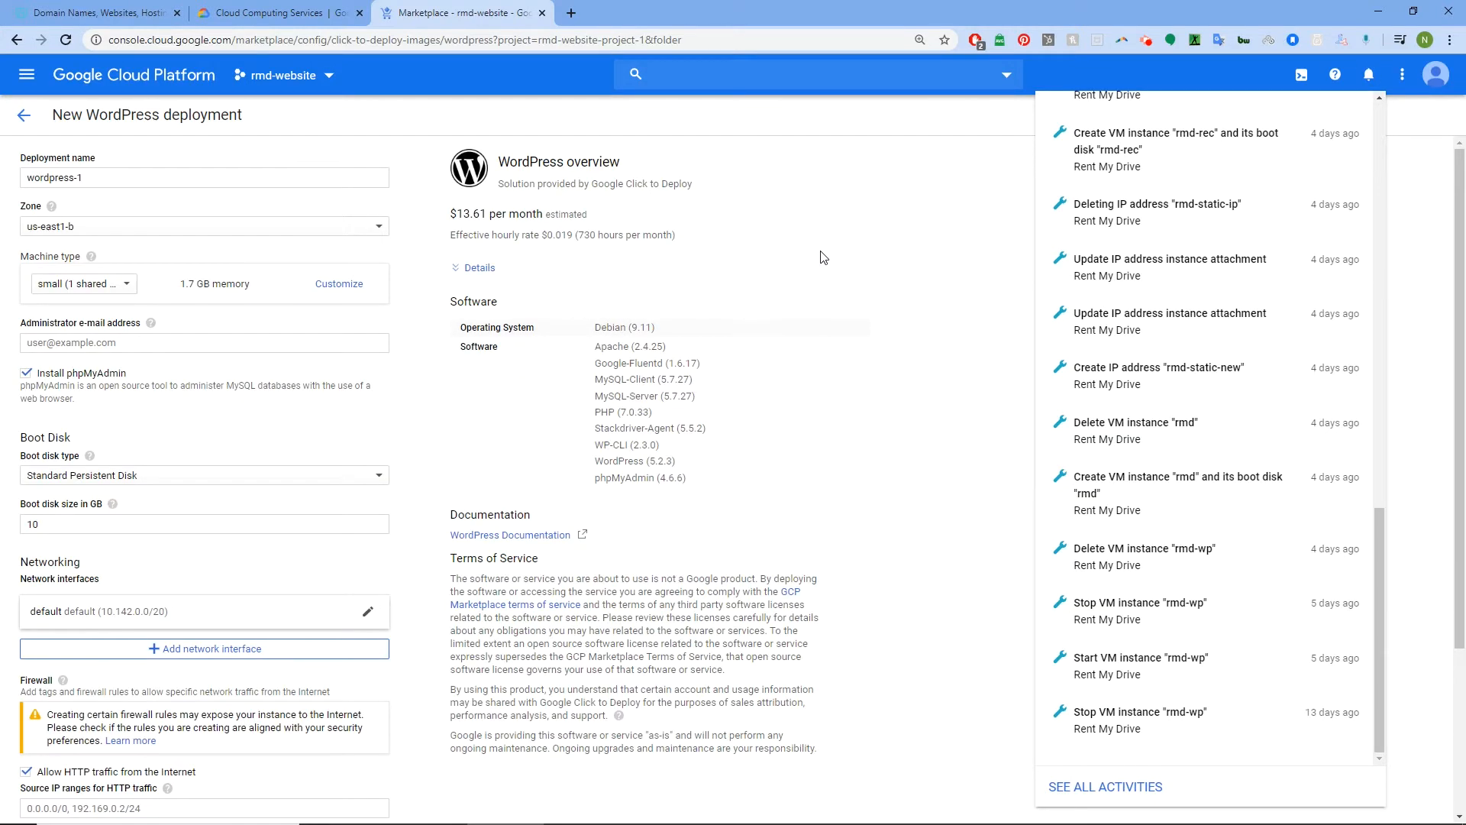
Rename the deployment from wordpress-1 to rmd-website
{"action": "left_click", "coordinate": [1009, 197]}
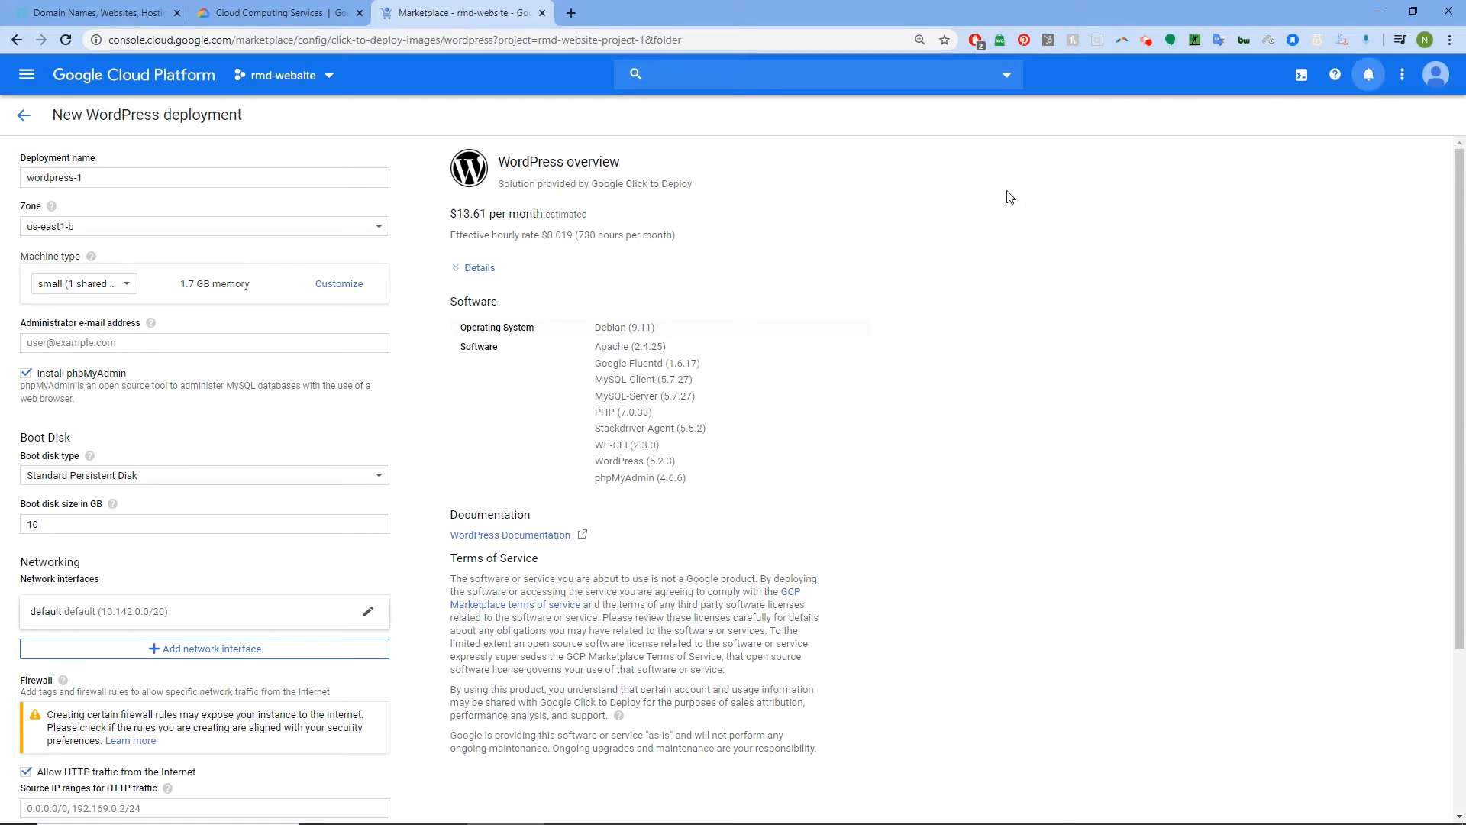
{"action": "left_click", "coordinate": [441, 214]}
{"action": "left_click_drag", "start_coordinate": [441, 210], "coordinate": [515, 216]}
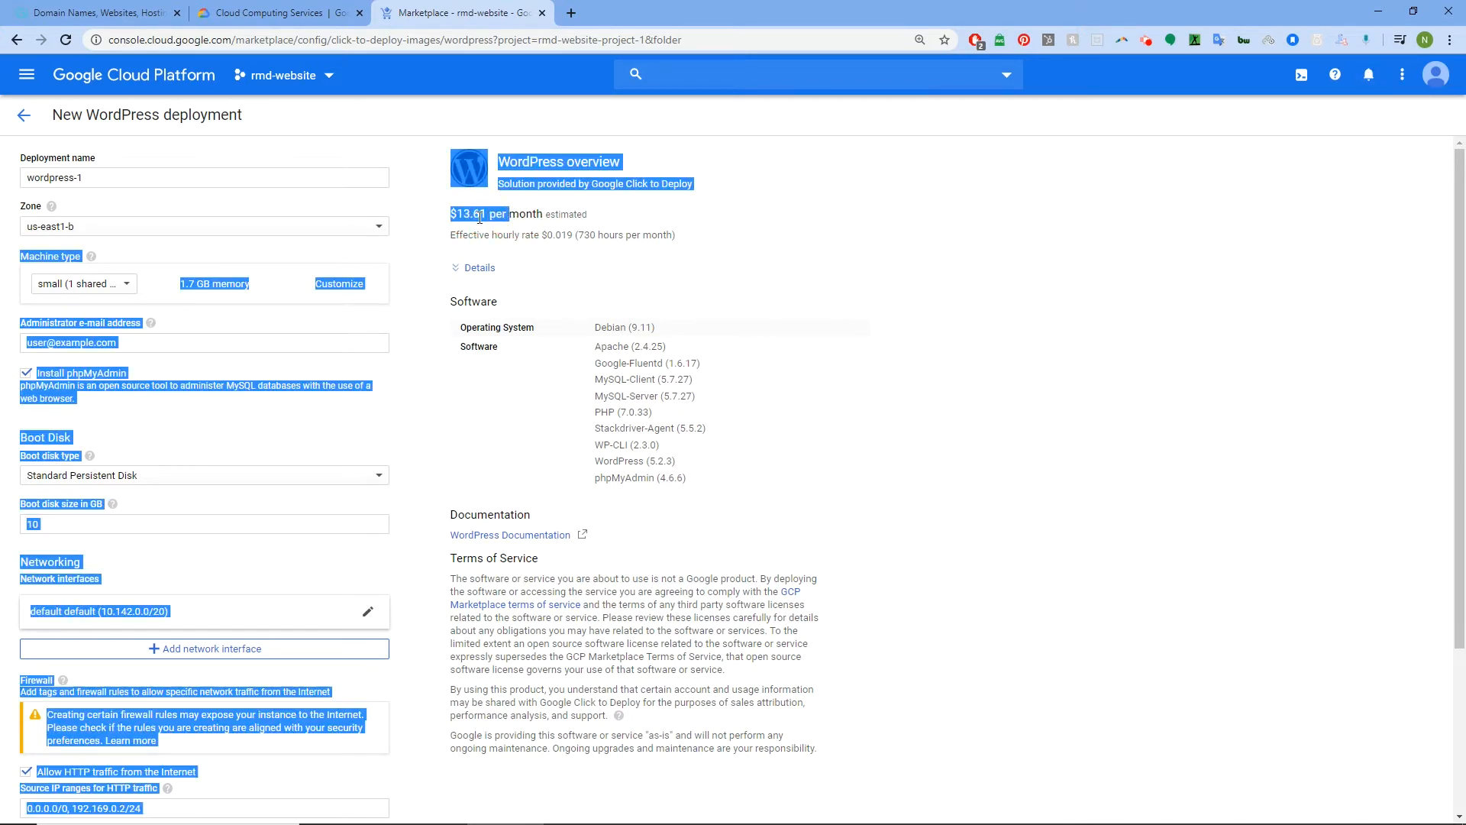
{"action": "left_click", "coordinate": [436, 214]}
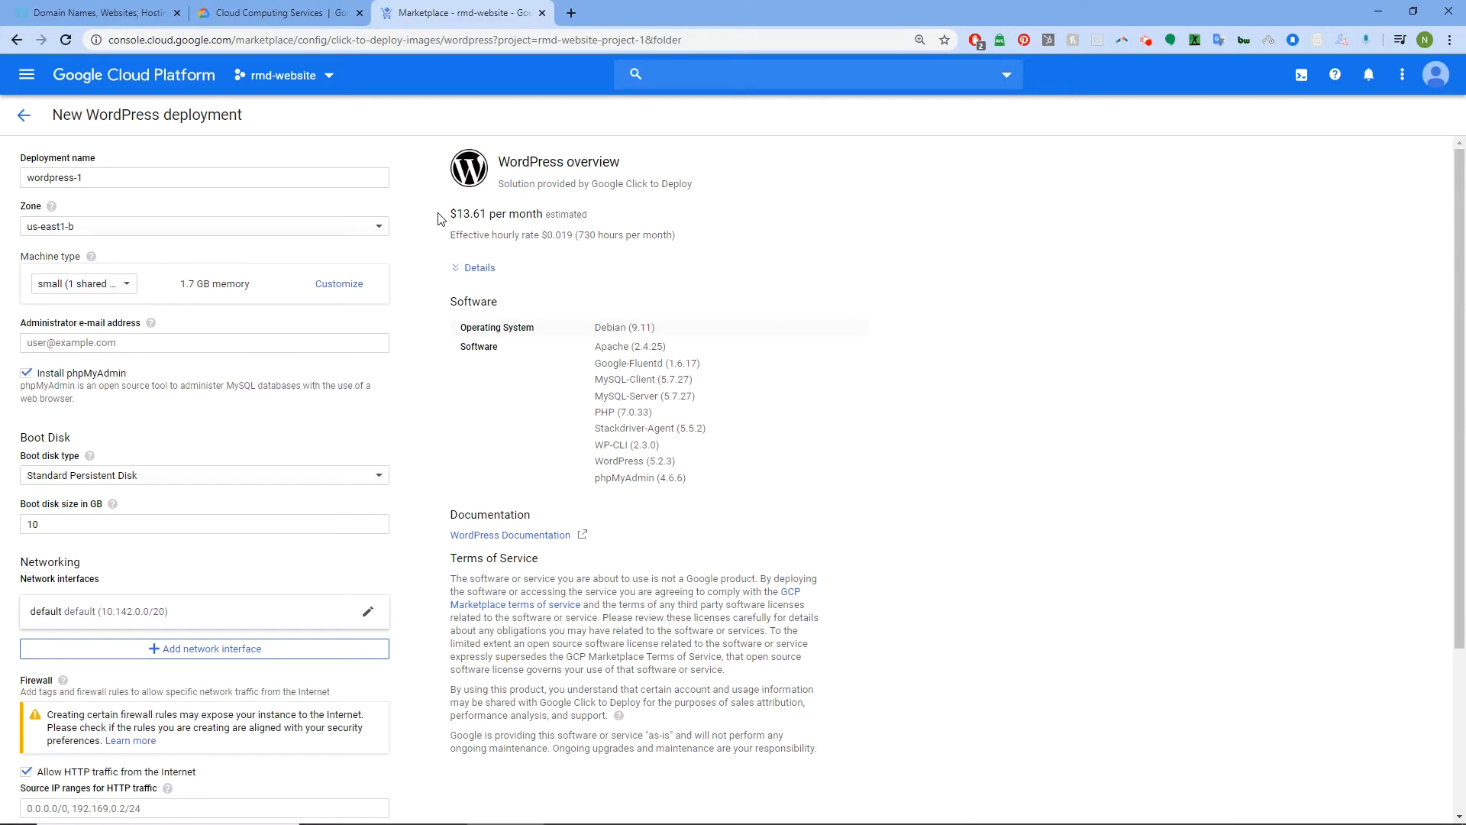
{"action": "double_click", "coordinate": [91, 176]}
{"action": "left_click_drag", "start_coordinate": [80, 176], "coordinate": [28, 177]}
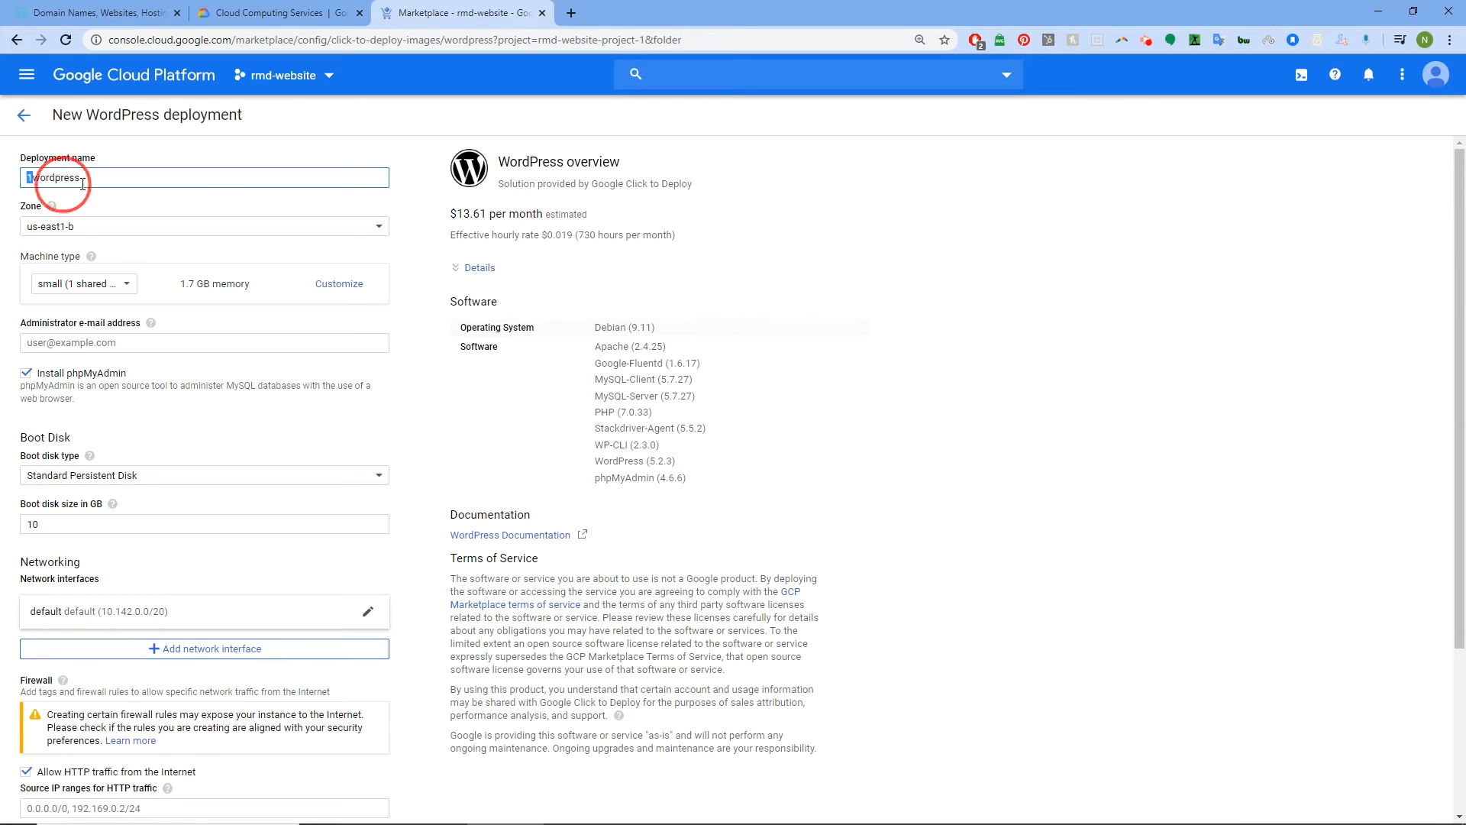
{"action": "triple_click", "coordinate": [90, 177]}
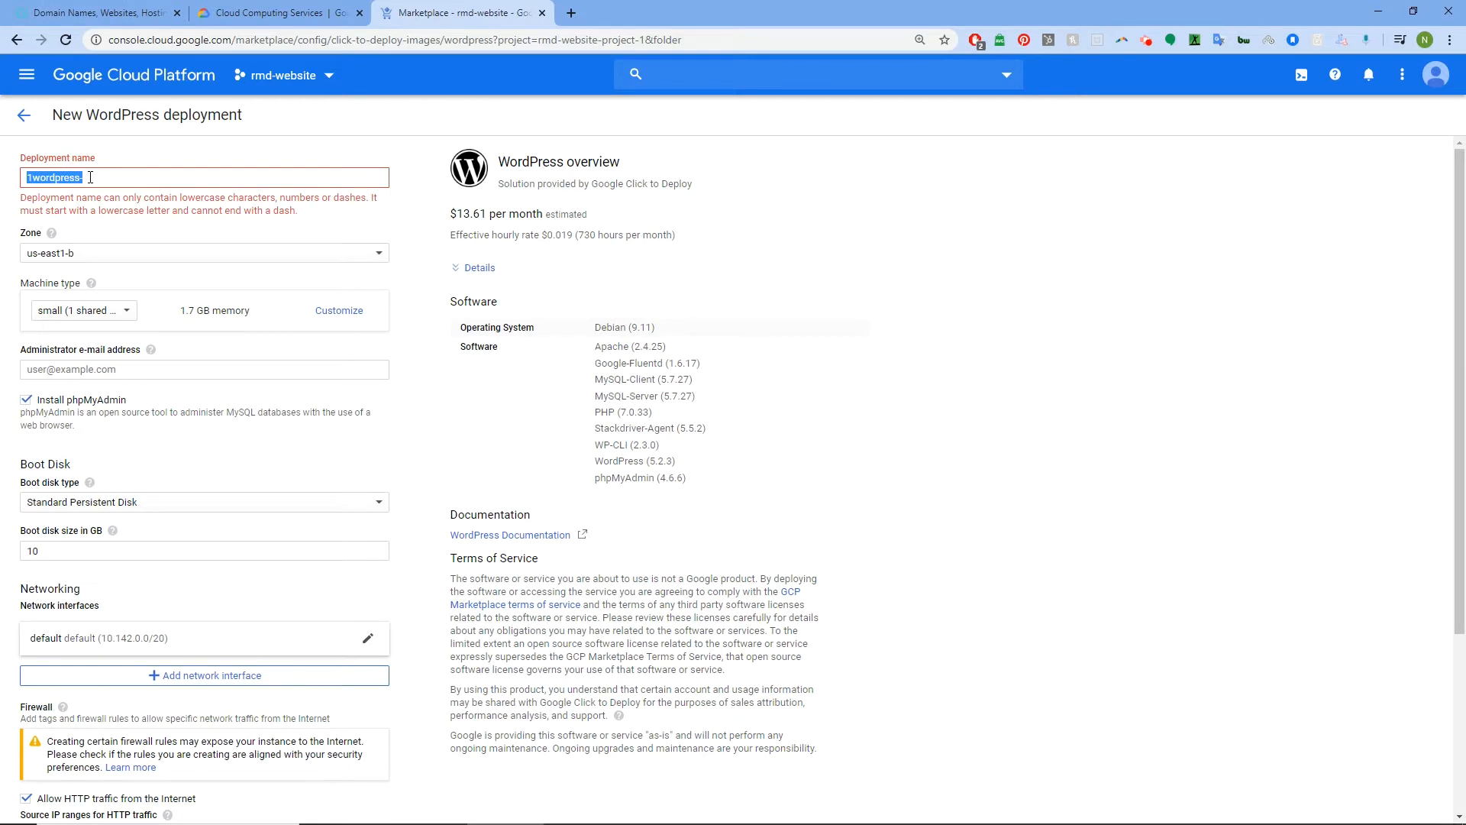
{"action": "type", "text": "r"}
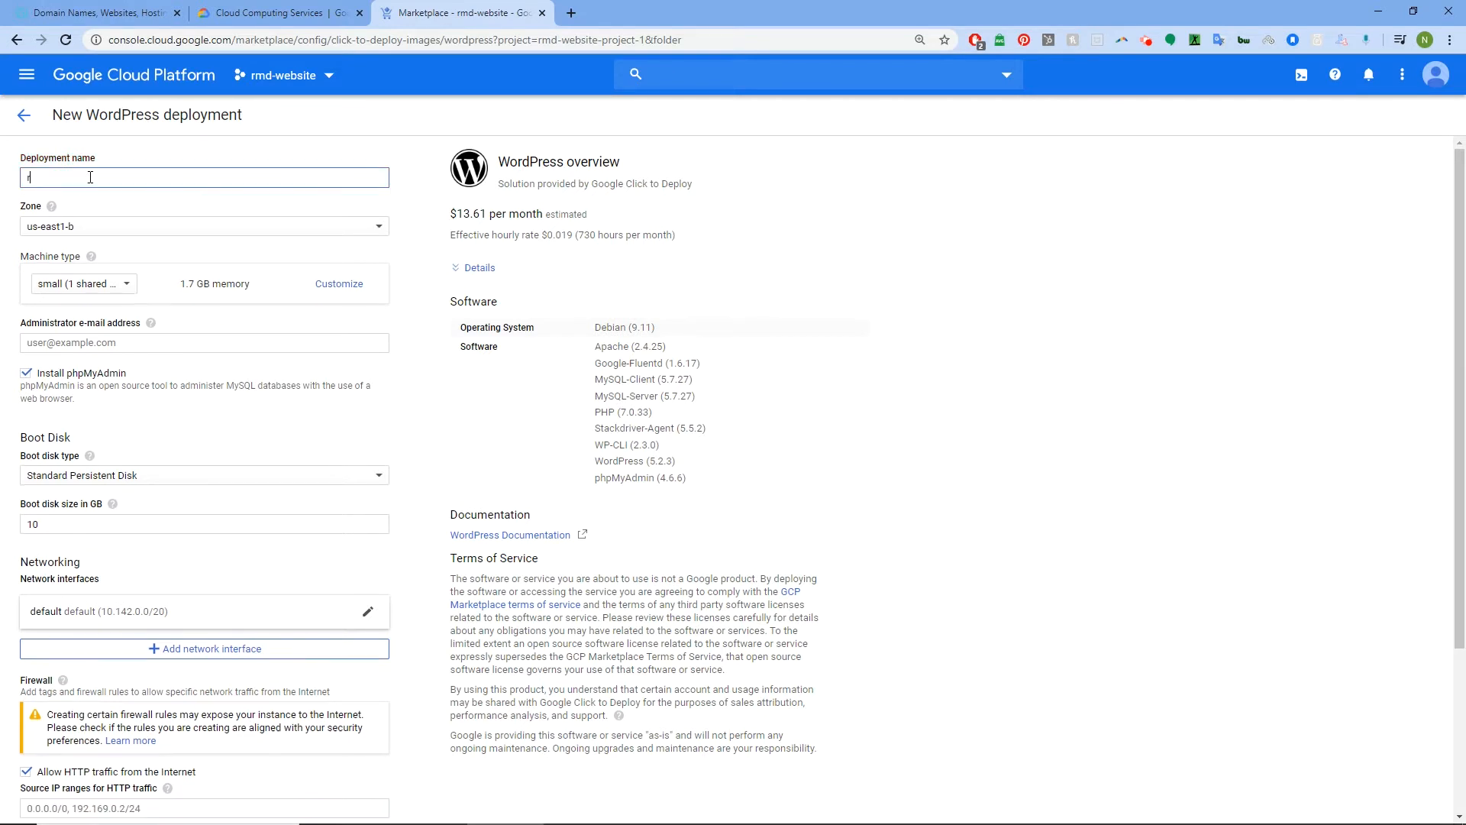
{"action": "type", "text": "md-website"}
Set the zone to us-central1-a after briefly picking europe-west4-c
{"action": "left_click", "coordinate": [132, 229]}
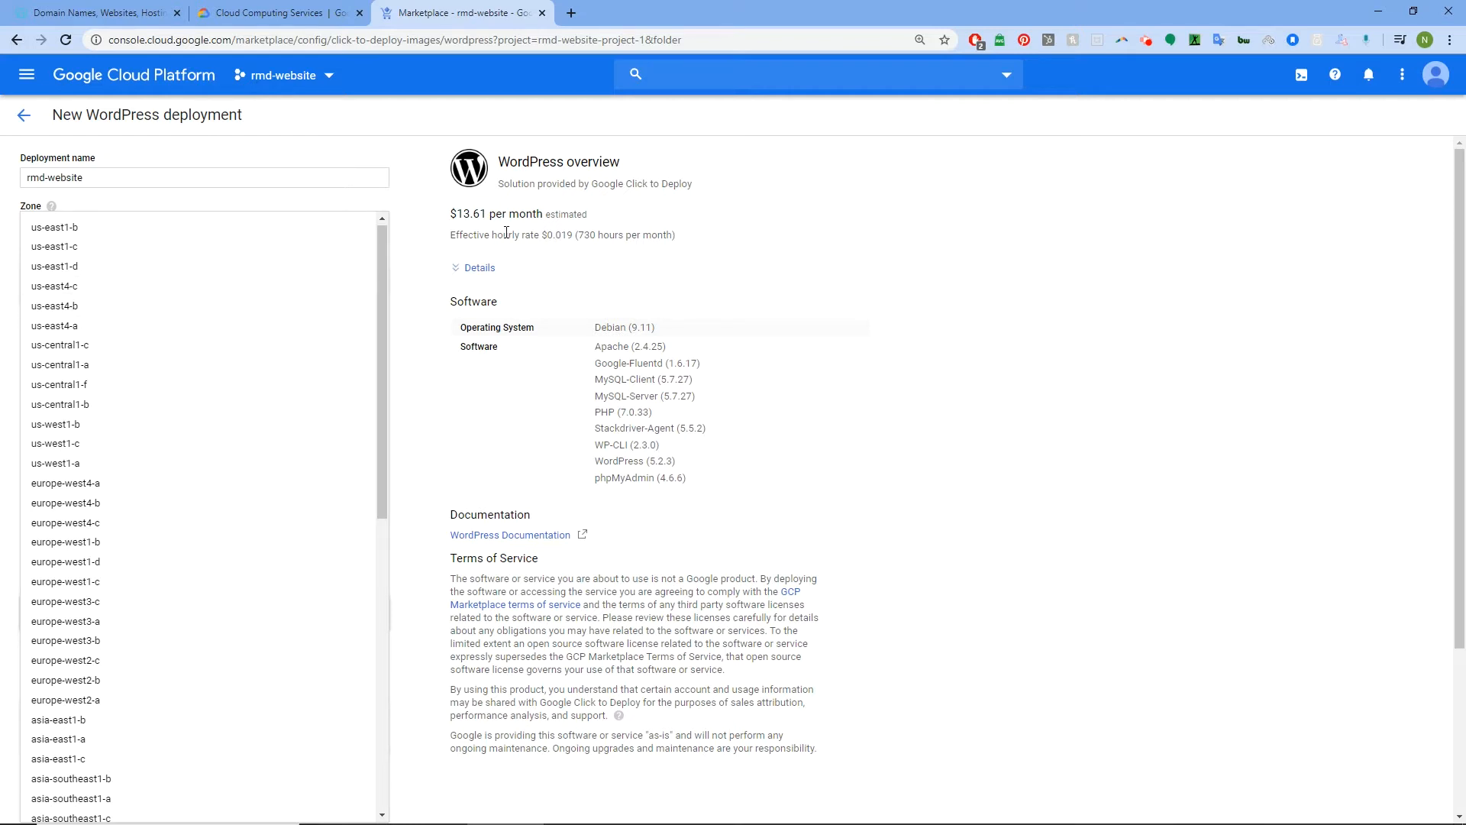
{"action": "left_click", "coordinate": [67, 522]}
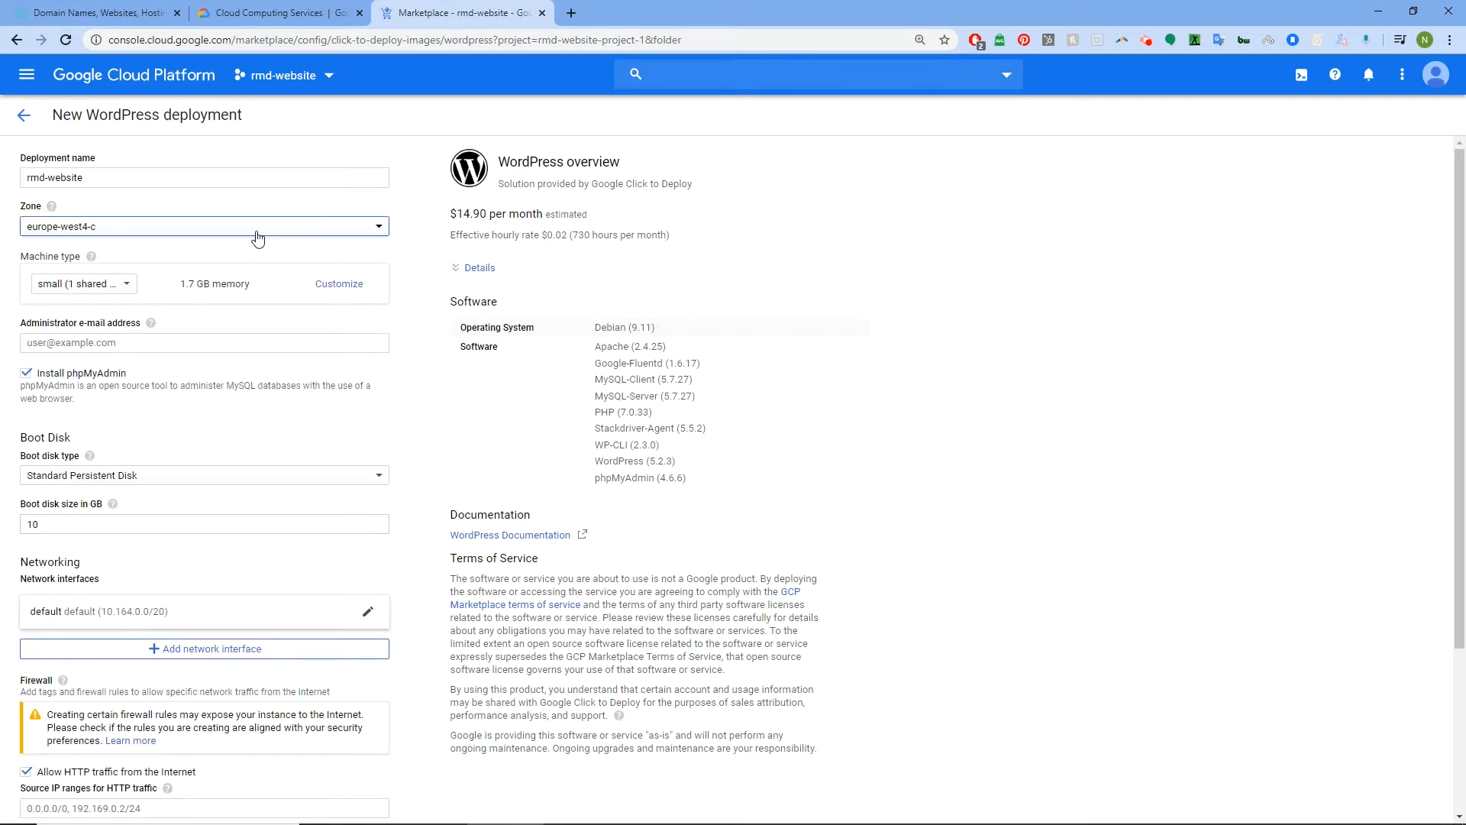
{"action": "left_click", "coordinate": [197, 227]}
{"action": "scroll", "coordinate": [186, 271], "scroll_direction": "up", "scroll_amount": 3}
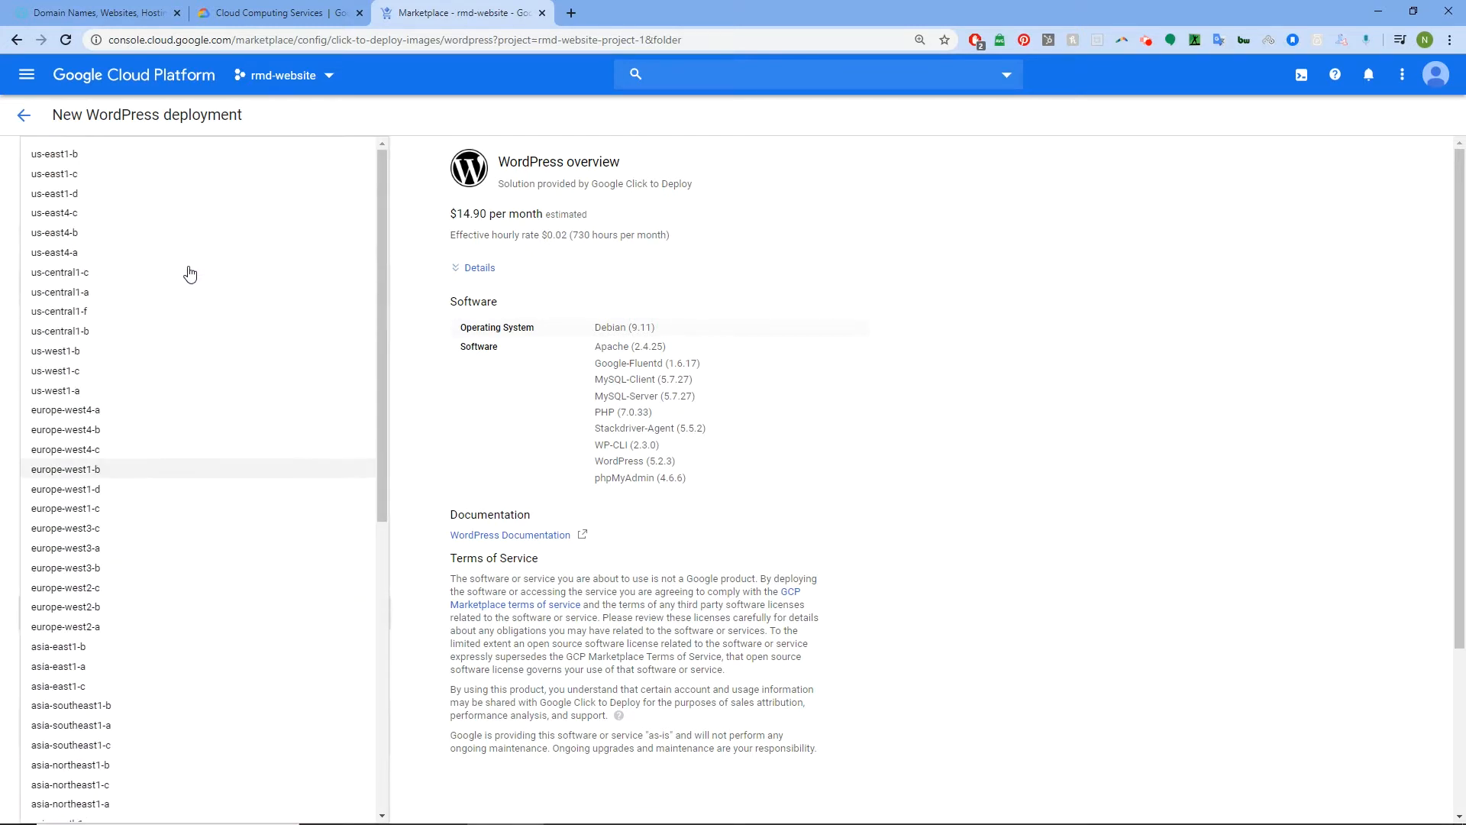
{"action": "left_click", "coordinate": [112, 296]}
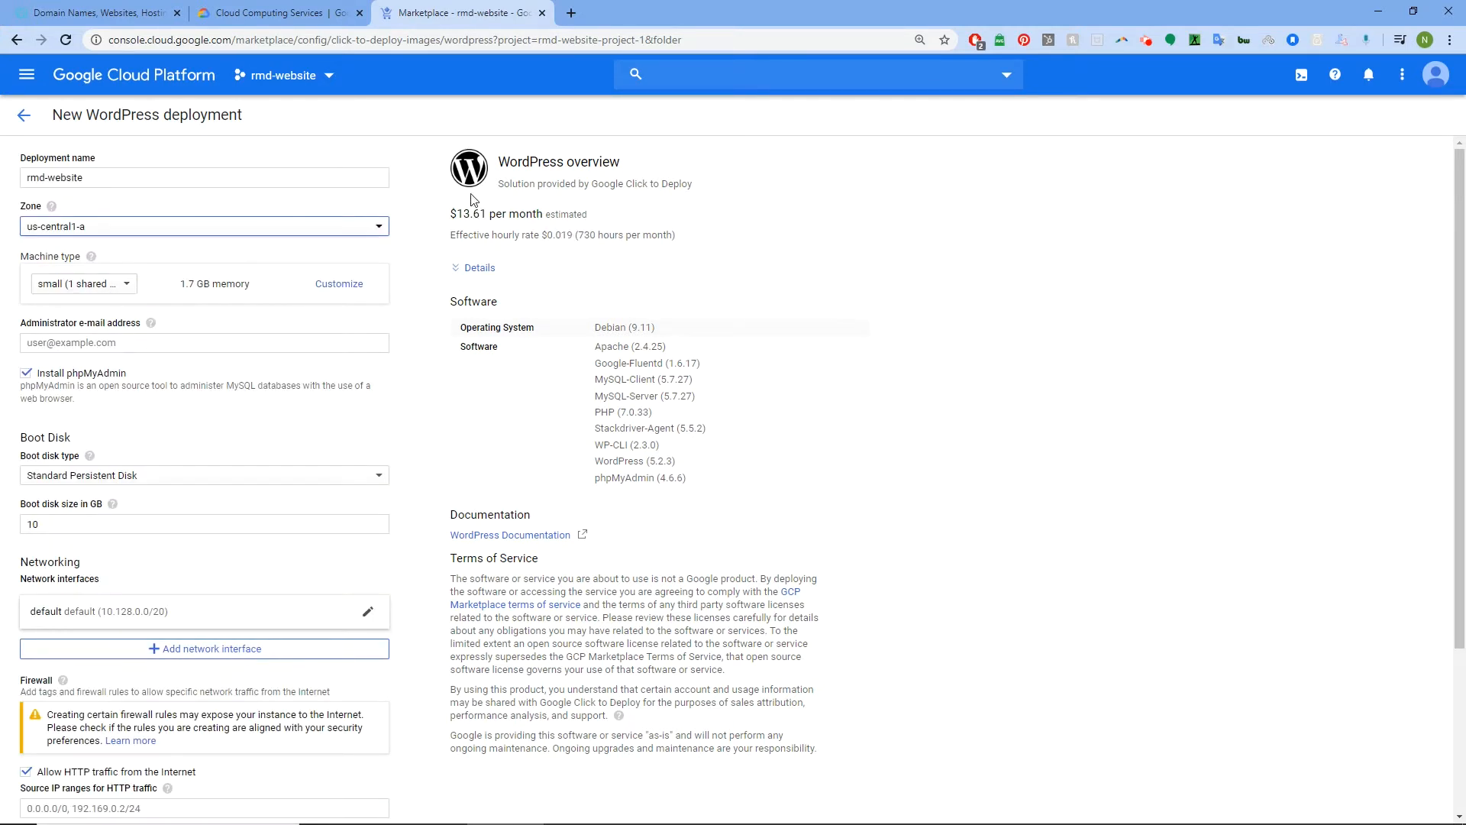
{"action": "left_click", "coordinate": [381, 229]}
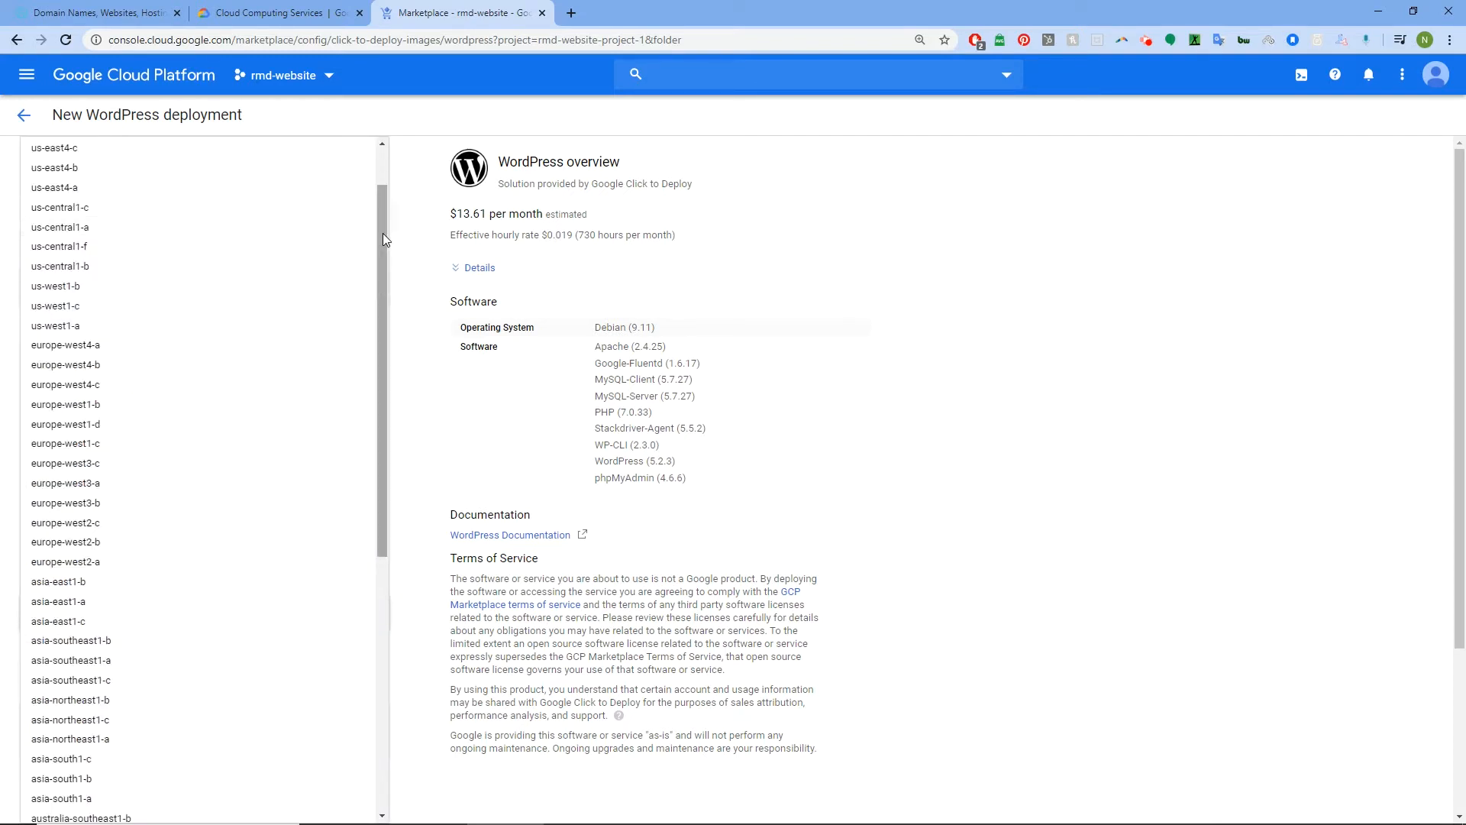
{"action": "left_click", "coordinate": [412, 239]}
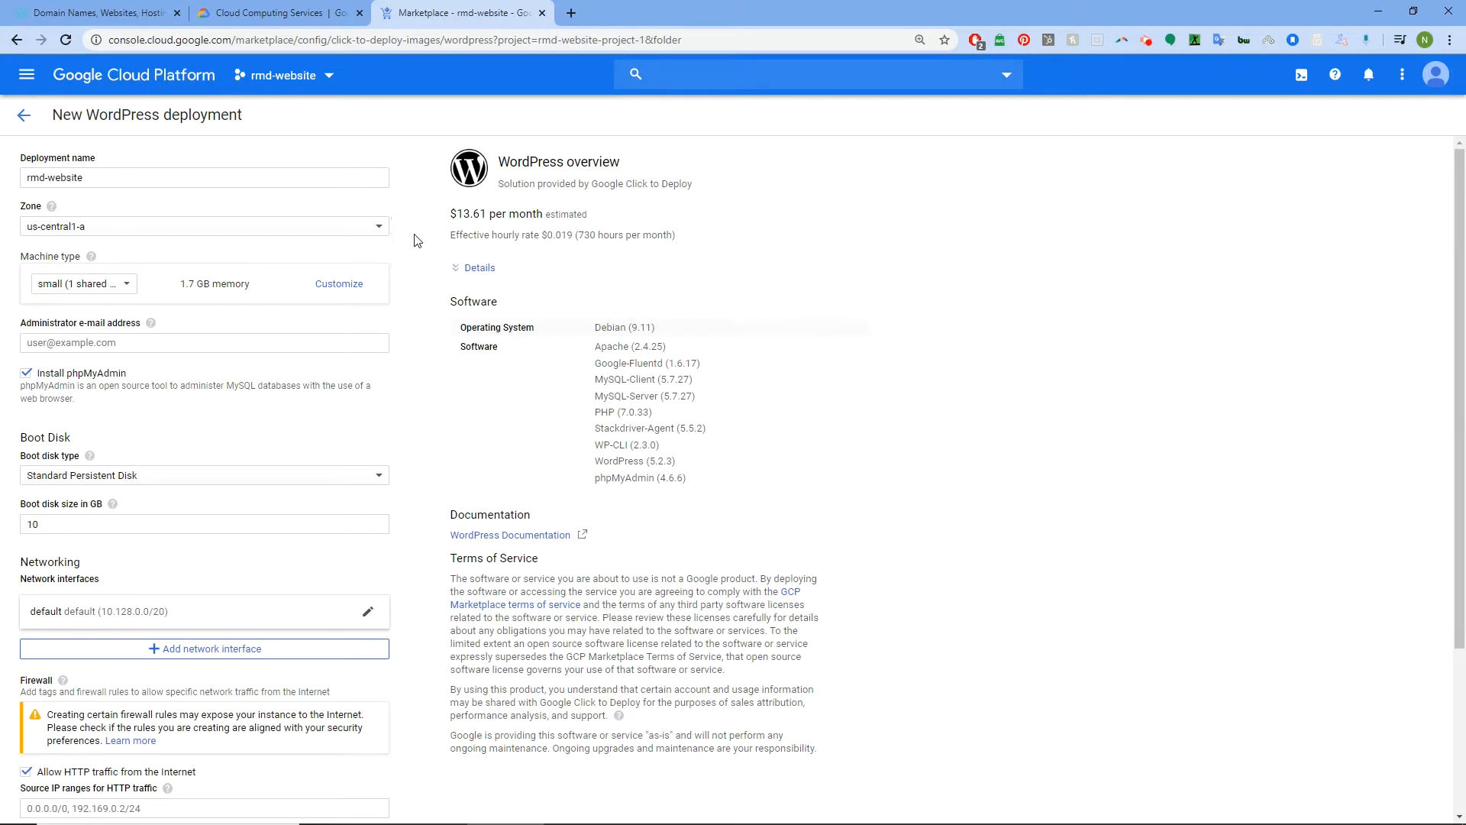
Choose the micro machine type (1 shared vCPU, 0.6 GB) after trying 160 vCPUs
{"action": "left_click", "coordinate": [128, 287]}
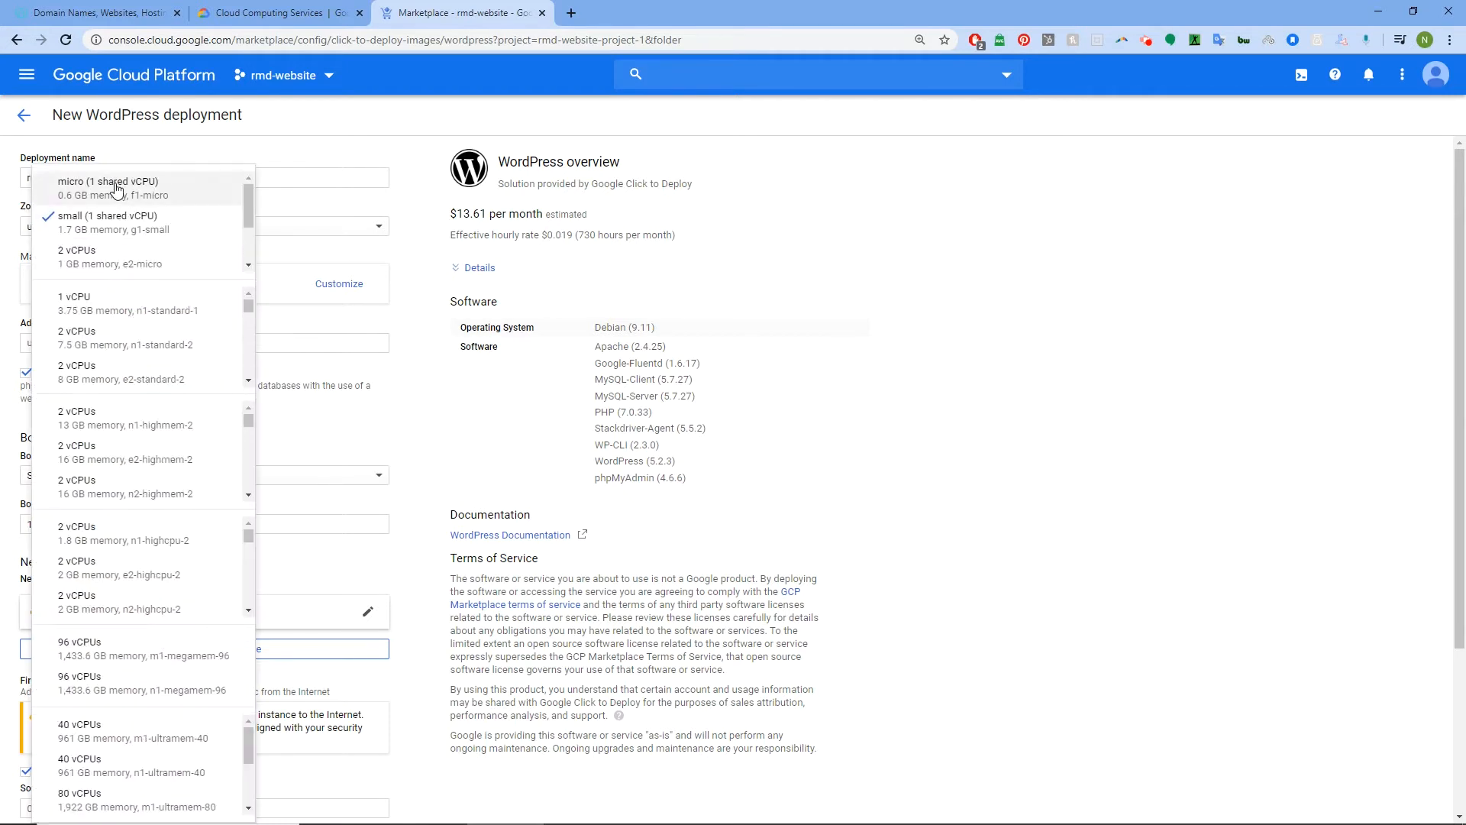
{"action": "scroll", "coordinate": [149, 588], "scroll_direction": "down", "scroll_amount": 3}
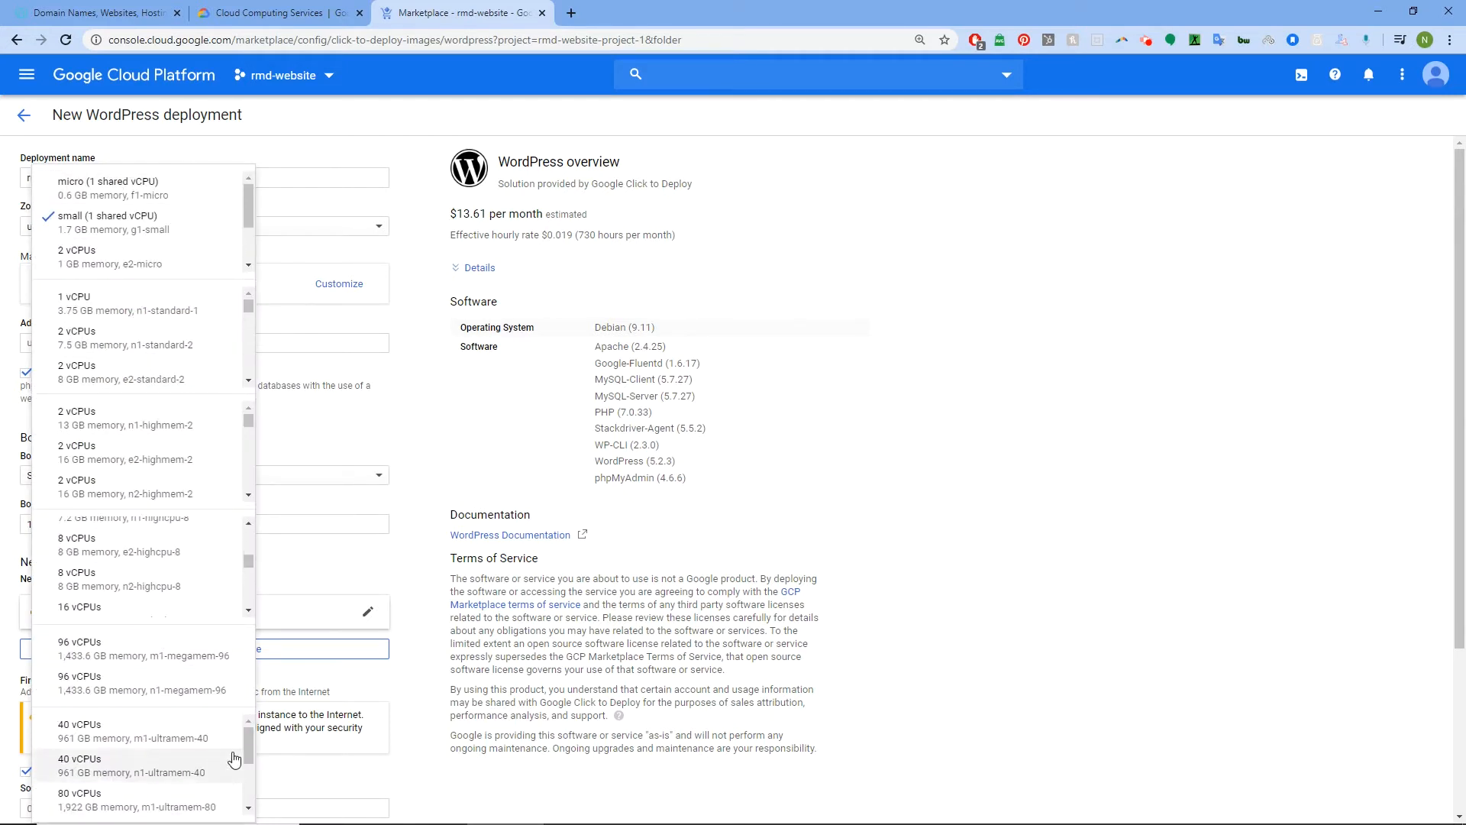
{"action": "scroll", "coordinate": [245, 744], "scroll_direction": "down", "scroll_amount": 3}
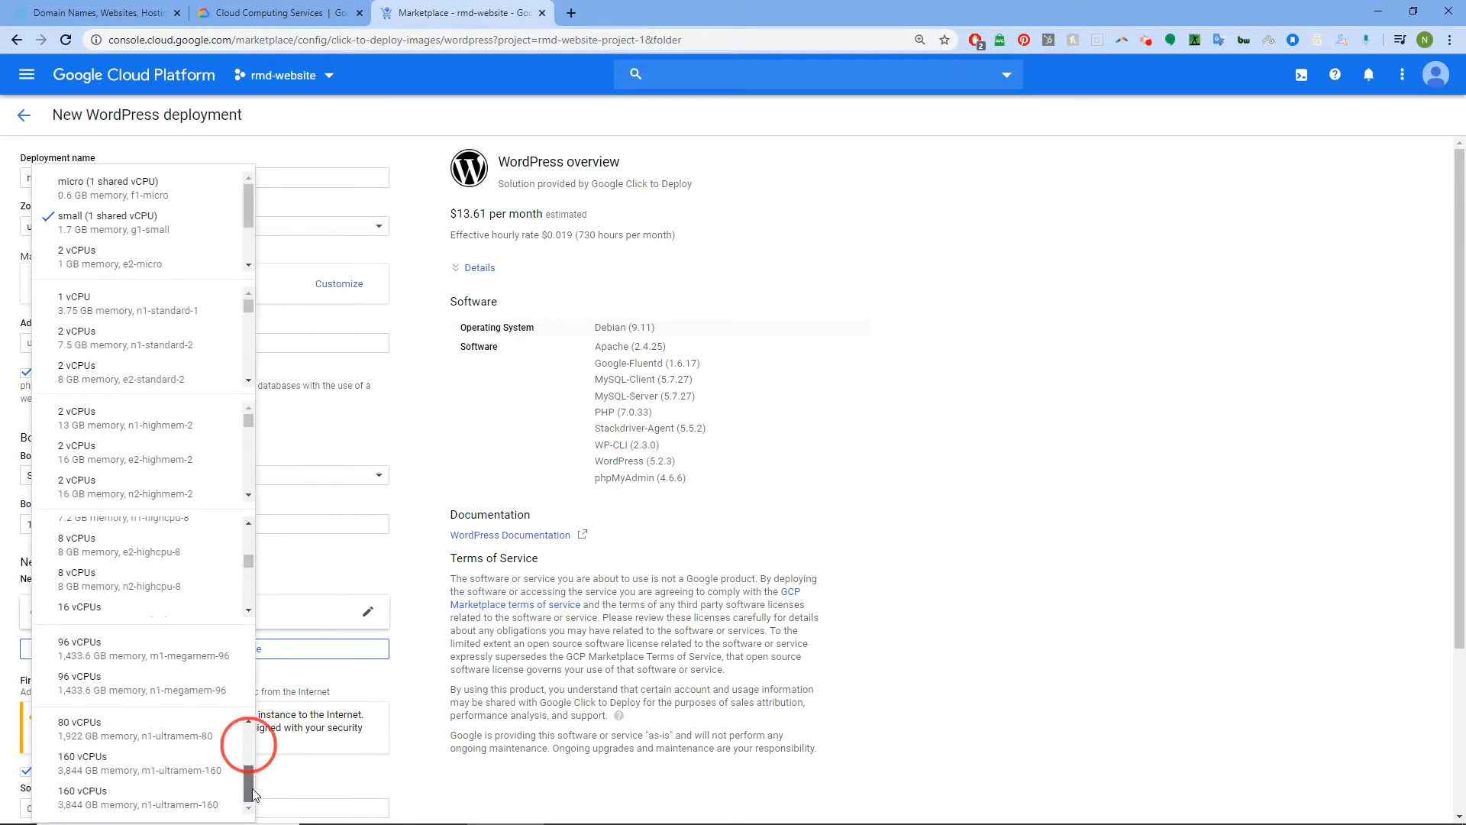
{"action": "left_click", "coordinate": [84, 800]}
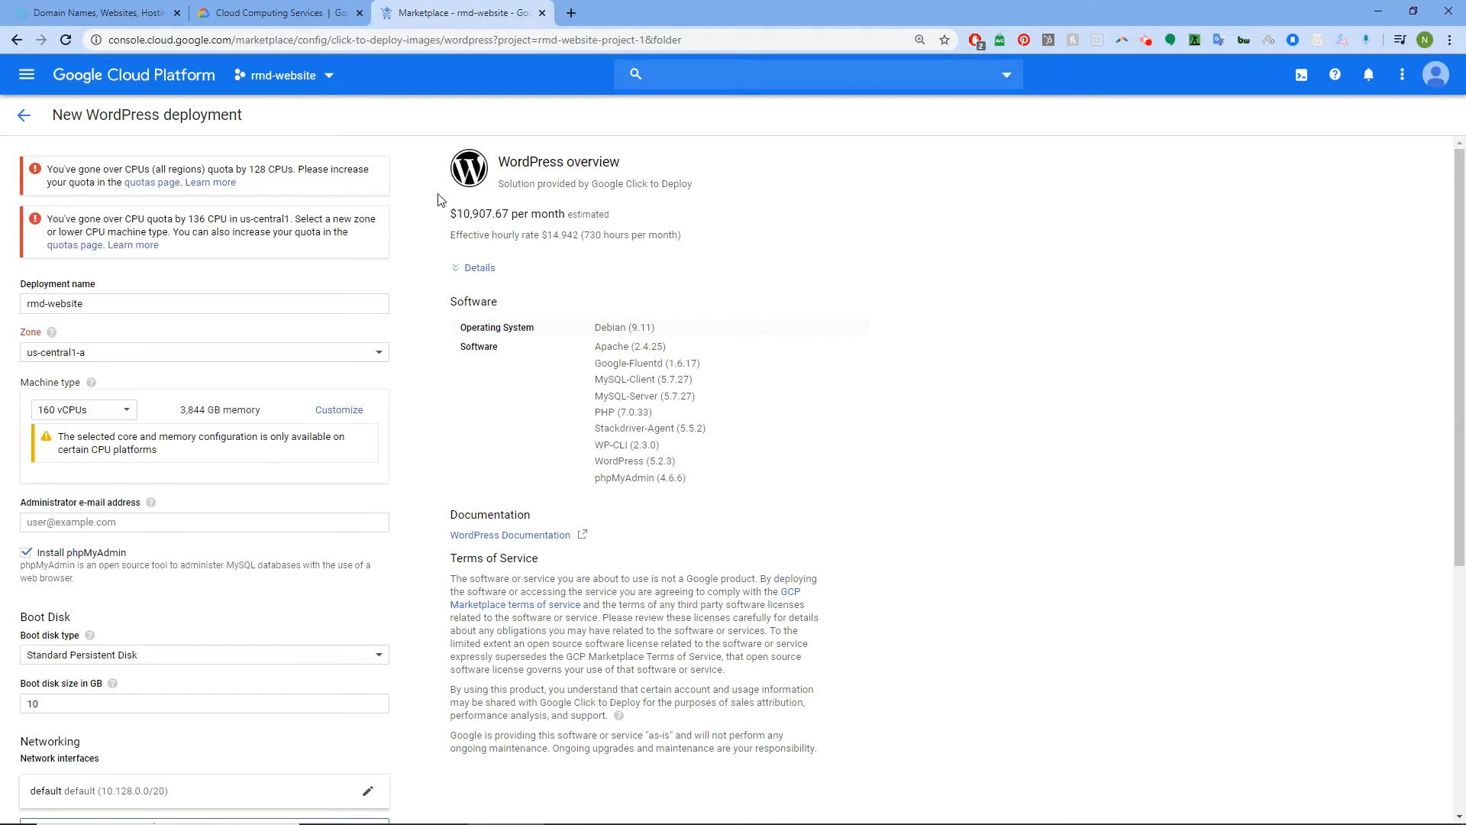
{"action": "left_click", "coordinate": [441, 218]}
{"action": "left_click", "coordinate": [129, 410]}
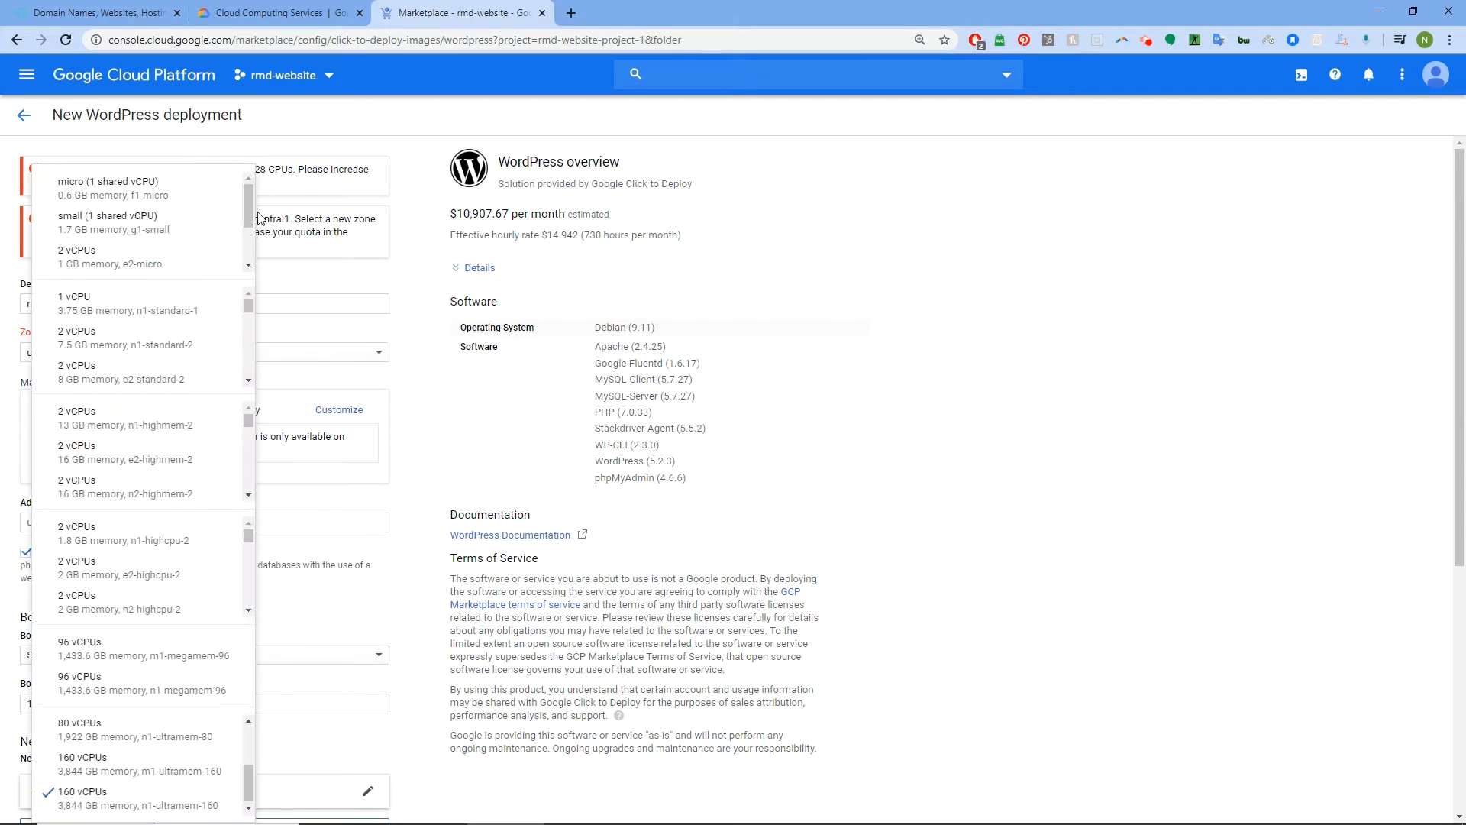
{"action": "left_click", "coordinate": [148, 187]}
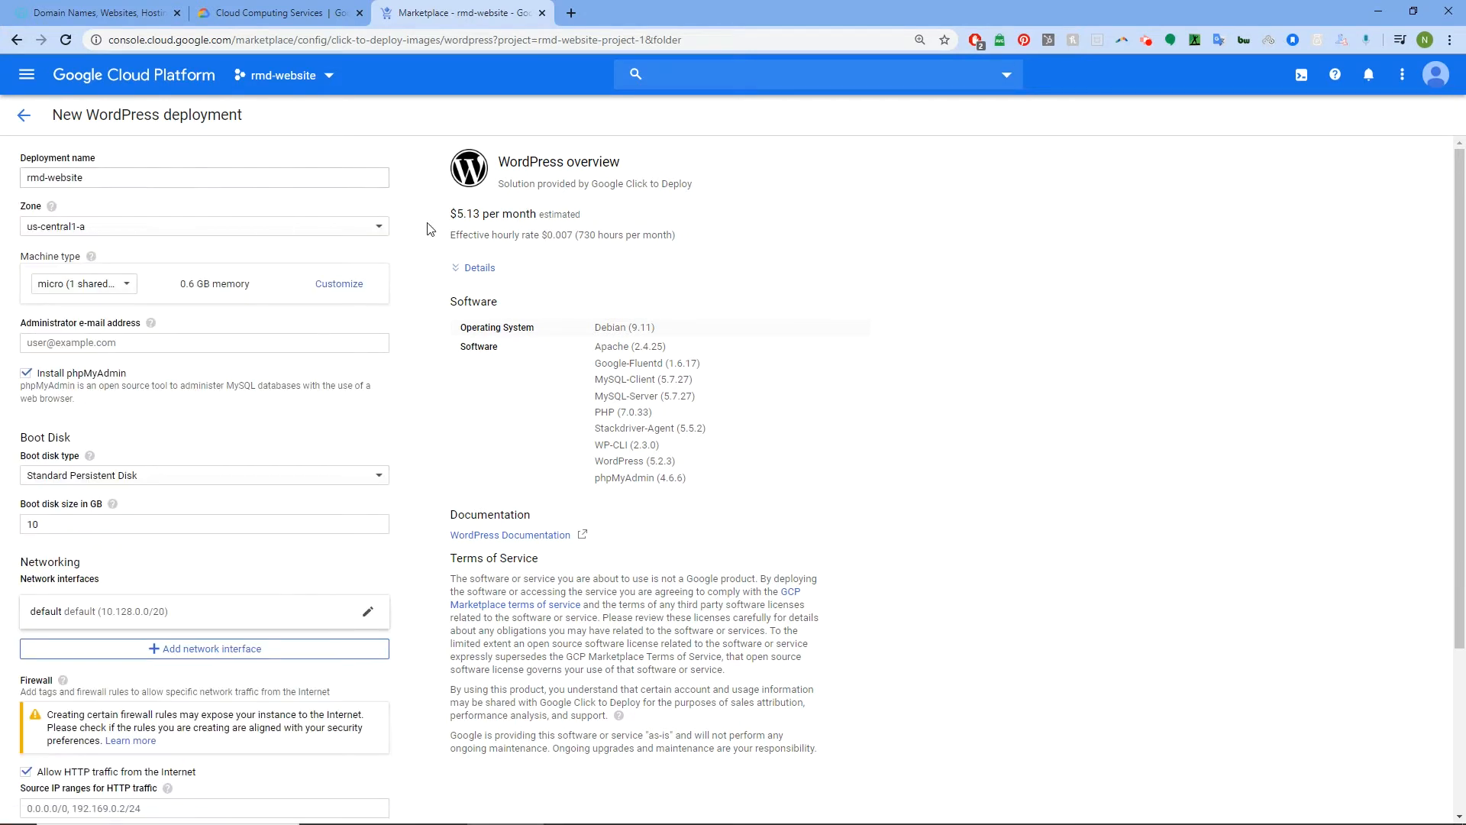
Compare the estimate across zones us-west1-c, us-east1-b and us-east1-c
{"action": "left_click_drag", "start_coordinate": [446, 219], "coordinate": [489, 204]}
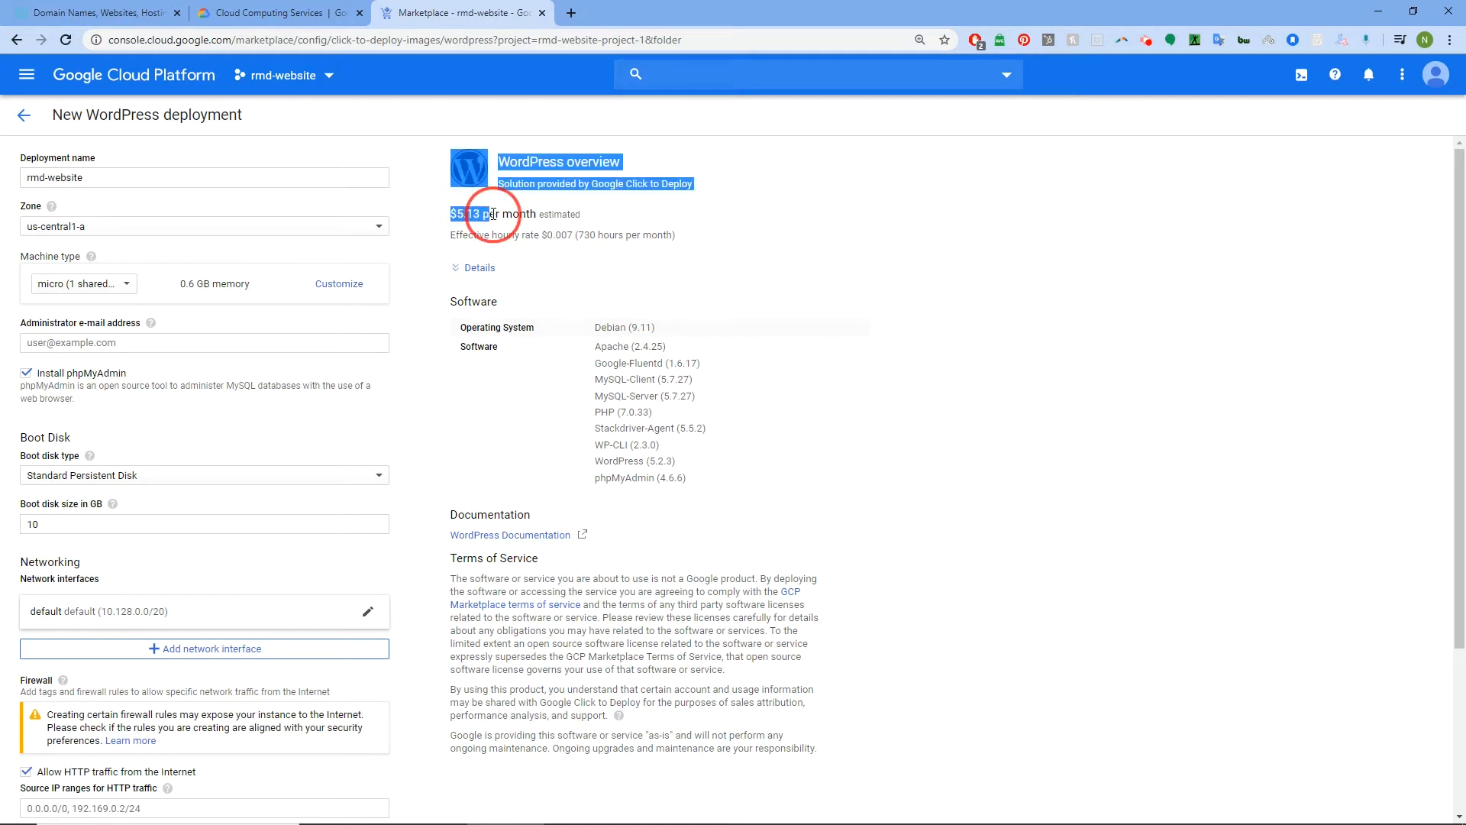
{"action": "left_click", "coordinate": [440, 217]}
{"action": "left_click", "coordinate": [267, 234]}
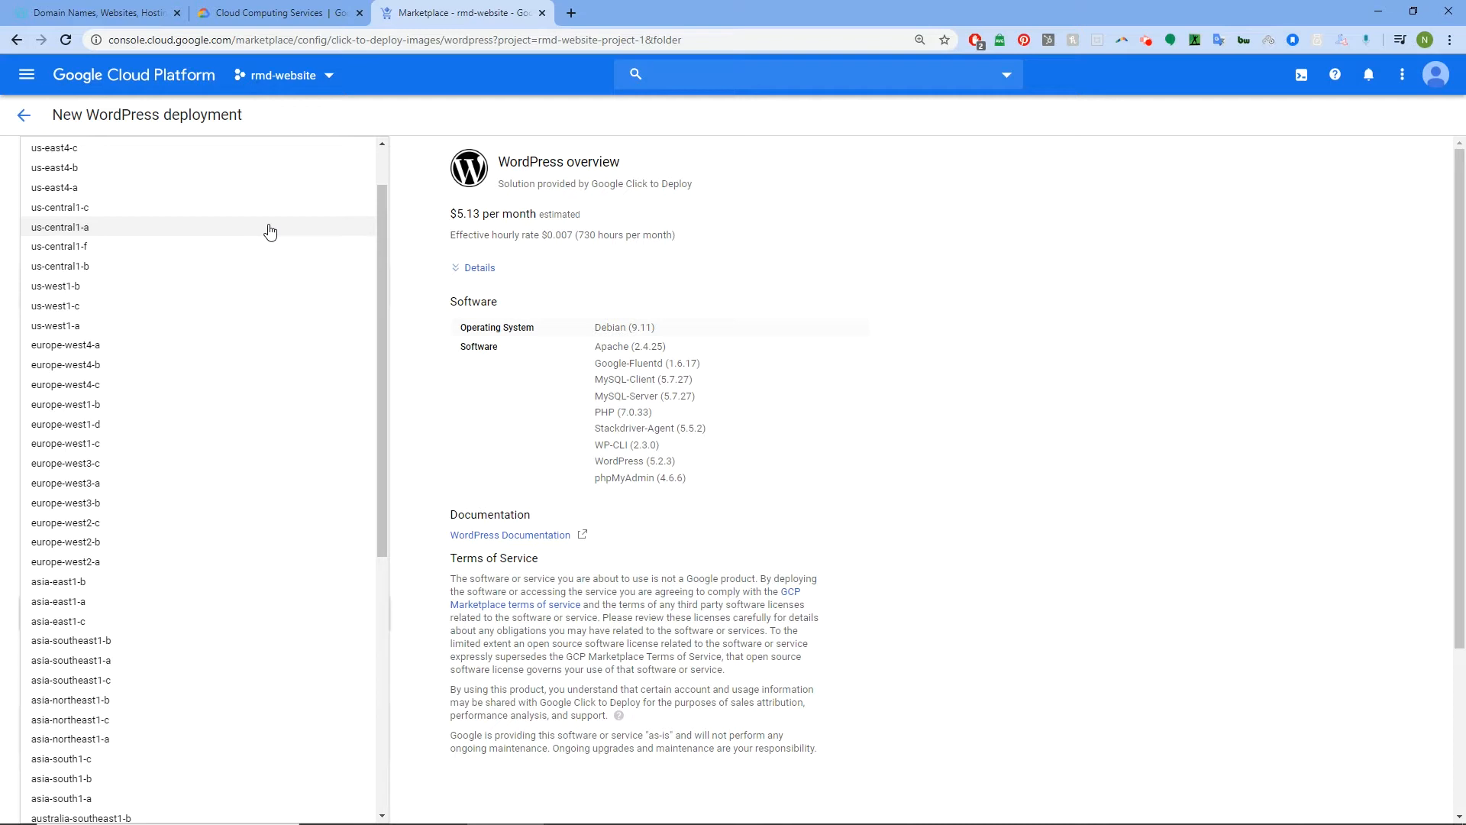
{"action": "left_click", "coordinate": [217, 313]}
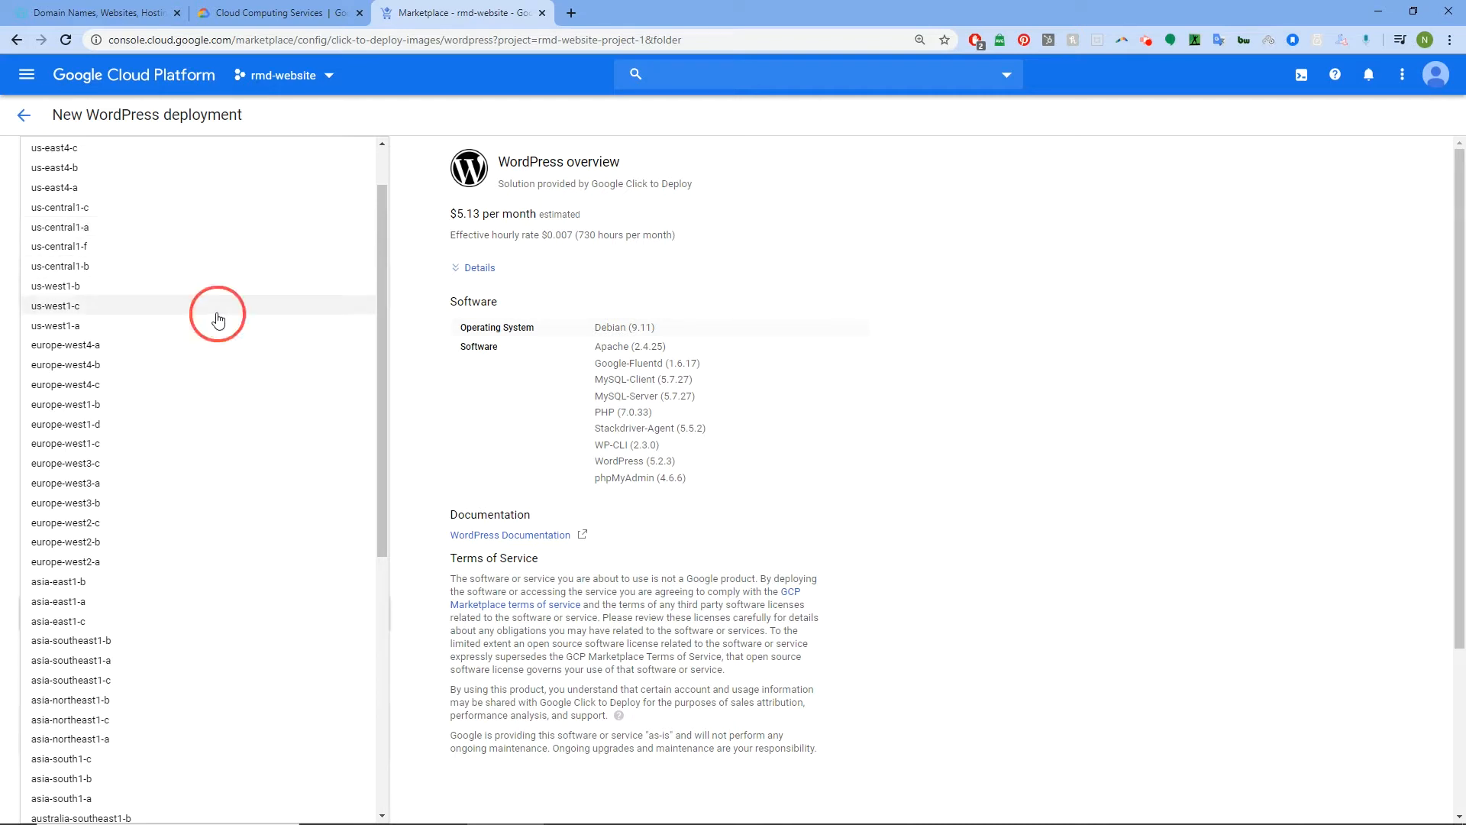
{"action": "left_click", "coordinate": [378, 226]}
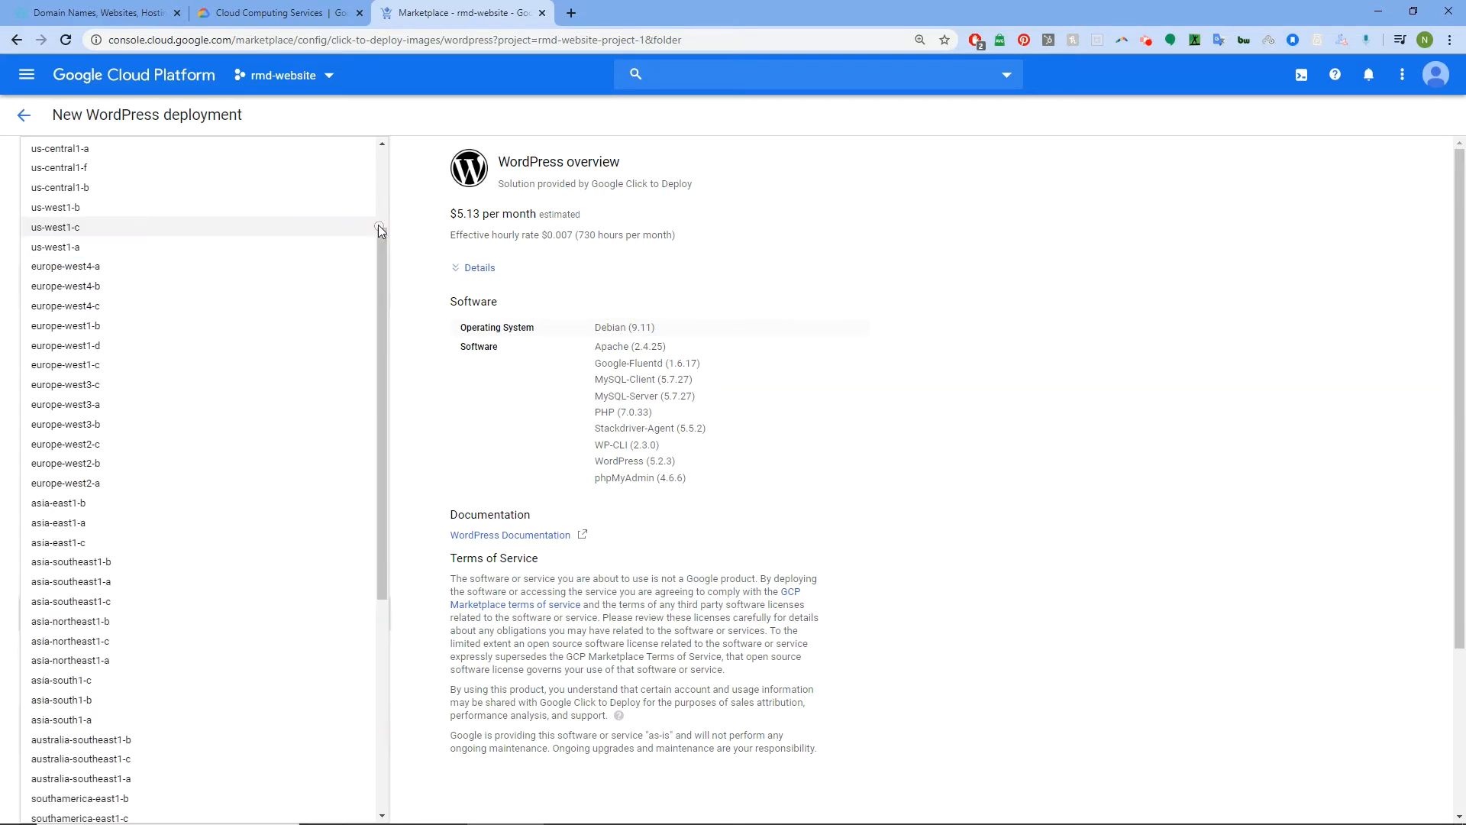
{"action": "scroll", "coordinate": [286, 236], "scroll_direction": "up", "scroll_amount": 2}
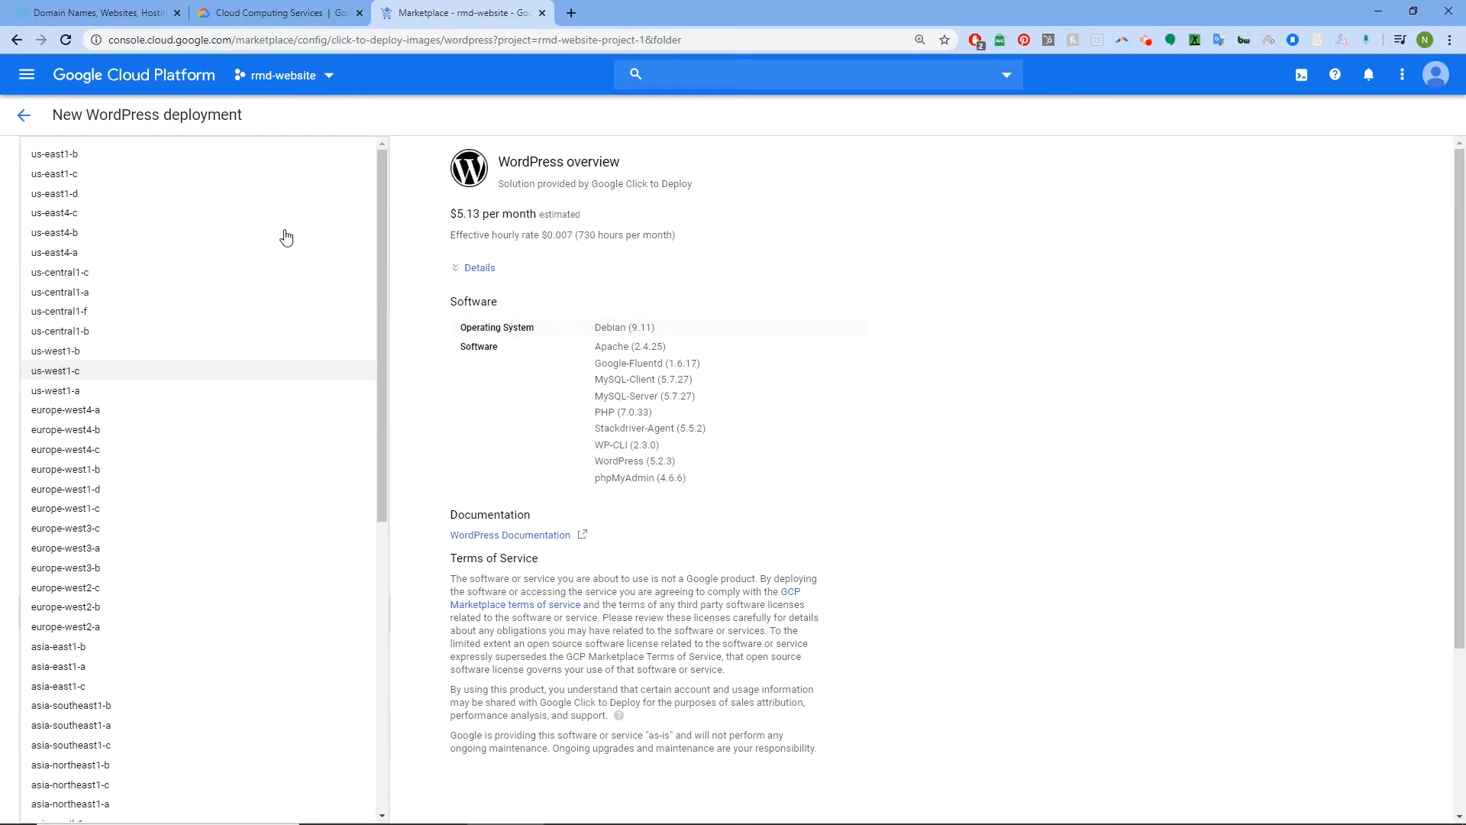
{"action": "left_click", "coordinate": [139, 163]}
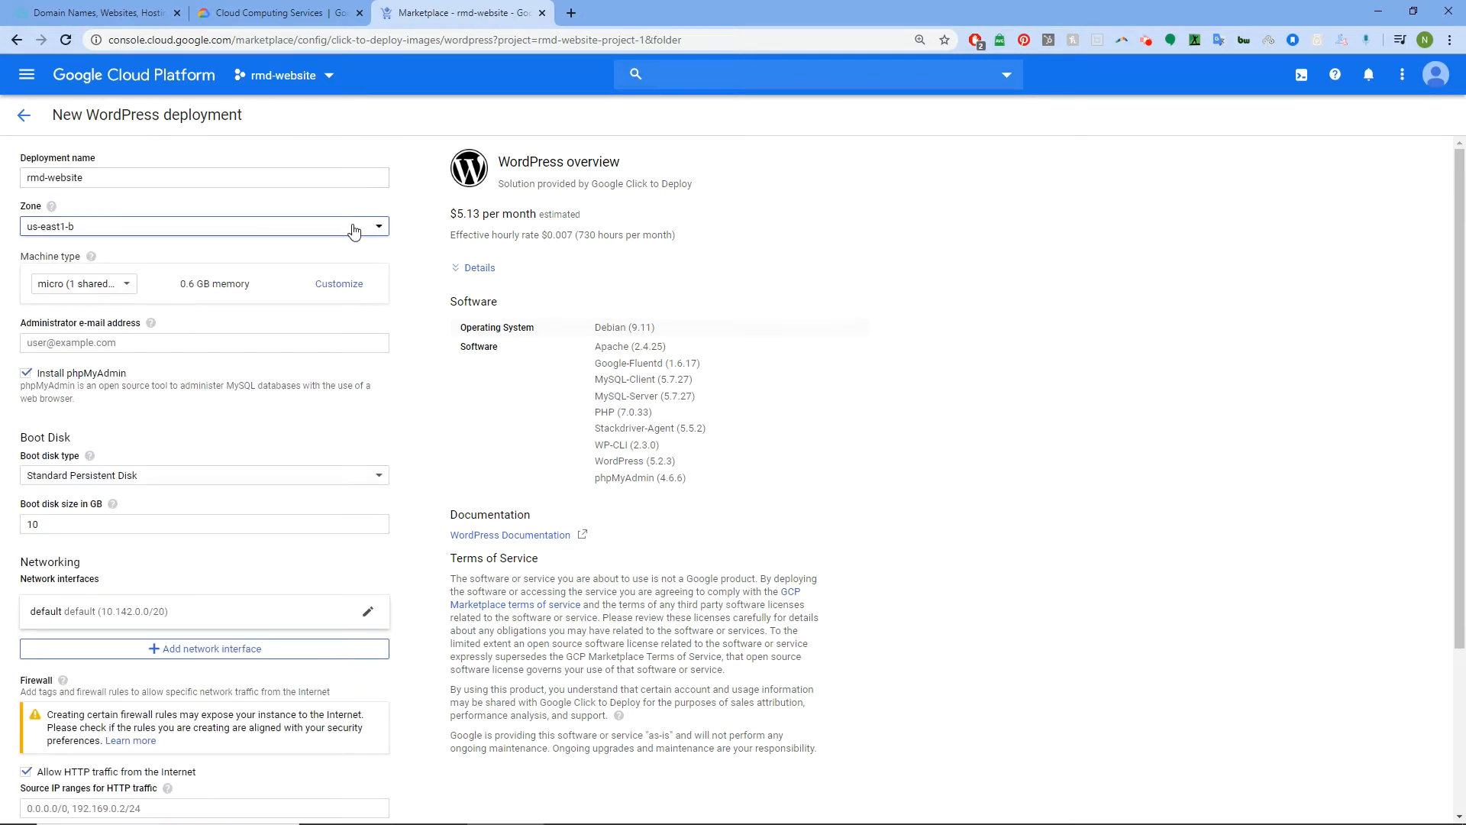
{"action": "left_click", "coordinate": [350, 229]}
{"action": "left_click", "coordinate": [107, 246]}
Try us-central1-c and asia-south1-c, then settle on europe-west1-b at $4.83/month
{"action": "left_click", "coordinate": [375, 229]}
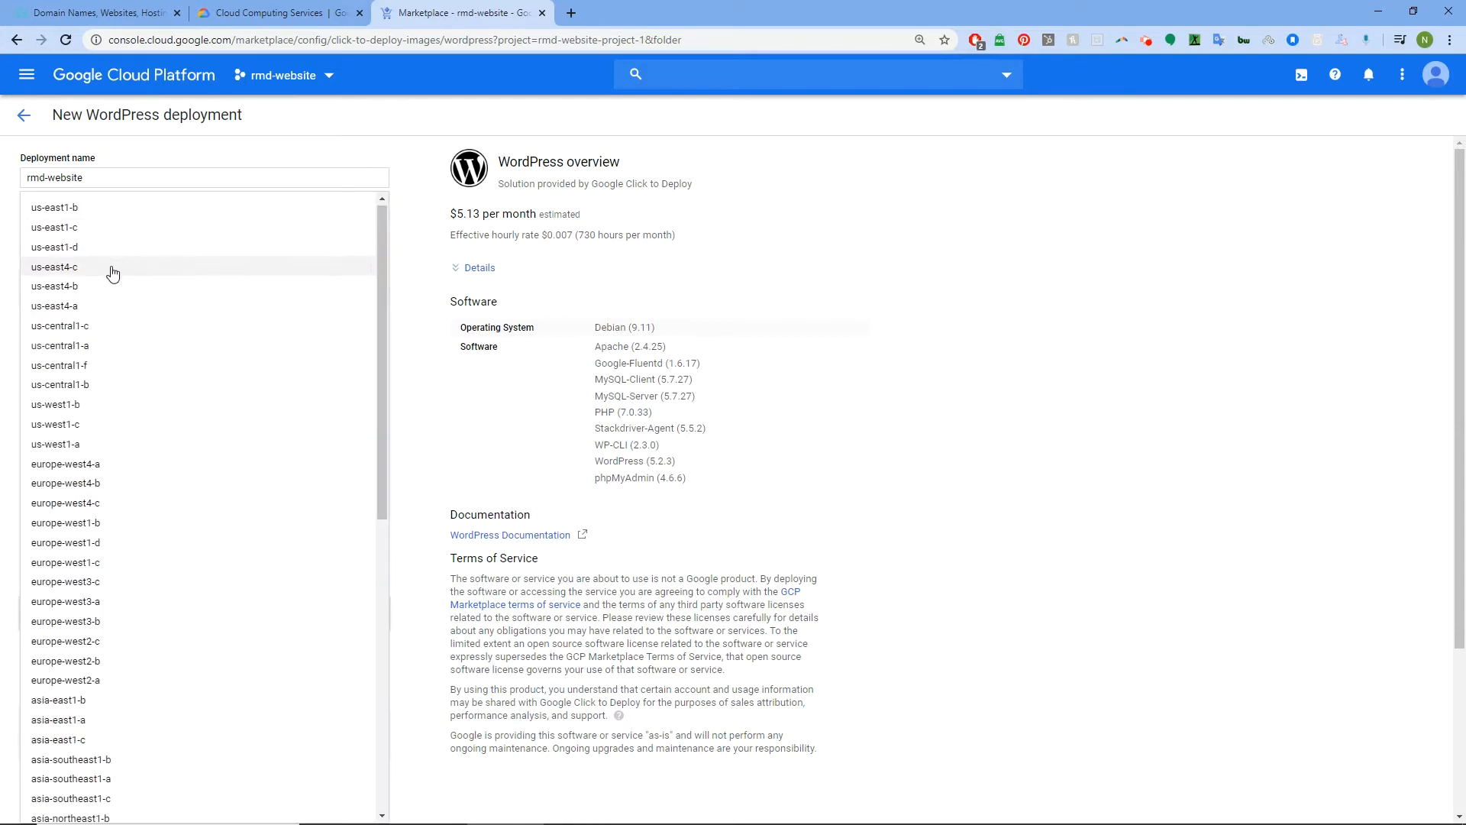
{"action": "left_click", "coordinate": [89, 326]}
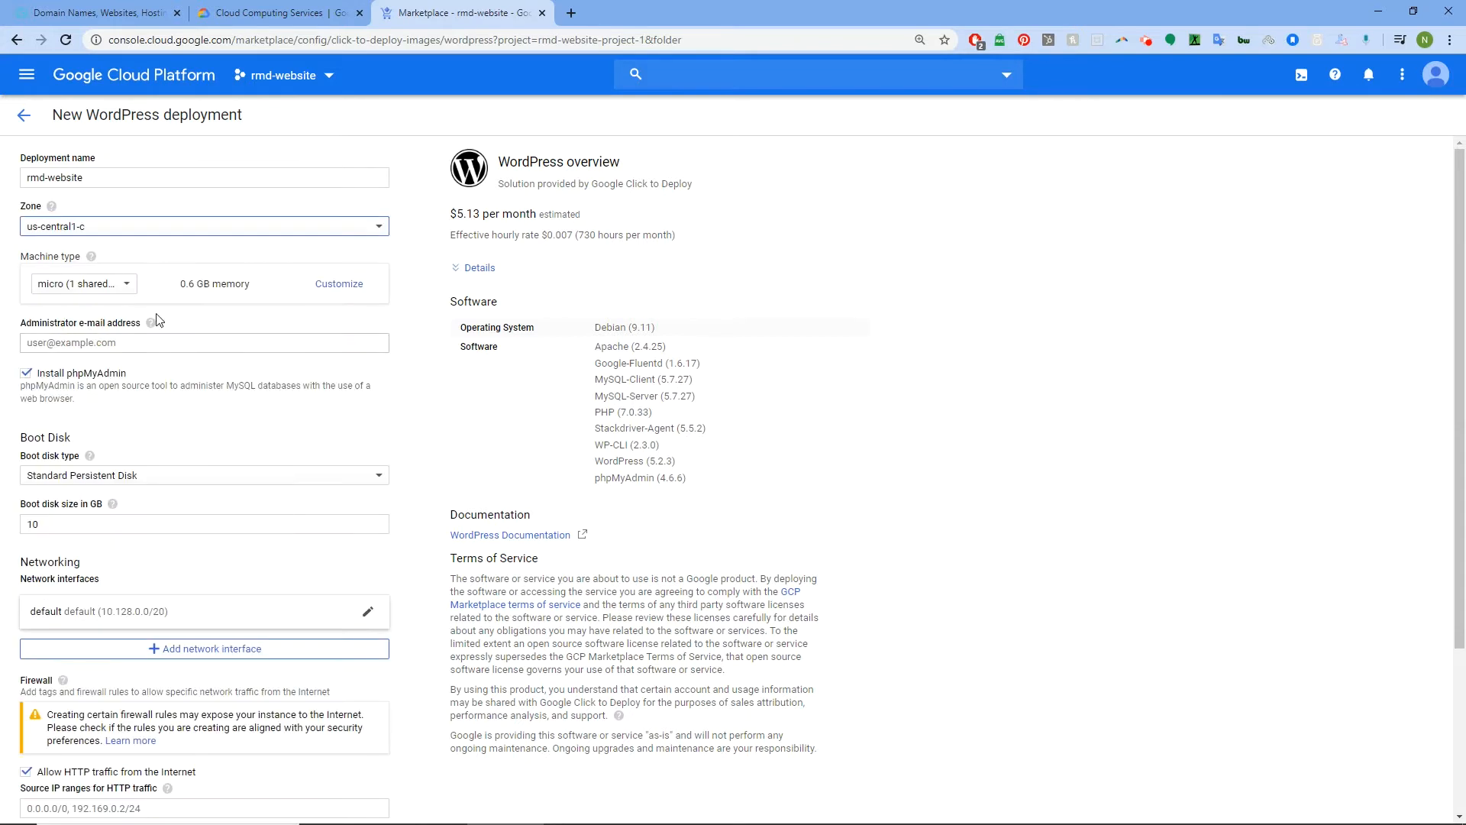
{"action": "left_click", "coordinate": [380, 230]}
{"action": "scroll", "coordinate": [298, 311], "scroll_direction": "down", "scroll_amount": 4}
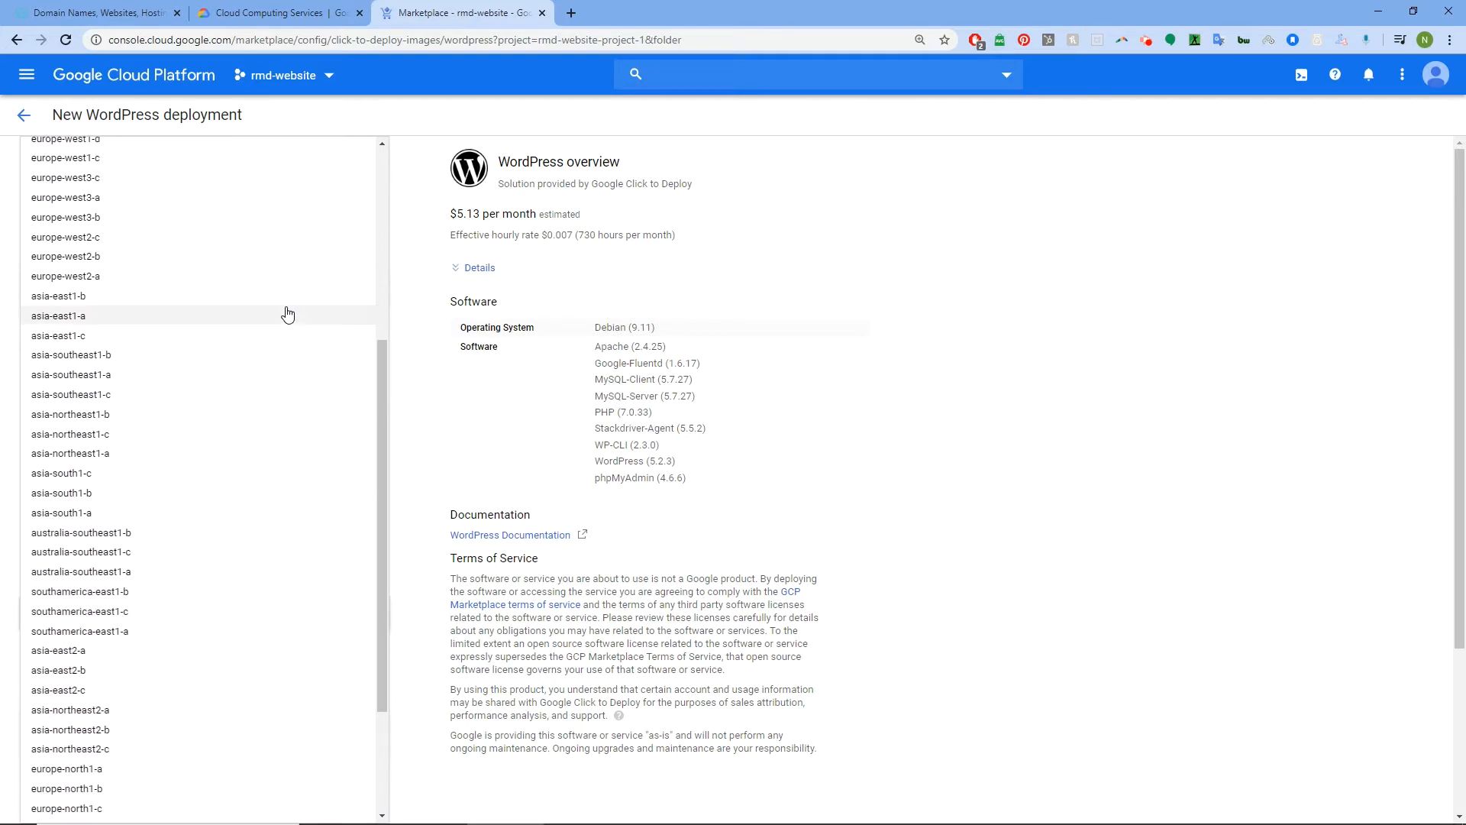
{"action": "left_click", "coordinate": [75, 475]}
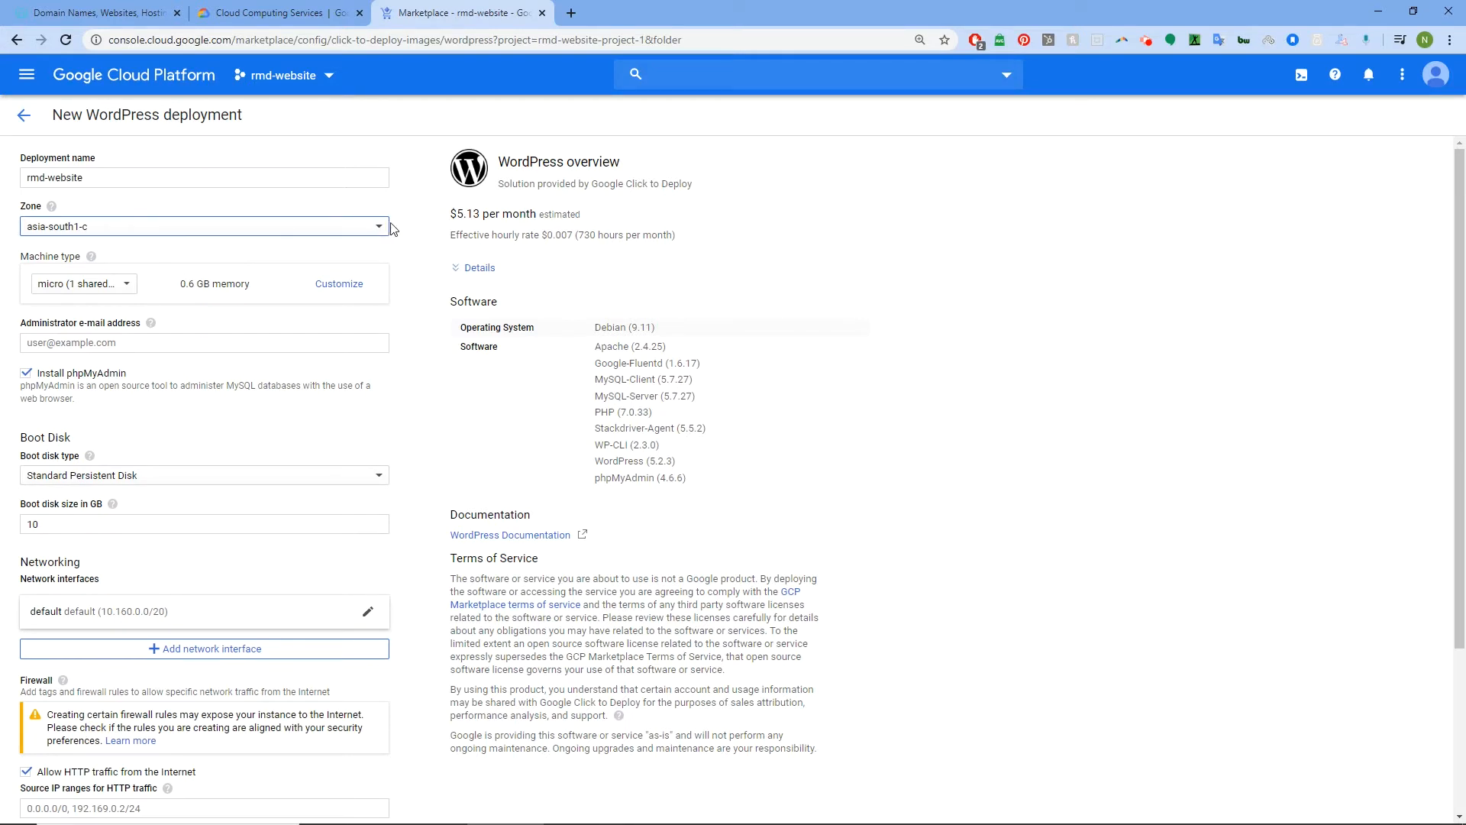
{"action": "left_click", "coordinate": [380, 227]}
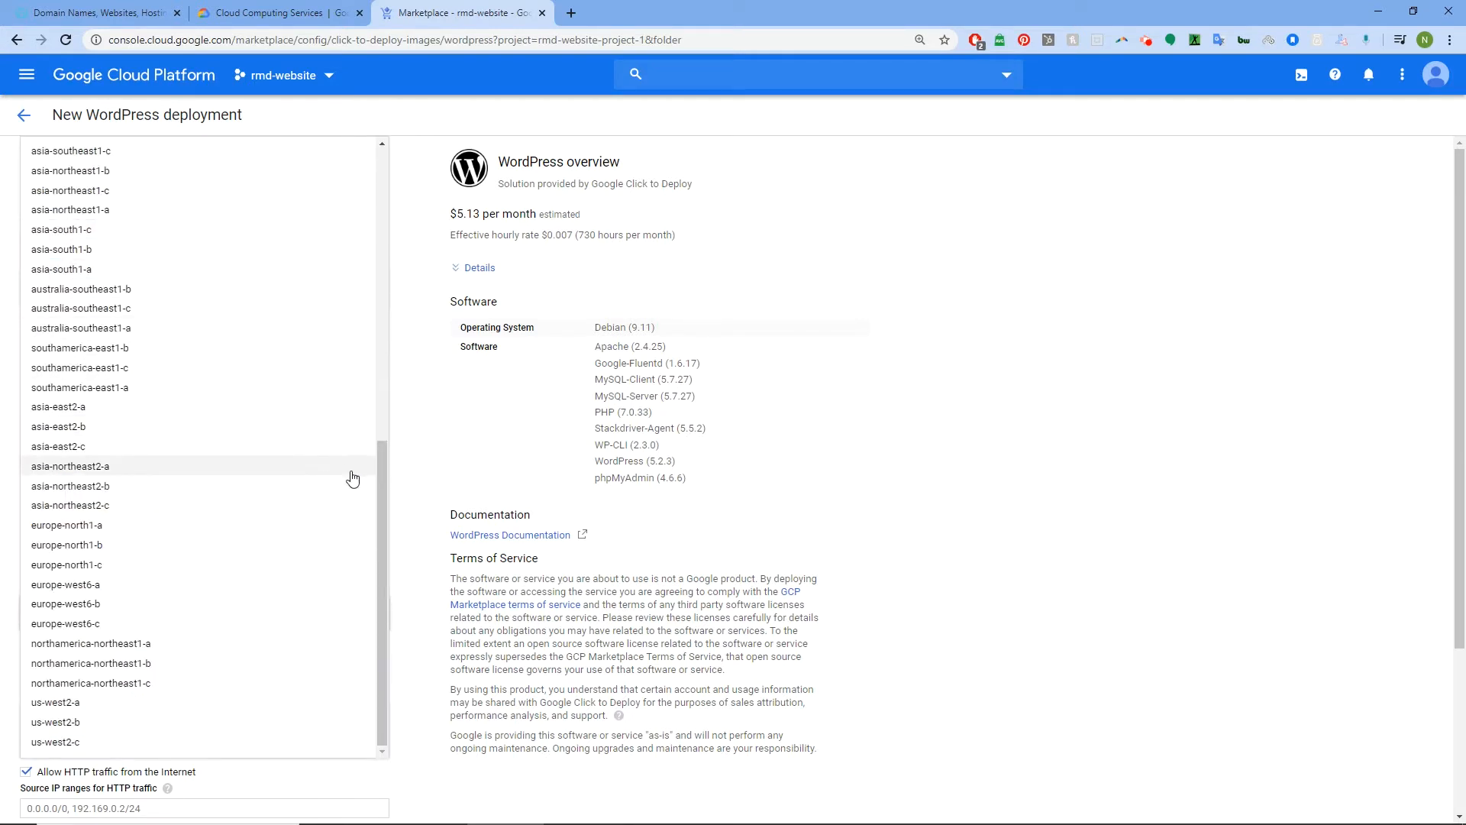
{"action": "left_click_drag", "start_coordinate": [383, 487], "coordinate": [382, 235]}
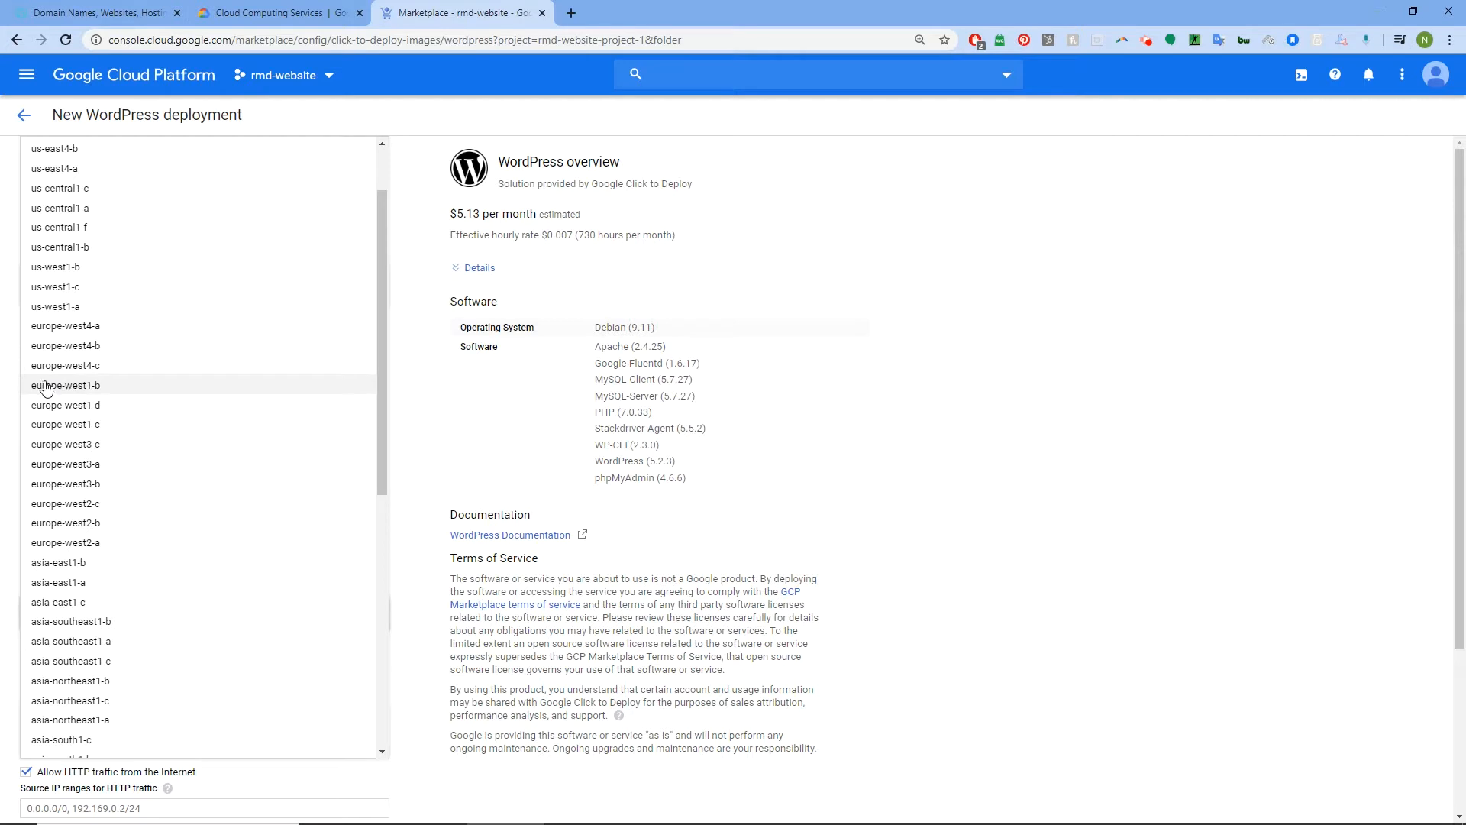
{"action": "left_click", "coordinate": [53, 387]}
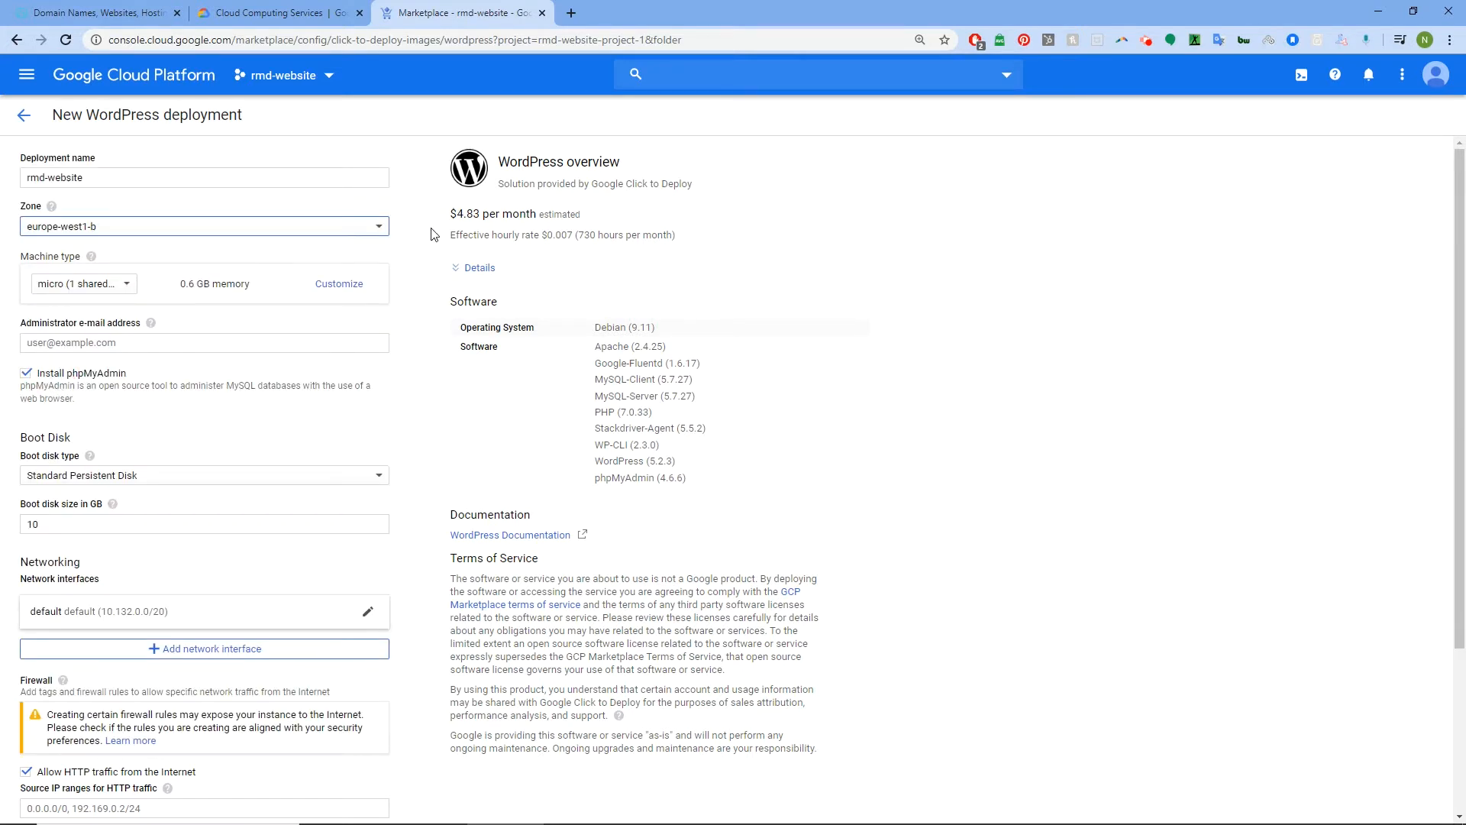
{"action": "mouse_move", "coordinate": [450, 216]}
{"action": "left_mouse_down"}
{"action": "mouse_move", "coordinate": [426, 213]}
{"action": "mouse_move", "coordinate": [452, 221]}
{"action": "left_mouse_up"}
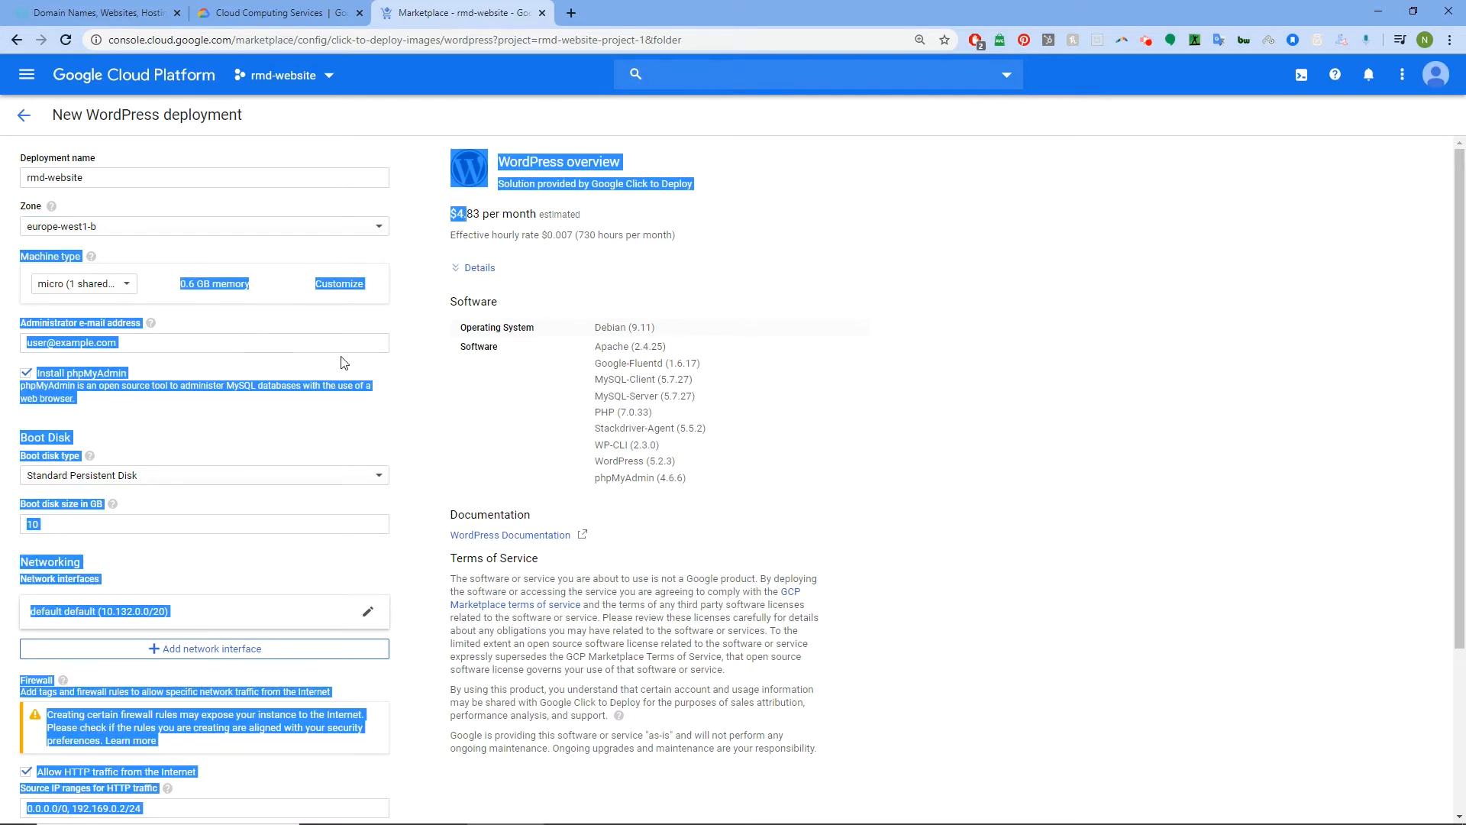
Fill in the administrator e-mail using the autofill suggestion
{"action": "left_click", "coordinate": [376, 336]}
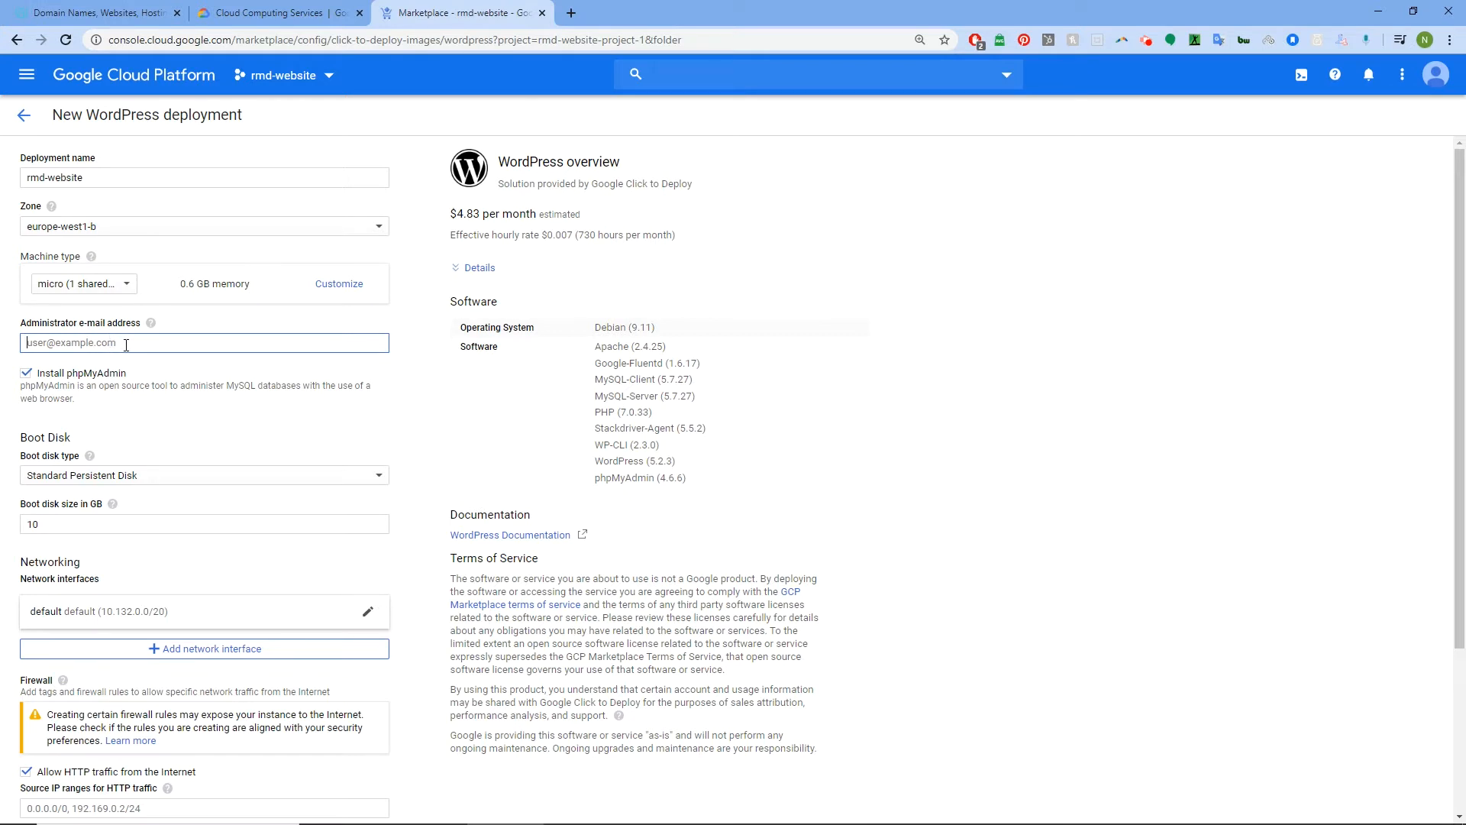
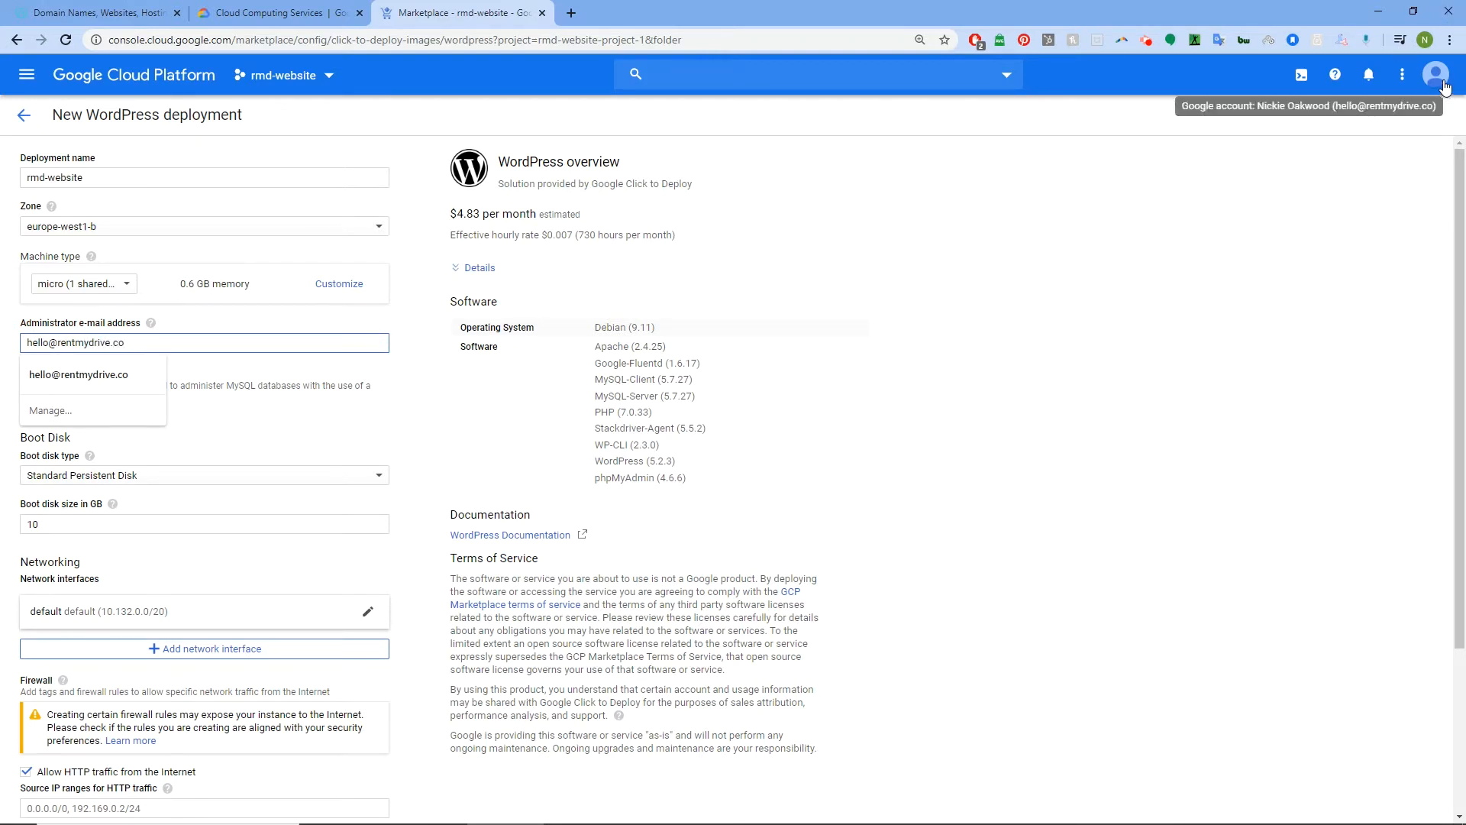
{"action": "left_click", "coordinate": [122, 365]}
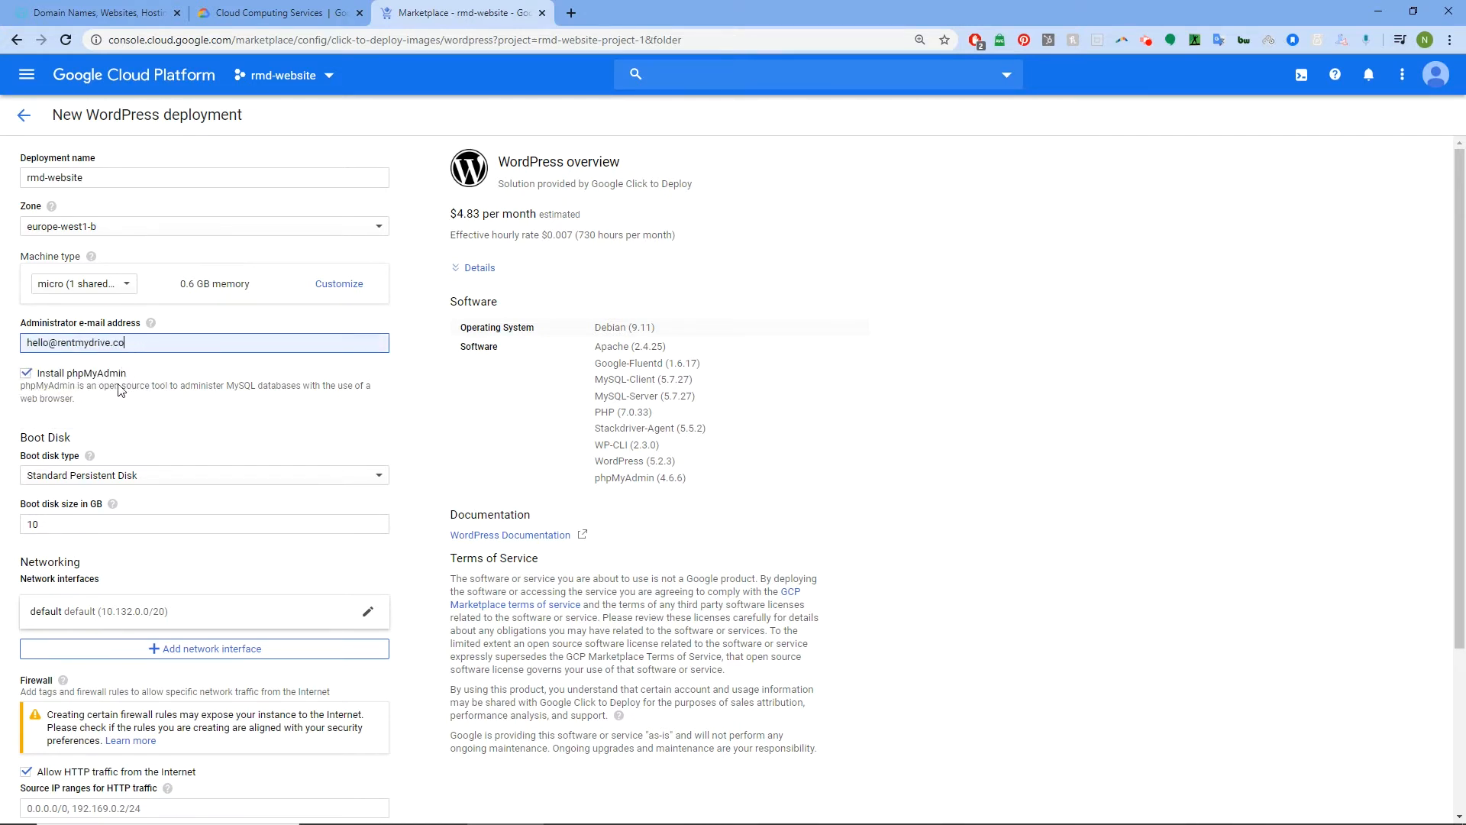
{"action": "scroll", "coordinate": [144, 398], "scroll_direction": "down", "scroll_amount": 2}
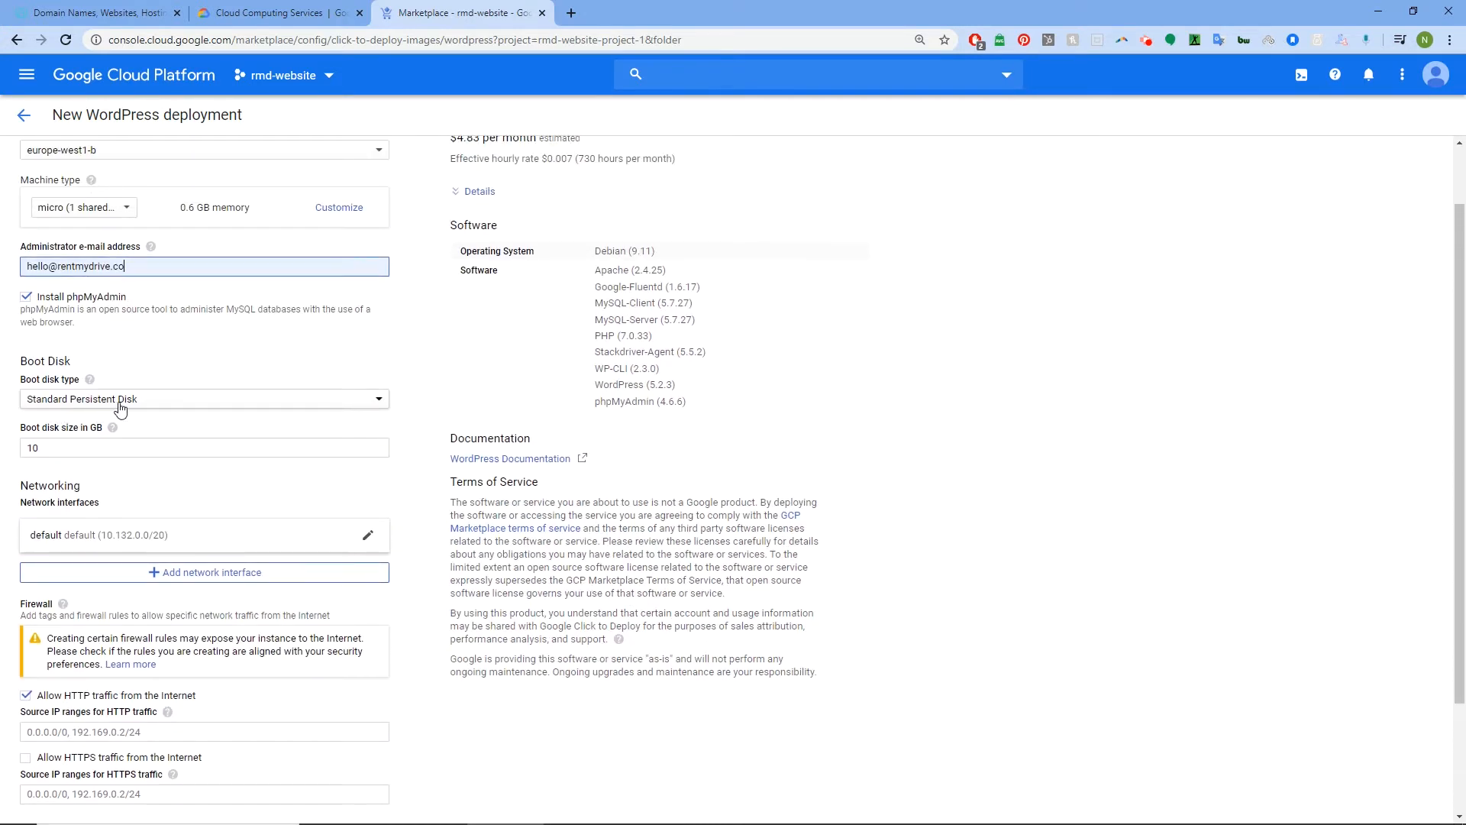
{"action": "scroll", "coordinate": [158, 401], "scroll_direction": "up", "scroll_amount": 1}
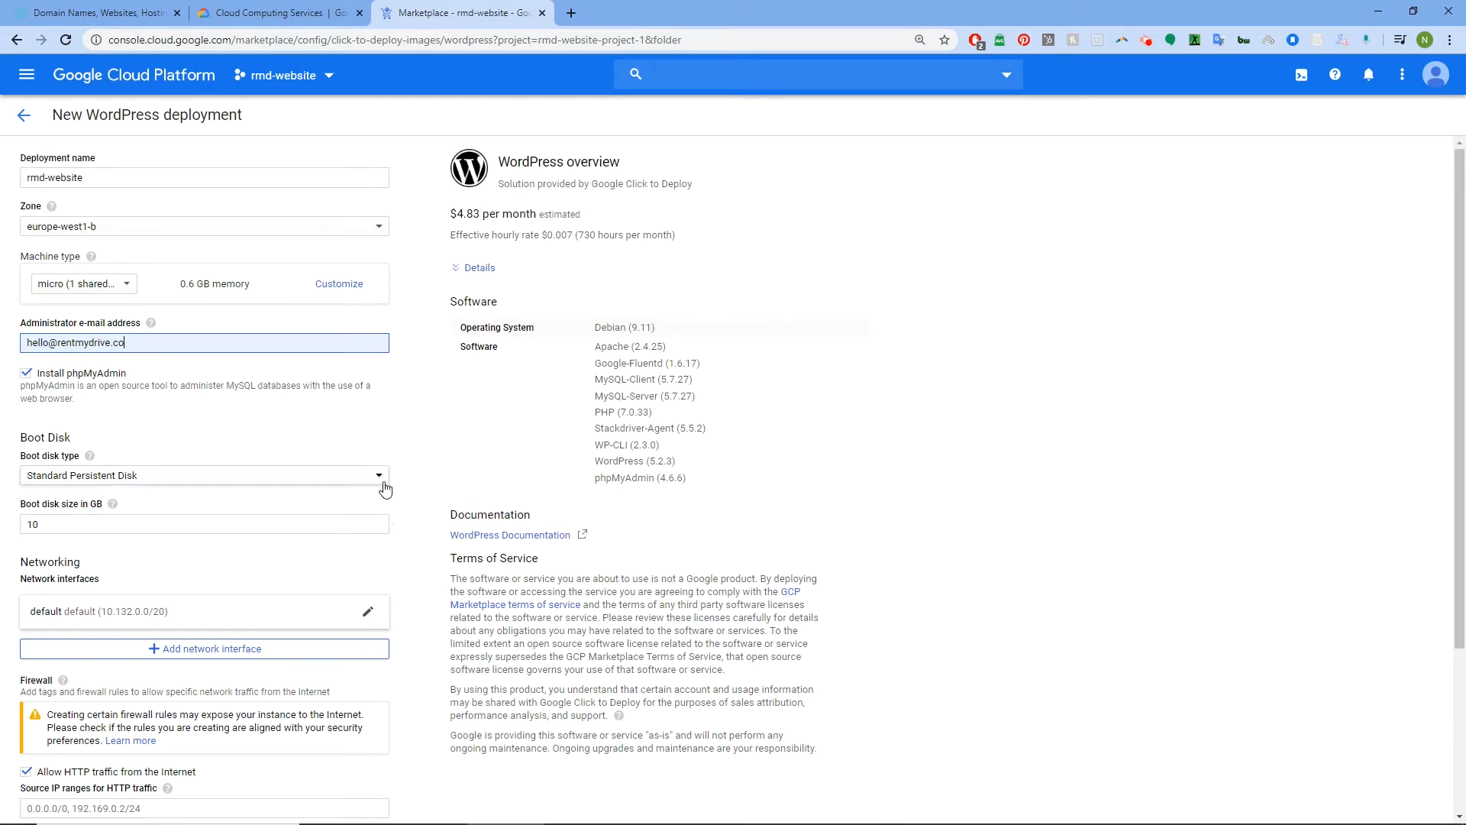
Keep the boot disk as Standard Persistent Disk after briefly choosing SSD
{"action": "left_click", "coordinate": [379, 476]}
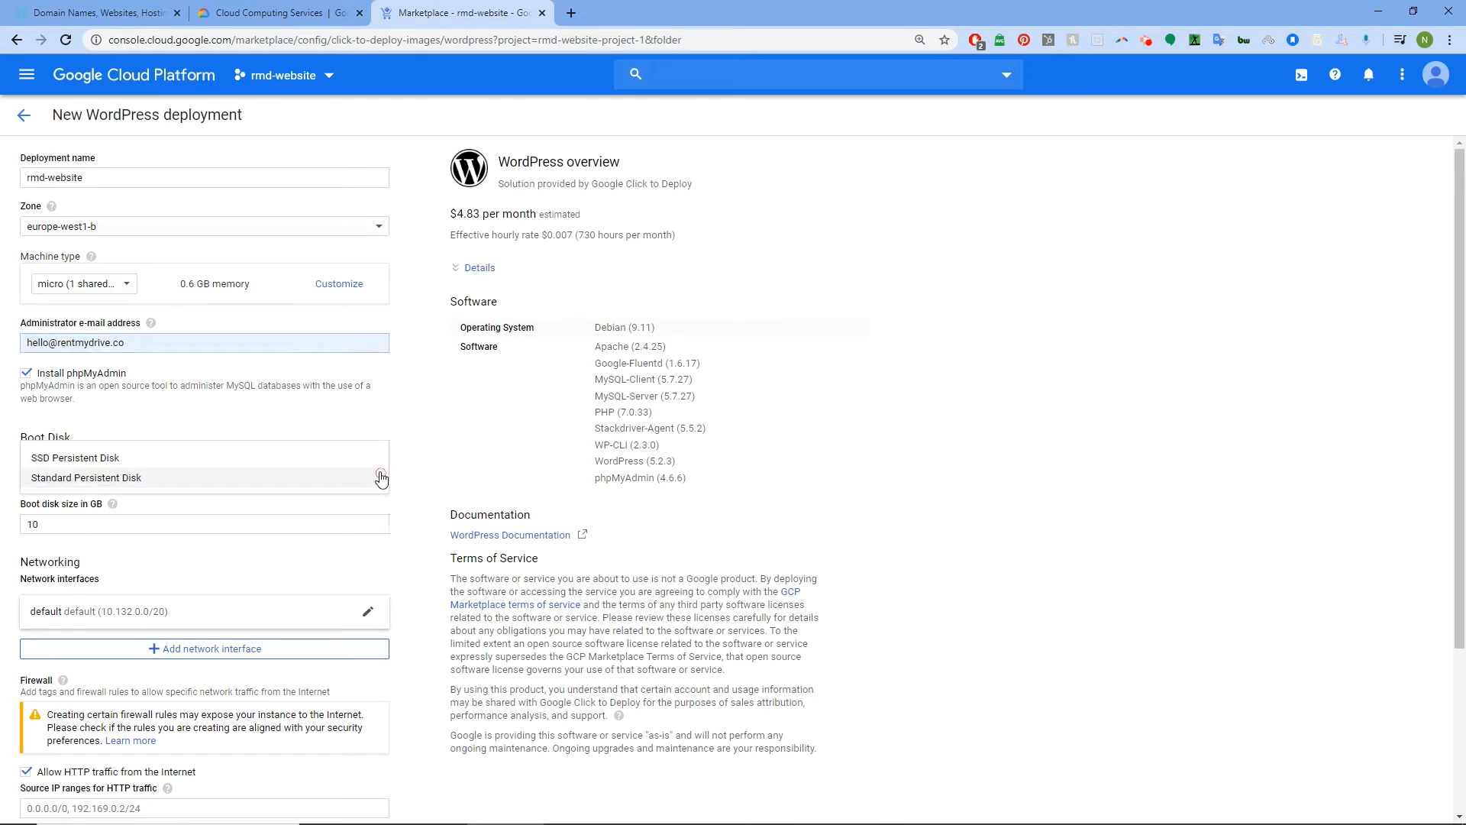
{"action": "left_click", "coordinate": [133, 457]}
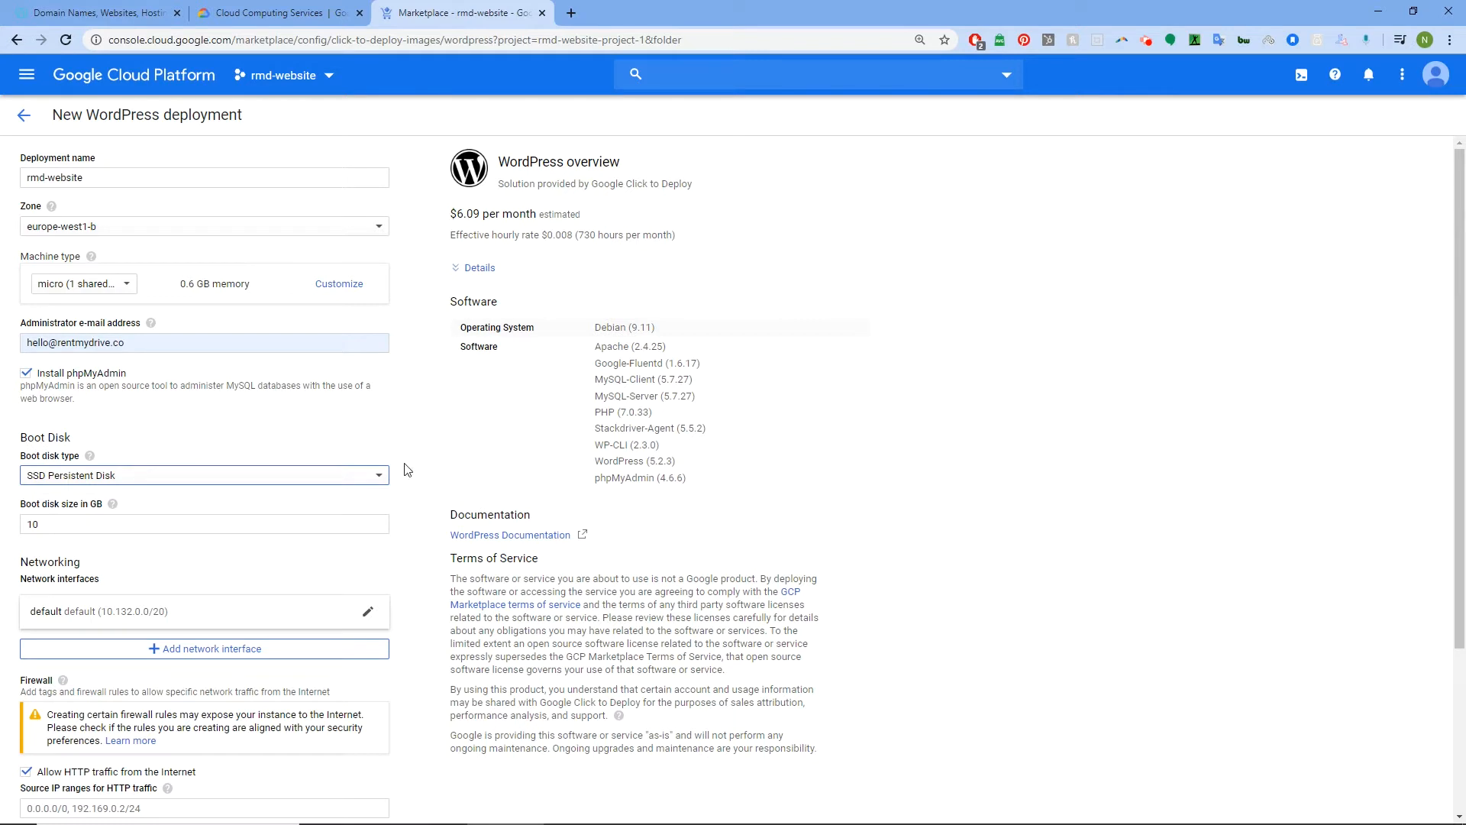
{"action": "left_click", "coordinate": [379, 478]}
{"action": "left_click", "coordinate": [168, 499]}
Allow HTTPS traffic and enable Stackdriver Logging and Monitoring
{"action": "scroll", "coordinate": [431, 247], "scroll_direction": "down", "scroll_amount": 2}
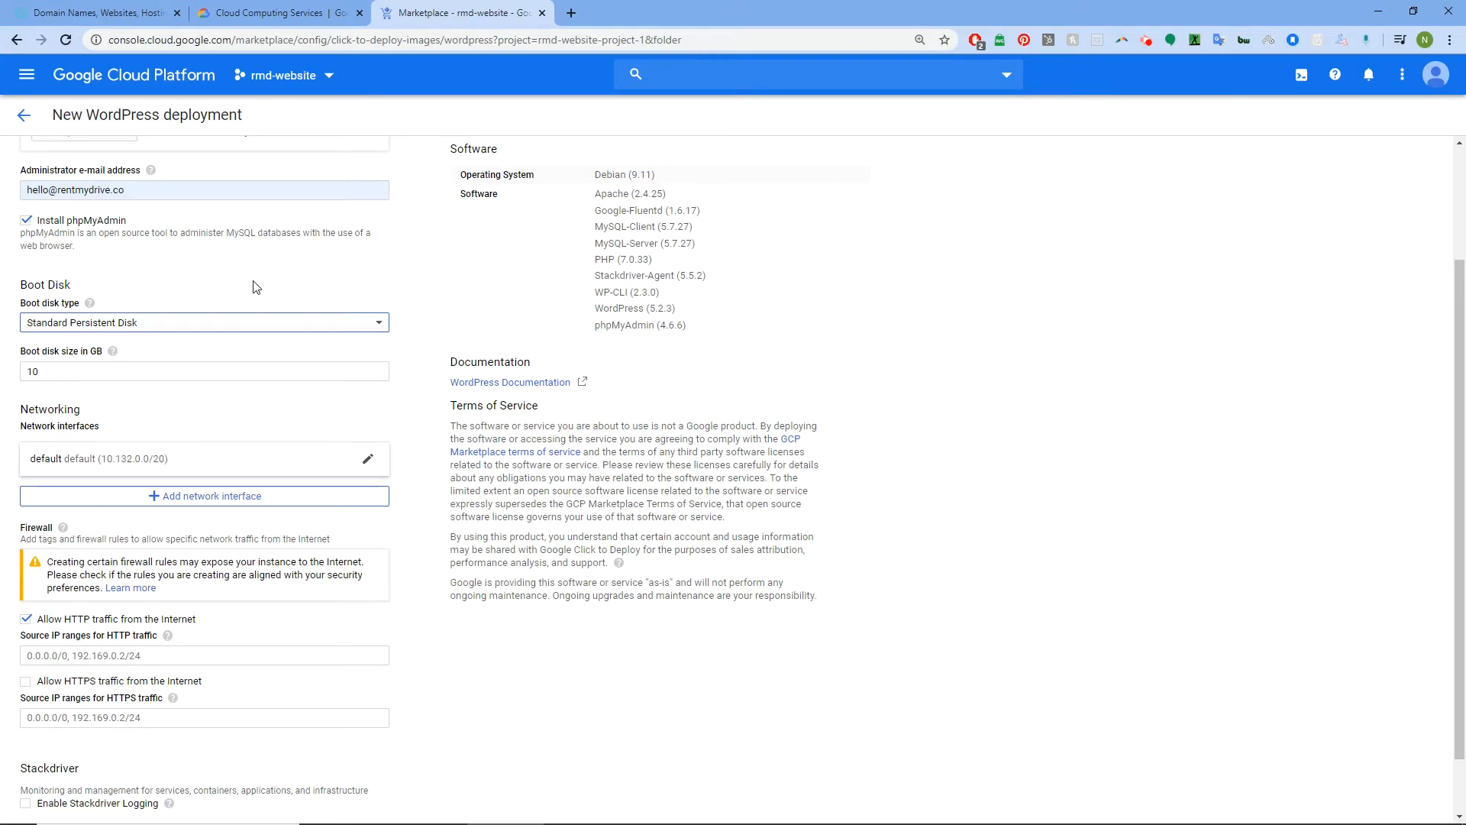
{"action": "scroll", "coordinate": [256, 287], "scroll_direction": "down", "scroll_amount": 1}
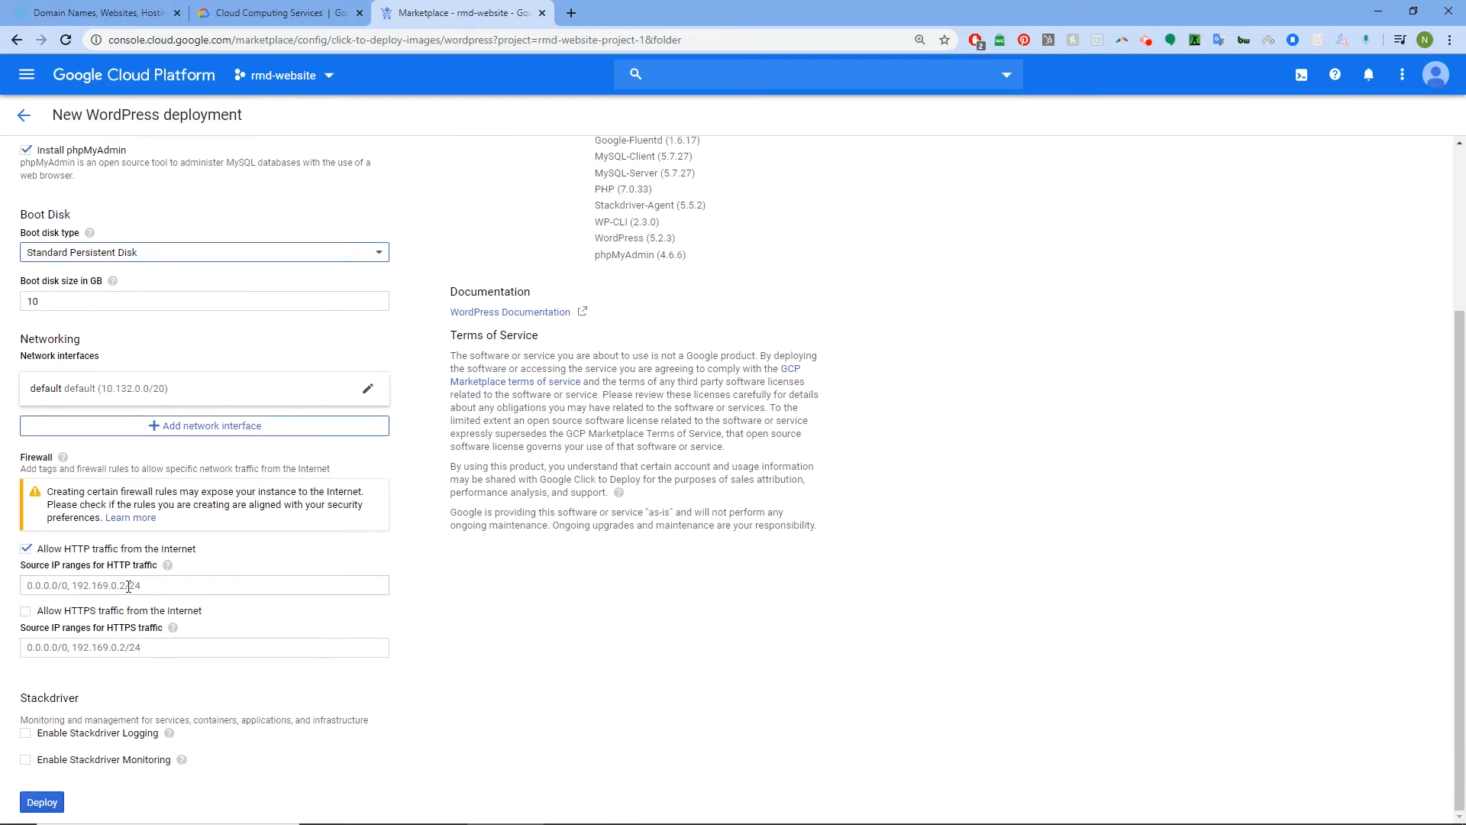
{"action": "left_click", "coordinate": [27, 612]}
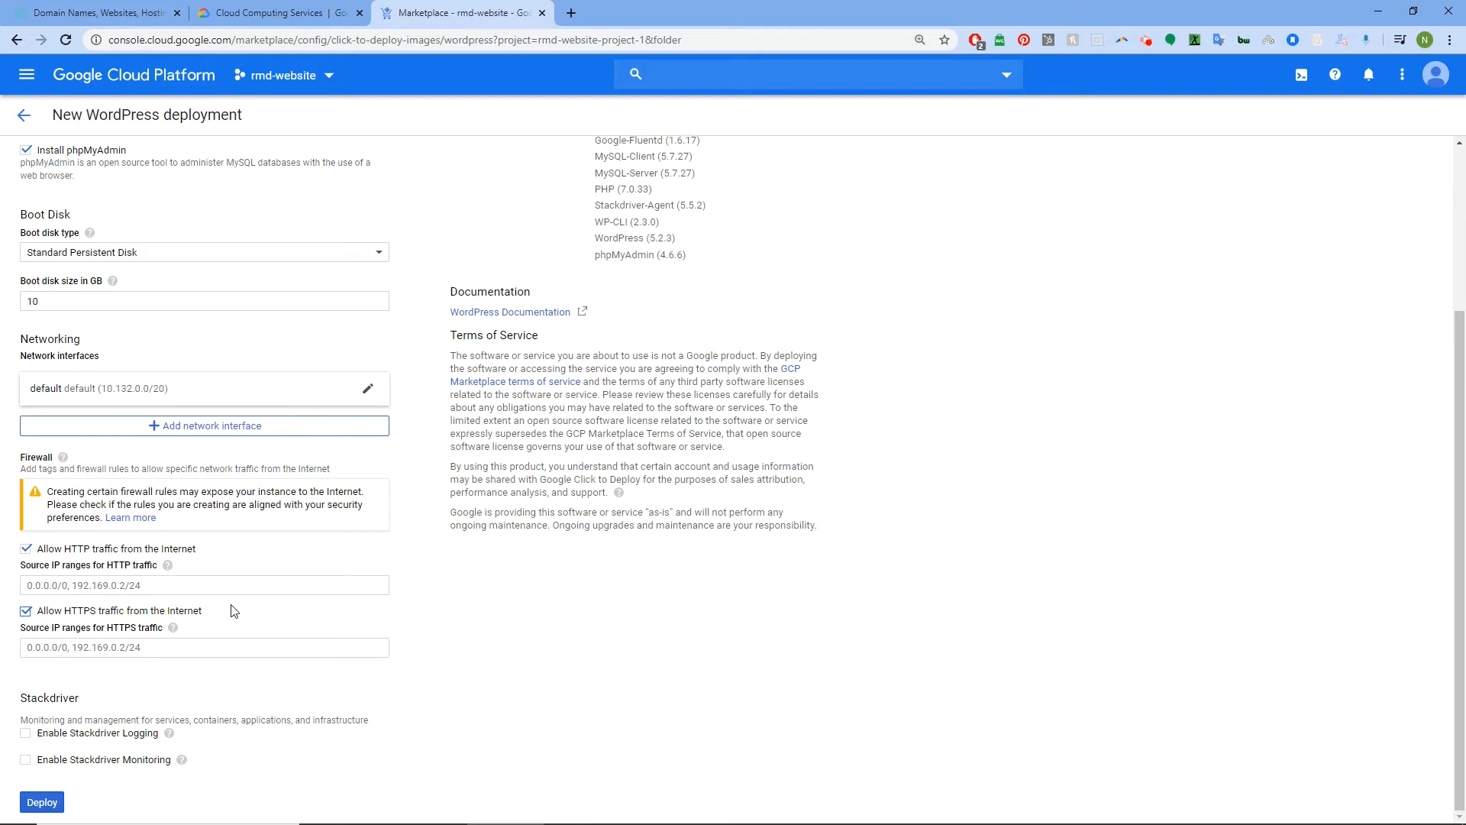
{"action": "left_click", "coordinate": [27, 735]}
{"action": "left_click", "coordinate": [26, 761]}
{"action": "scroll", "coordinate": [481, 619], "scroll_direction": "up", "scroll_amount": 3}
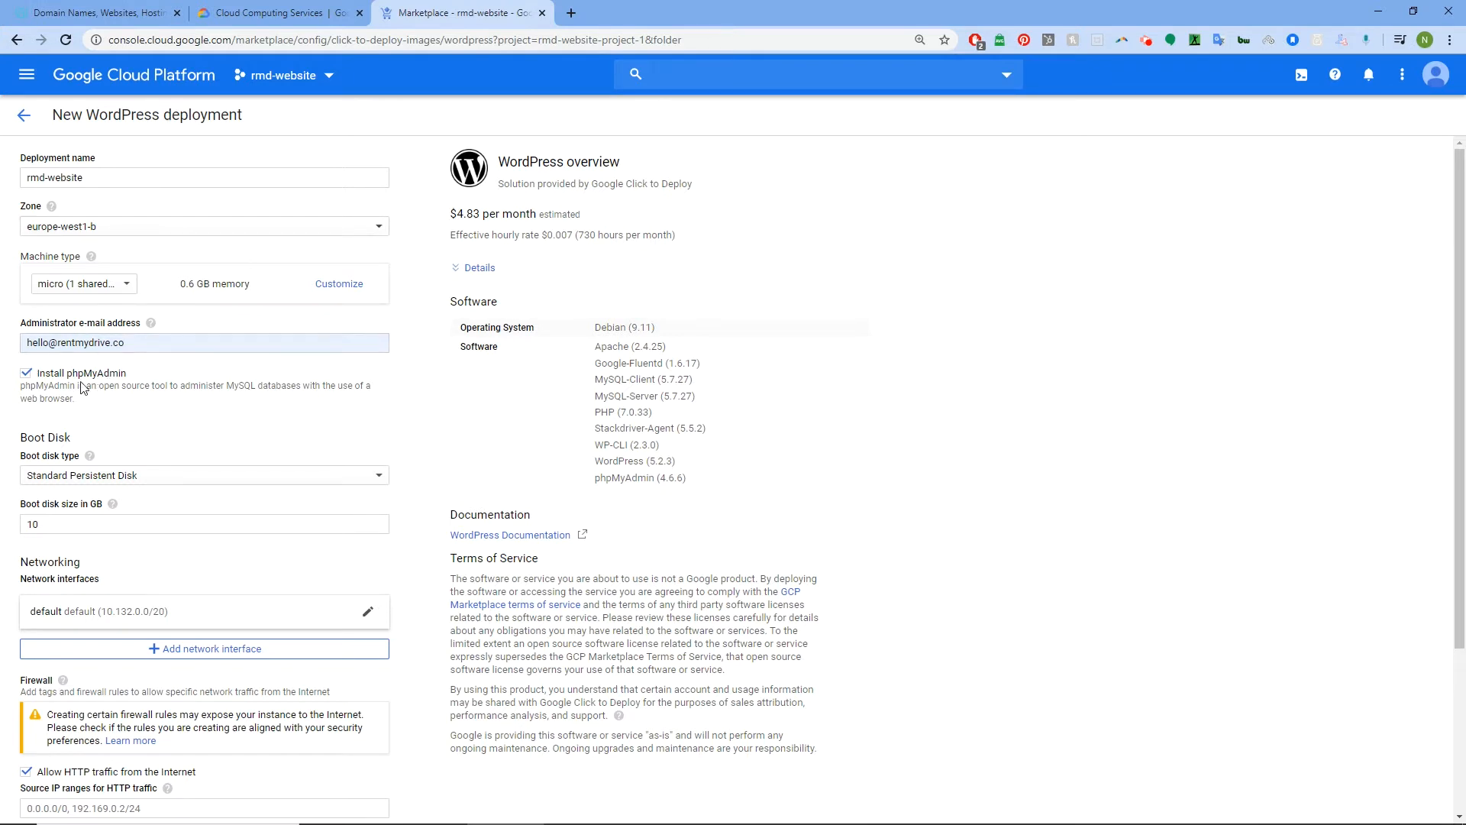
{"action": "scroll", "coordinate": [93, 408], "scroll_direction": "down", "scroll_amount": 2}
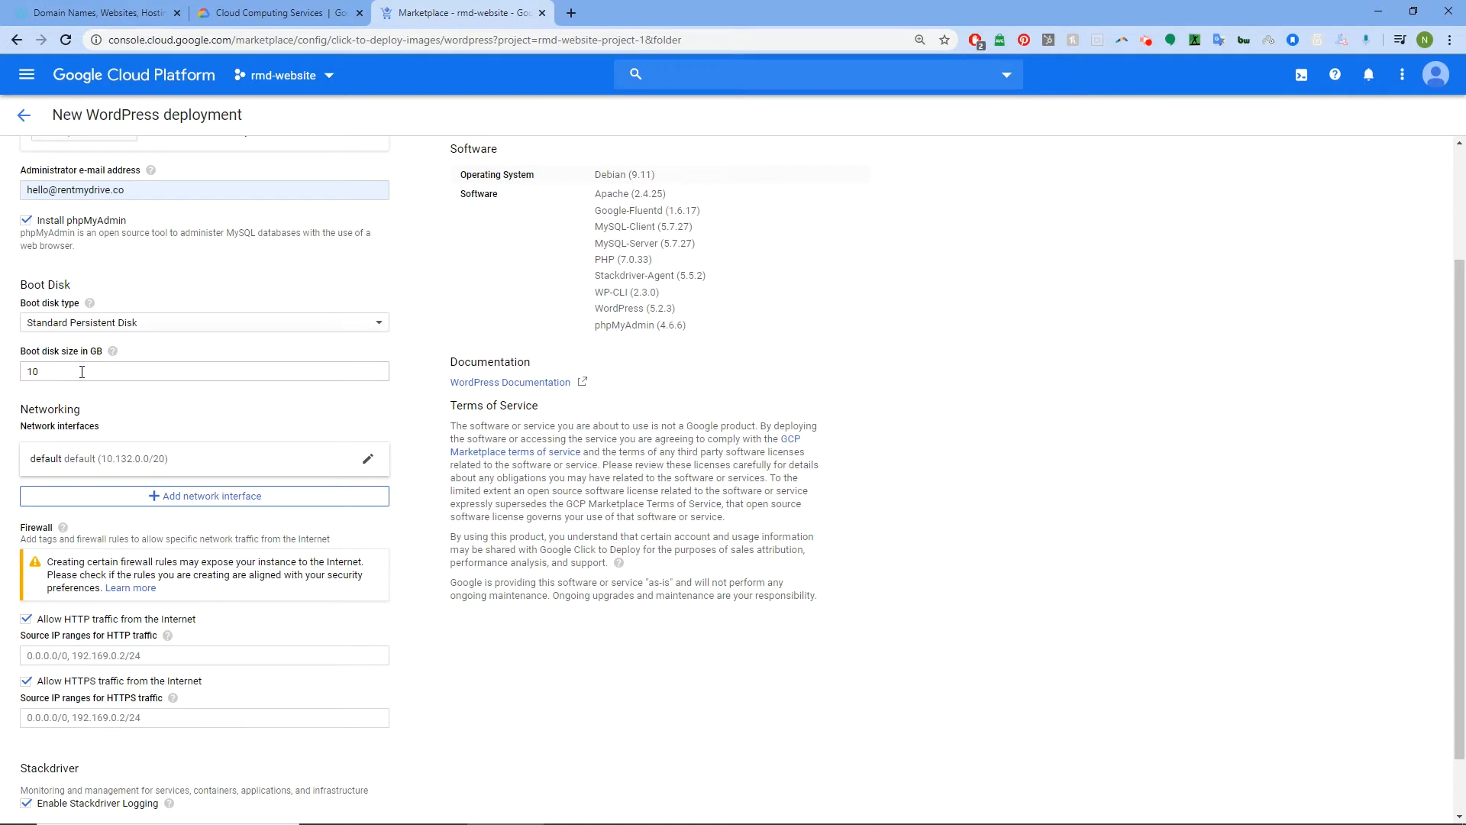
{"action": "left_click_drag", "start_coordinate": [57, 372], "coordinate": [22, 370]}
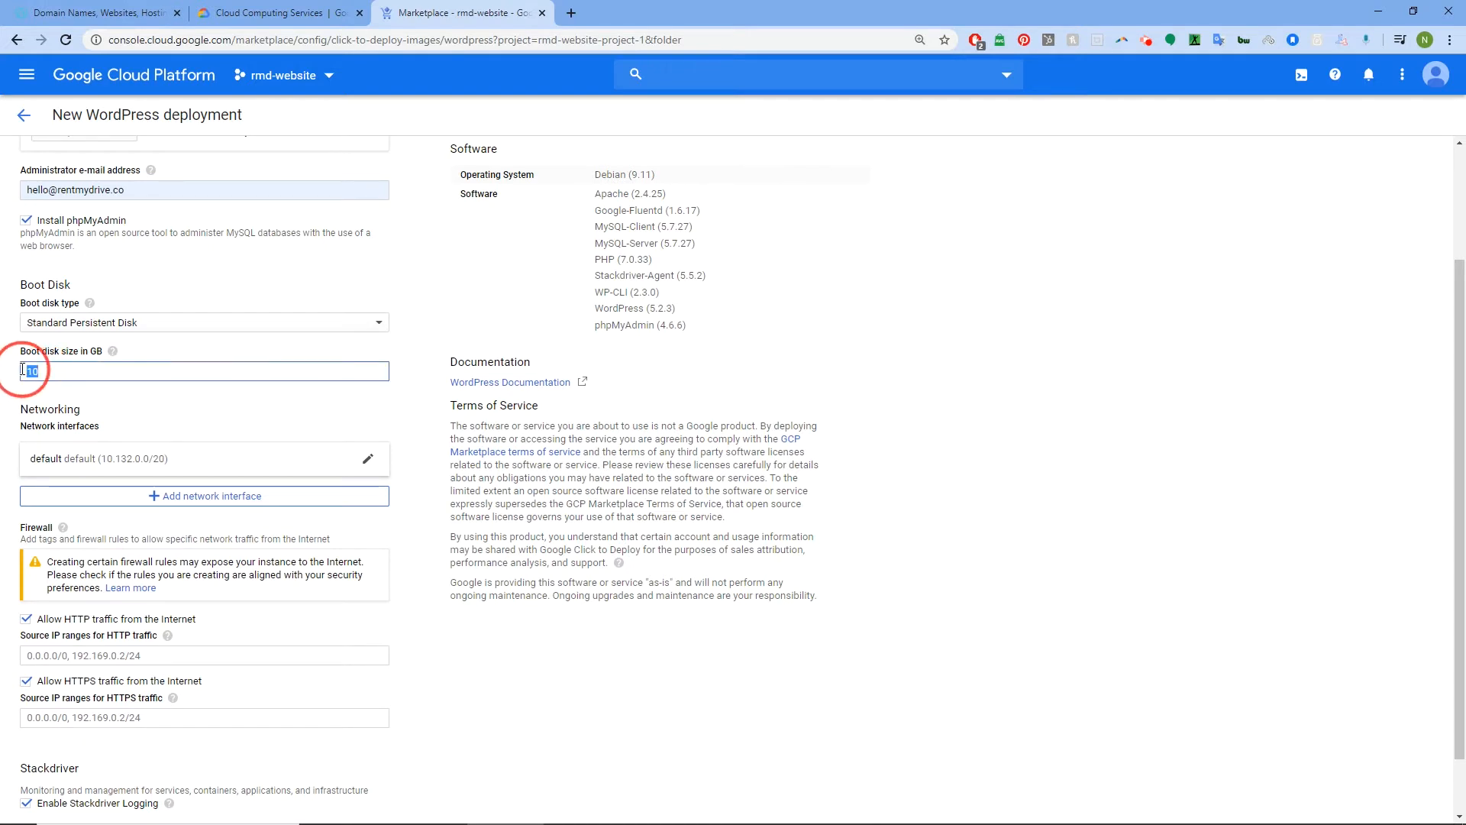
{"action": "type", "text": "5"}
{"action": "left_click", "coordinate": [121, 409]}
{"action": "scroll", "coordinate": [129, 405], "scroll_direction": "up", "scroll_amount": 3}
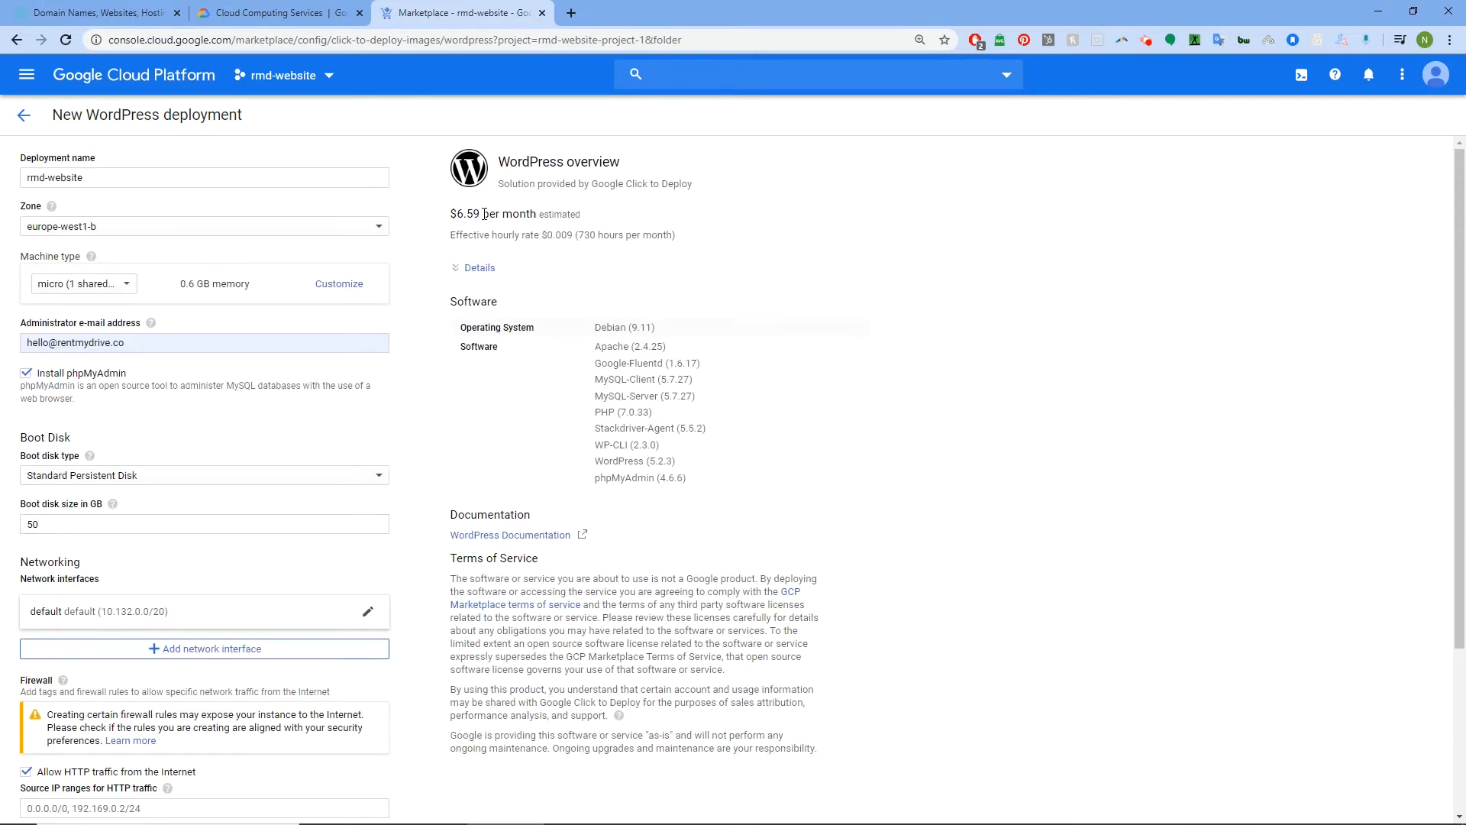
{"action": "left_click_drag", "start_coordinate": [57, 524], "coordinate": [11, 522]}
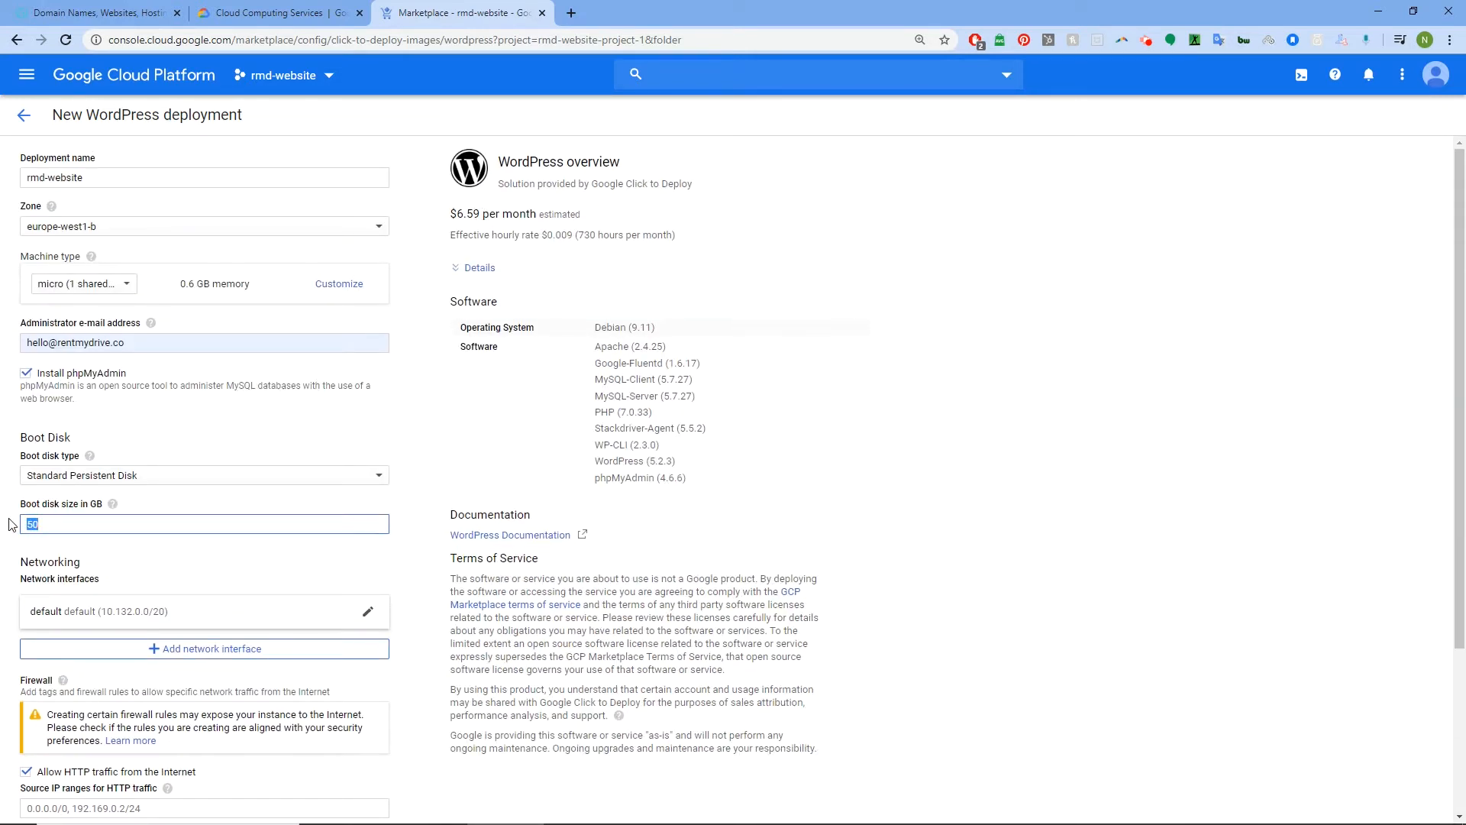
{"action": "type", "text": "10"}
{"action": "scroll", "coordinate": [330, 446], "scroll_direction": "down", "scroll_amount": 3}
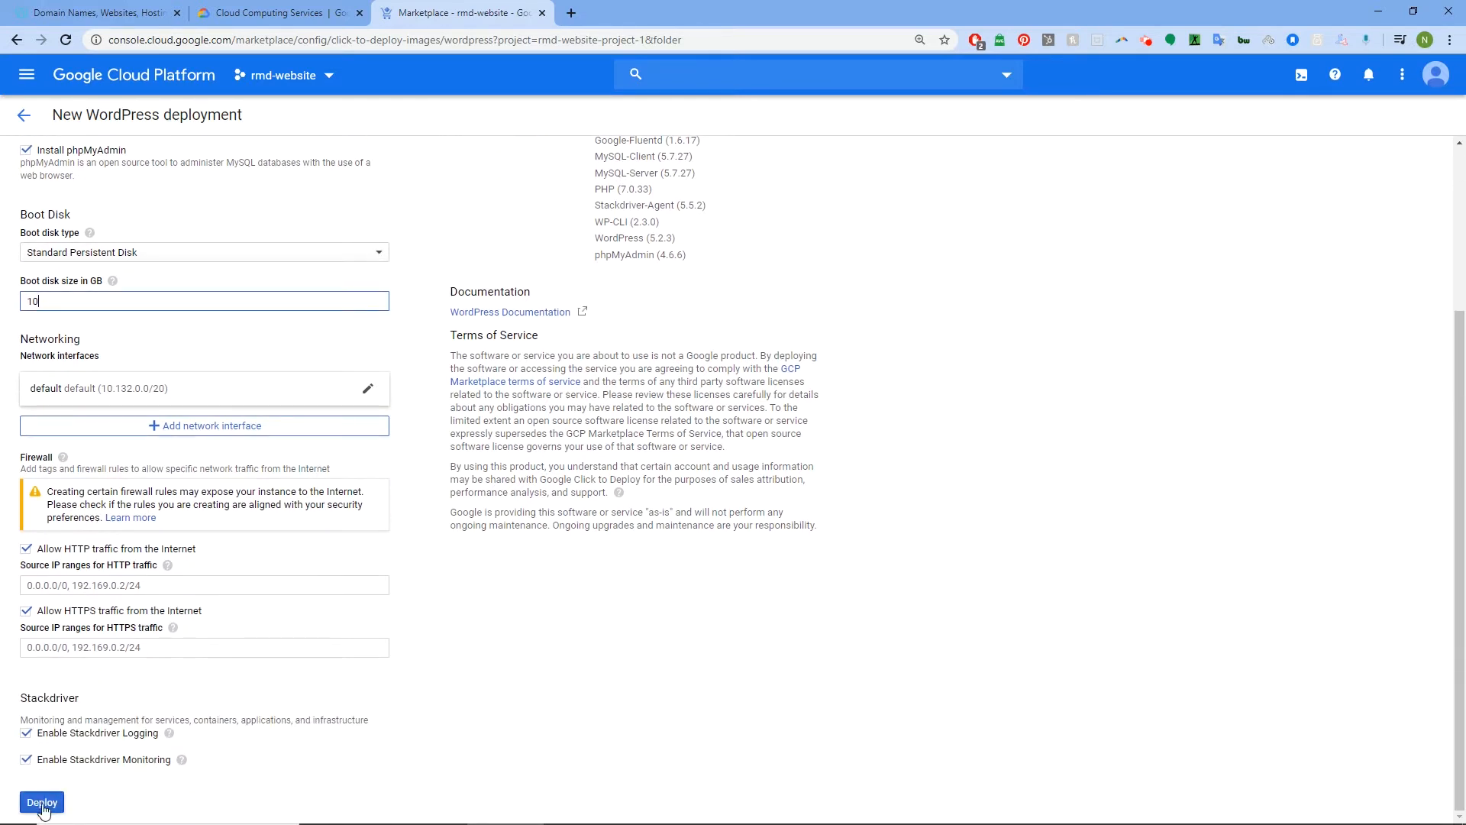
Deploy the rmd-website WordPress solution with its 10 GB boot disk and Stackdriver enabled
{"action": "left_click", "coordinate": [42, 803]}
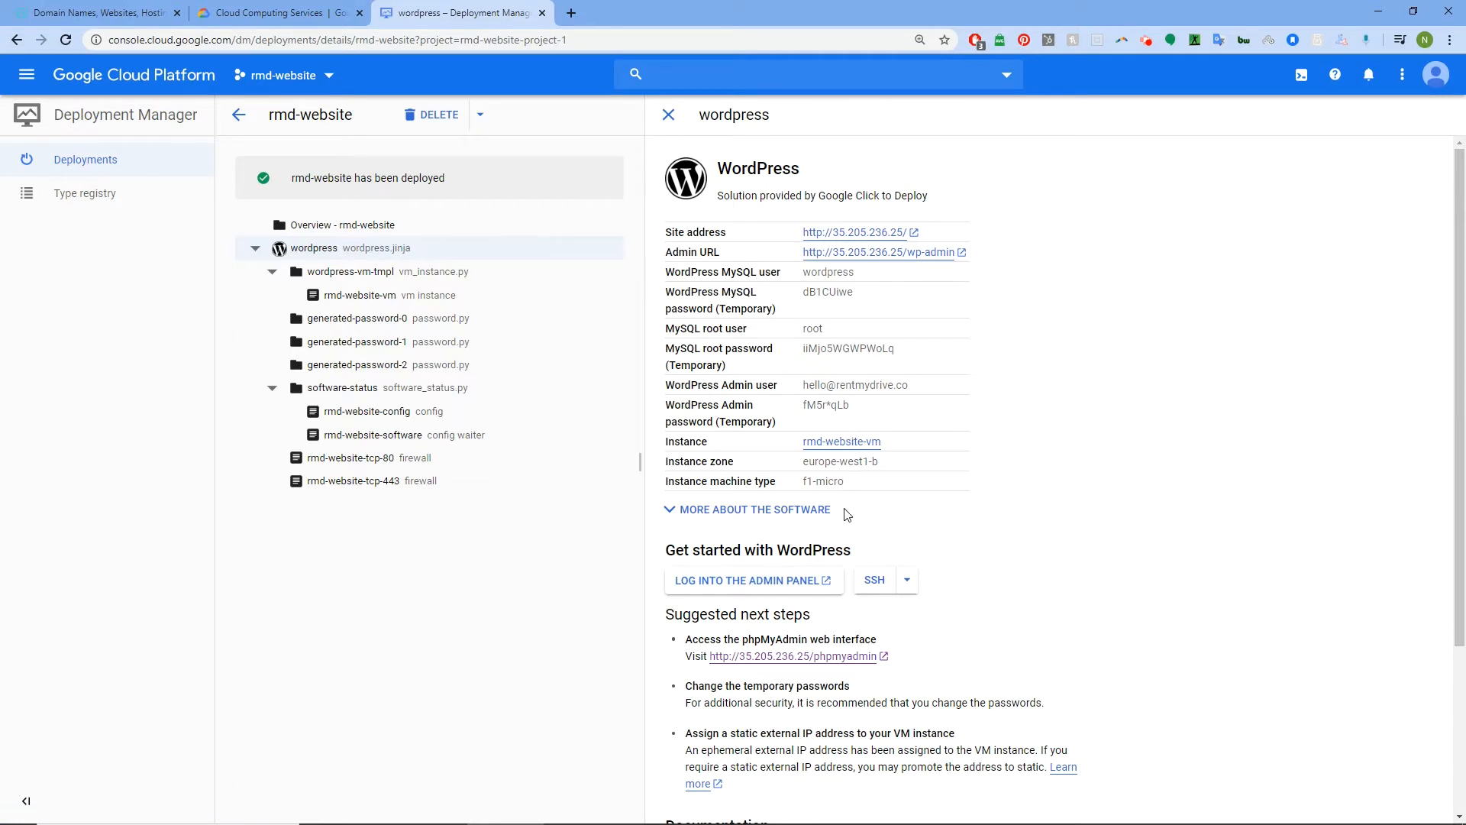
{"action": "left_click", "coordinate": [874, 234]}
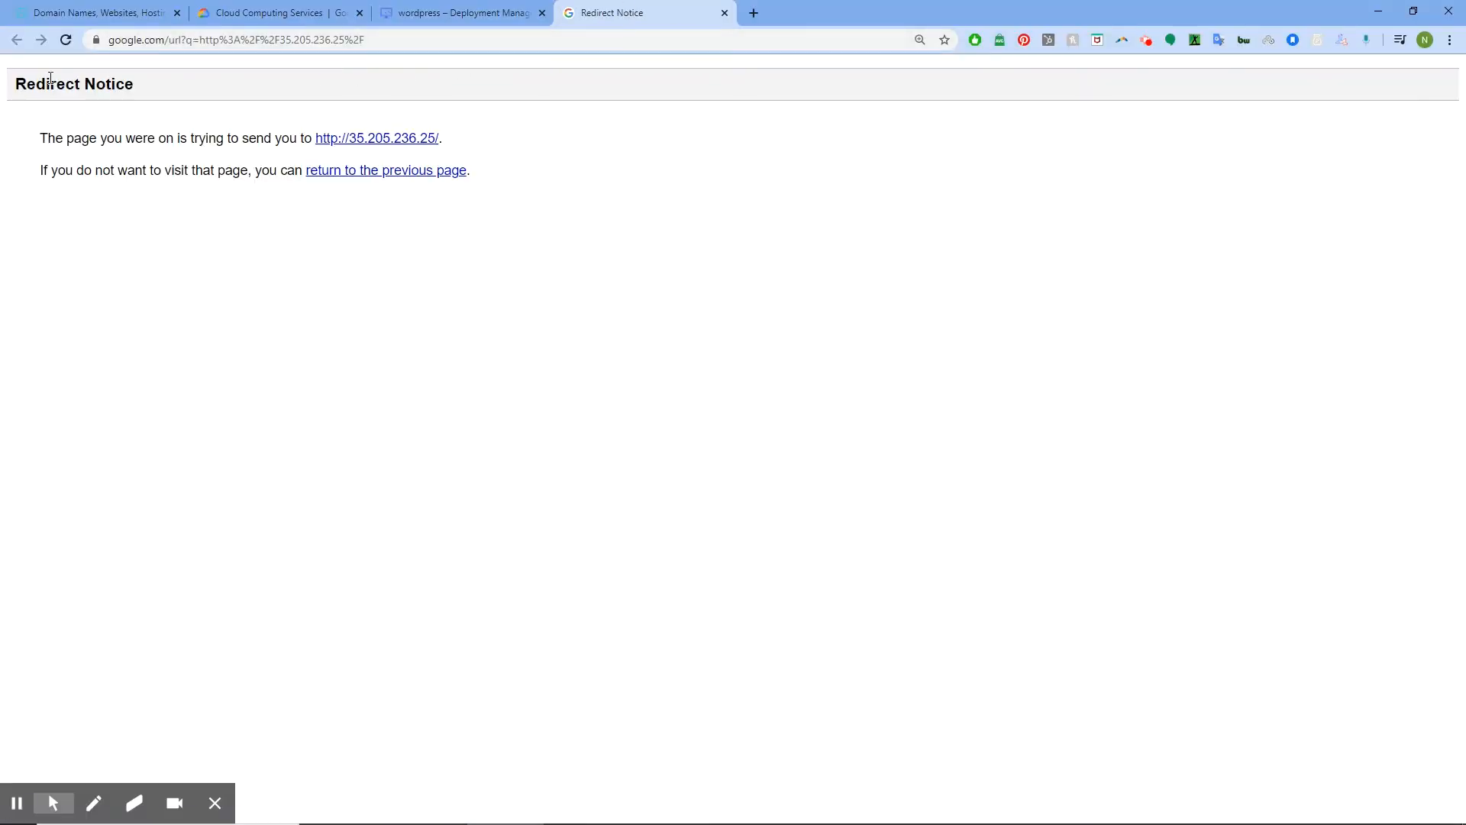
{"action": "left_click", "coordinate": [399, 146]}
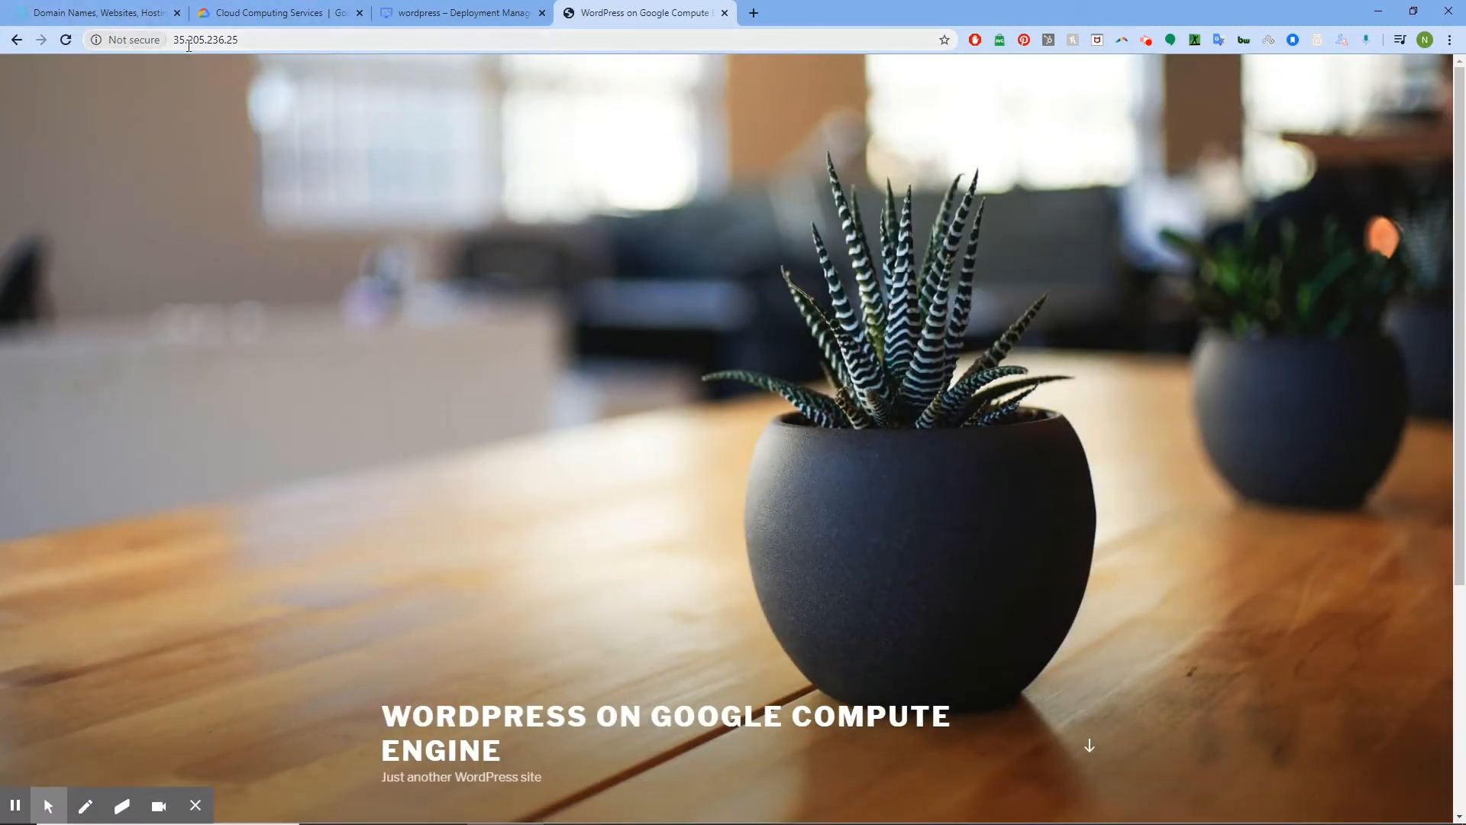
{"action": "left_click", "coordinate": [725, 12]}
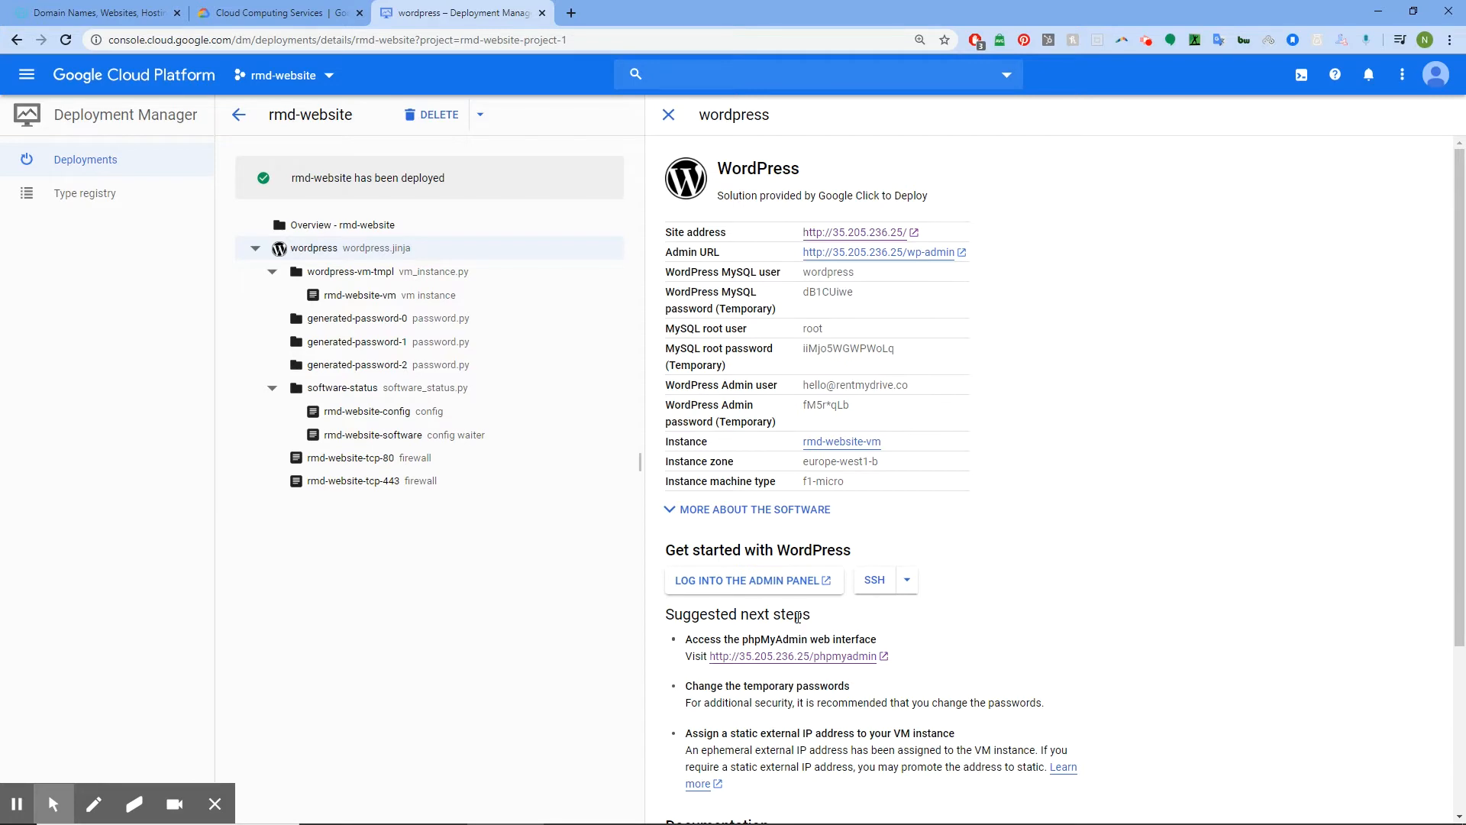
Open phpMyAdmin, then copy the WordPress MySQL user and temporary password from the deployment details
{"action": "left_click", "coordinate": [771, 656]}
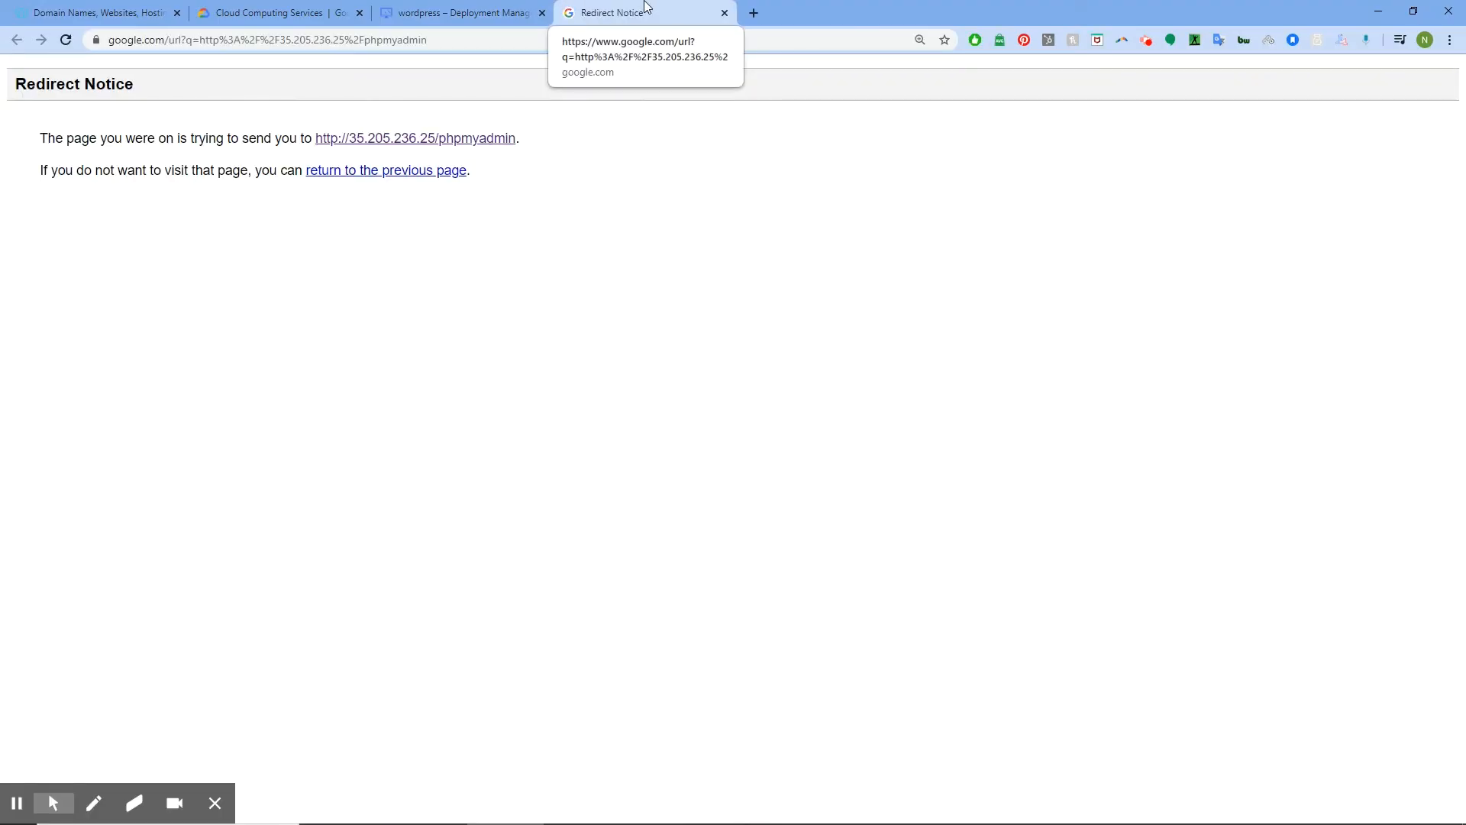
{"action": "left_click", "coordinate": [467, 138]}
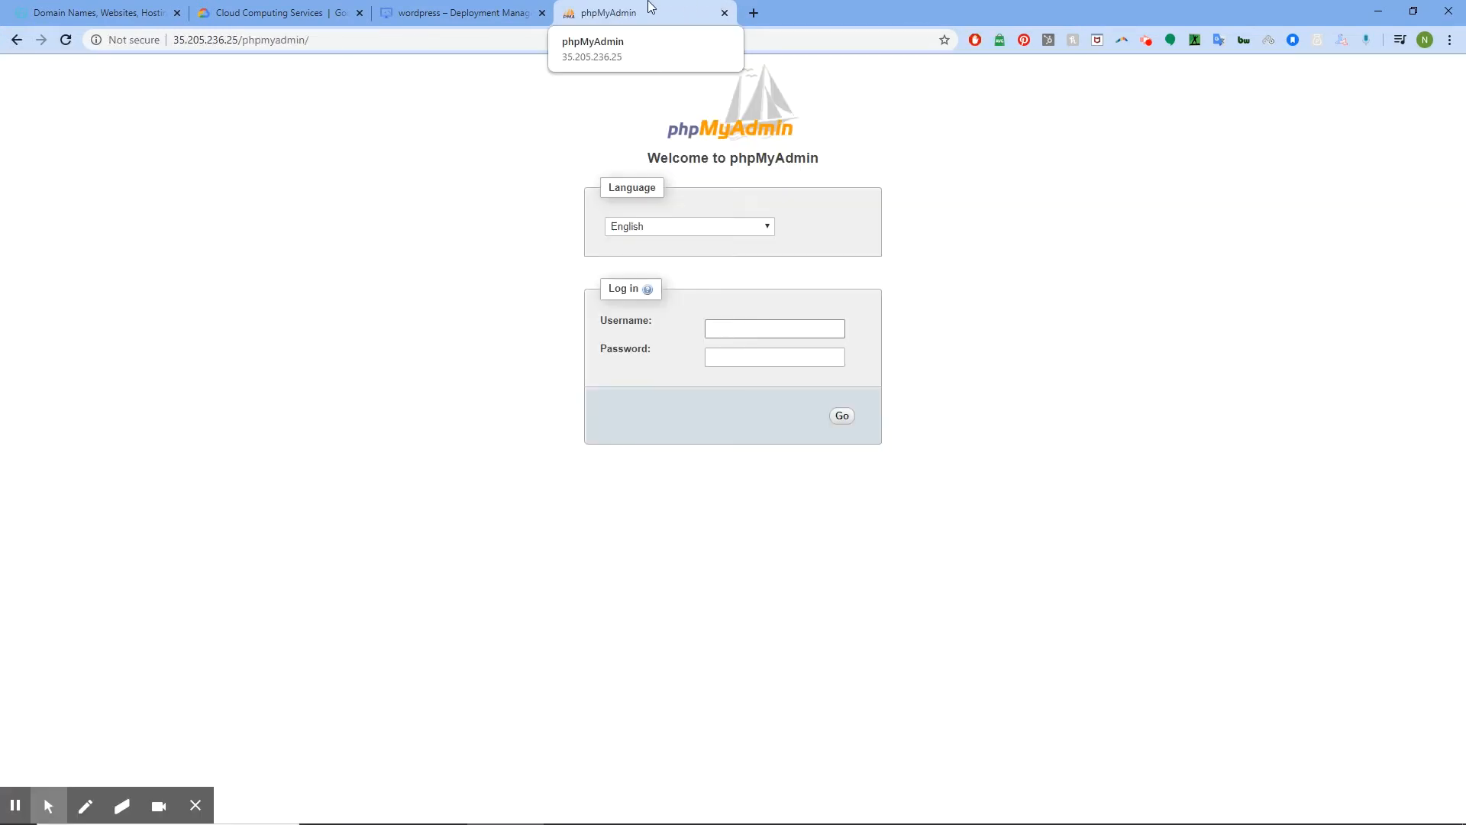
{"action": "left_click", "coordinate": [411, 8]}
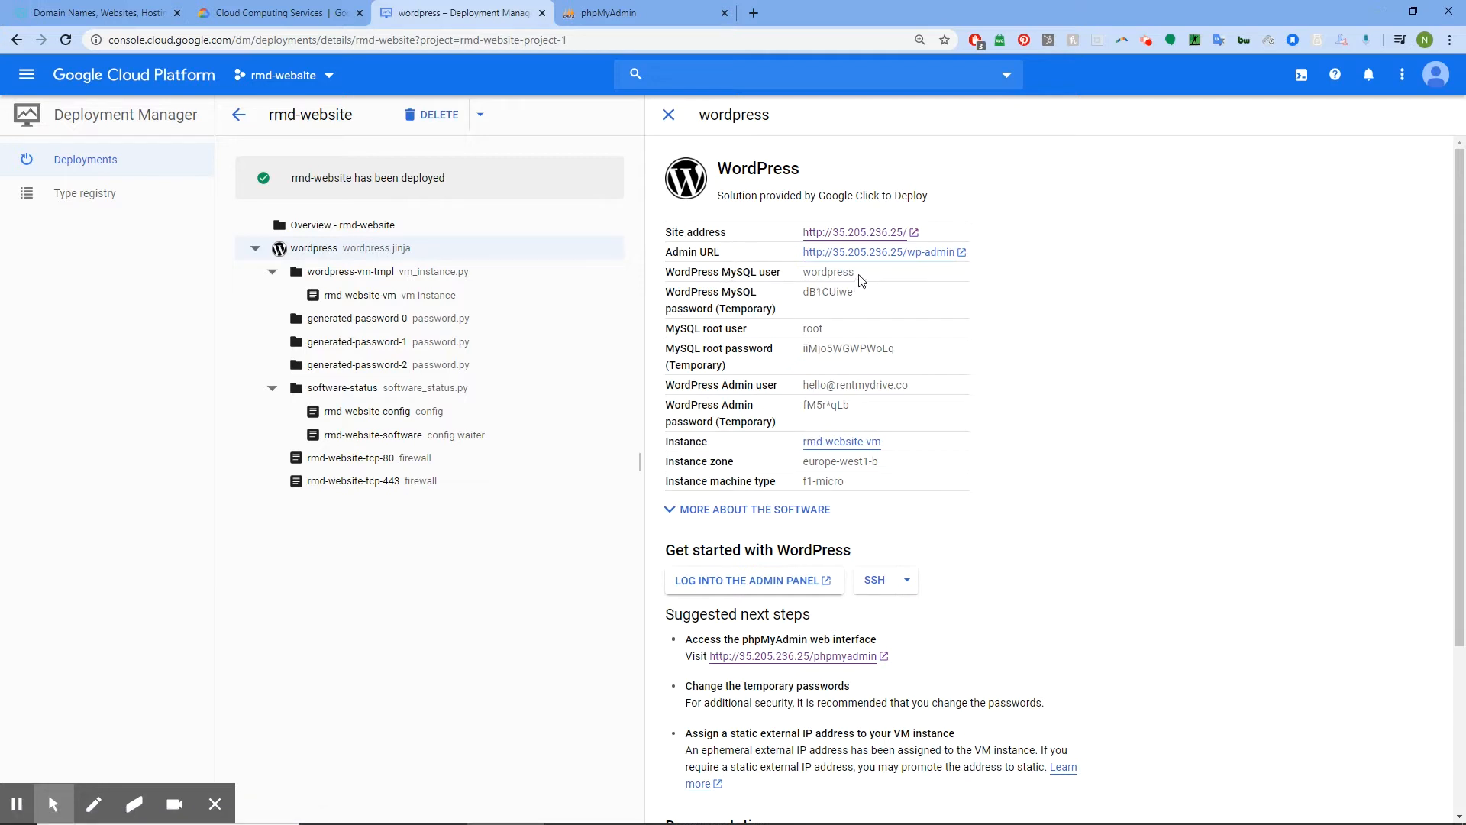
{"action": "left_click_drag", "start_coordinate": [857, 276], "coordinate": [804, 279]}
{"action": "right_click", "coordinate": [814, 273]}
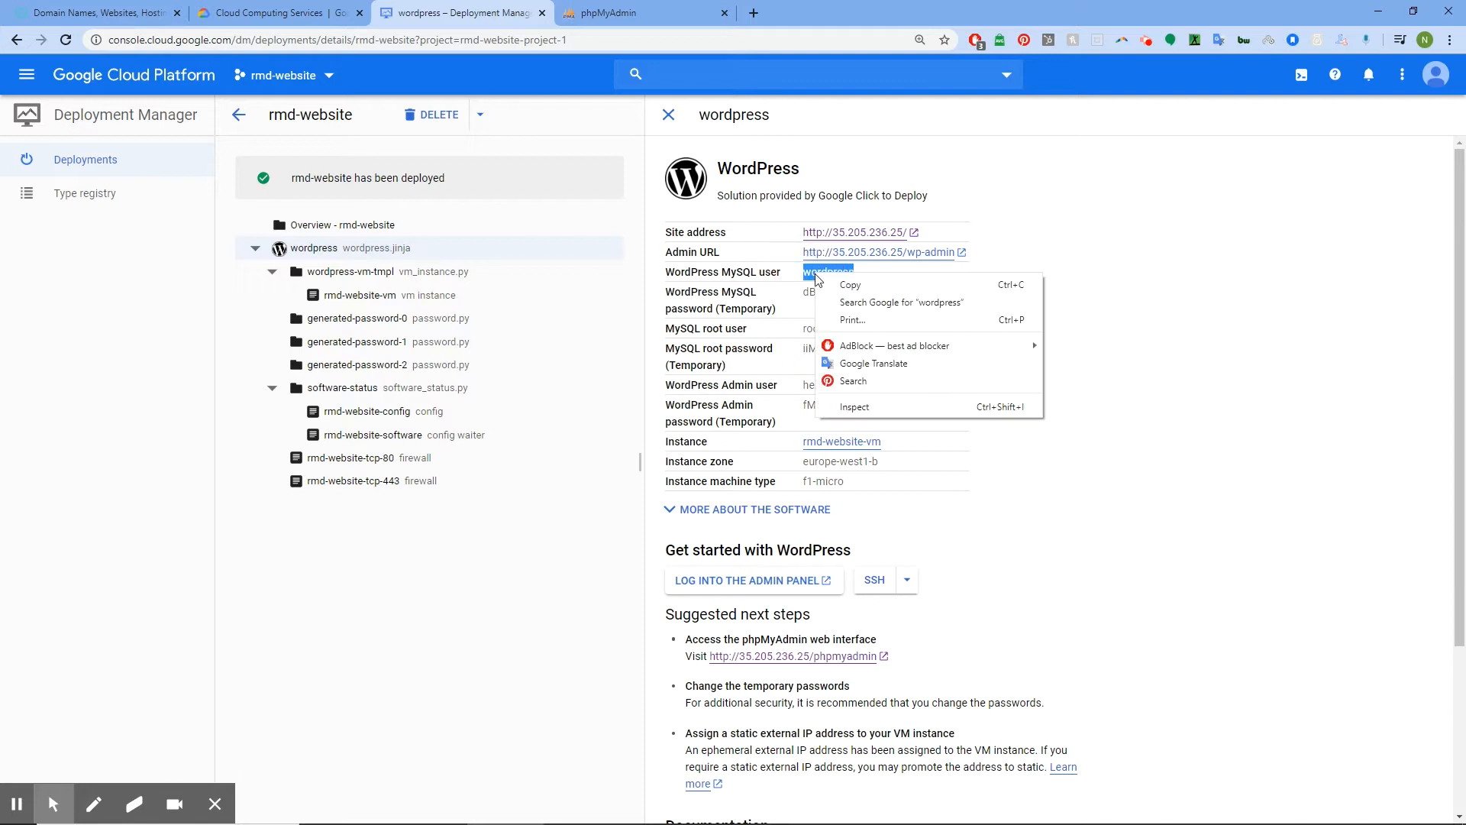
{"action": "left_click", "coordinate": [800, 298]}
{"action": "left_click_drag", "start_coordinate": [801, 294], "coordinate": [843, 296]}
{"action": "right_click", "coordinate": [840, 295]}
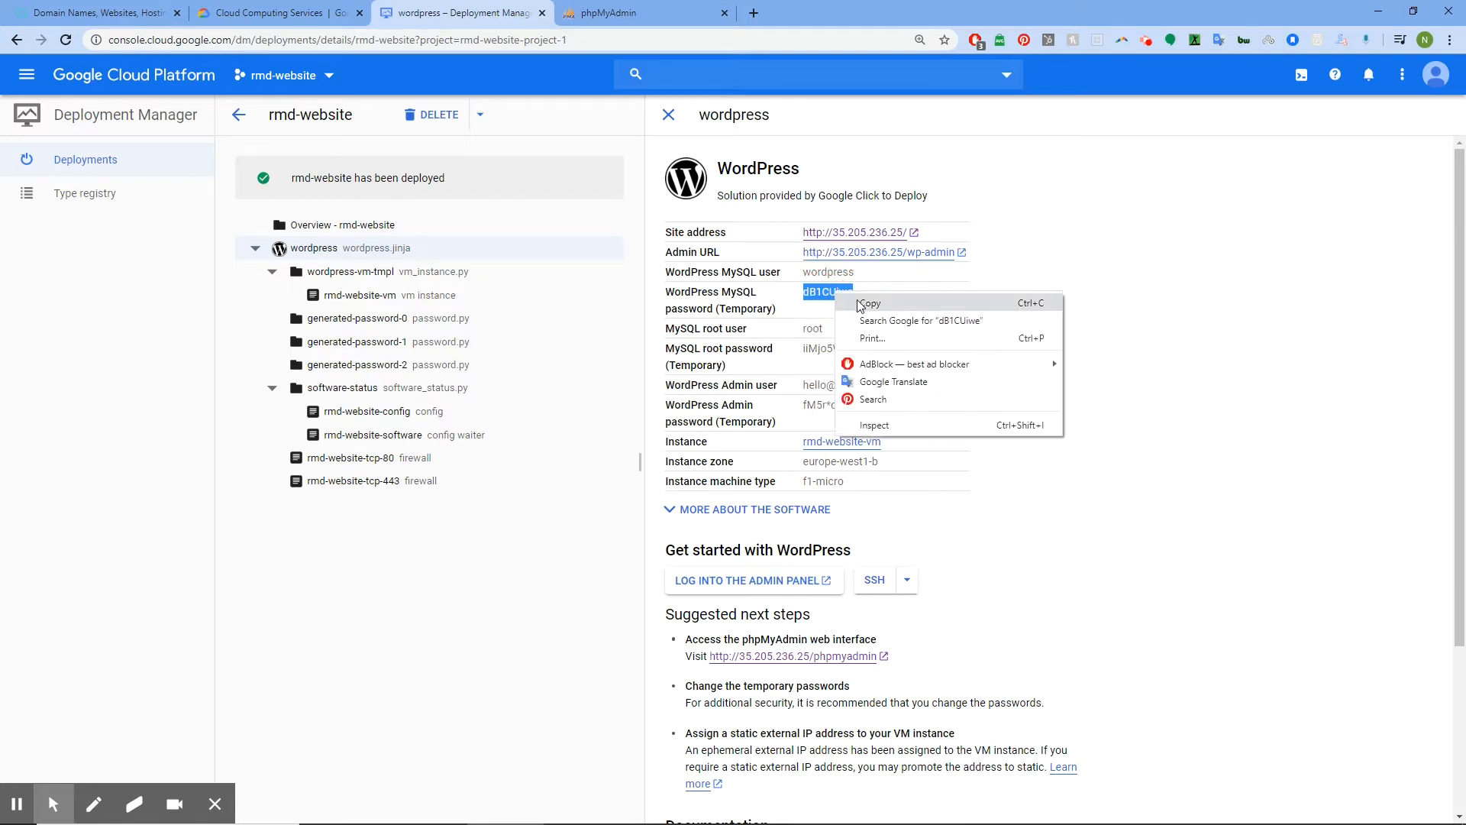
{"action": "left_click", "coordinate": [859, 302]}
Log into phpMyAdmin as the wordpress user with the pasted temporary password
{"action": "left_click", "coordinate": [611, 9]}
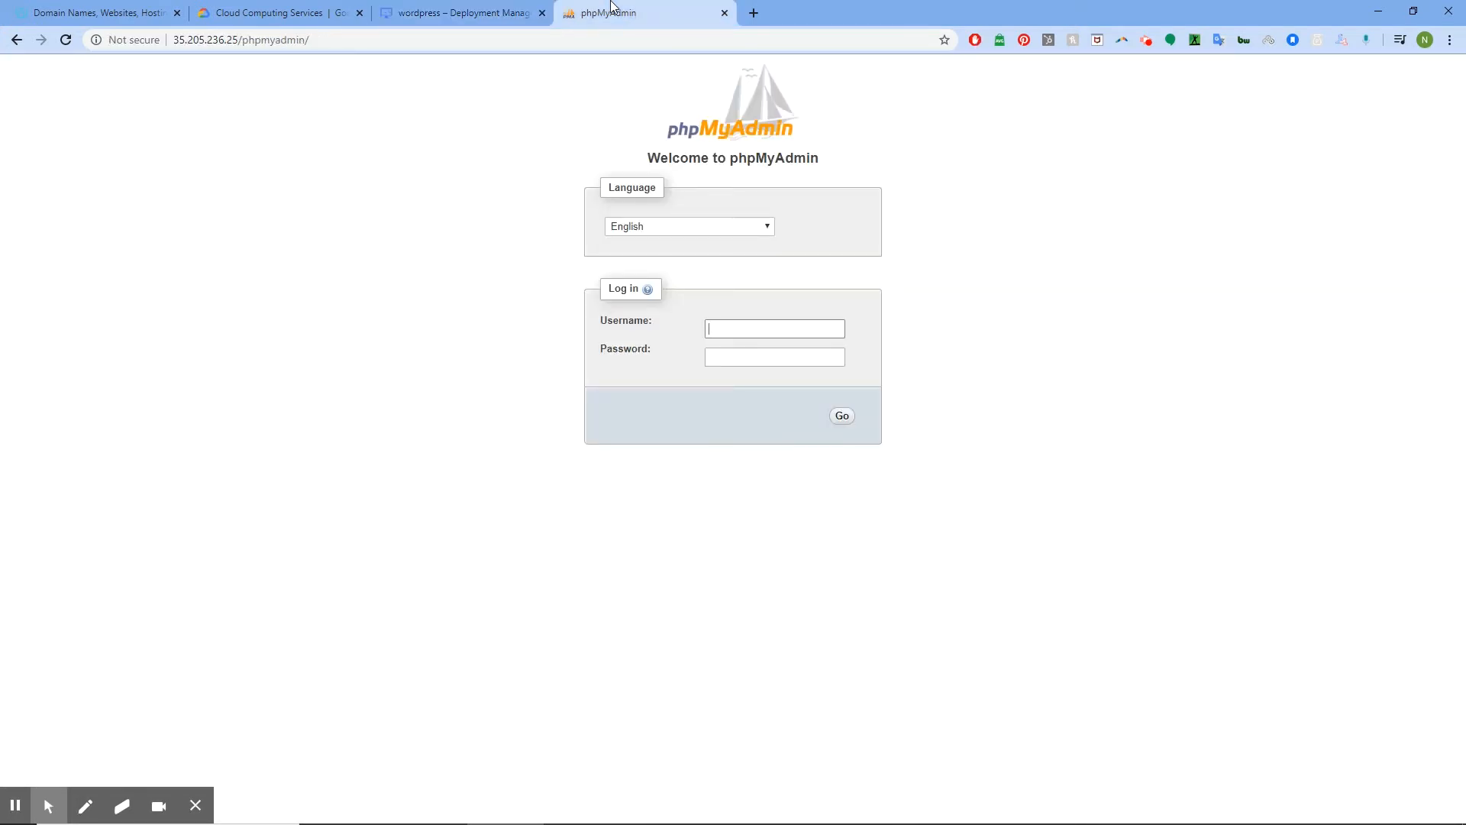
{"action": "left_click", "coordinate": [747, 357]}
{"action": "key", "text": "ctrl+v"}
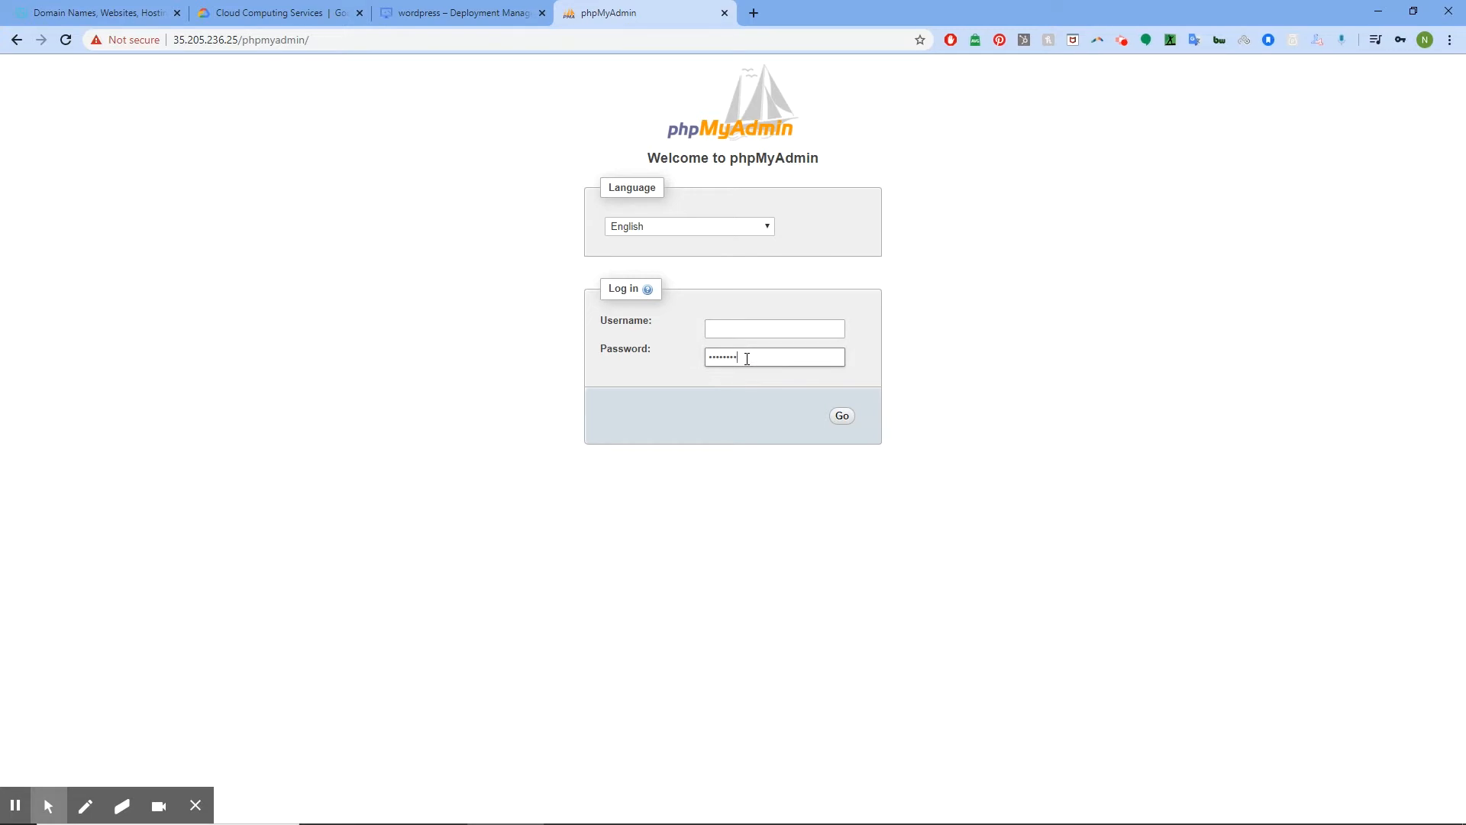
{"action": "left_click", "coordinate": [759, 327]}
{"action": "type", "text": "wordpress"}
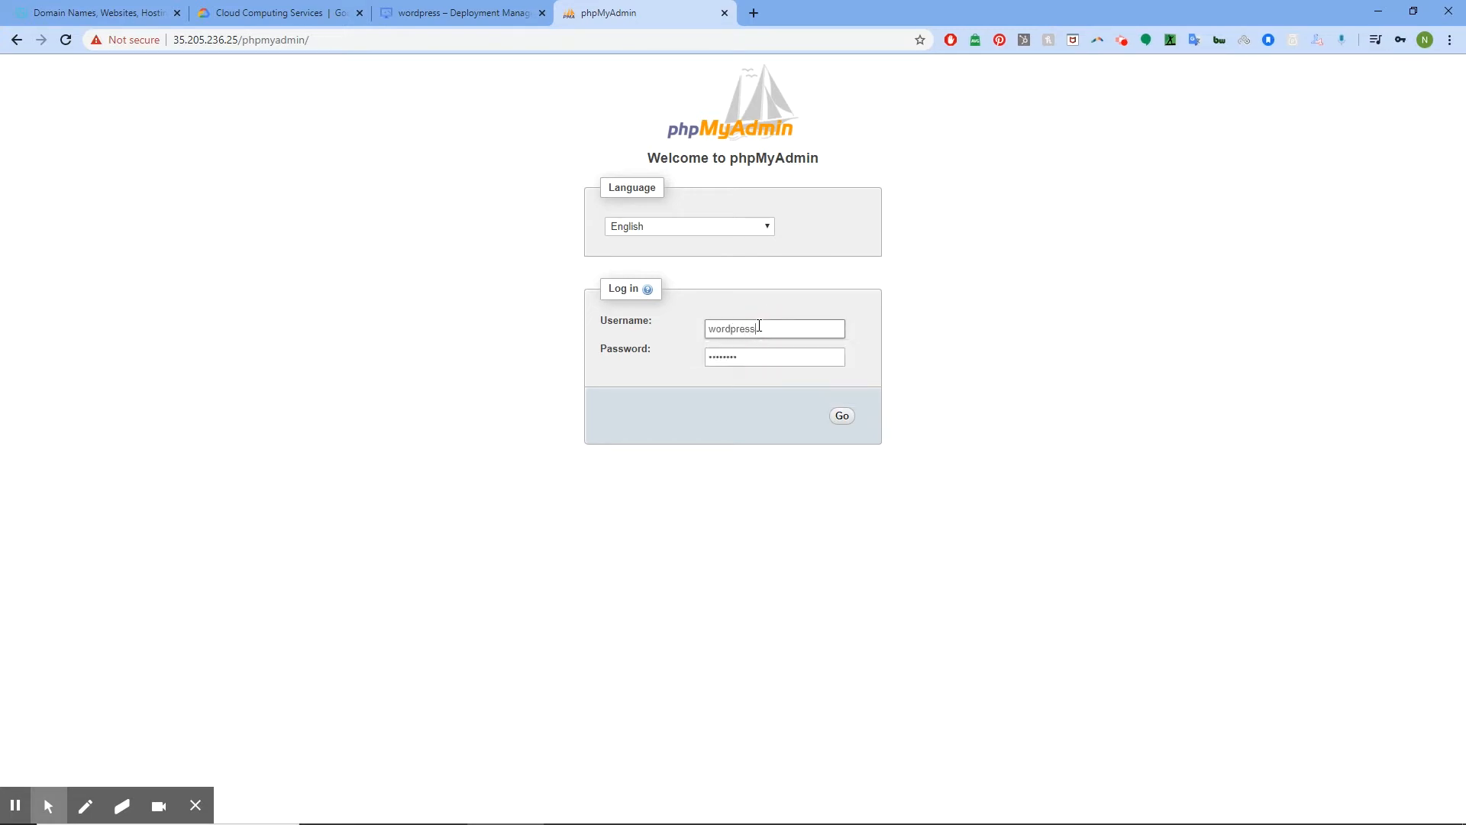
{"action": "left_click", "coordinate": [841, 417]}
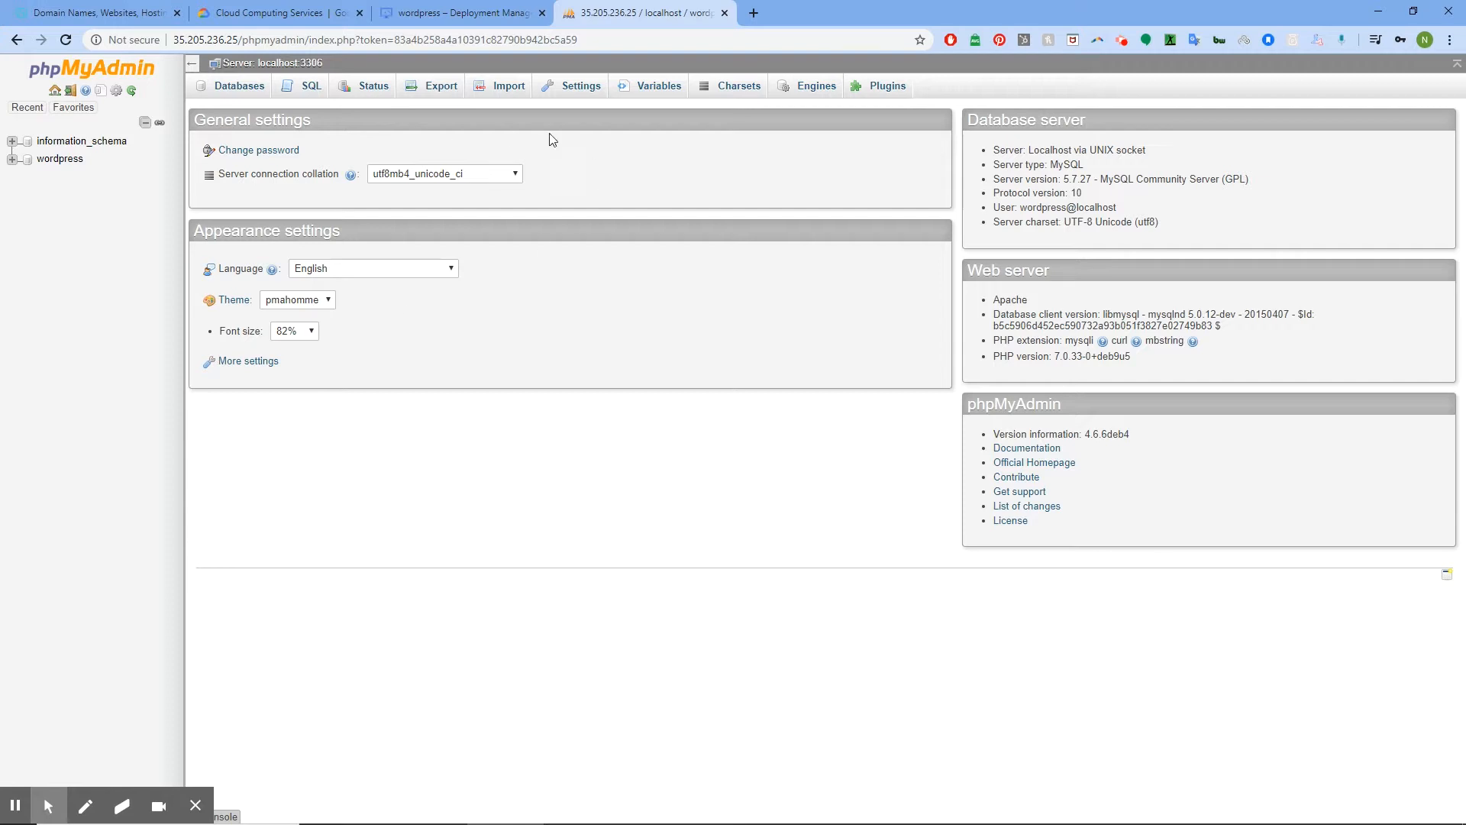
Duplicate the rmd-website deployment details tab and close the phpMyAdmin tab
{"action": "left_click", "coordinate": [480, 10]}
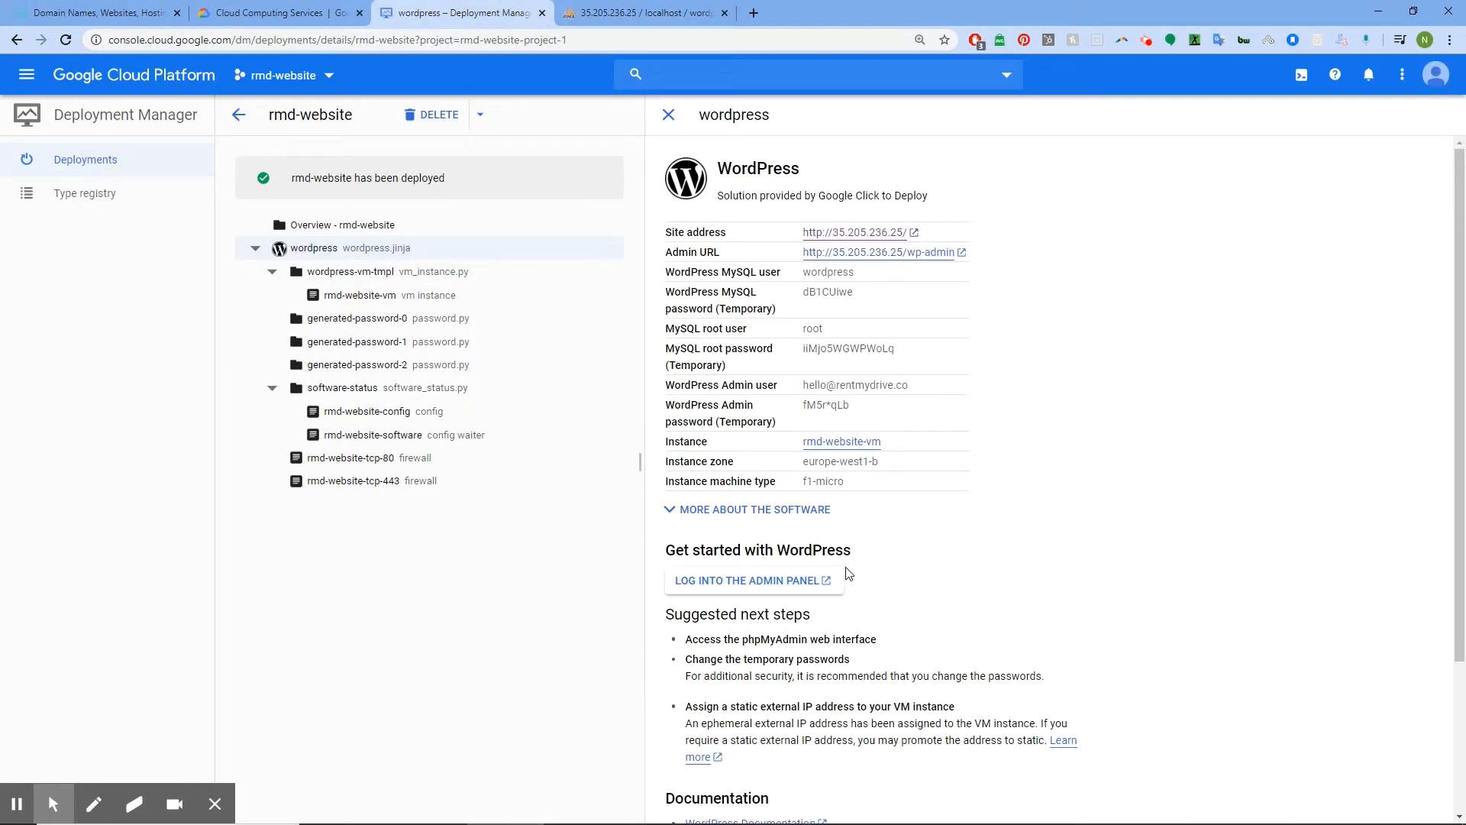
{"action": "left_click", "coordinate": [617, 10]}
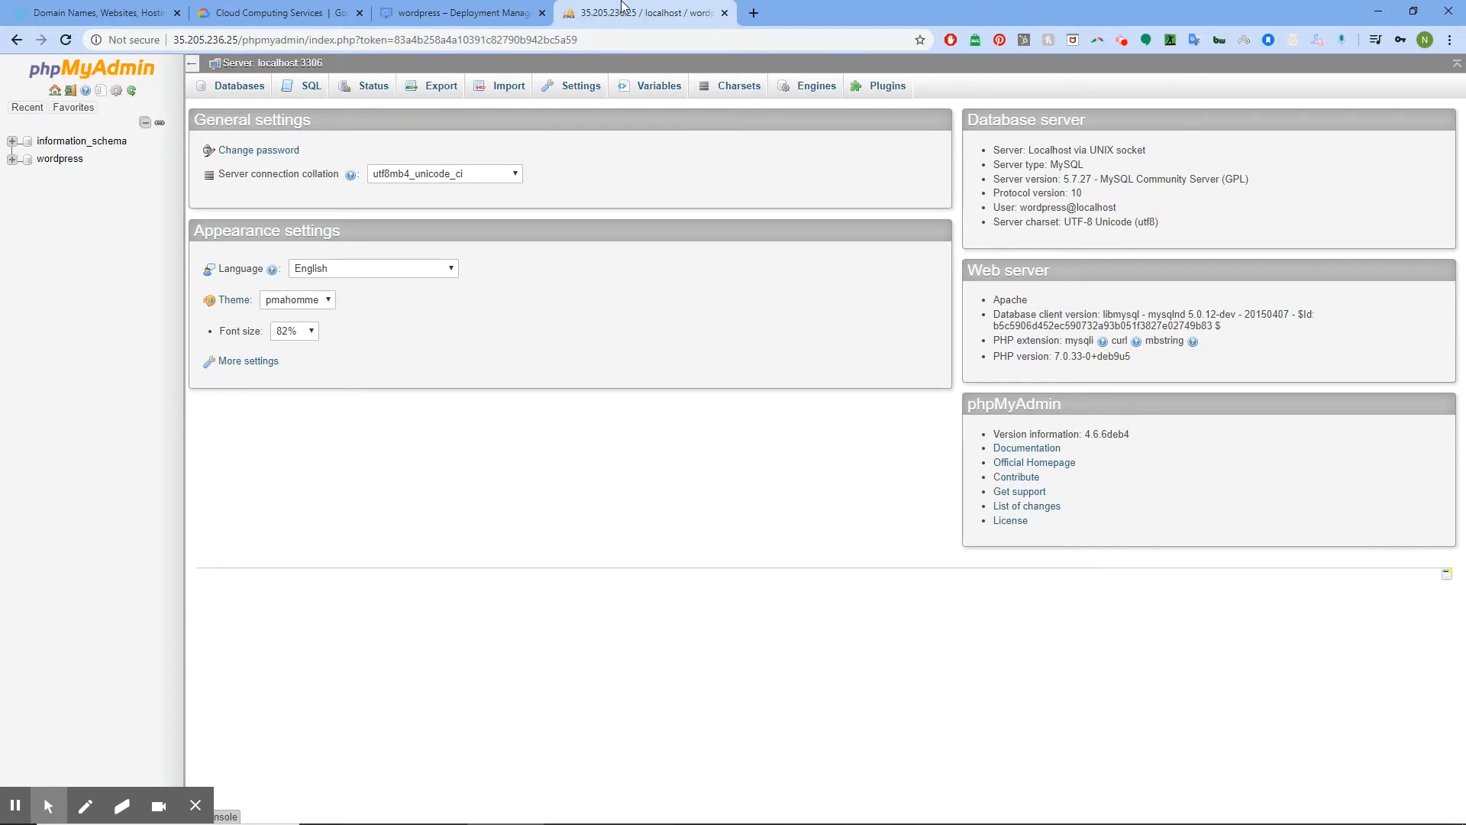
{"action": "left_click", "coordinate": [458, 12]}
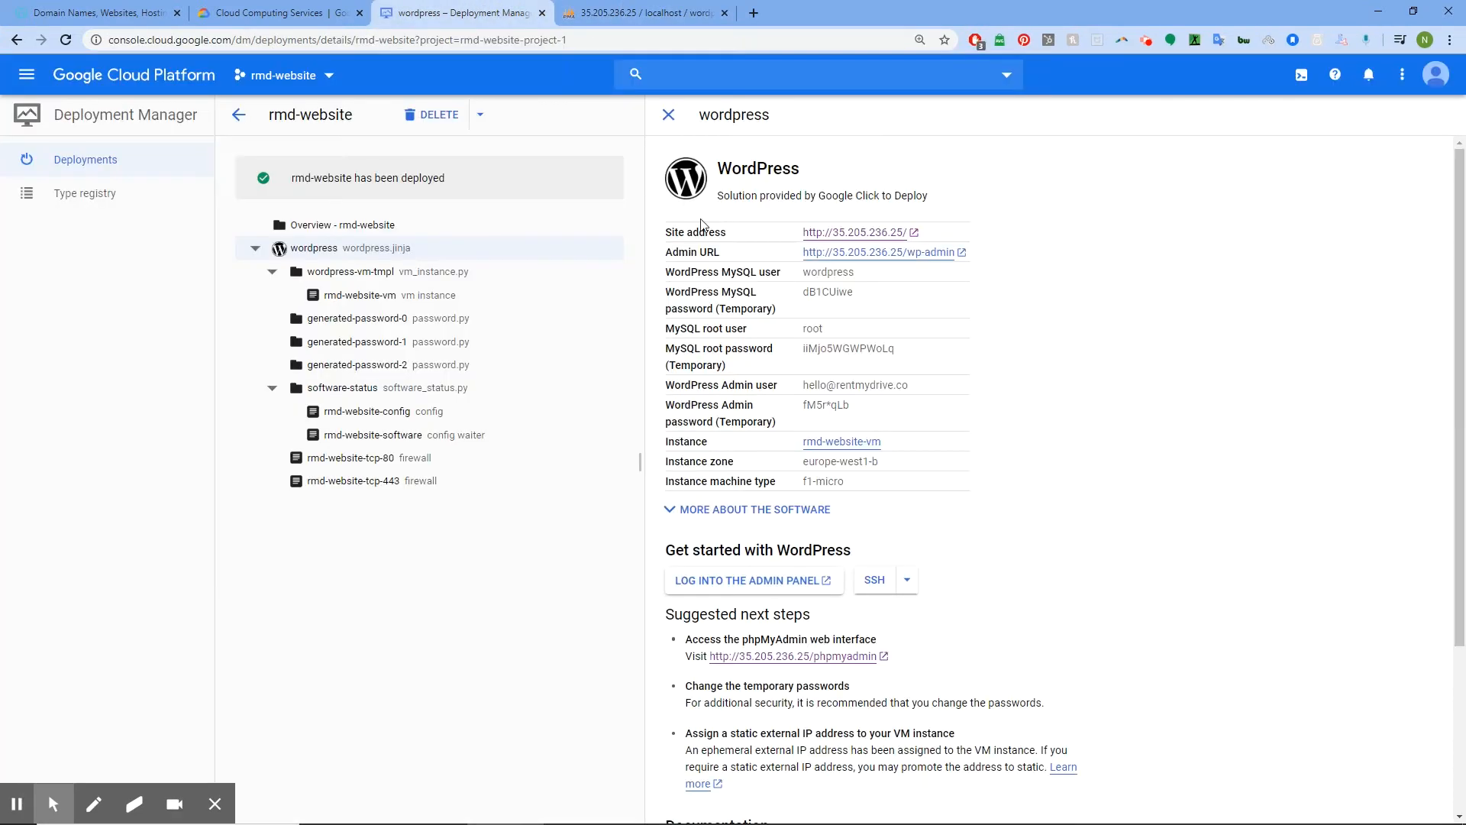
{"action": "left_click", "coordinate": [877, 604]}
{"action": "right_click", "coordinate": [437, 12]}
{"action": "left_click", "coordinate": [504, 58]}
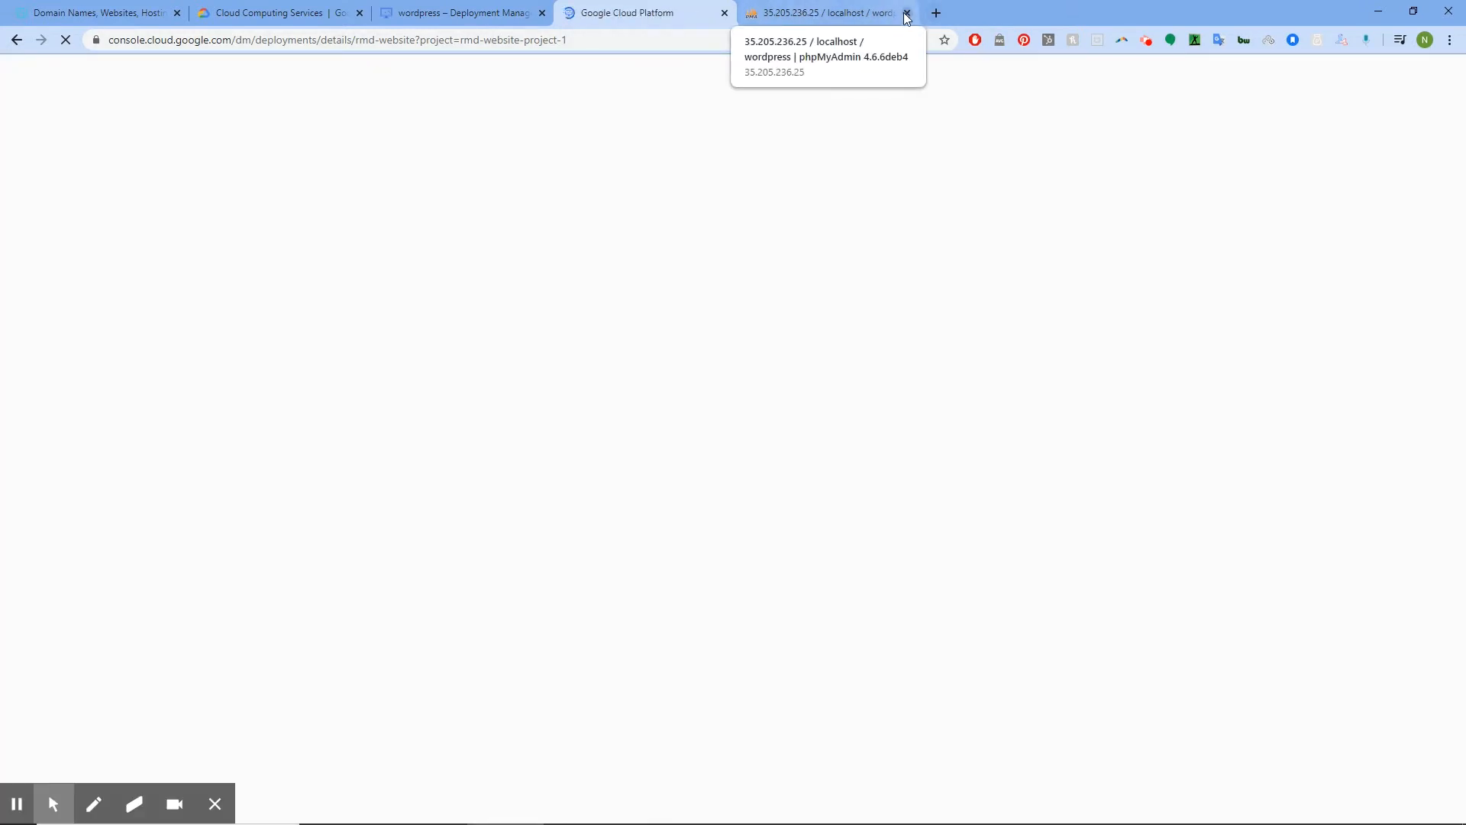
{"action": "left_click", "coordinate": [907, 13]}
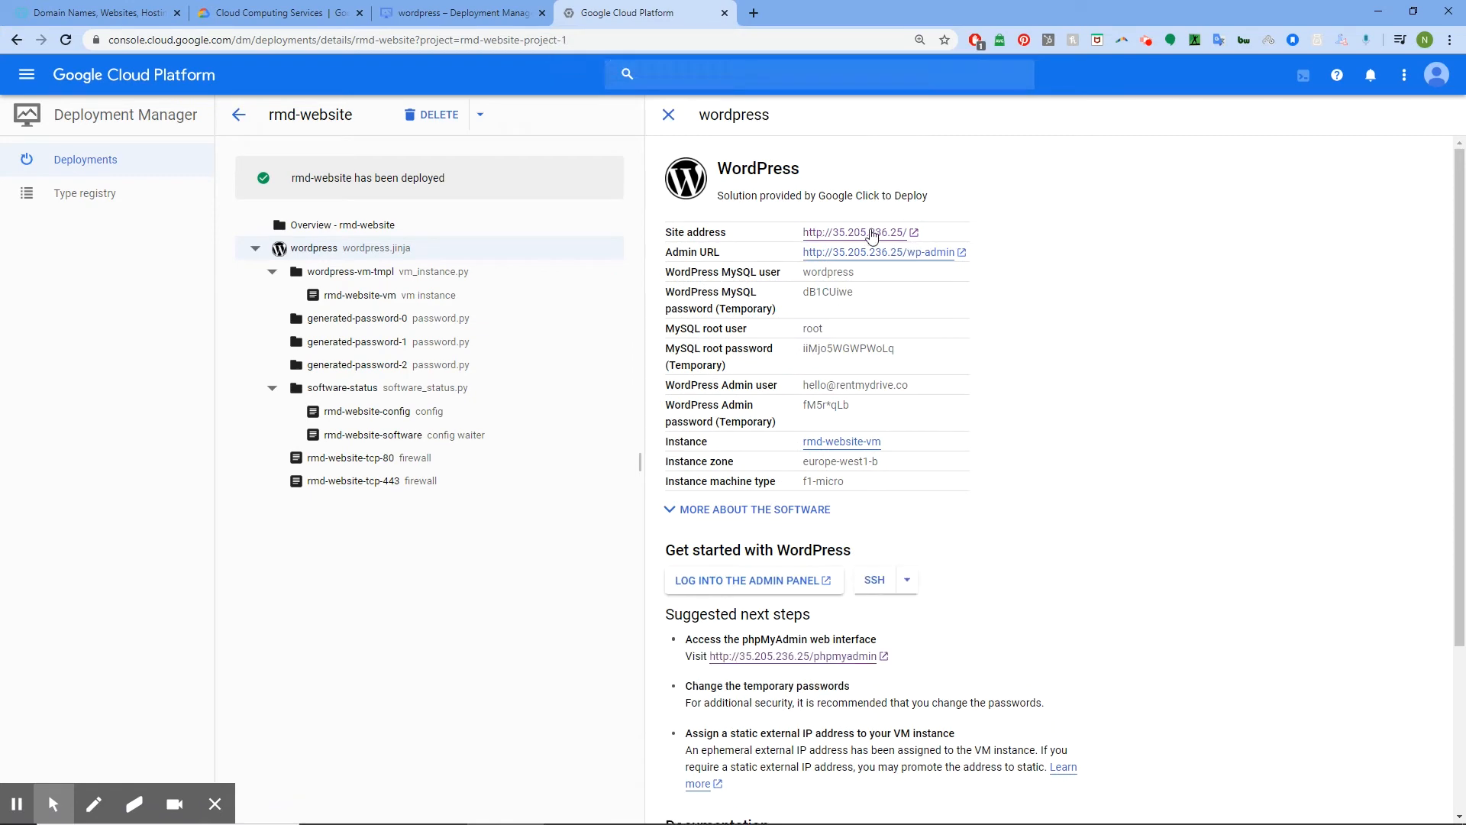
Go to Cloud DNS under Network services and start a new zone
{"action": "left_click", "coordinate": [27, 78]}
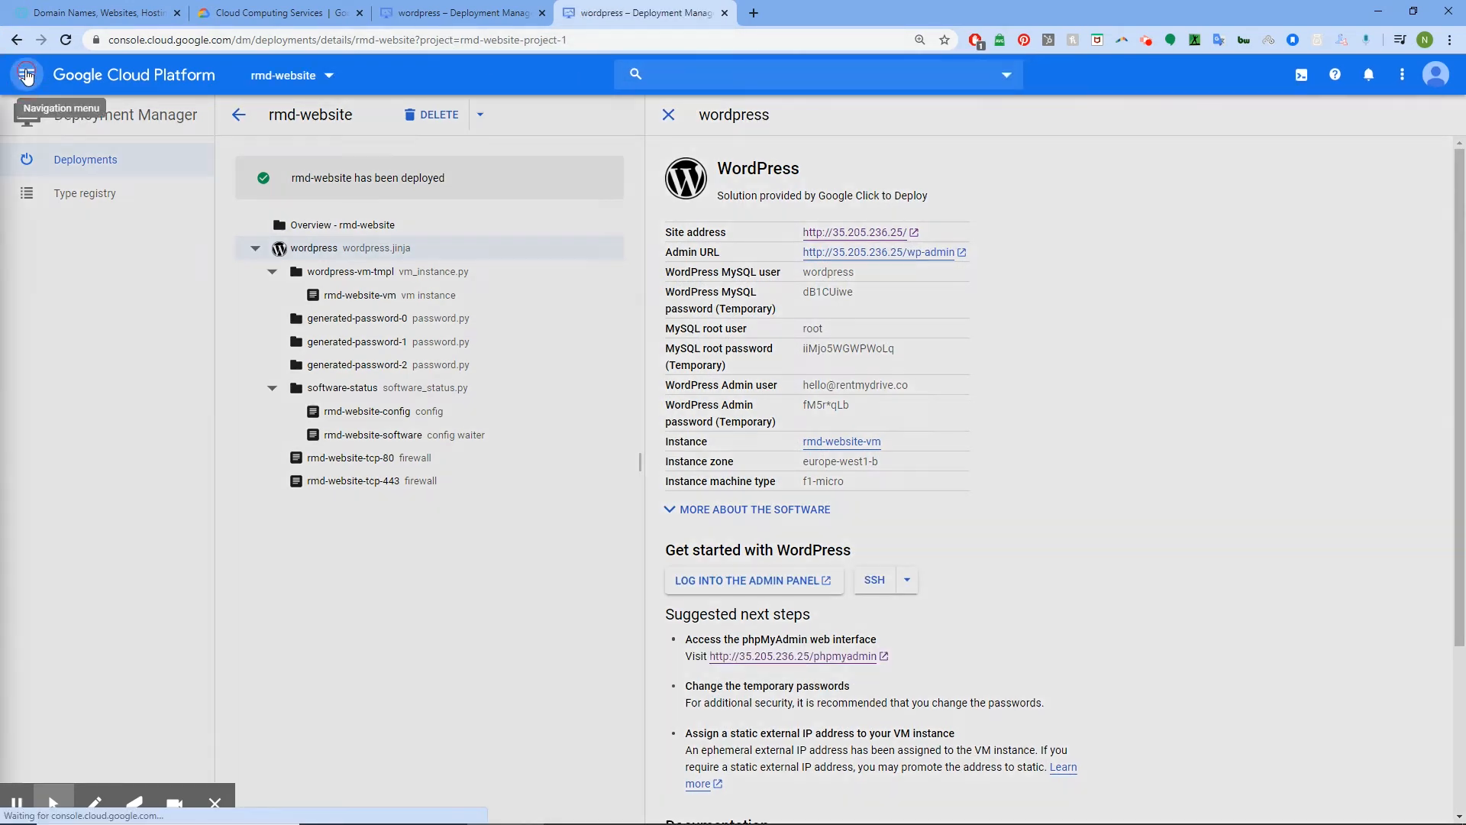
{"action": "mouse_move", "coordinate": [123, 310]}
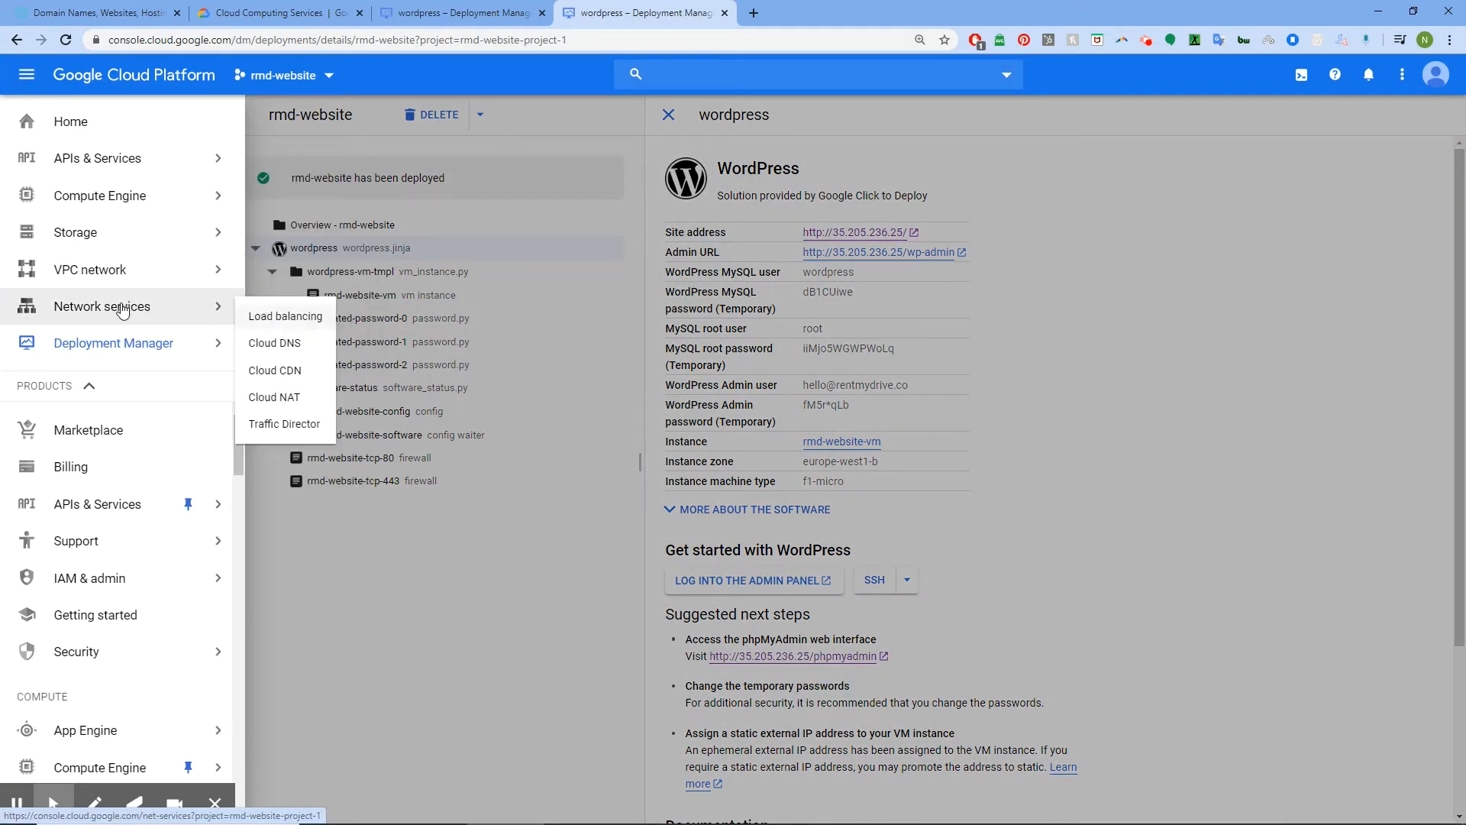
{"action": "left_click", "coordinate": [269, 343]}
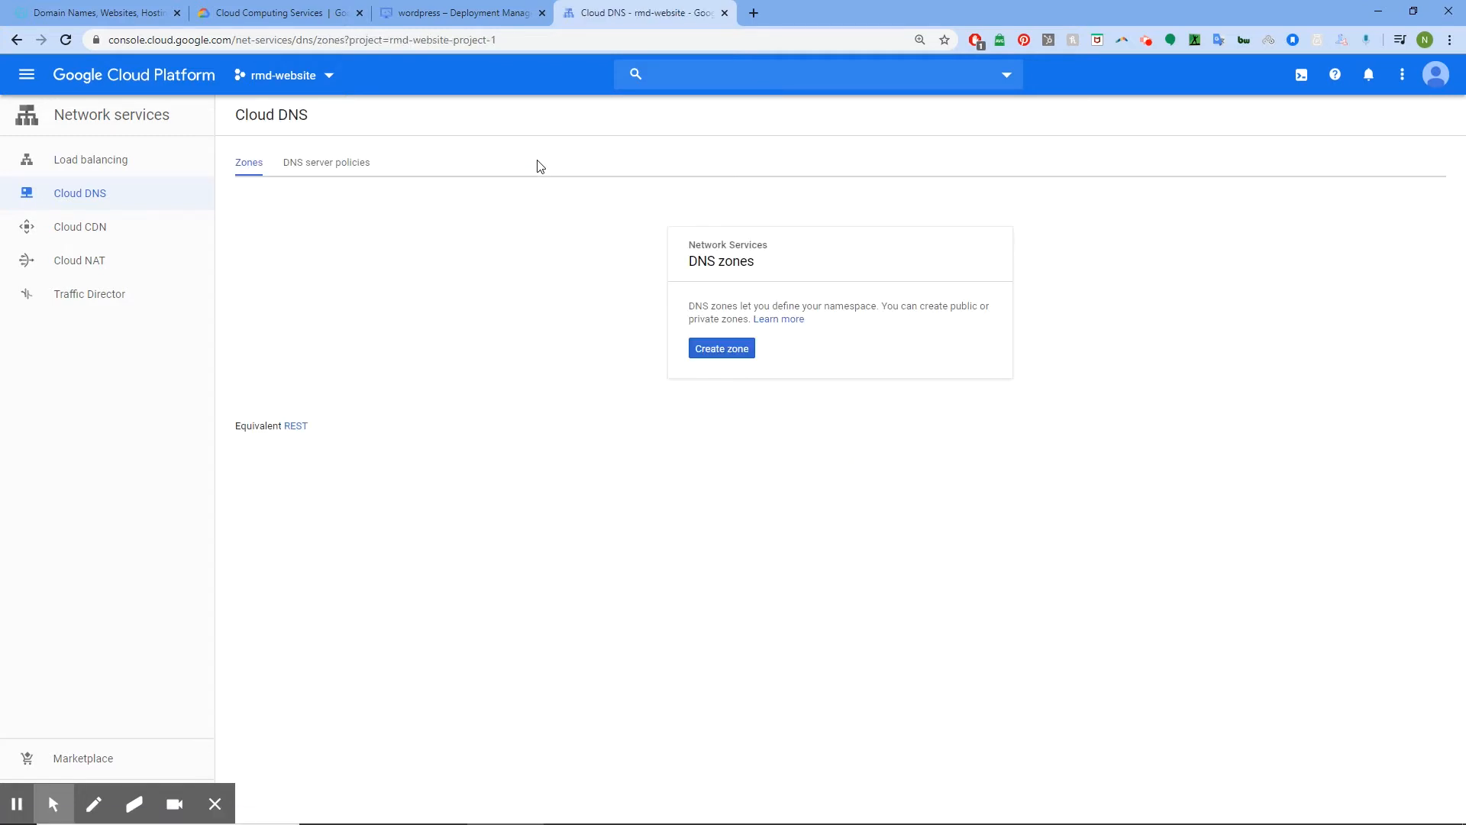
{"action": "left_click", "coordinate": [724, 348]}
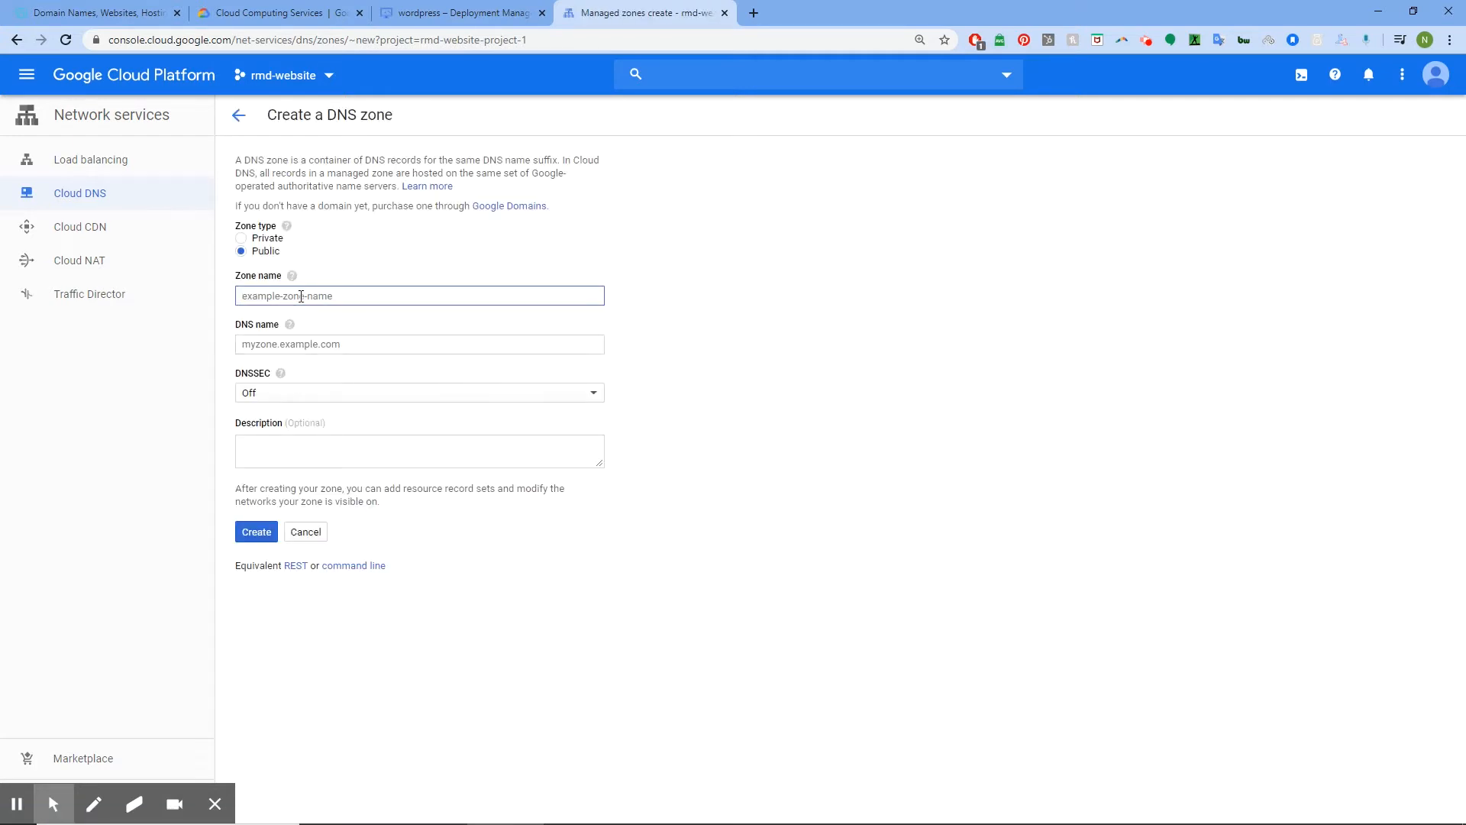
Create the public zone rentmydrive with DNS name rentmydrive.co
{"action": "type", "text": "rentmydrive.co"}
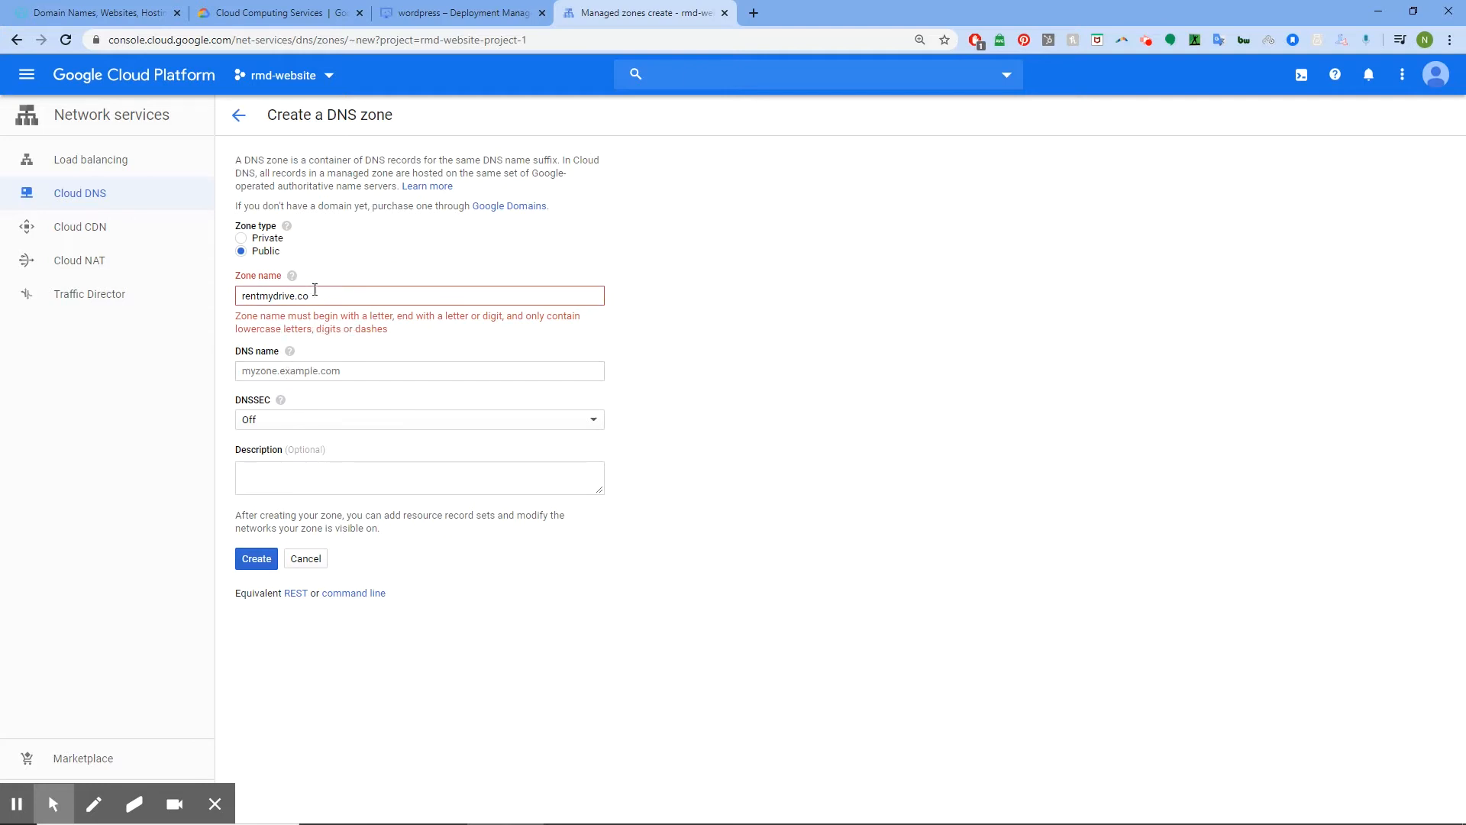
{"action": "left_click_drag", "start_coordinate": [315, 289], "coordinate": [229, 295]}
{"action": "right_click", "coordinate": [260, 296]}
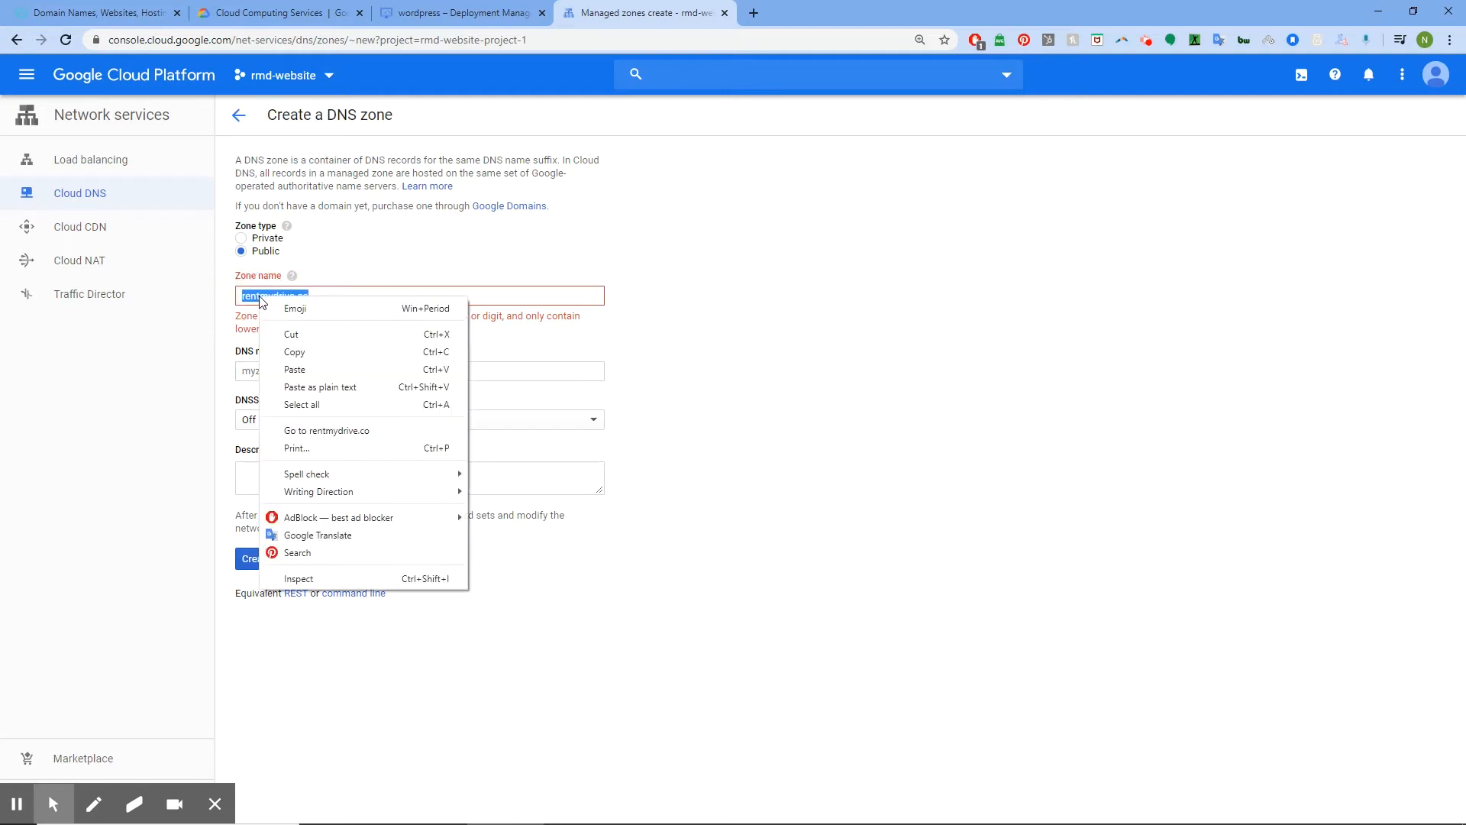
{"action": "left_click", "coordinate": [298, 337]}
{"action": "left_click", "coordinate": [286, 357]}
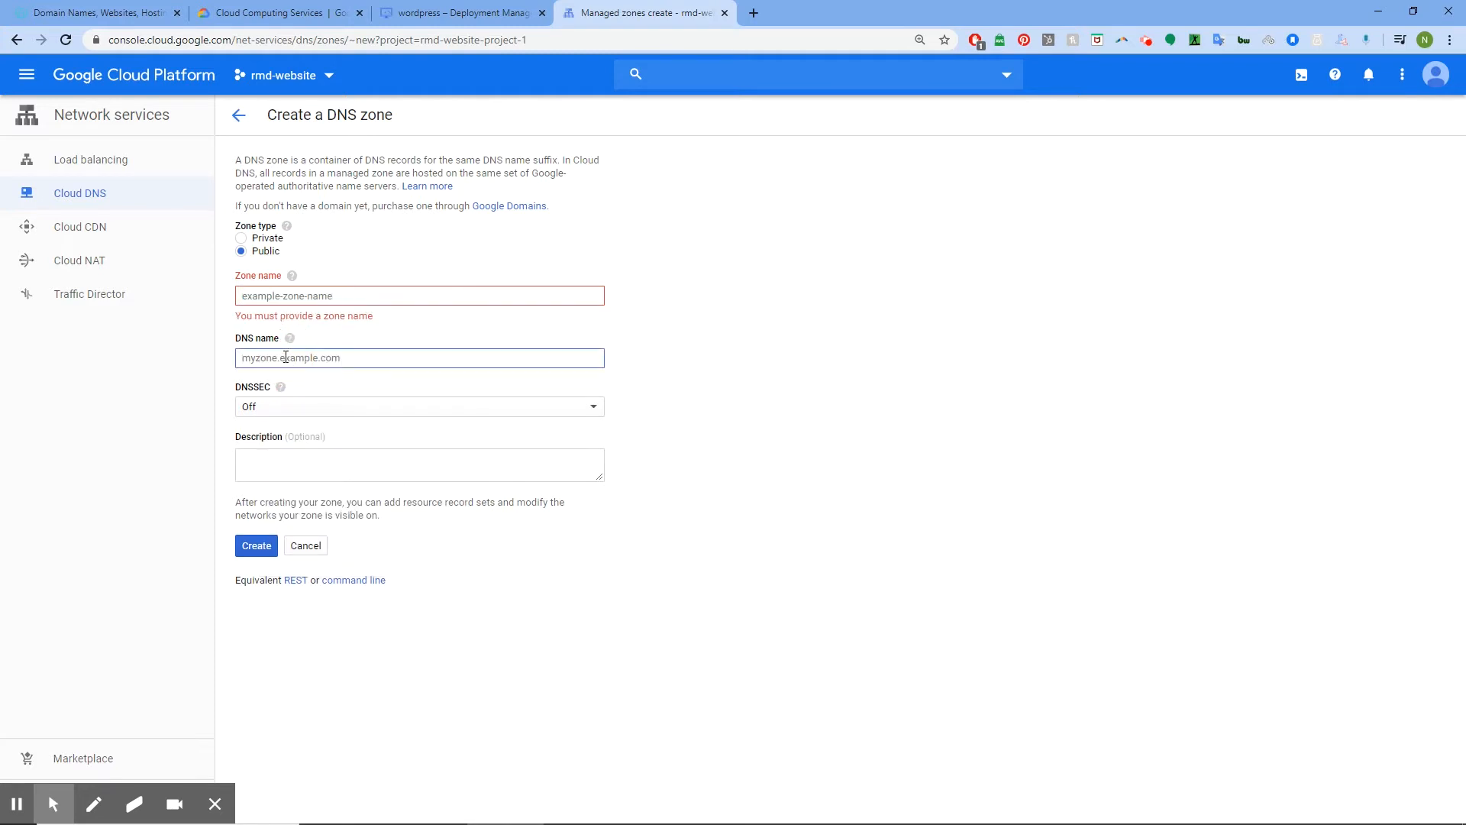
{"action": "key", "text": "ctrl+v"}
{"action": "left_click", "coordinate": [317, 294]}
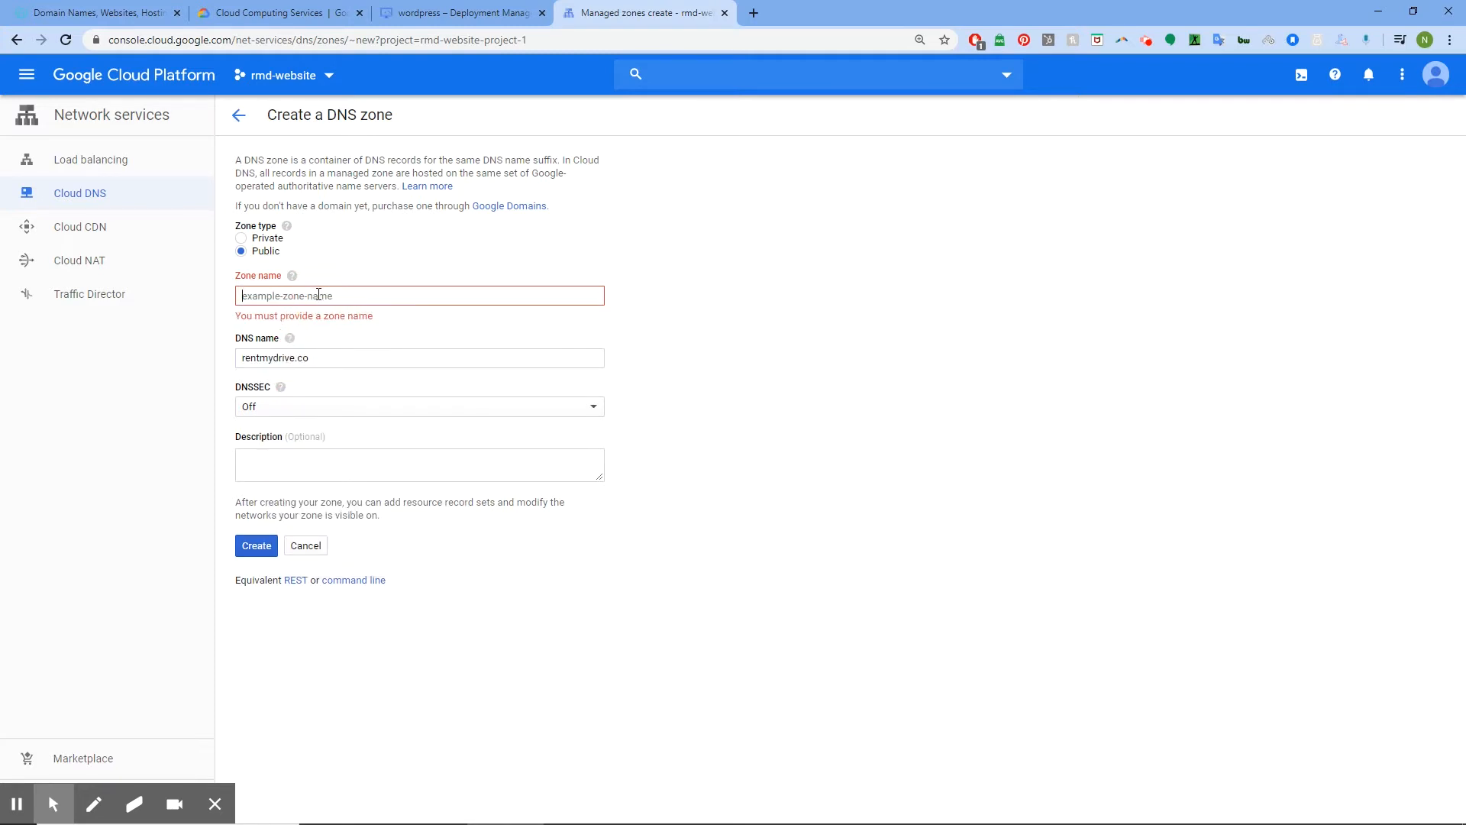
{"action": "type", "text": "rentmydrive"}
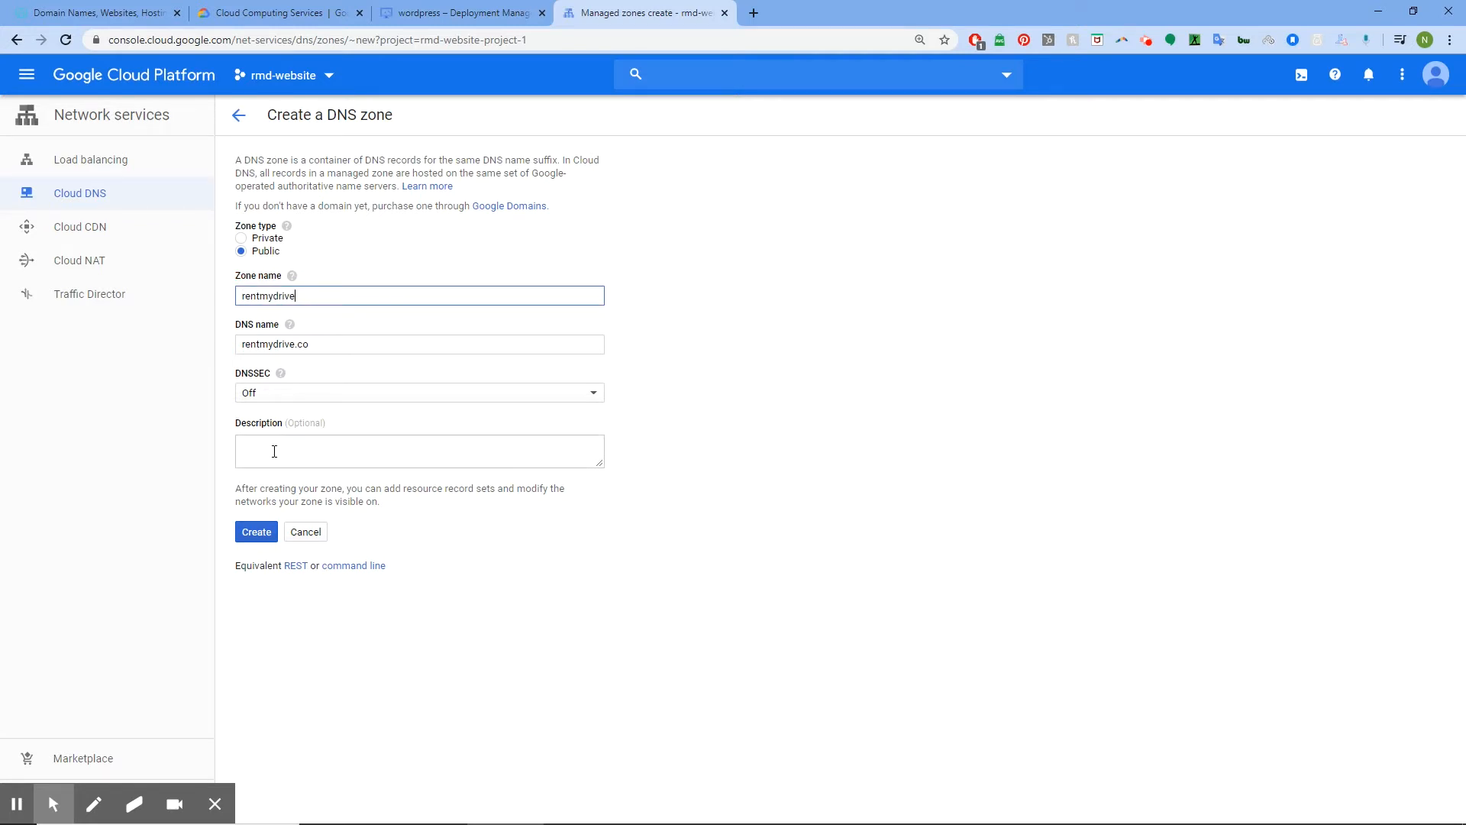
{"action": "left_click", "coordinate": [260, 532]}
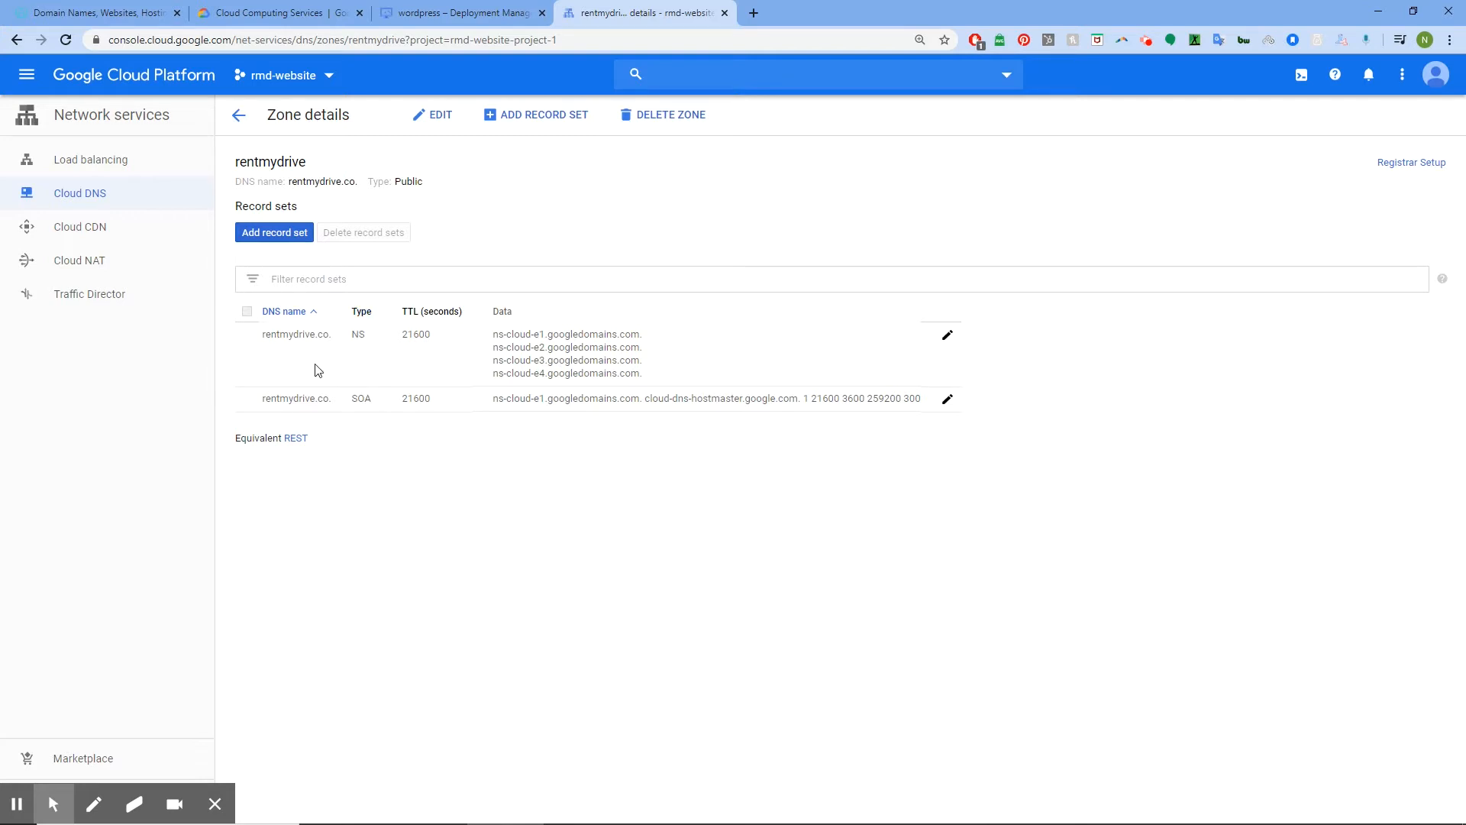
Start a new A record set and paste the copied site address into IPv4 Address
{"action": "left_click", "coordinate": [289, 236]}
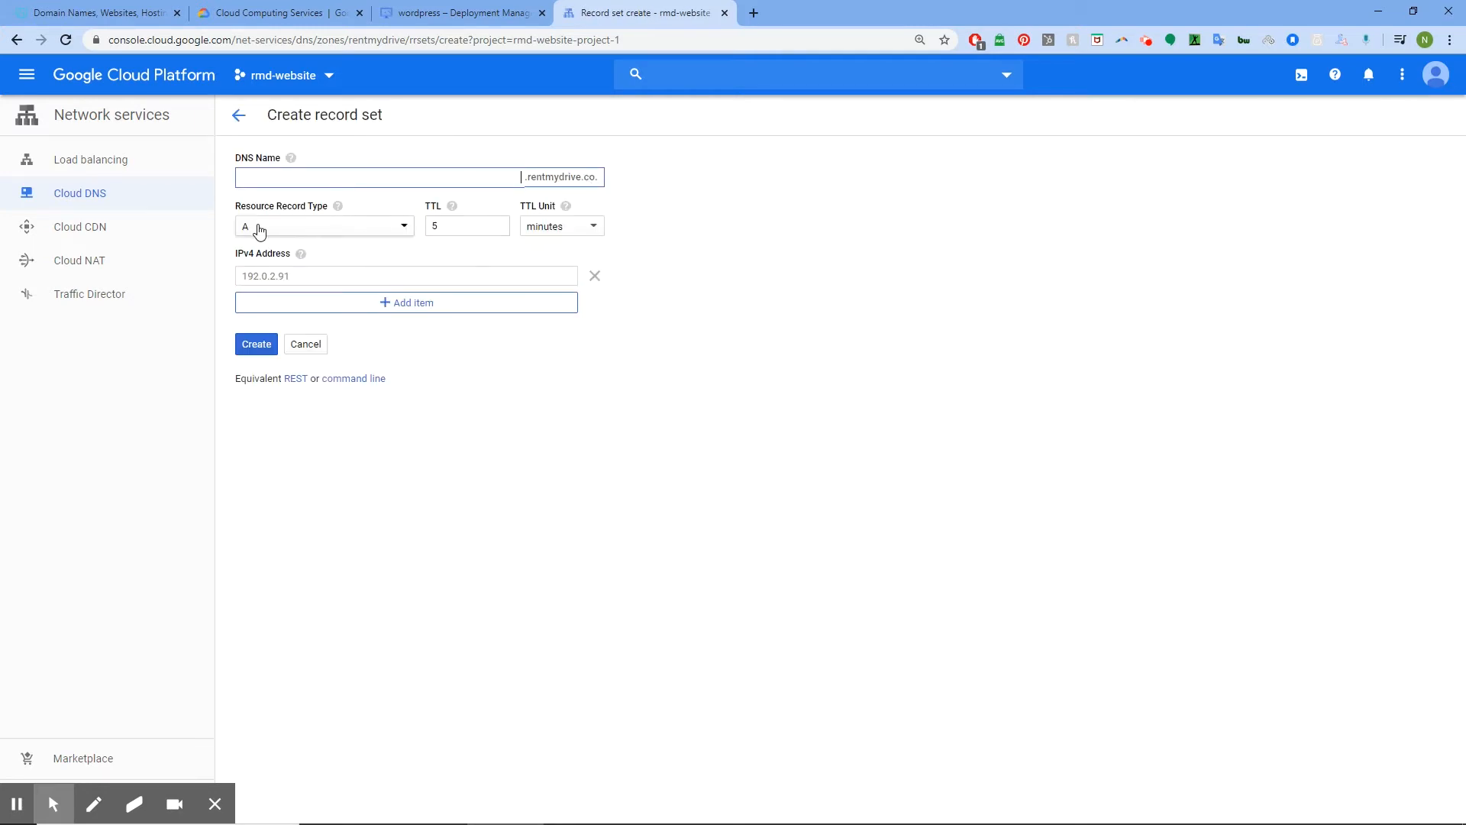
{"action": "left_click", "coordinate": [298, 276]}
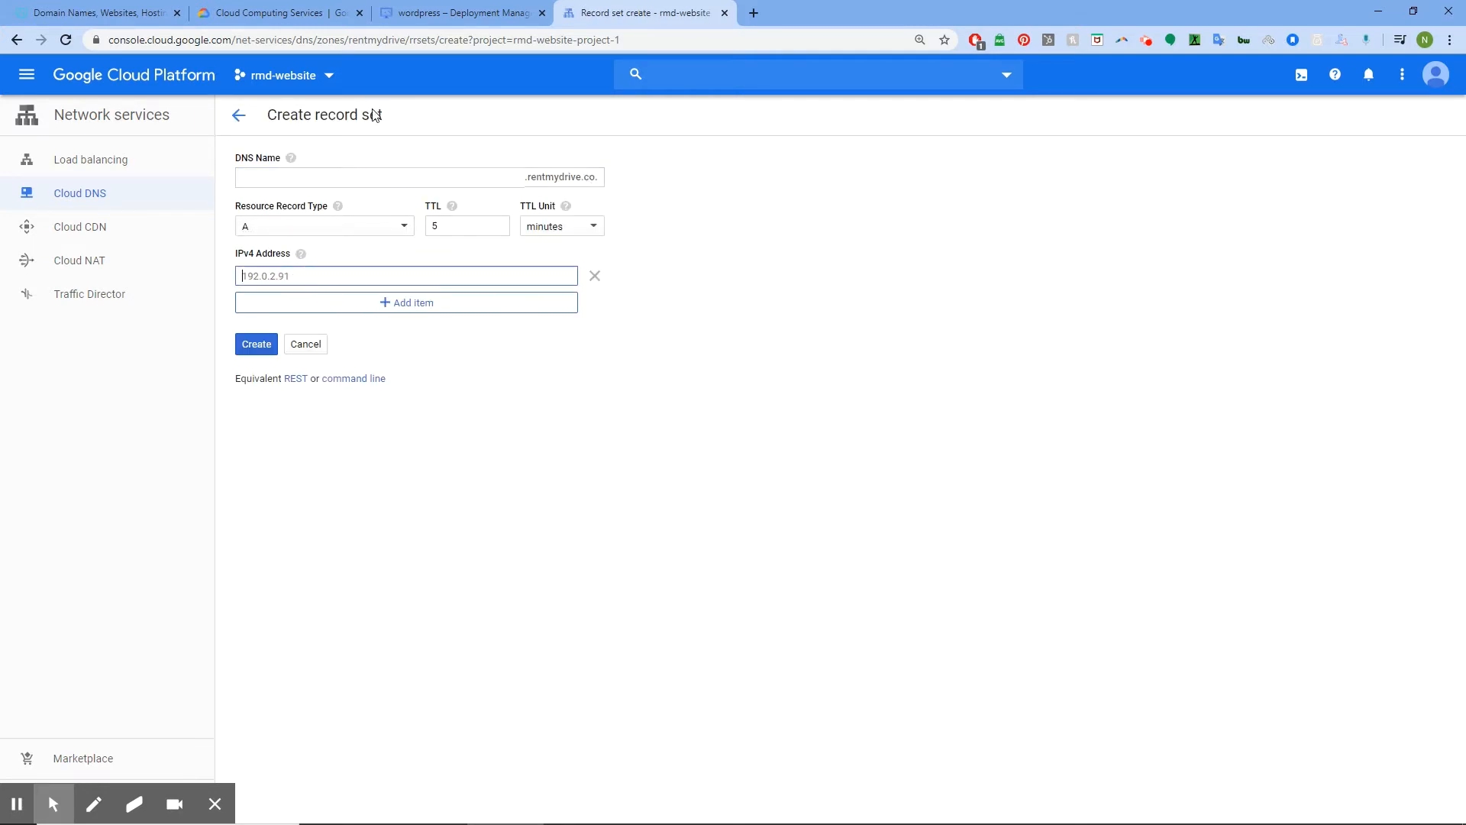
{"action": "left_click", "coordinate": [441, 9]}
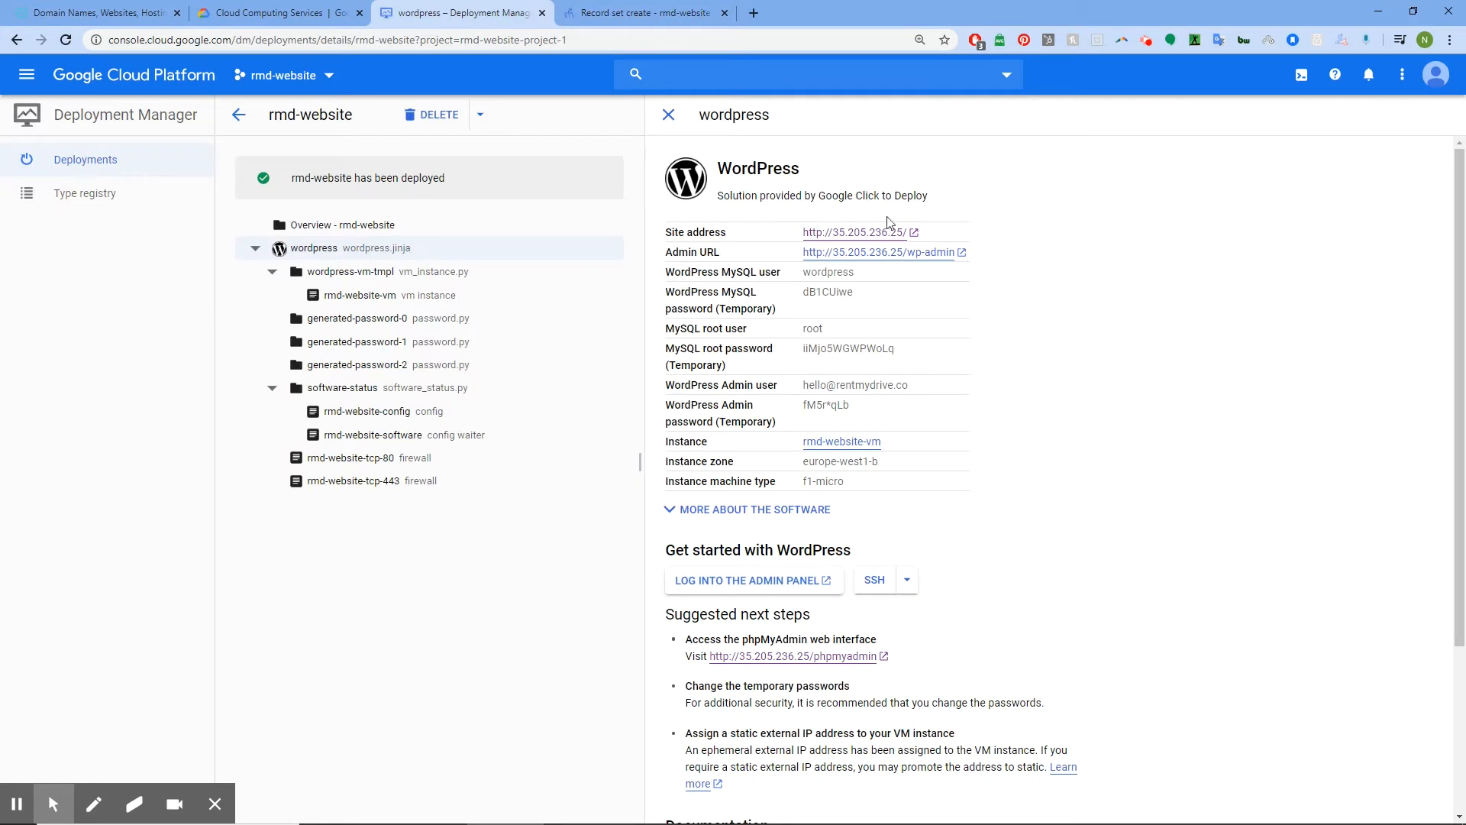
{"action": "right_click", "coordinate": [882, 237]}
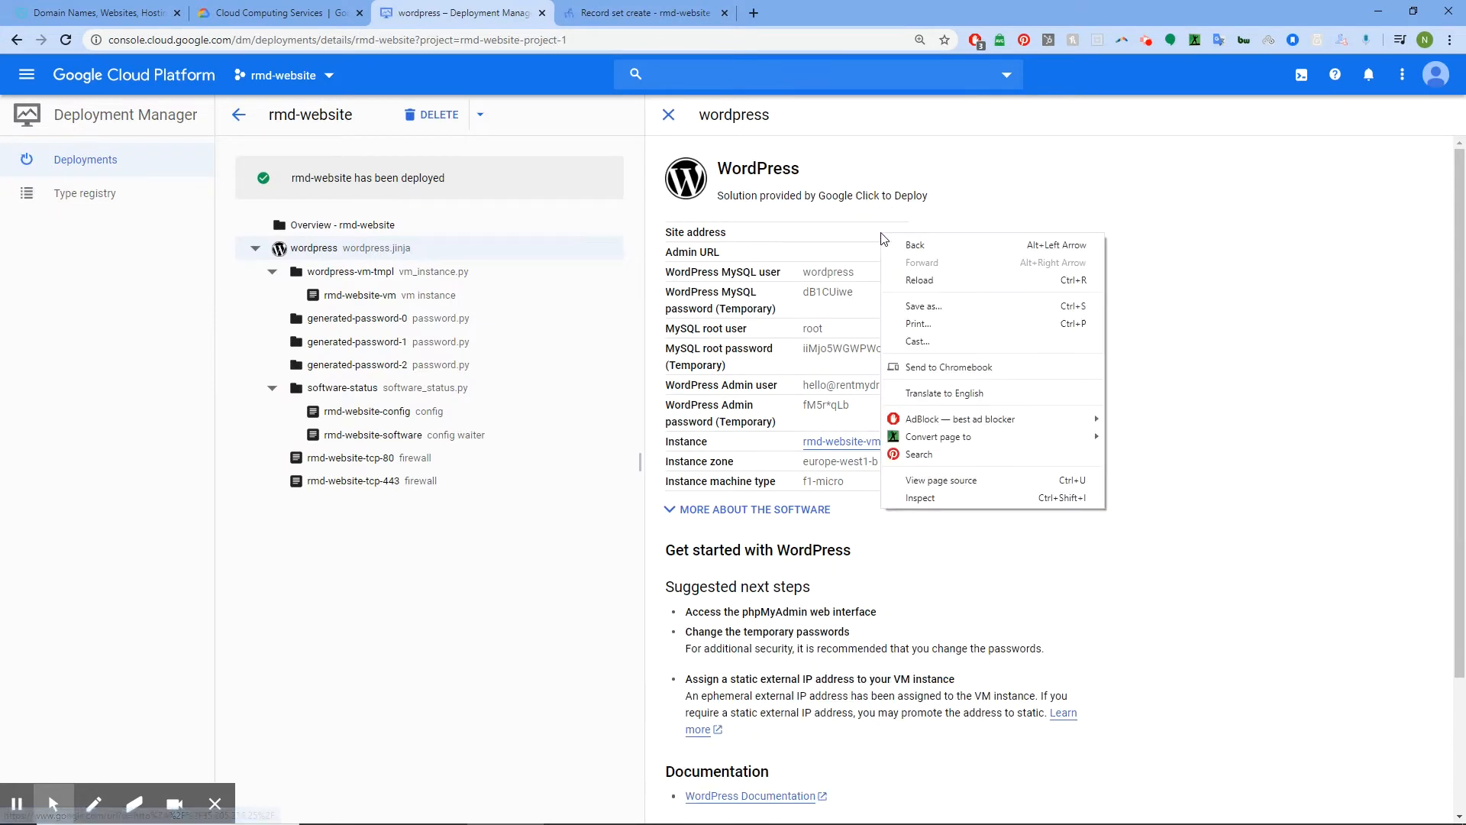
{"action": "right_click", "coordinate": [947, 208]}
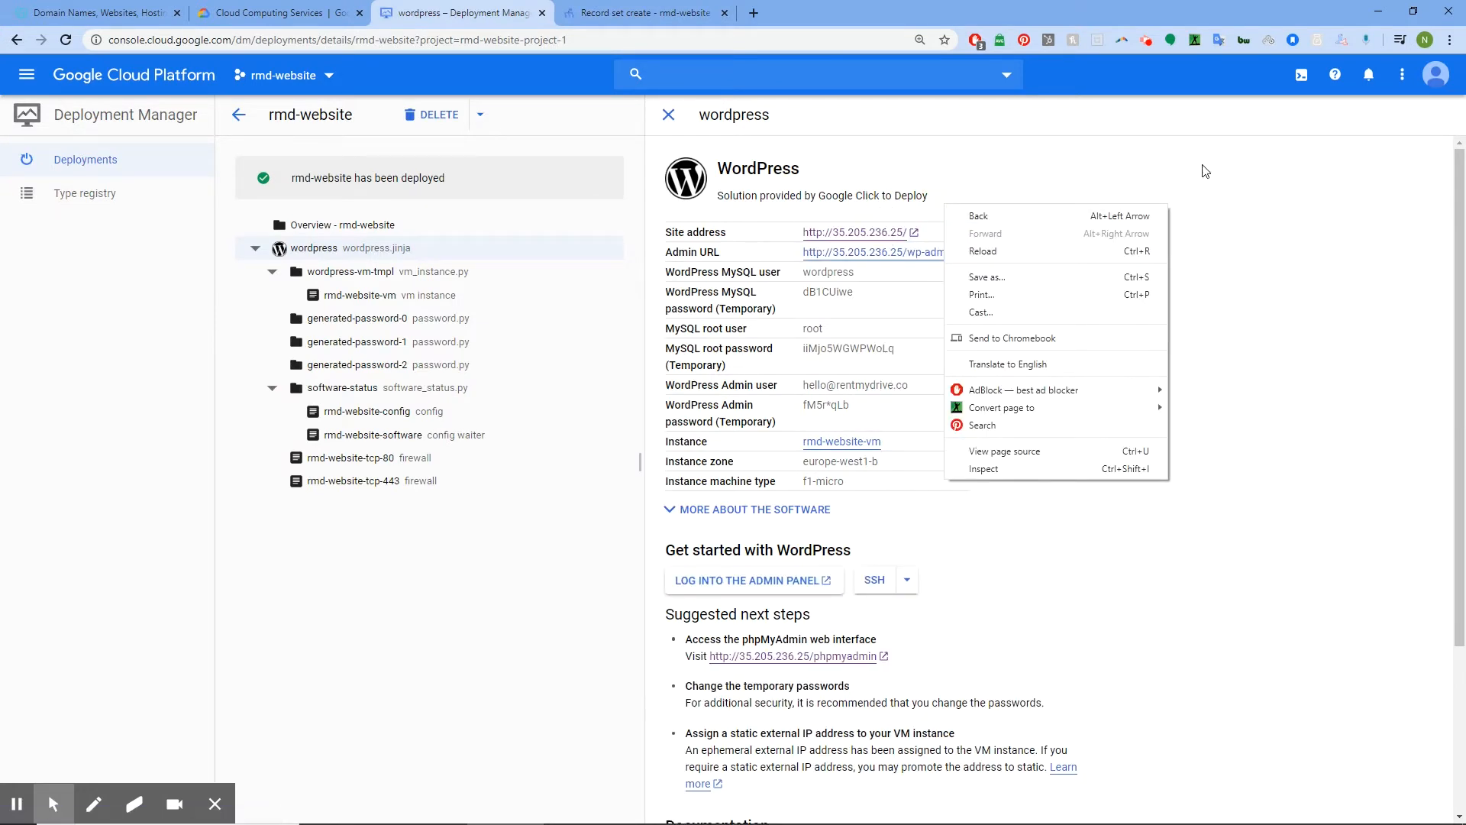
{"action": "left_click", "coordinate": [1046, 9]}
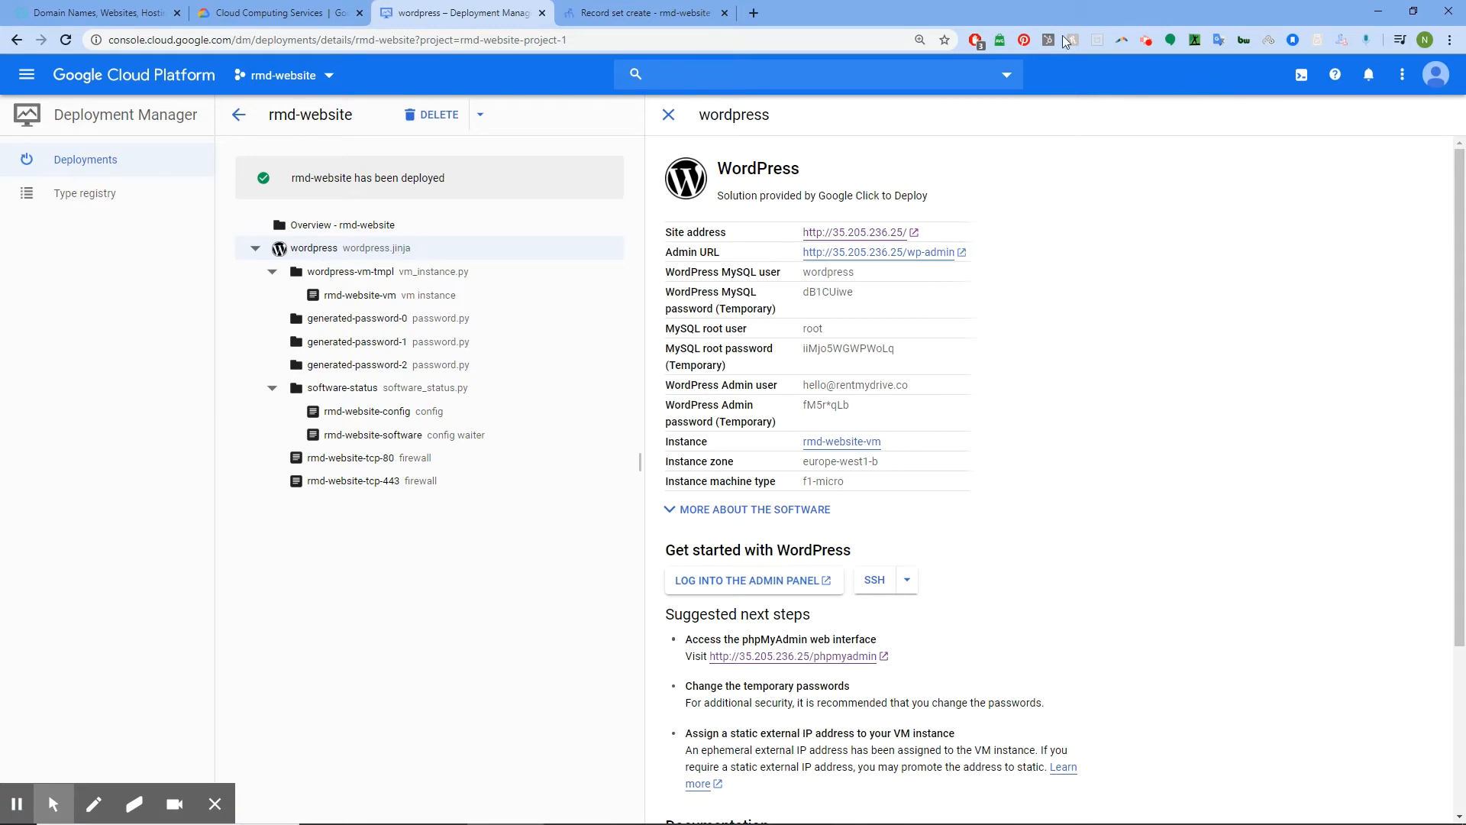
{"action": "right_click", "coordinate": [856, 237]}
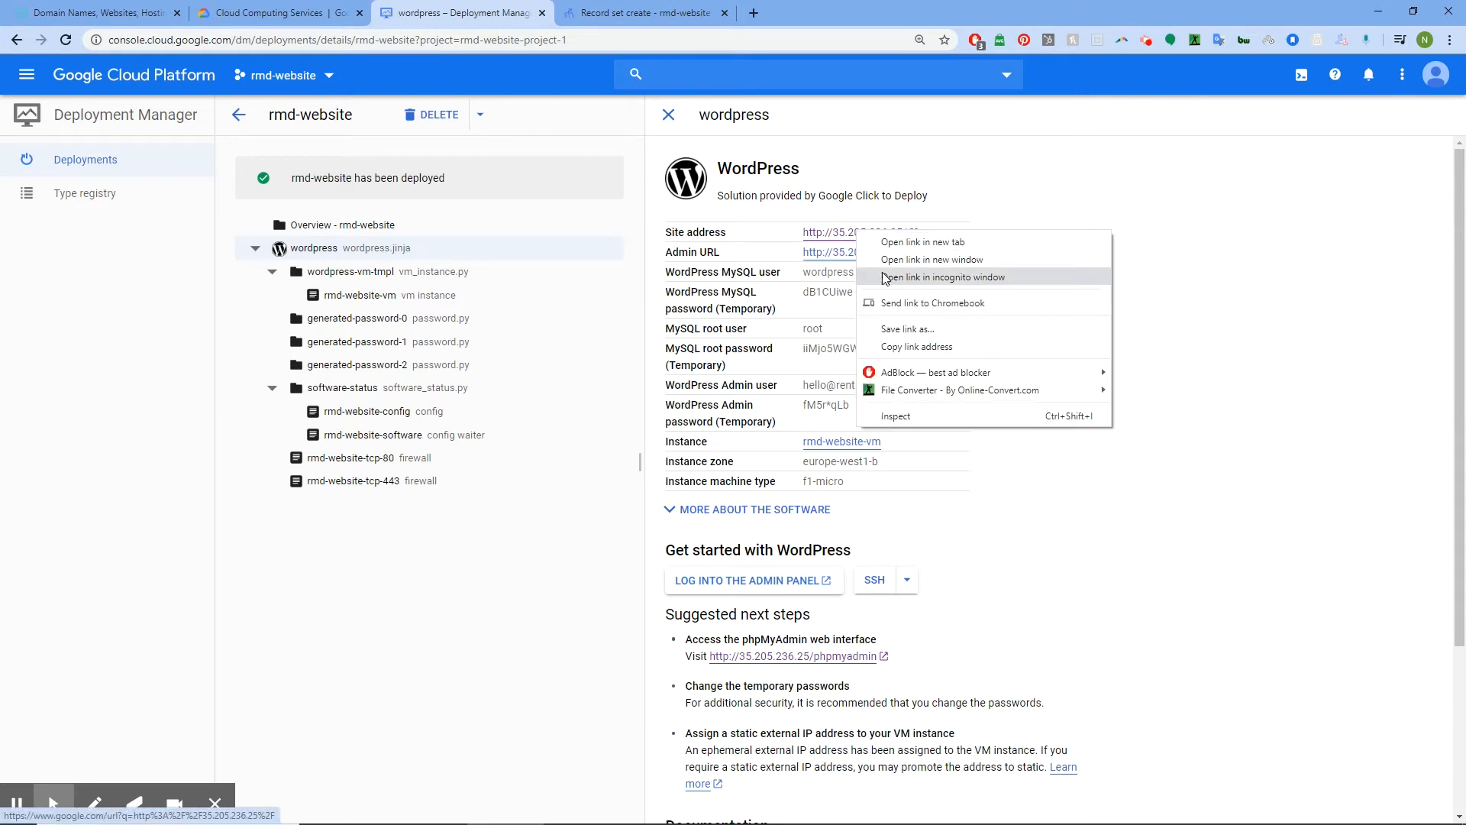
{"action": "left_click", "coordinate": [911, 346]}
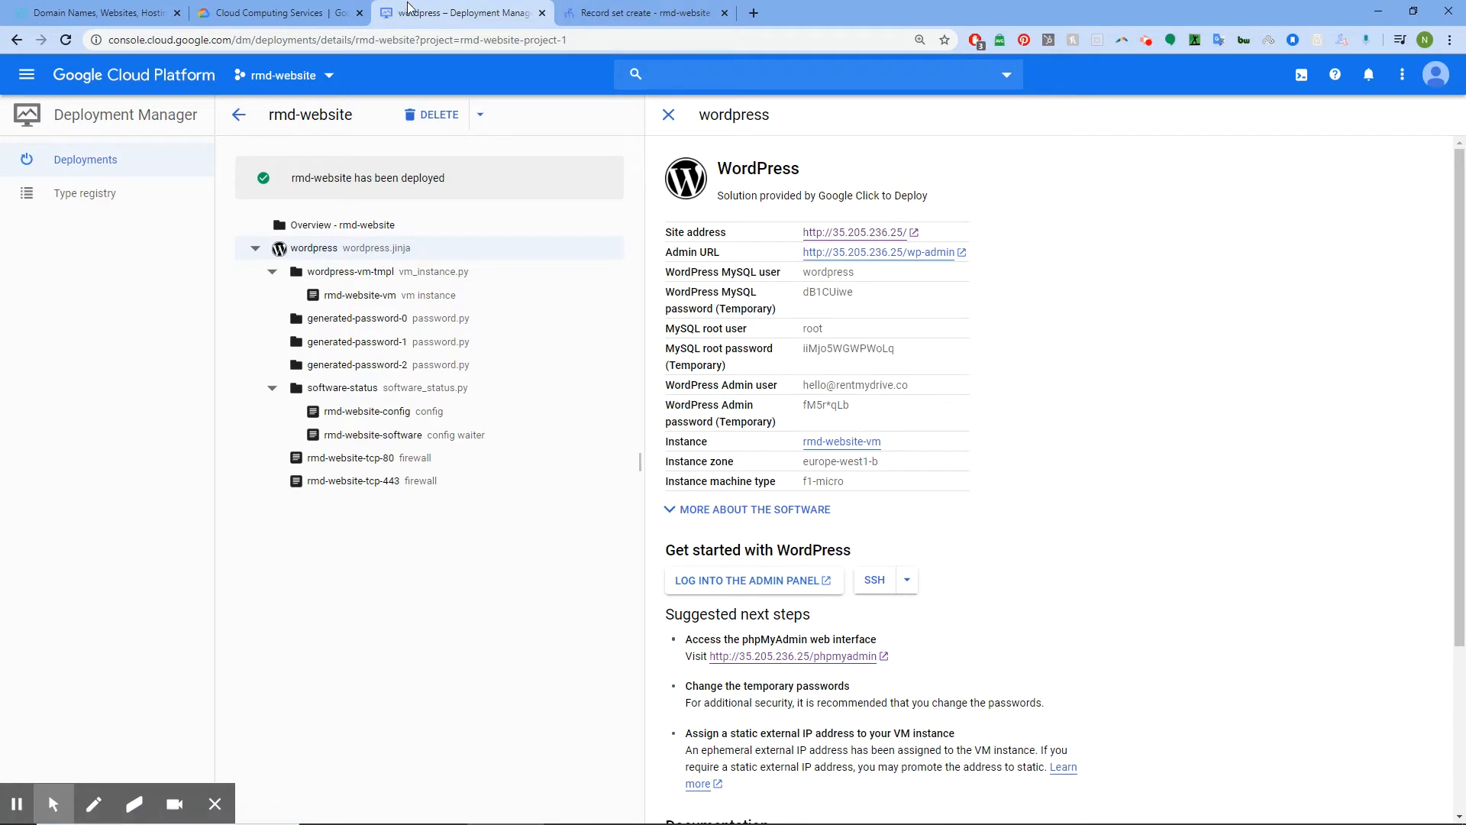
{"action": "left_click", "coordinate": [682, 8]}
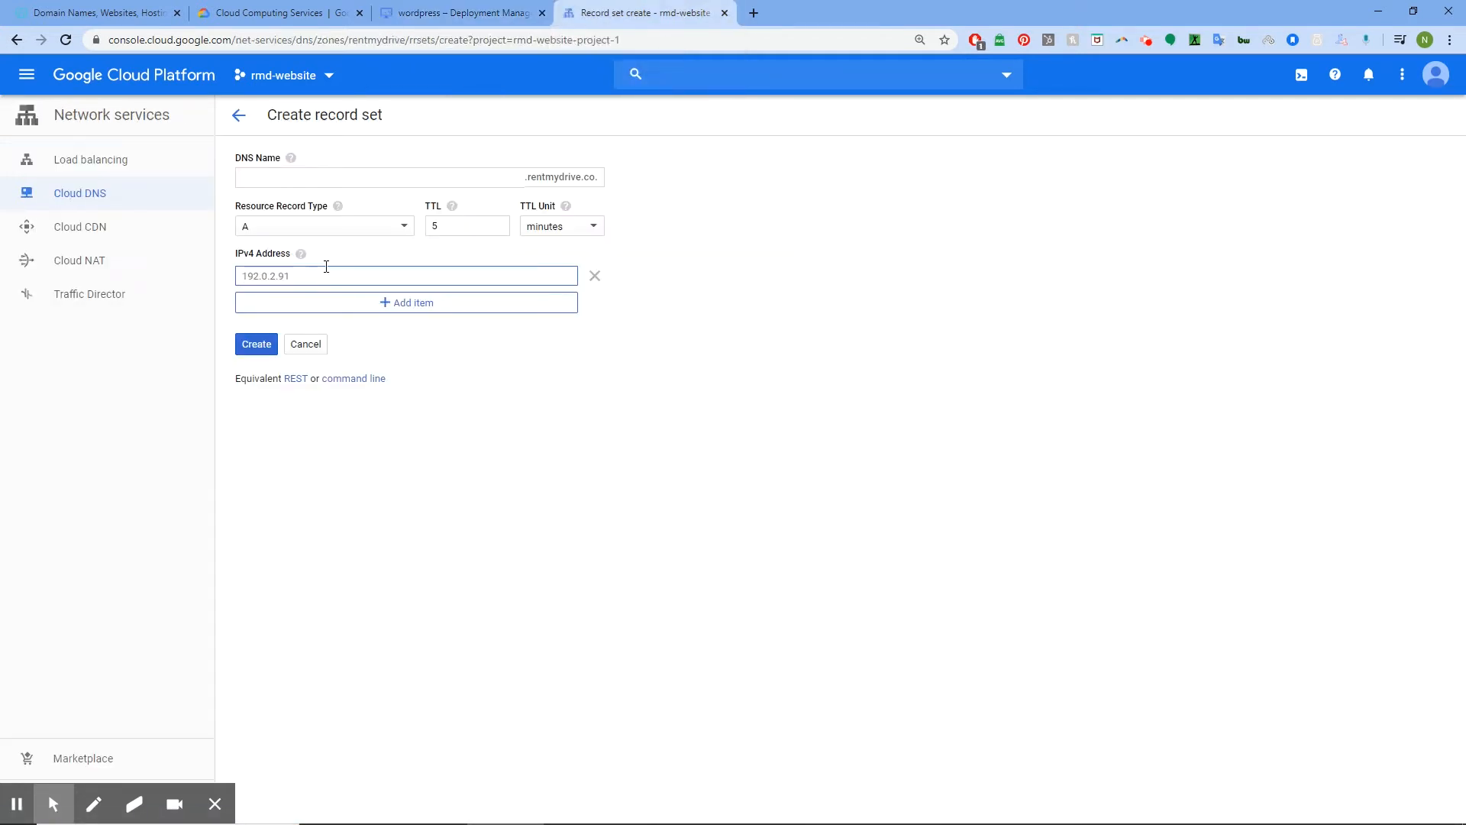
{"action": "key", "text": "ctrl+v"}
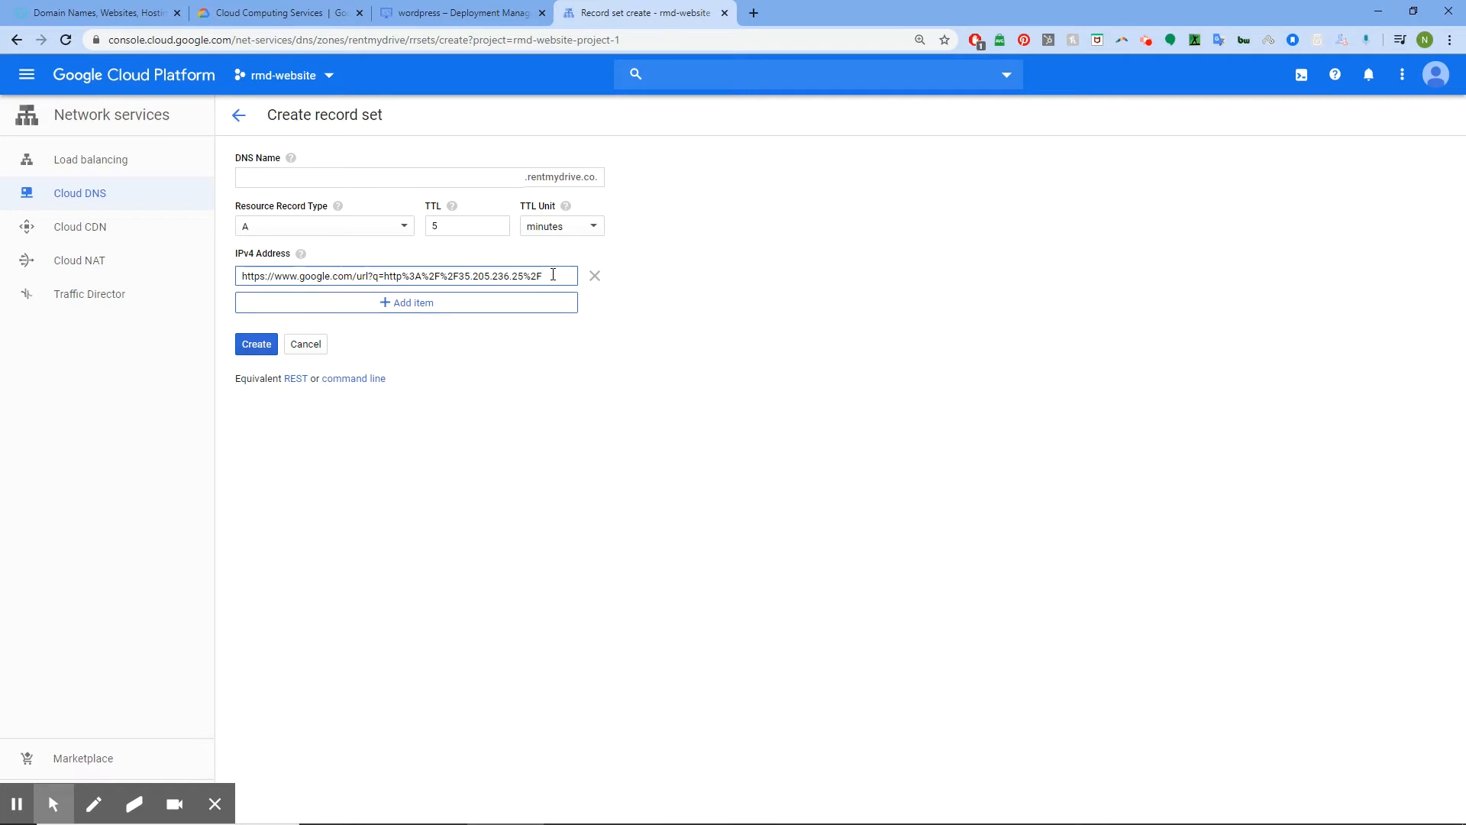
Replace the pasted URL with the site address again and trim it to 35.205.236.25
{"action": "left_click_drag", "start_coordinate": [530, 275], "coordinate": [236, 275]}
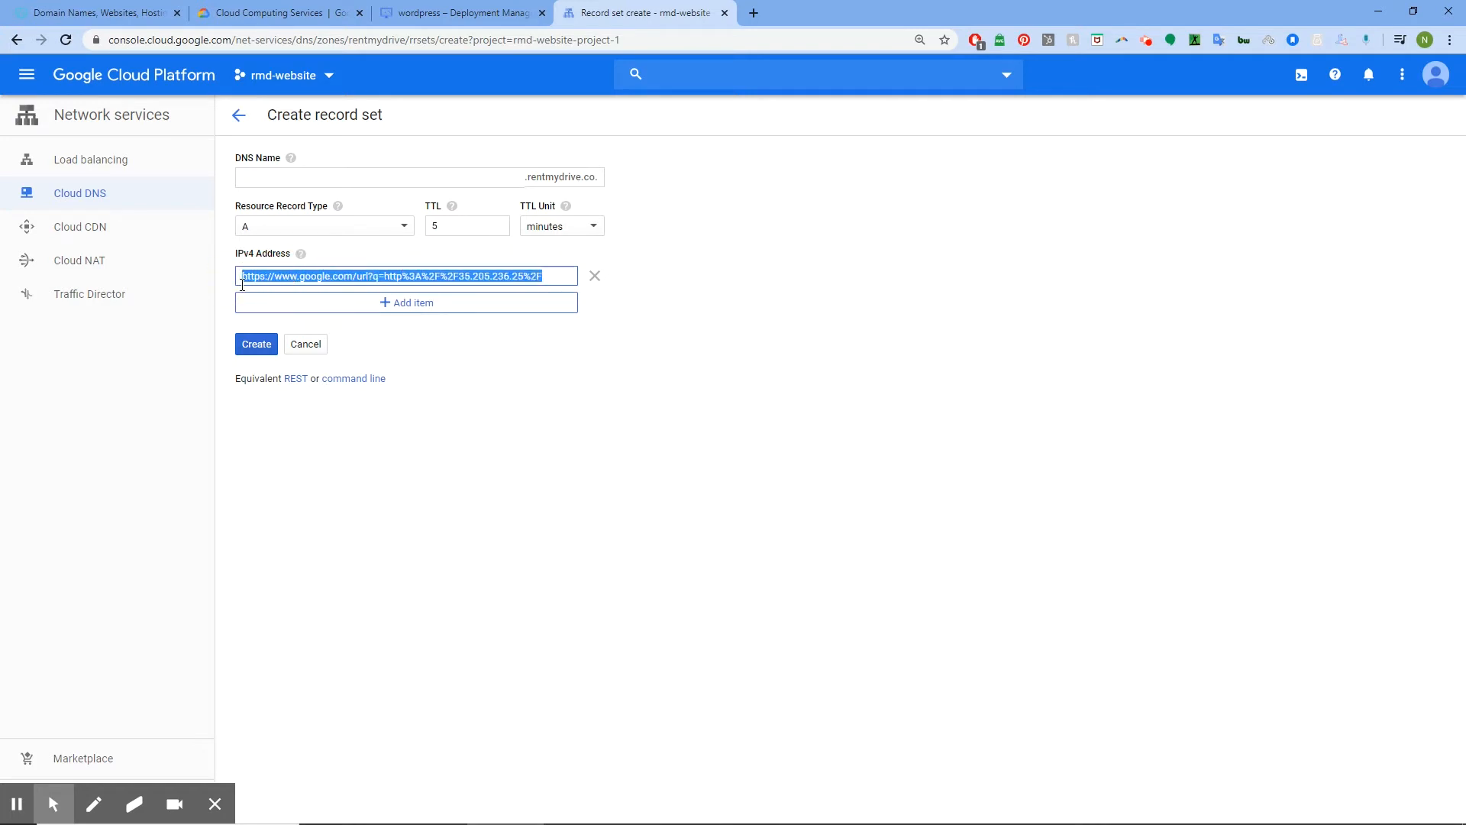
{"action": "key", "text": "BackSpace"}
{"action": "left_click", "coordinate": [491, 8]}
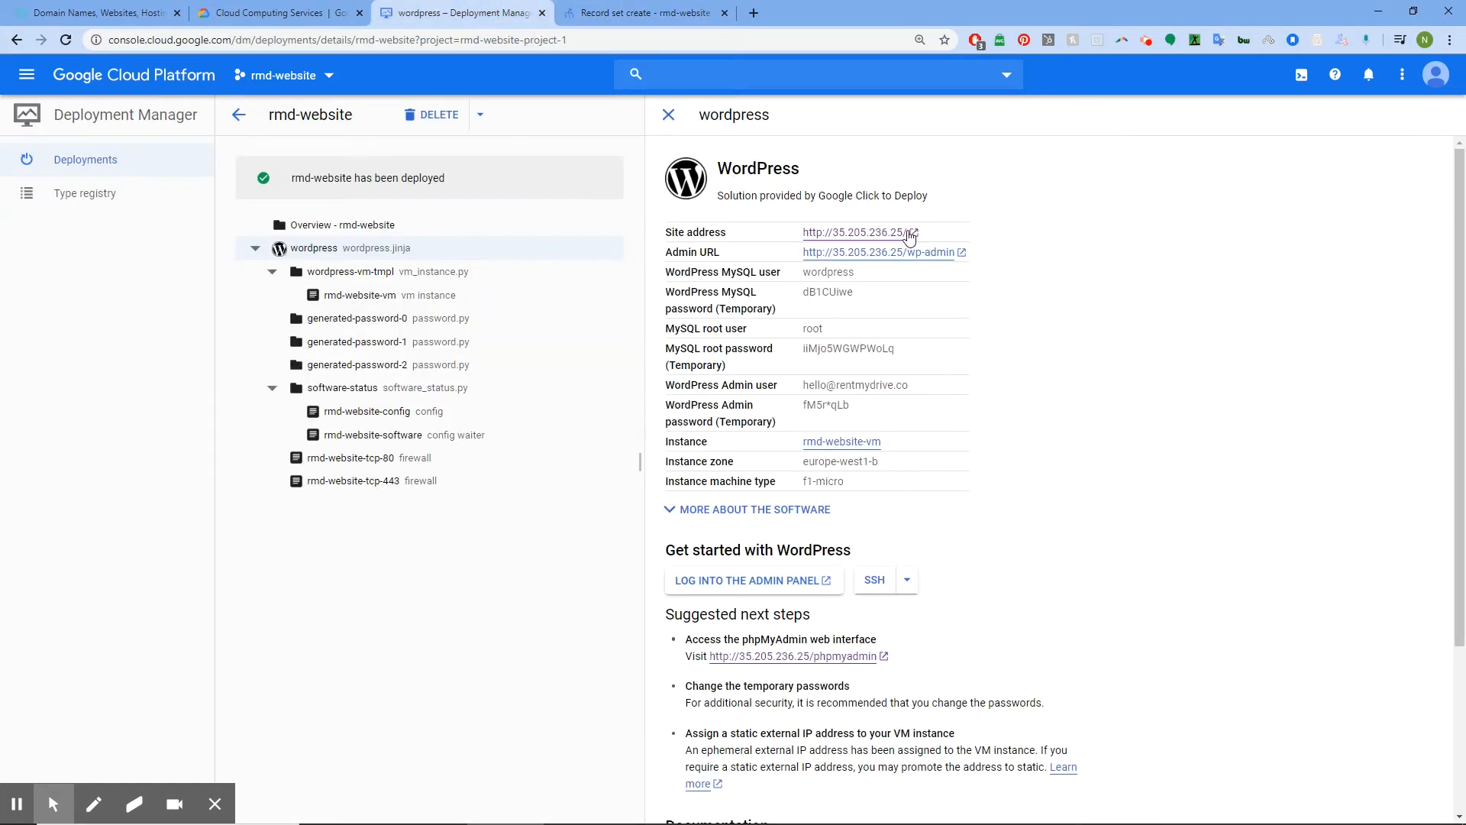
{"action": "right_click", "coordinate": [872, 232]}
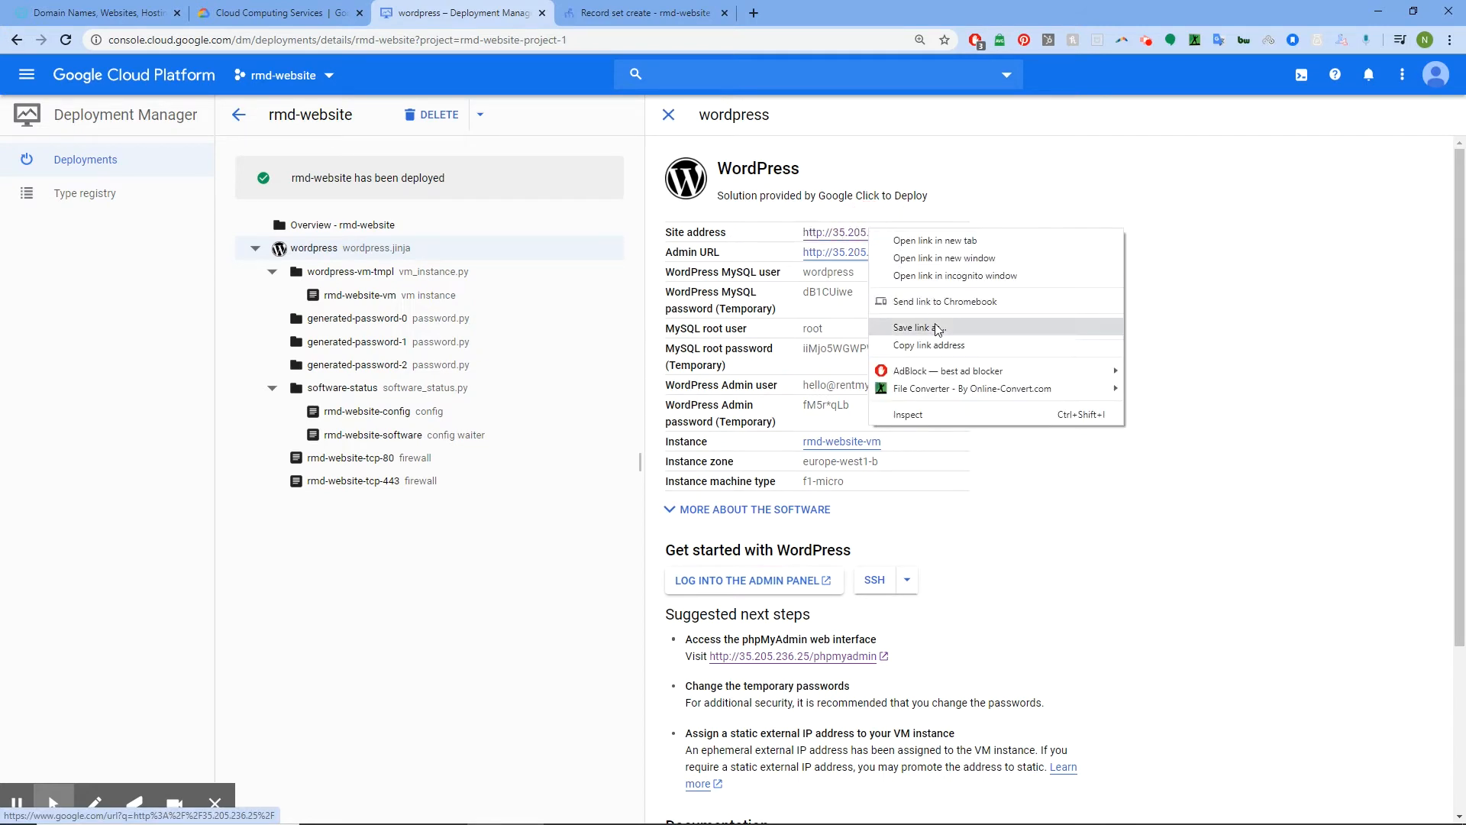
{"action": "left_click", "coordinate": [937, 345]}
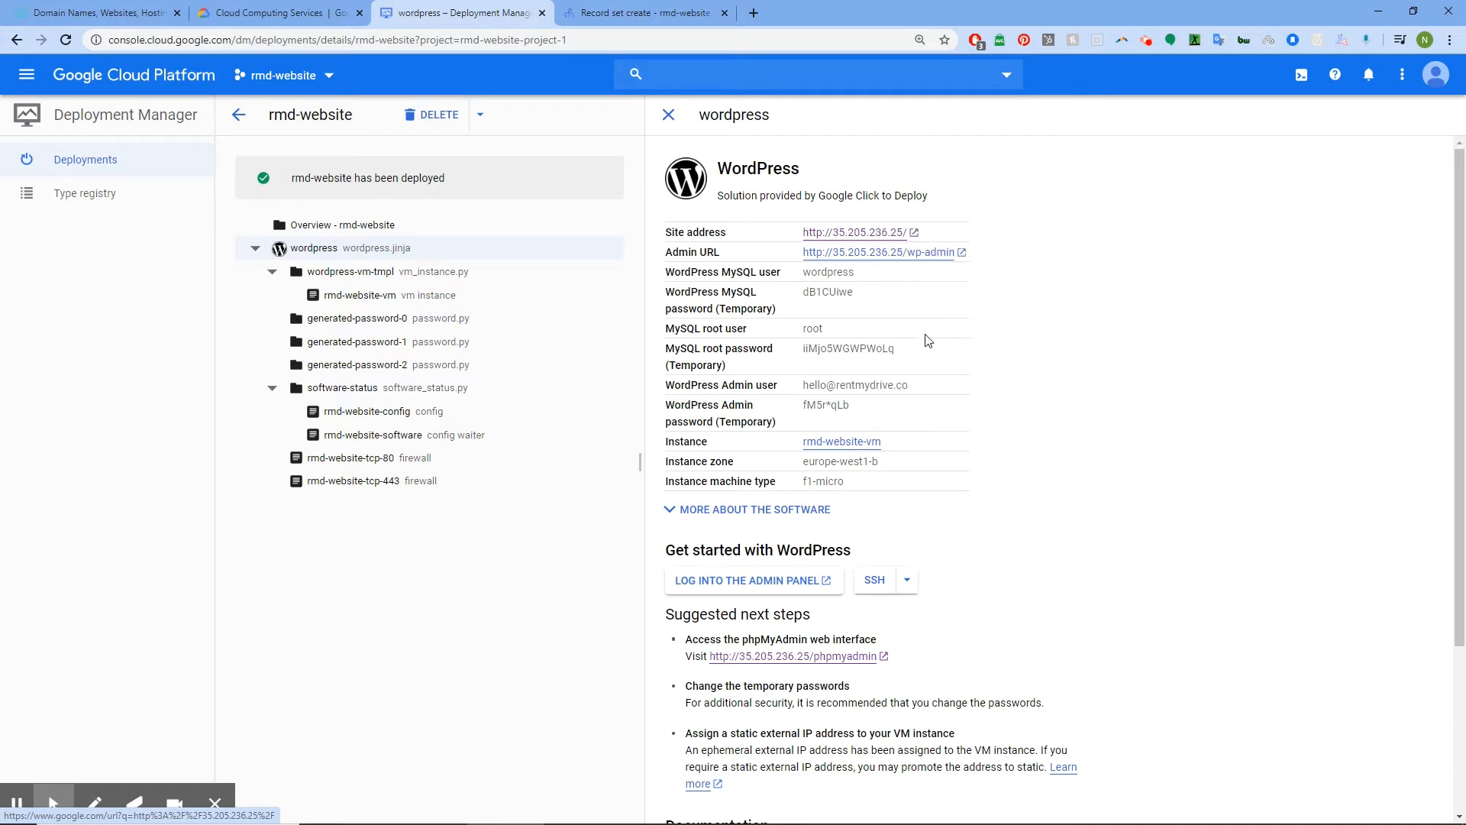
{"action": "left_click", "coordinate": [621, 11]}
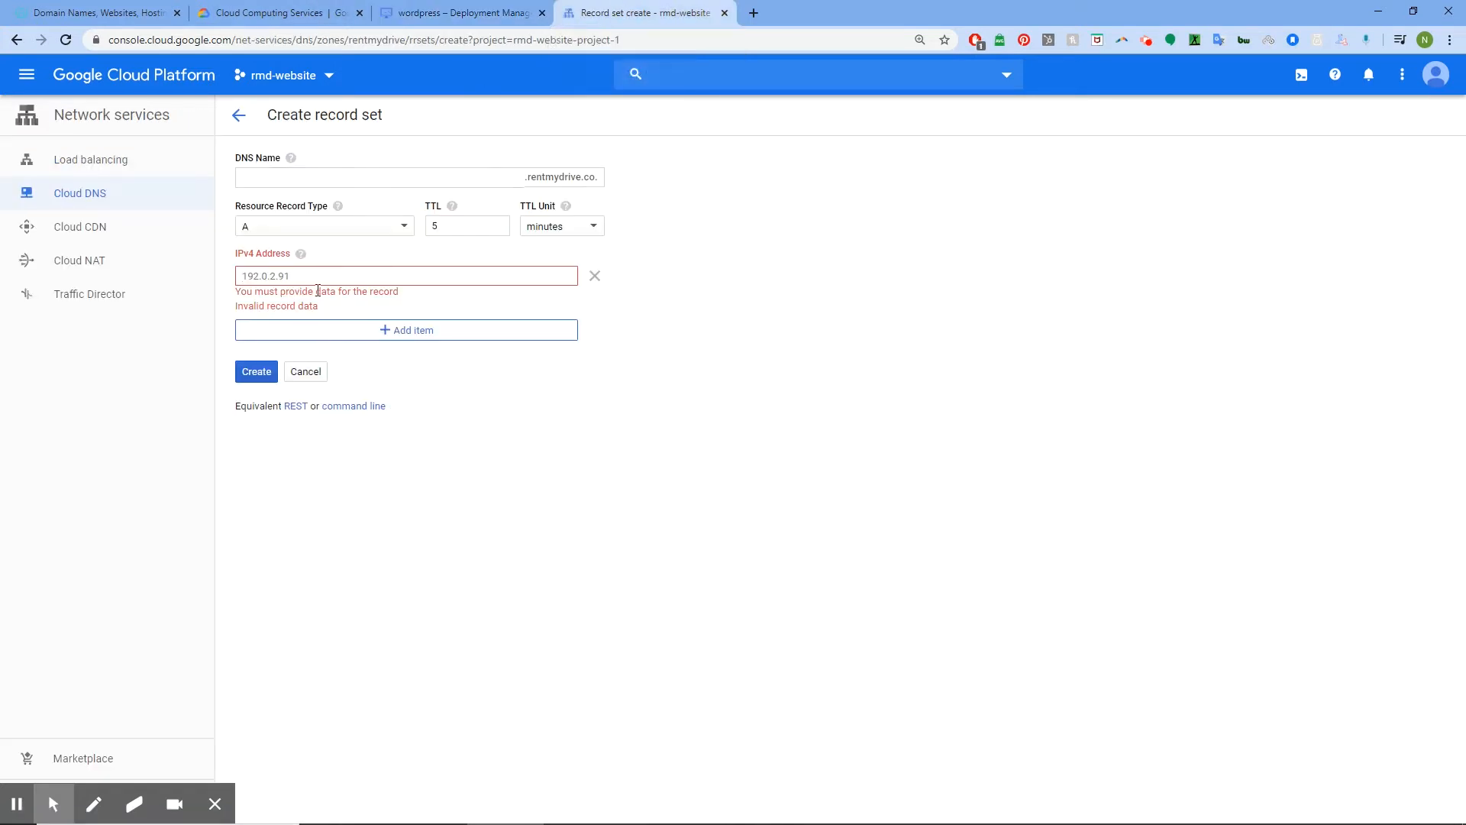
{"action": "key", "text": "ctrl+v"}
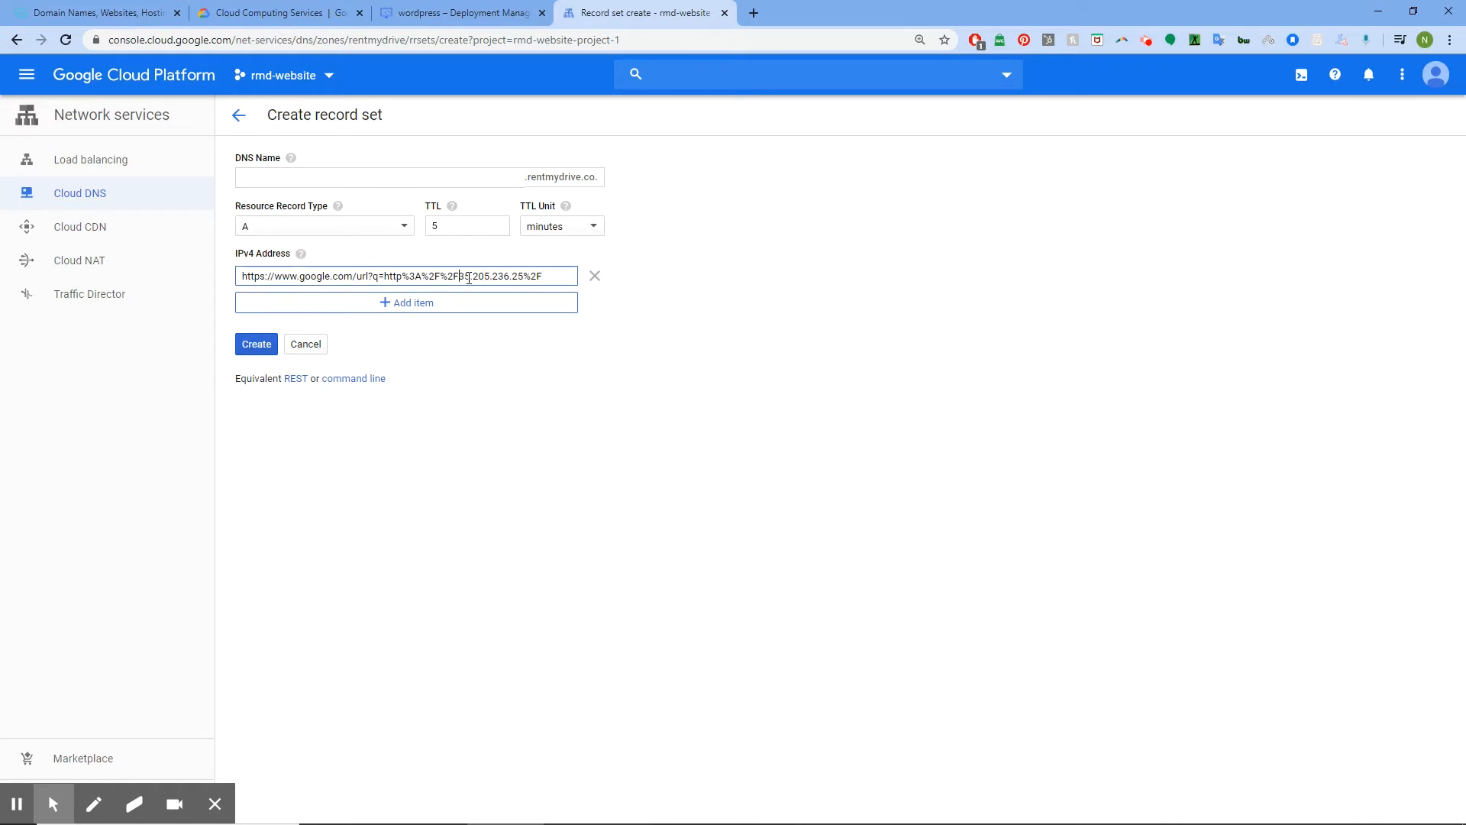
{"action": "key", "text": "BackSpace"}
{"action": "key", "text": "BackSpace"}
{"action": "key", "text": "BackSpace"}
{"action": "key", "text": "BackSpace"}
{"action": "key", "text": "BackSpace"}
{"action": "key", "text": "BackSpace"}
{"action": "key", "text": "BackSpace"}
{"action": "key", "text": "BackSpace"}
{"action": "key", "text": "BackSpace"}
{"action": "key", "text": "BackSpace"}
{"action": "key", "text": "BackSpace"}
{"action": "key", "text": "BackSpace"}
{"action": "key", "text": "BackSpace"}
{"action": "key", "text": "BackSpace"}
{"action": "key", "text": "BackSpace"}
{"action": "key", "text": "BackSpace"}
{"action": "key", "text": "BackSpace"}
{"action": "key", "text": "BackSpace"}
{"action": "key", "text": "BackSpace"}
{"action": "key", "text": "BackSpace"}
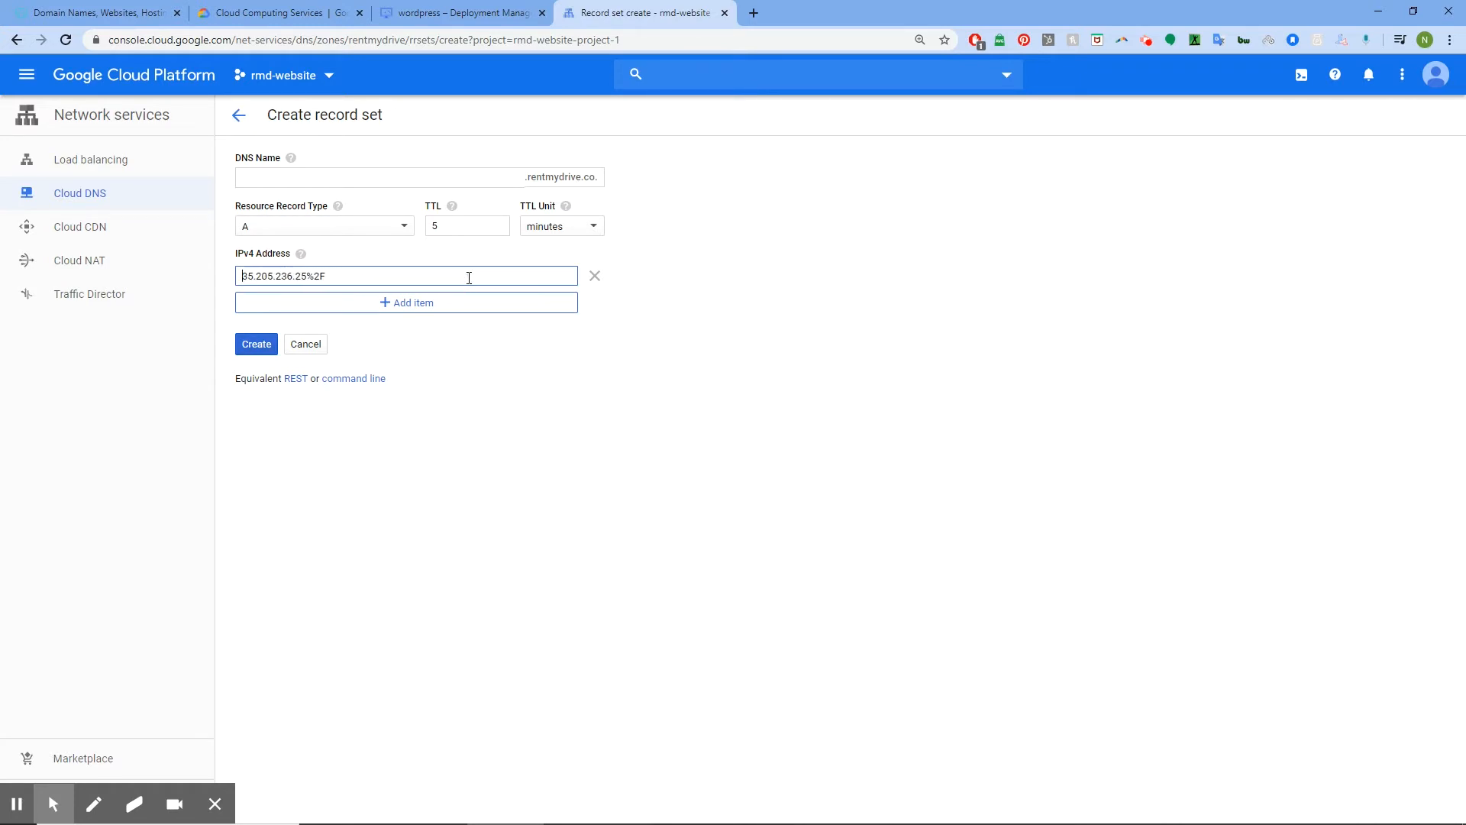
{"action": "left_click", "coordinate": [469, 277]}
Save the A record, then add a www CNAME record pointing to rentmydrive.co
{"action": "left_click", "coordinate": [257, 345]}
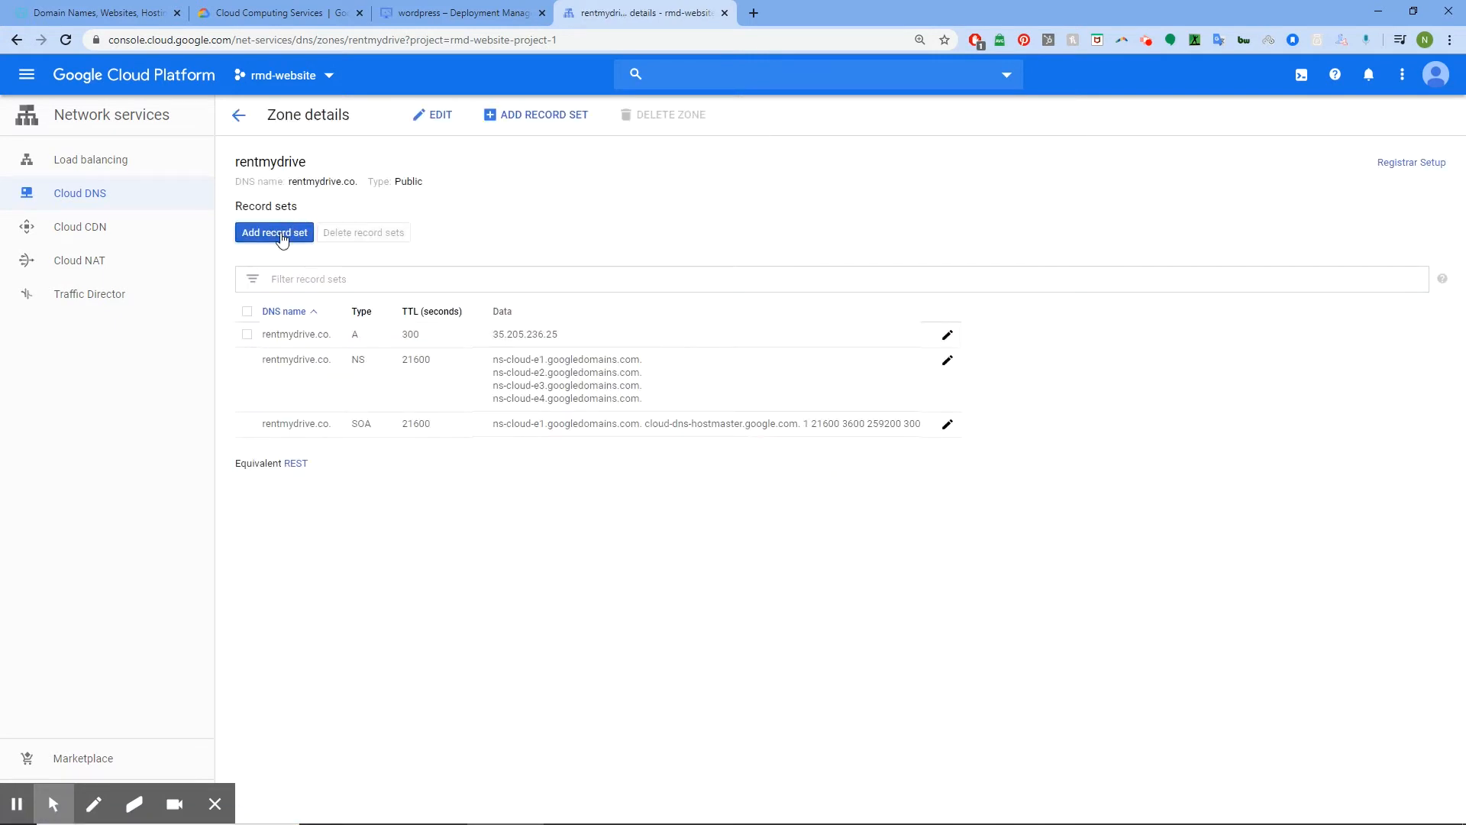
{"action": "left_click", "coordinate": [280, 234]}
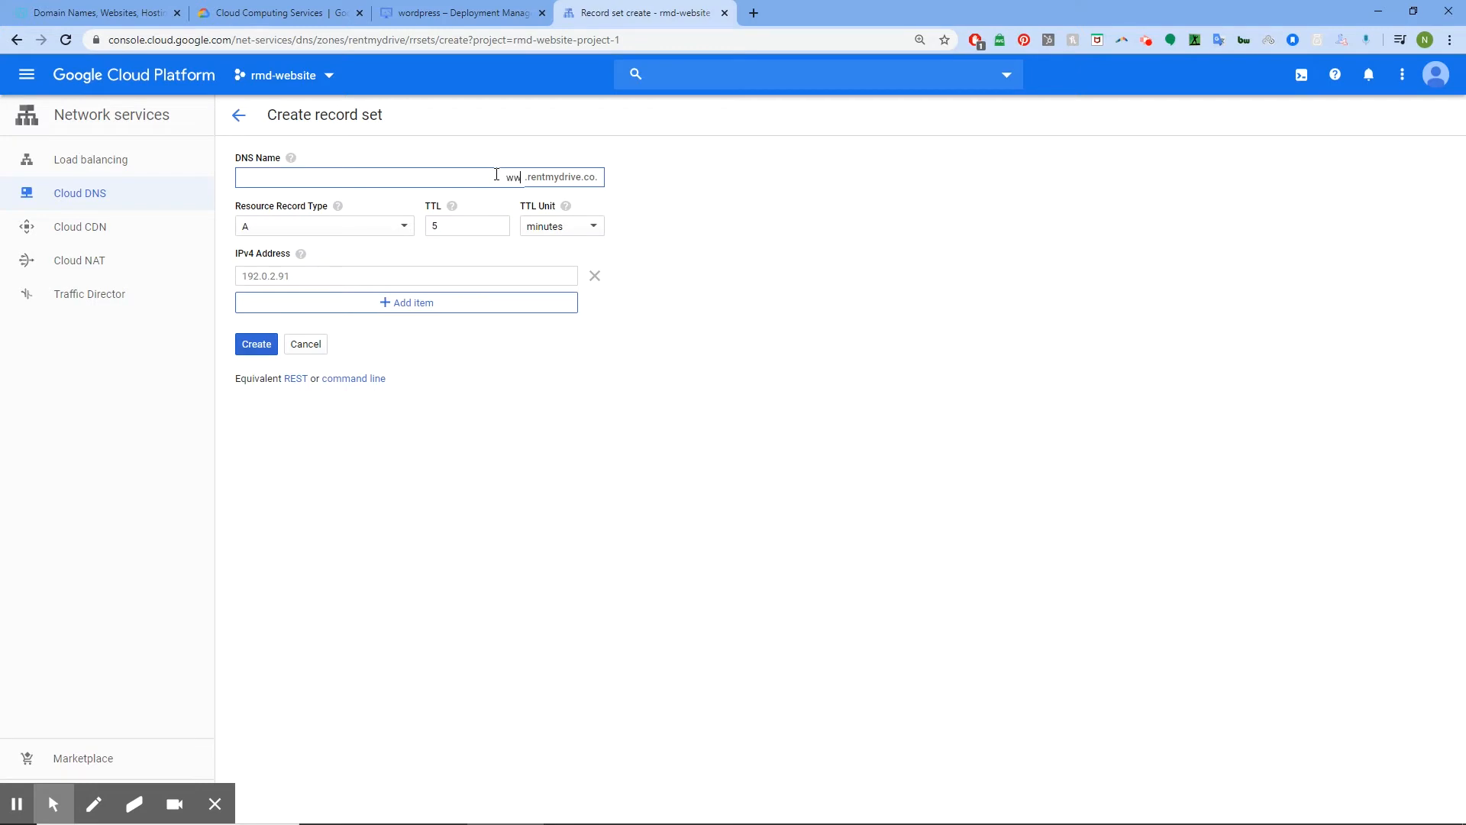
{"action": "left_click", "coordinate": [403, 226]}
{"action": "left_click", "coordinate": [304, 288]}
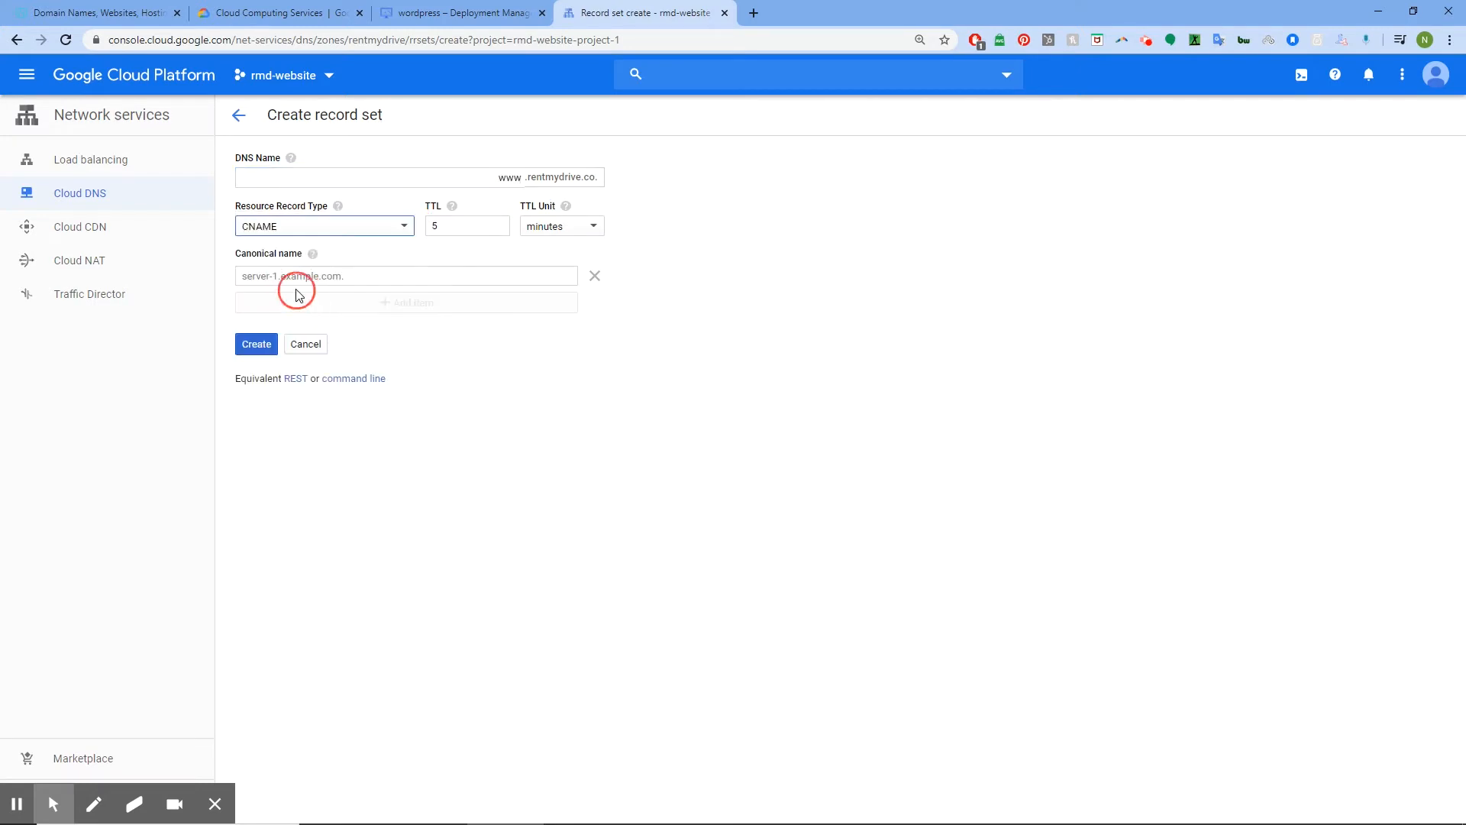
{"action": "left_click", "coordinate": [360, 275]}
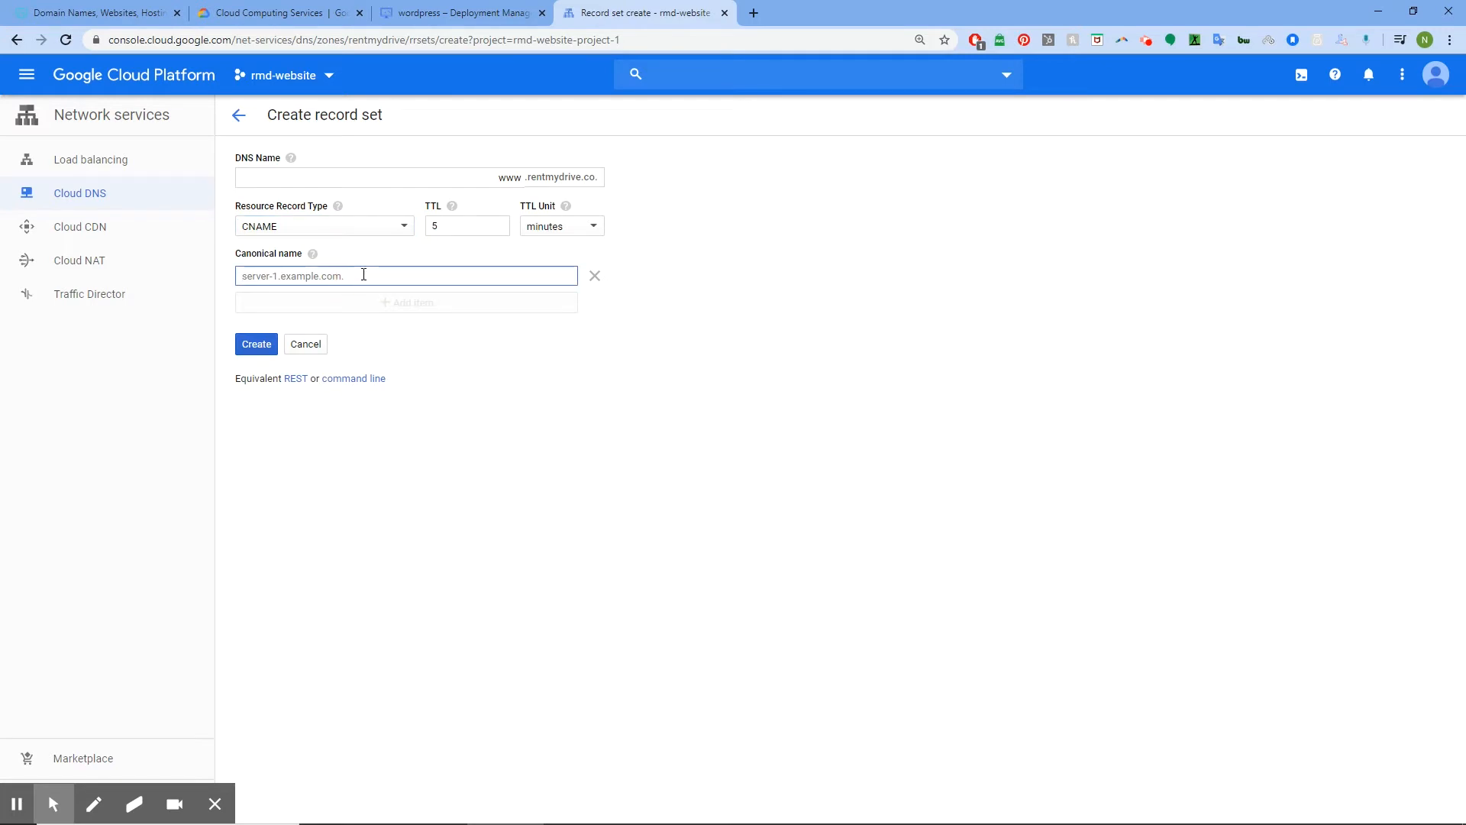
{"action": "type", "text": "rentmydrive.co"}
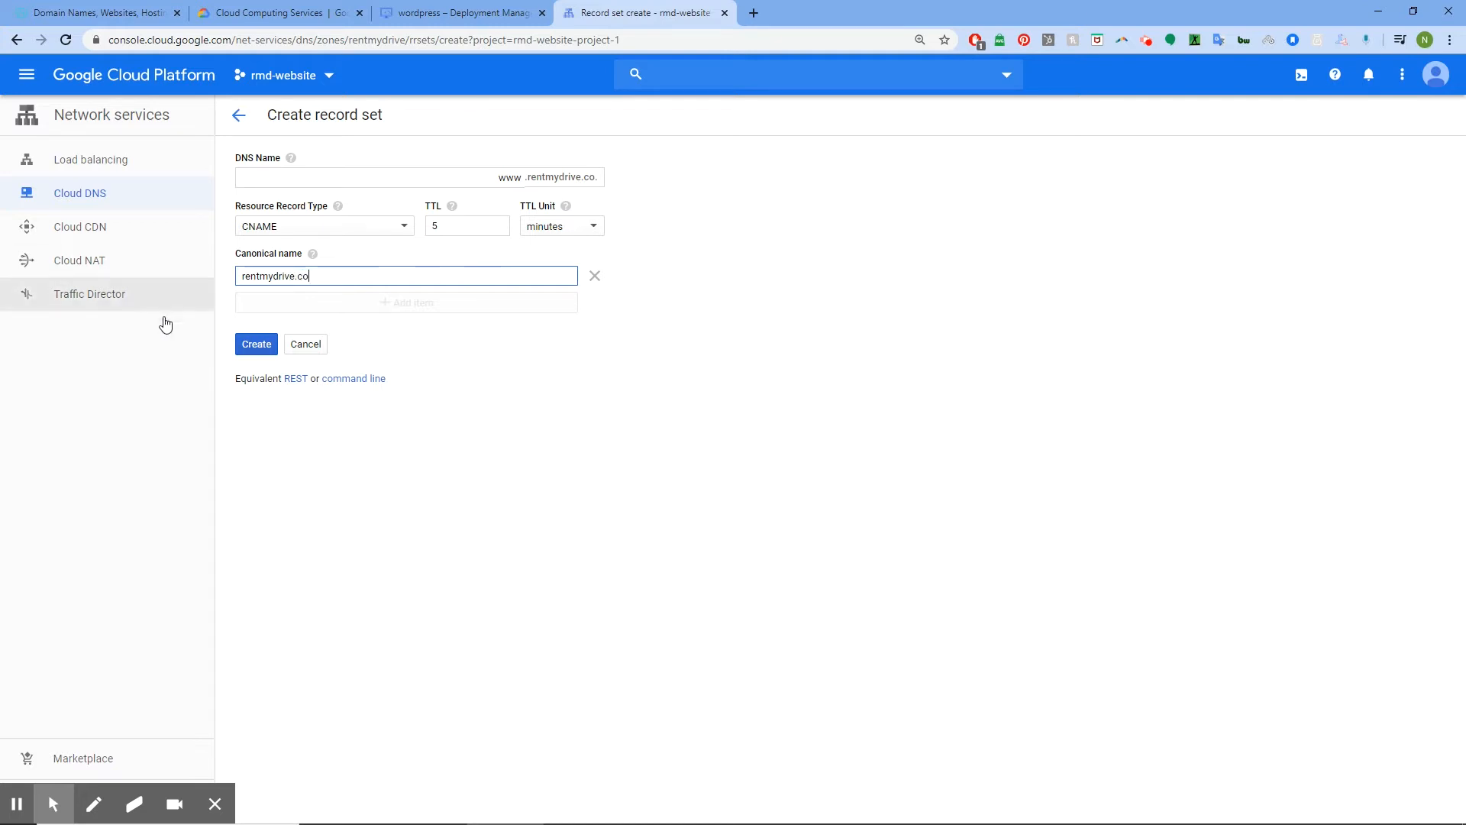
{"action": "left_click", "coordinate": [269, 345]}
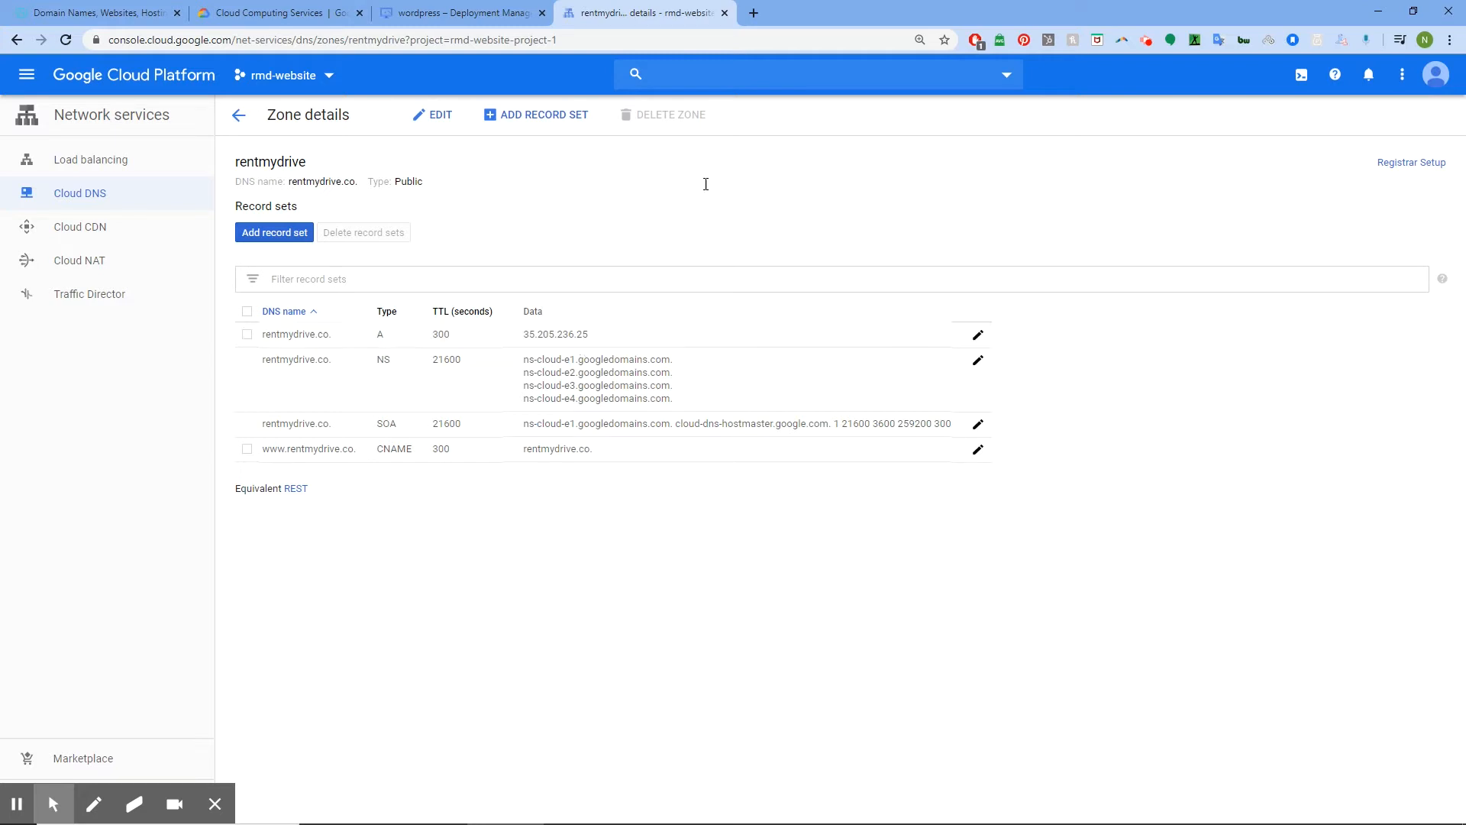
Test rentmydrive.co through the KProxy web proxy, then replace that tab with a blank one
{"action": "left_click", "coordinate": [753, 14]}
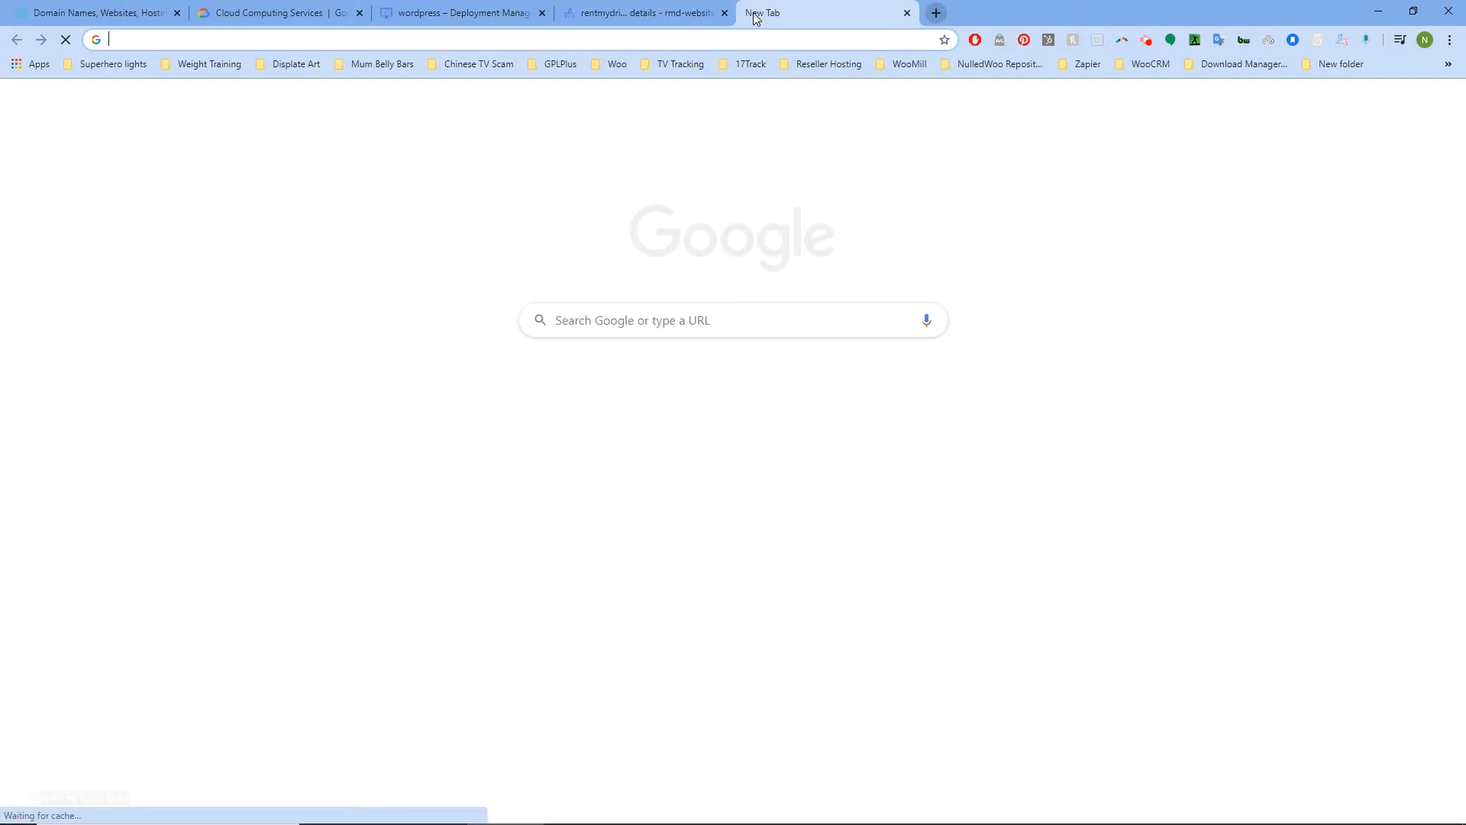
{"action": "type", "text": "kp"}
{"action": "key", "text": "Return"}
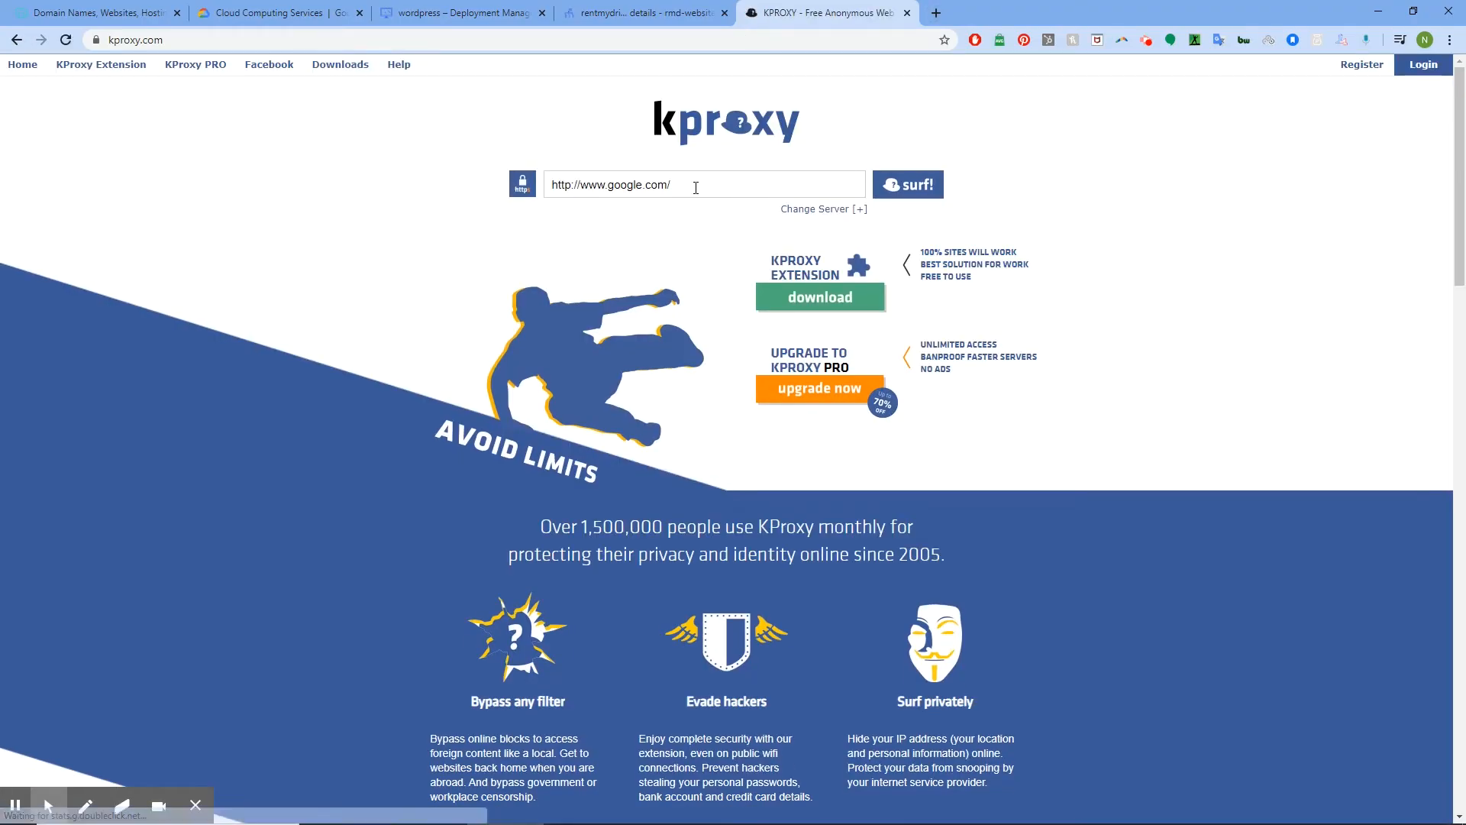
{"action": "left_click", "coordinate": [699, 184]}
{"action": "type", "text": "rentmydr"}
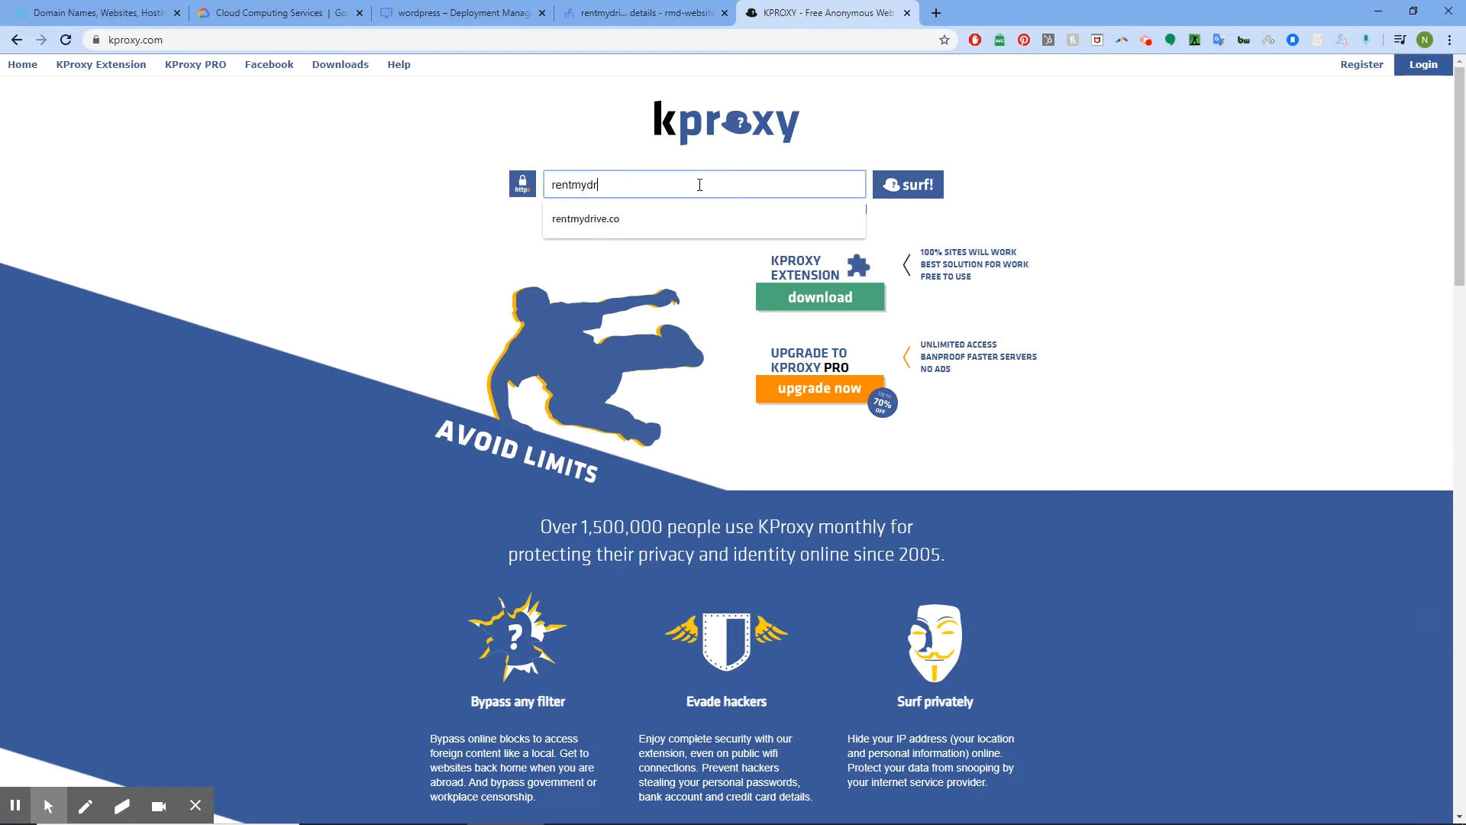
{"action": "type", "text": "ive.co"}
{"action": "left_click", "coordinate": [923, 191]}
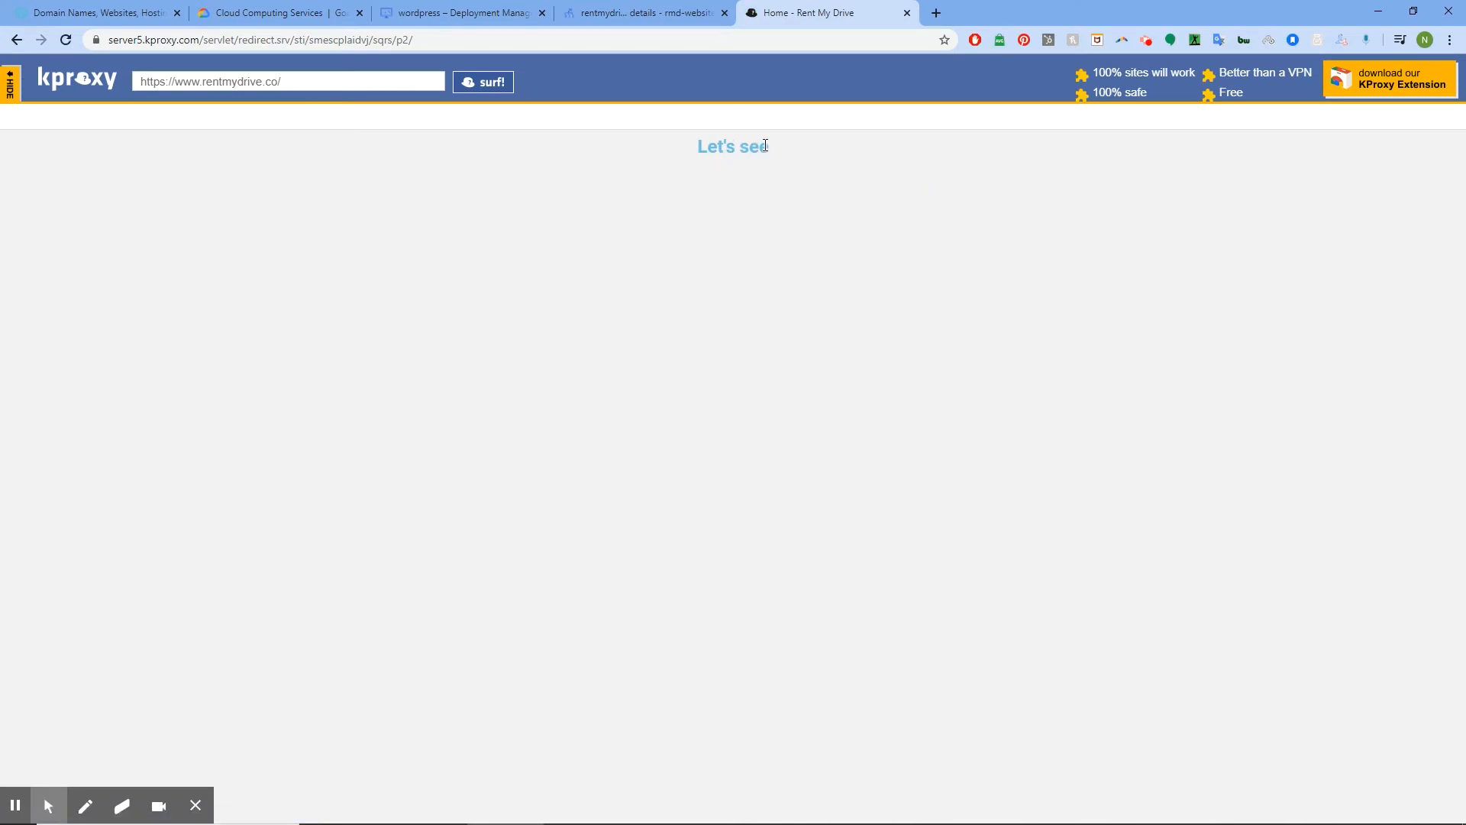
{"action": "left_click", "coordinate": [908, 14]}
{"action": "left_click", "coordinate": [754, 13]}
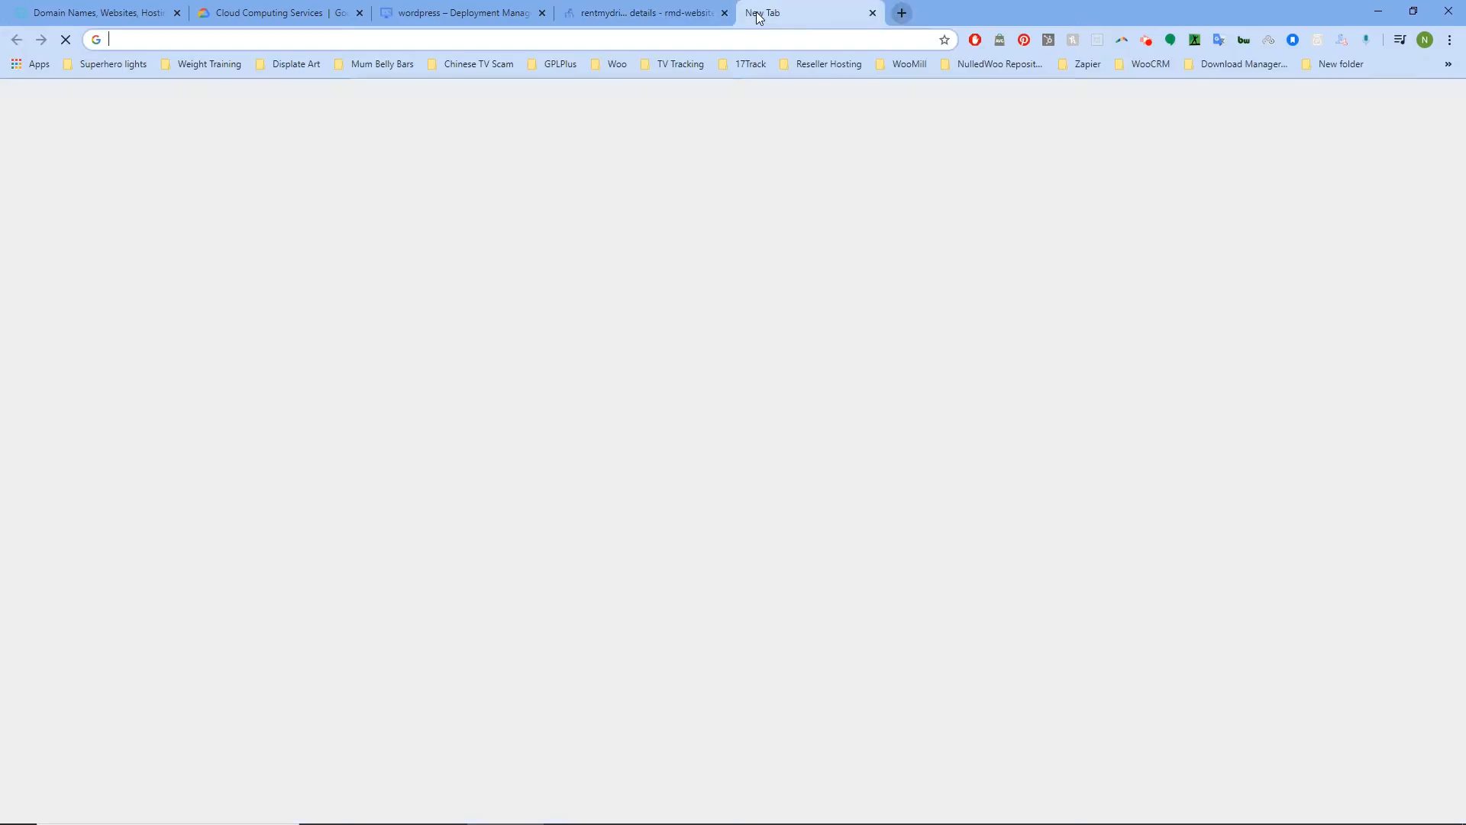
Go to hidemyass.com and open its Web Proxy tool
{"action": "type", "text": "hidemyass.com"}
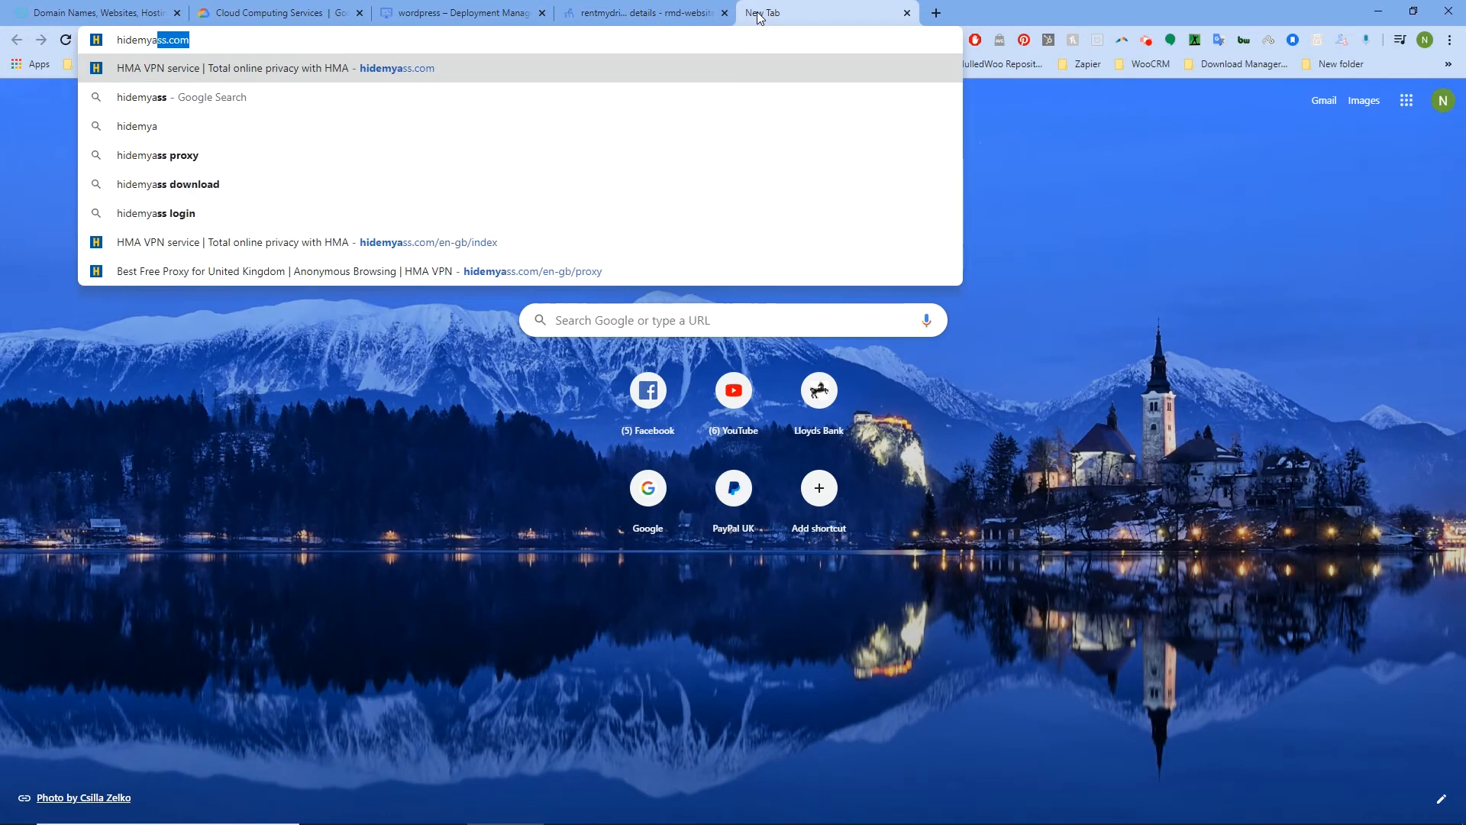
{"action": "key", "text": "Return"}
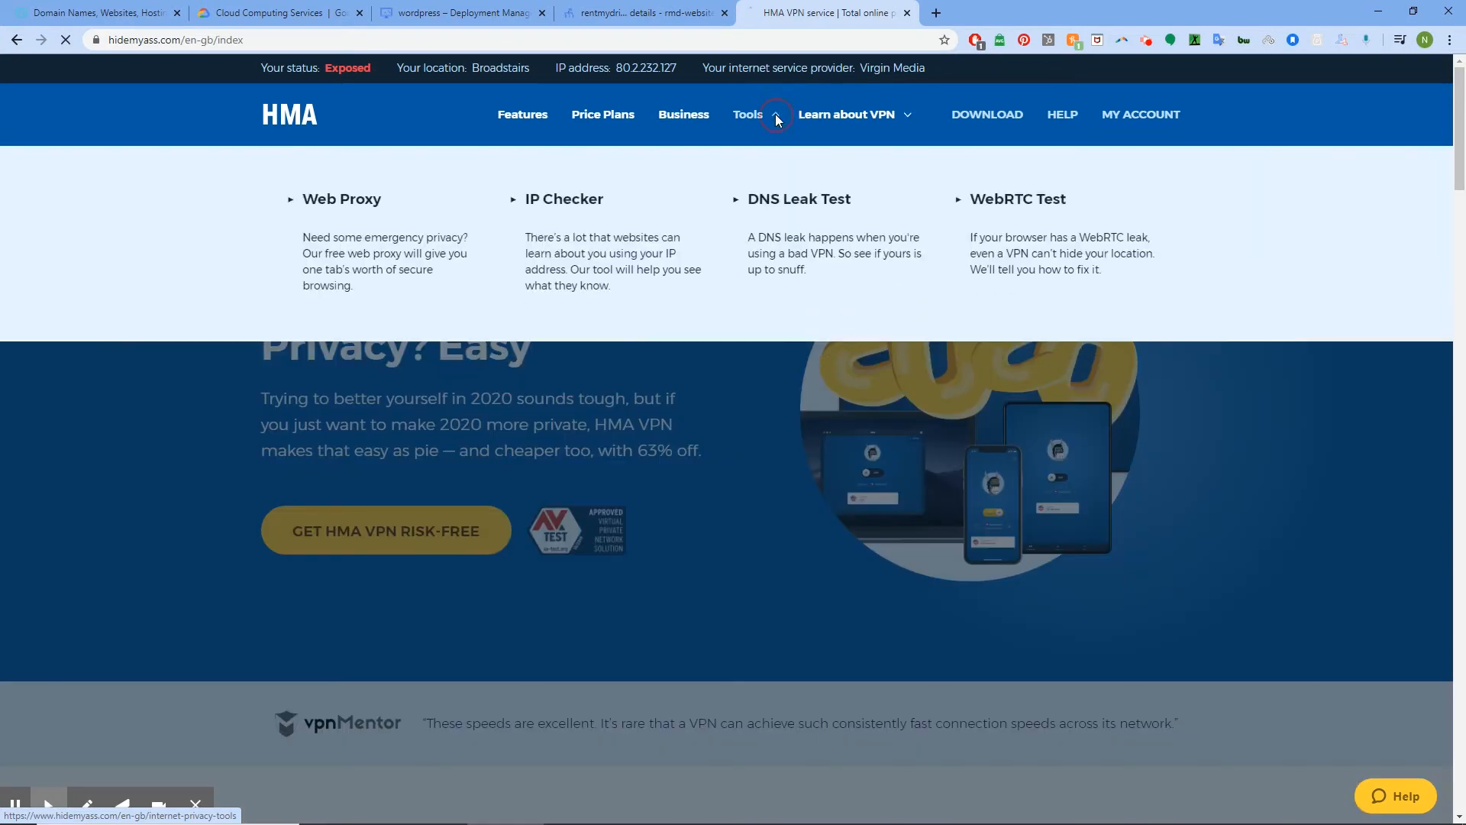
{"action": "left_click", "coordinate": [775, 114]}
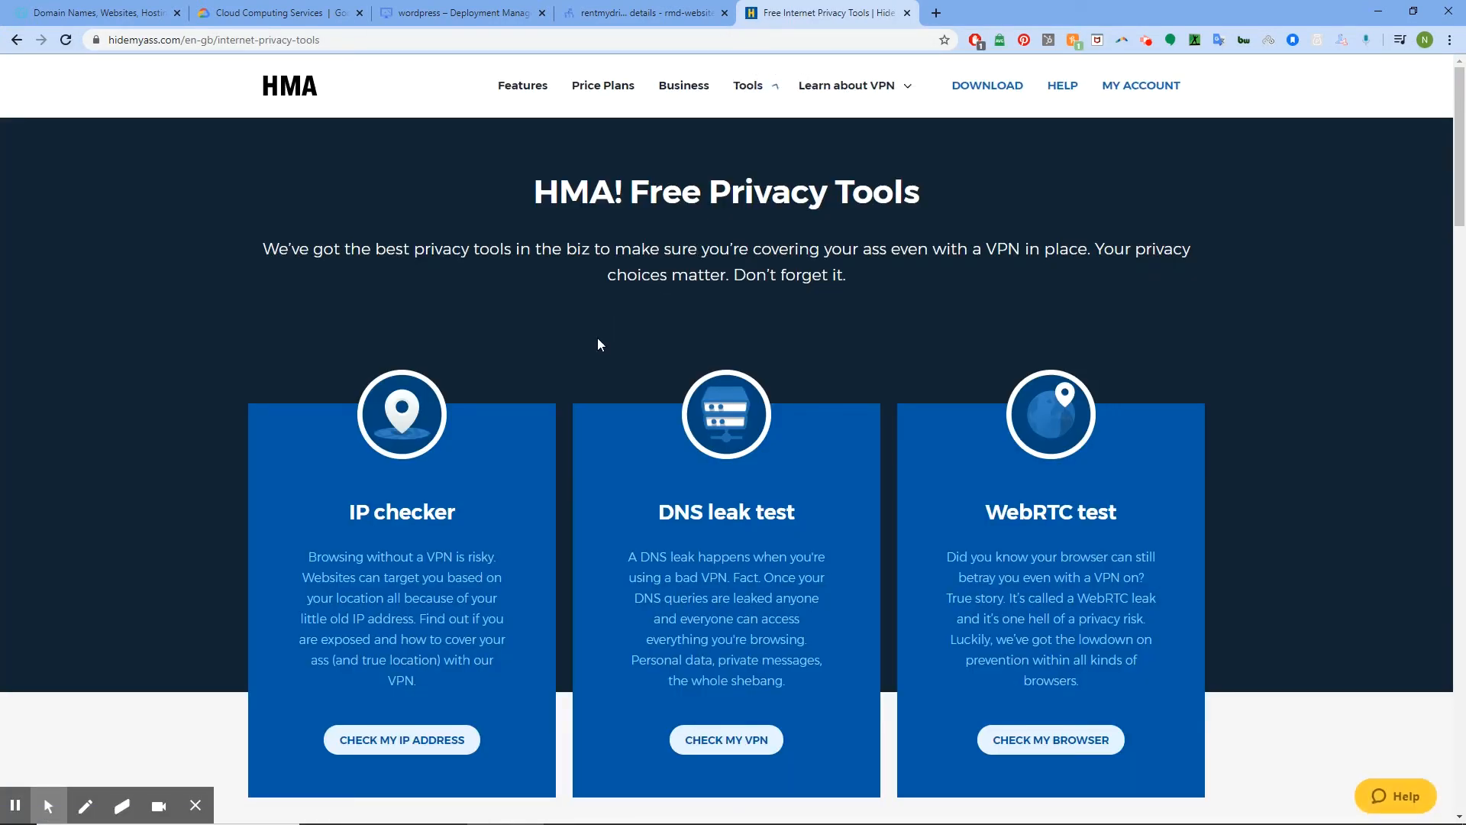
{"action": "scroll", "coordinate": [597, 338], "scroll_direction": "down", "scroll_amount": 7}
{"action": "scroll", "coordinate": [598, 327], "scroll_direction": "up", "scroll_amount": 7}
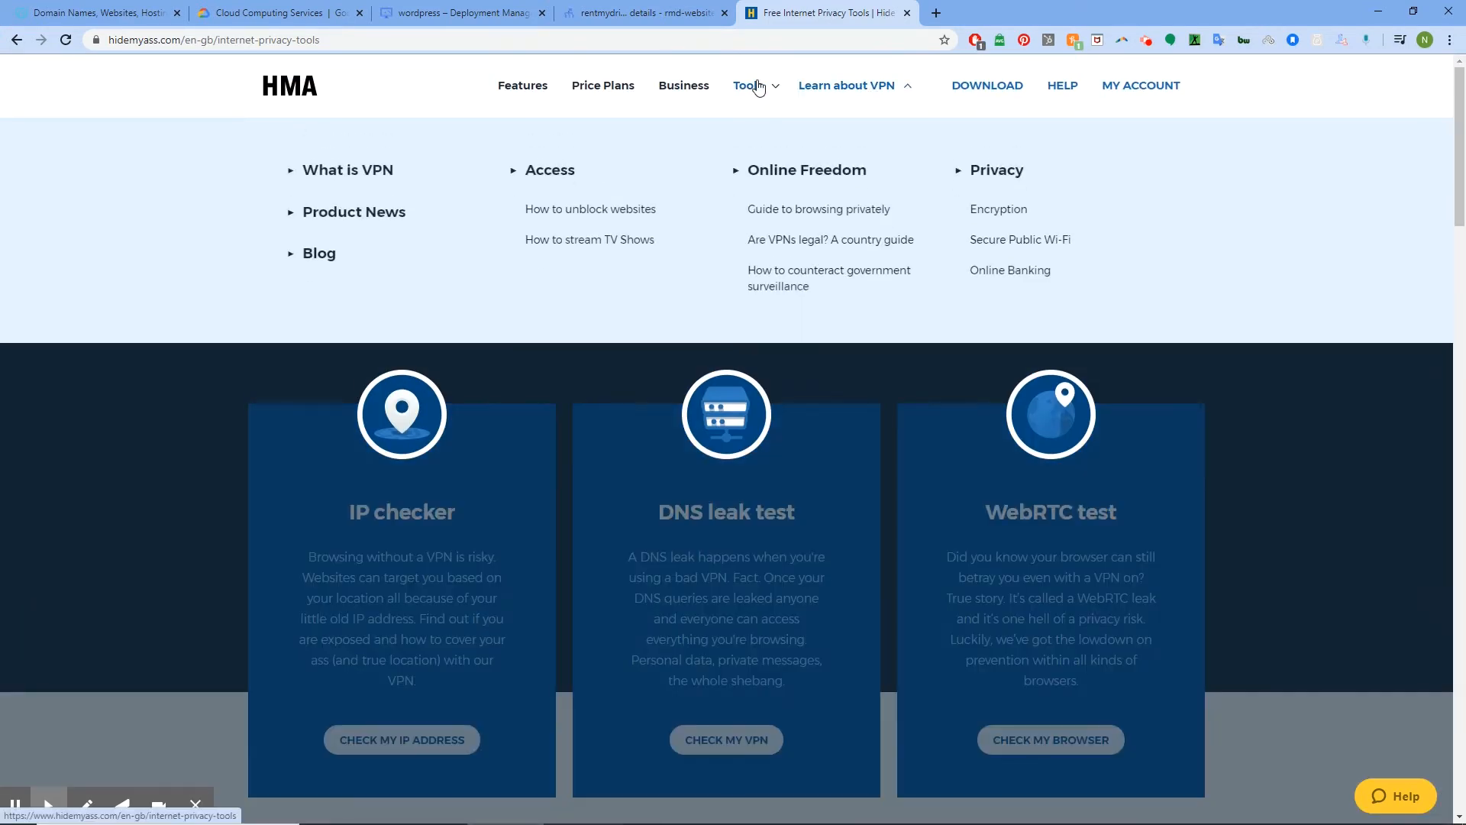
{"action": "mouse_move", "coordinate": [776, 92]}
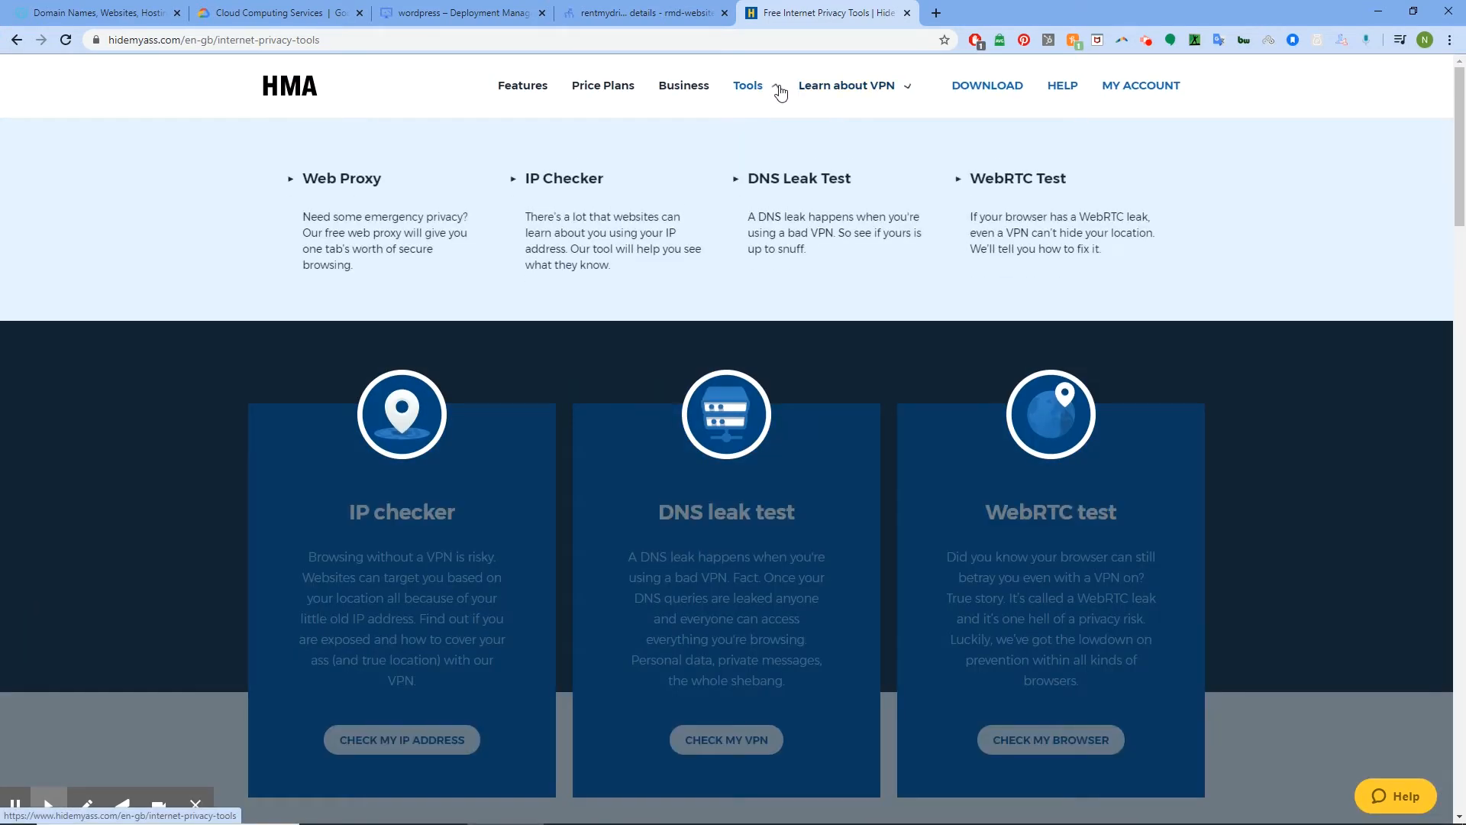
{"action": "left_click", "coordinate": [400, 224]}
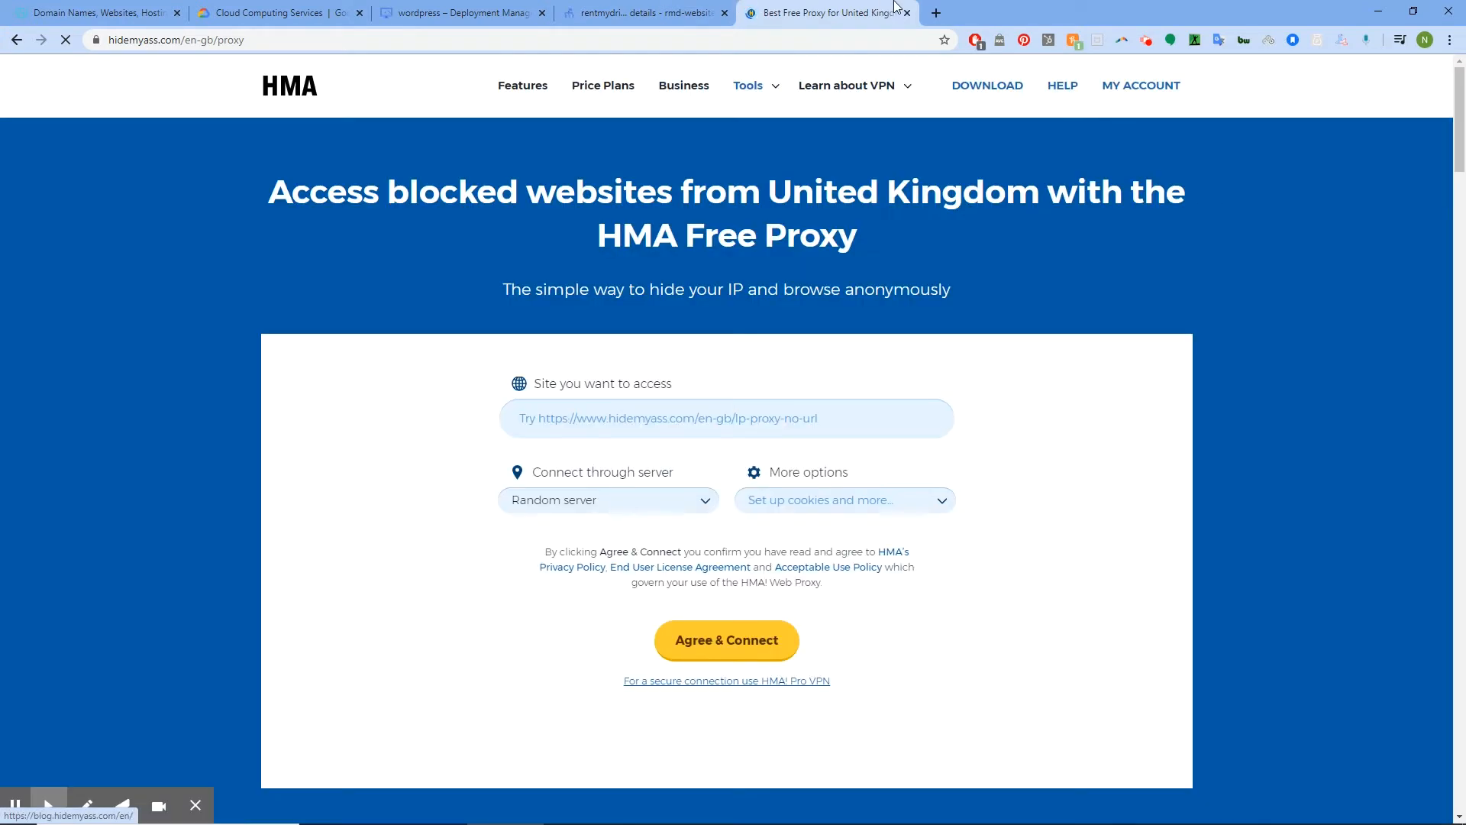
{"action": "left_click", "coordinate": [699, 420]}
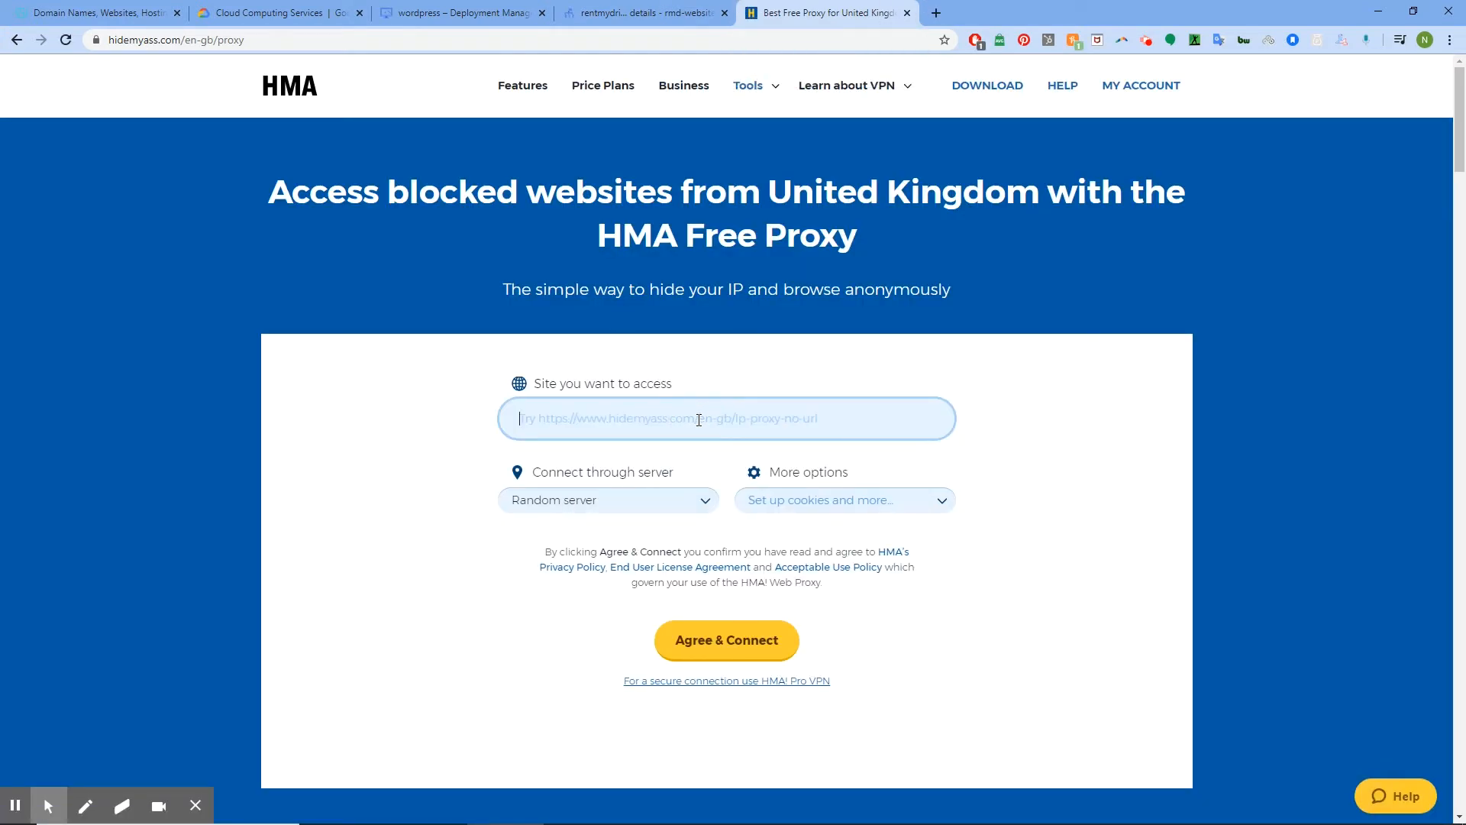
{"action": "type", "text": "https://rentmydrive.co"}
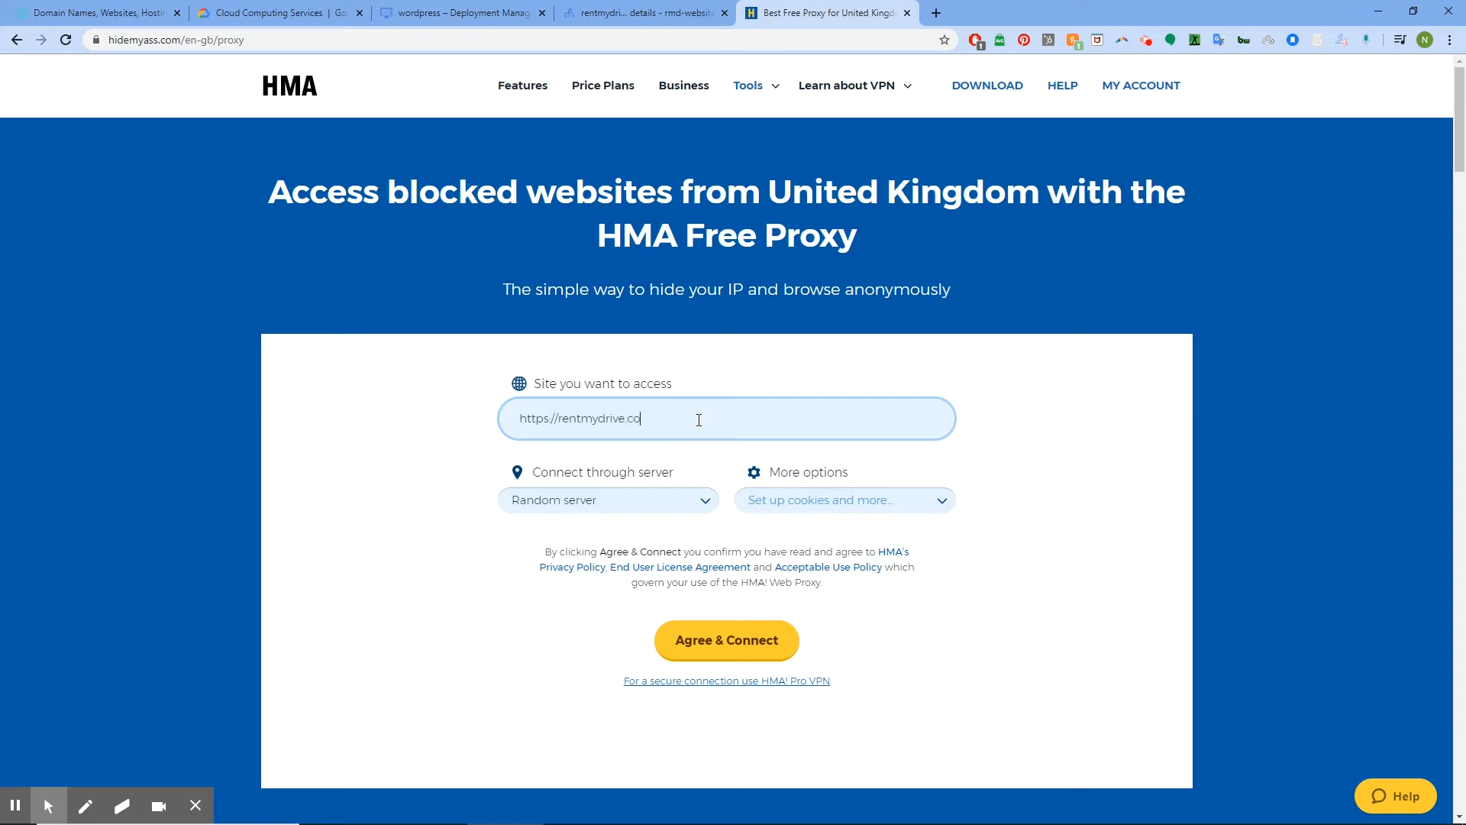
{"action": "left_click", "coordinate": [722, 641]}
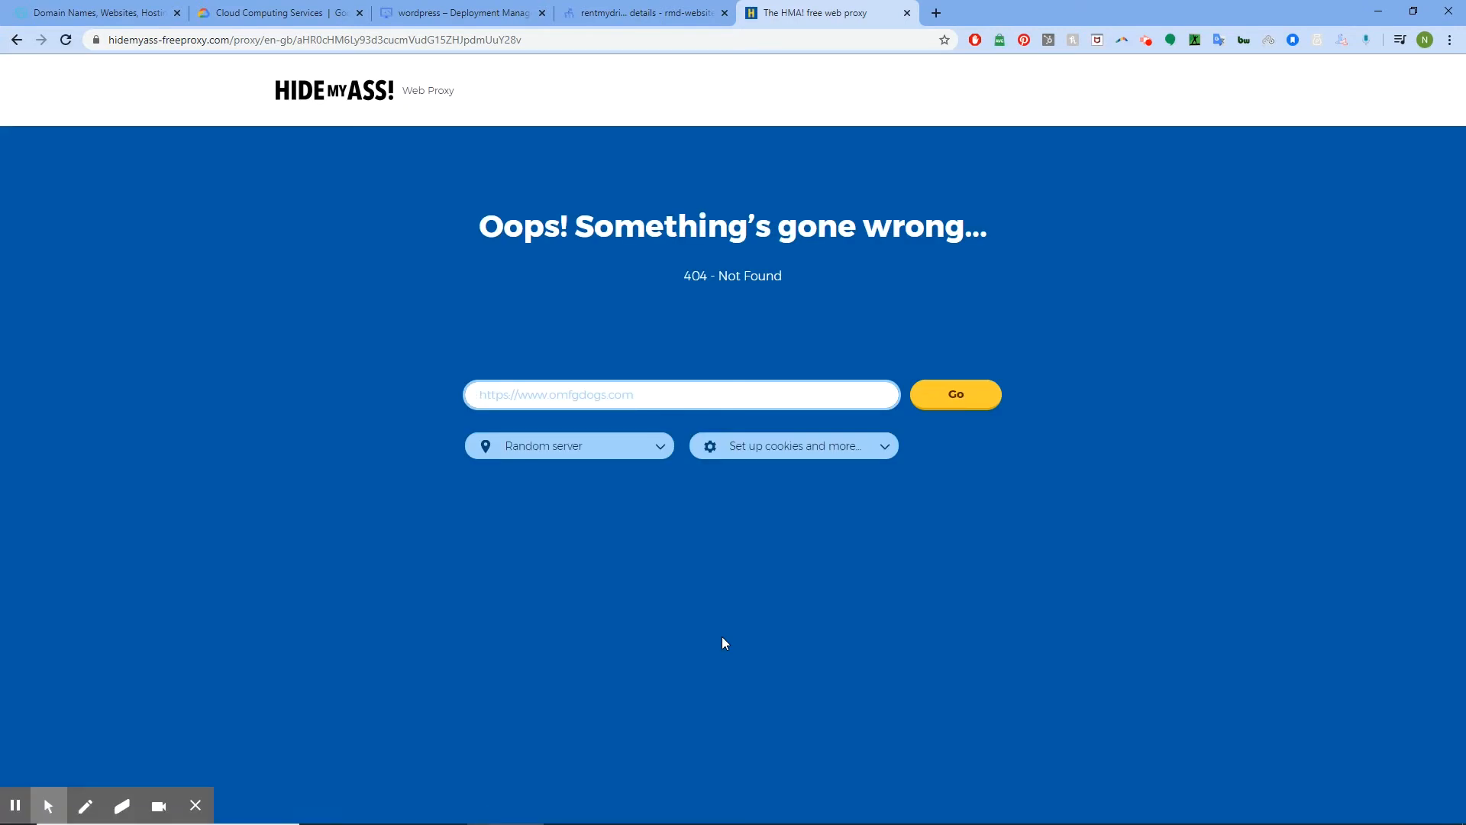
{"action": "left_click", "coordinate": [908, 13]}
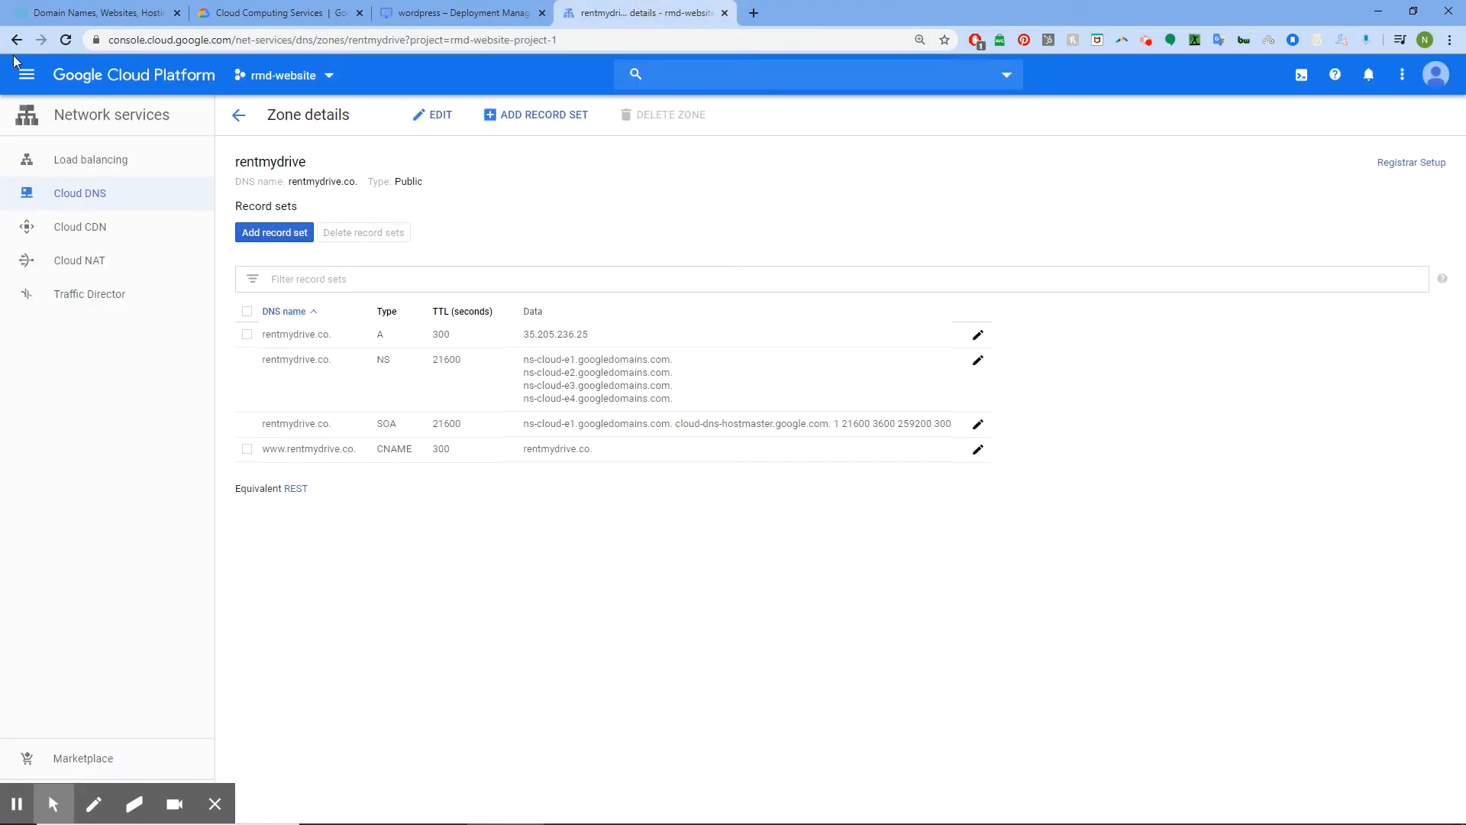
Open VPC network External IP addresses and review the deployment's suggested next steps
{"action": "left_click", "coordinate": [28, 74]}
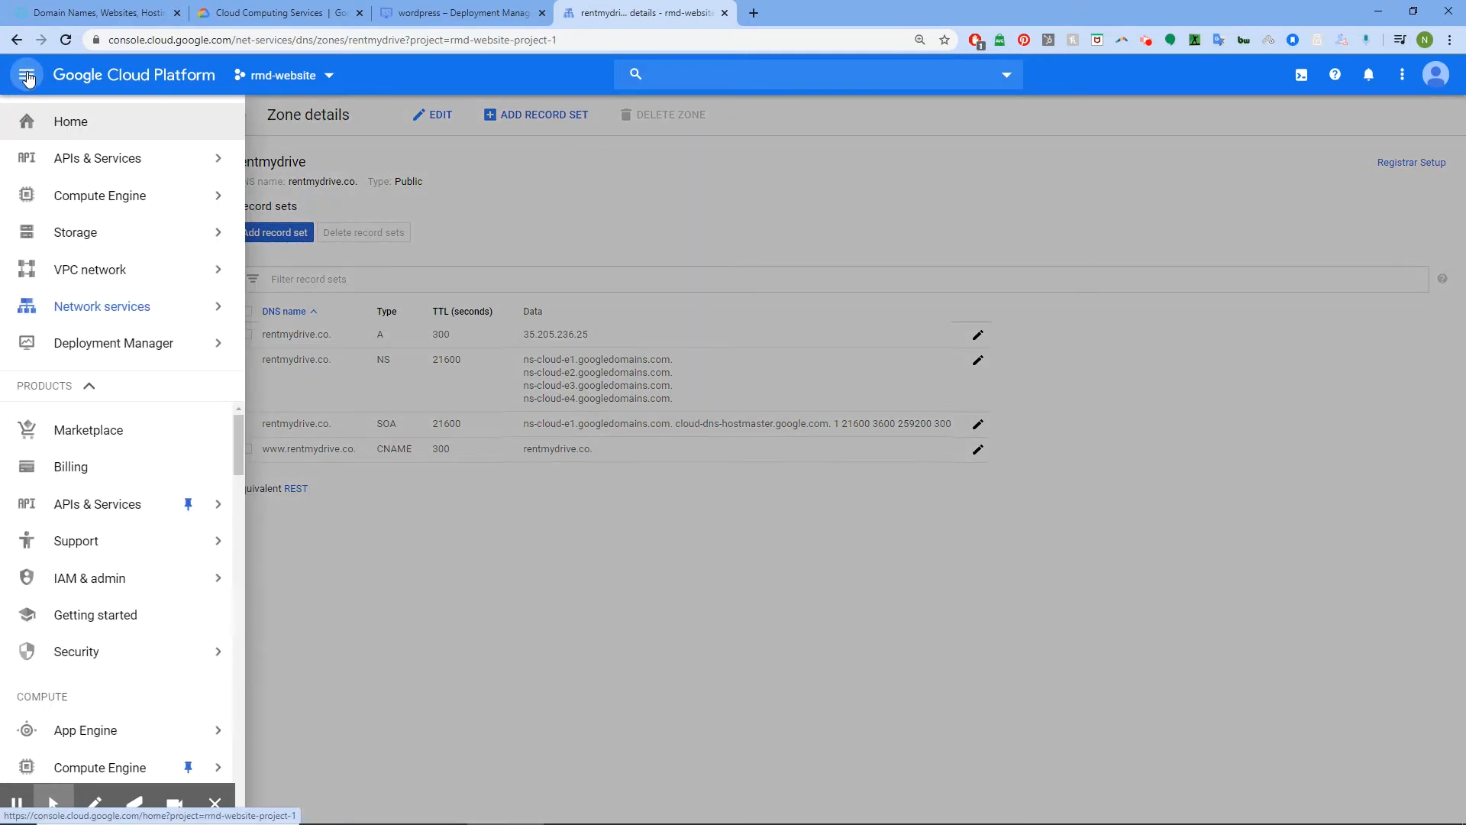
{"action": "mouse_move", "coordinate": [95, 277]}
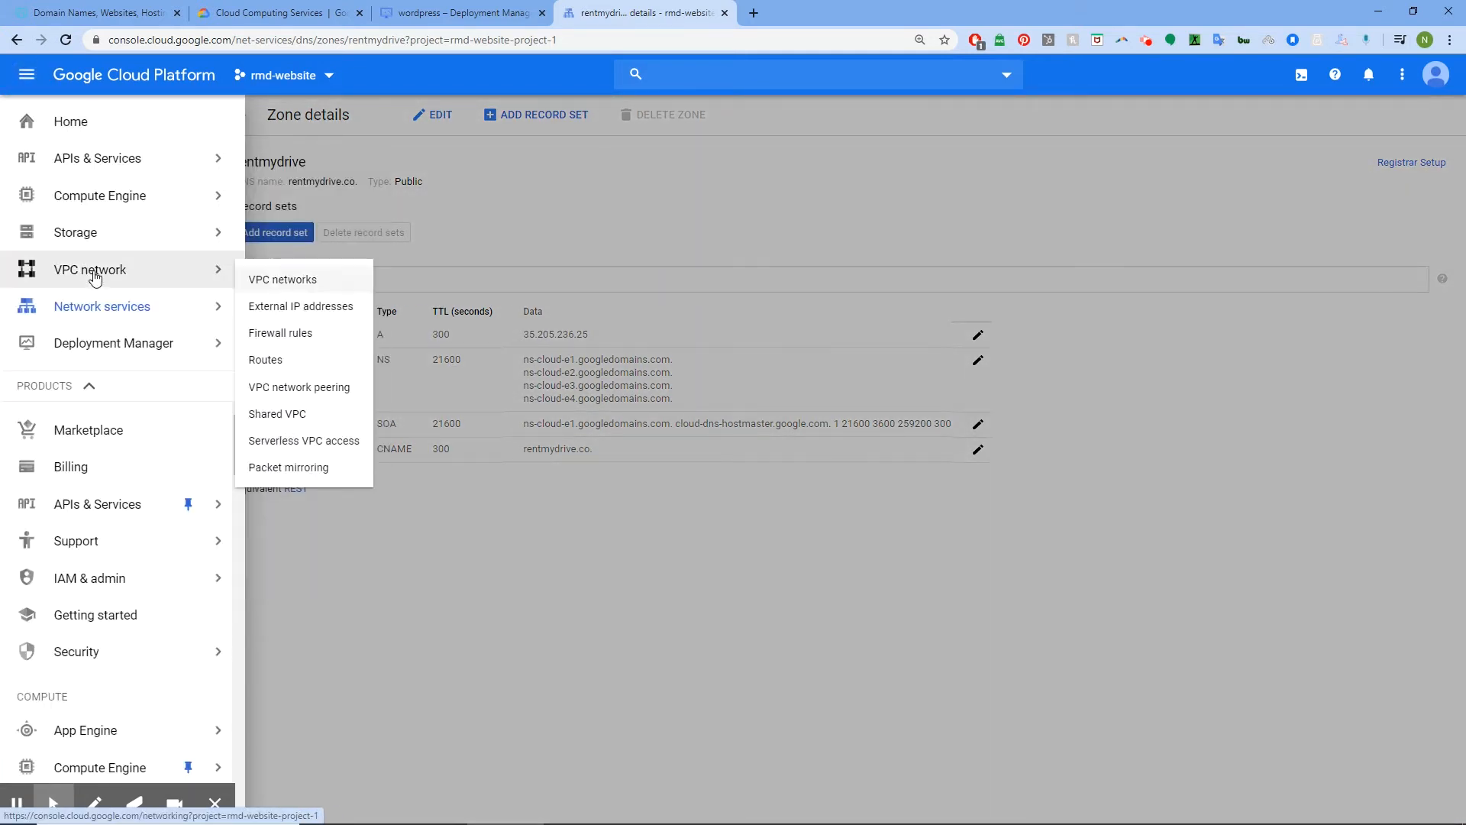
{"action": "left_click", "coordinate": [305, 308]}
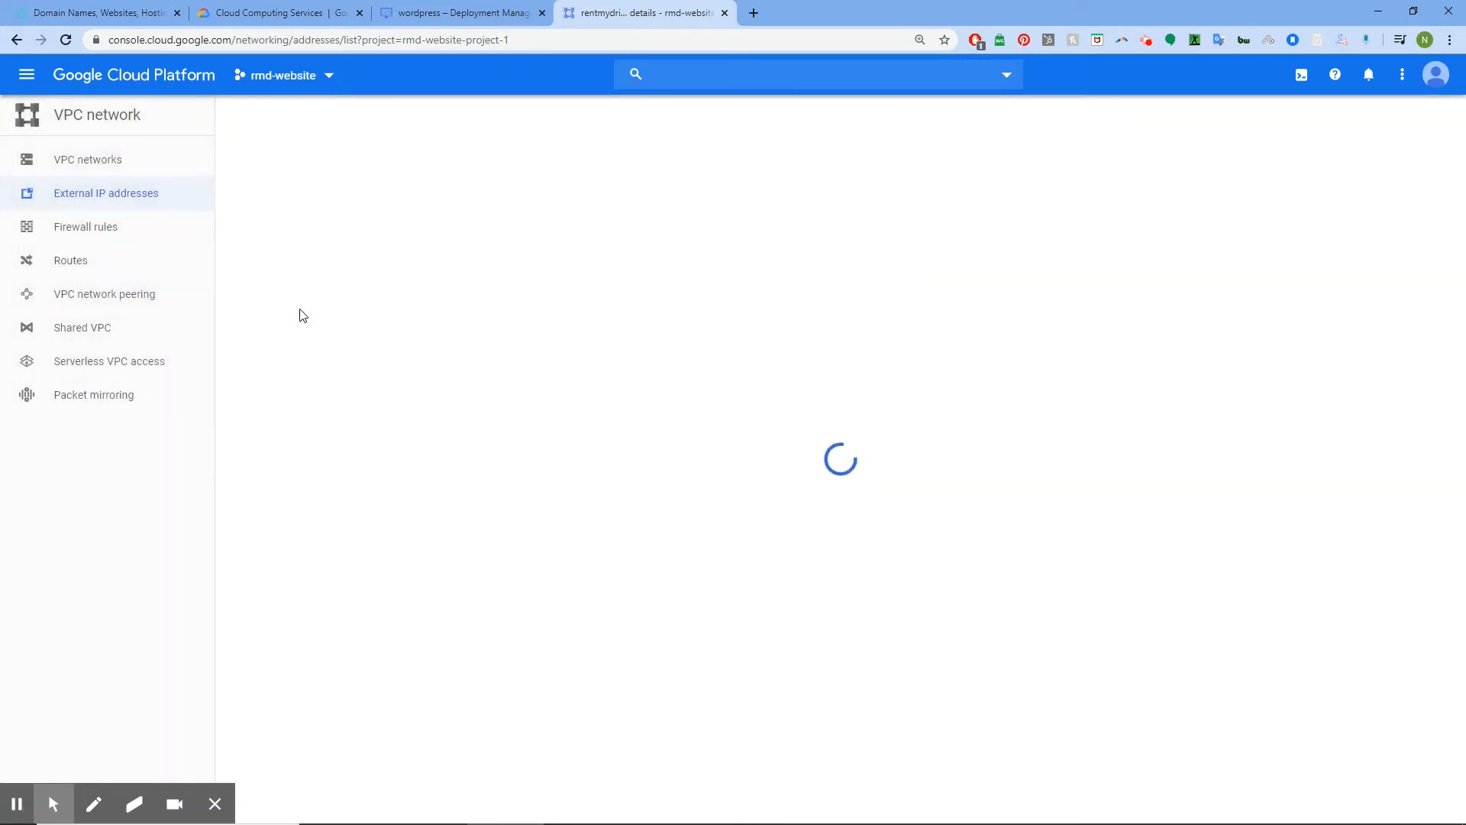
{"action": "left_click", "coordinate": [468, 4]}
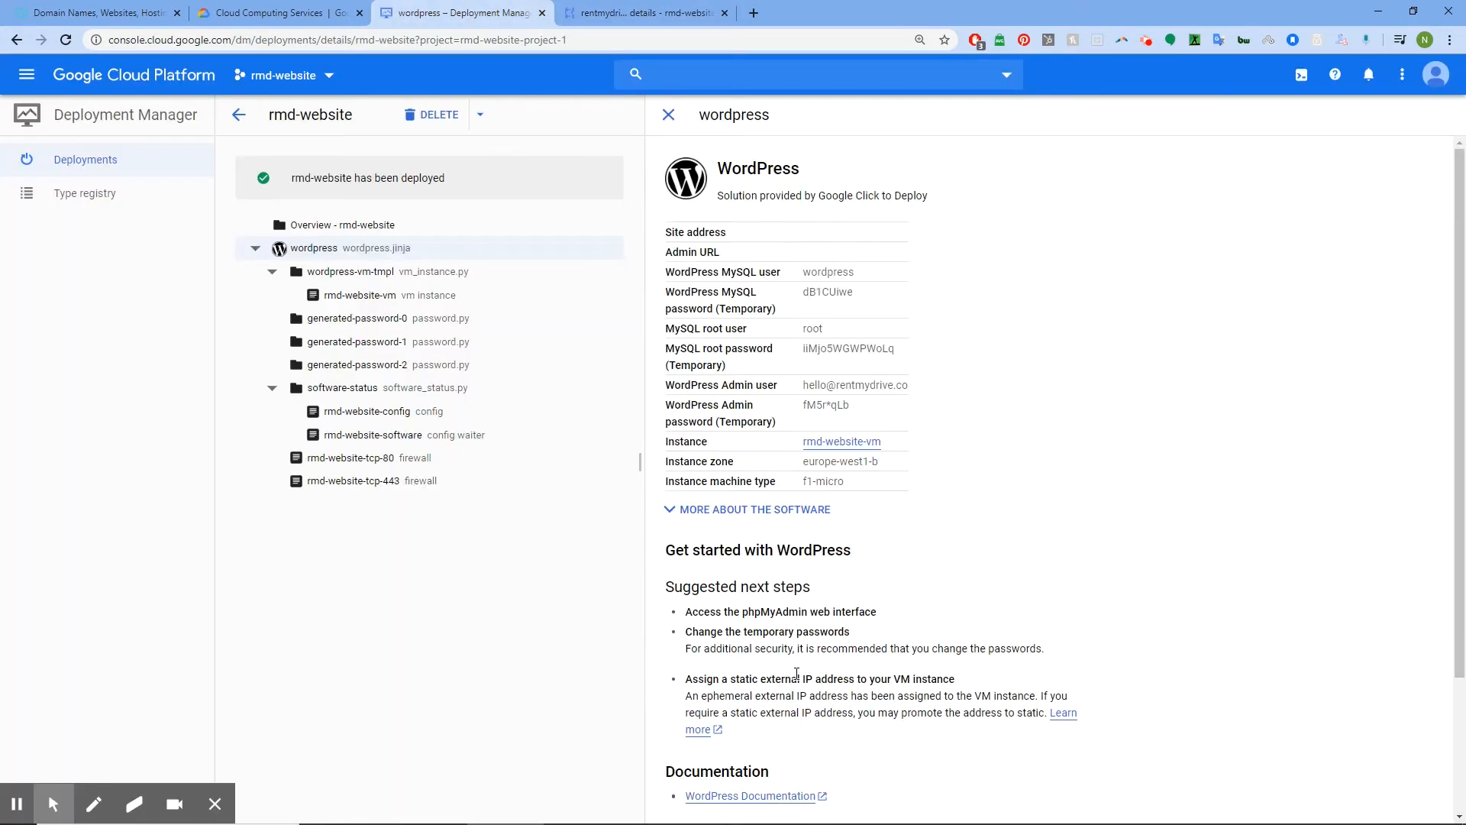
{"action": "scroll", "coordinate": [770, 585], "scroll_direction": "down", "scroll_amount": 2}
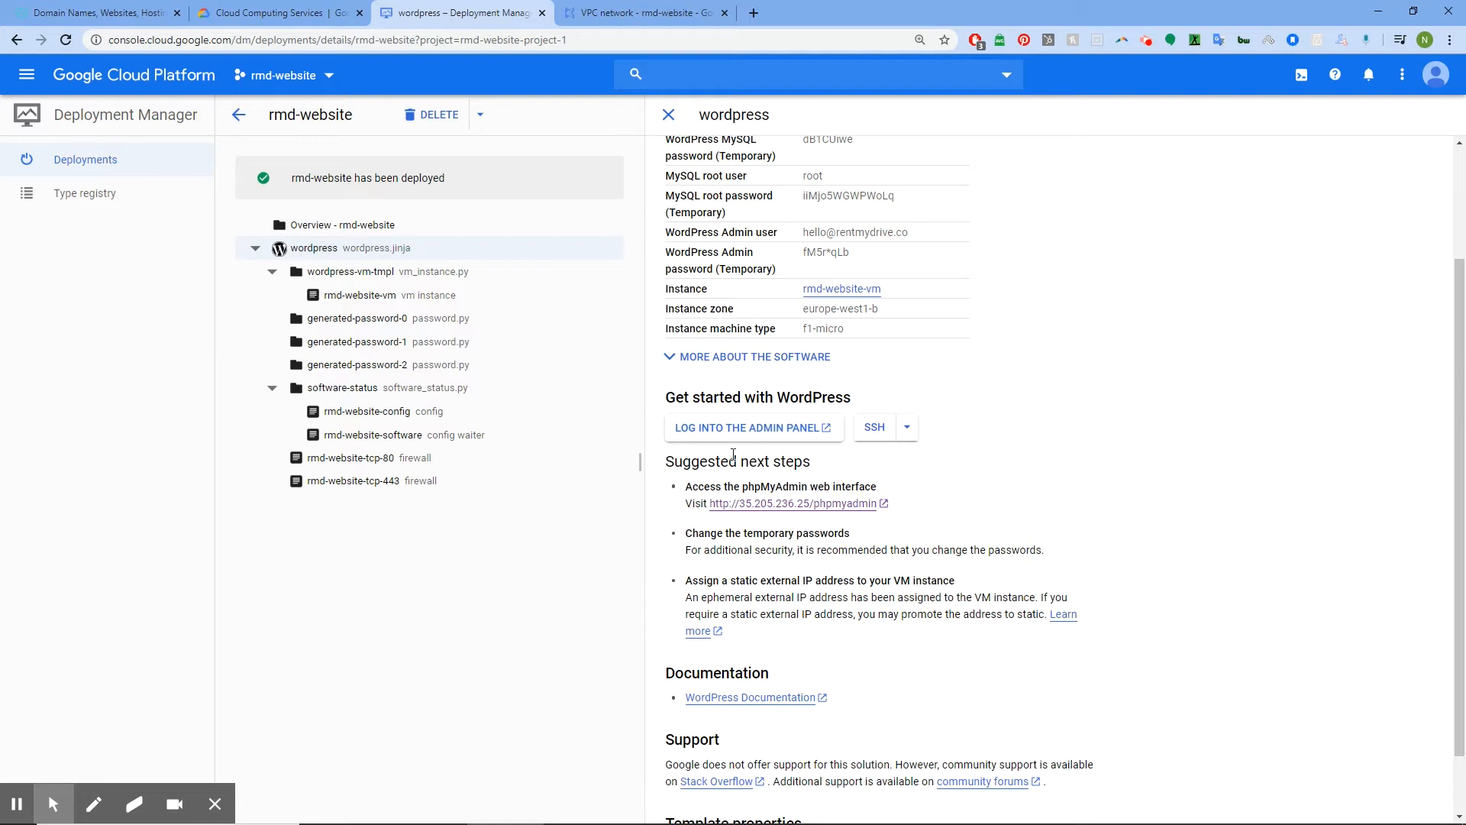
{"action": "left_click_drag", "start_coordinate": [746, 460], "coordinate": [828, 461]}
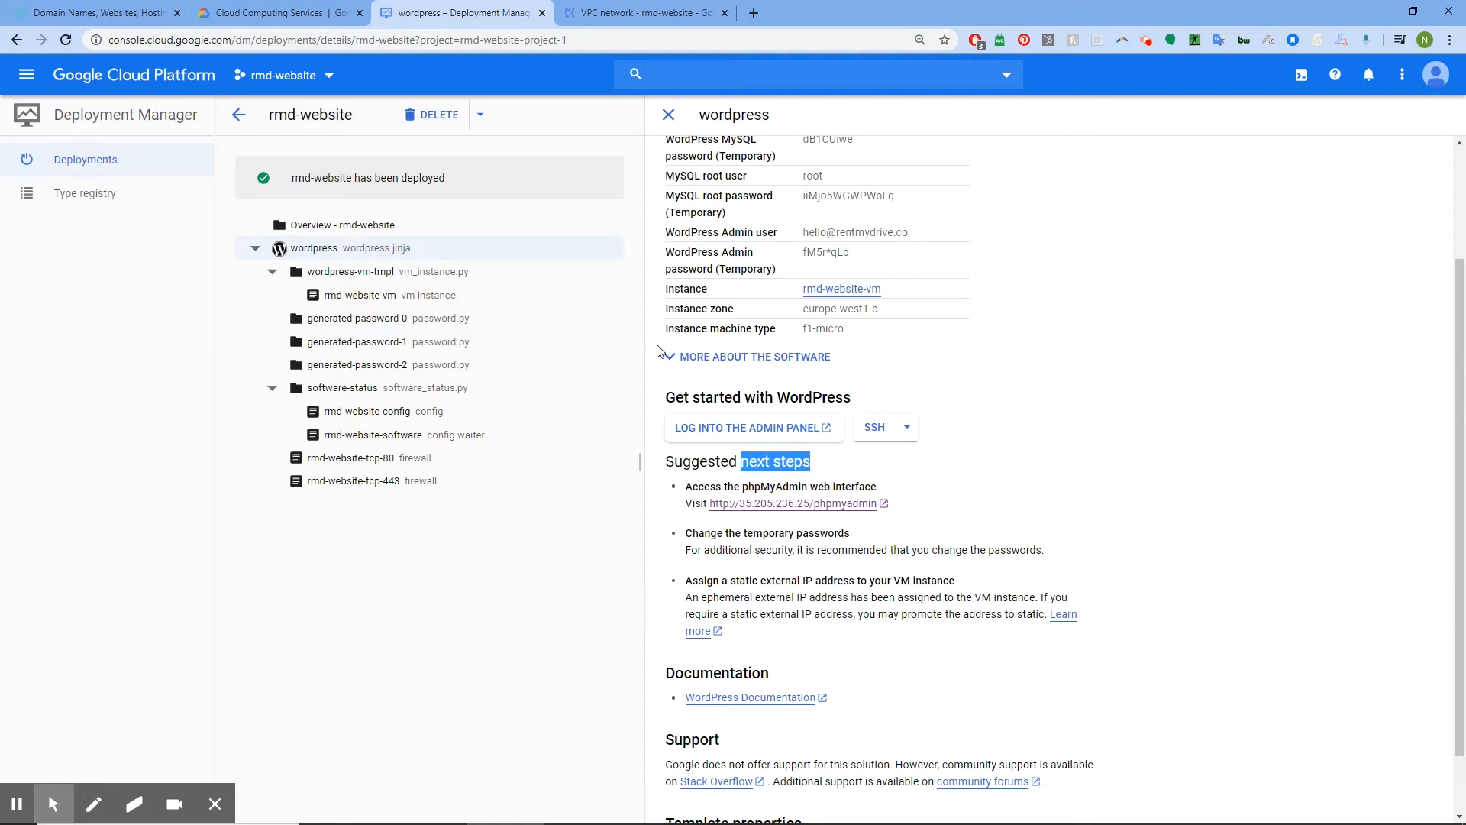
{"action": "left_click", "coordinate": [631, 10]}
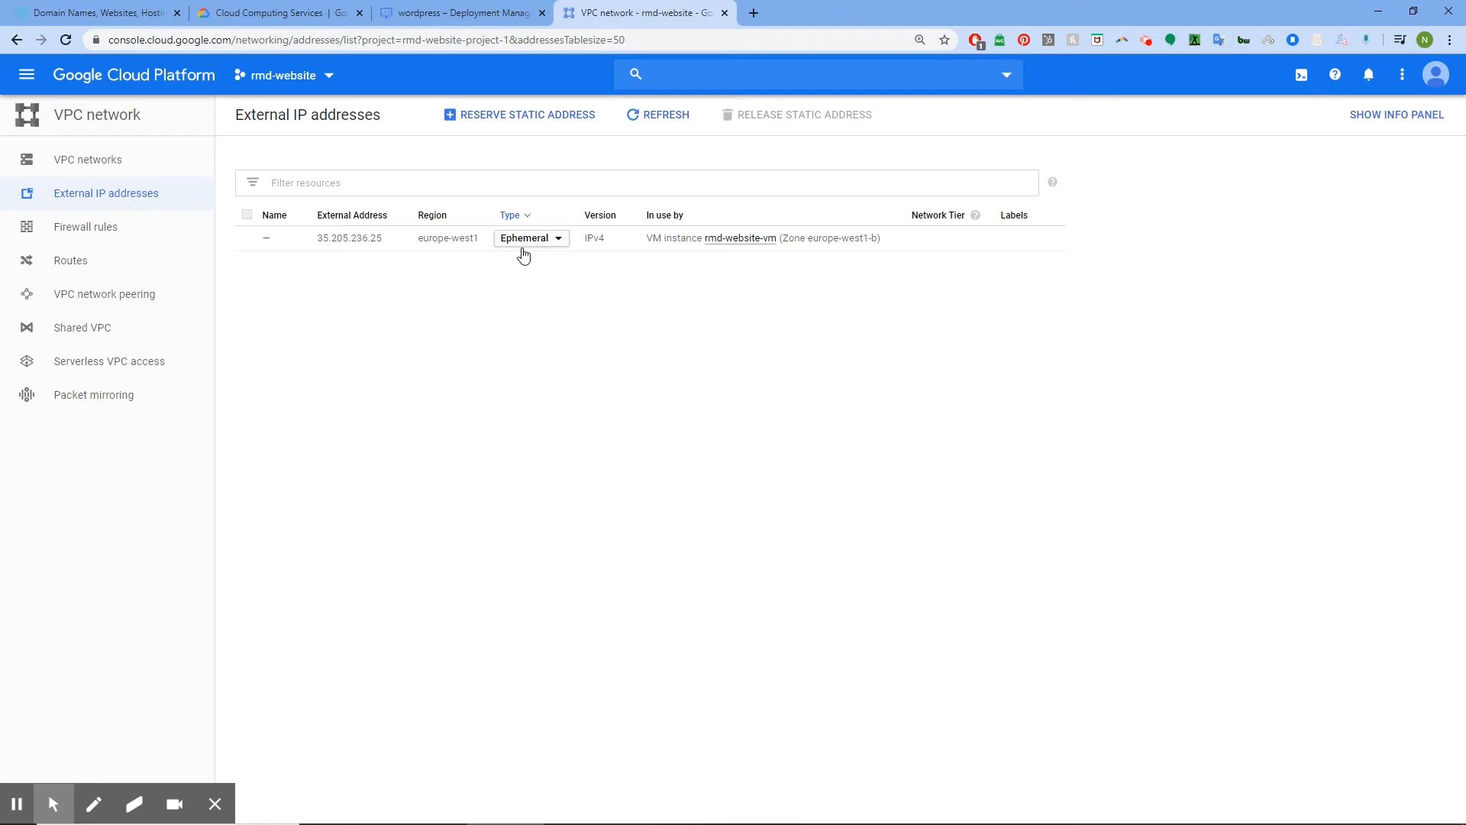
Make rmd-website-vm's external address 35.205.236.25 a static IP named rentmydrive
{"action": "left_click", "coordinate": [562, 241]}
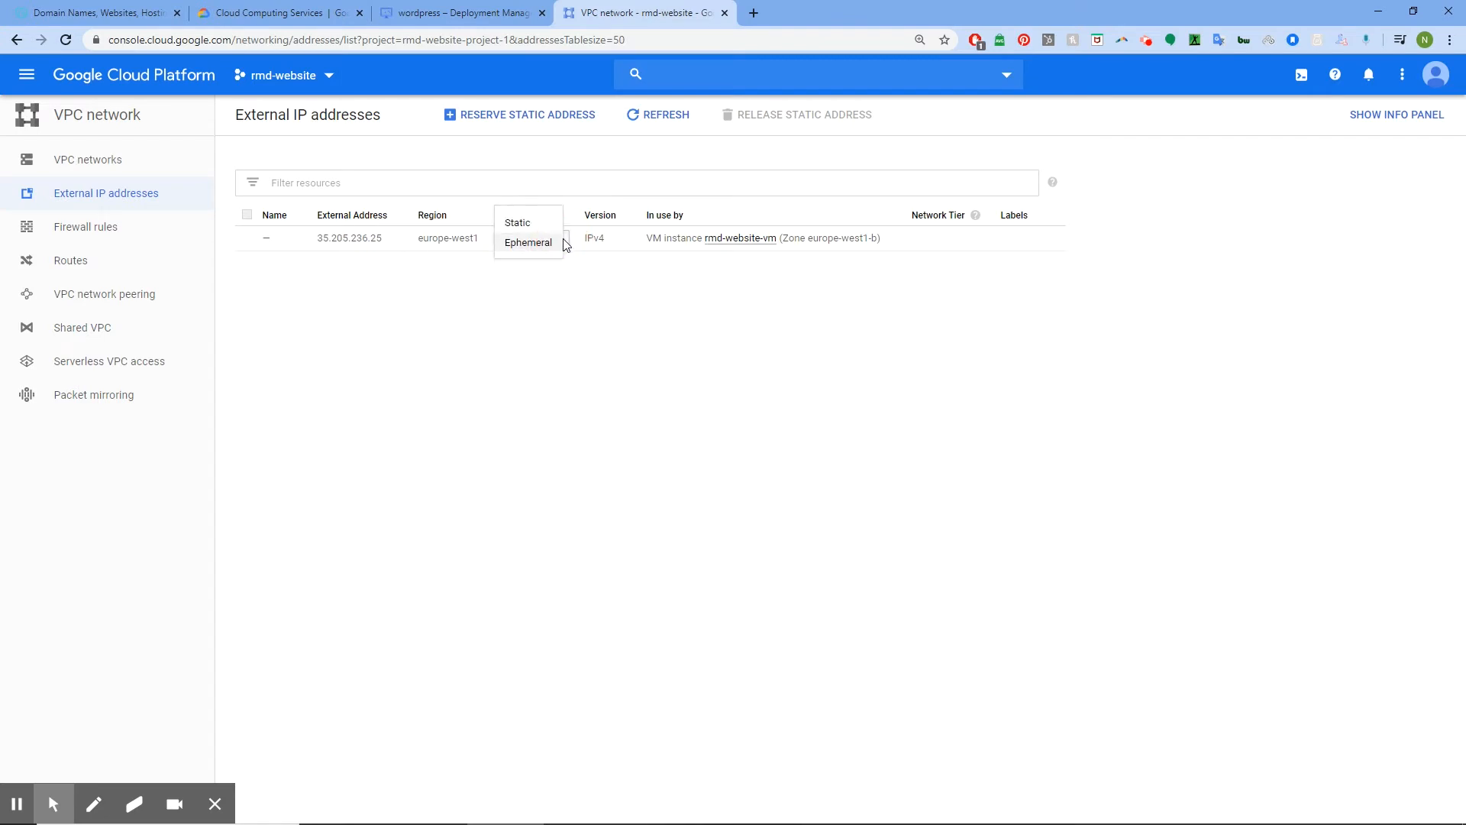
{"action": "left_click", "coordinate": [521, 223]}
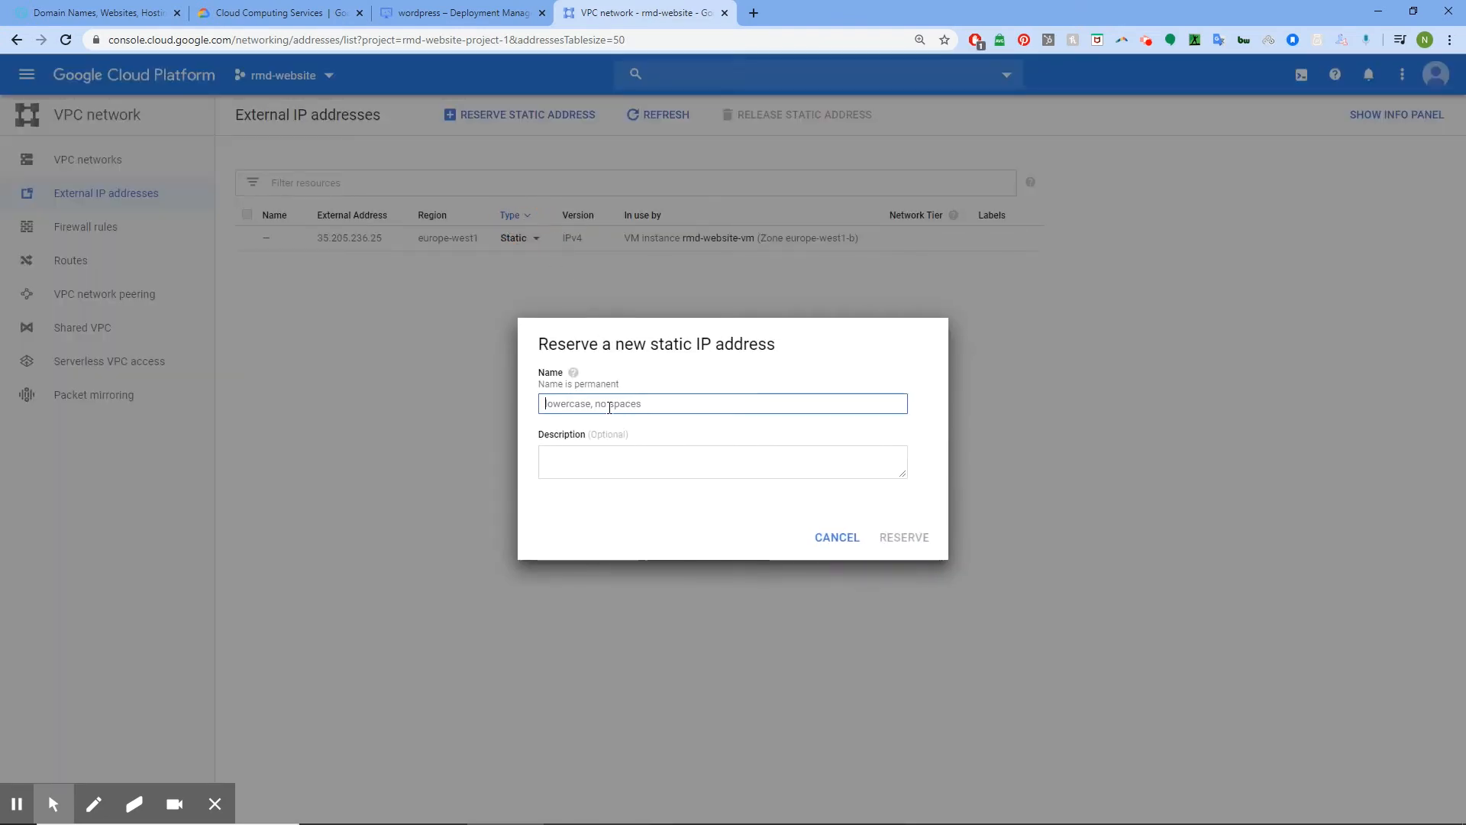
{"action": "type", "text": "rentmydr"}
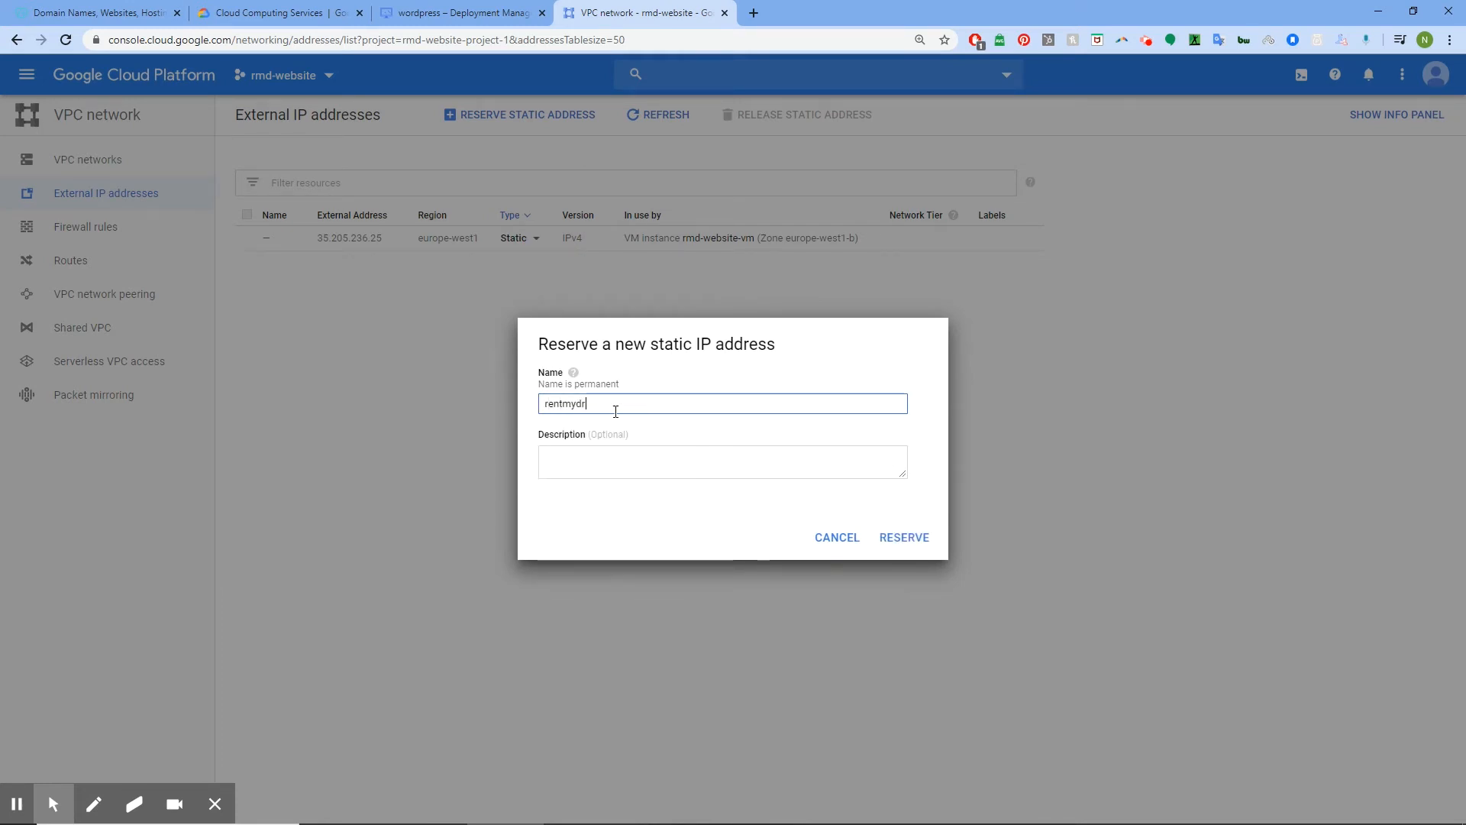
{"action": "type", "text": "ive.c"}
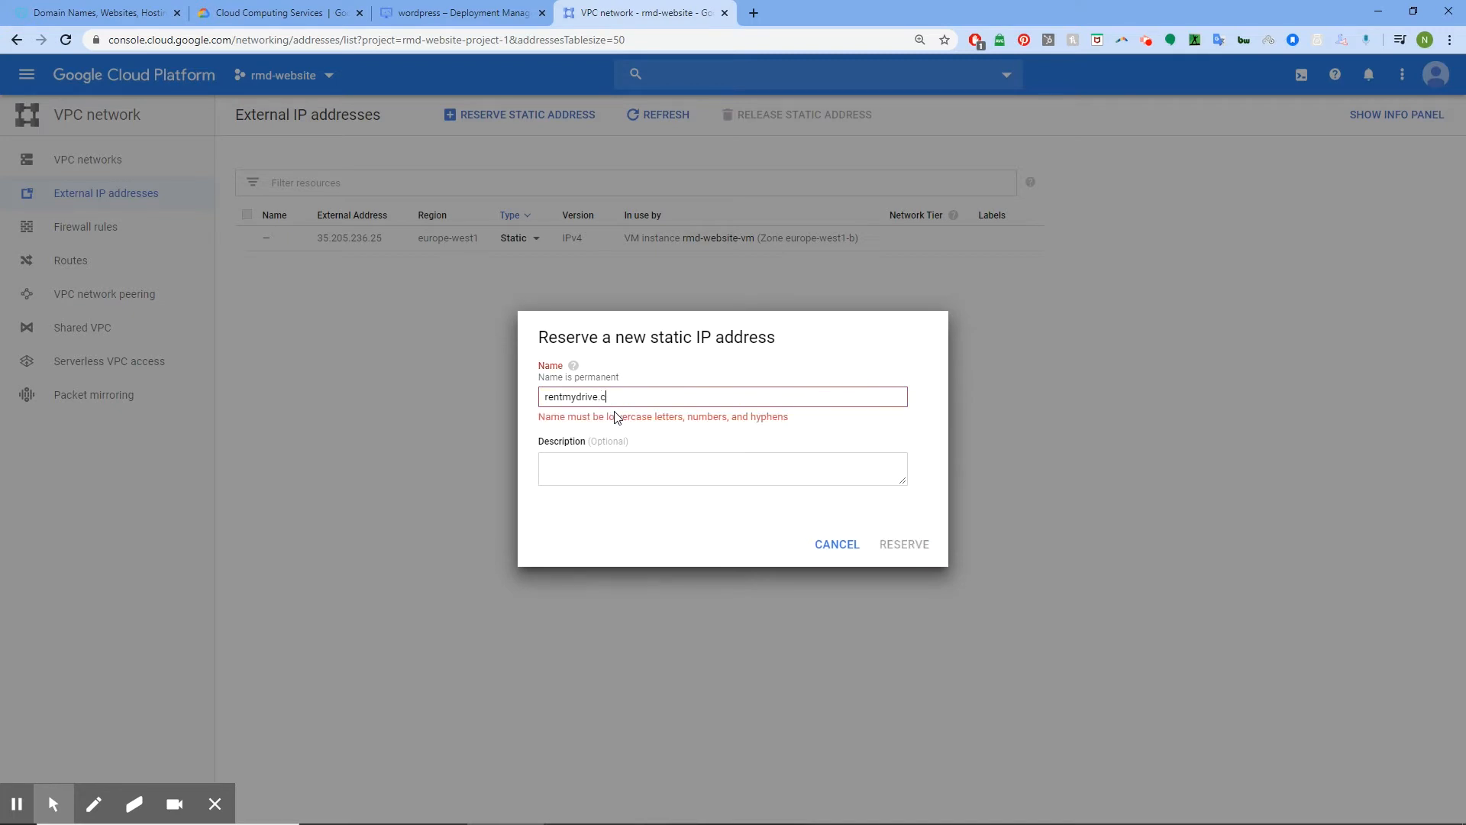
{"action": "key", "text": "BackSpace"}
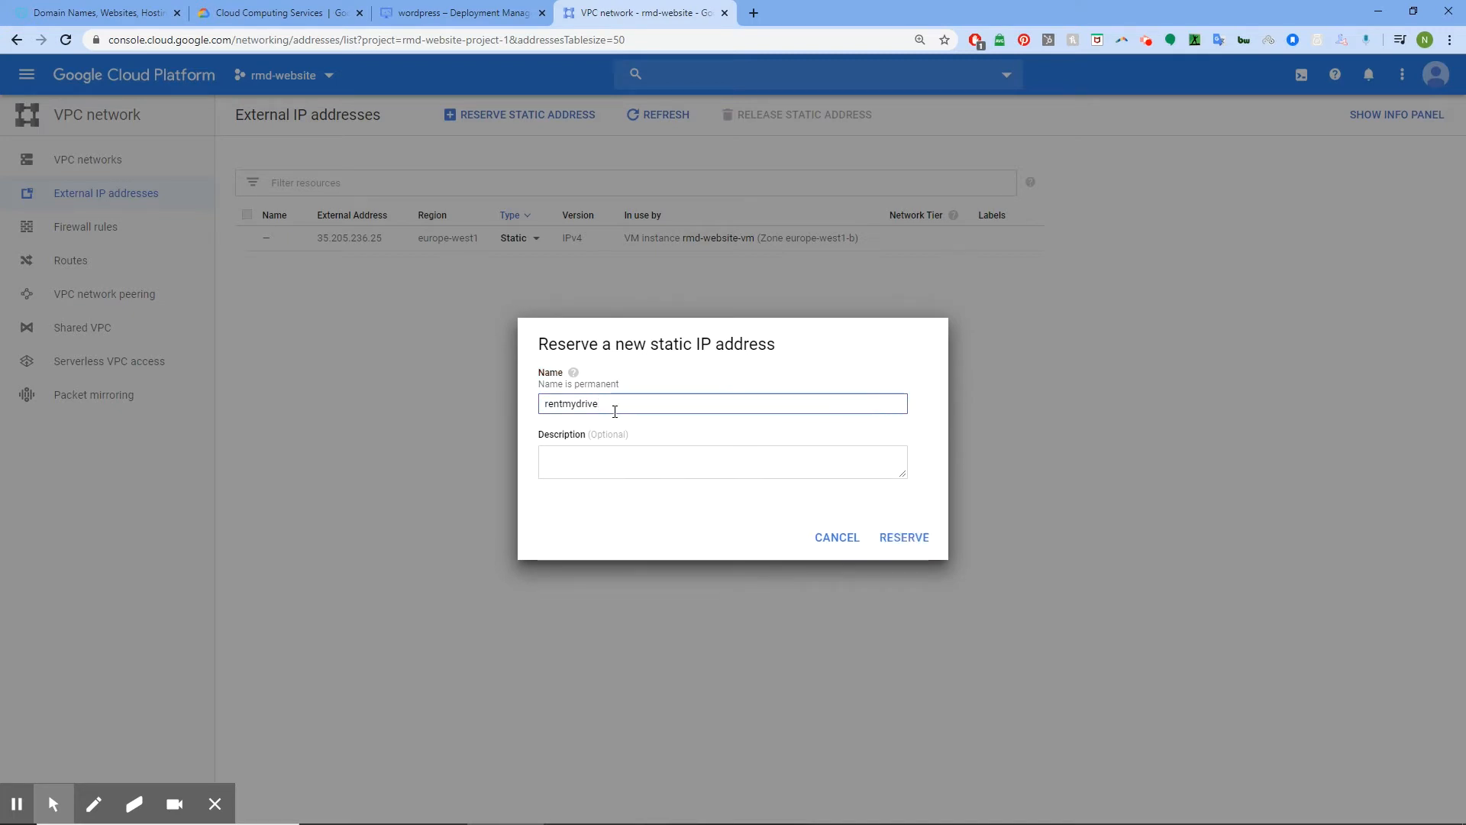
{"action": "left_click", "coordinate": [914, 538]}
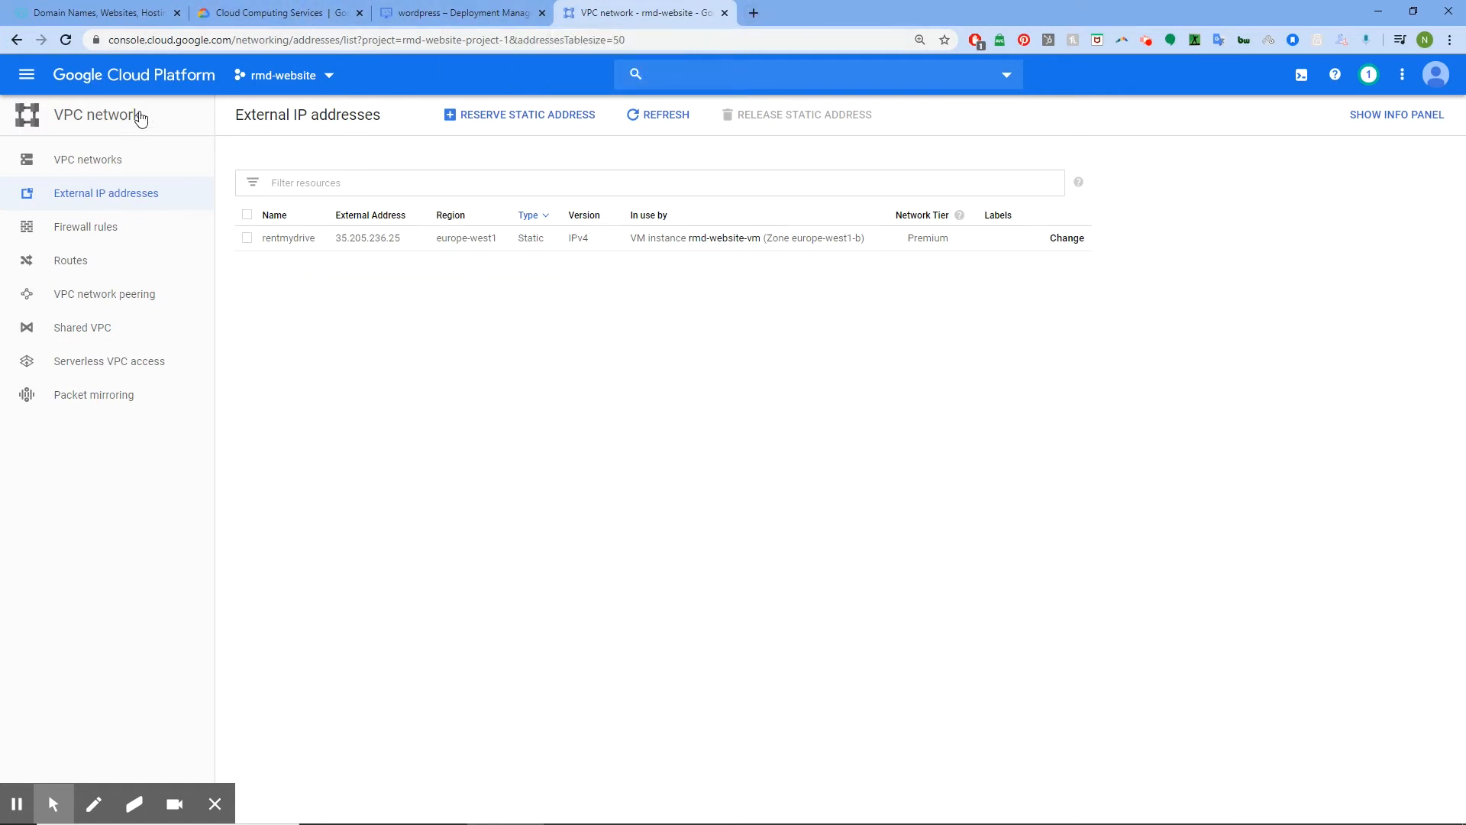
{"action": "left_click", "coordinate": [441, 13]}
Open the rentmydrive zone in Cloud DNS
{"action": "left_click", "coordinate": [635, 8]}
{"action": "left_click", "coordinate": [28, 75]}
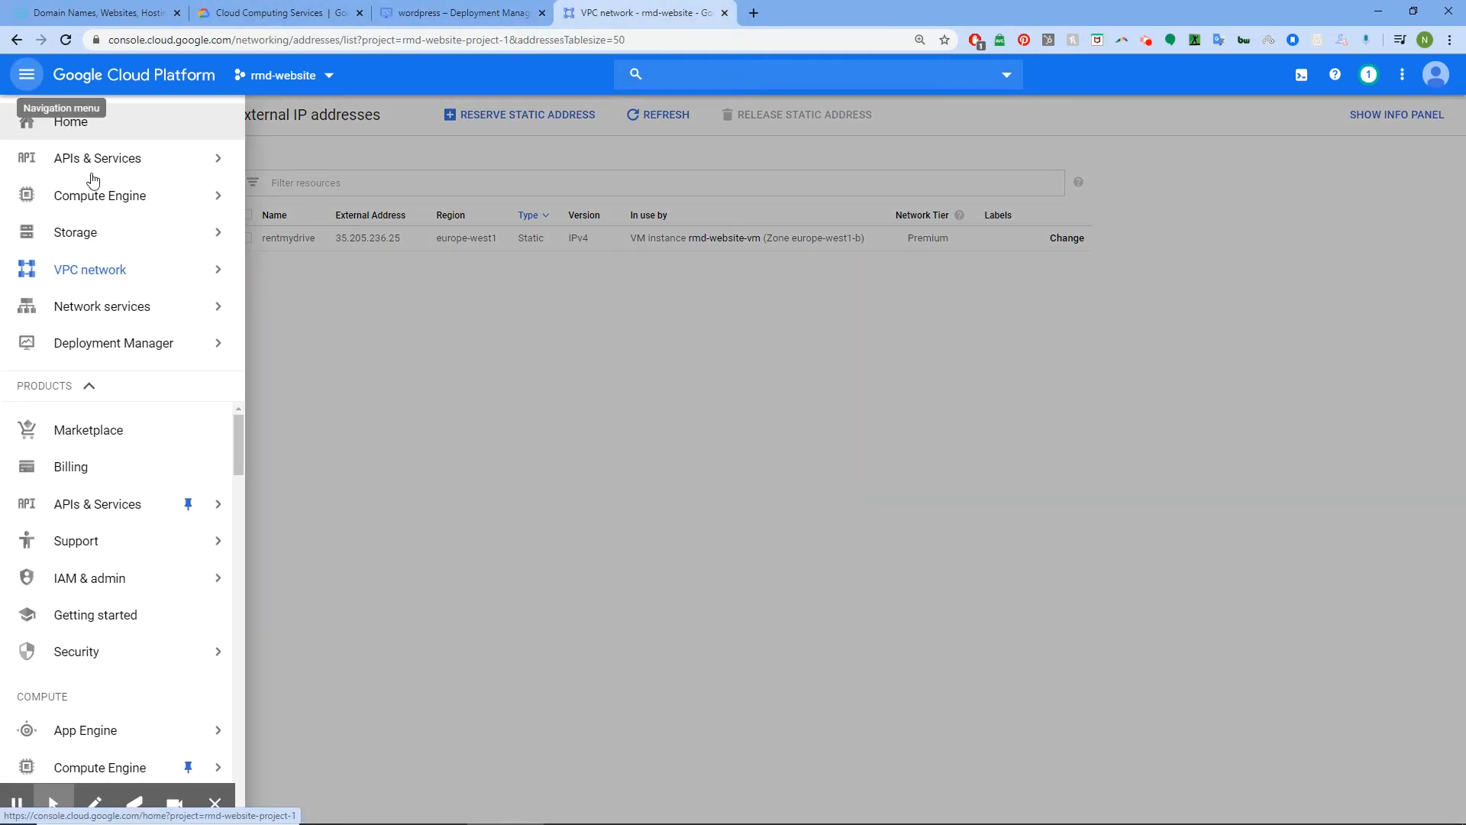
{"action": "mouse_move", "coordinate": [133, 313]}
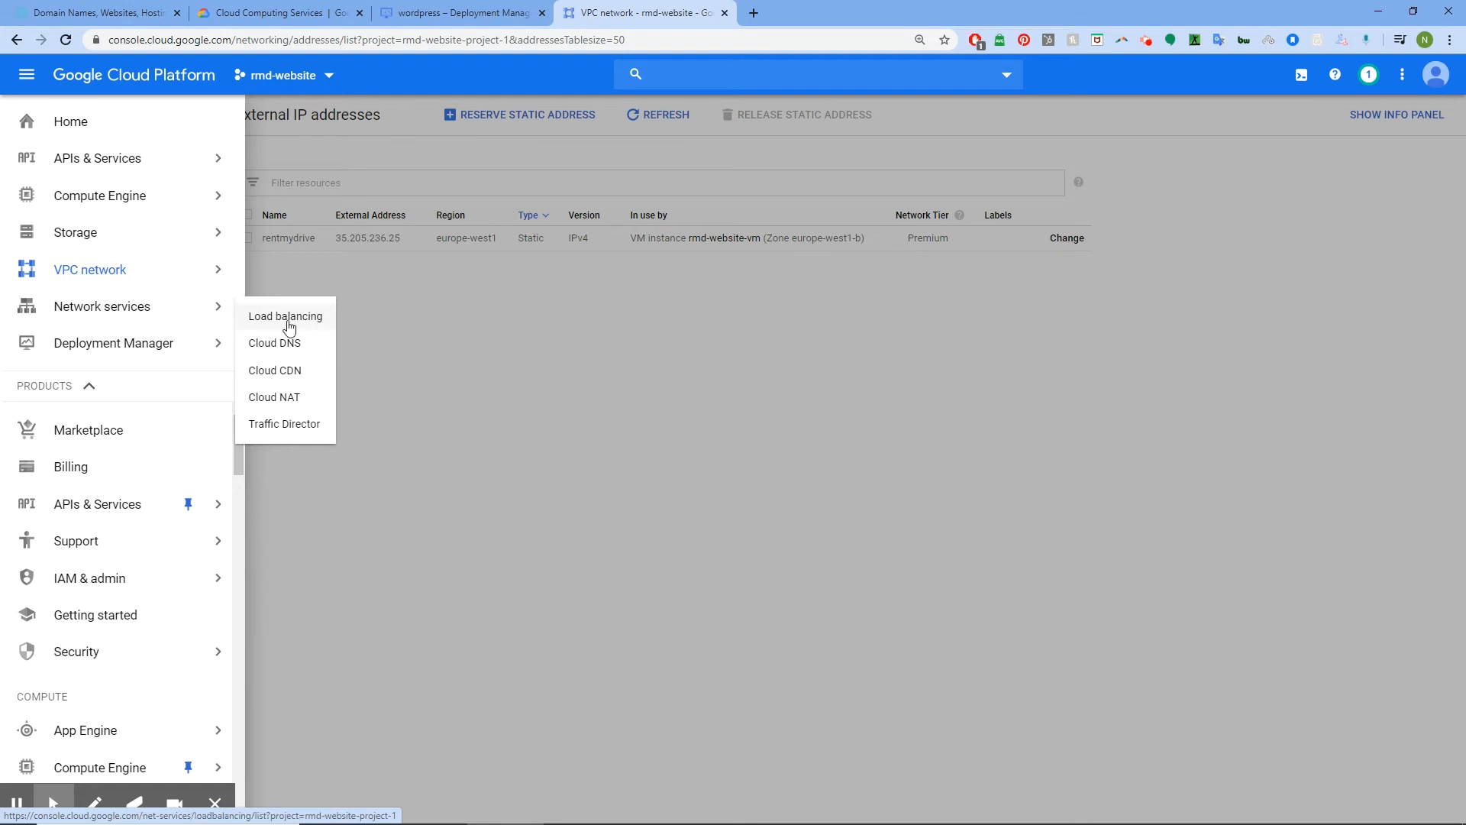
{"action": "left_click", "coordinate": [284, 345]}
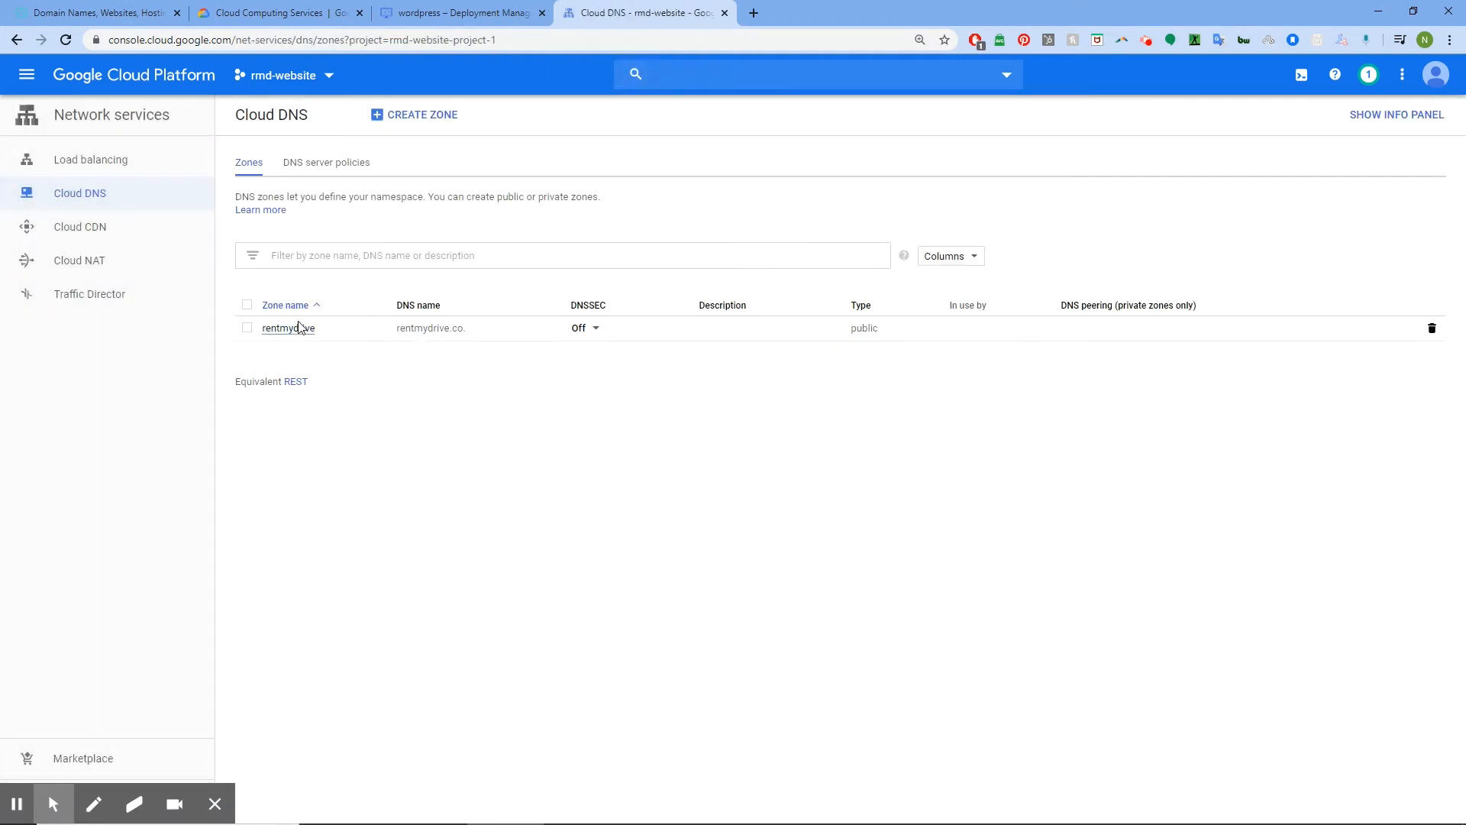
{"action": "left_click", "coordinate": [294, 329]}
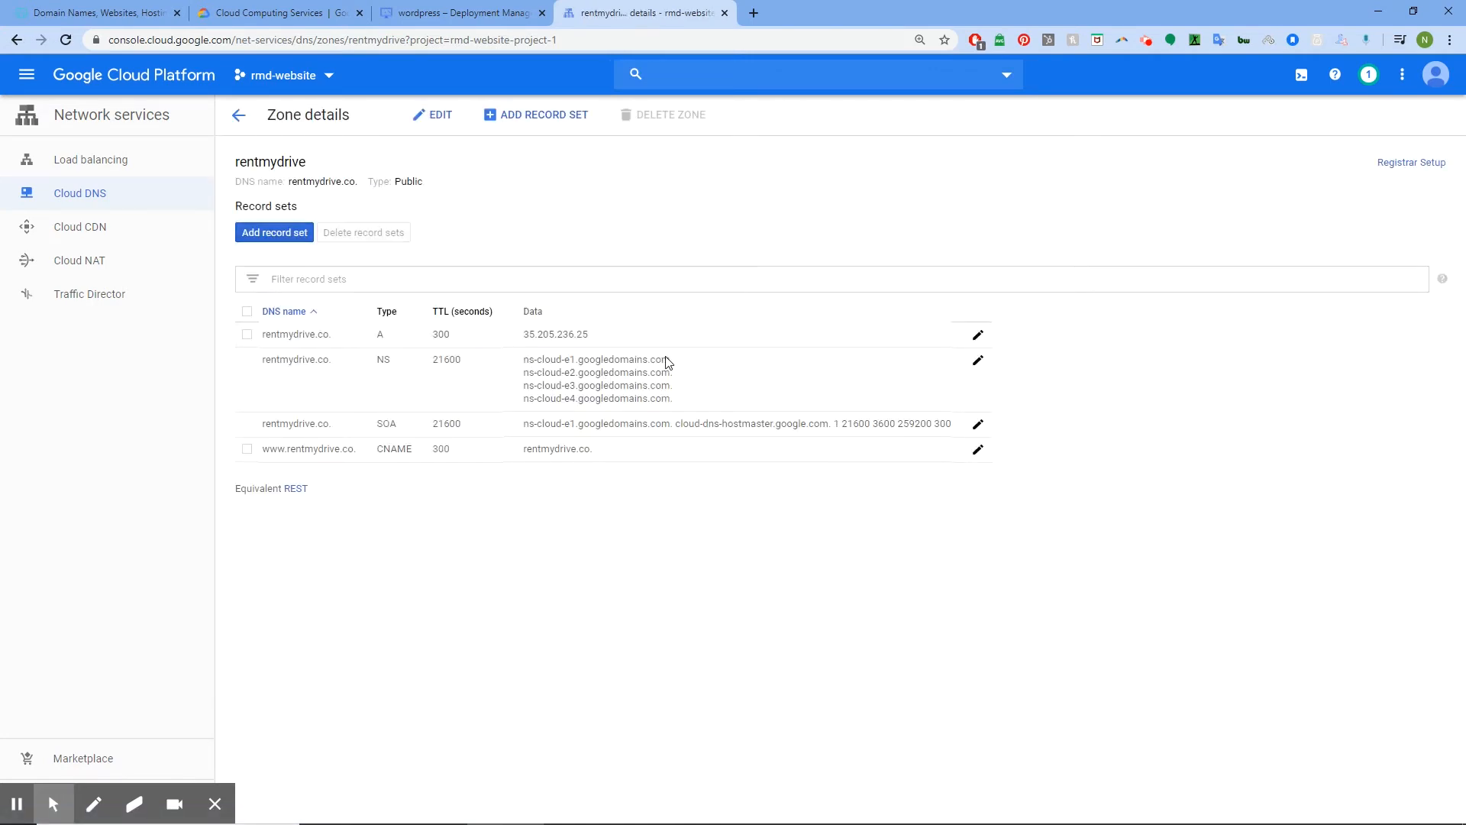
Copy the first nameserver, ns-cloud-e1.googledomains.com, and return to the GoDaddy tab
{"action": "left_click_drag", "start_coordinate": [672, 363], "coordinate": [526, 360]}
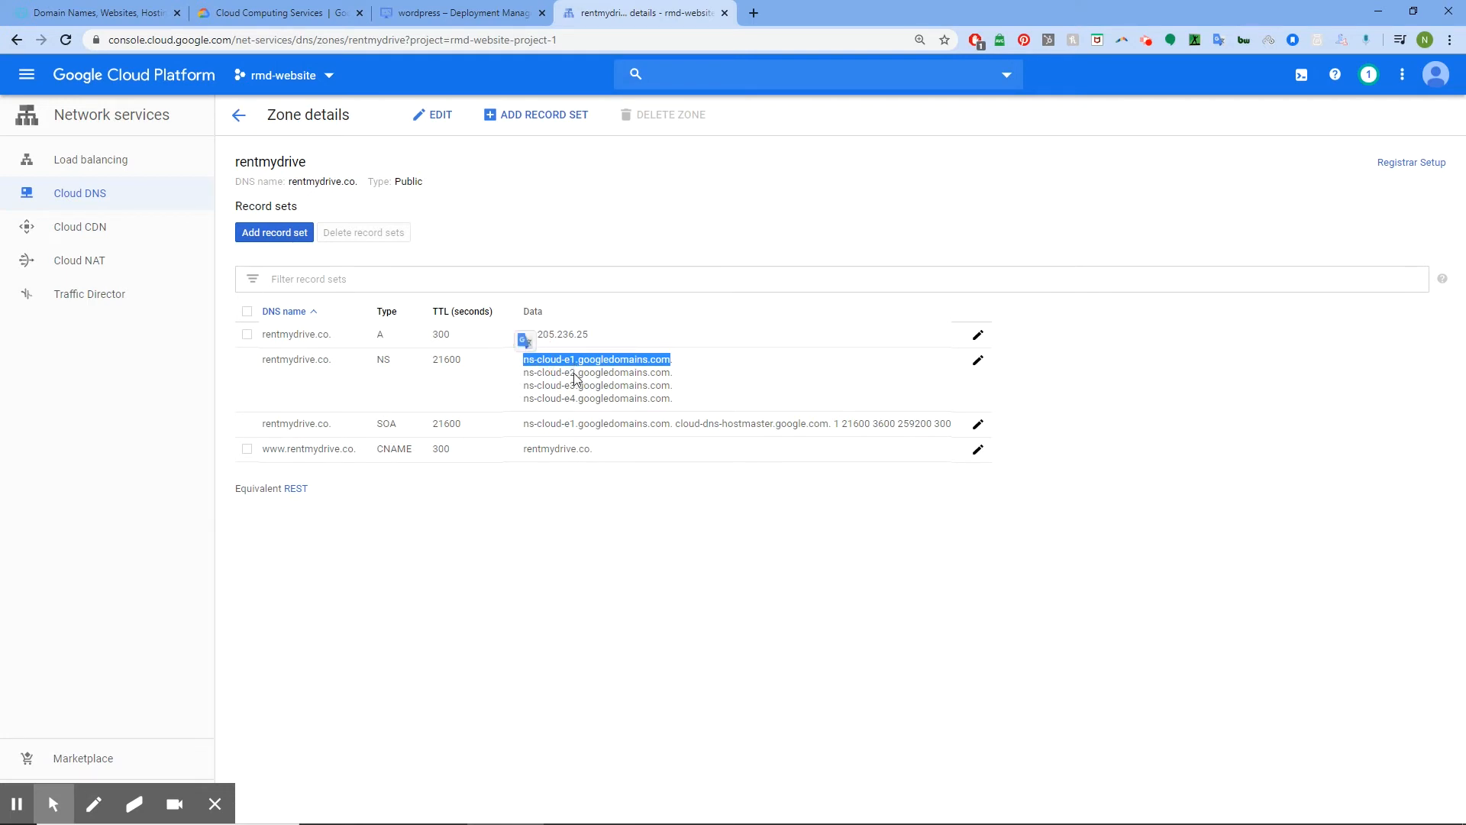
{"action": "right_click", "coordinate": [559, 367]}
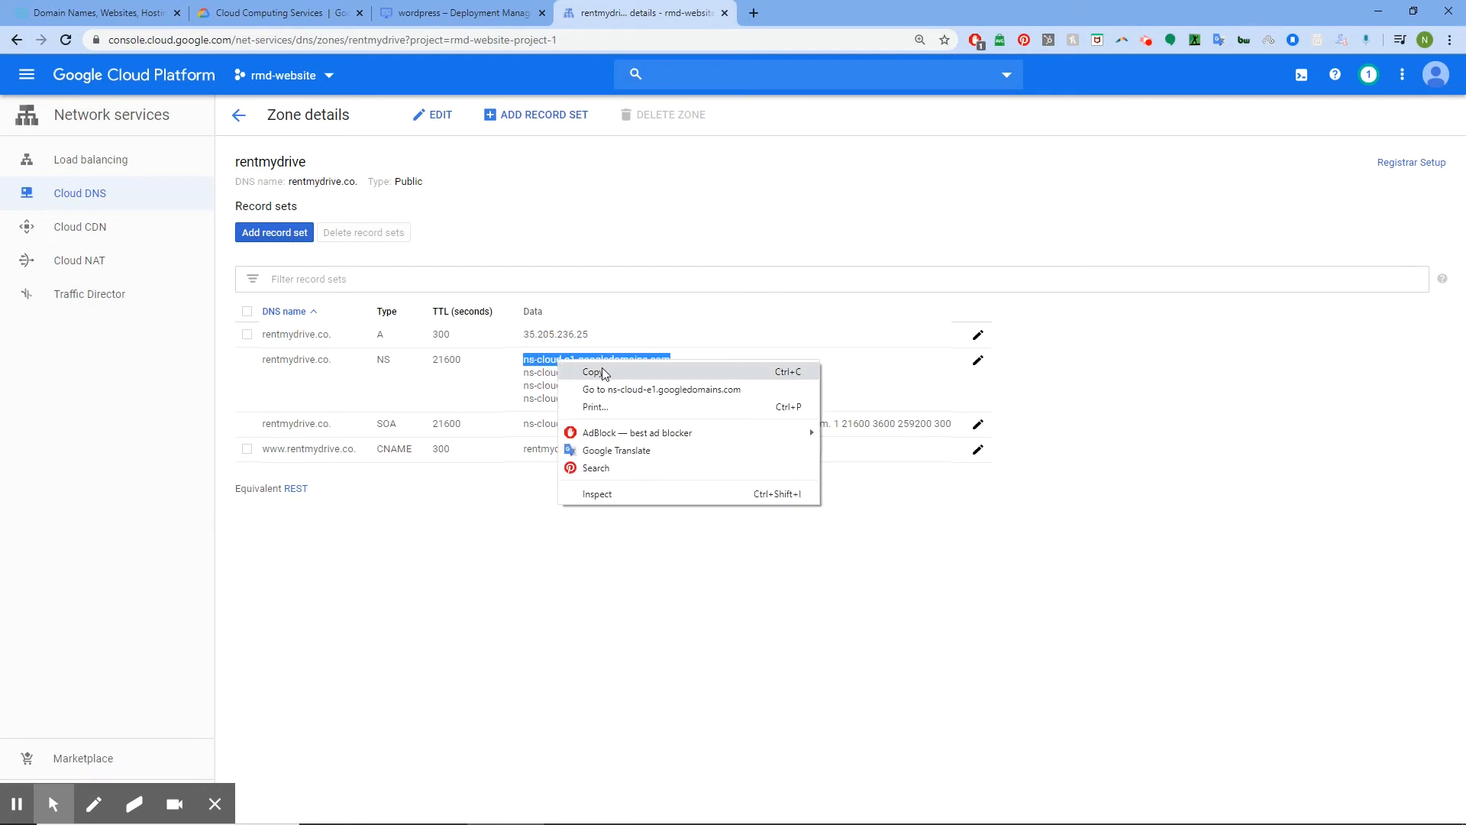
{"action": "left_click", "coordinate": [607, 372]}
{"action": "left_click", "coordinate": [155, 8]}
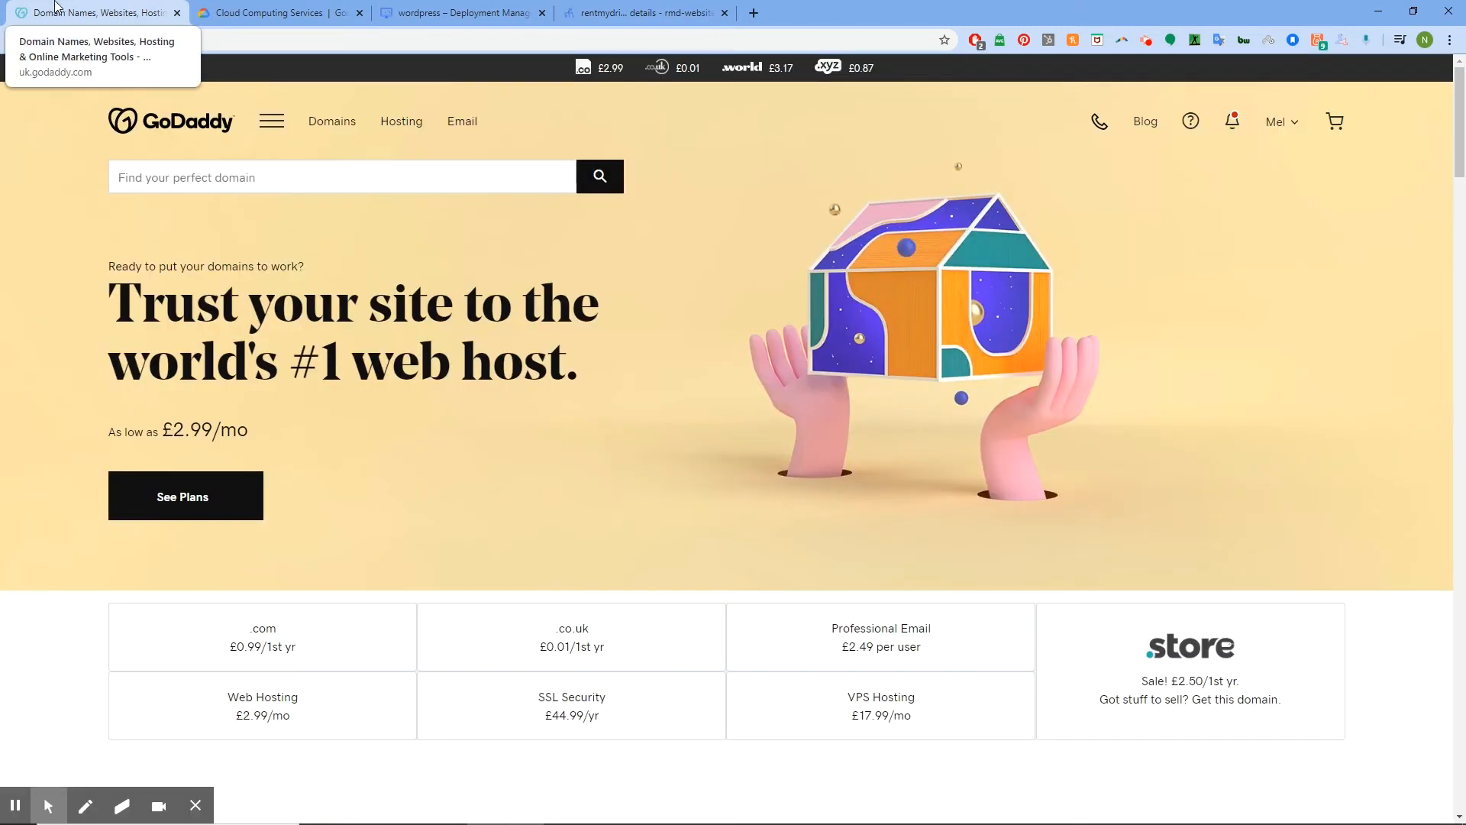
Go through My Products to GoDaddy's Hosting & WordPress area
{"action": "left_click", "coordinate": [1294, 126]}
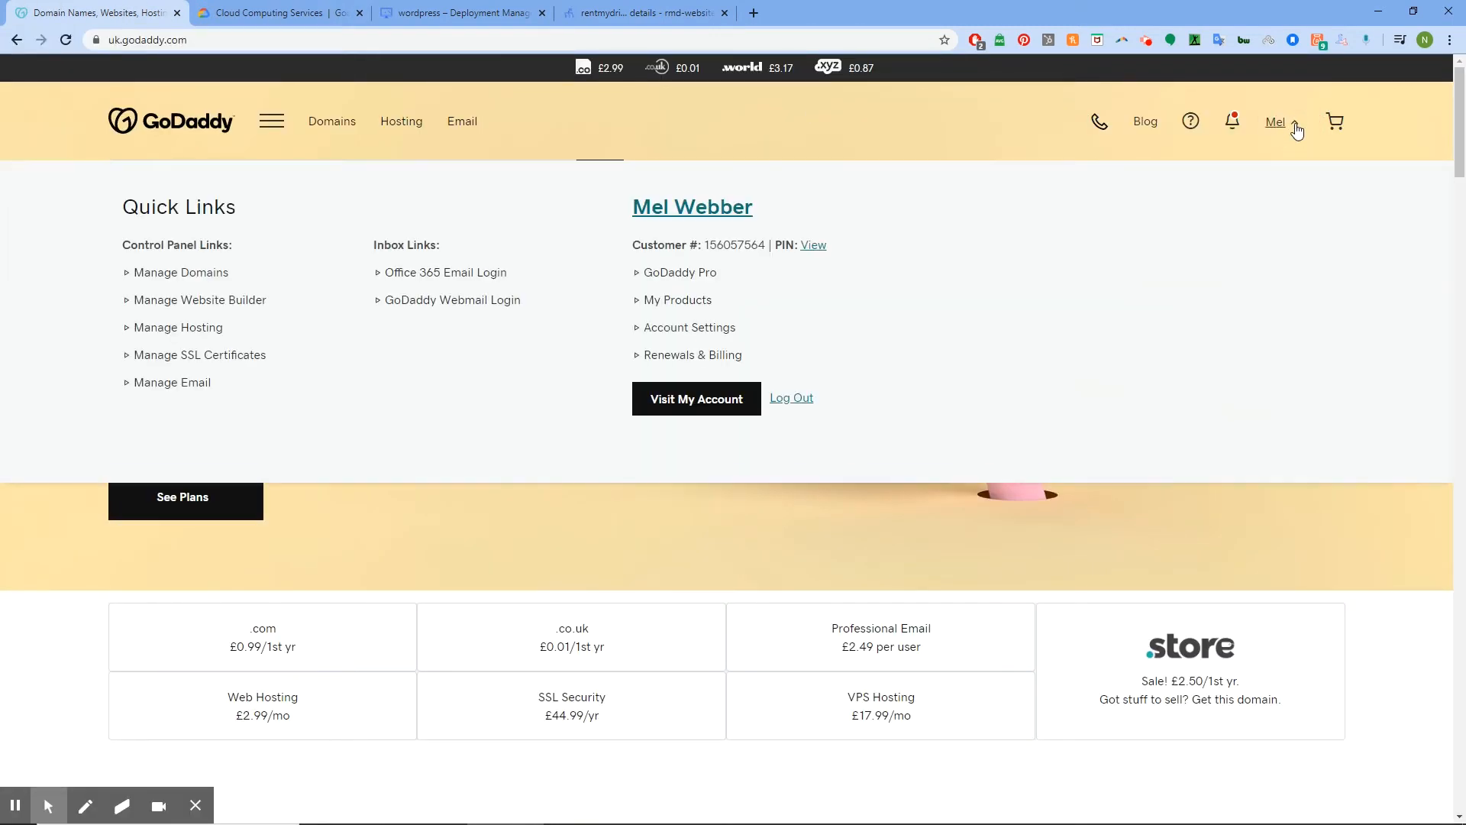
{"action": "left_click", "coordinate": [691, 304]}
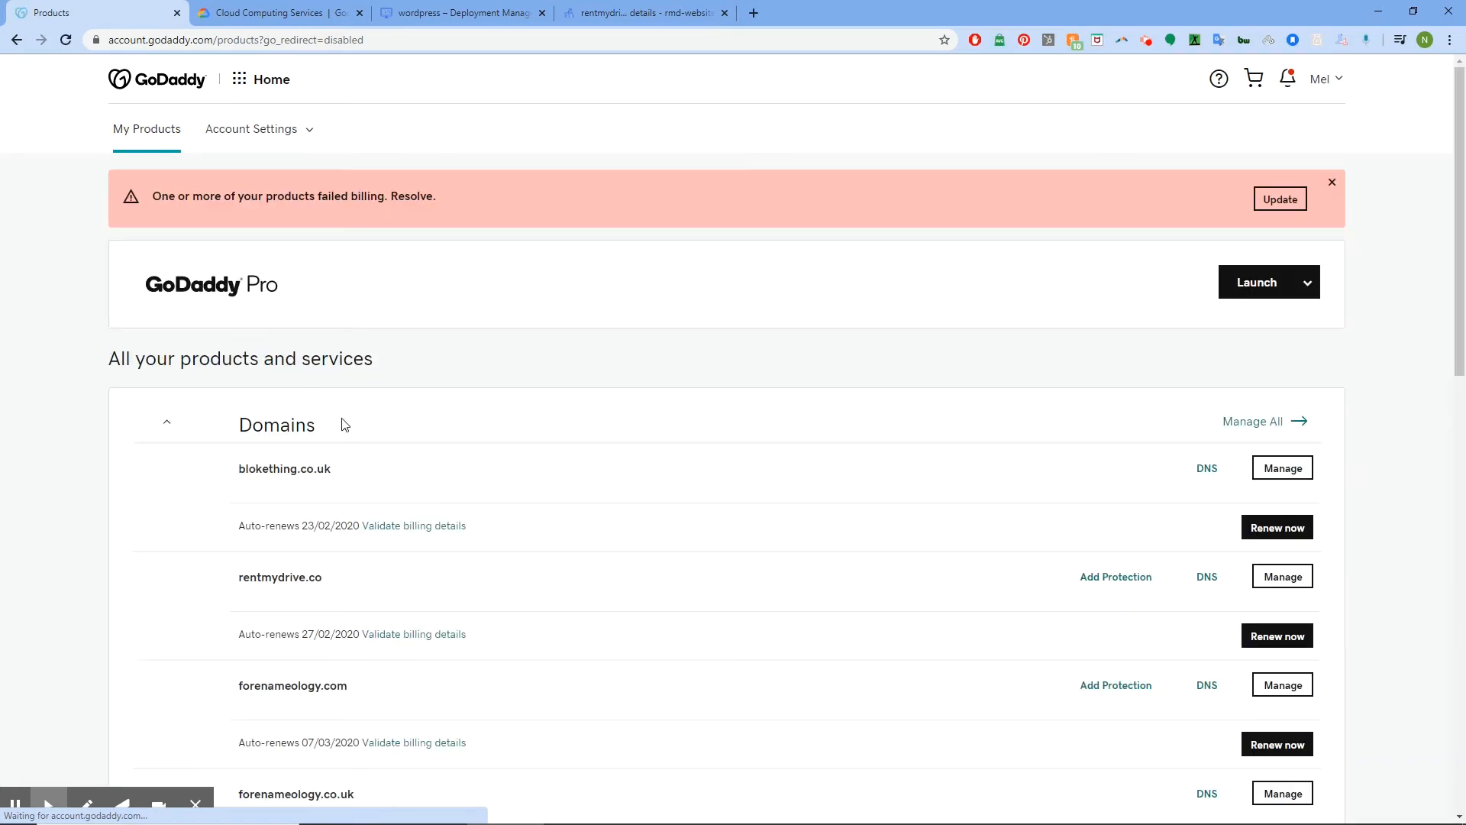
{"action": "left_click", "coordinate": [243, 81]}
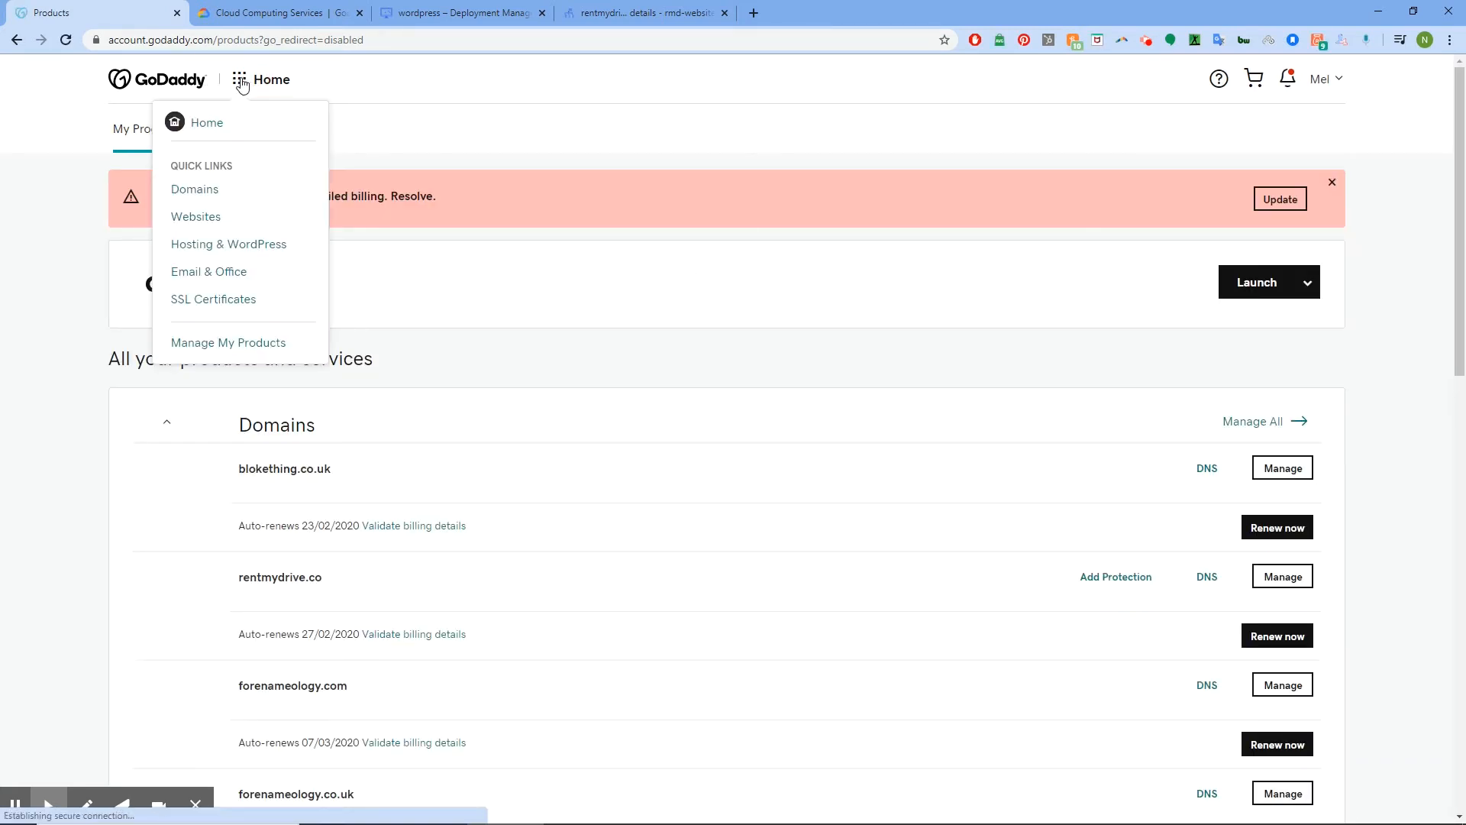
{"action": "left_click", "coordinate": [221, 245]}
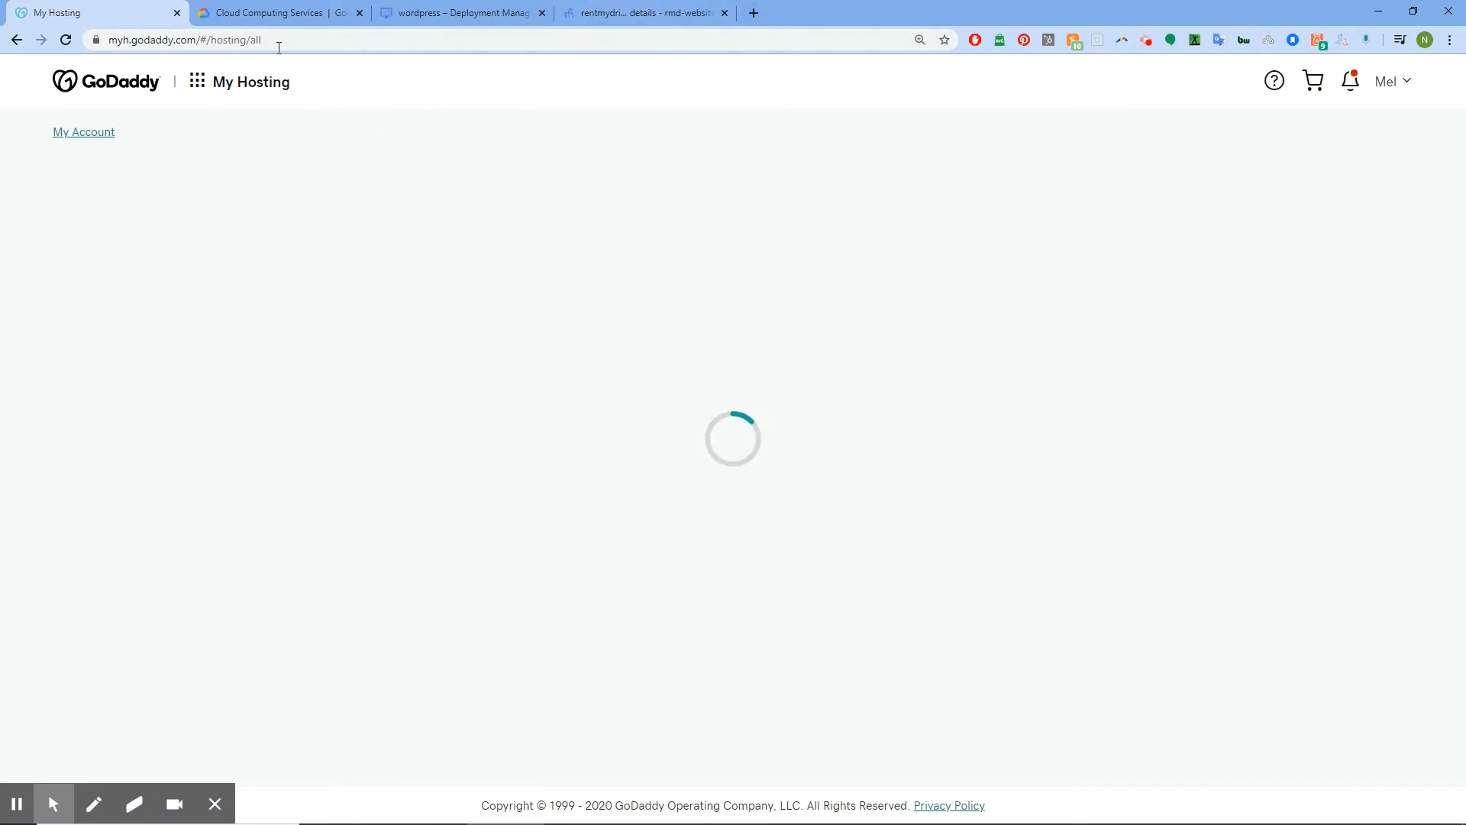
Open the cPanel Admin dashboard for the rentmydrive.co hosting account
{"action": "left_click", "coordinate": [153, 368]}
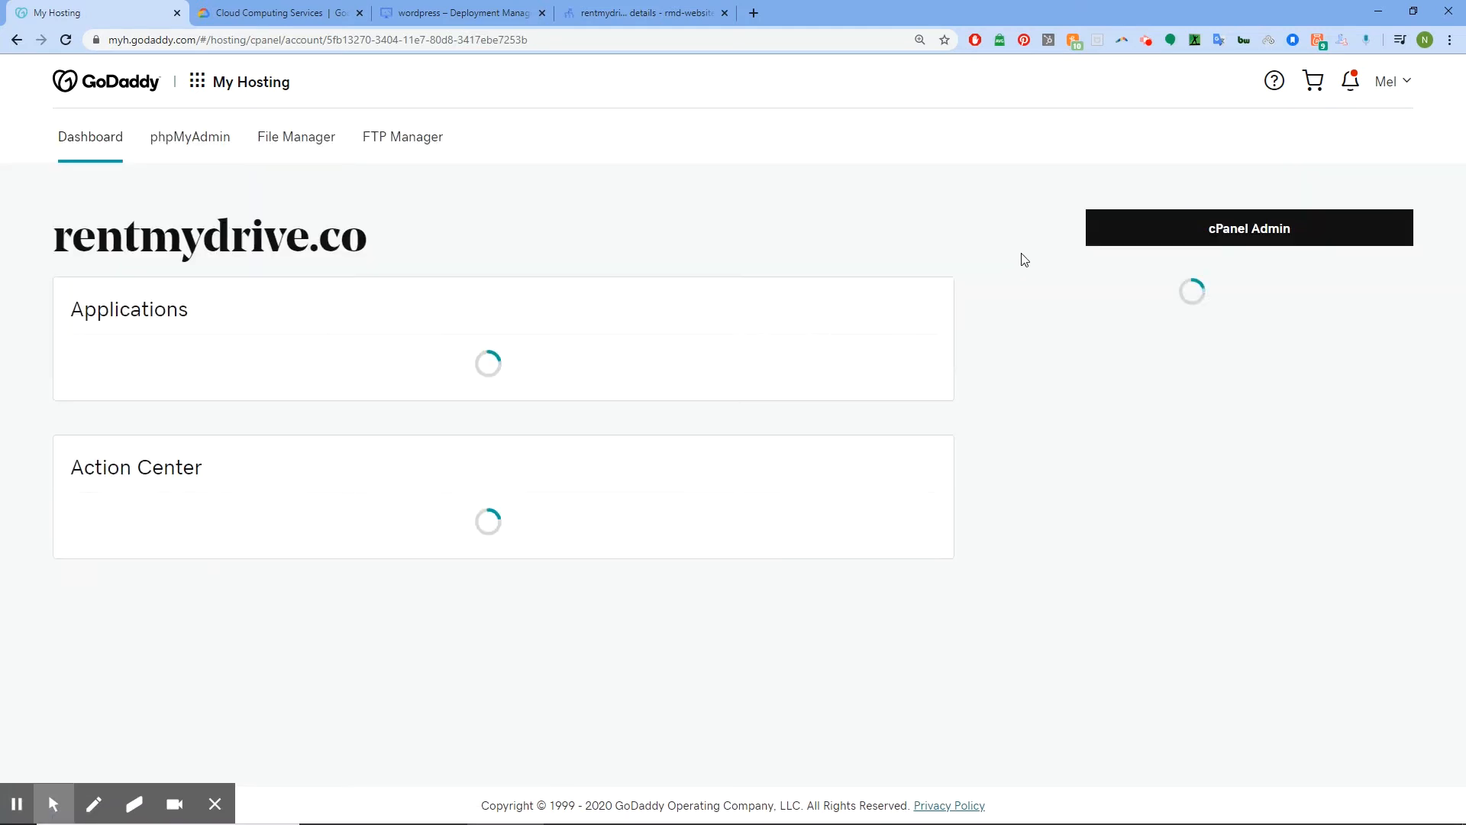
{"action": "left_click", "coordinate": [1150, 227]}
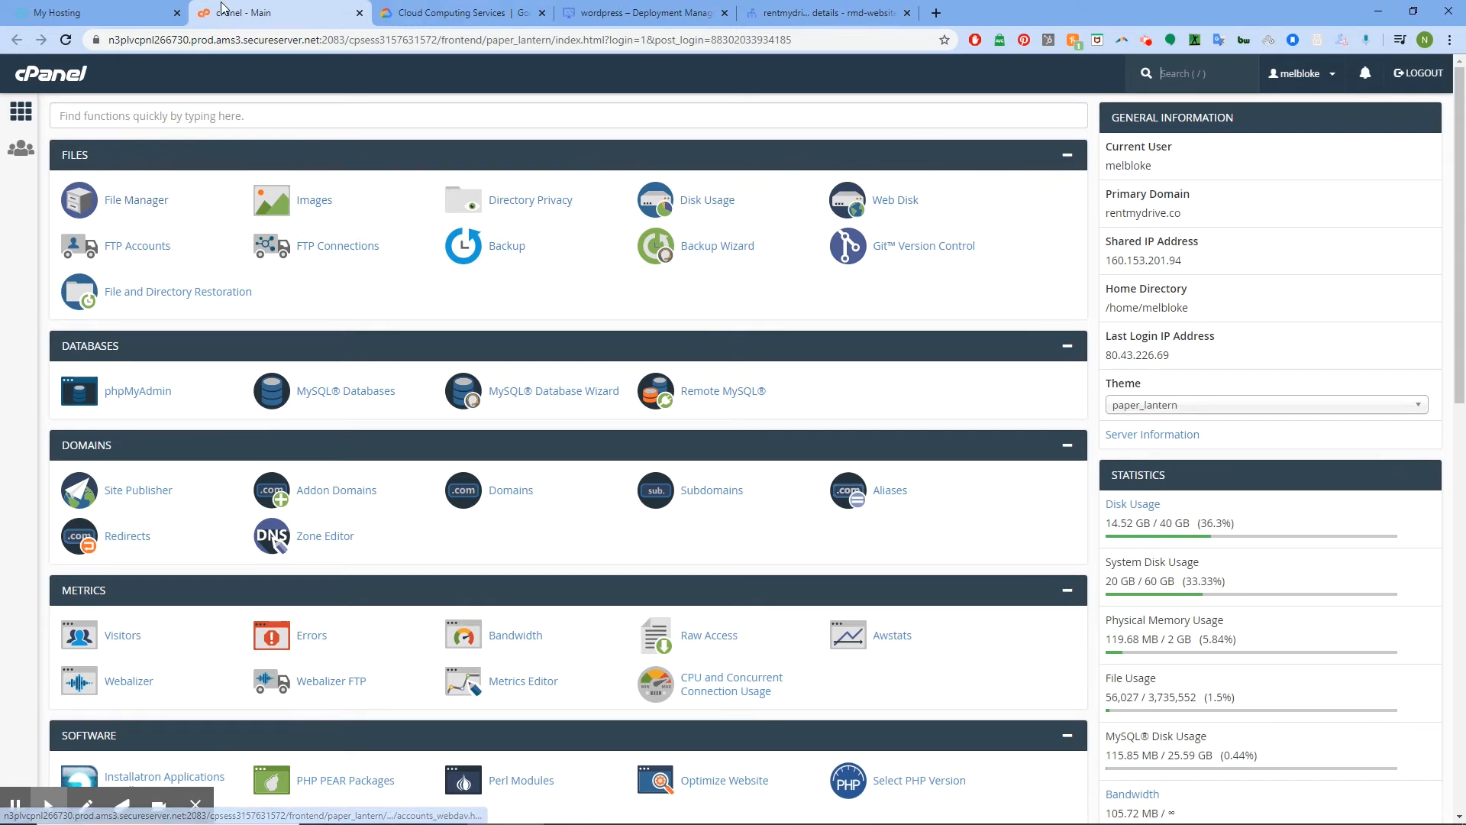
{"action": "left_click", "coordinate": [22, 112]}
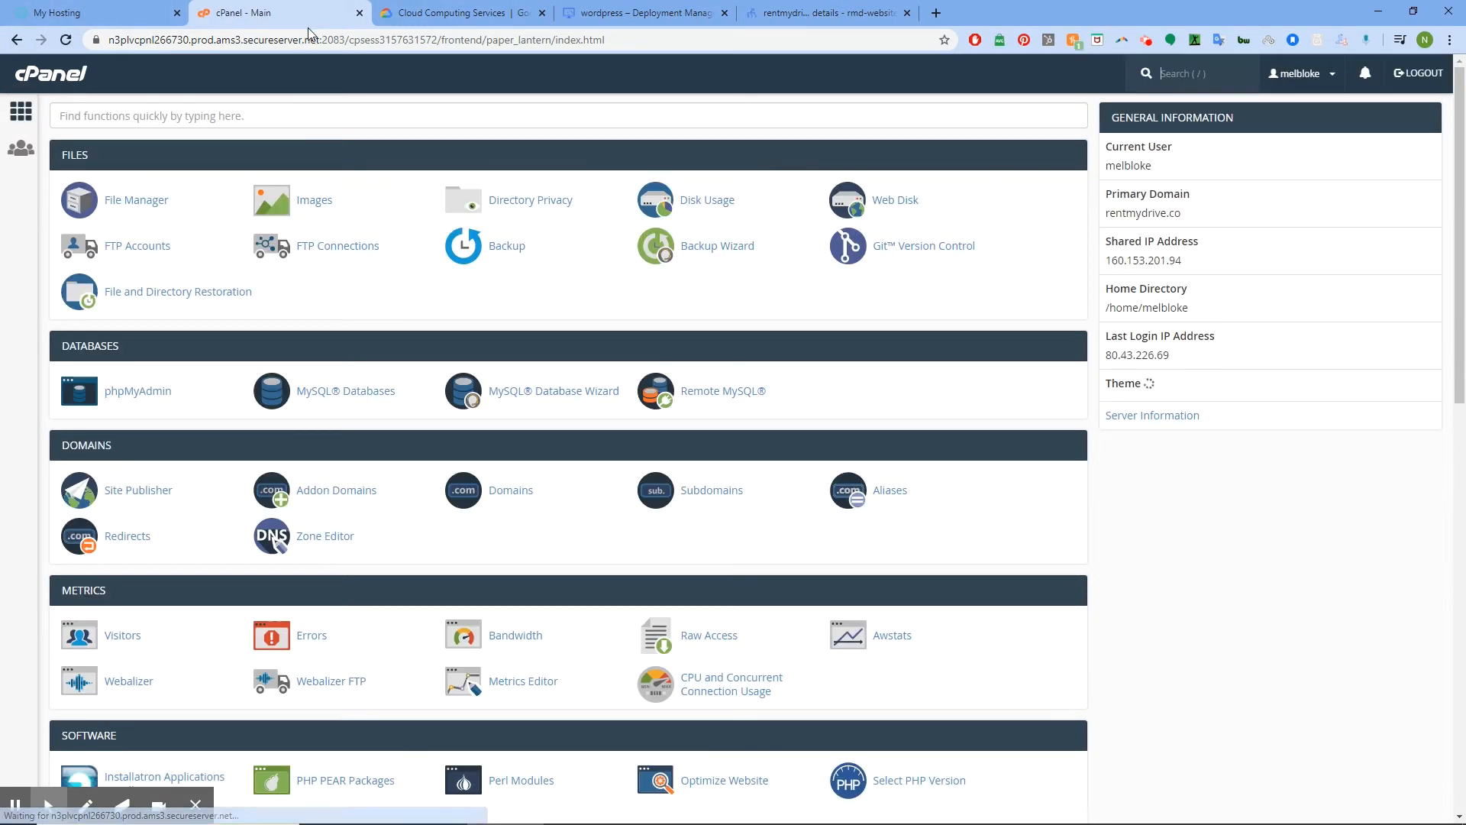
{"action": "left_click", "coordinate": [264, 41]}
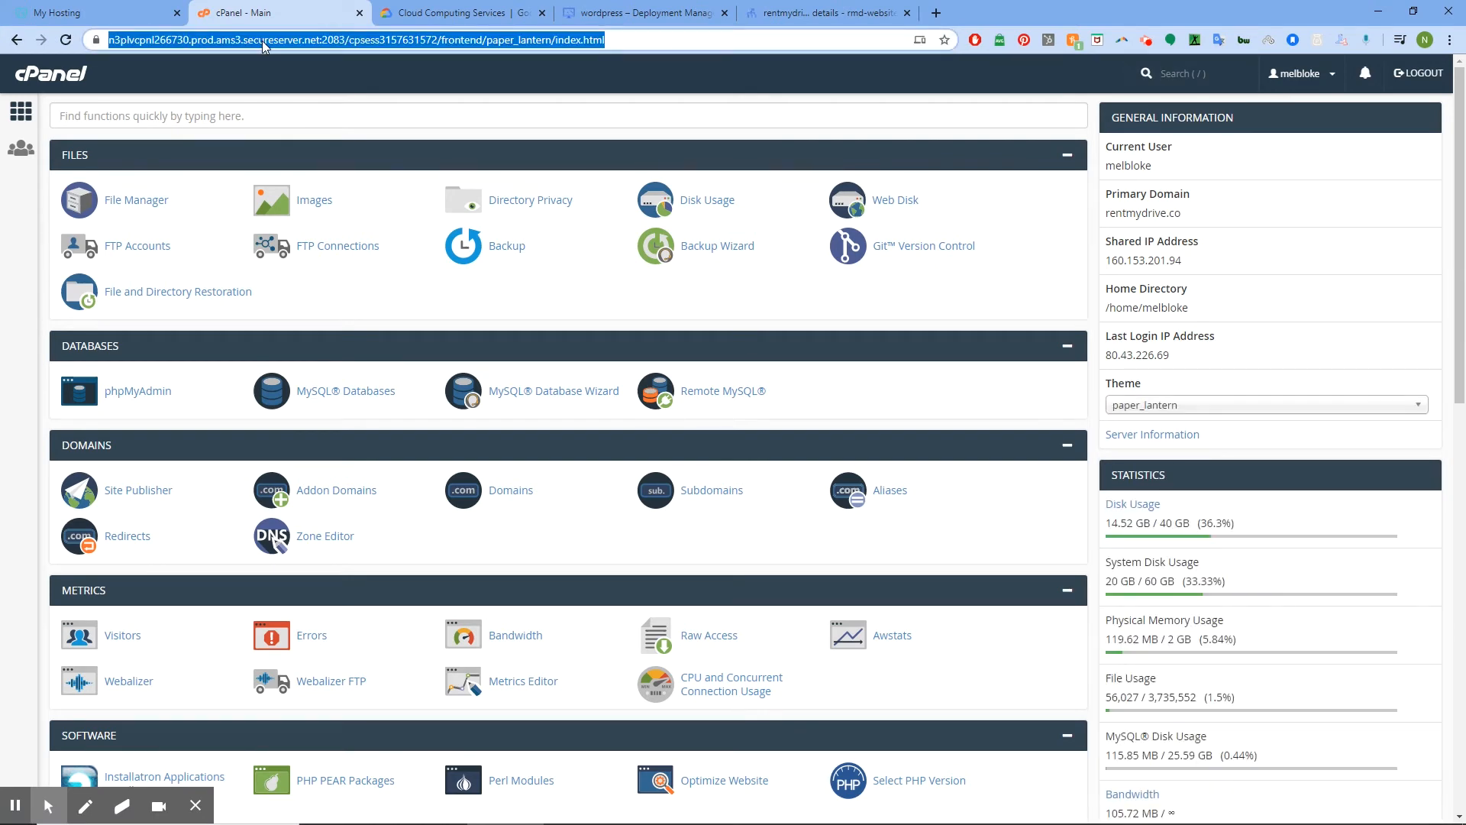
From godaddy My Products, open rentmydrive.co's DNS page and start changing its Nameservers
{"action": "type", "text": "godaddy.com"}
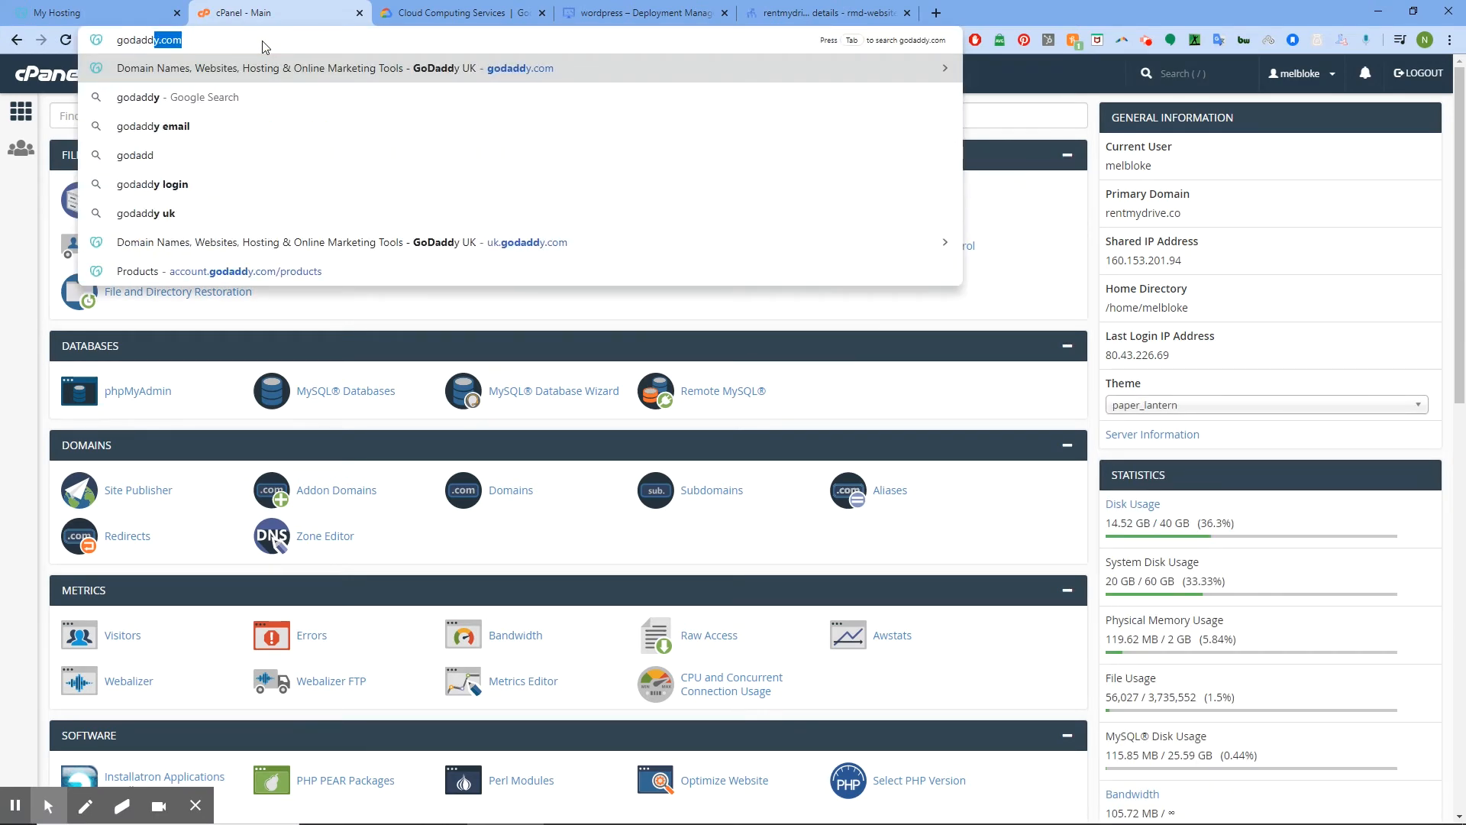
{"action": "key", "text": "Return"}
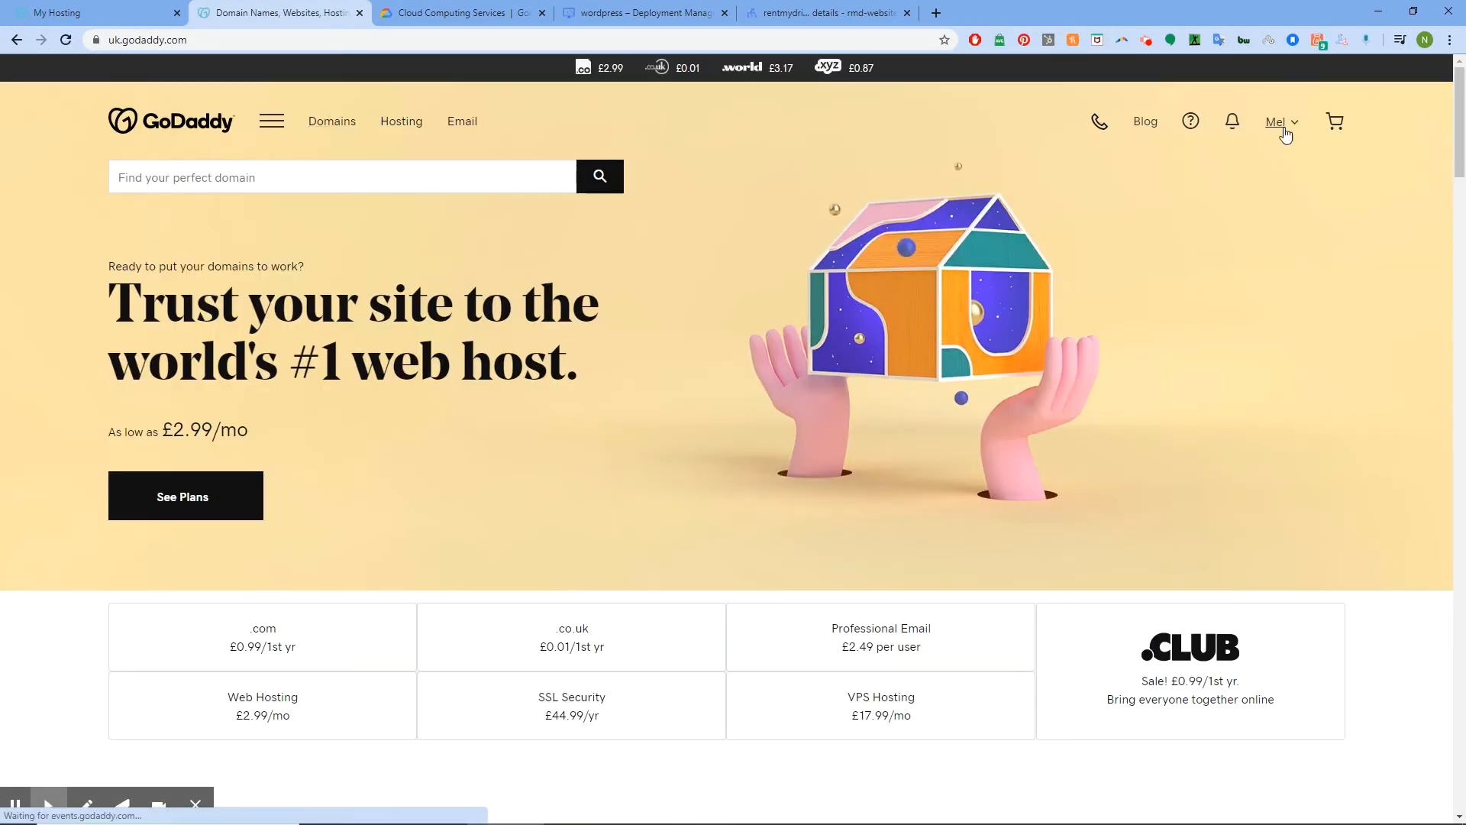
{"action": "left_click", "coordinate": [1293, 131]}
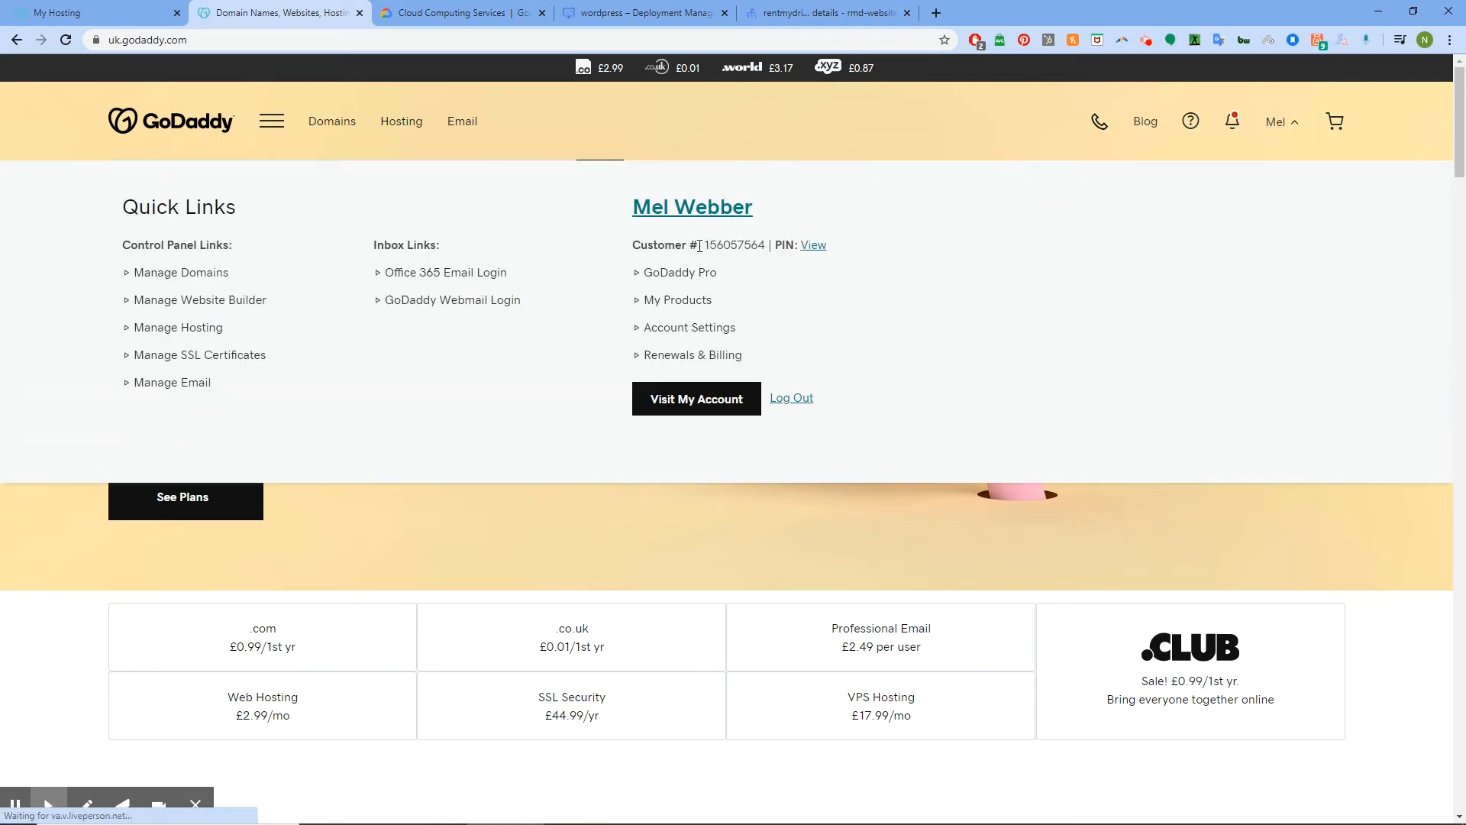
{"action": "left_click", "coordinate": [682, 302]}
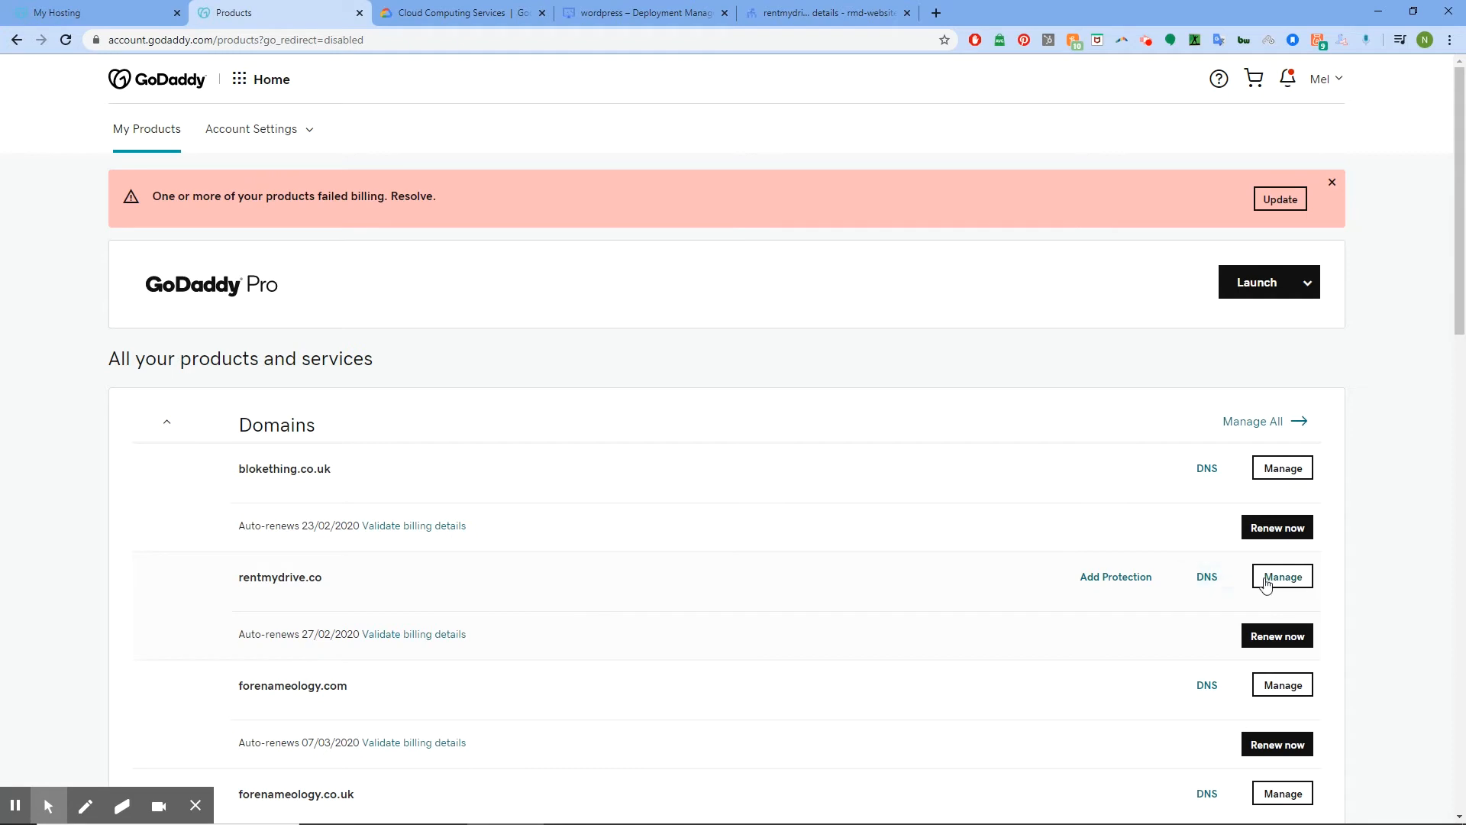
{"action": "left_click", "coordinate": [1212, 579]}
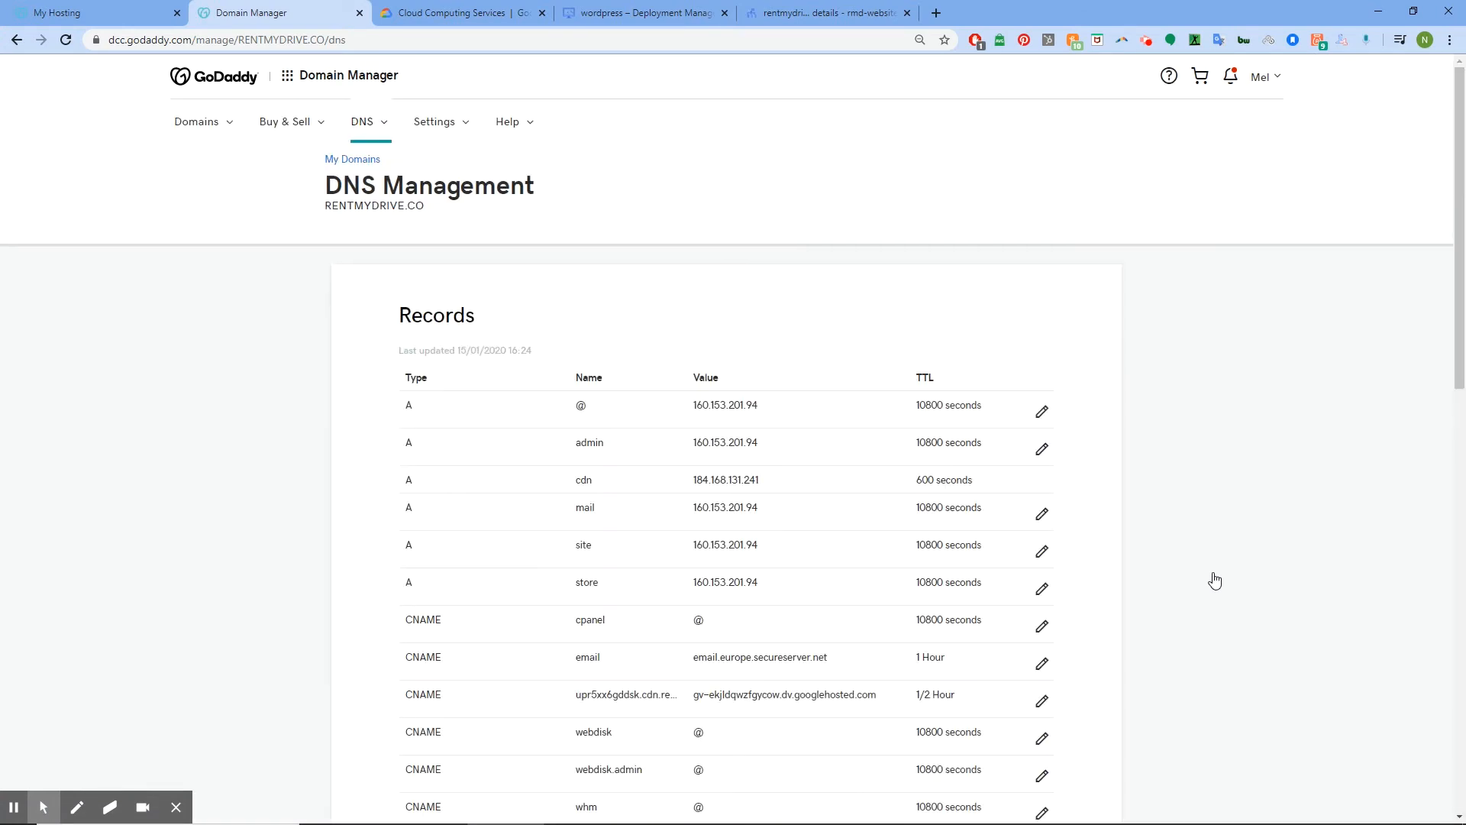
{"action": "scroll", "coordinate": [1268, 439], "scroll_direction": "down", "scroll_amount": 15}
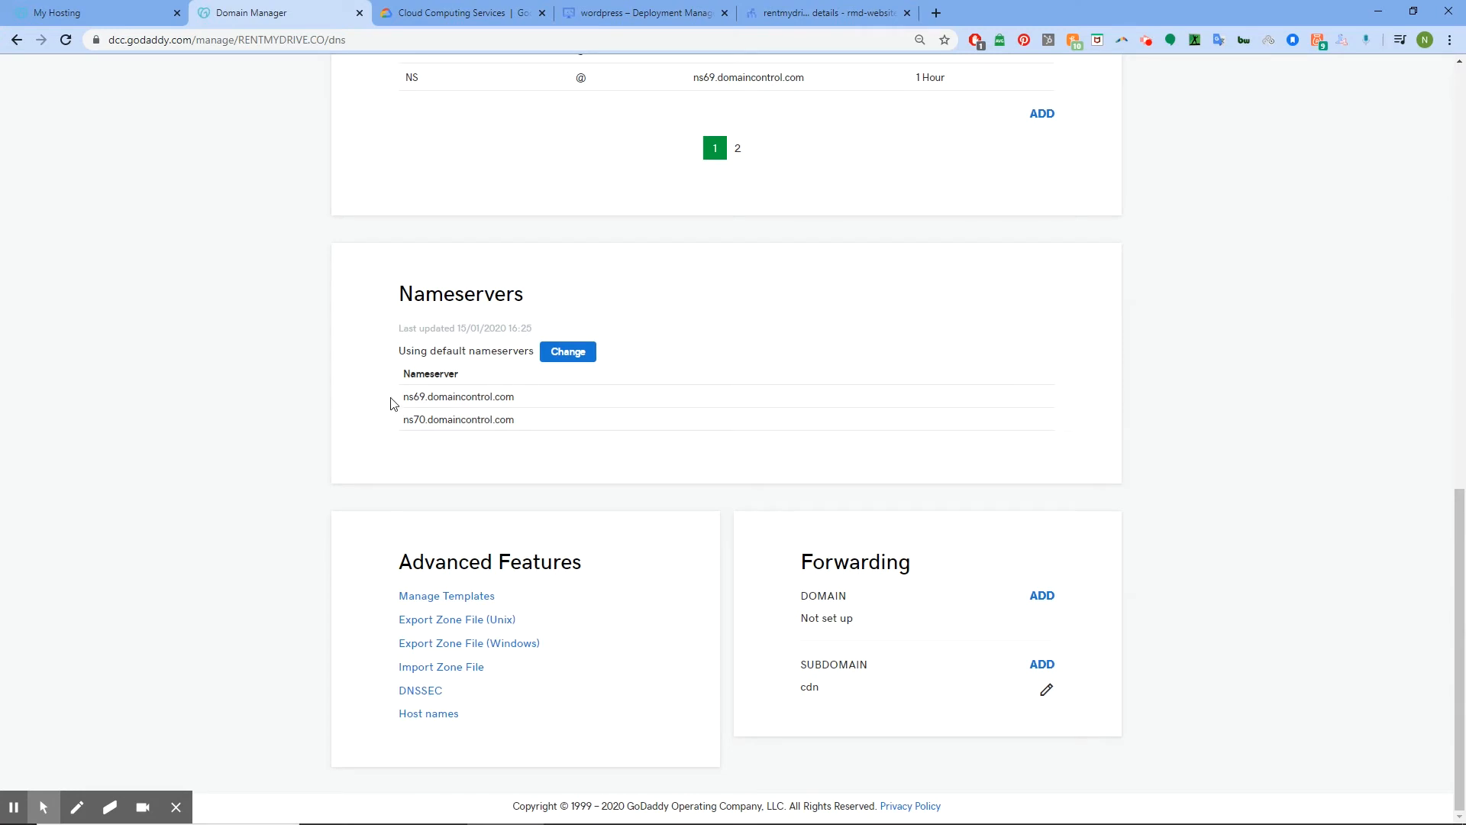
{"action": "left_click", "coordinate": [571, 356]}
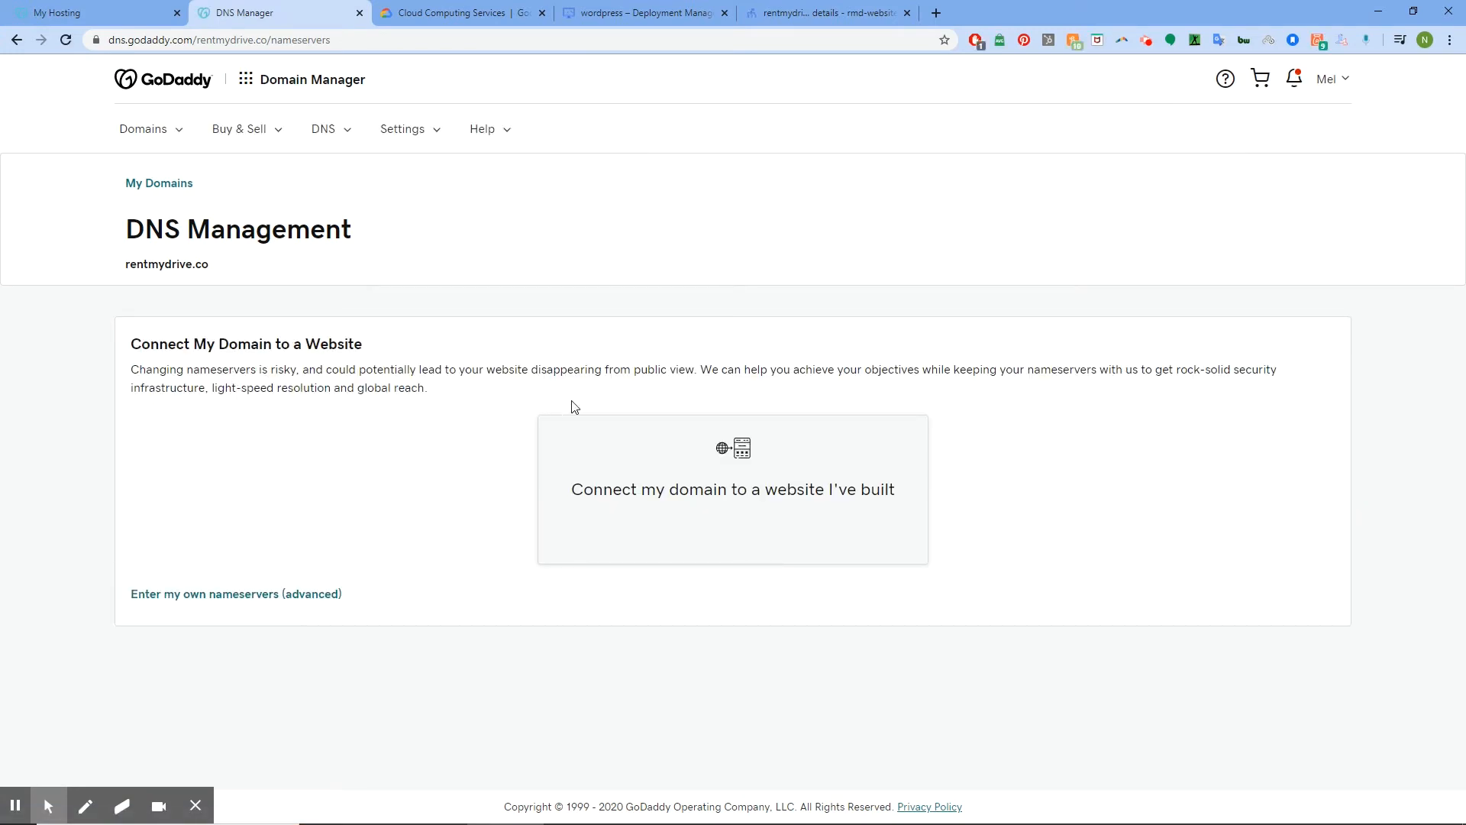
Choose custom nameservers and enter ns-cloud-e1 and ns-cloud-e2.googledomains.com
{"action": "left_click", "coordinate": [248, 599]}
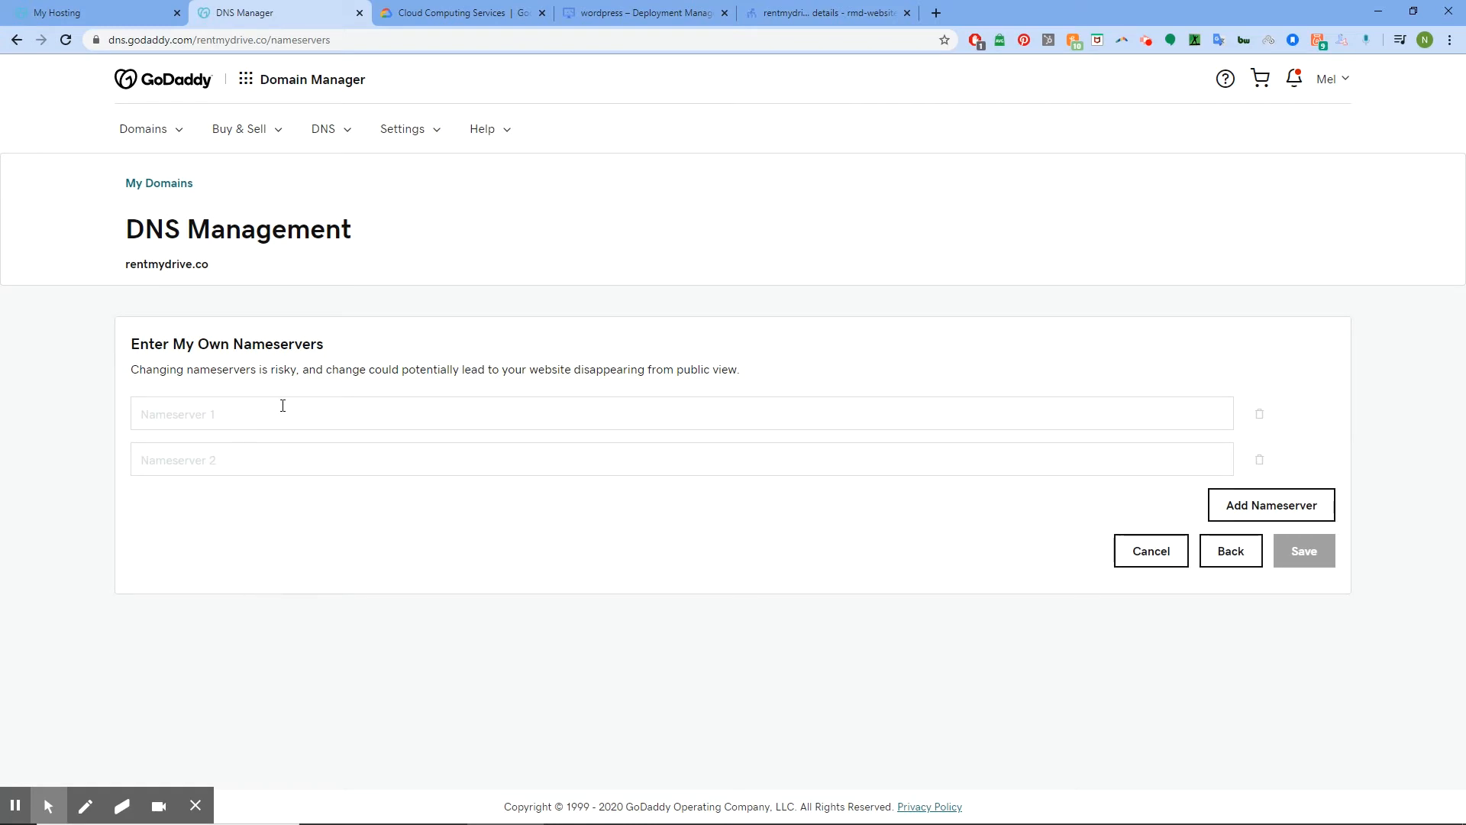
{"action": "left_click", "coordinate": [284, 409]}
{"action": "key", "text": "ctrl+v"}
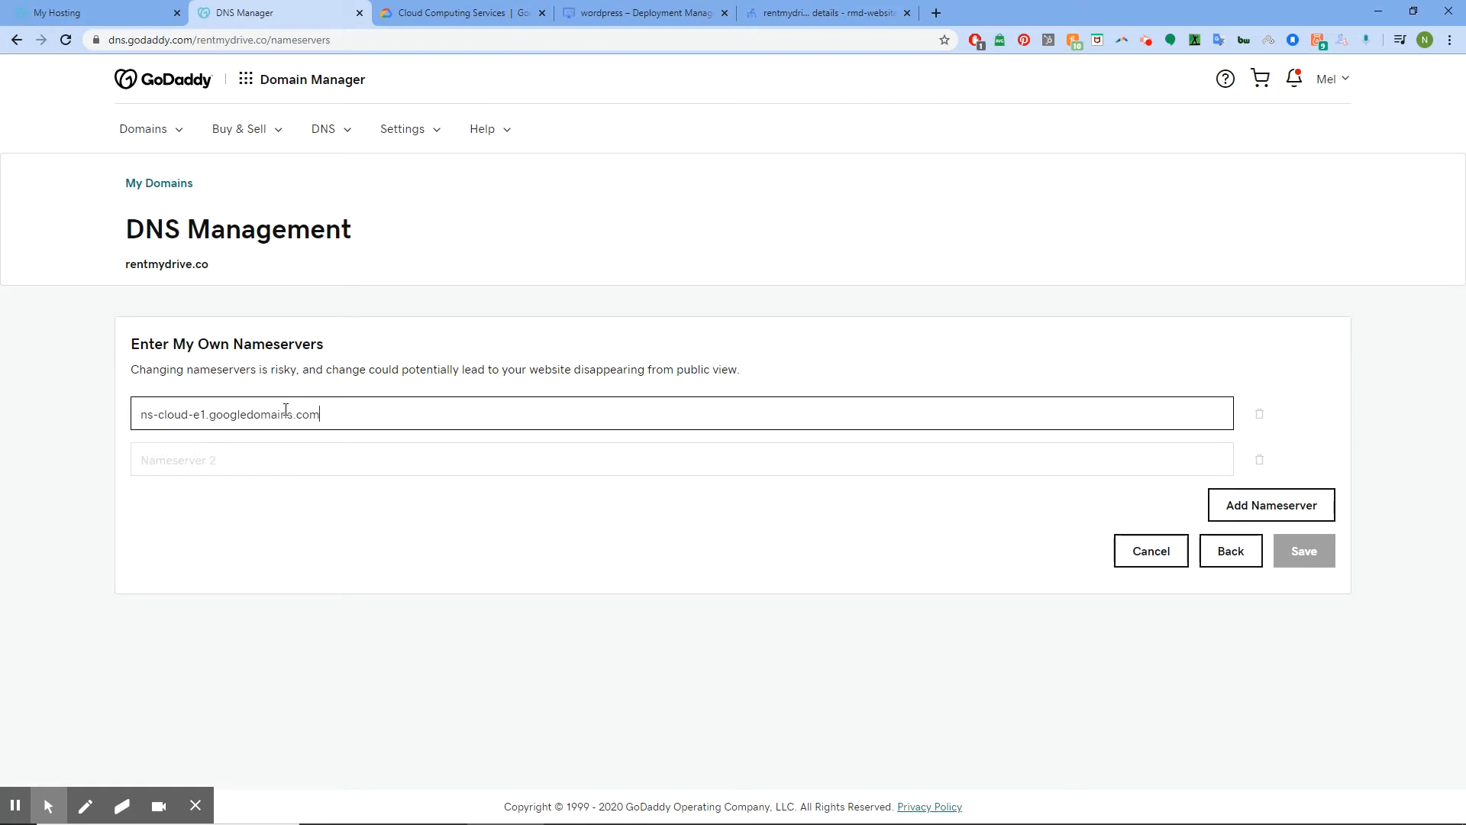
{"action": "left_click", "coordinate": [335, 461]}
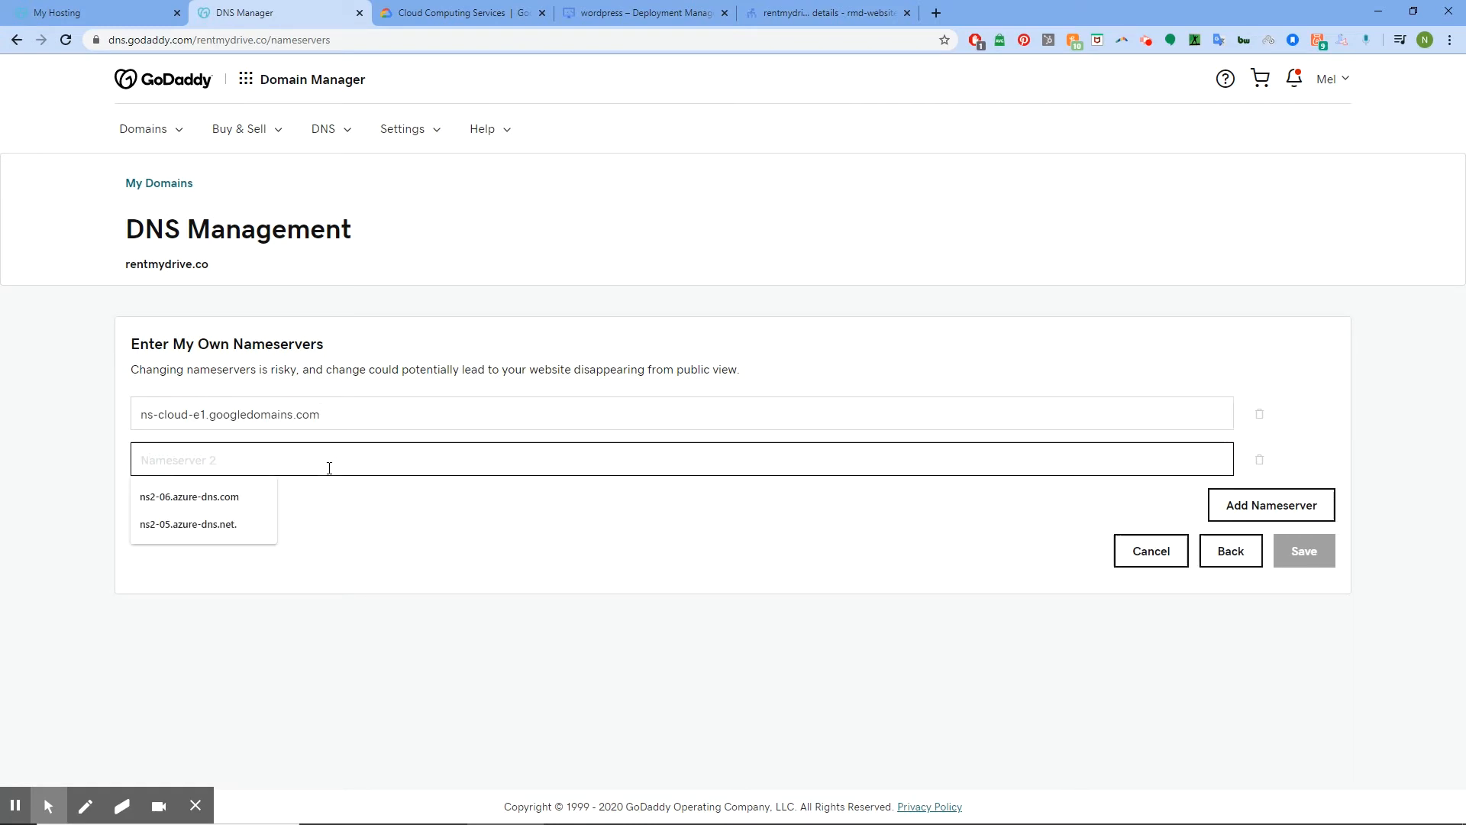
{"action": "key", "text": "ctrl+v"}
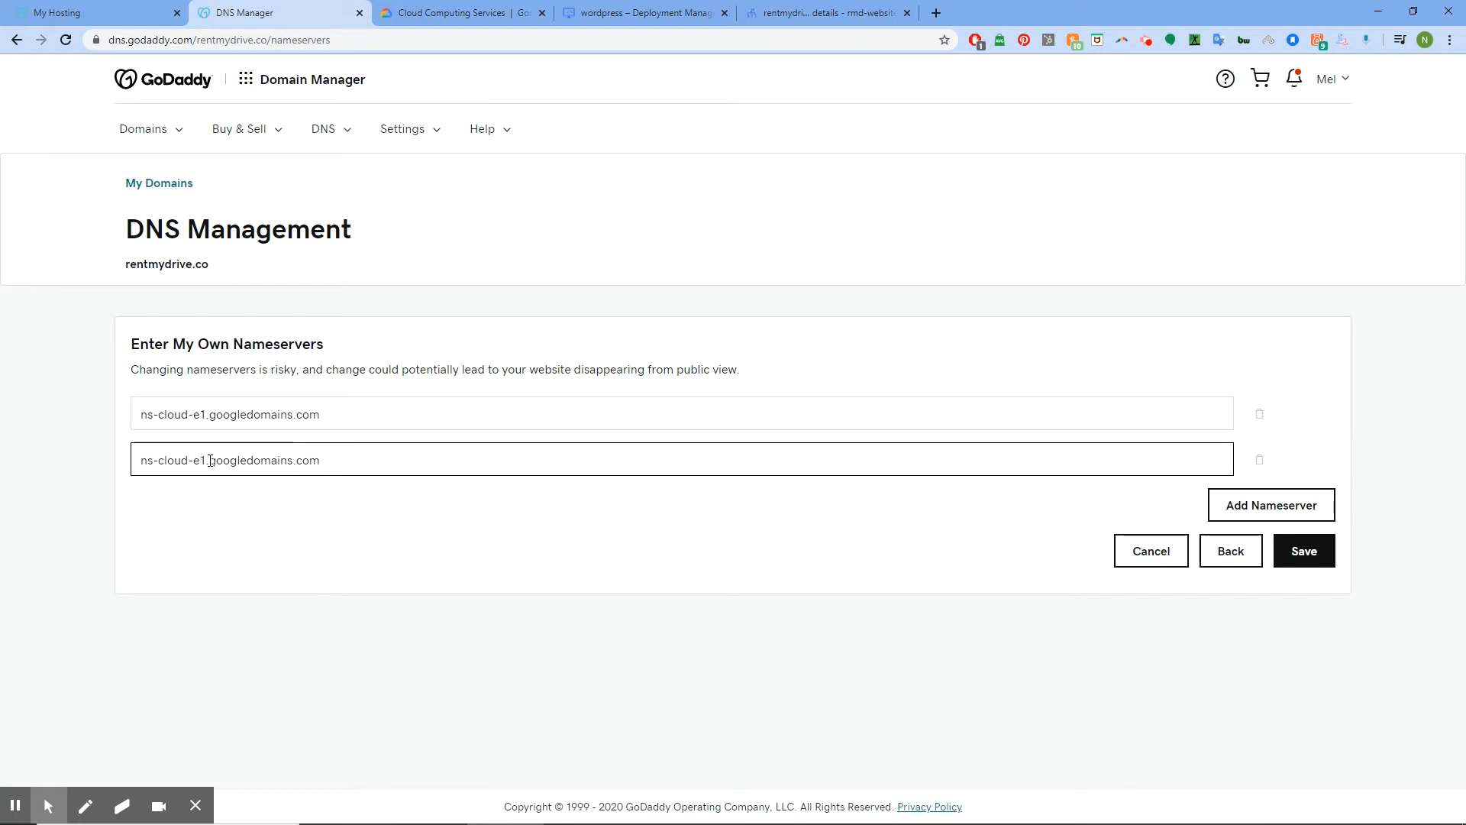
{"action": "left_click", "coordinate": [207, 461]}
{"action": "key", "text": "BackSpace"}
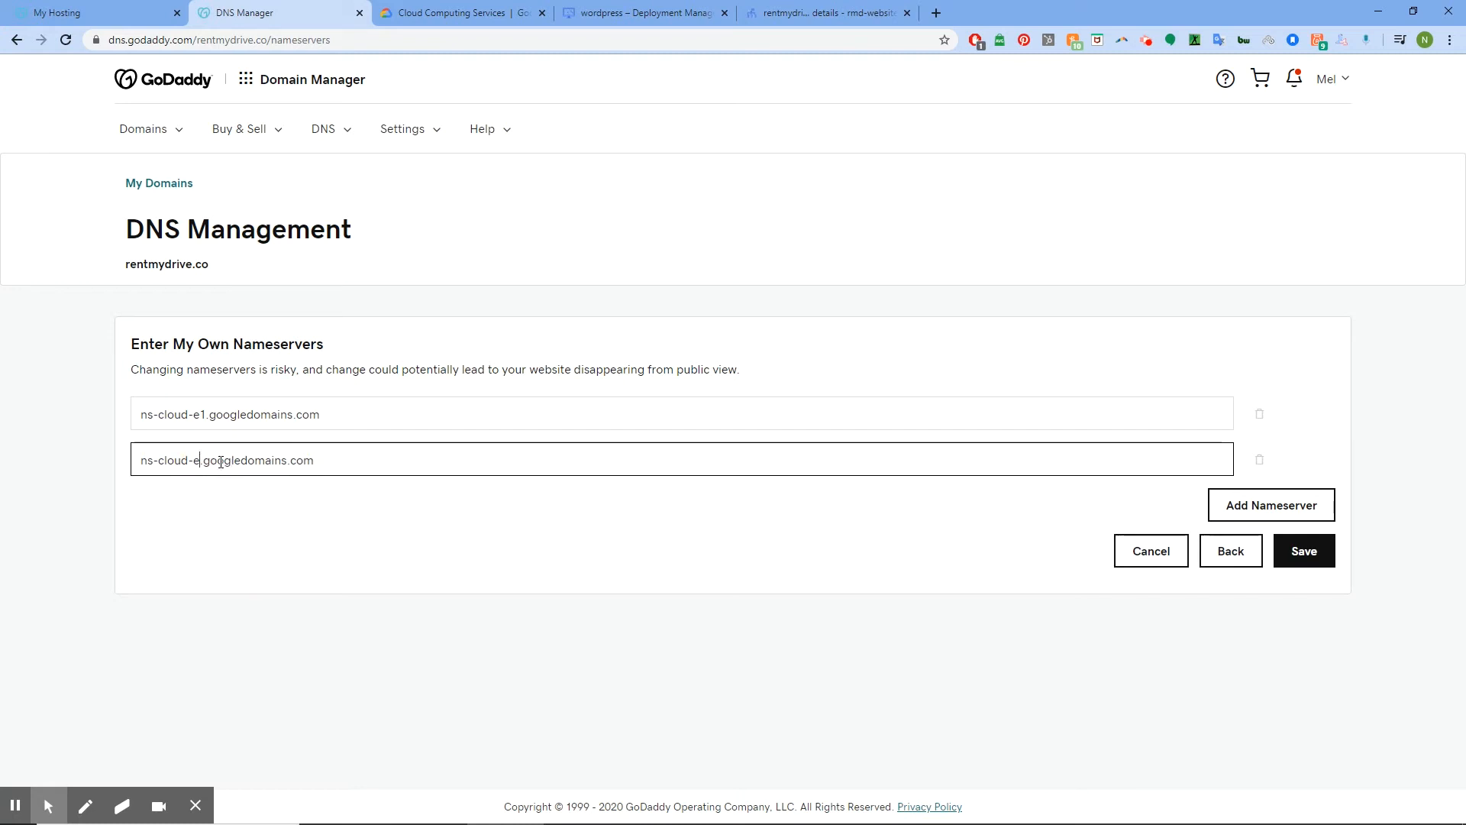
{"action": "type", "text": "2"}
Add ns-cloud-e3.googledomains.com as the third nameserver
{"action": "left_click", "coordinate": [1252, 507]}
{"action": "left_click", "coordinate": [236, 505]}
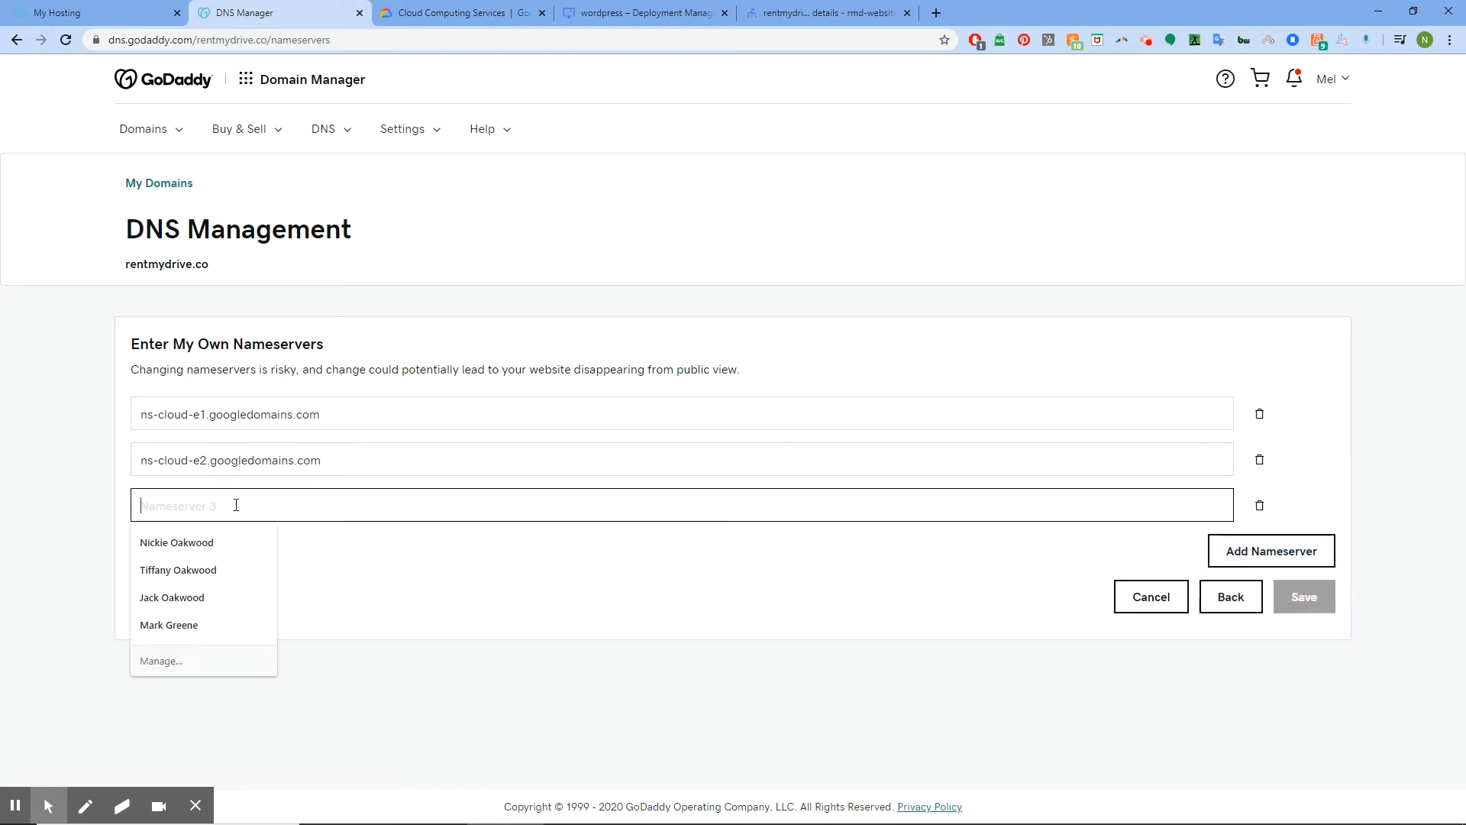
{"action": "key", "text": "ctrl+v"}
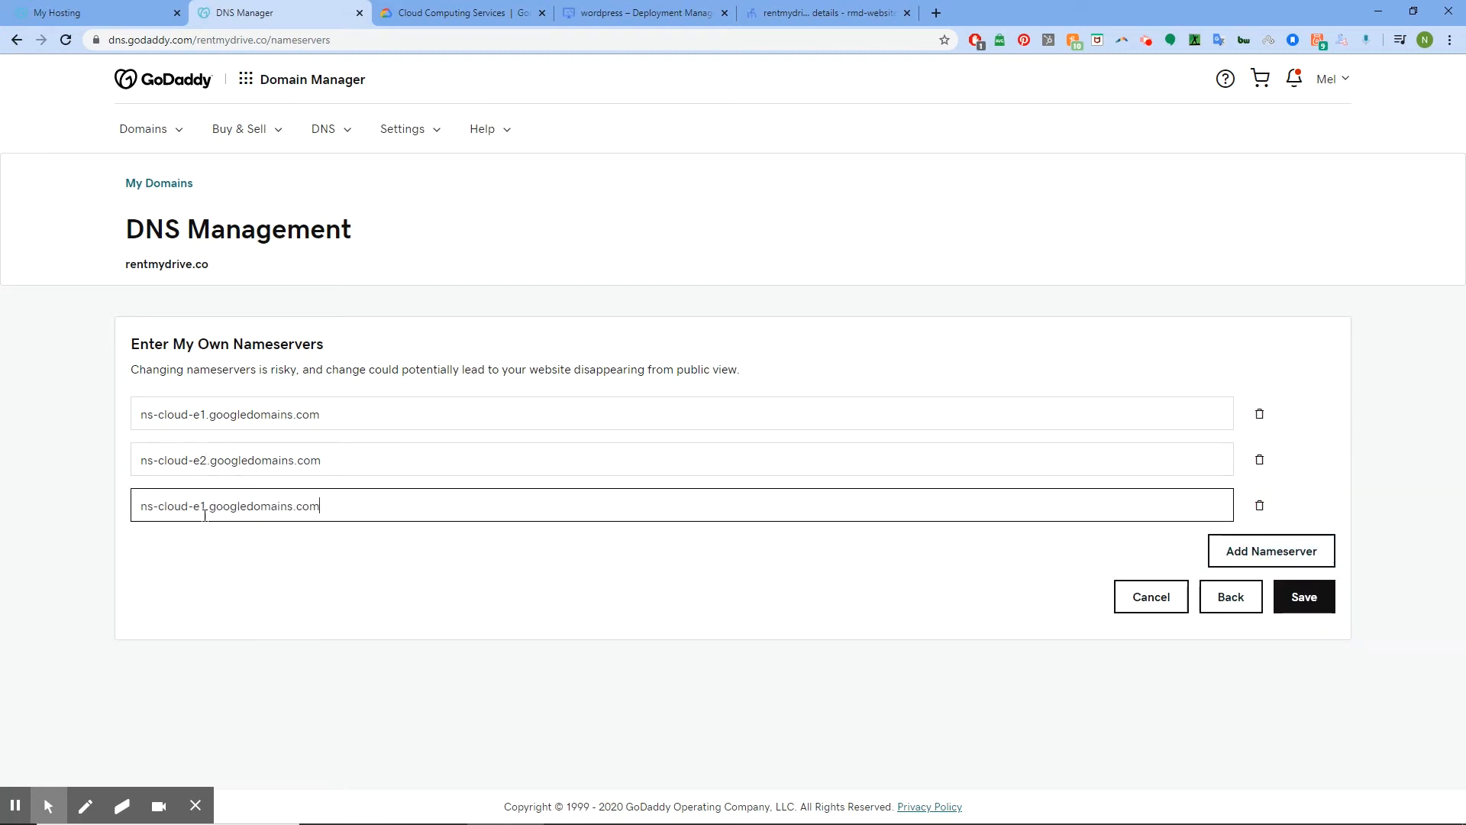
{"action": "left_click", "coordinate": [204, 505]}
{"action": "key", "text": "BackSpace"}
{"action": "type", "text": "3"}
Add ns-cloud-e4.googledomains.com as the fourth nameserver and save
{"action": "left_click", "coordinate": [1253, 549]}
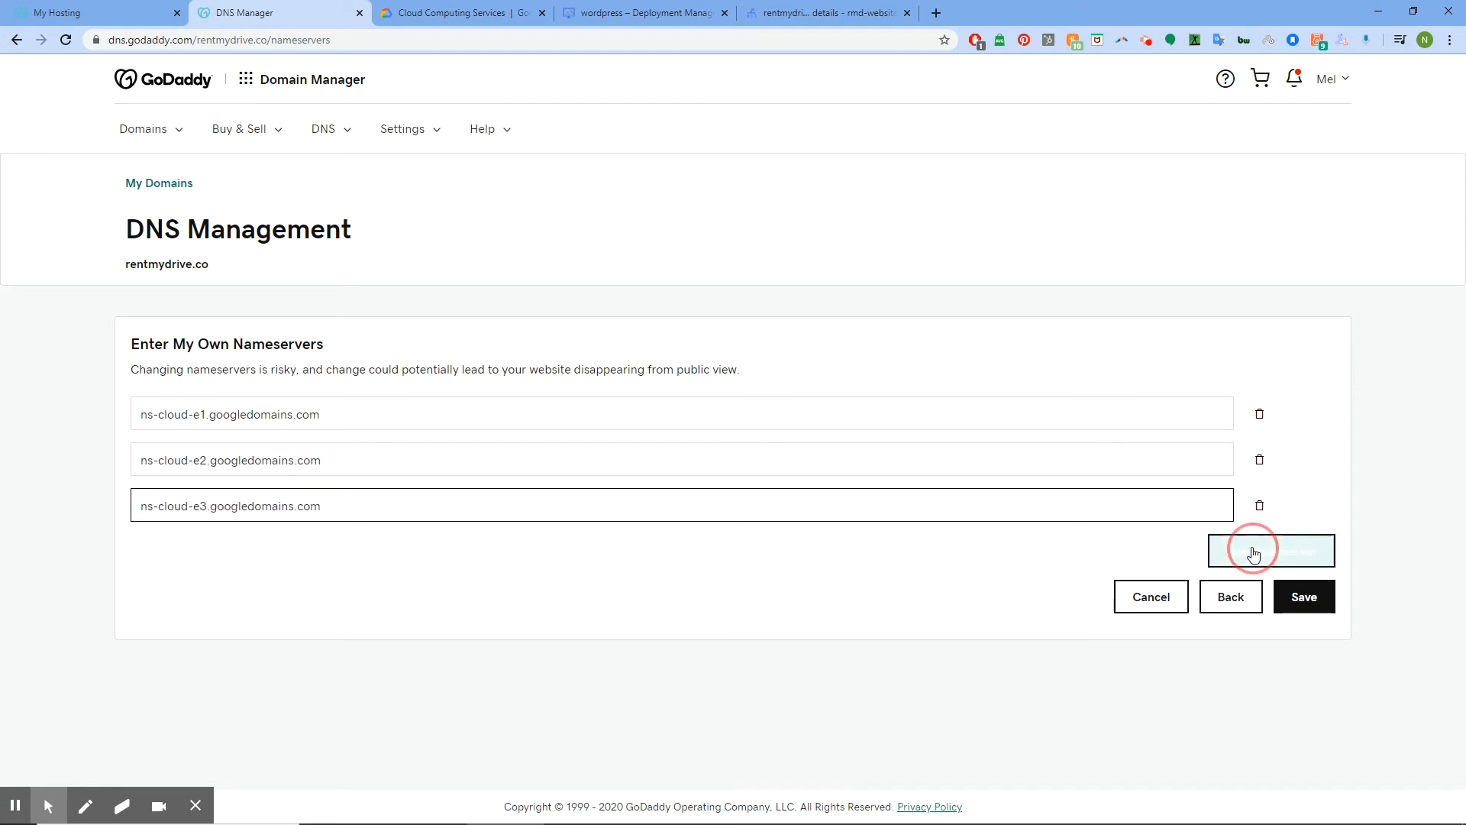
{"action": "right_click", "coordinate": [200, 555]}
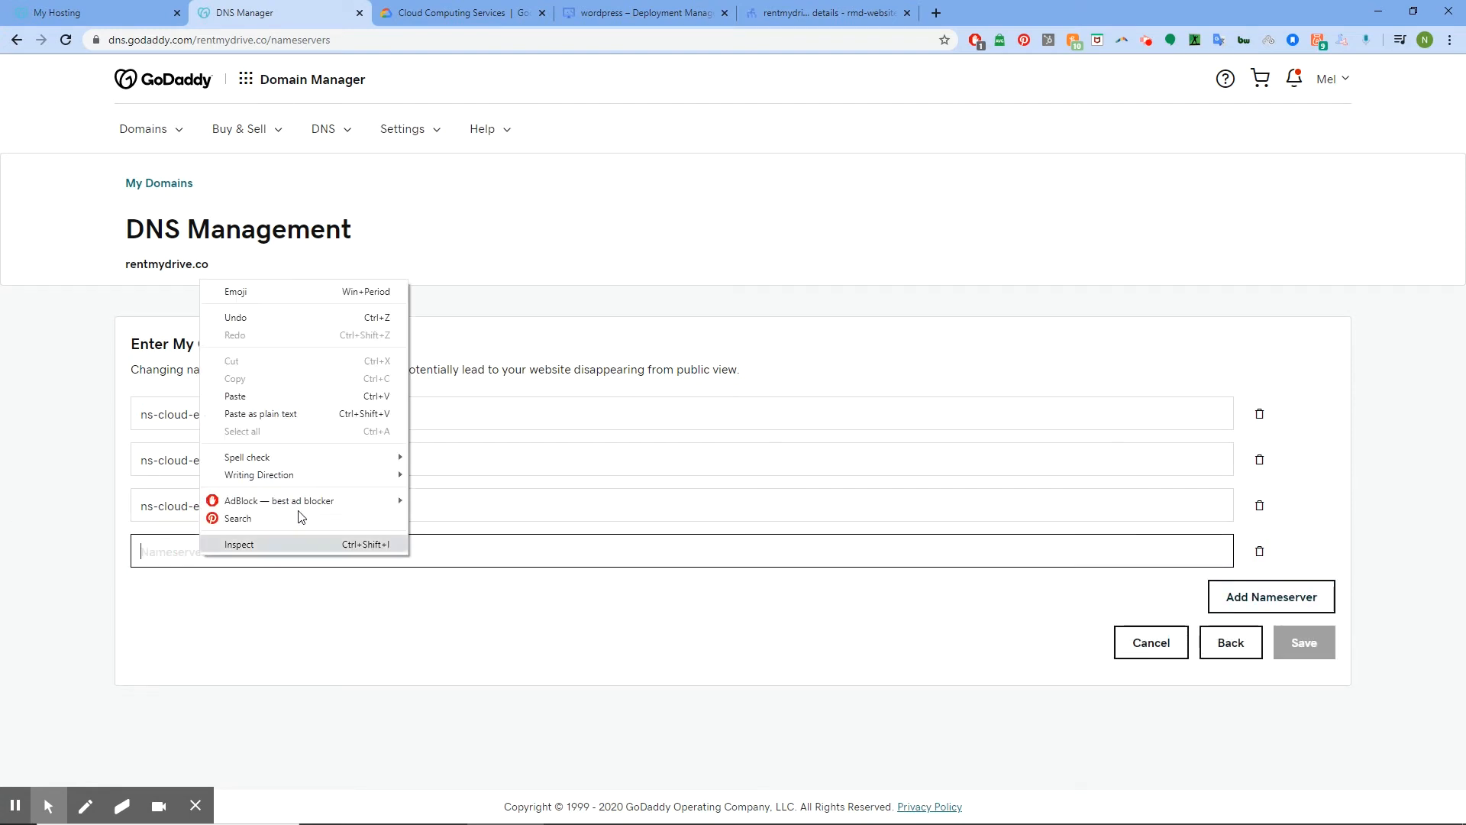
{"action": "left_click", "coordinate": [292, 408]}
{"action": "left_click", "coordinate": [205, 553]}
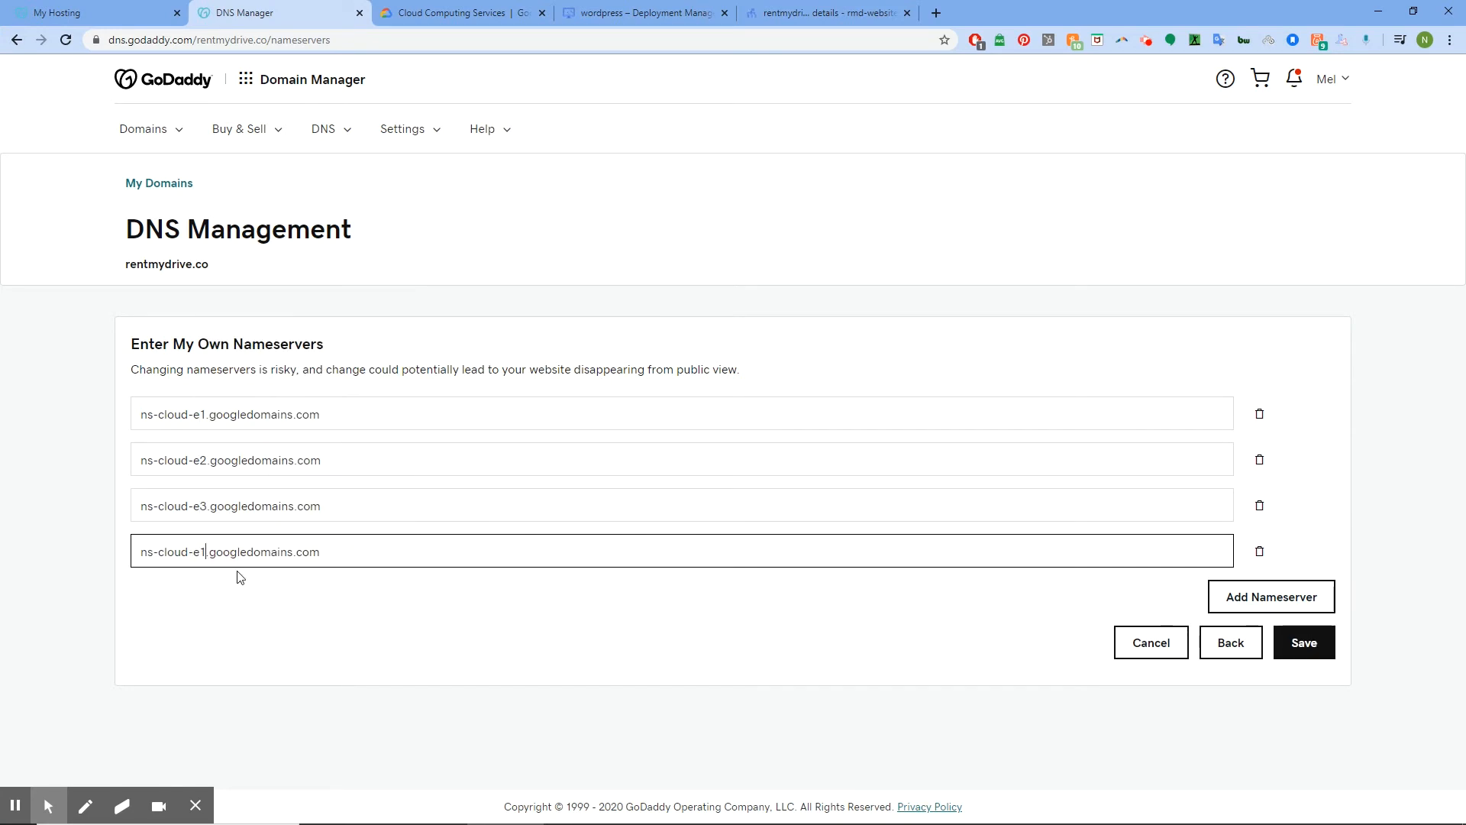
{"action": "key", "text": "BackSpace"}
{"action": "type", "text": "4"}
{"action": "left_click", "coordinate": [1302, 642]}
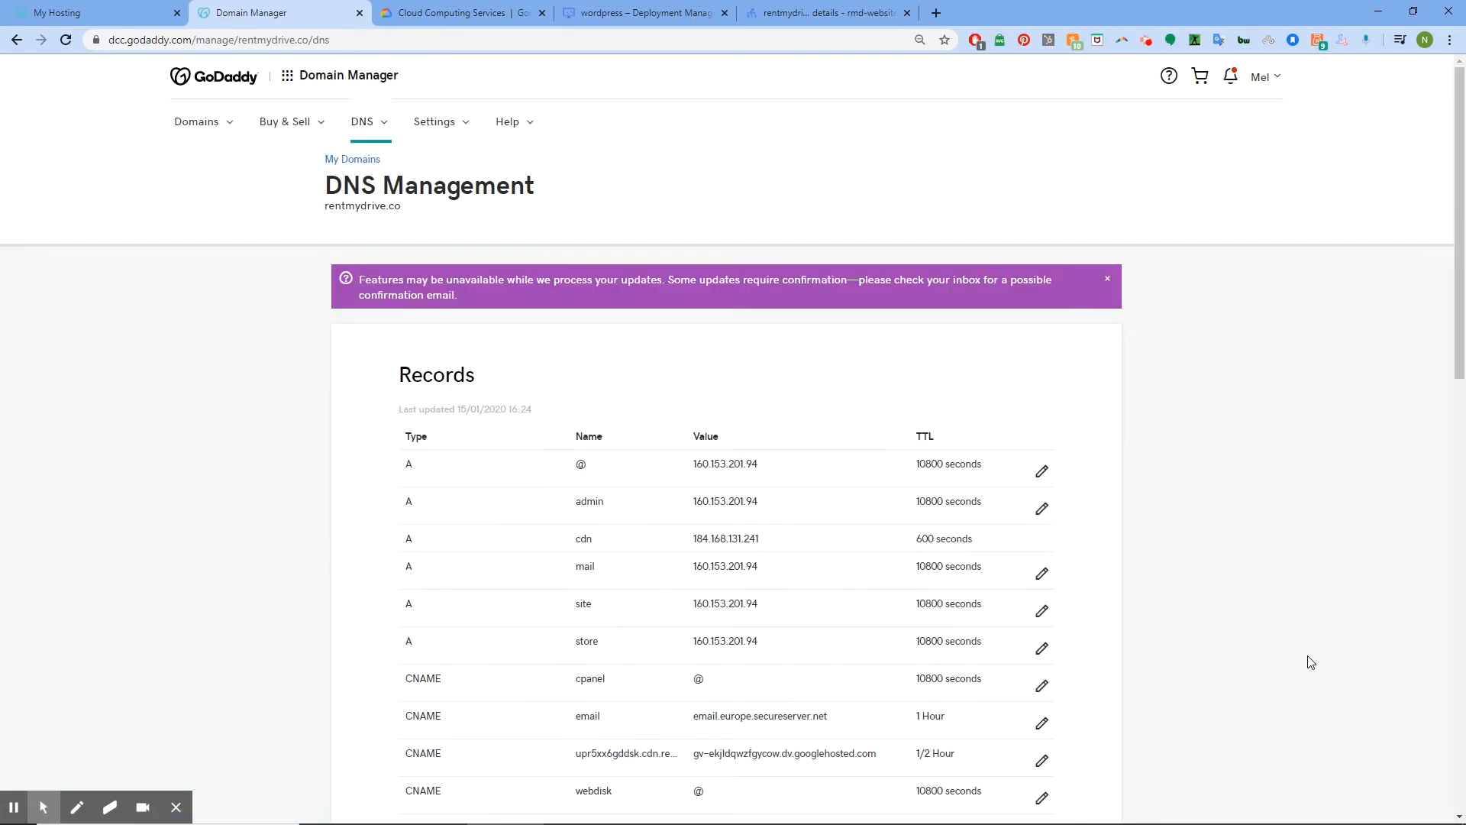
Scroll to check the Nameservers card, still listing ns69 and ns70.domaincontrol.com
{"action": "scroll", "coordinate": [1217, 382], "scroll_direction": "down", "scroll_amount": 15}
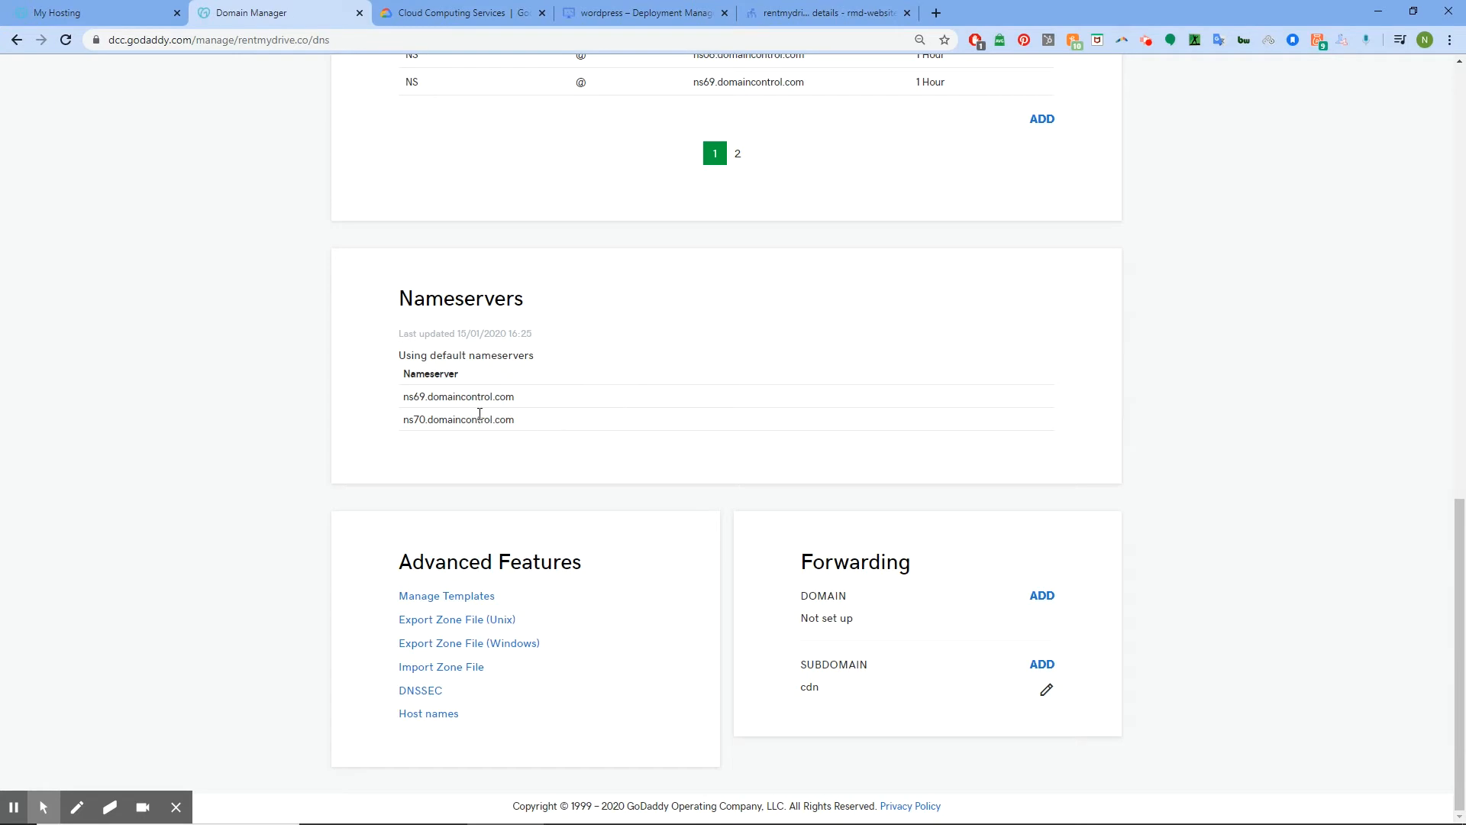
{"action": "scroll", "coordinate": [606, 425], "scroll_direction": "up", "scroll_amount": 1}
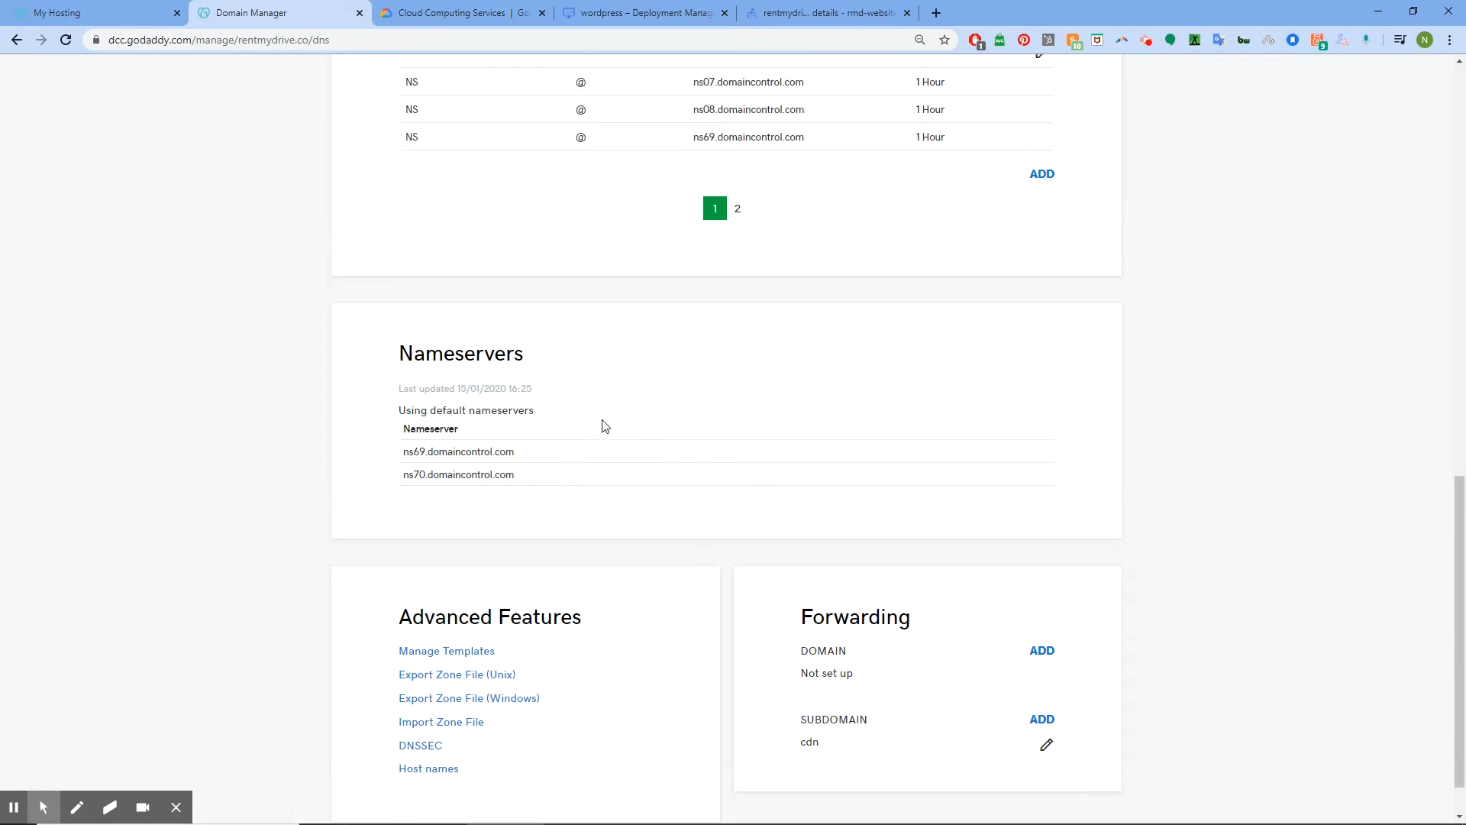
{"action": "scroll", "coordinate": [606, 426], "scroll_direction": "up", "scroll_amount": 15}
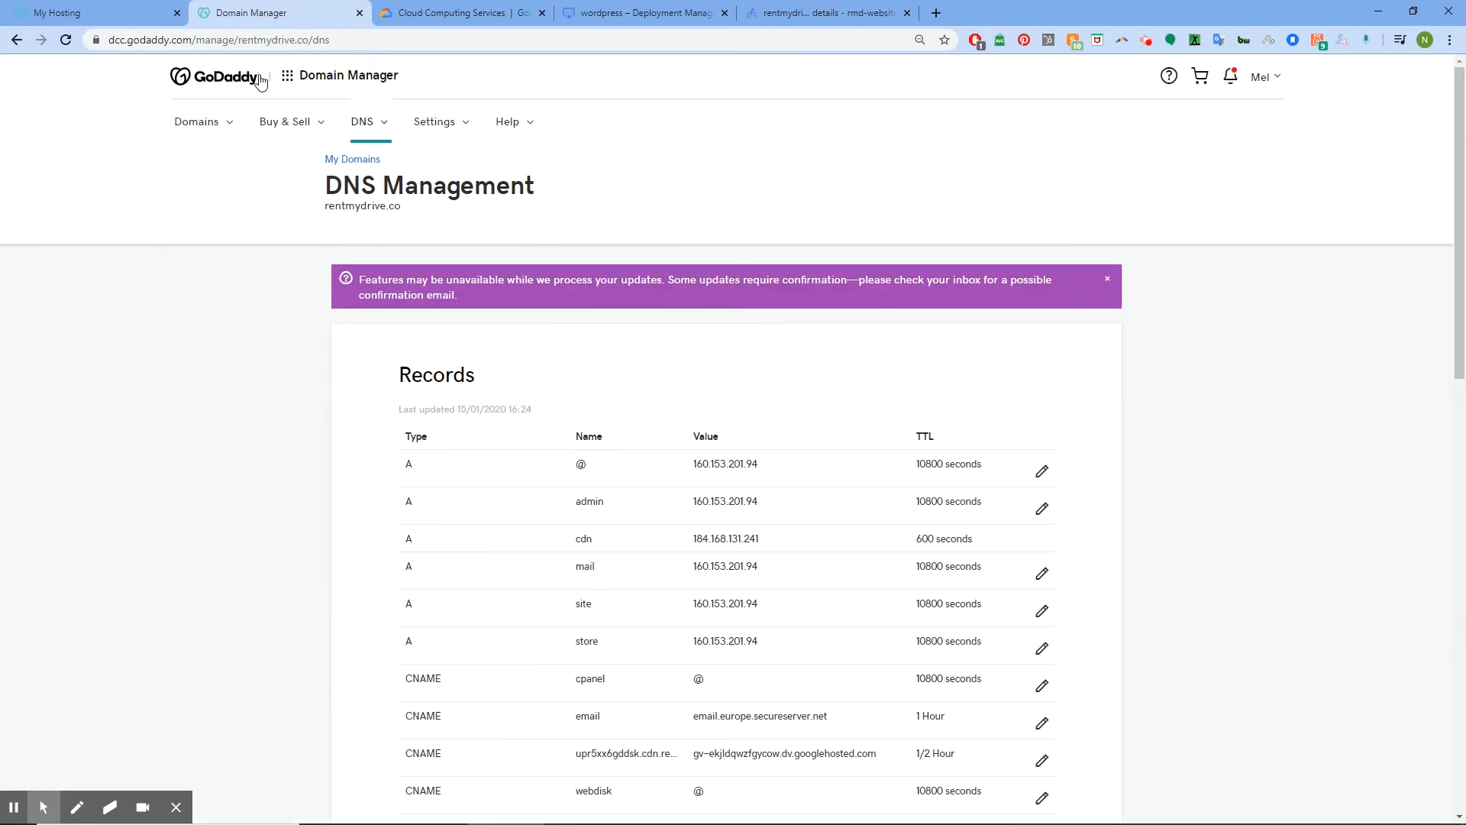
Reopen rentmydrive.co's DNS page, now showing custom nameservers ns-cloud-e1 to e4
{"action": "left_click", "coordinate": [219, 76]}
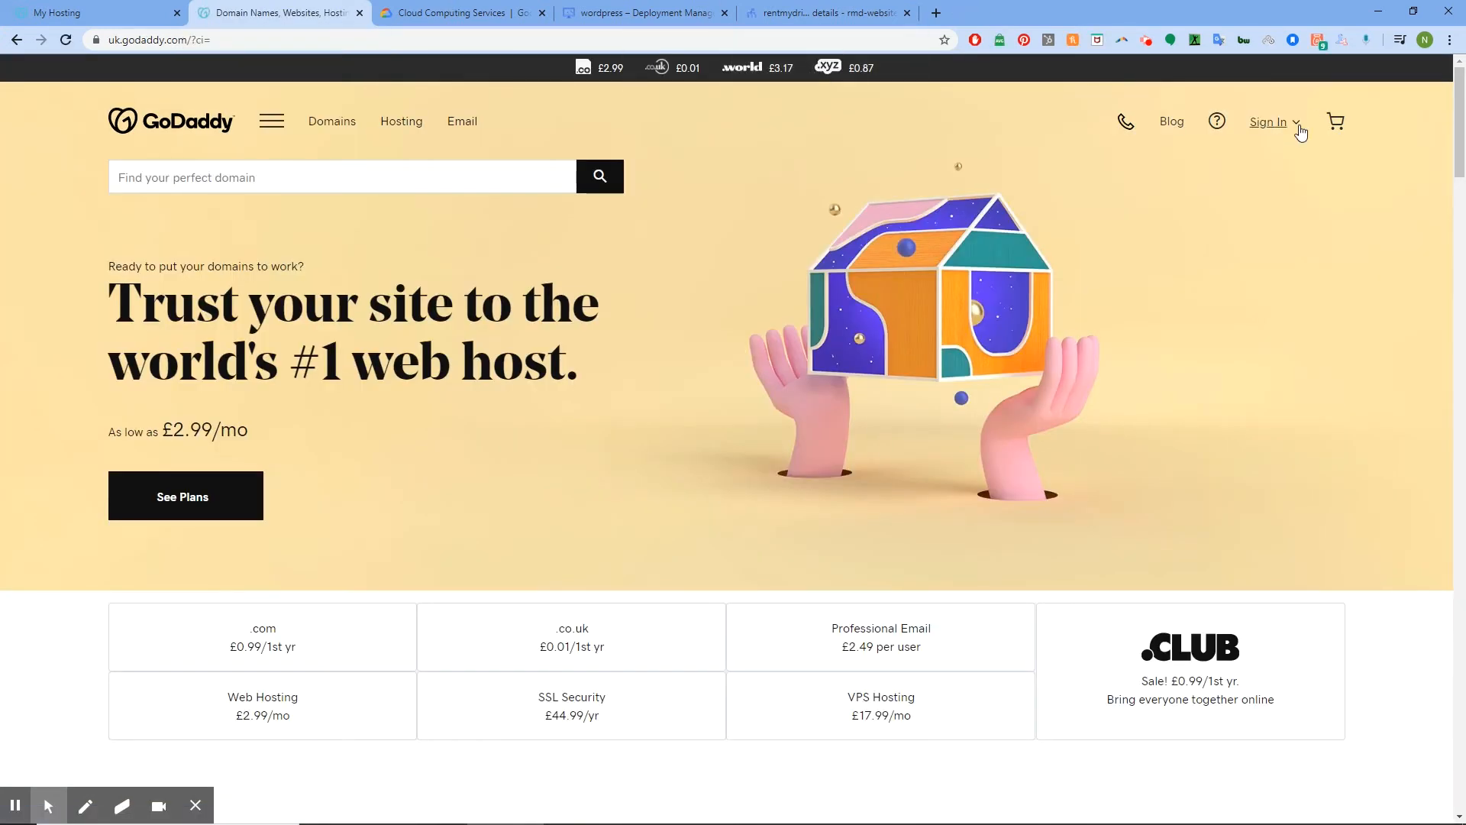
{"action": "left_click", "coordinate": [1295, 129]}
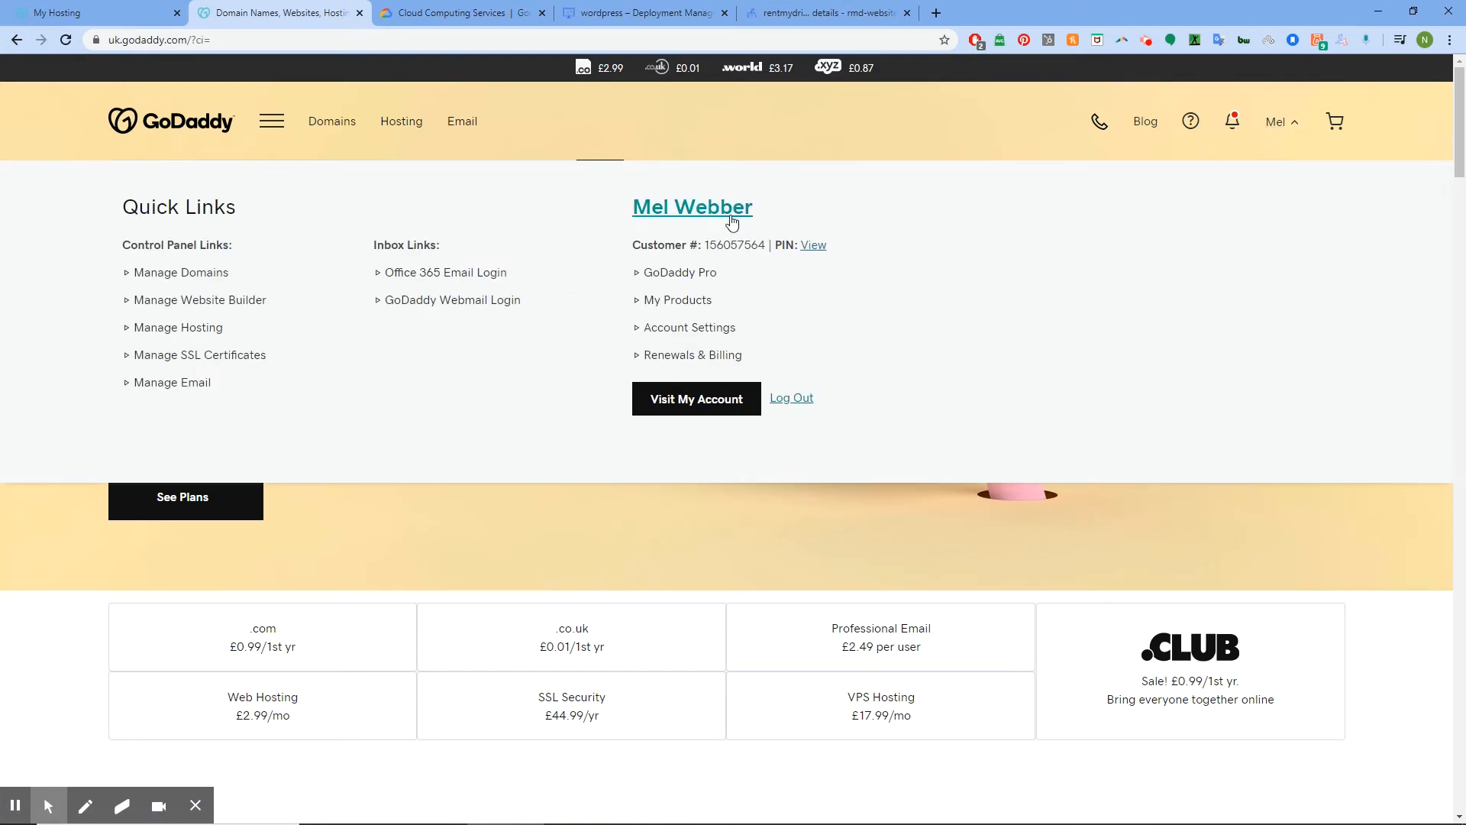
{"action": "left_click", "coordinate": [682, 301]}
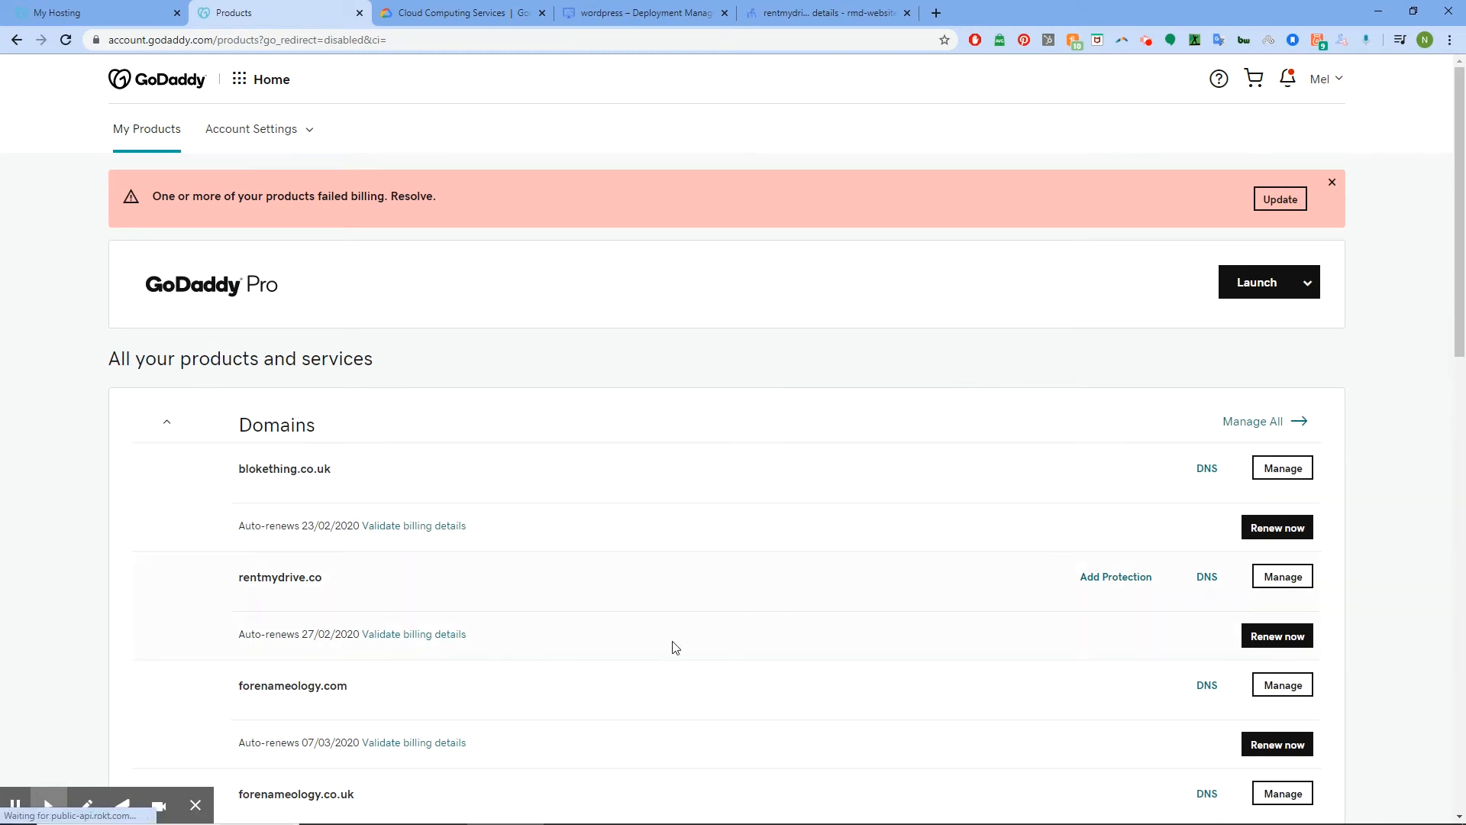
{"action": "left_click", "coordinate": [1206, 579]}
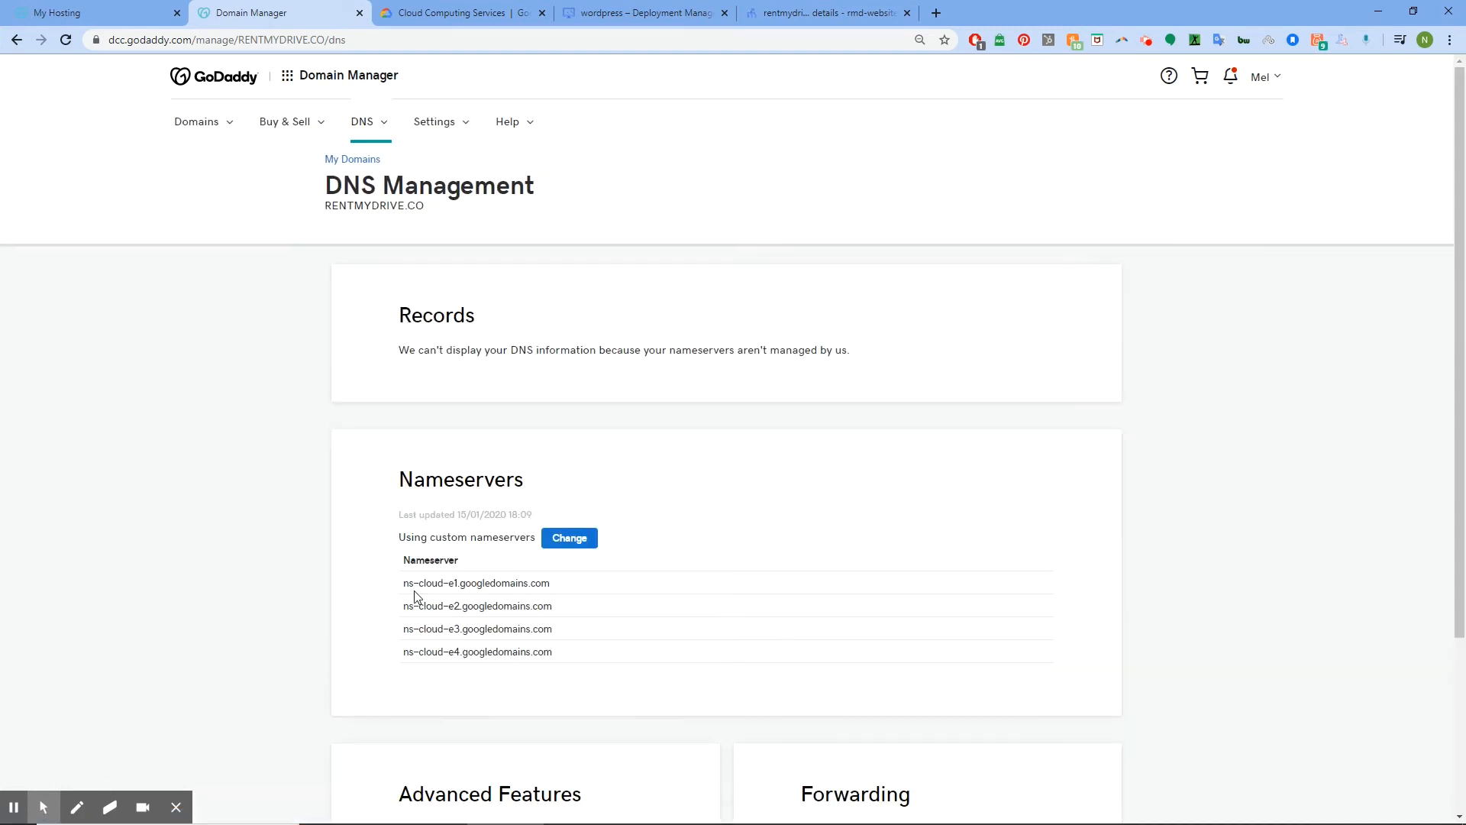
Copy the first two listed nameservers and open a new browser tab
{"action": "left_click_drag", "start_coordinate": [383, 583], "coordinate": [573, 597]}
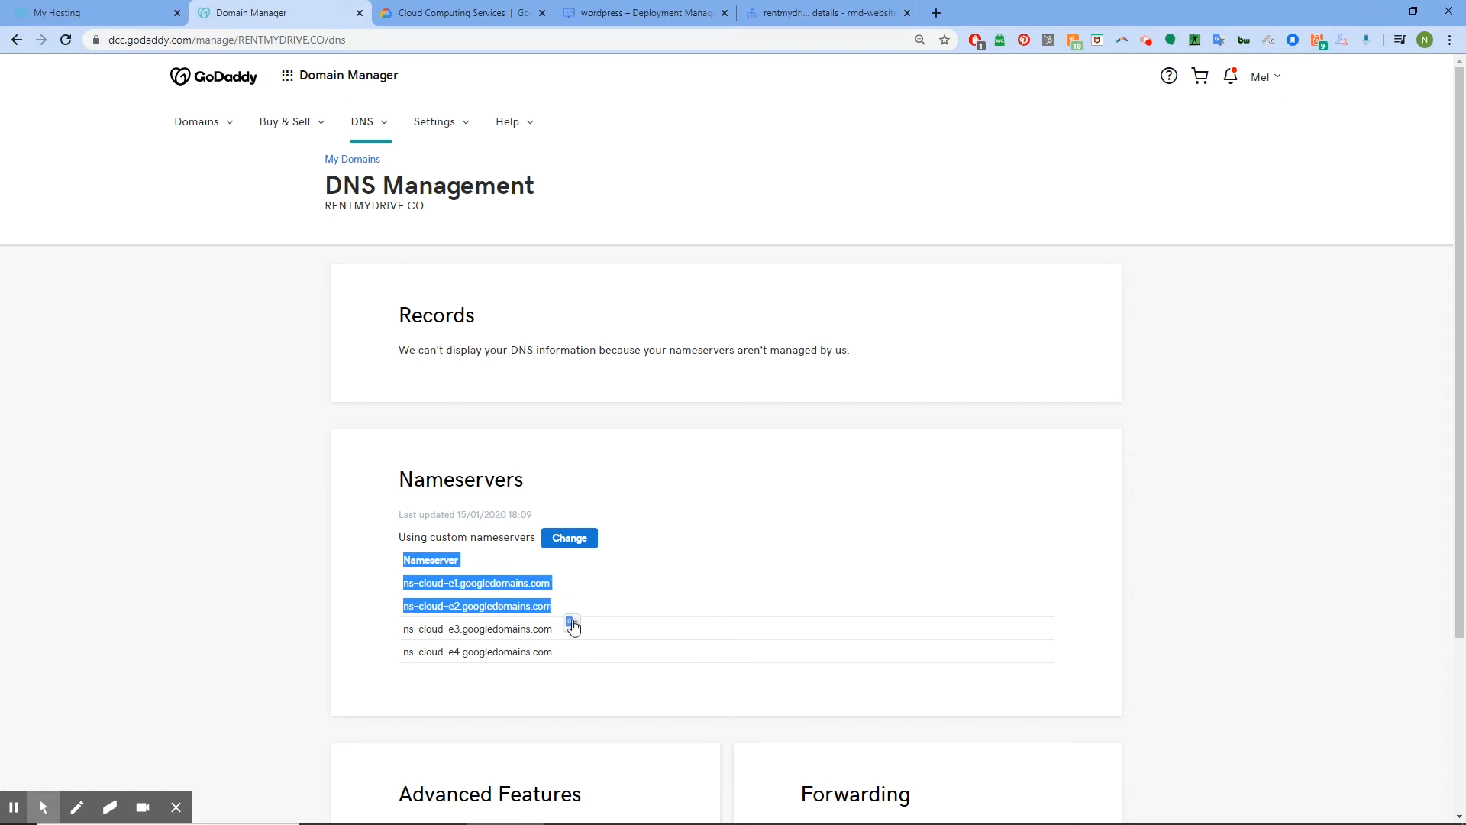
{"action": "key", "text": "ctrl+c"}
{"action": "left_click", "coordinate": [1268, 443]}
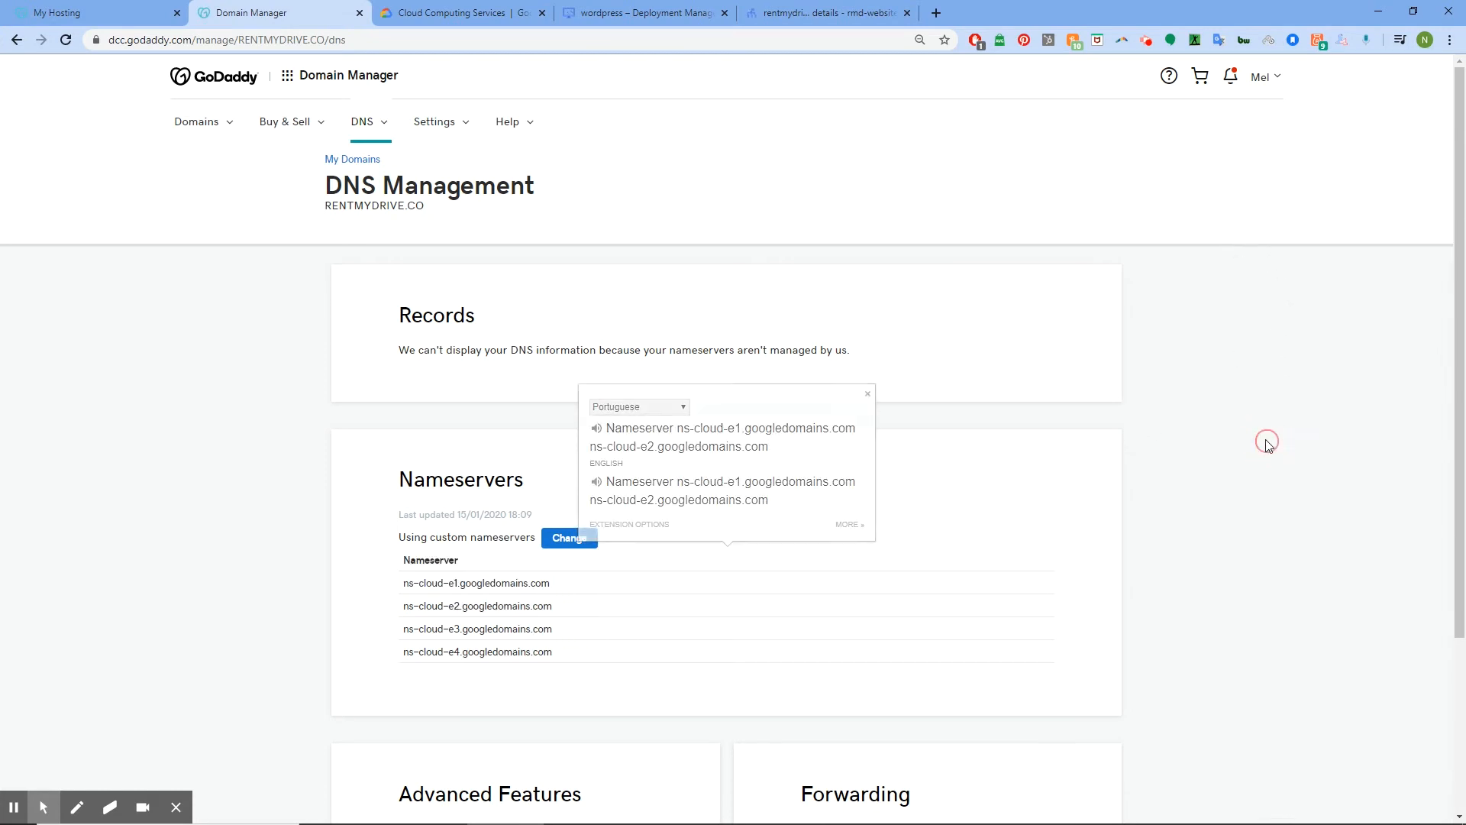
{"action": "left_click", "coordinate": [936, 13]}
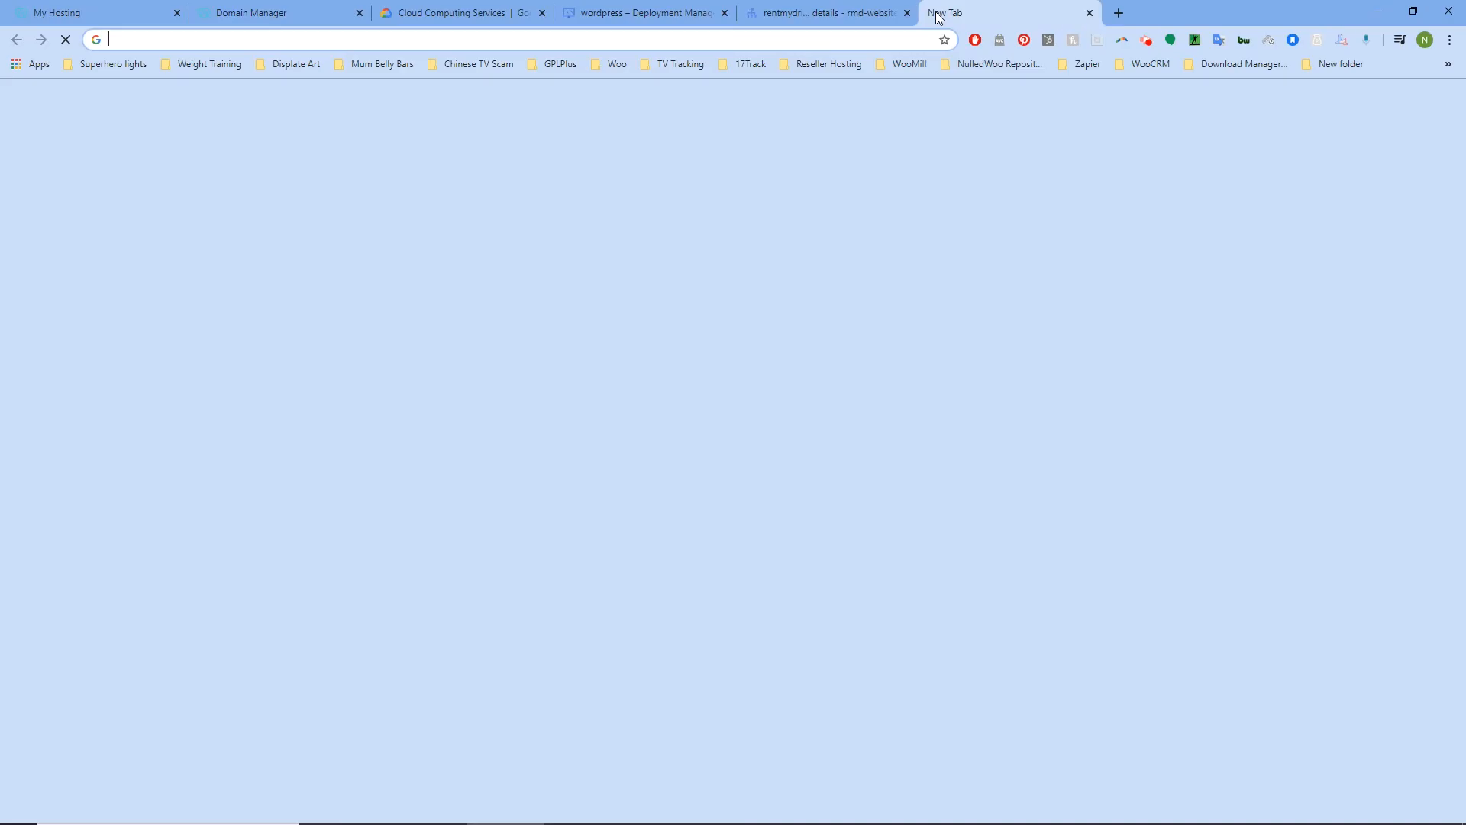
Load rentmydrive.co through KProxy, see its 'Let's see' page, then close that tab
{"action": "type", "text": "kproxy.com"}
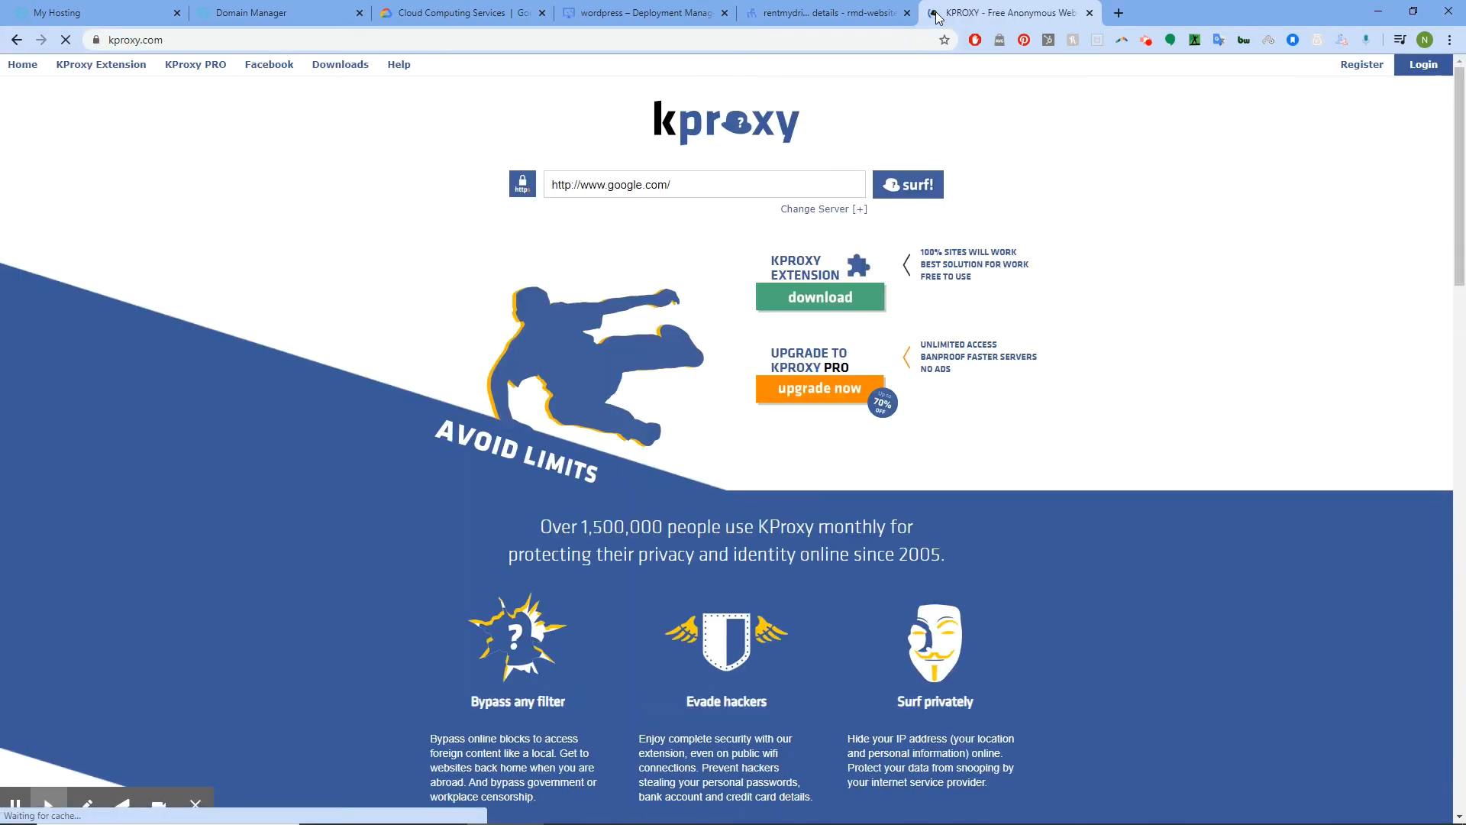
{"action": "left_click", "coordinate": [706, 189]}
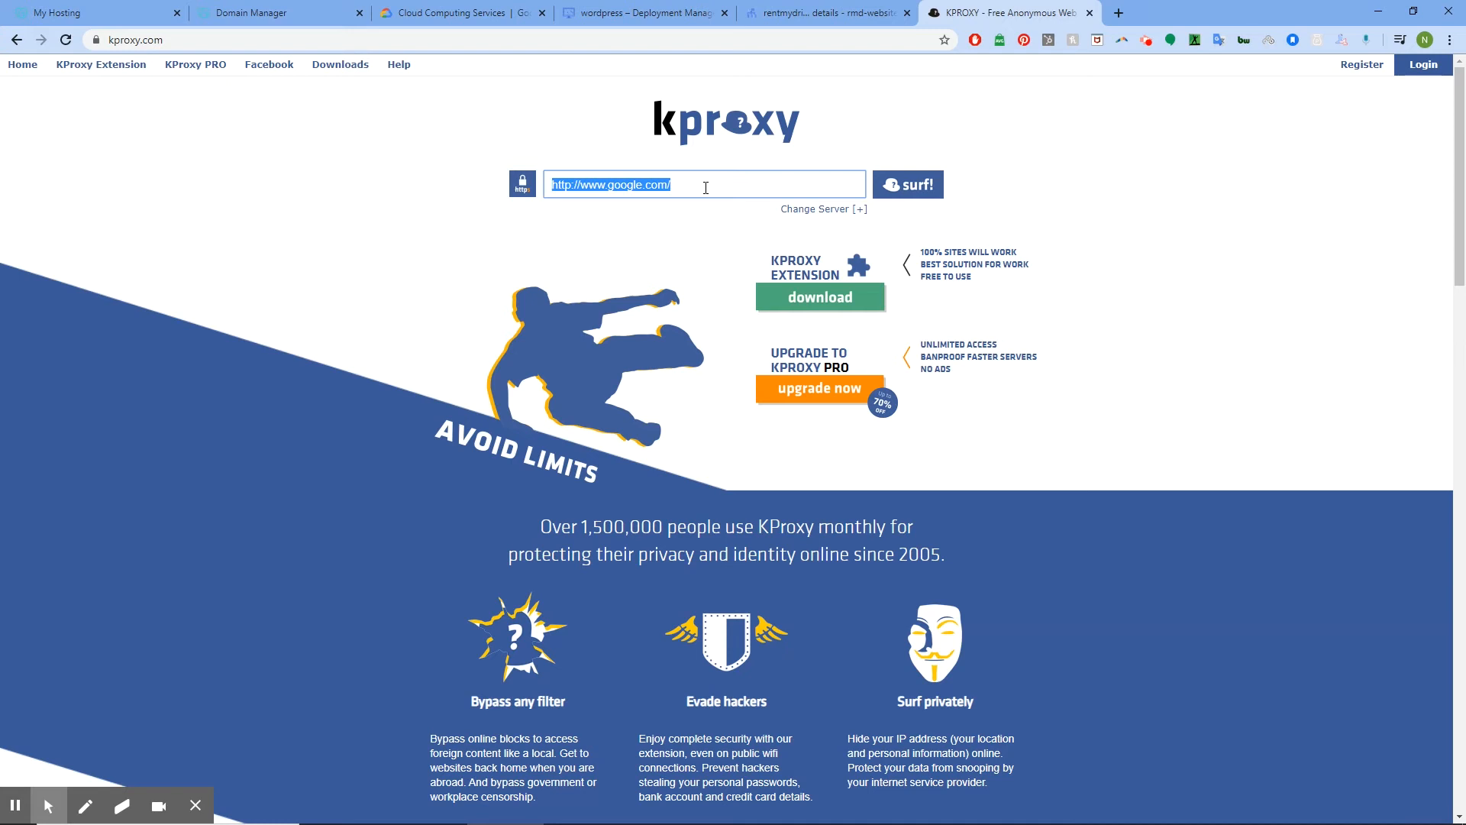
{"action": "type", "text": "rentmydri"}
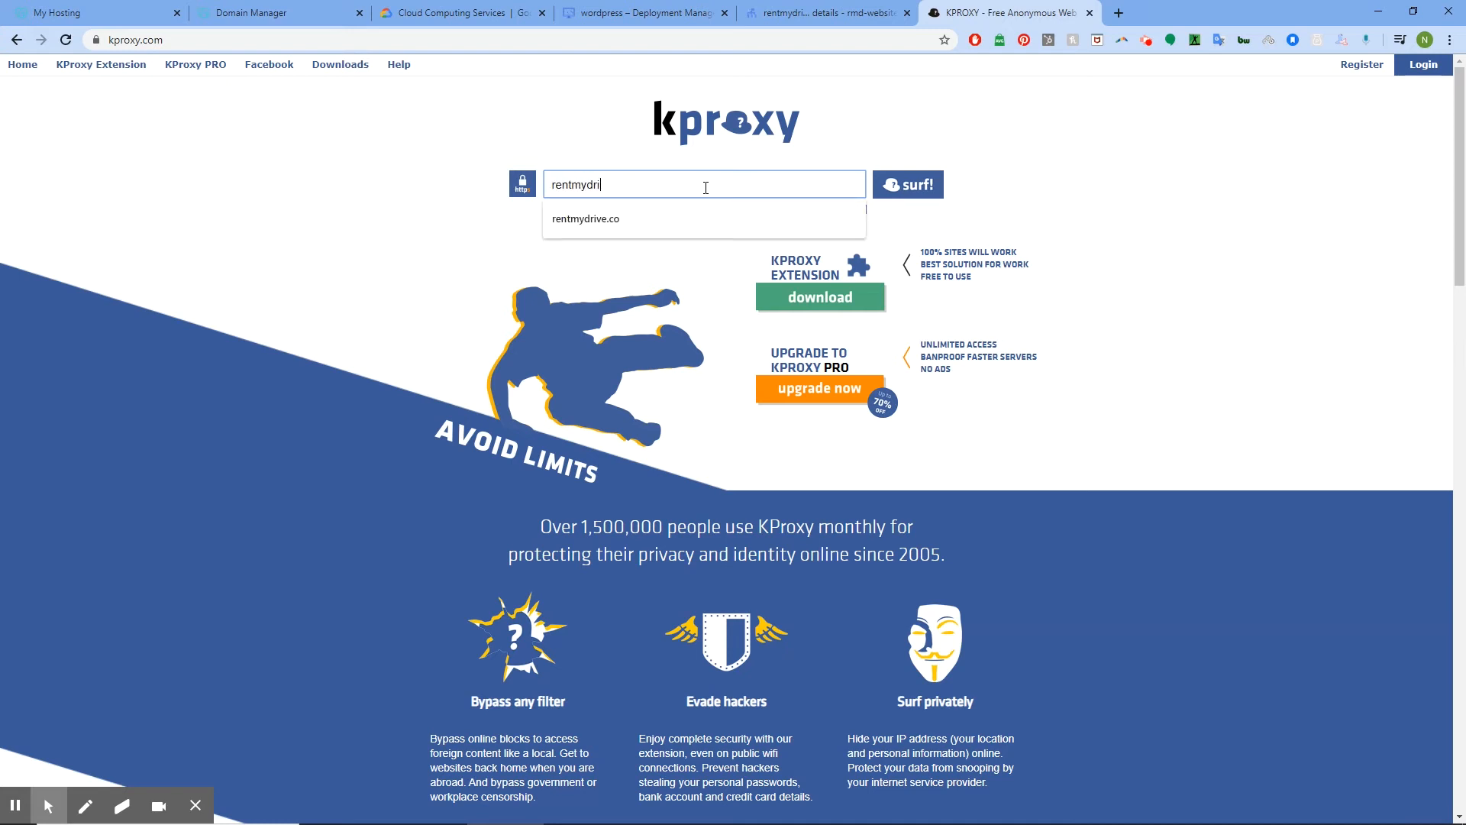
{"action": "type", "text": "ve.co"}
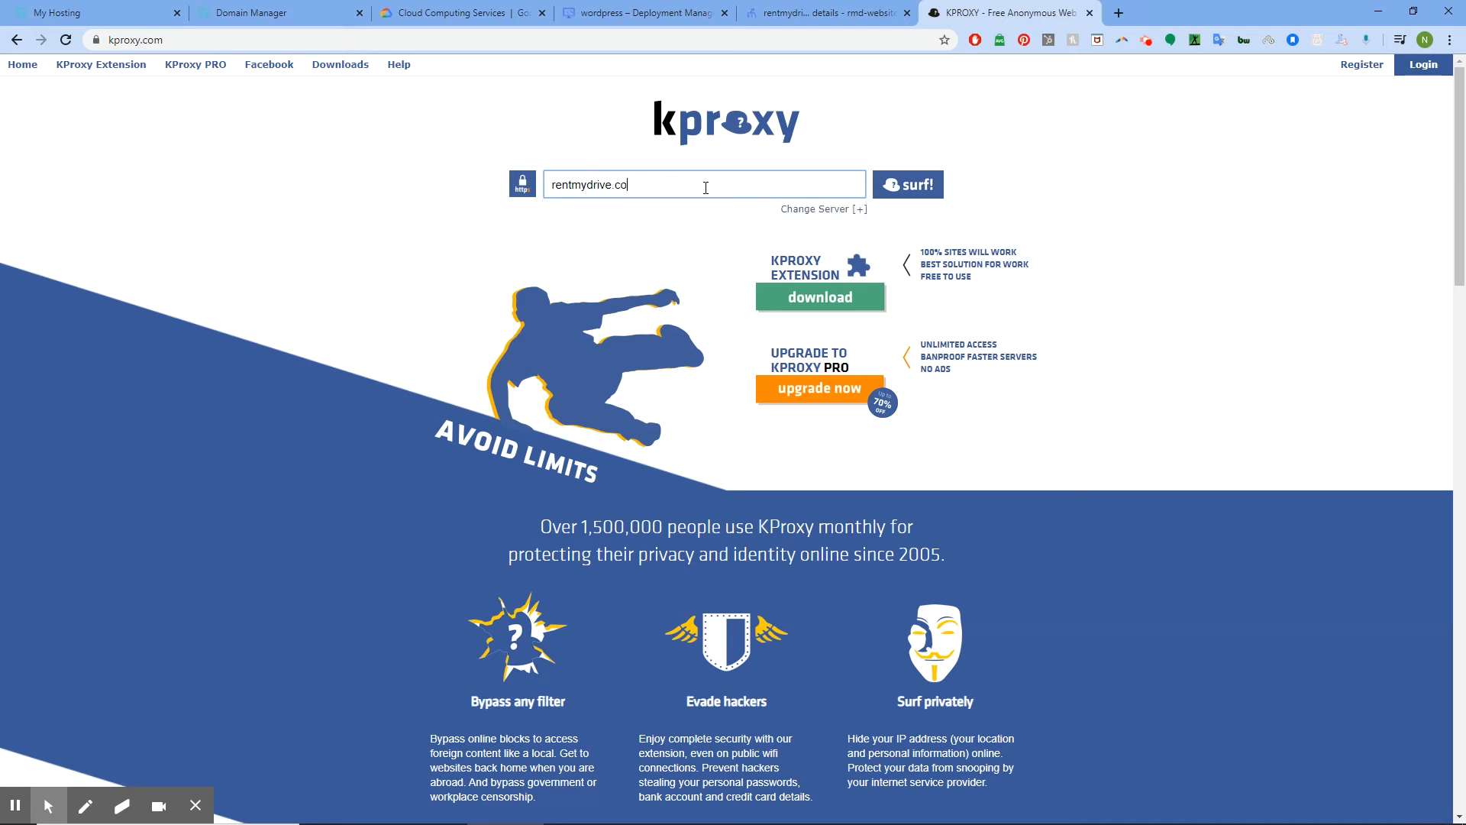
{"action": "key", "text": "Return"}
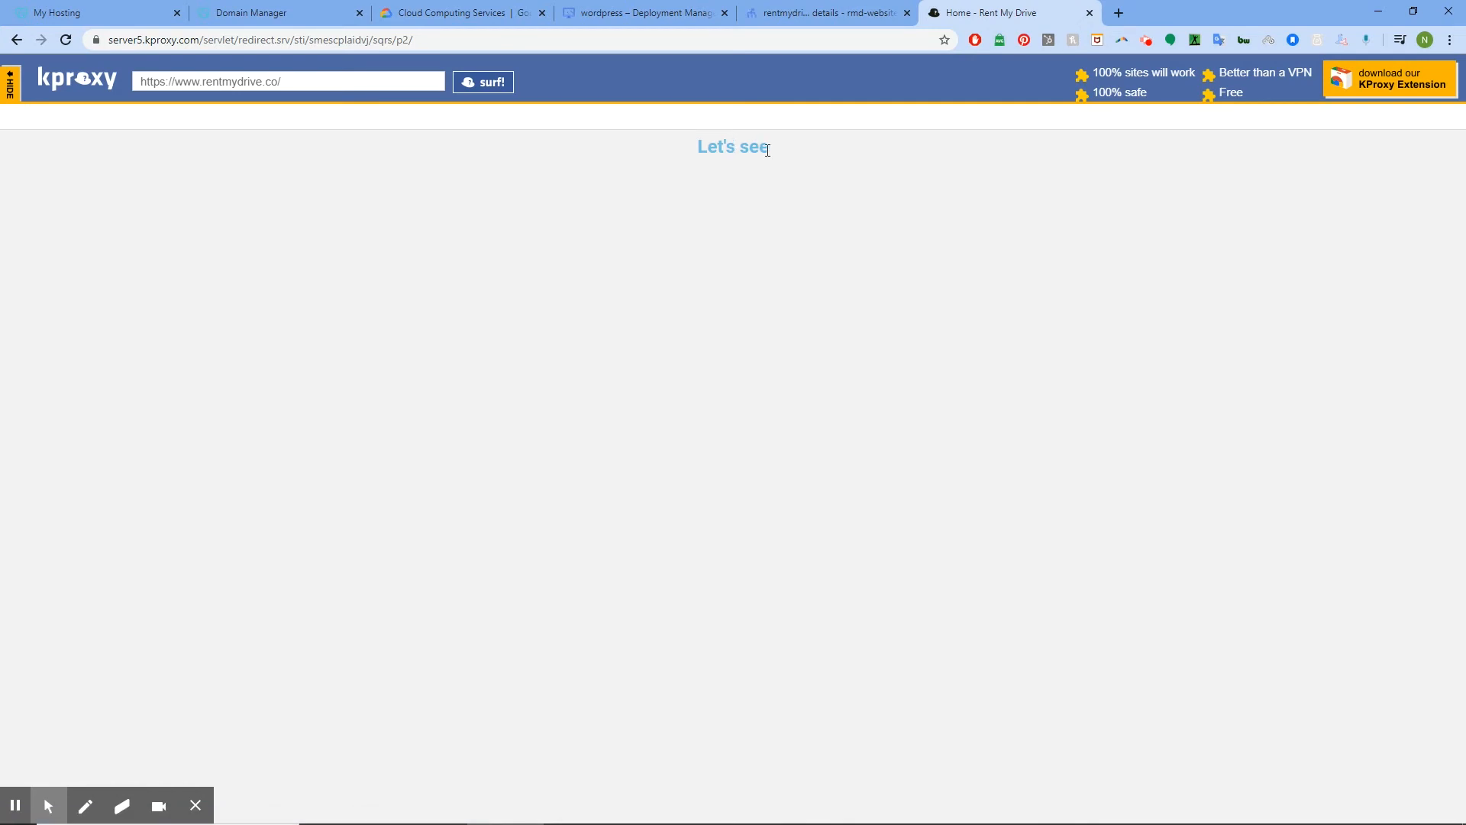
{"action": "triple_click", "coordinate": [756, 145]}
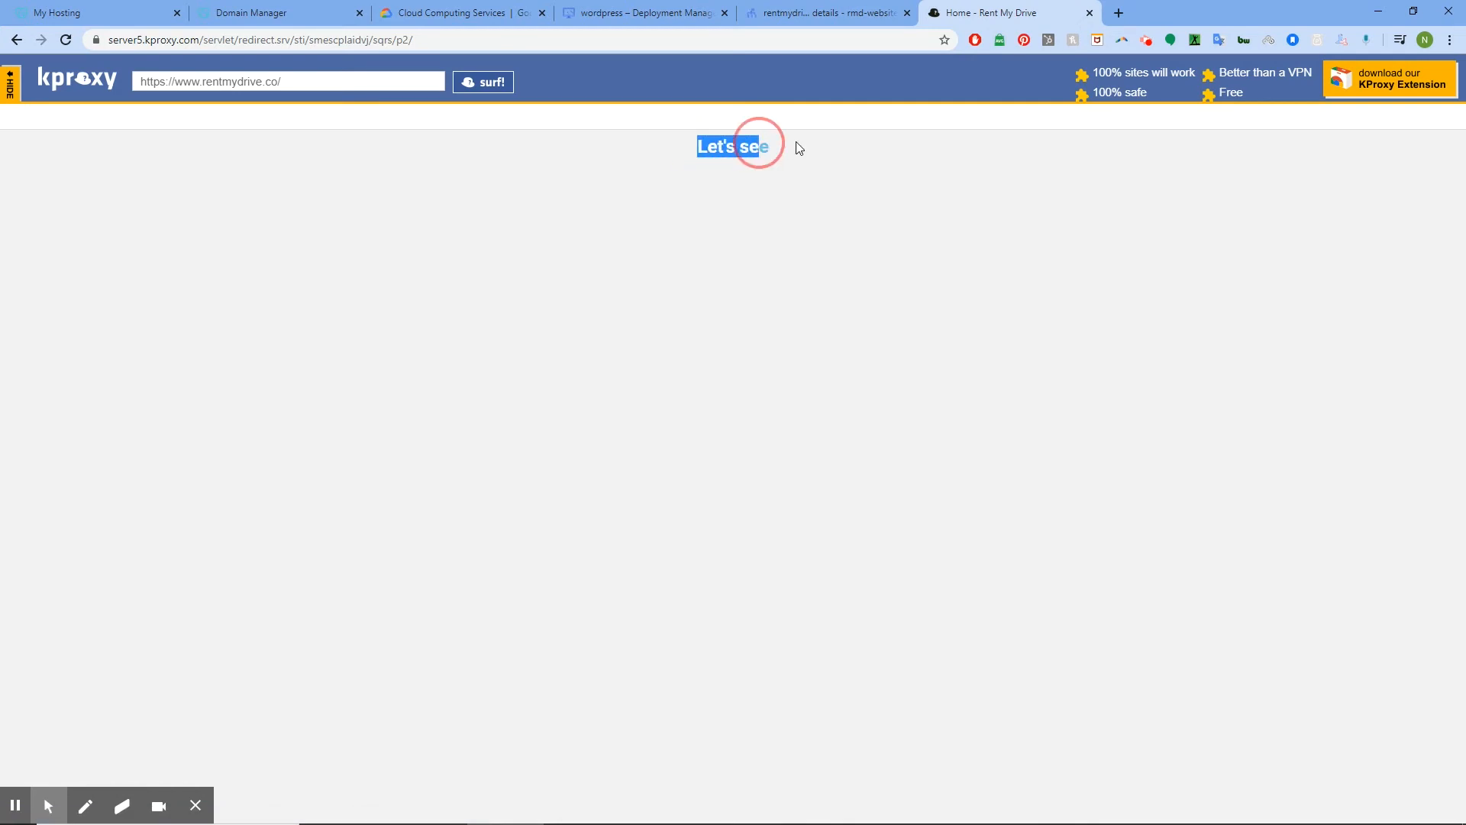
{"action": "left_click", "coordinate": [1090, 12]}
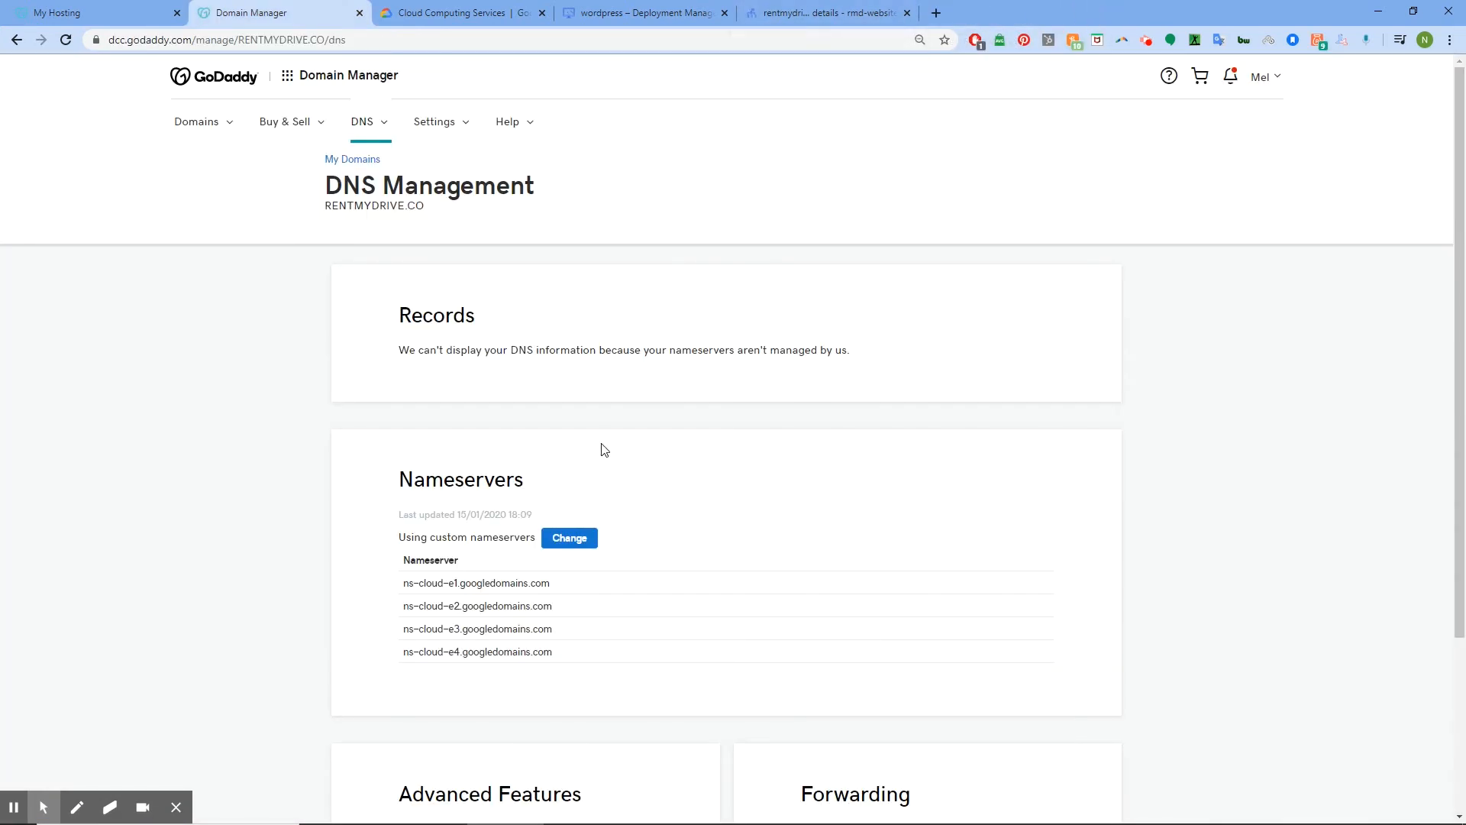
Recheck the Google nameservers on the DNS page, then switch to the Cloud DNS zone tab
{"action": "scroll", "coordinate": [603, 449], "scroll_direction": "down", "scroll_amount": 3}
{"action": "scroll", "coordinate": [603, 449], "scroll_direction": "up", "scroll_amount": 3}
{"action": "scroll", "coordinate": [611, 445], "scroll_direction": "down", "scroll_amount": 3}
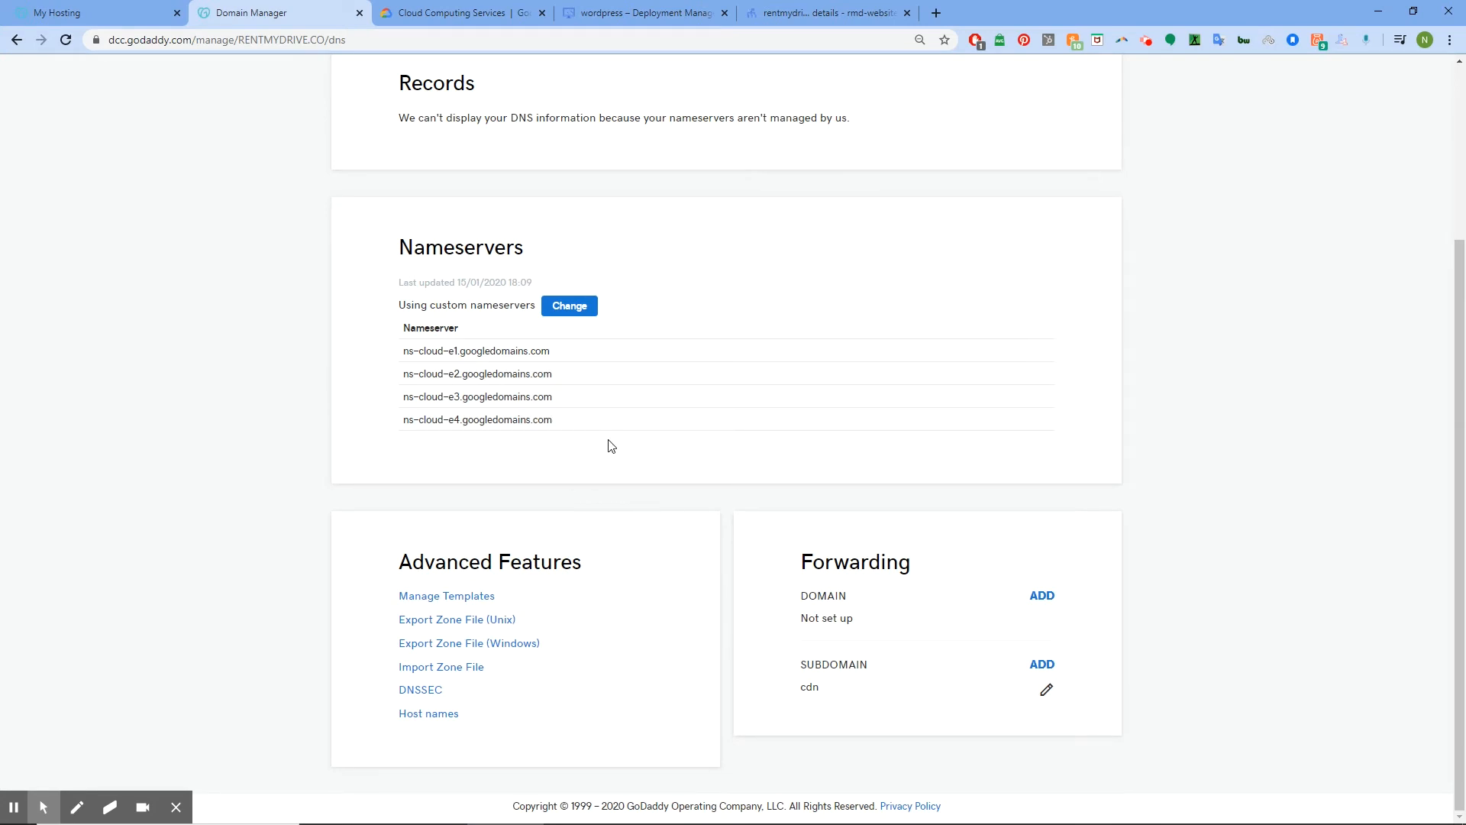
{"action": "left_click", "coordinate": [846, 10]}
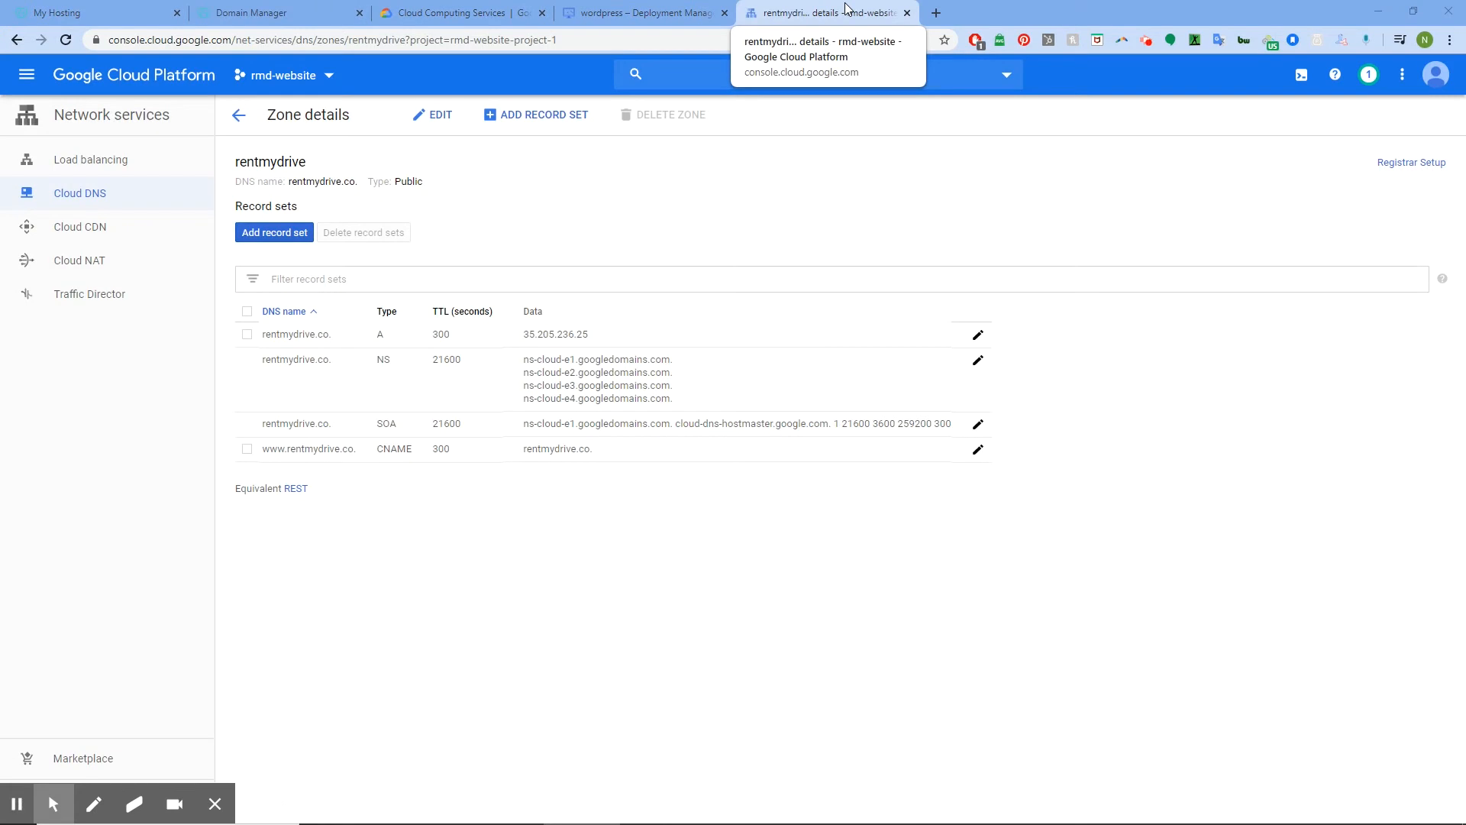
Open rentmydrive.co directly in a new browser tab
{"action": "left_click", "coordinate": [937, 13]}
{"action": "type", "text": "re"}
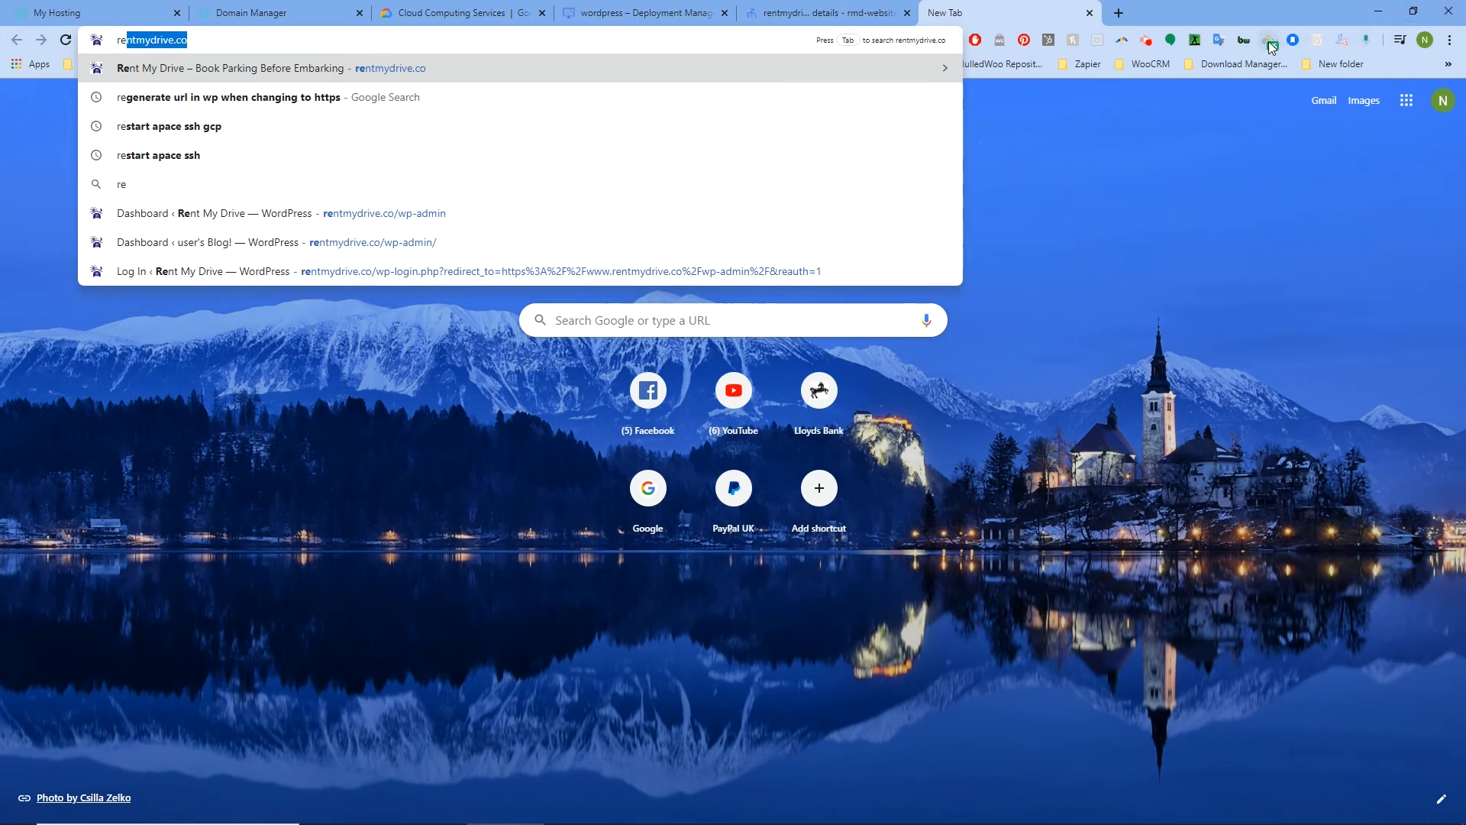
{"action": "key", "text": "Return"}
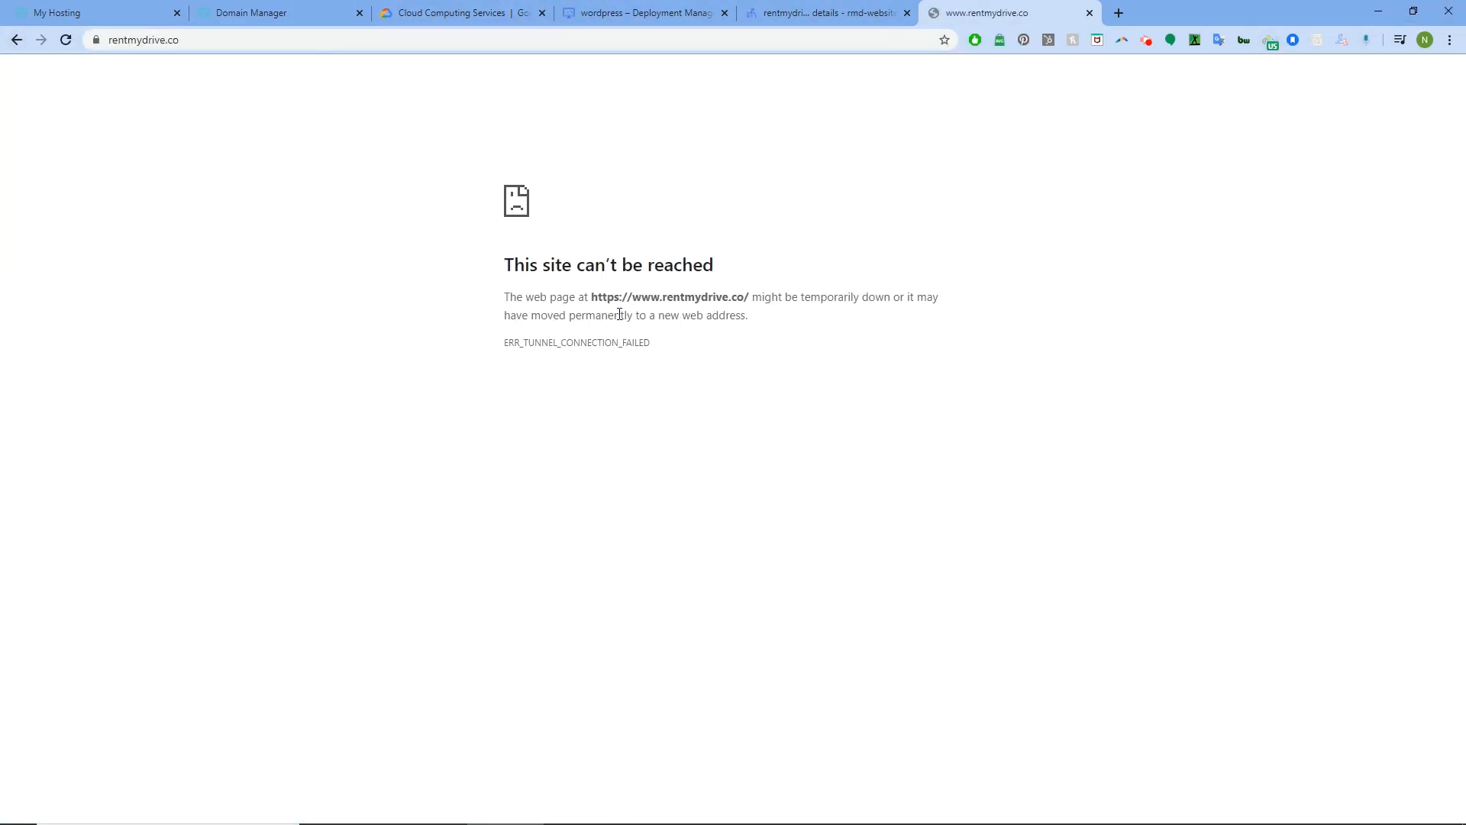
{"action": "left_click_drag", "start_coordinate": [591, 296], "coordinate": [763, 313]}
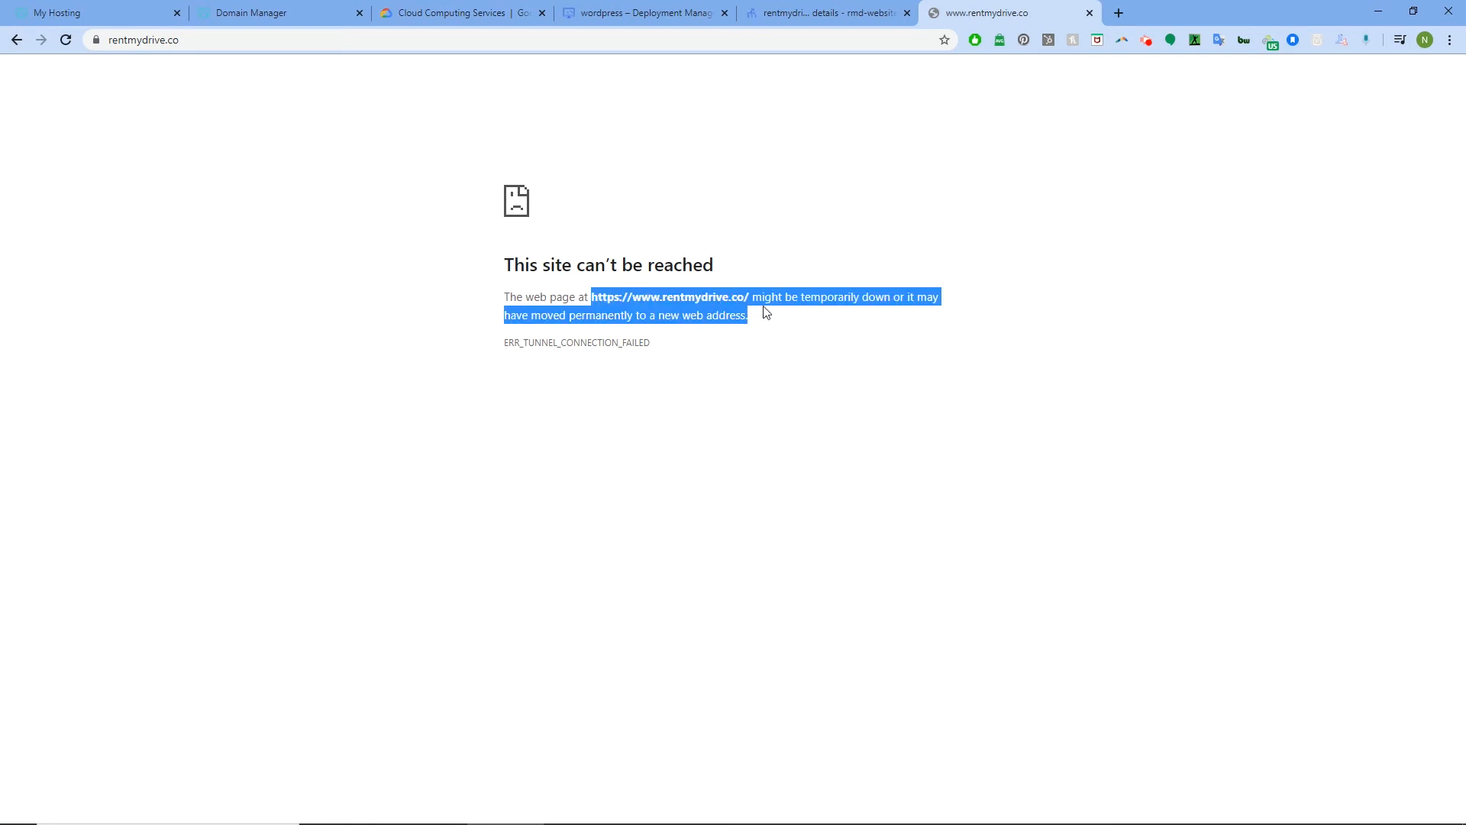
{"action": "left_click", "coordinate": [110, 40]}
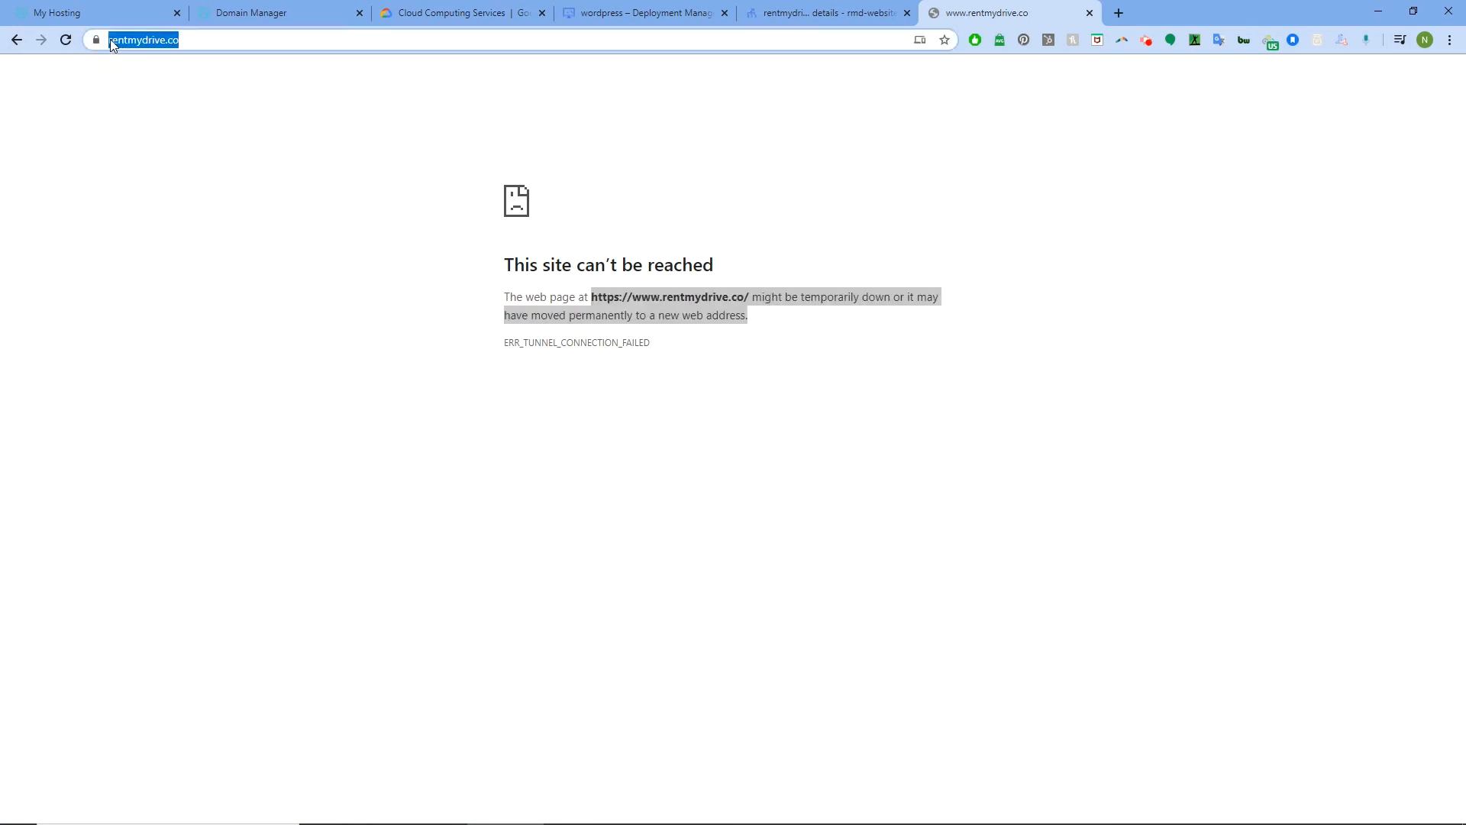
{"action": "key", "text": "Return"}
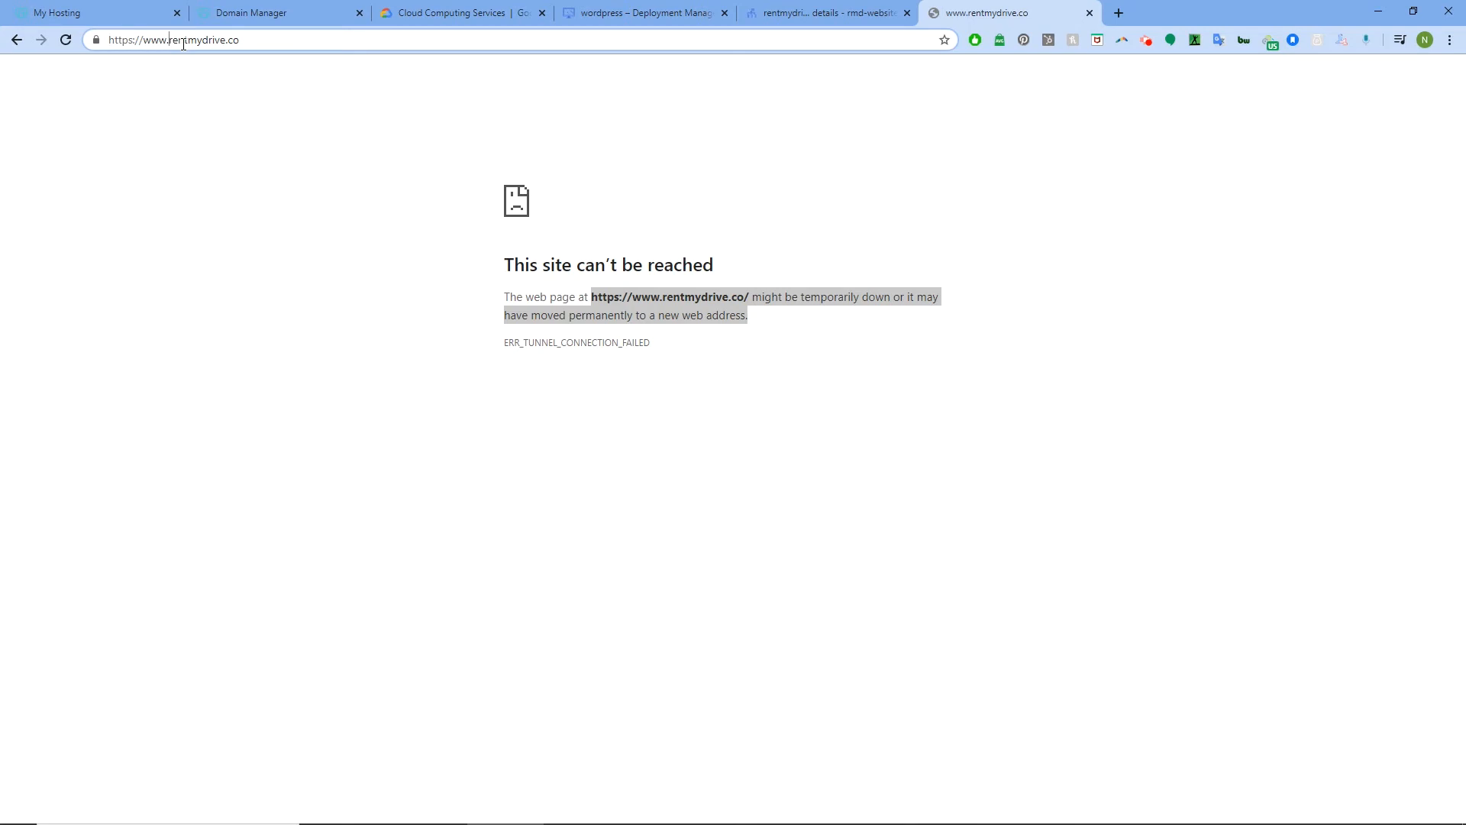
{"action": "key", "text": "BackSpace"}
{"action": "key", "text": "BackSpace"}
{"action": "key", "text": "BackSpace"}
{"action": "key", "text": "BackSpace"}
{"action": "key", "text": "BackSpace"}
{"action": "key", "text": "BackSpace"}
{"action": "key", "text": "BackSpace"}
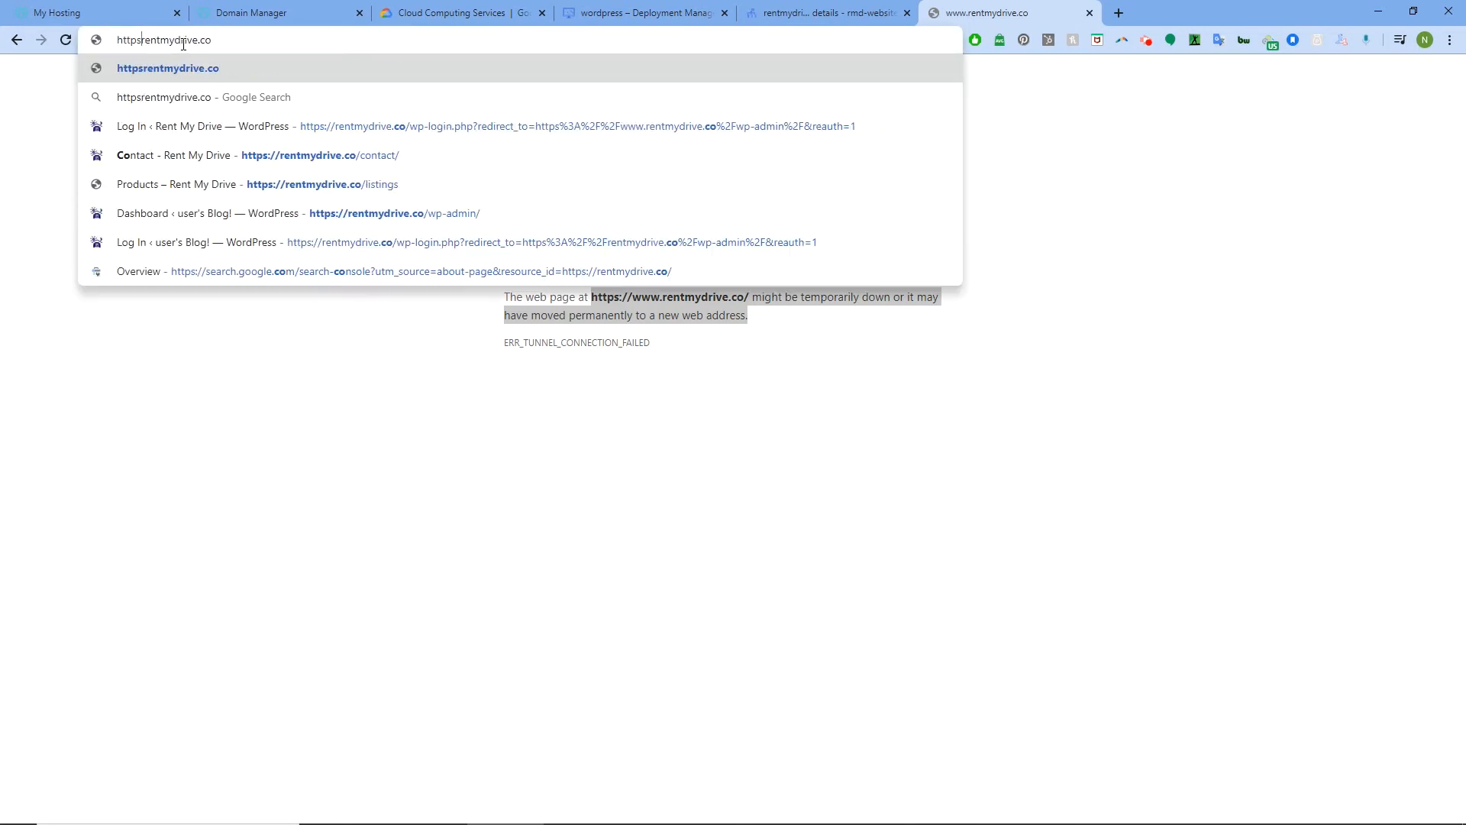
{"action": "key", "text": "BackSpace"}
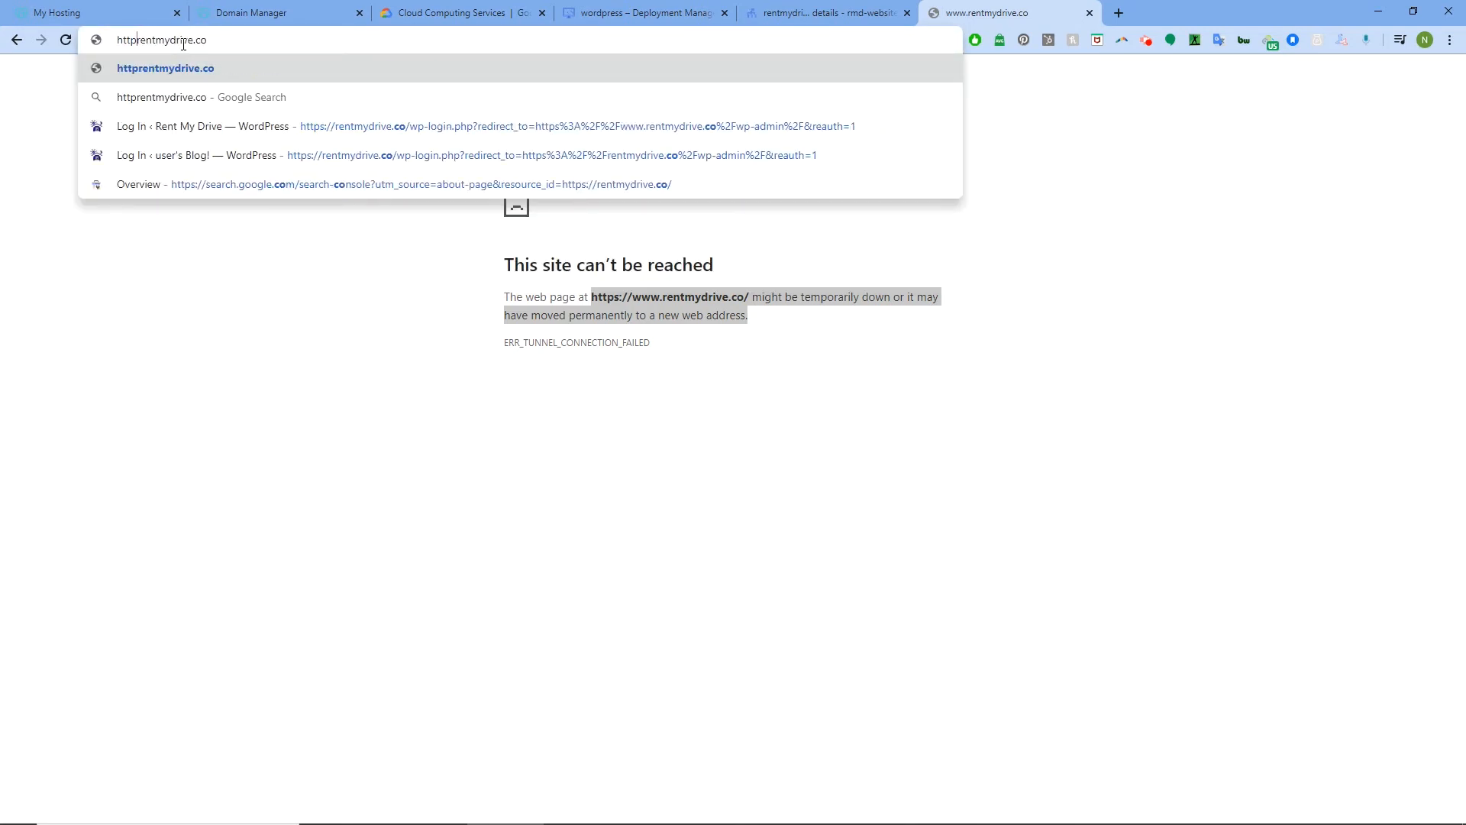
{"action": "type", "text": ":"}
{"action": "type", "text": "//"}
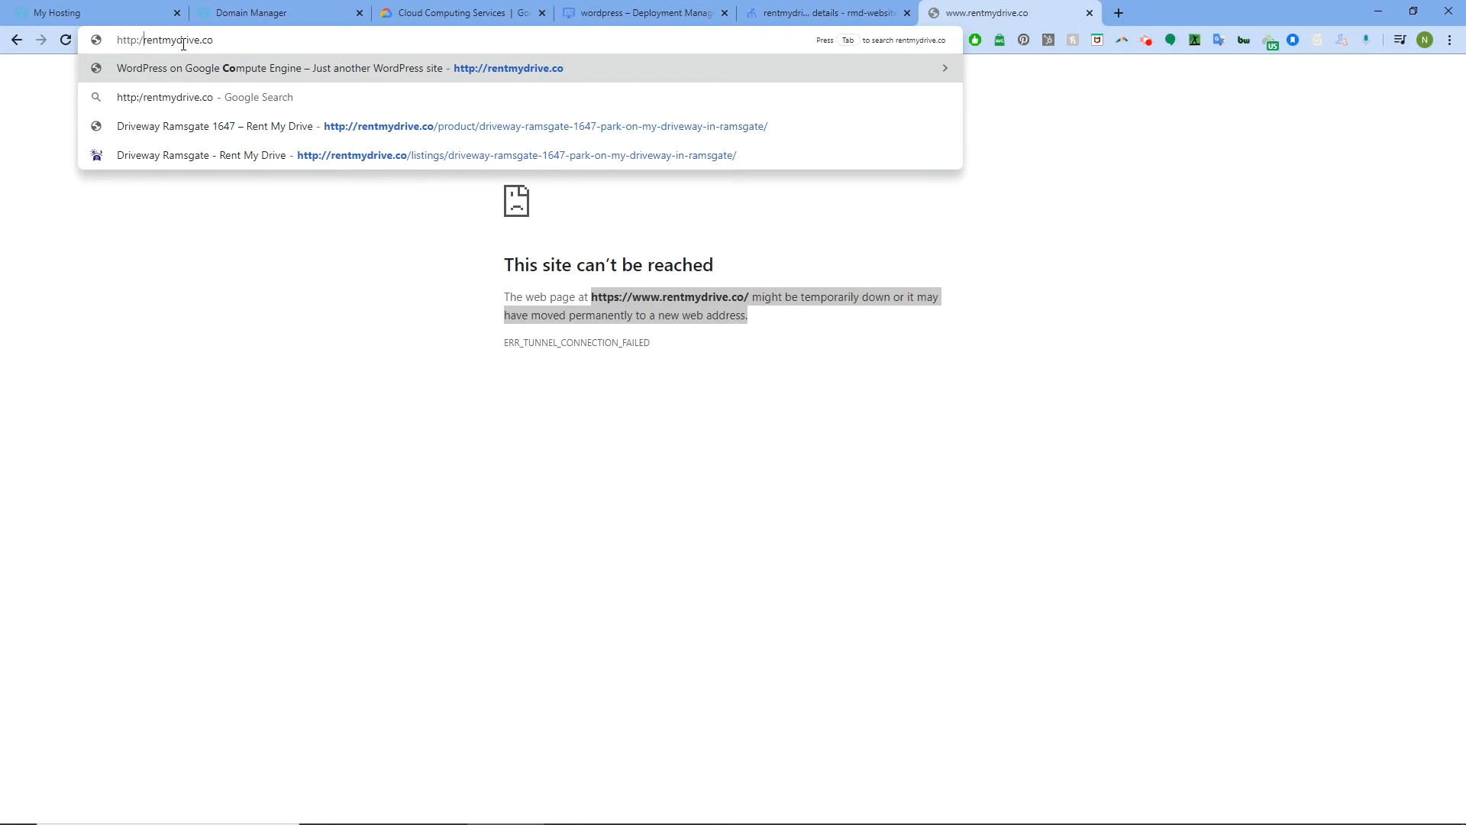
{"action": "key", "text": "Return"}
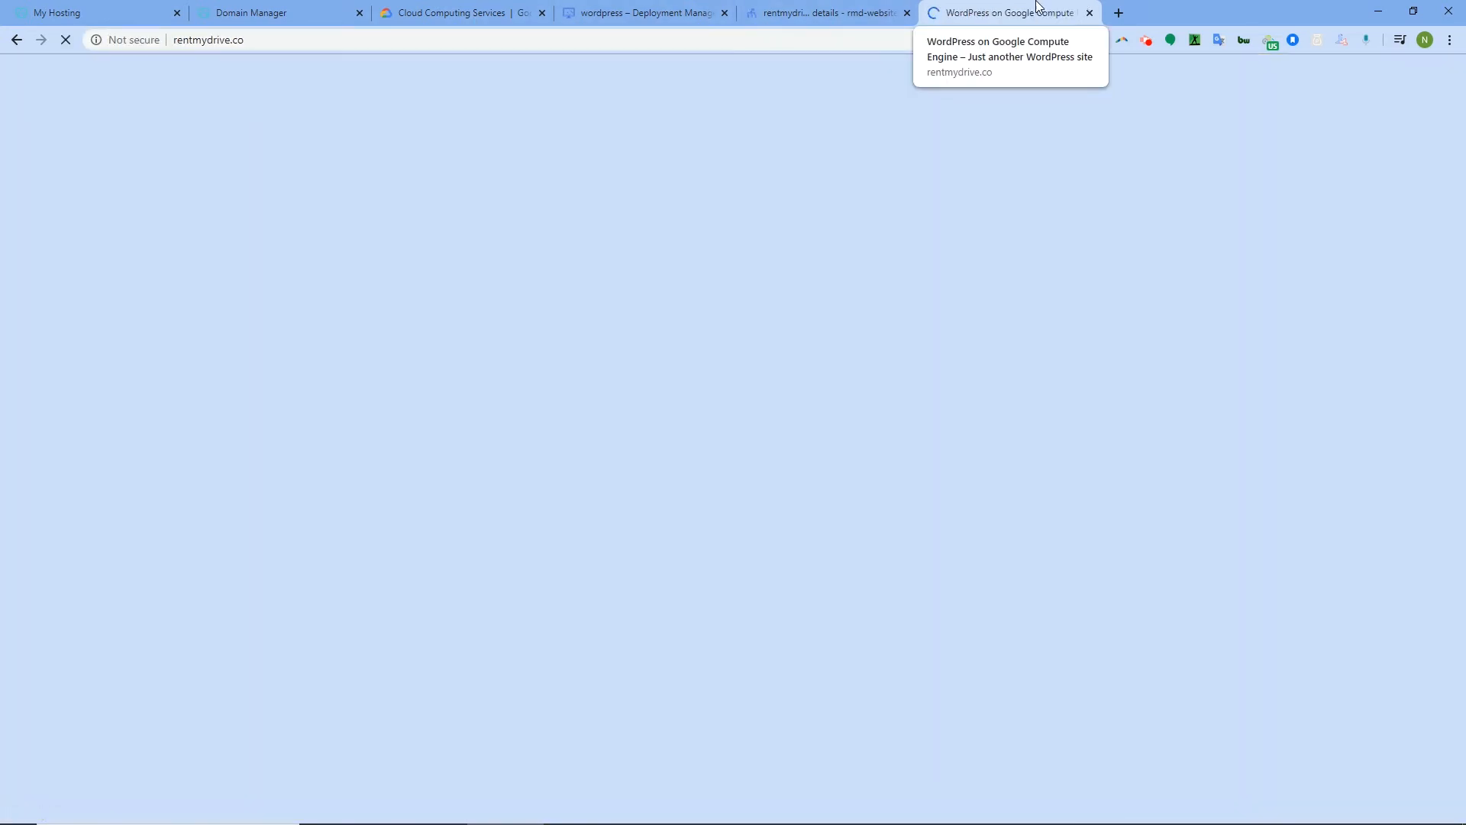
{"action": "scroll", "coordinate": [420, 277], "scroll_direction": "down", "scroll_amount": 4}
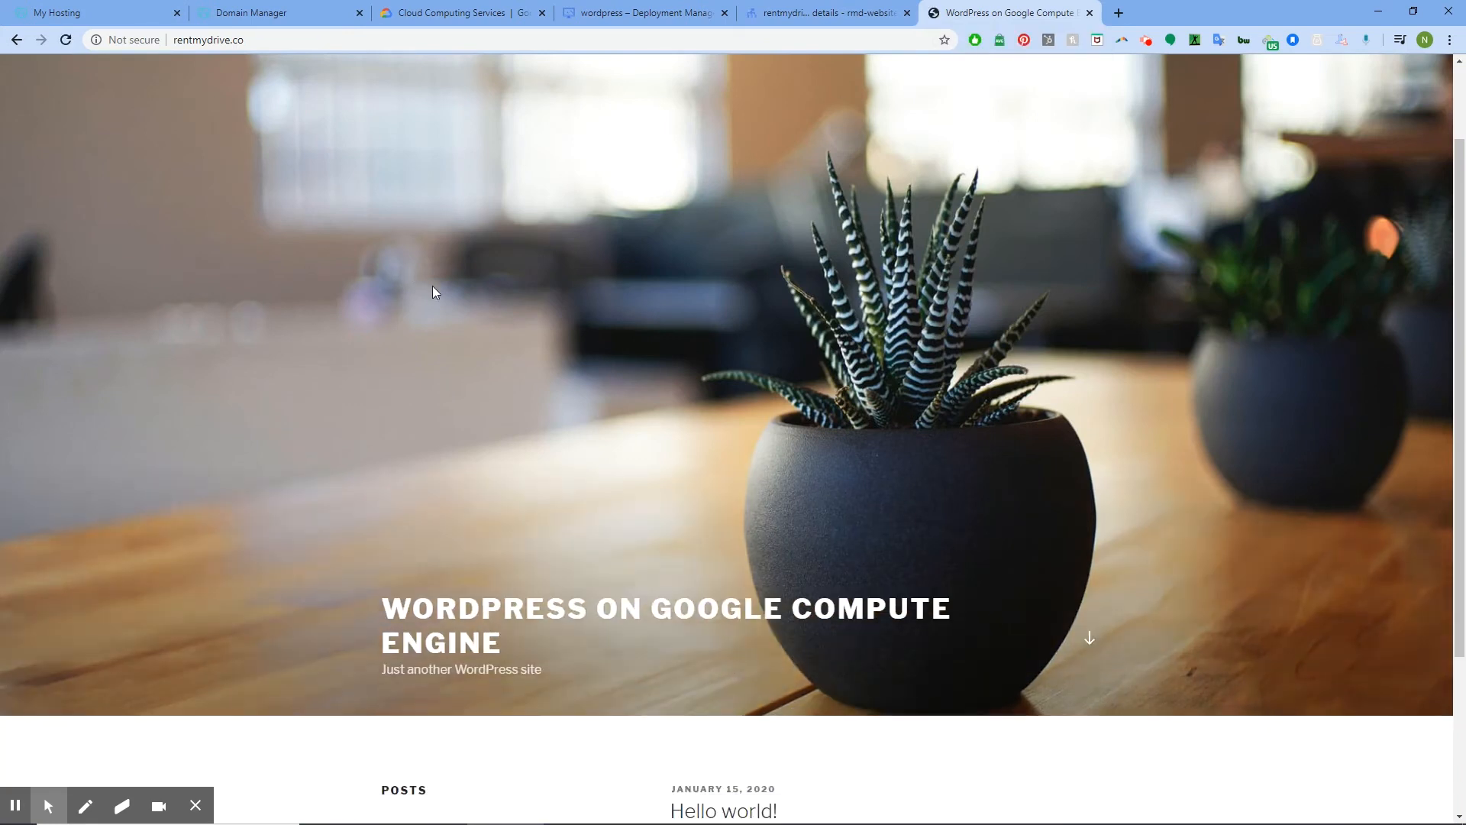
{"action": "scroll", "coordinate": [697, 794], "scroll_direction": "up", "scroll_amount": 4}
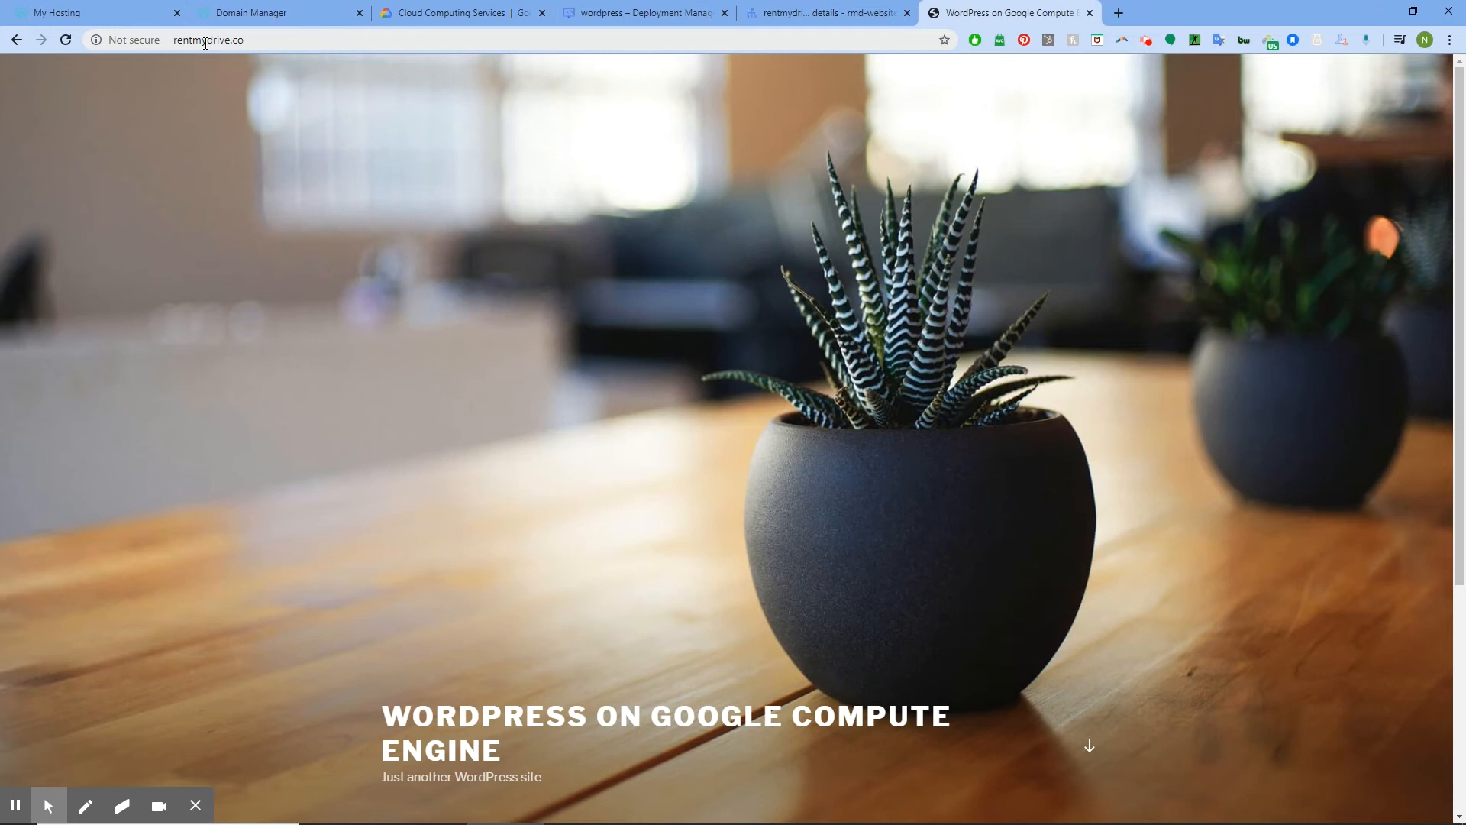
Close the rentmydrive.co tab and open an SSH session to rmd-website-vm from the wordpress deployment
{"action": "left_click", "coordinate": [1090, 14]}
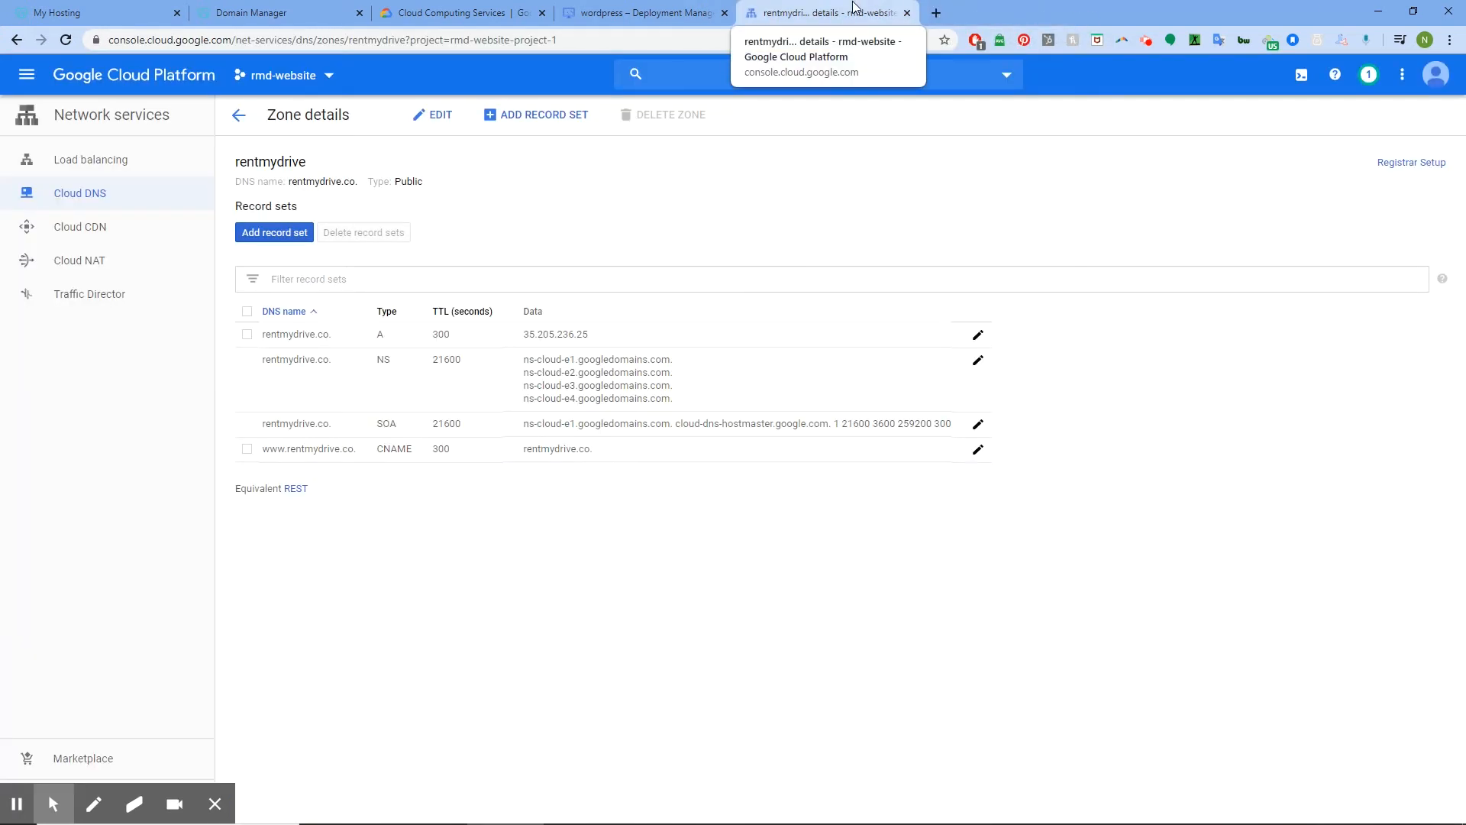
{"action": "left_click", "coordinate": [629, 6]}
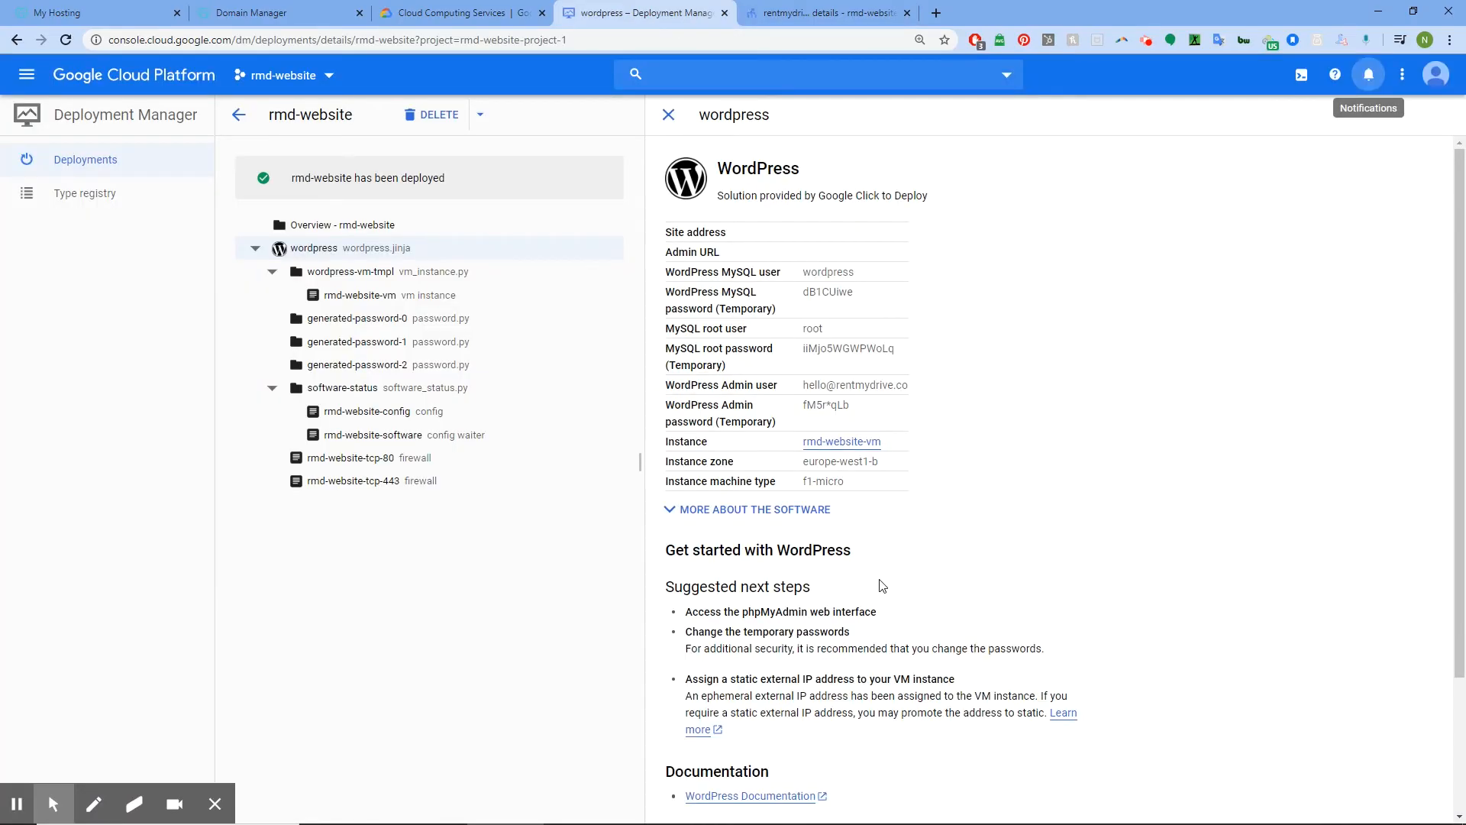
{"action": "scroll", "coordinate": [922, 565], "scroll_direction": "down", "scroll_amount": 3}
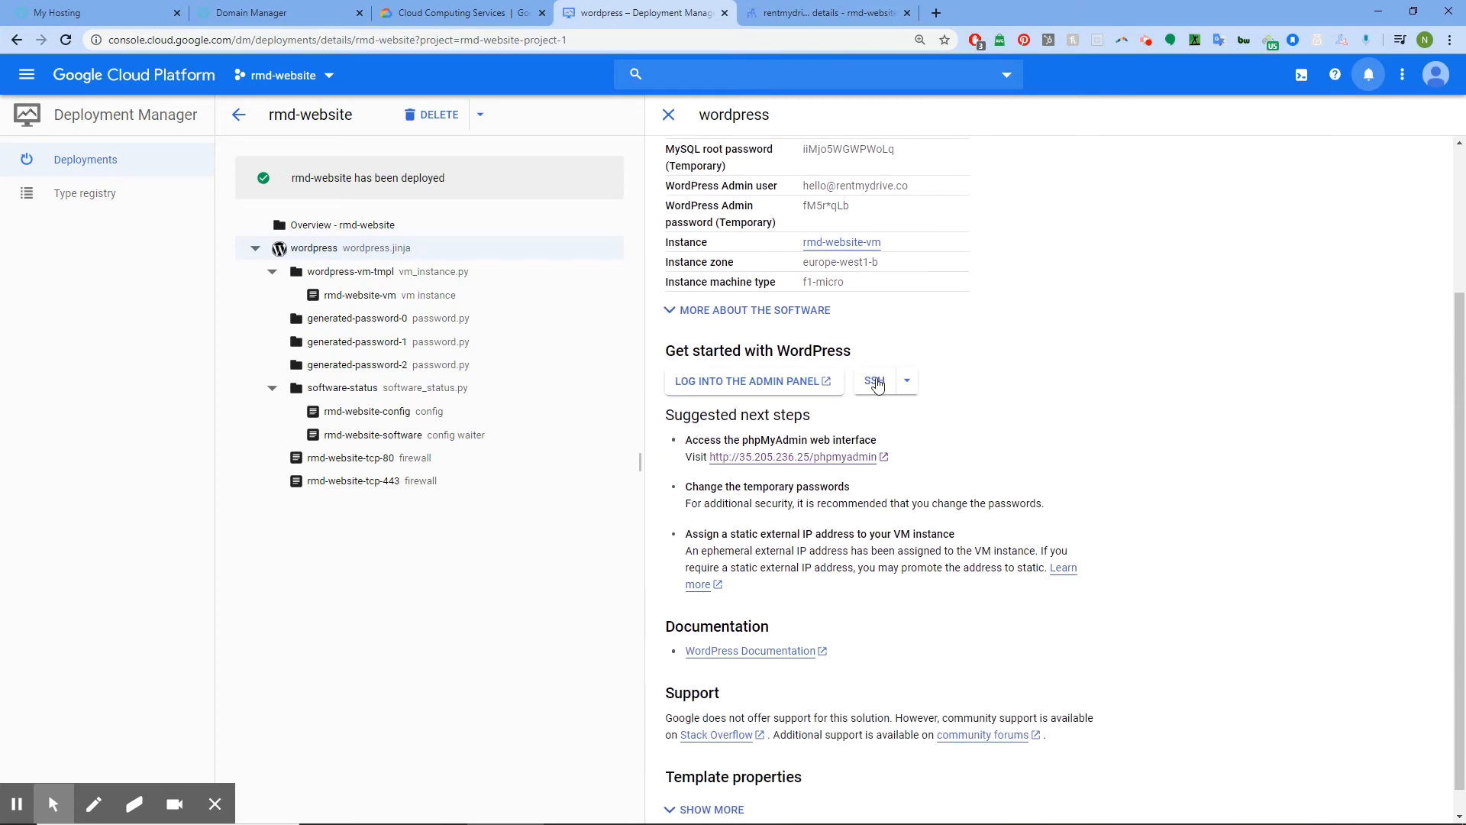
{"action": "left_click", "coordinate": [885, 382]}
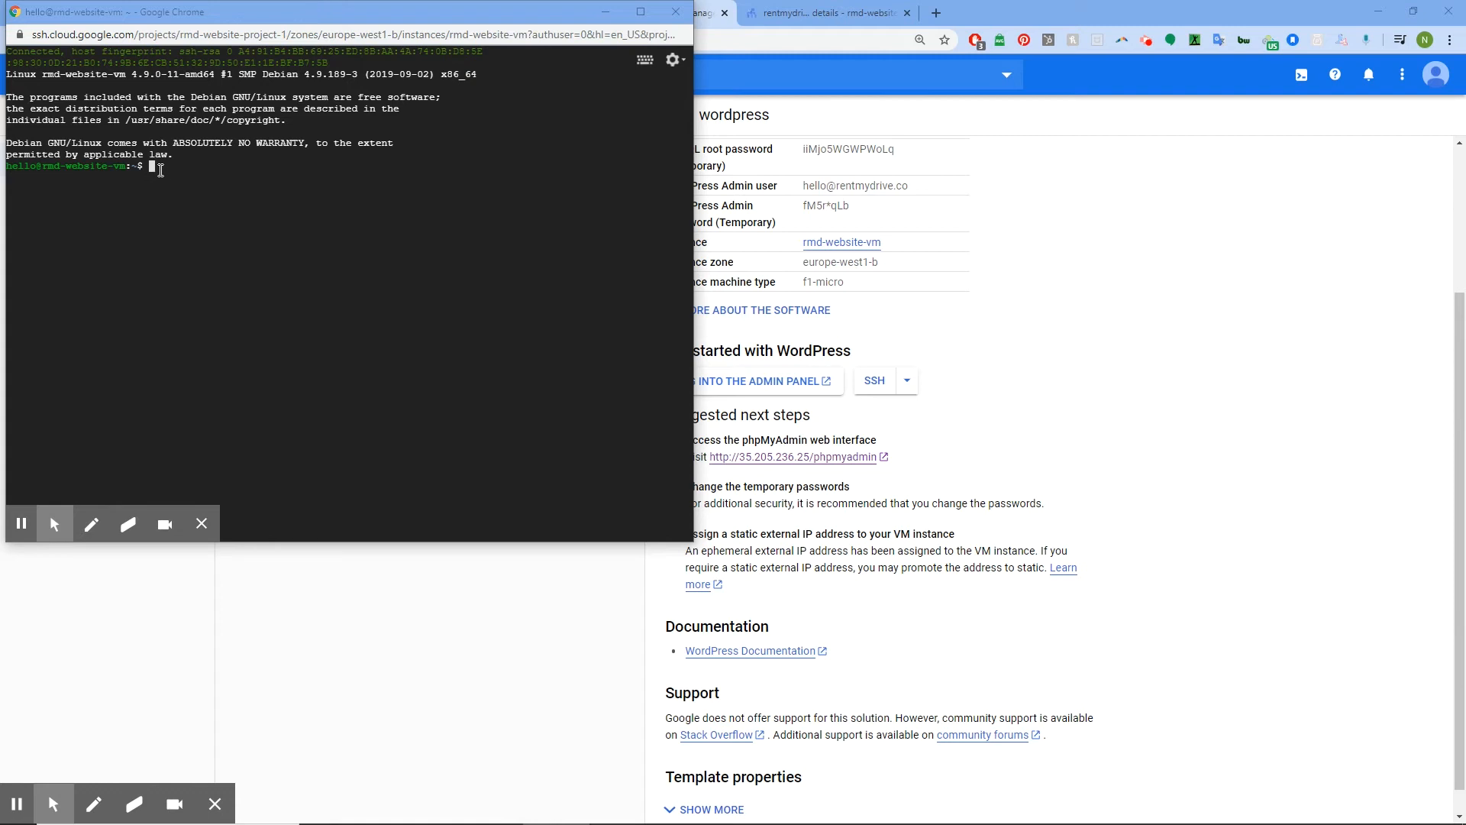
Run lsb_release -a in the terminal, revealing Debian GNU/Linux 9.11 (stretch)
{"action": "left_click", "coordinate": [160, 170]}
{"action": "type", "text": "lsb_release -a"}
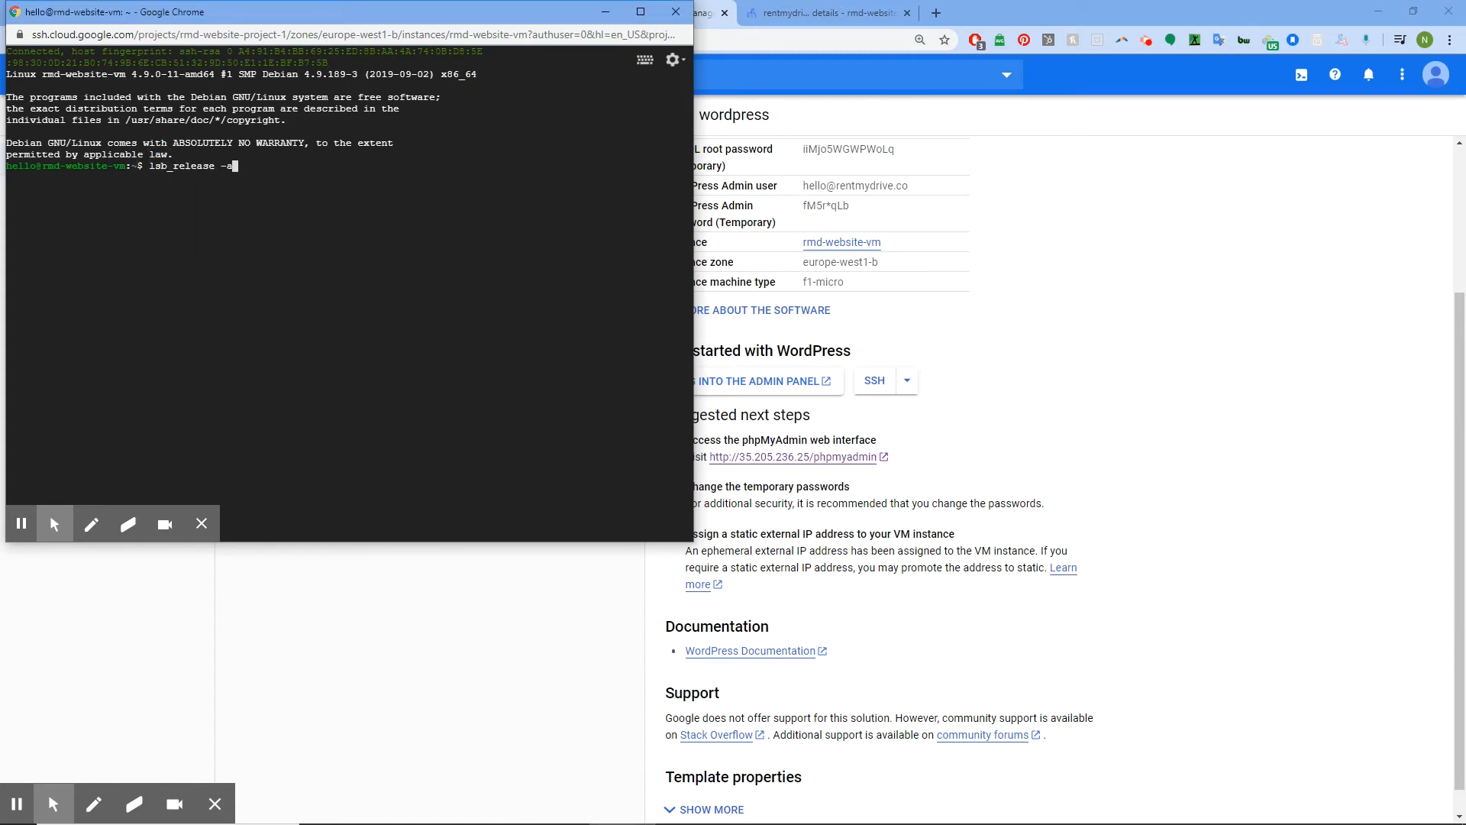
{"action": "key", "text": "Return"}
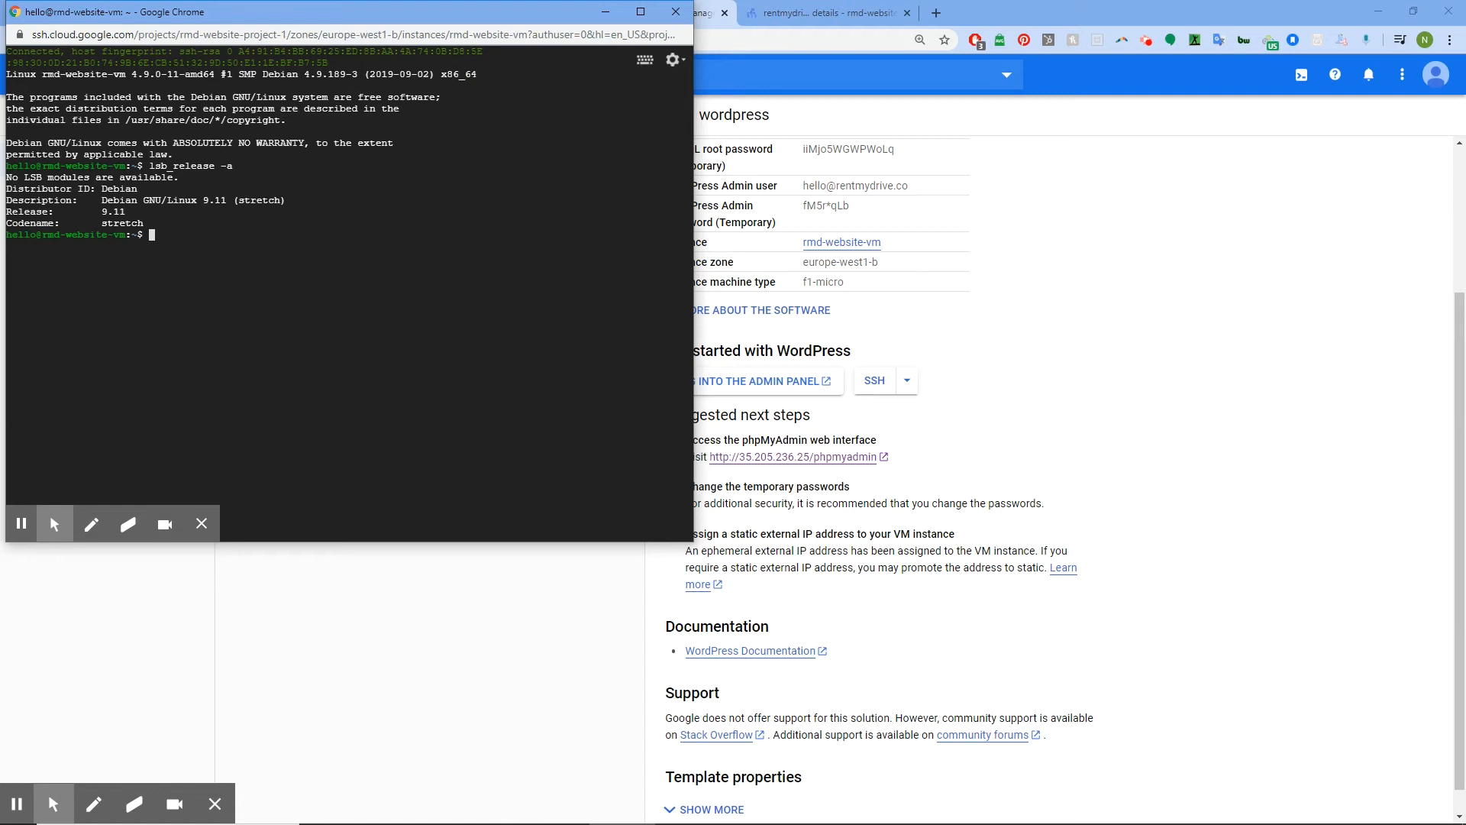
Move the SSH terminal window aside and start a blank browser tab
{"action": "key", "text": "alt+Tab"}
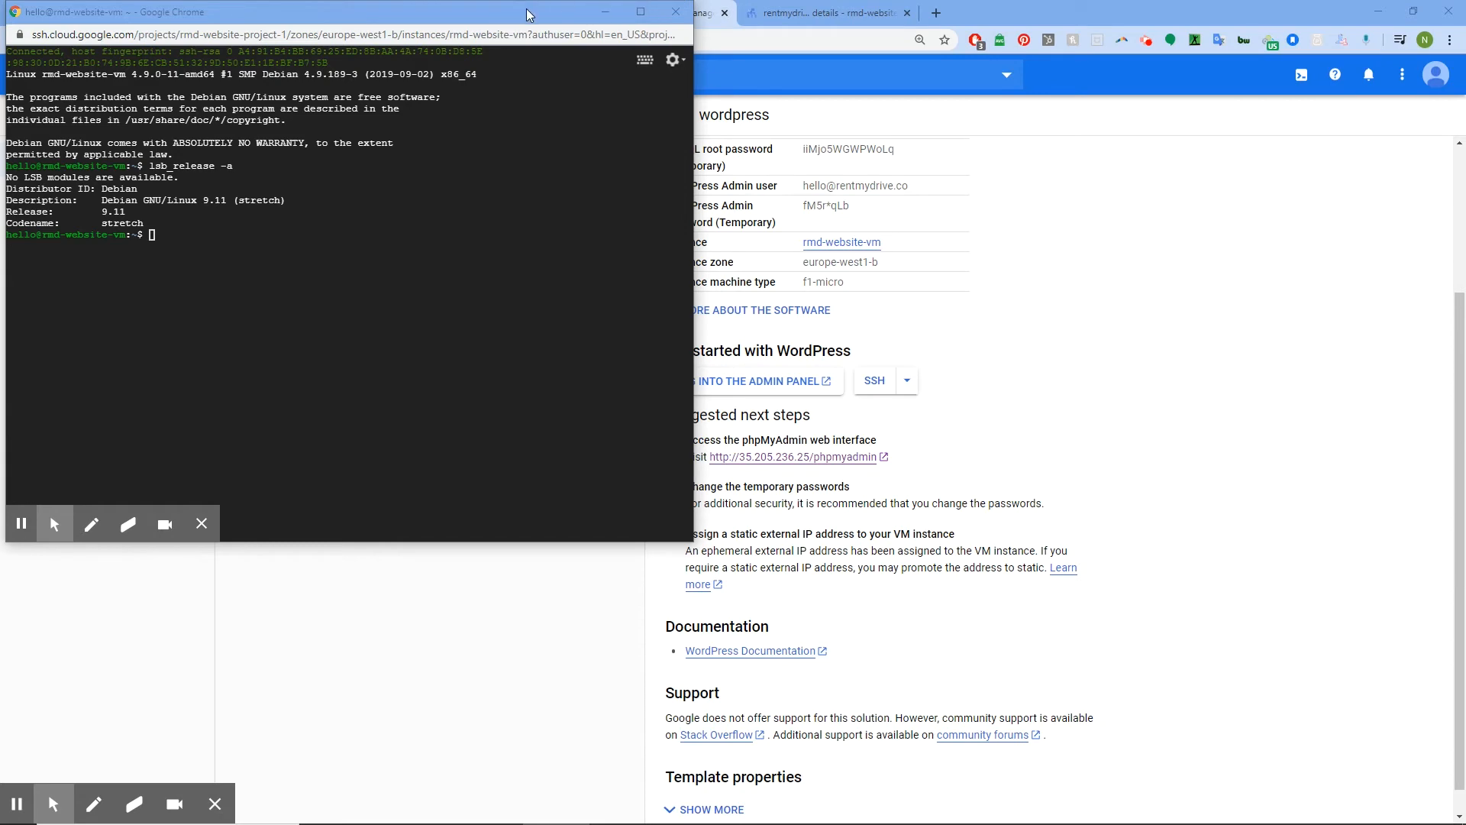
{"action": "left_click_drag", "start_coordinate": [527, 10], "coordinate": [1465, 281]}
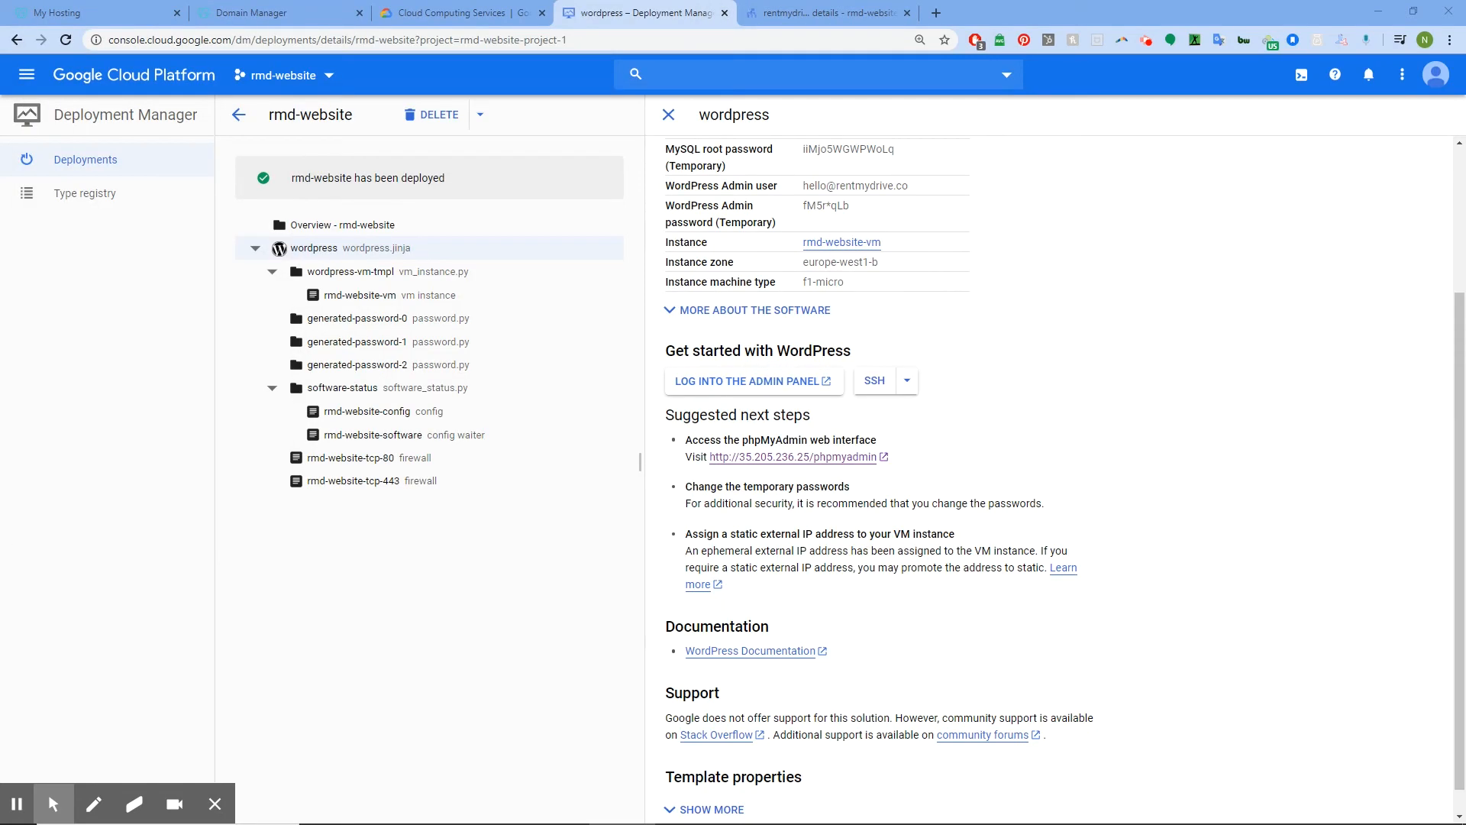
{"action": "left_click", "coordinate": [937, 12]}
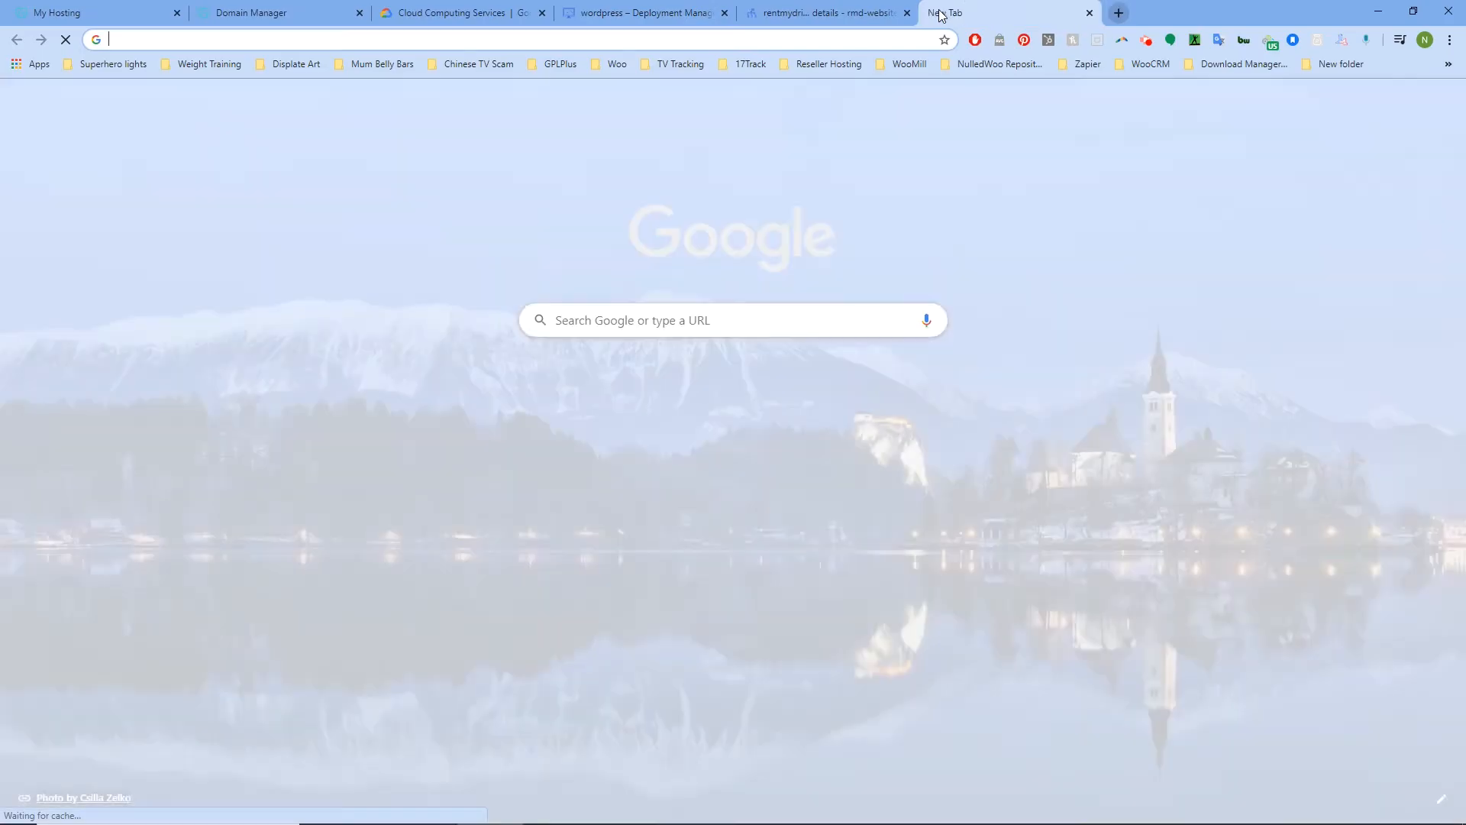
Load certbot.eff.org and set the instruction generator to Apache on Debian 9 (stretch)
{"action": "type", "text": "certbot.eff.org"}
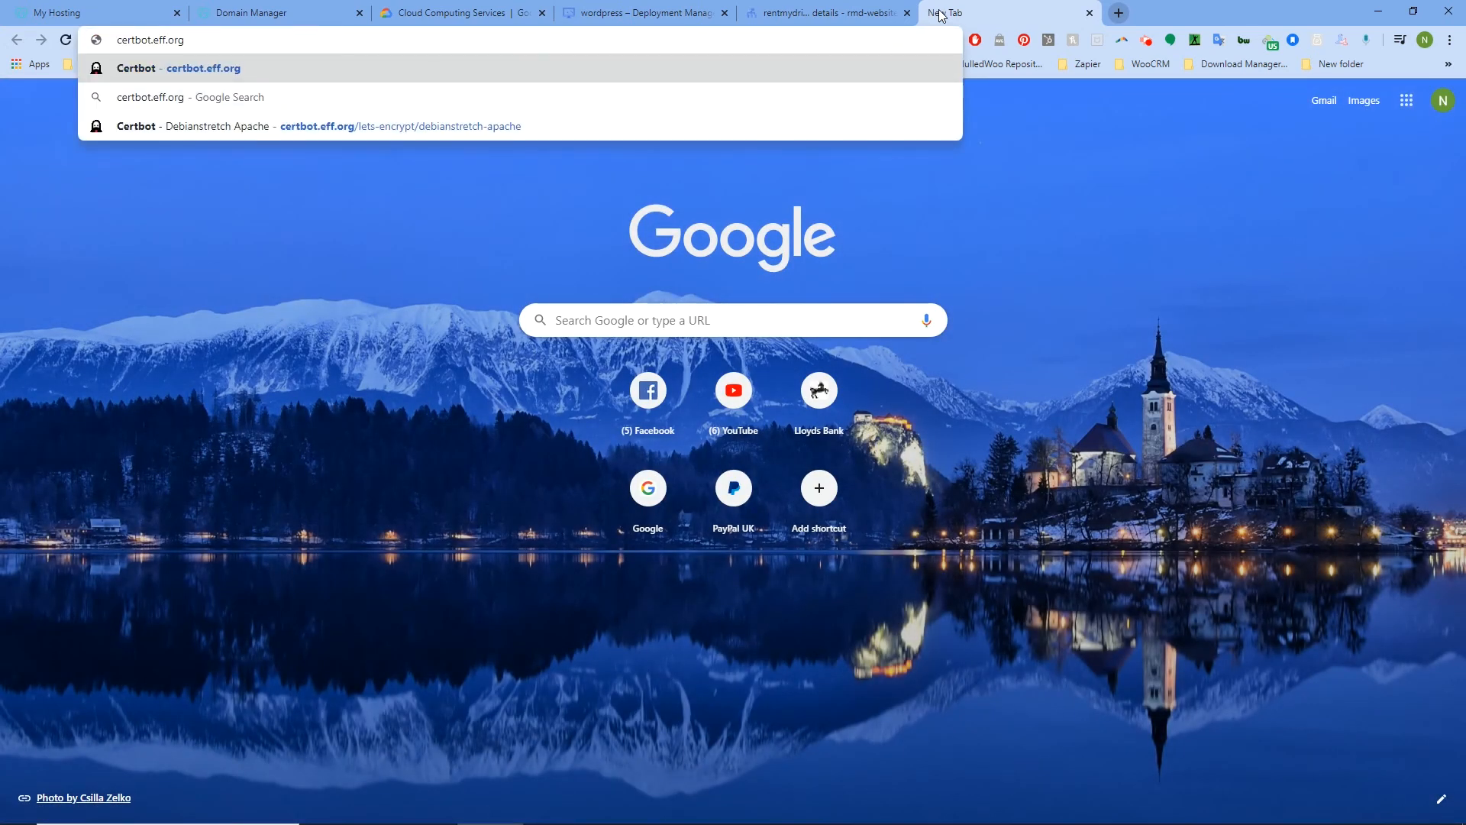
{"action": "key", "text": "Return"}
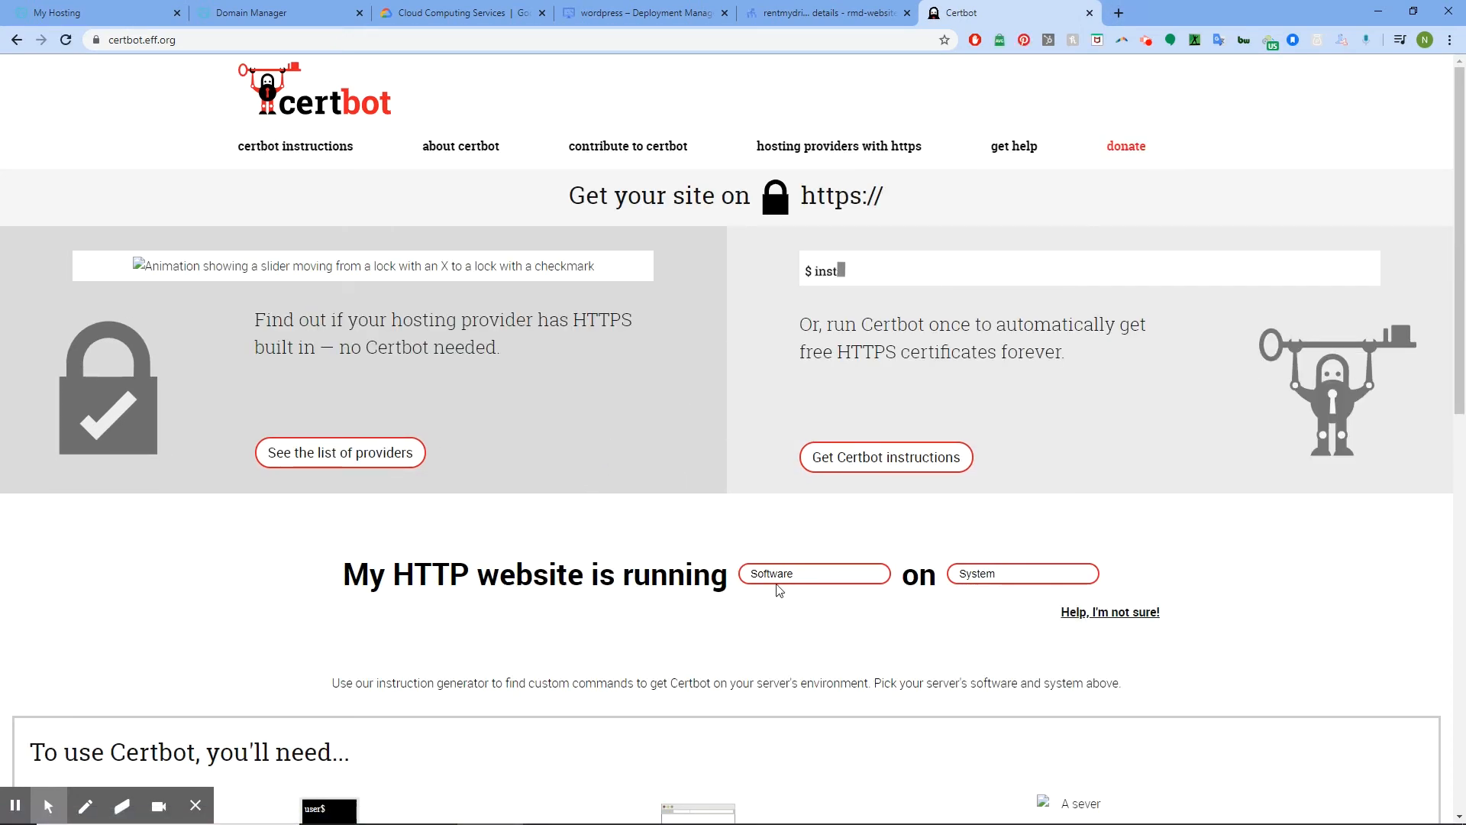
{"action": "left_click", "coordinate": [810, 576]}
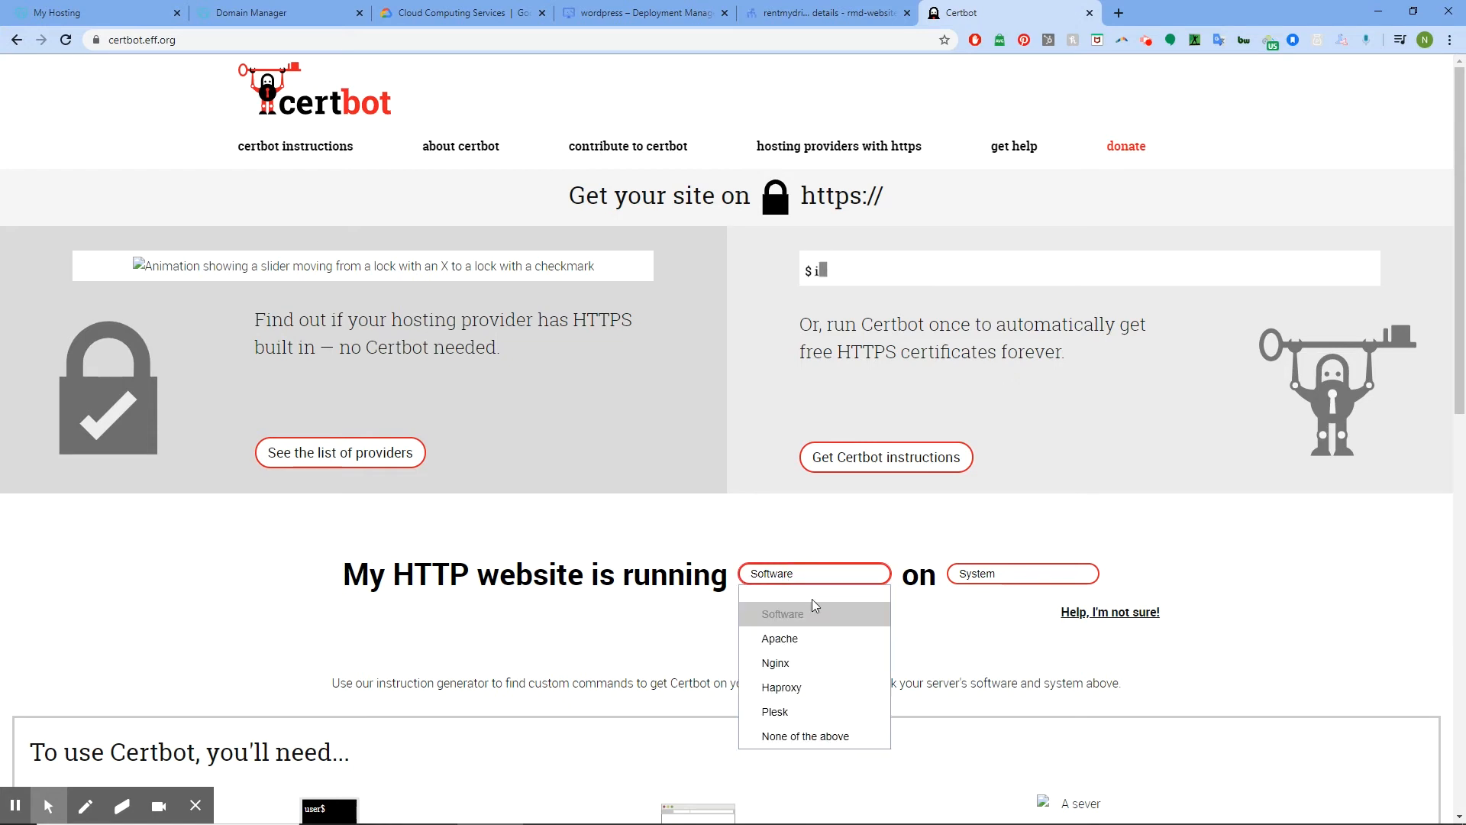
{"action": "left_click", "coordinate": [880, 625]}
{"action": "left_click", "coordinate": [1016, 575]}
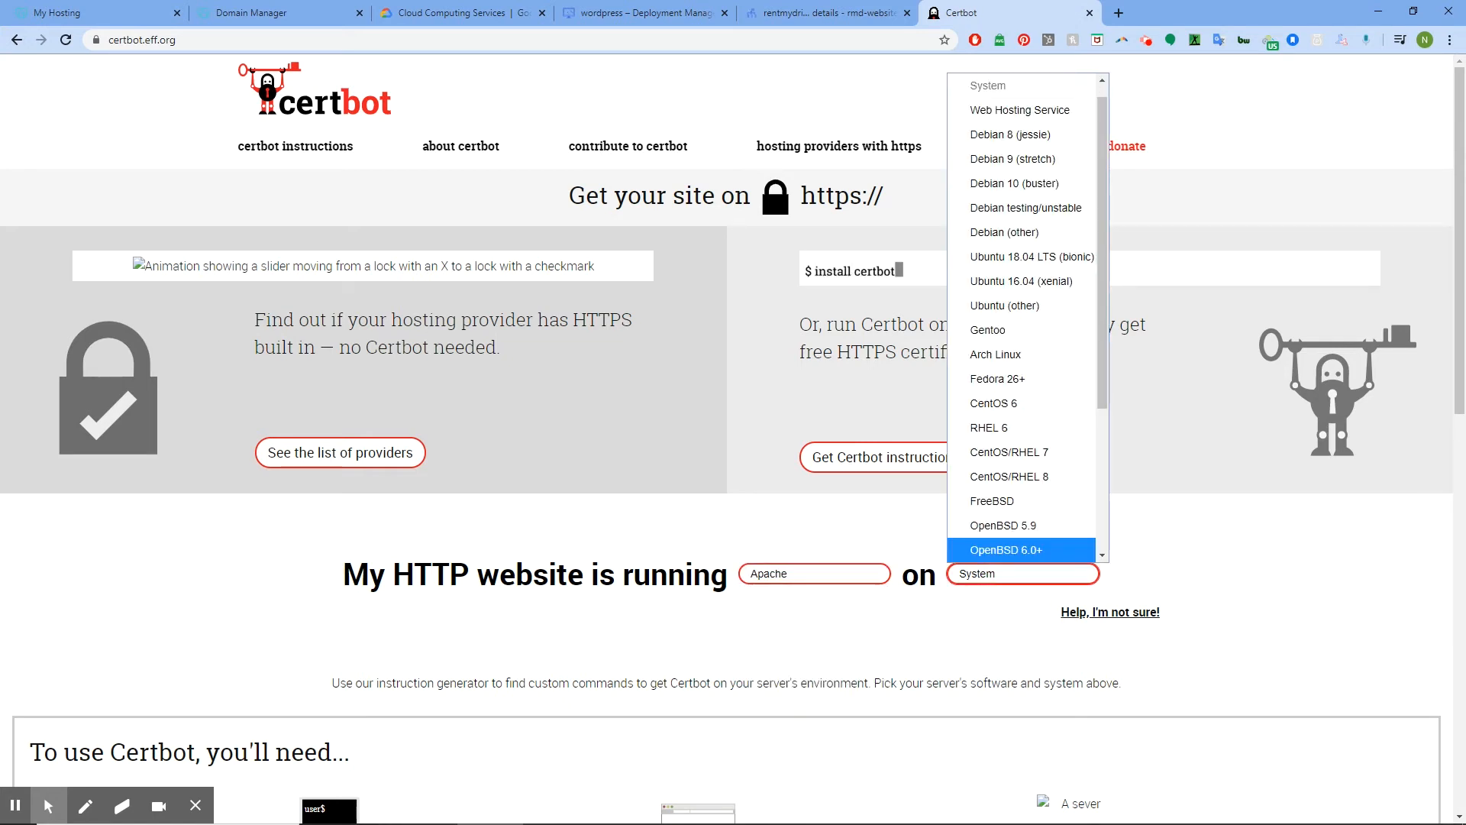
{"action": "left_click", "coordinate": [1043, 159]}
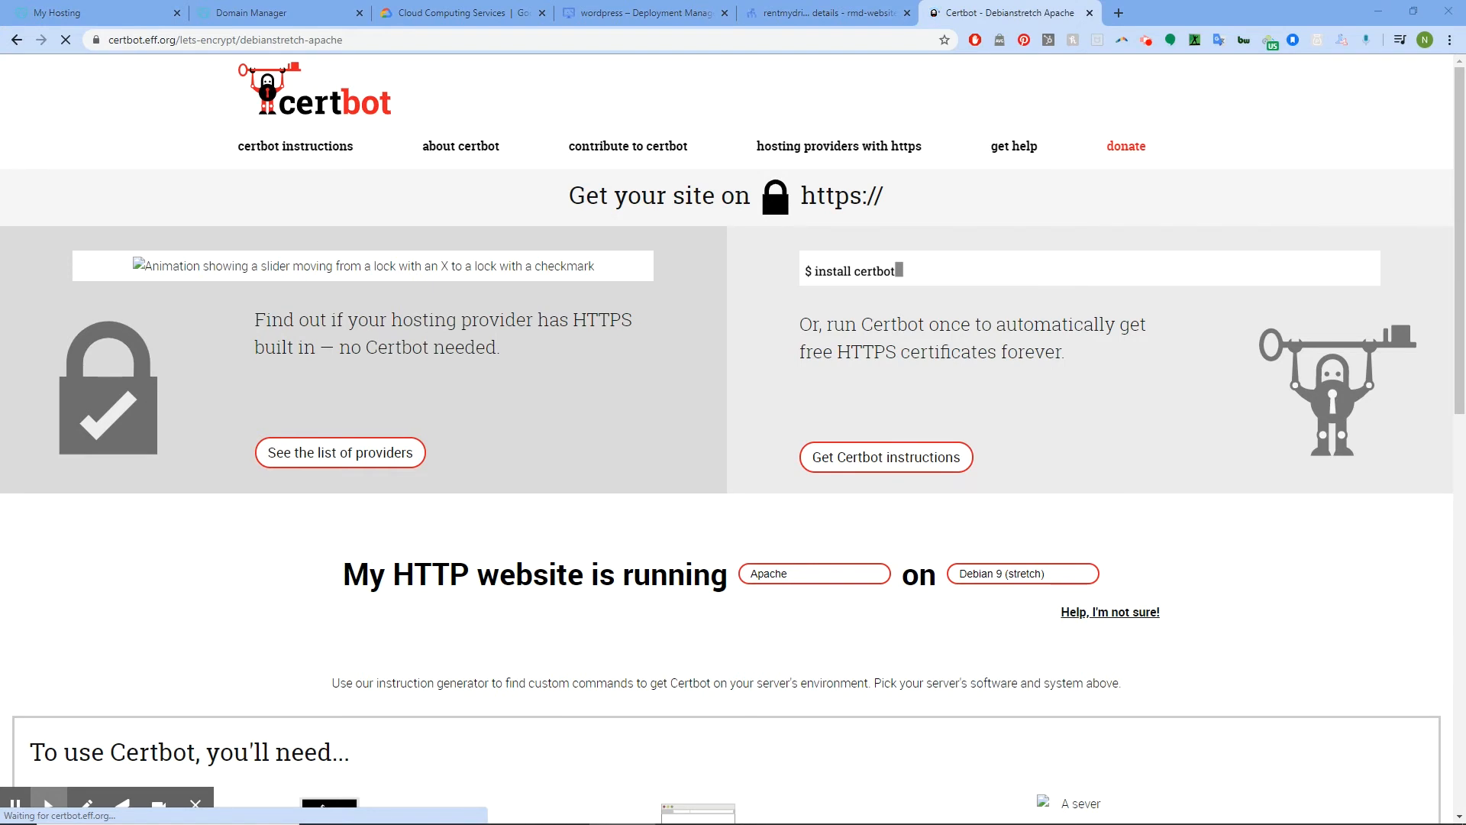
{"action": "key", "text": "alt+Tab"}
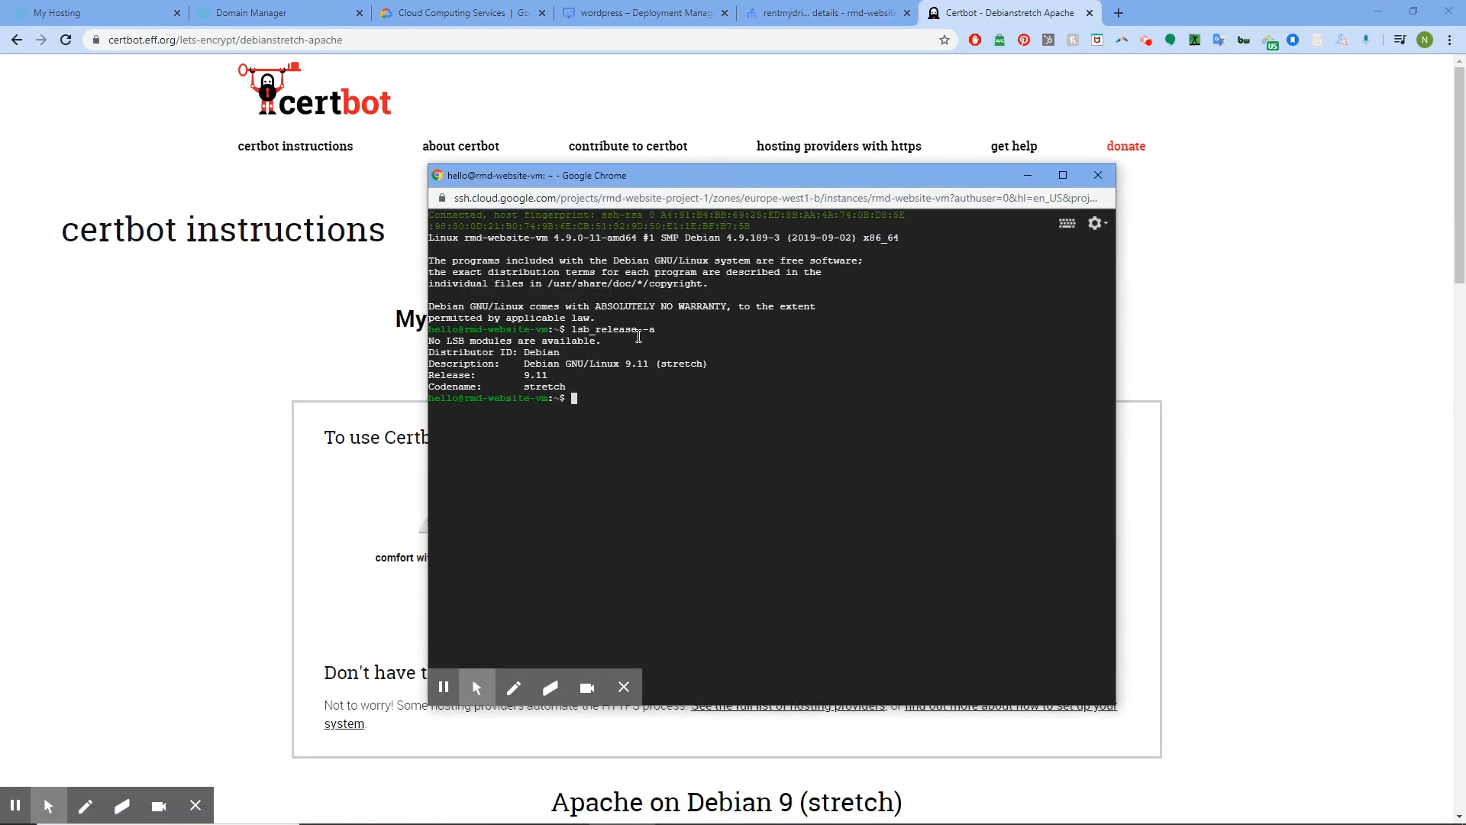
Copy the Debian 9.11 description, then copy 'sudo apt-get install certbot python-certbot-apache' from Certbot's instructions
{"action": "left_click_drag", "start_coordinate": [713, 365], "coordinate": [524, 365]}
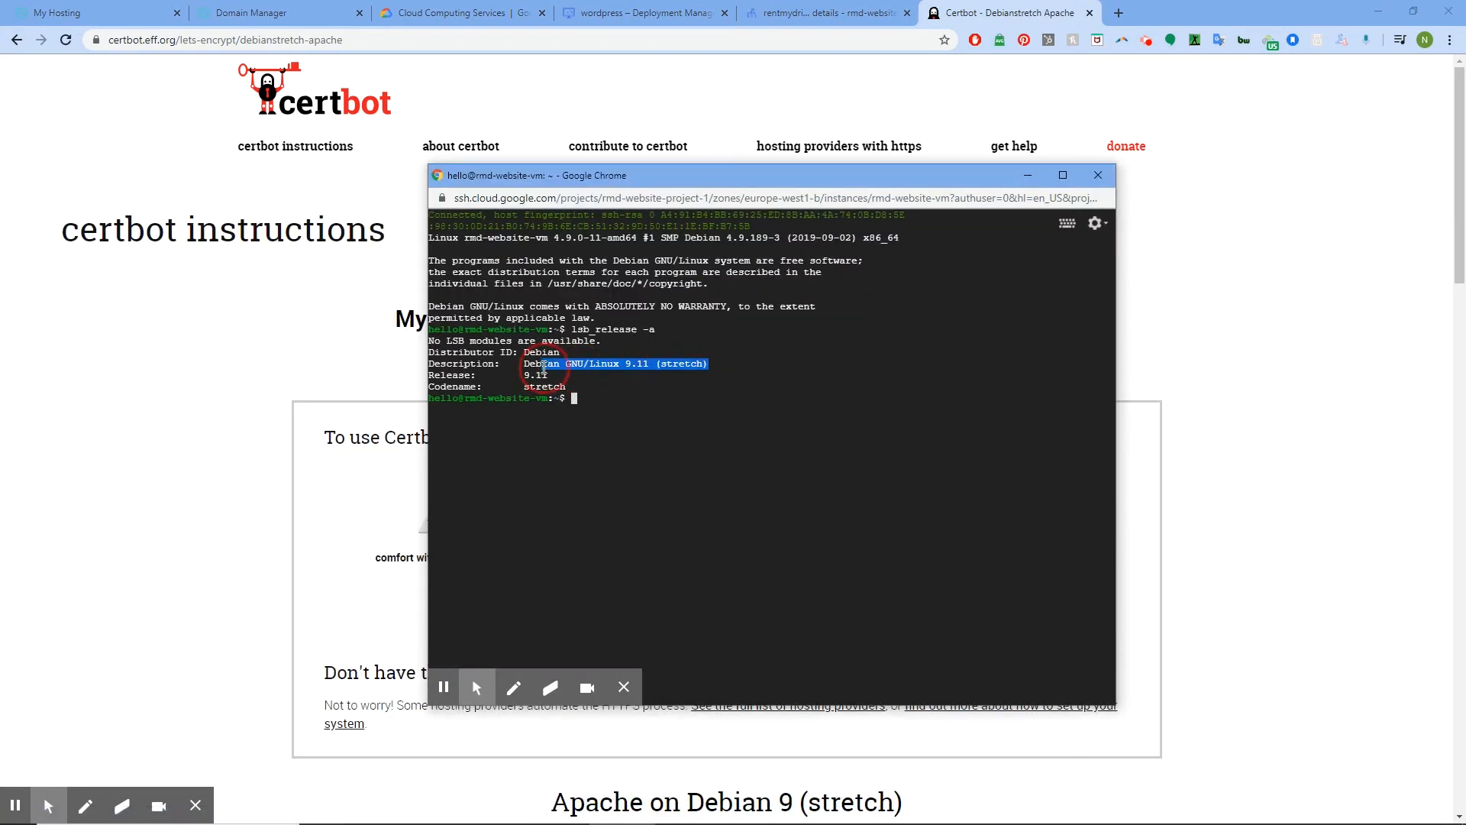
{"action": "key", "text": "alt+Tab"}
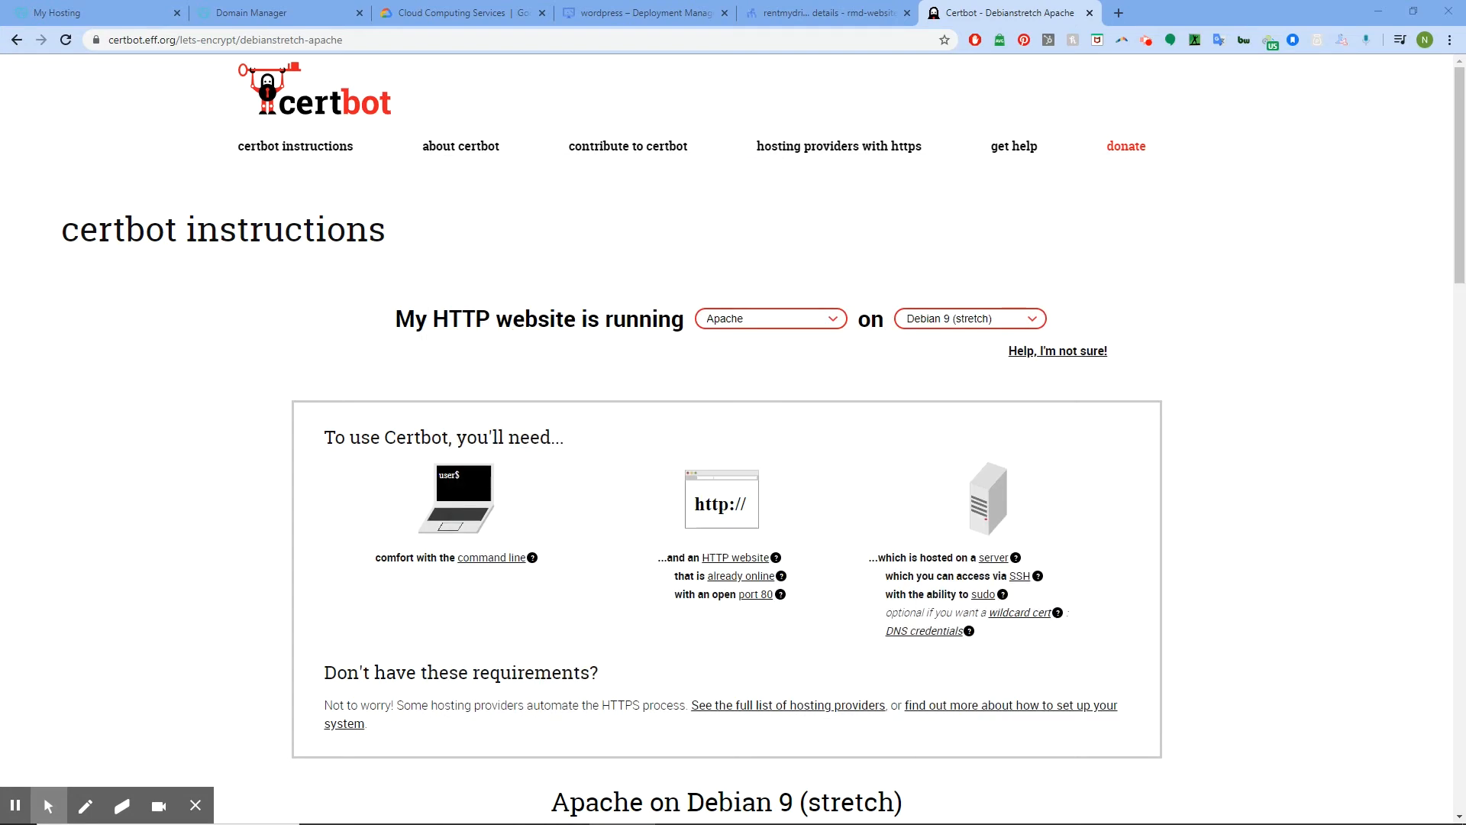
{"action": "scroll", "coordinate": [1161, 410], "scroll_direction": "down", "scroll_amount": 3}
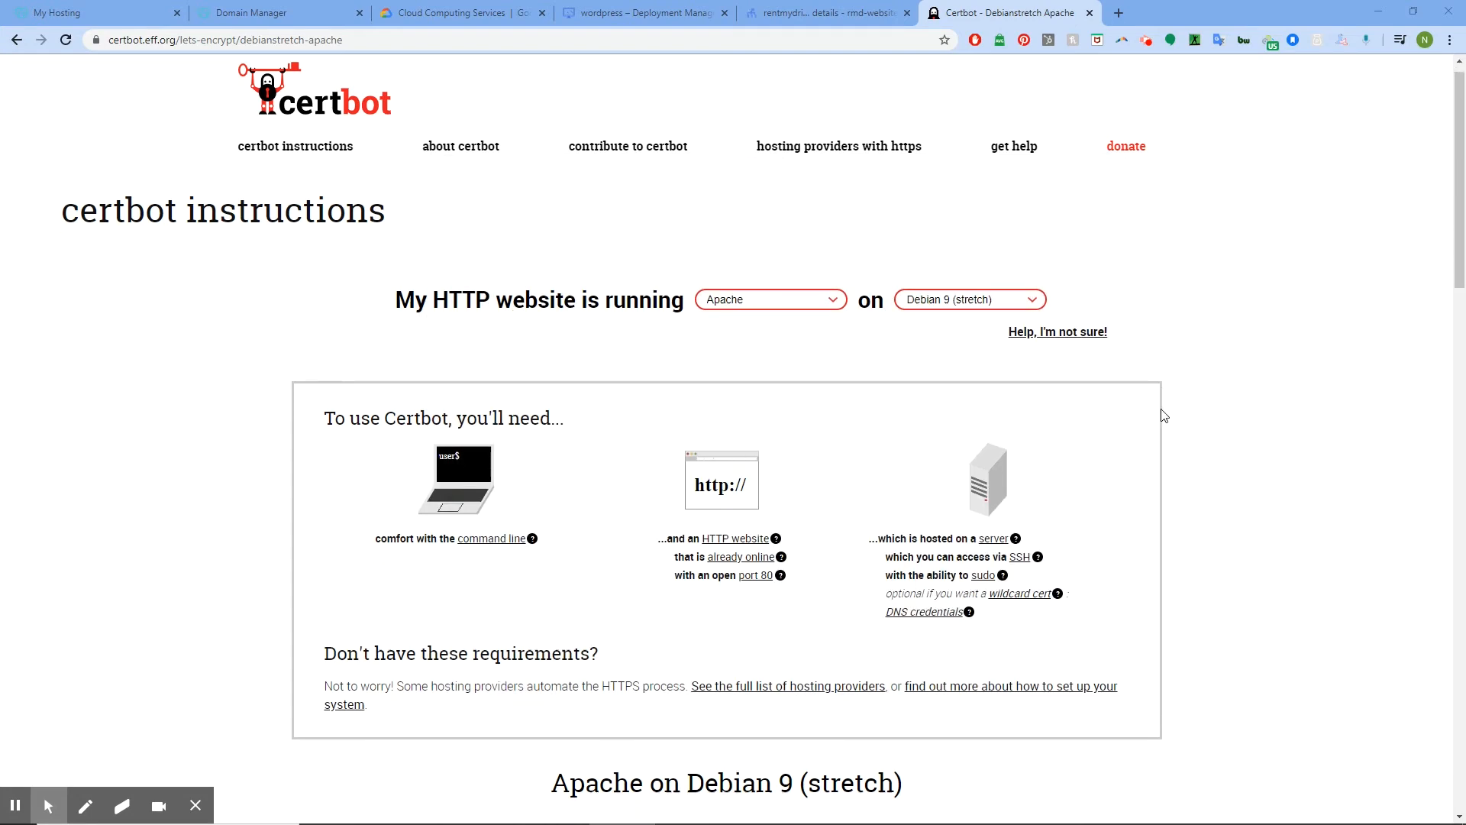
{"action": "scroll", "coordinate": [993, 538], "scroll_direction": "down", "scroll_amount": 6}
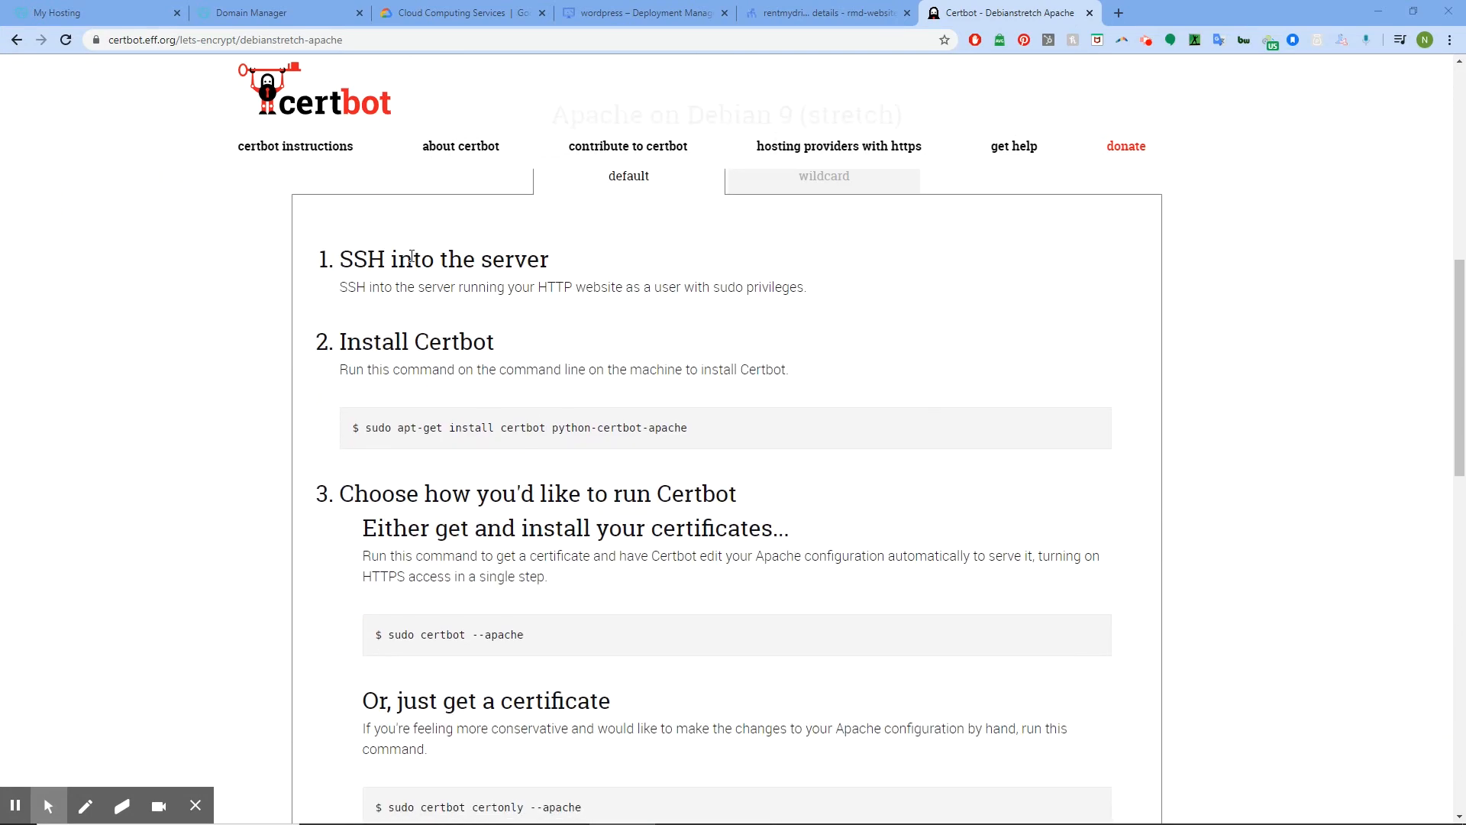
{"action": "scroll", "coordinate": [603, 355], "scroll_direction": "down", "scroll_amount": 1}
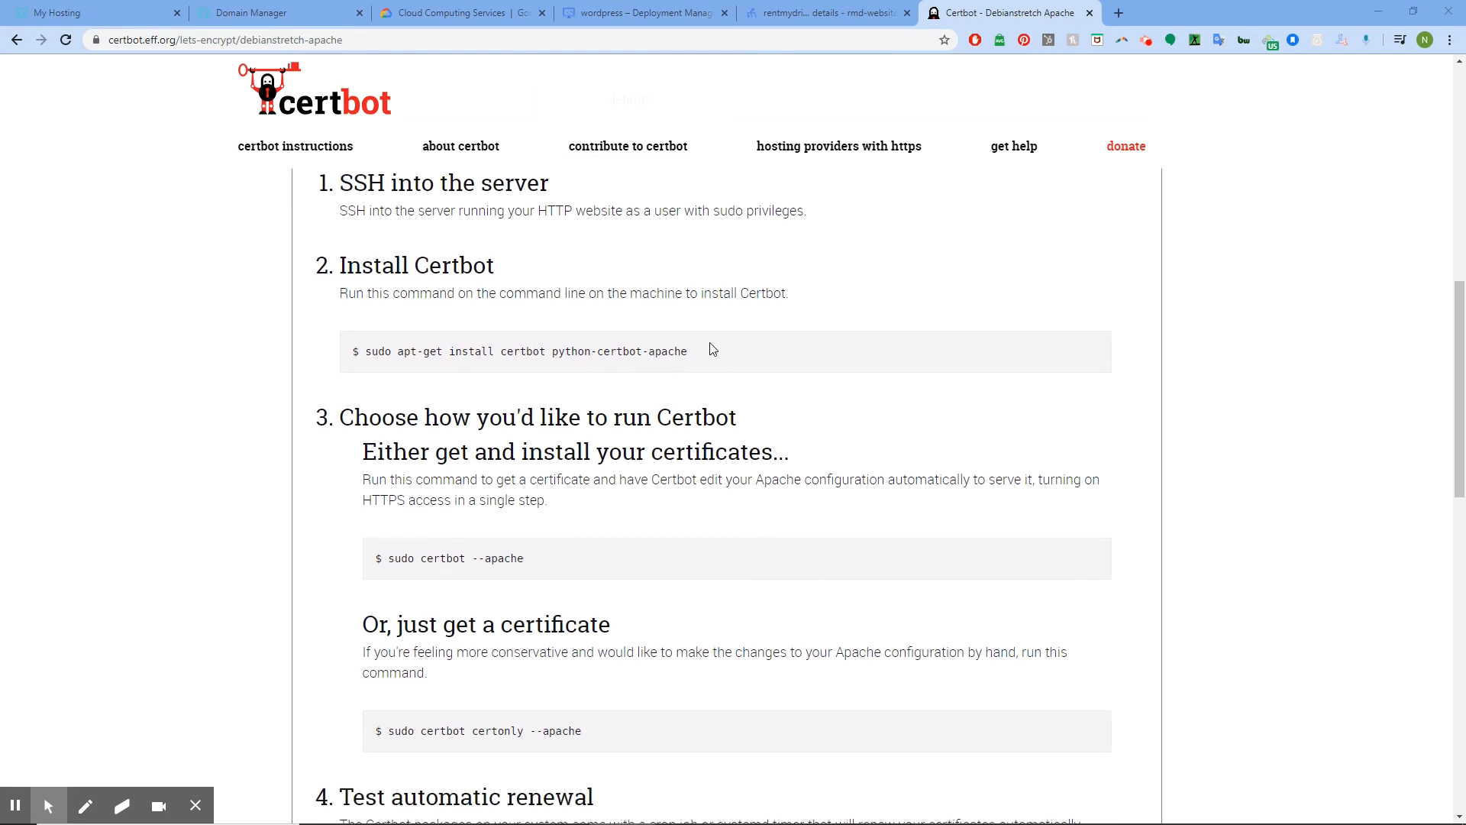
{"action": "left_click_drag", "start_coordinate": [695, 357], "coordinate": [360, 355]}
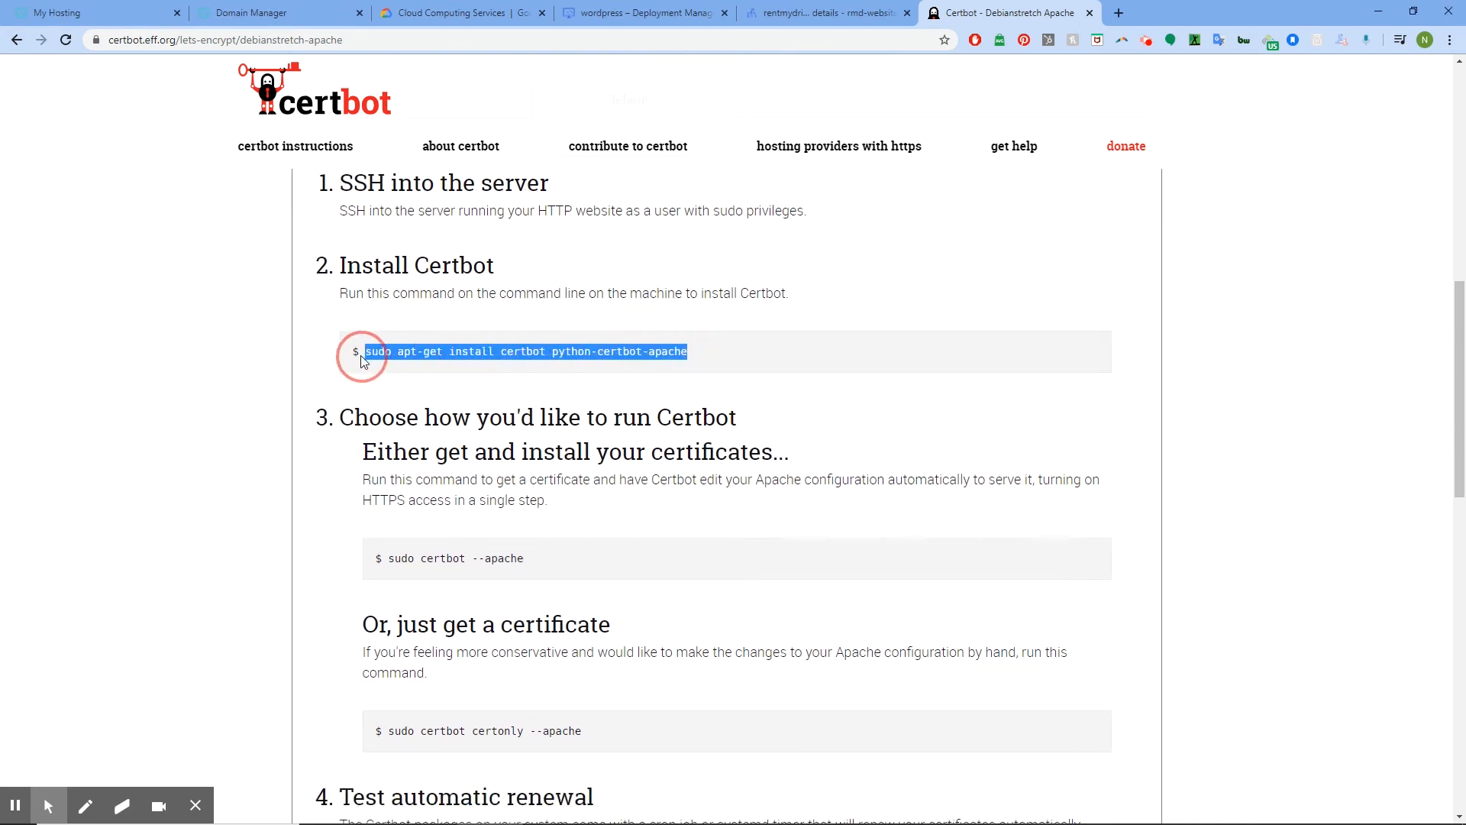
{"action": "right_click", "coordinate": [540, 345]}
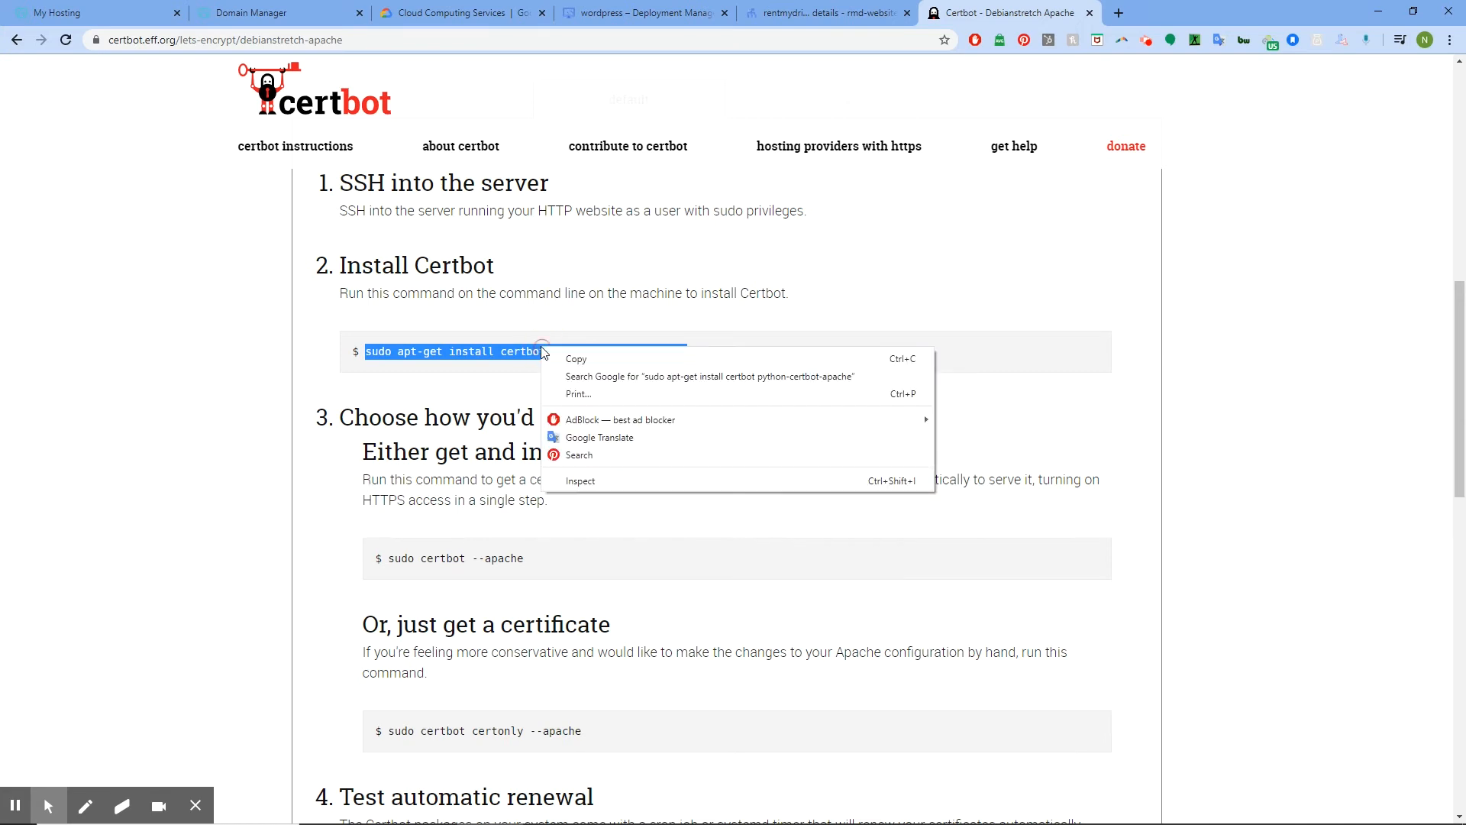
{"action": "left_click", "coordinate": [576, 359]}
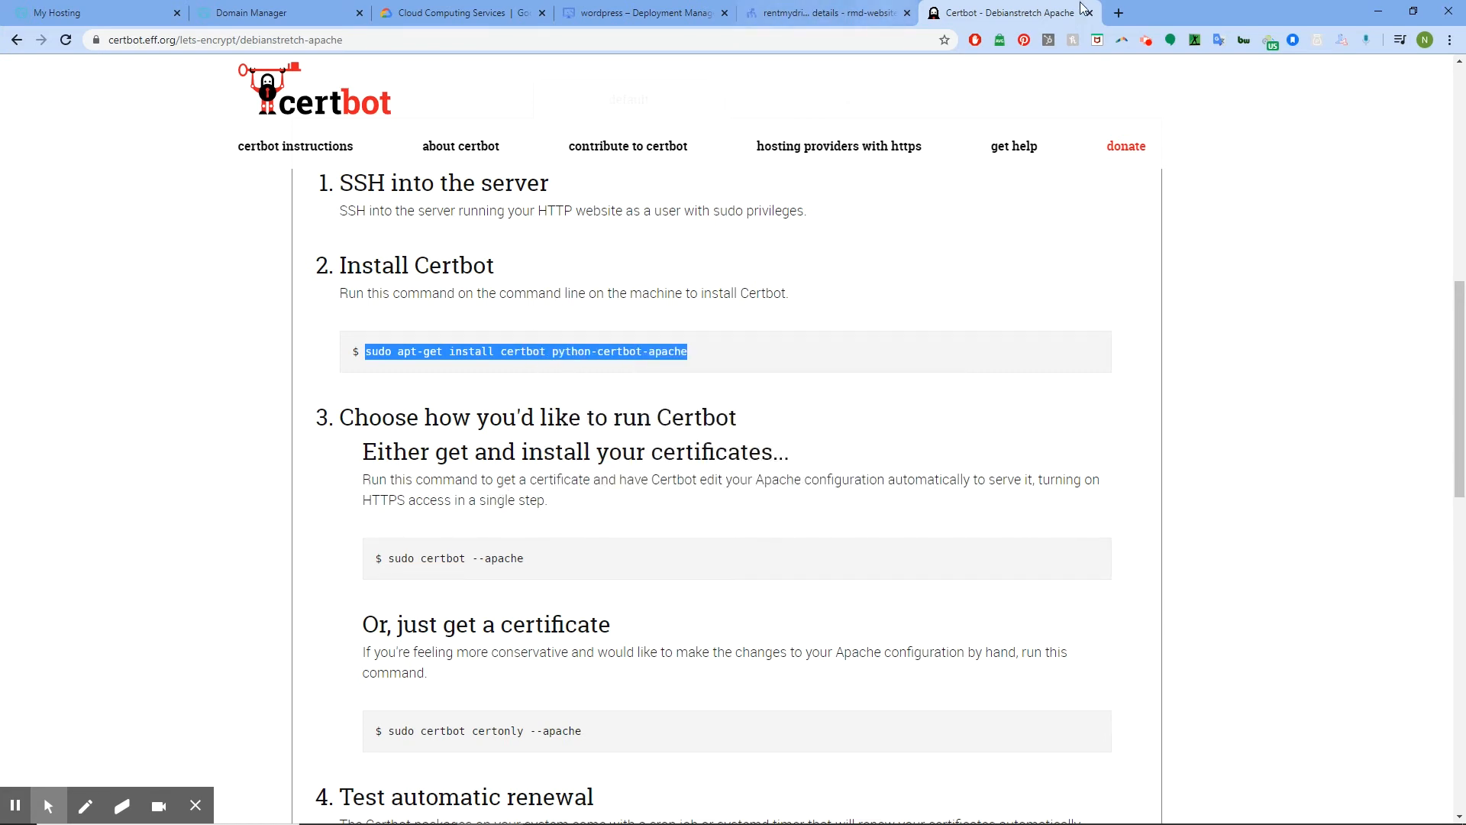
Run 'sudo apt-get install certbot python-certbot-apache' in the SSH terminal and confirm with y
{"action": "left_click_drag", "start_coordinate": [1465, 166], "coordinate": [790, 140]}
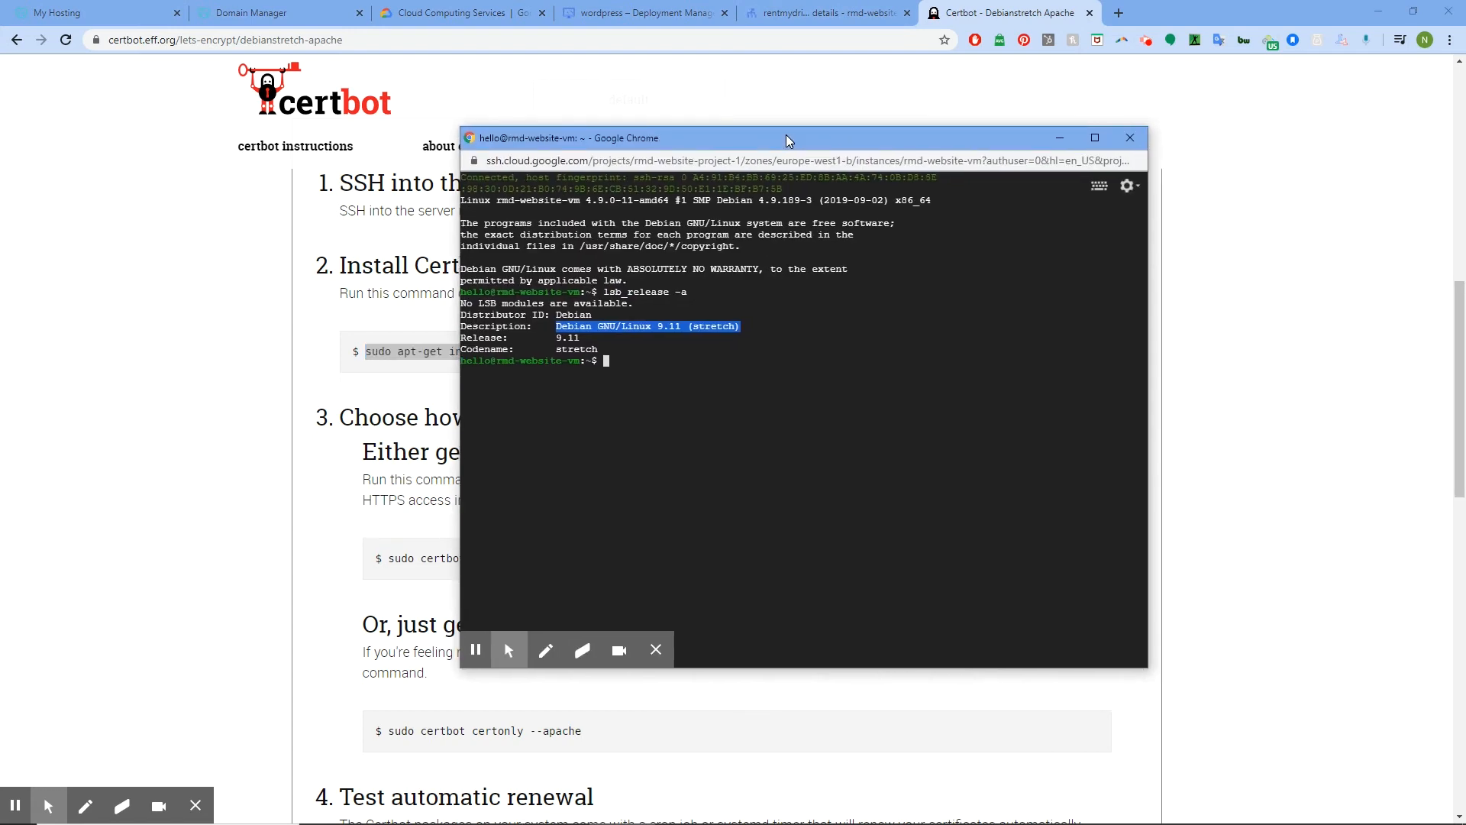
{"action": "left_click", "coordinate": [626, 365]}
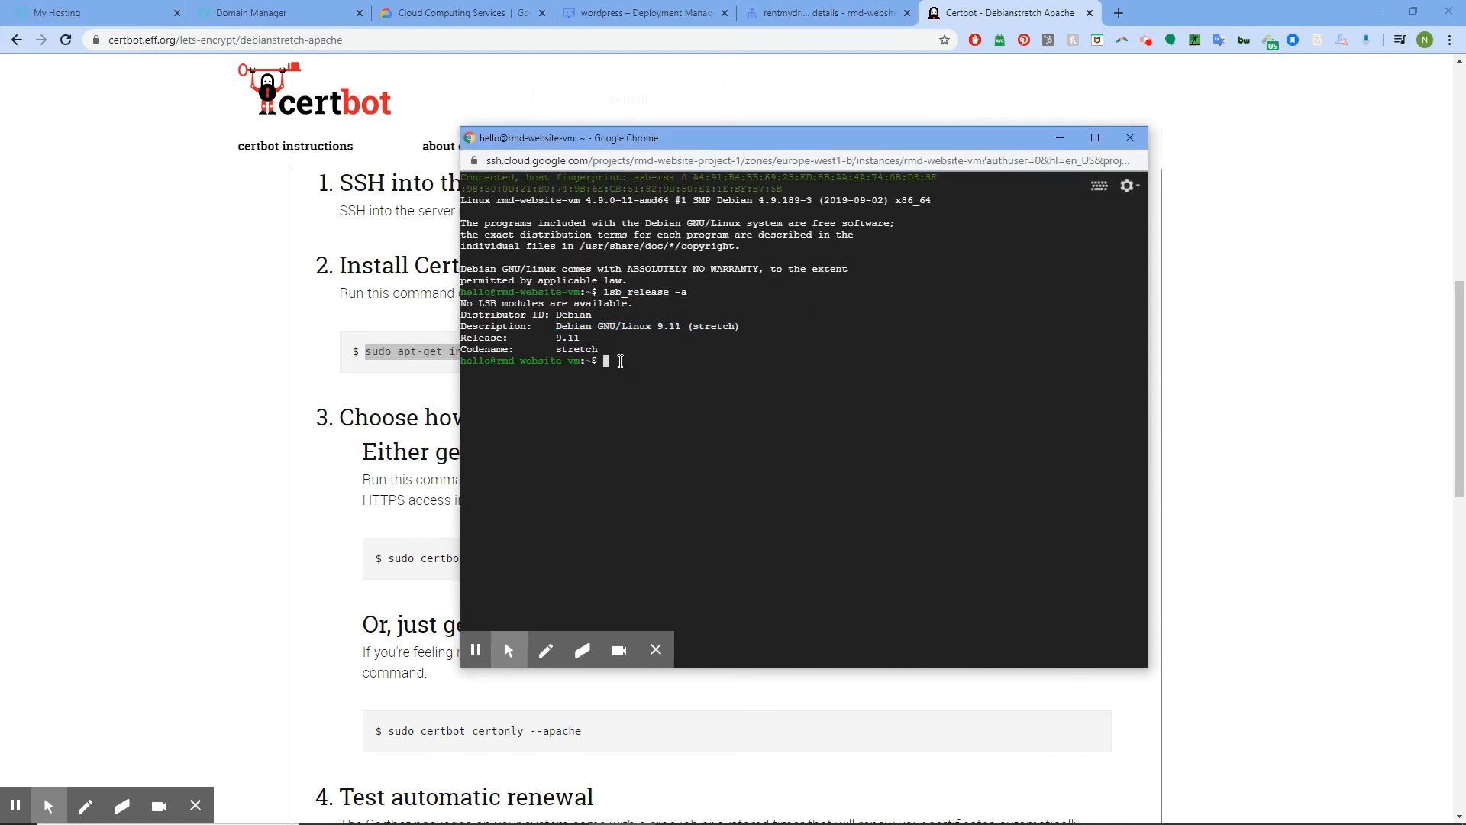
{"action": "key", "text": "ctrl+v"}
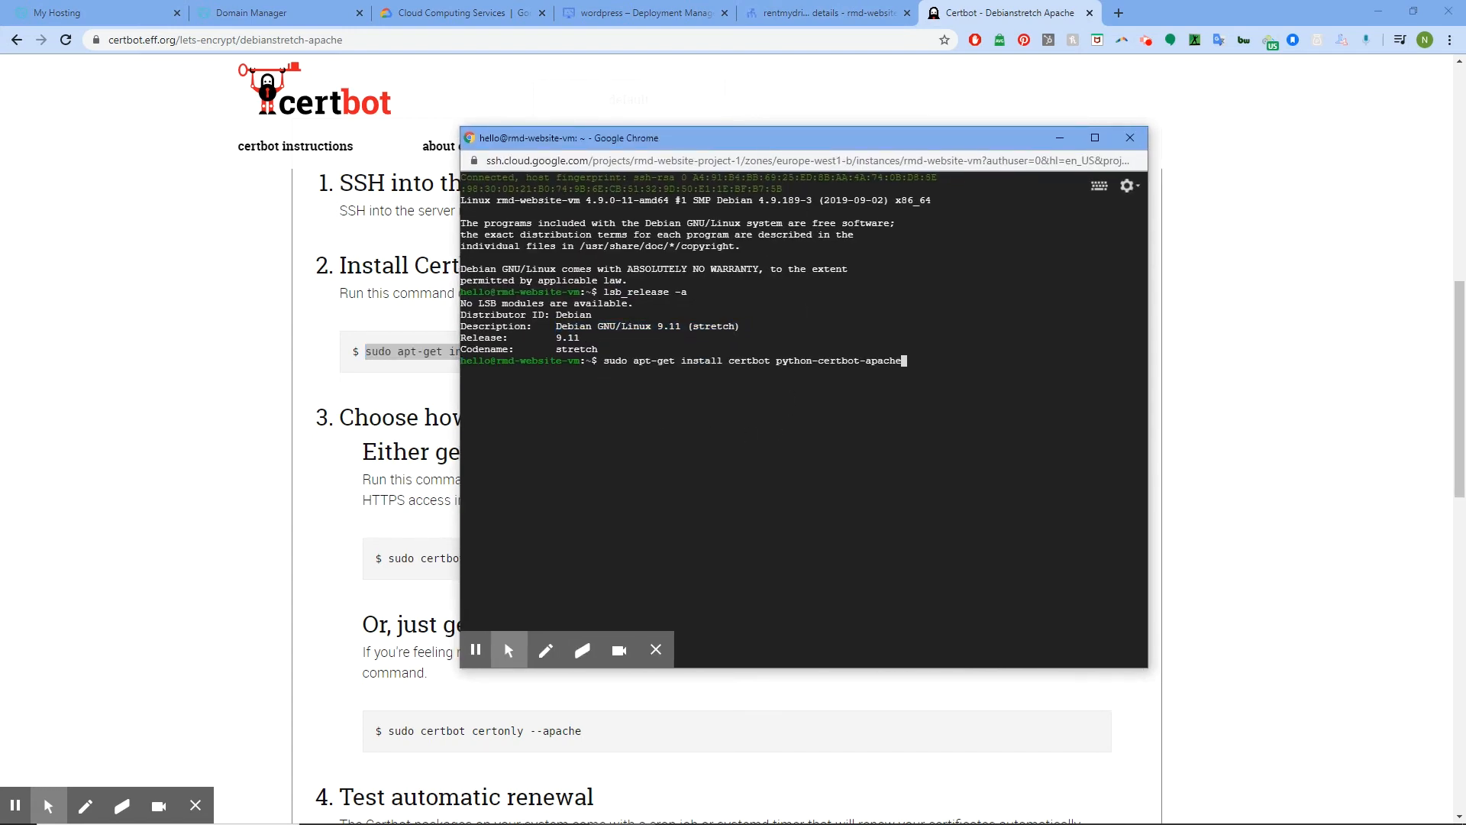
{"action": "key", "text": "Return"}
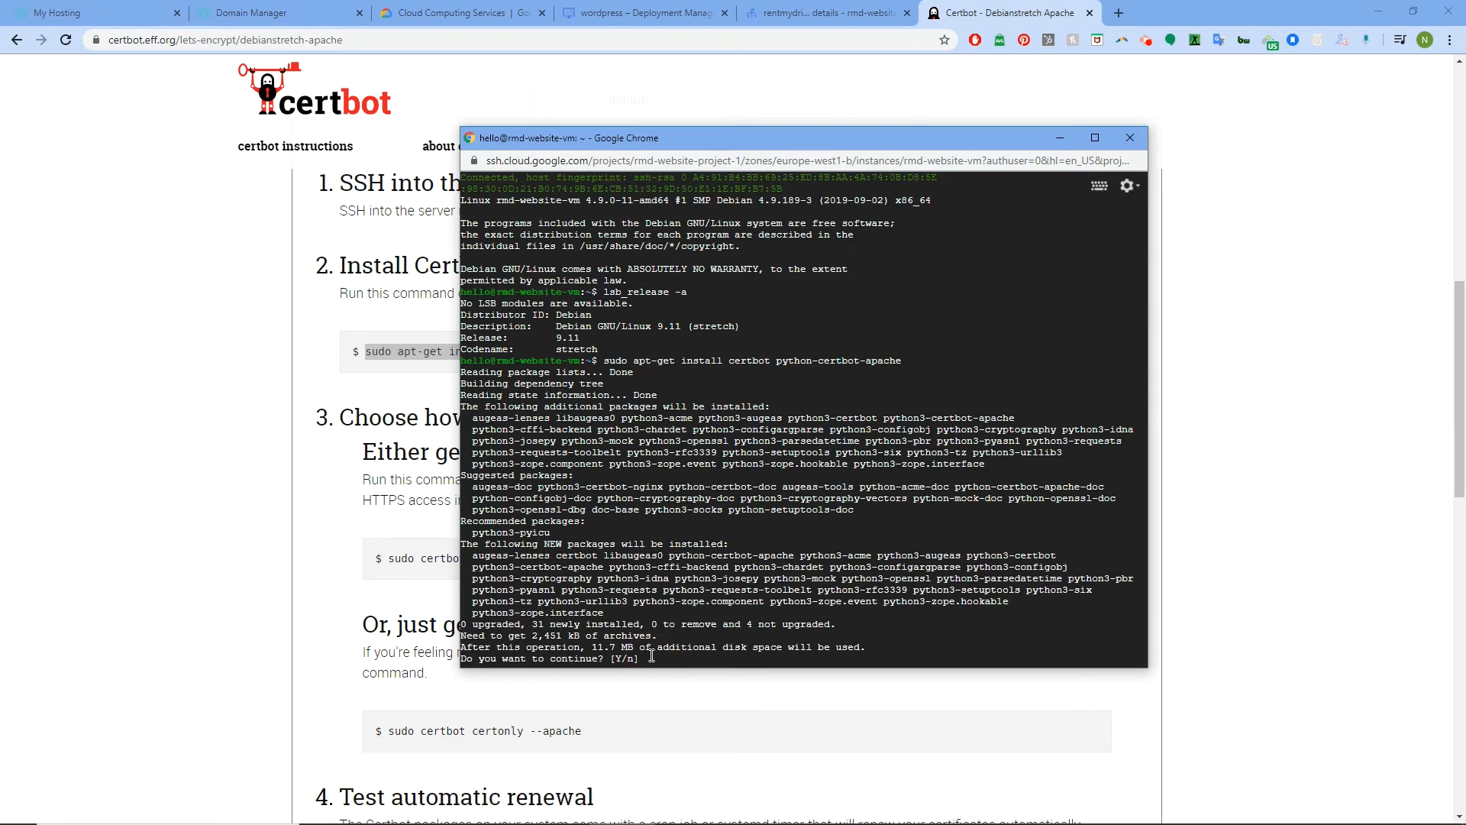
{"action": "type", "text": "y"}
{"action": "key", "text": "Return"}
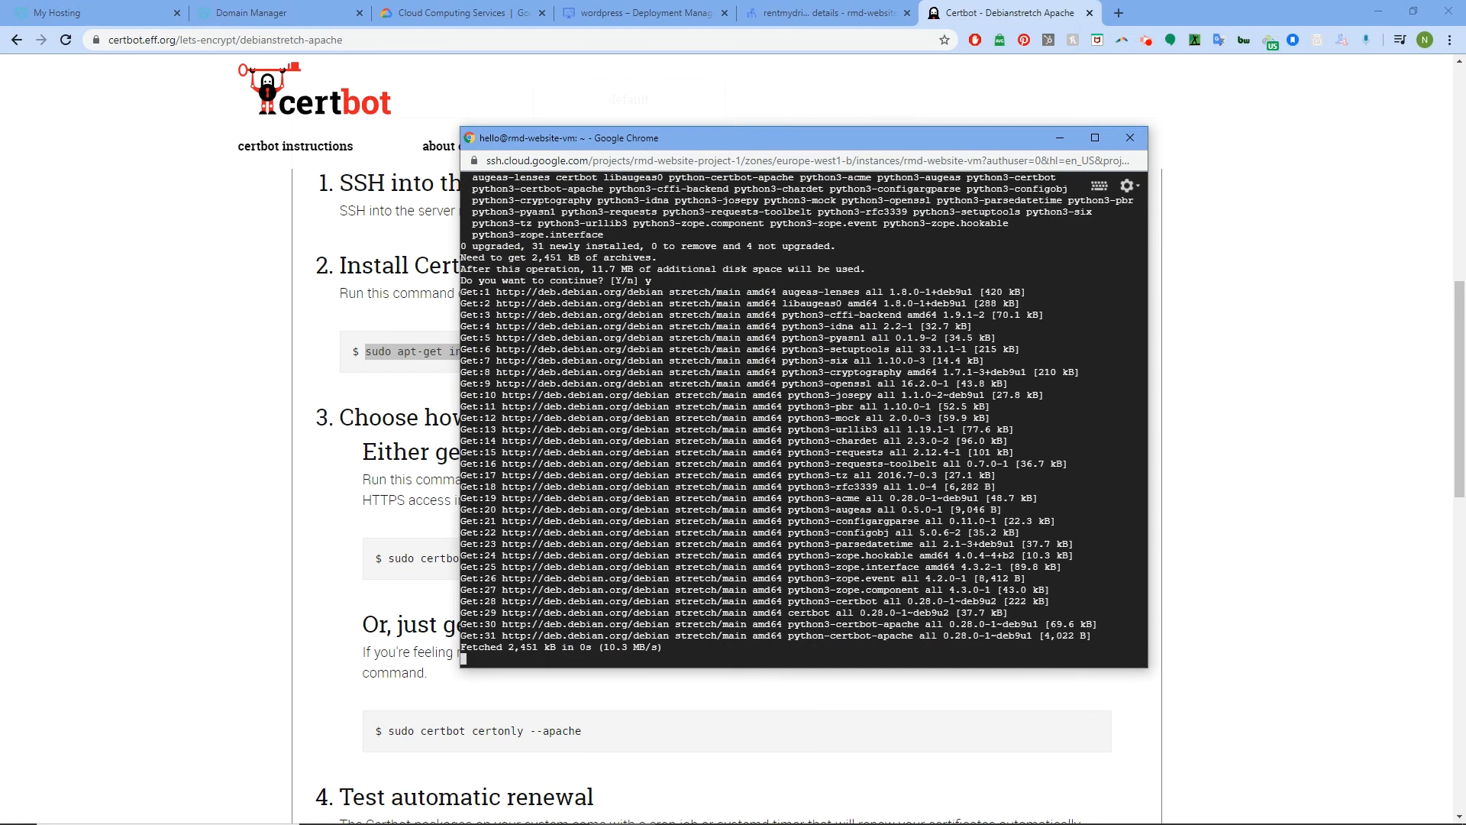
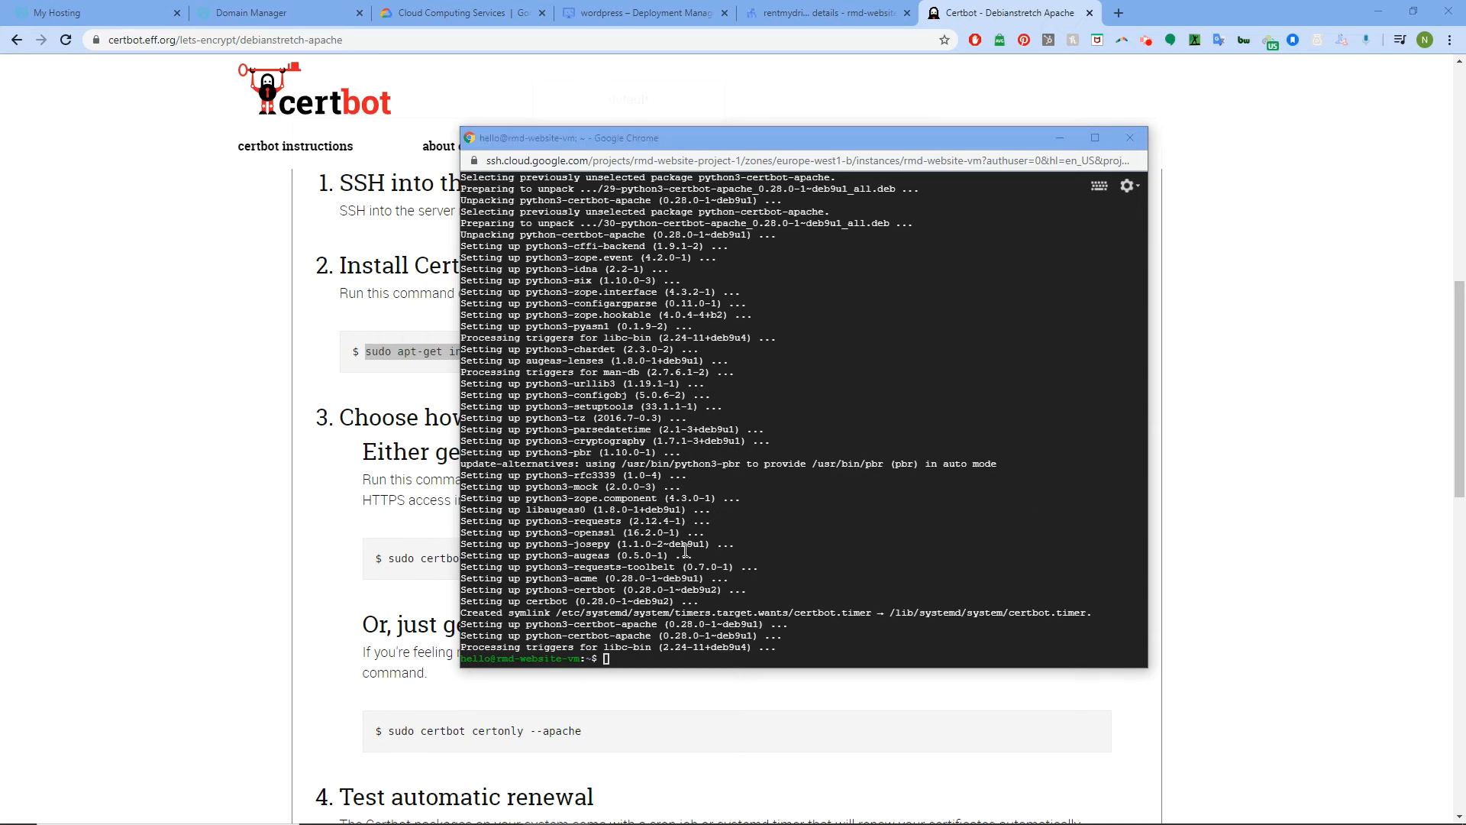
Run 'sudo certbot --apache' in the SSH terminal
{"action": "left_click", "coordinate": [616, 660]}
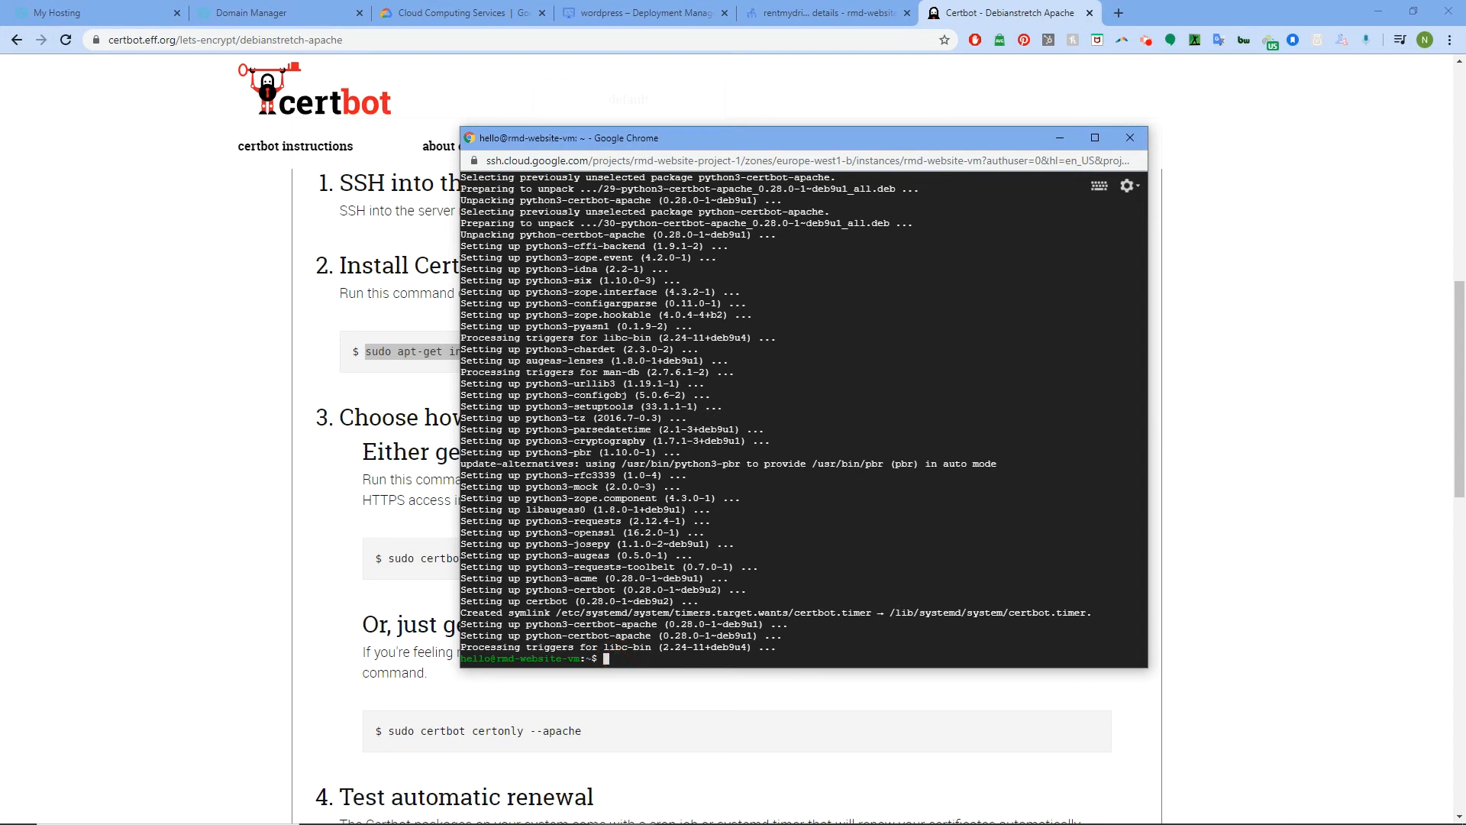
{"action": "type", "text": "sudo certbot --apache"}
{"action": "key", "text": "Return"}
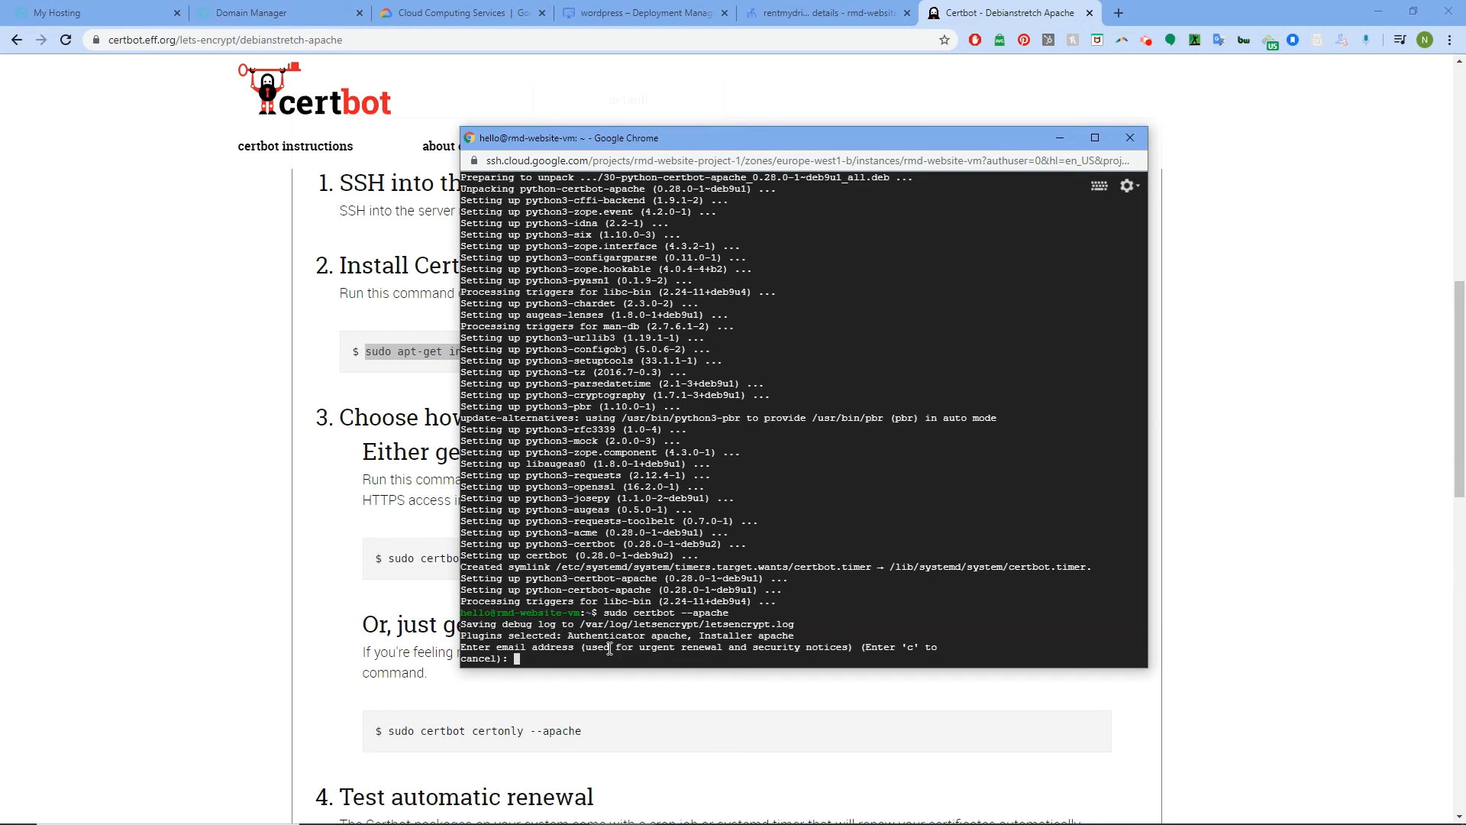
Enter the contact e-mail, agree to the Let's Encrypt terms and accept sharing with the EFF
{"action": "key", "text": "Return"}
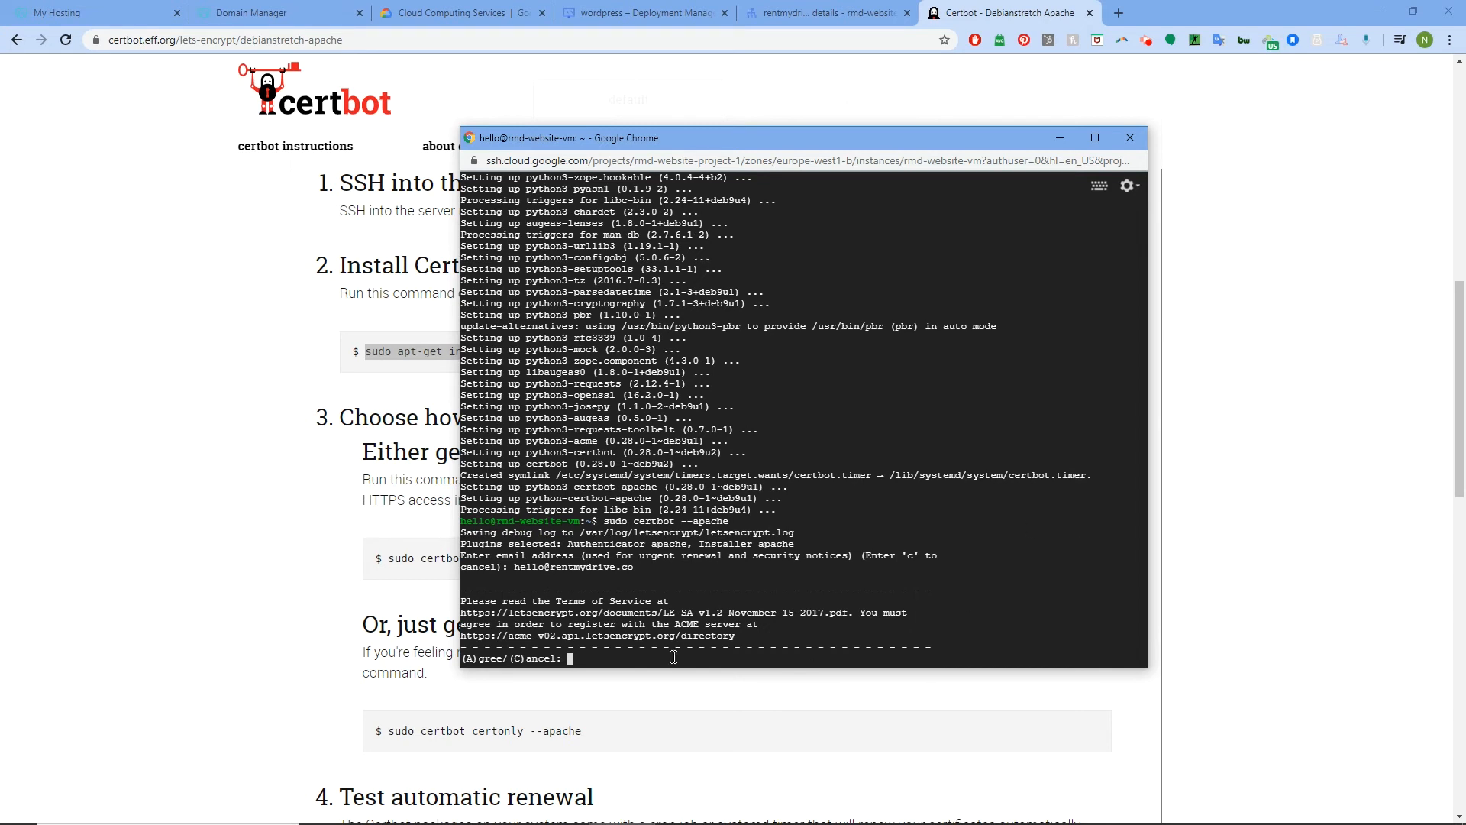
{"action": "type", "text": "a"}
{"action": "key", "text": "Return"}
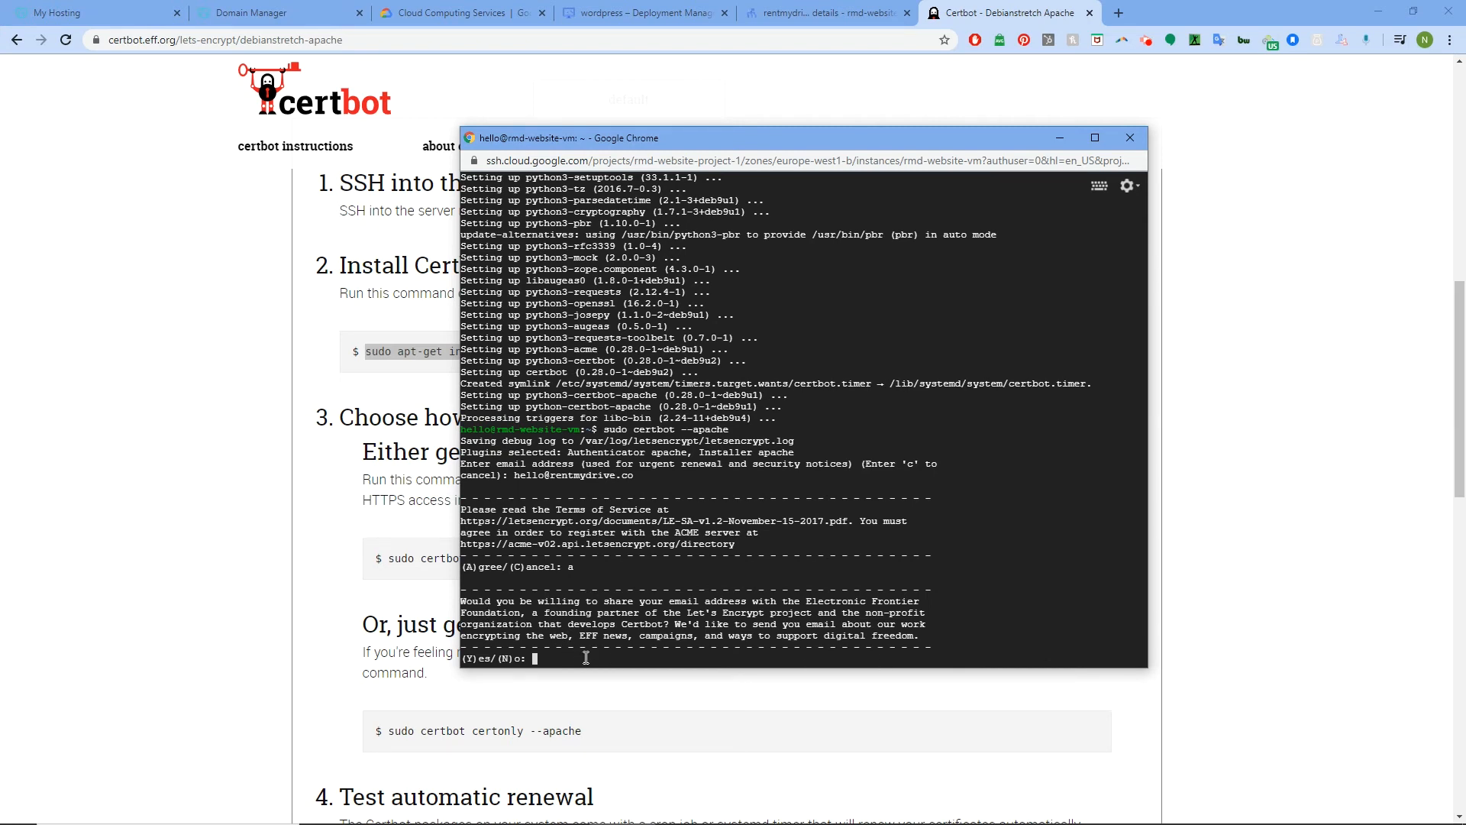
{"action": "type", "text": "y"}
{"action": "key", "text": "Return"}
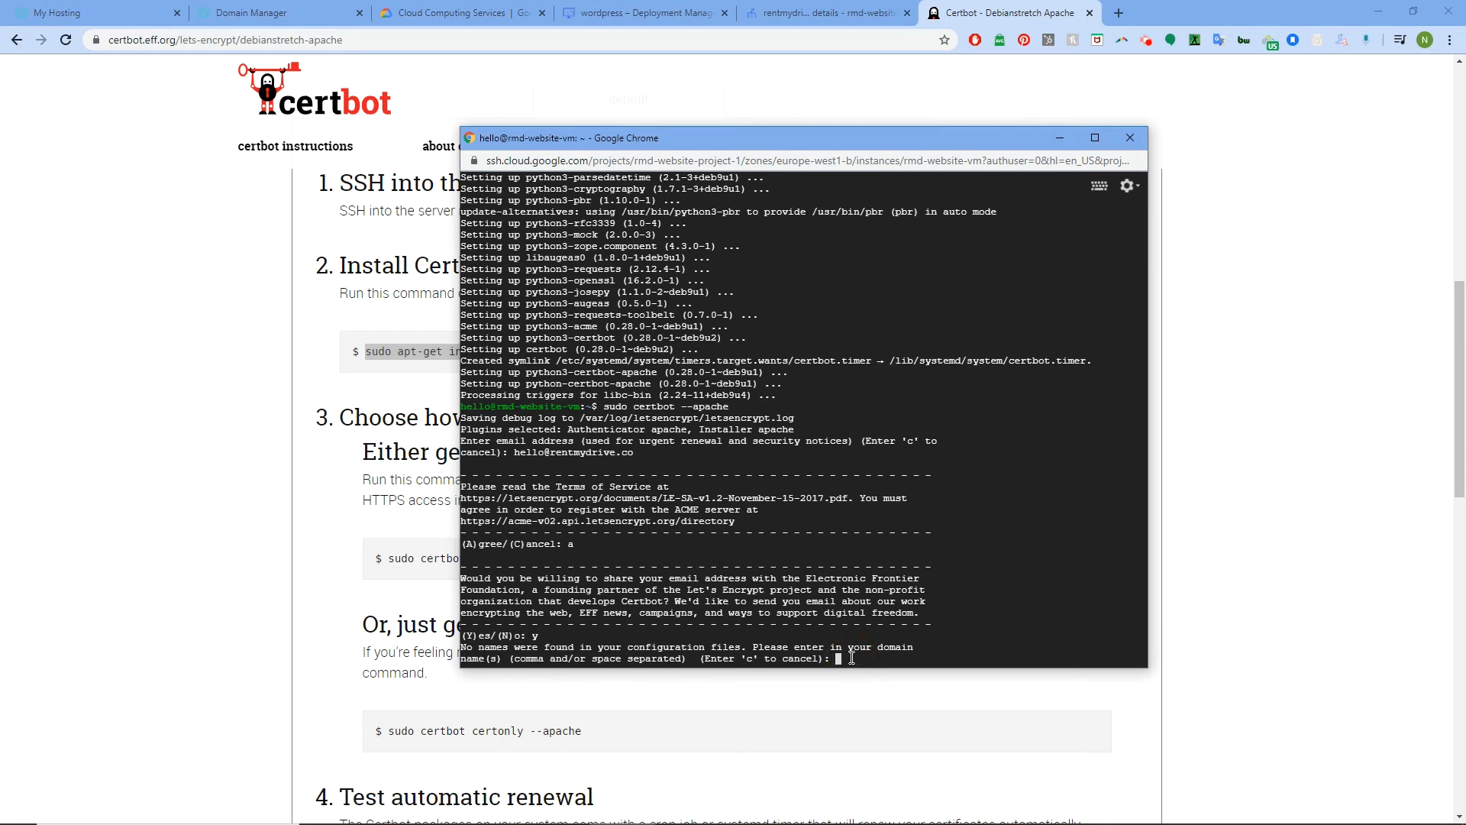
{"action": "type", "text": "rentmydrive.co,www.rentmydrive"}
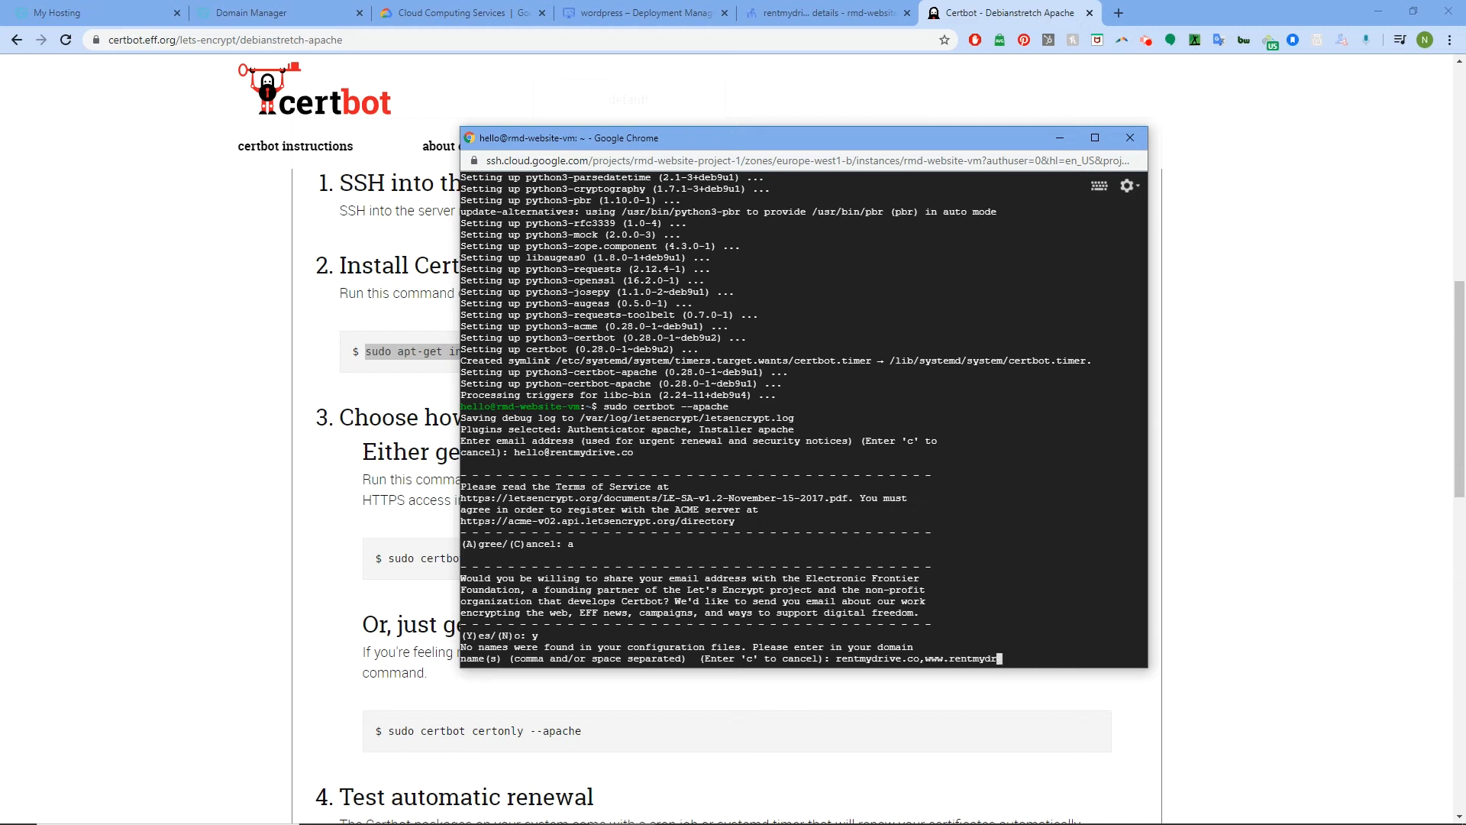
{"action": "type", "text": ".co"}
{"action": "key", "text": "Return"}
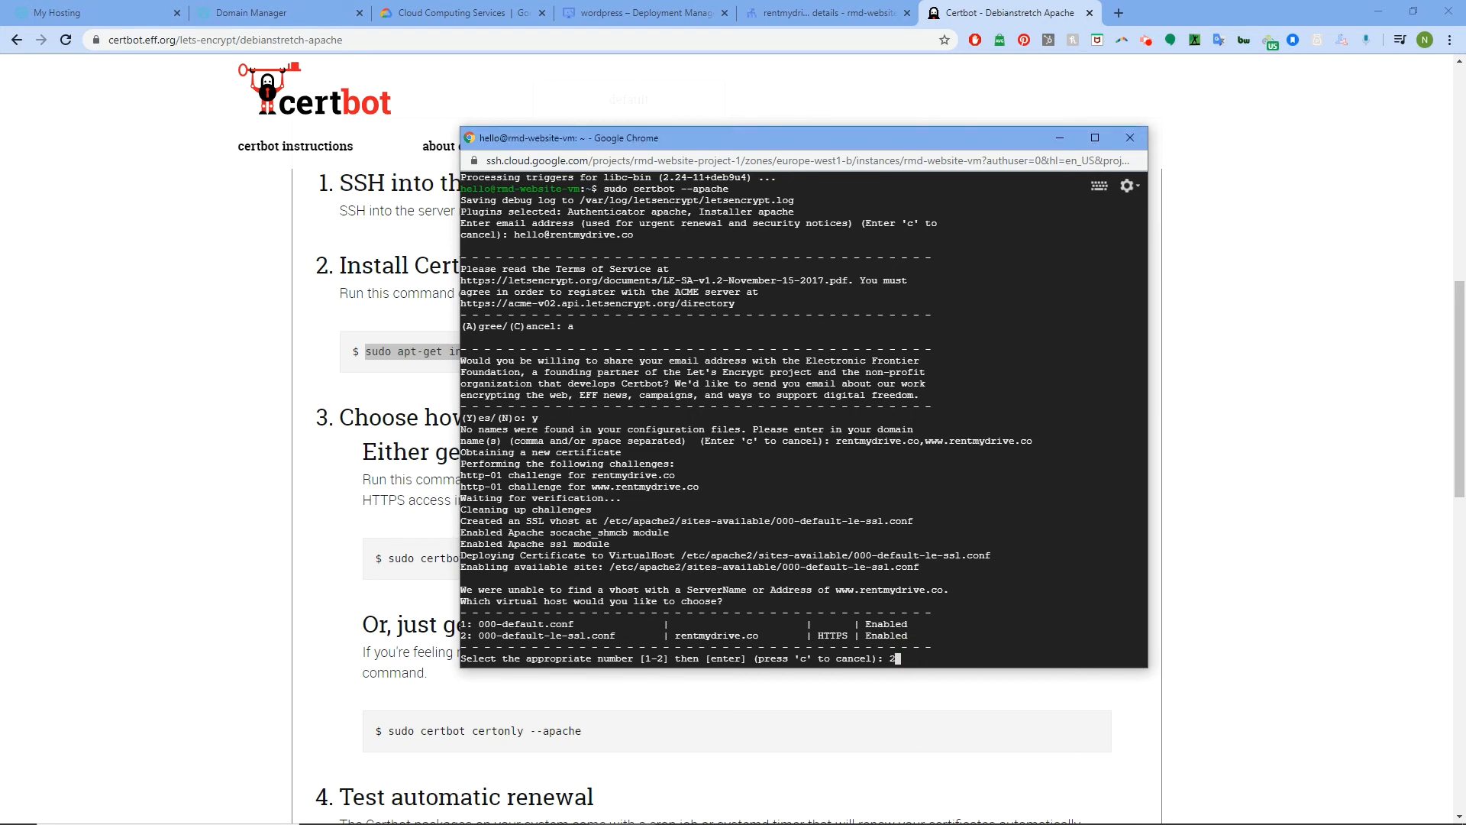
{"action": "key", "text": "Return"}
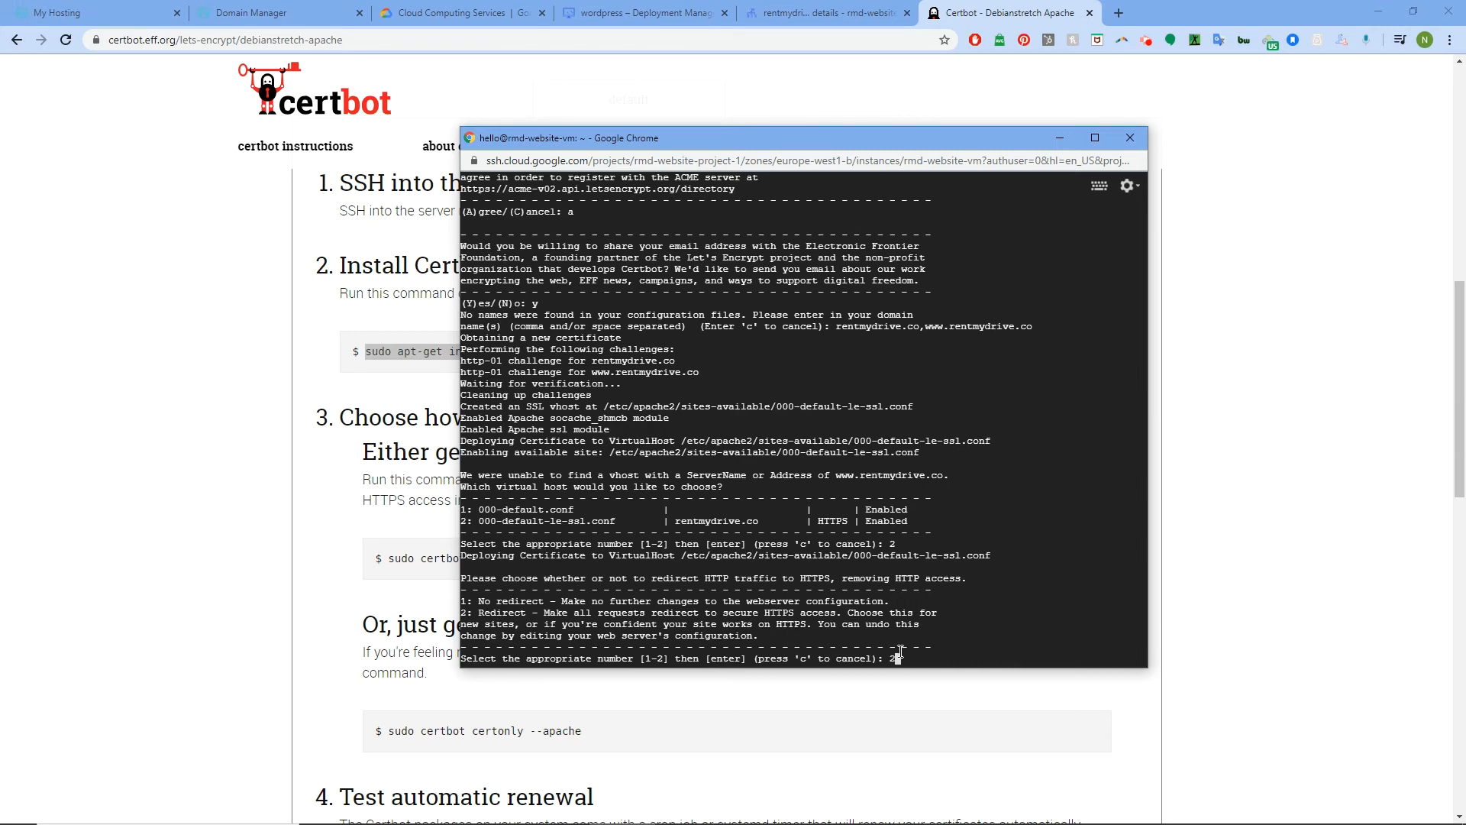
{"action": "key", "text": "Return"}
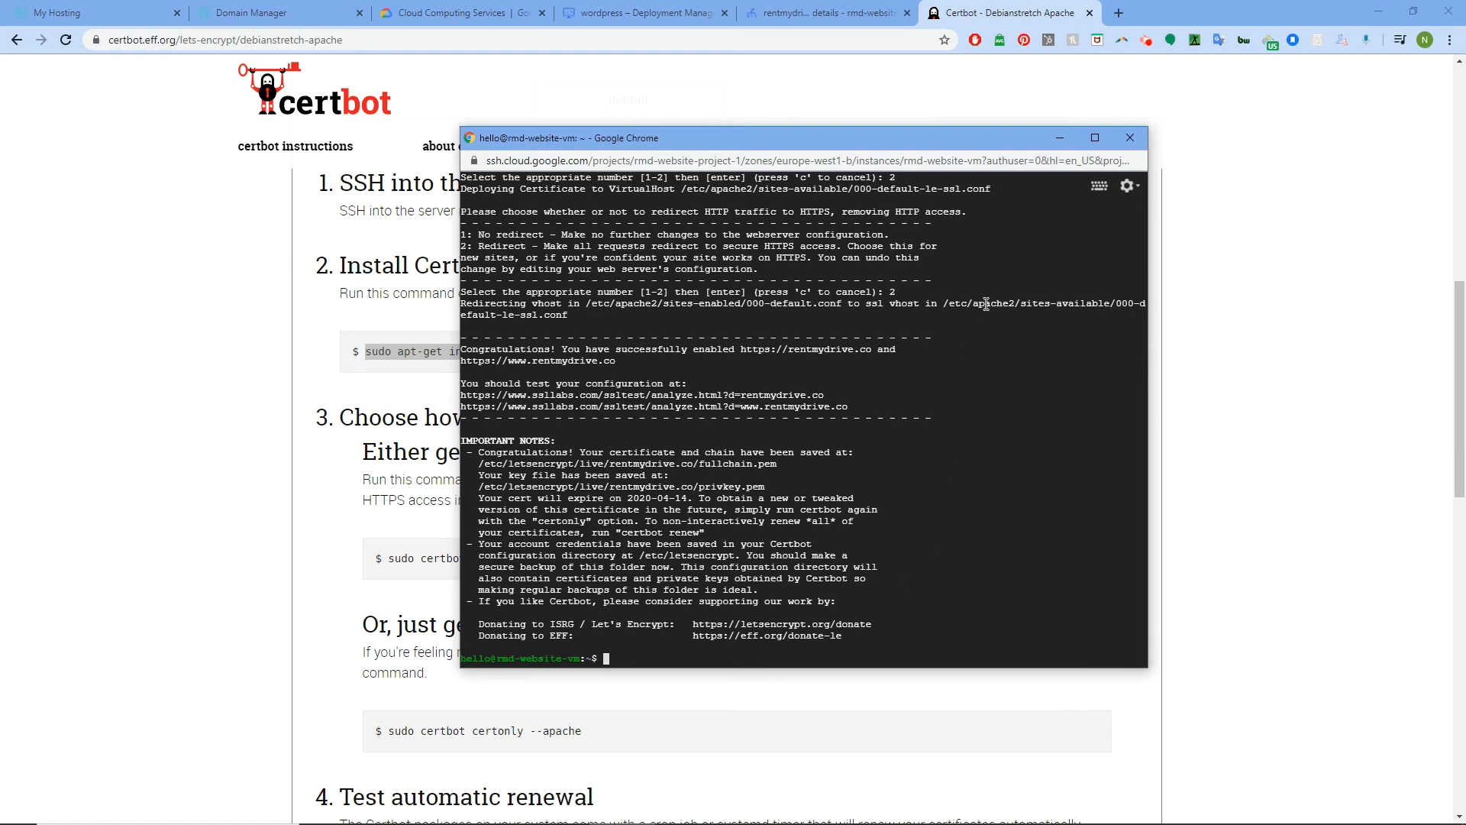
Check that rentmydrive.co loads in a new tab, then close it and return to the Cloud DNS zone details
{"action": "left_click", "coordinate": [1061, 138]}
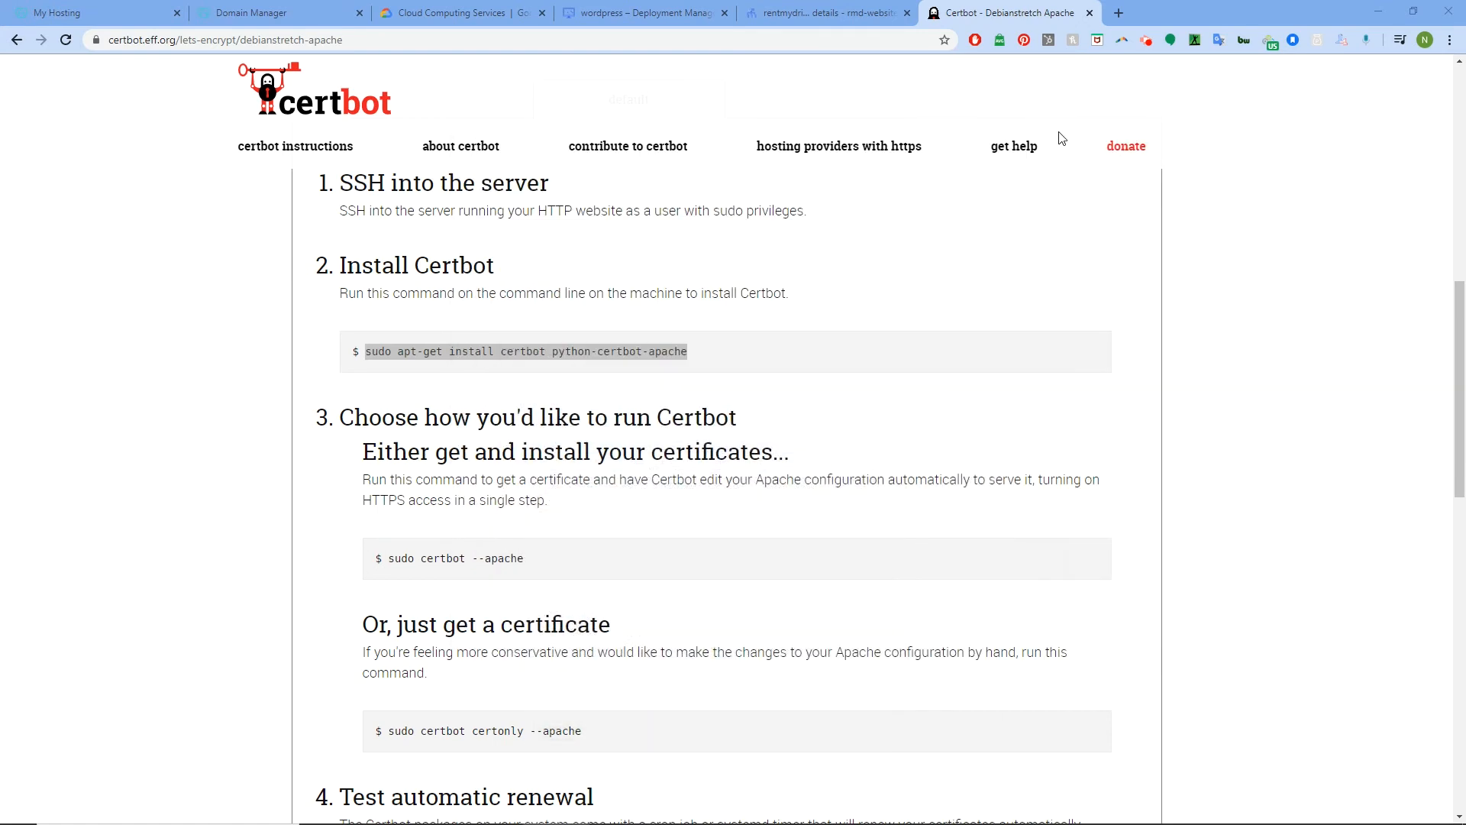
{"action": "left_click", "coordinate": [1118, 13]}
{"action": "type", "text": "rentmydrive.co"}
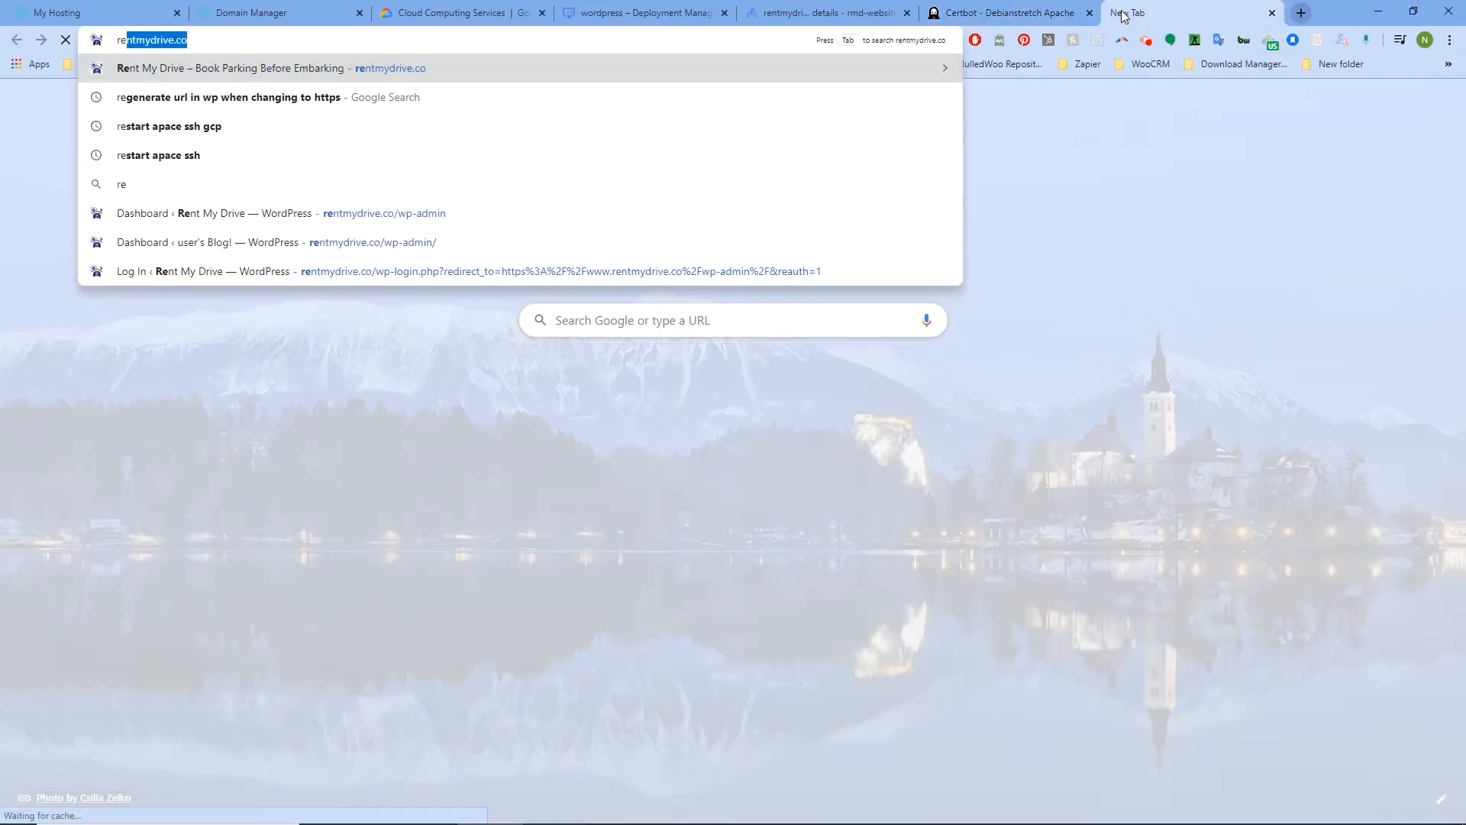
{"action": "key", "text": "Return"}
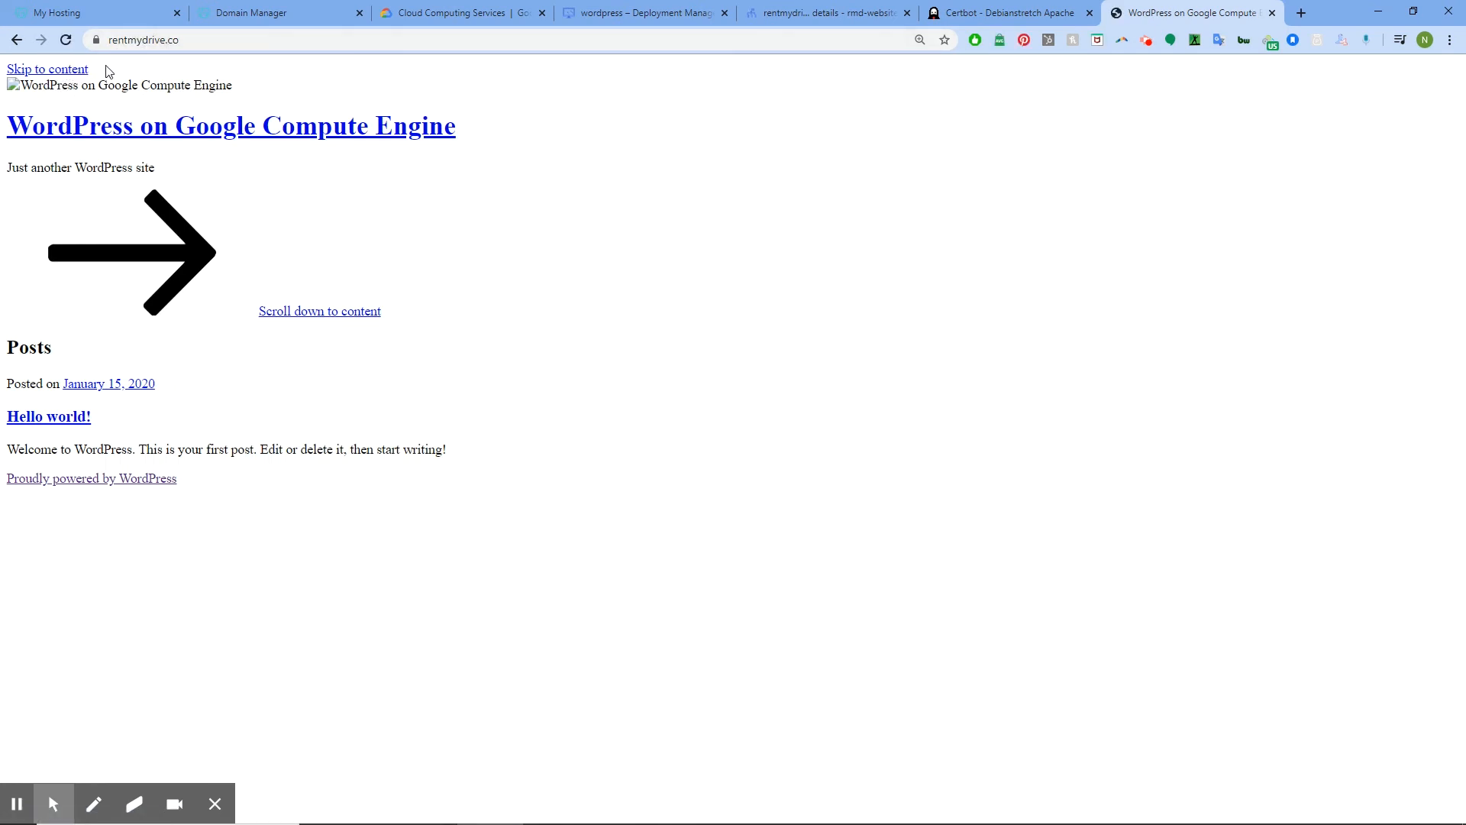
{"action": "left_click", "coordinate": [67, 71]}
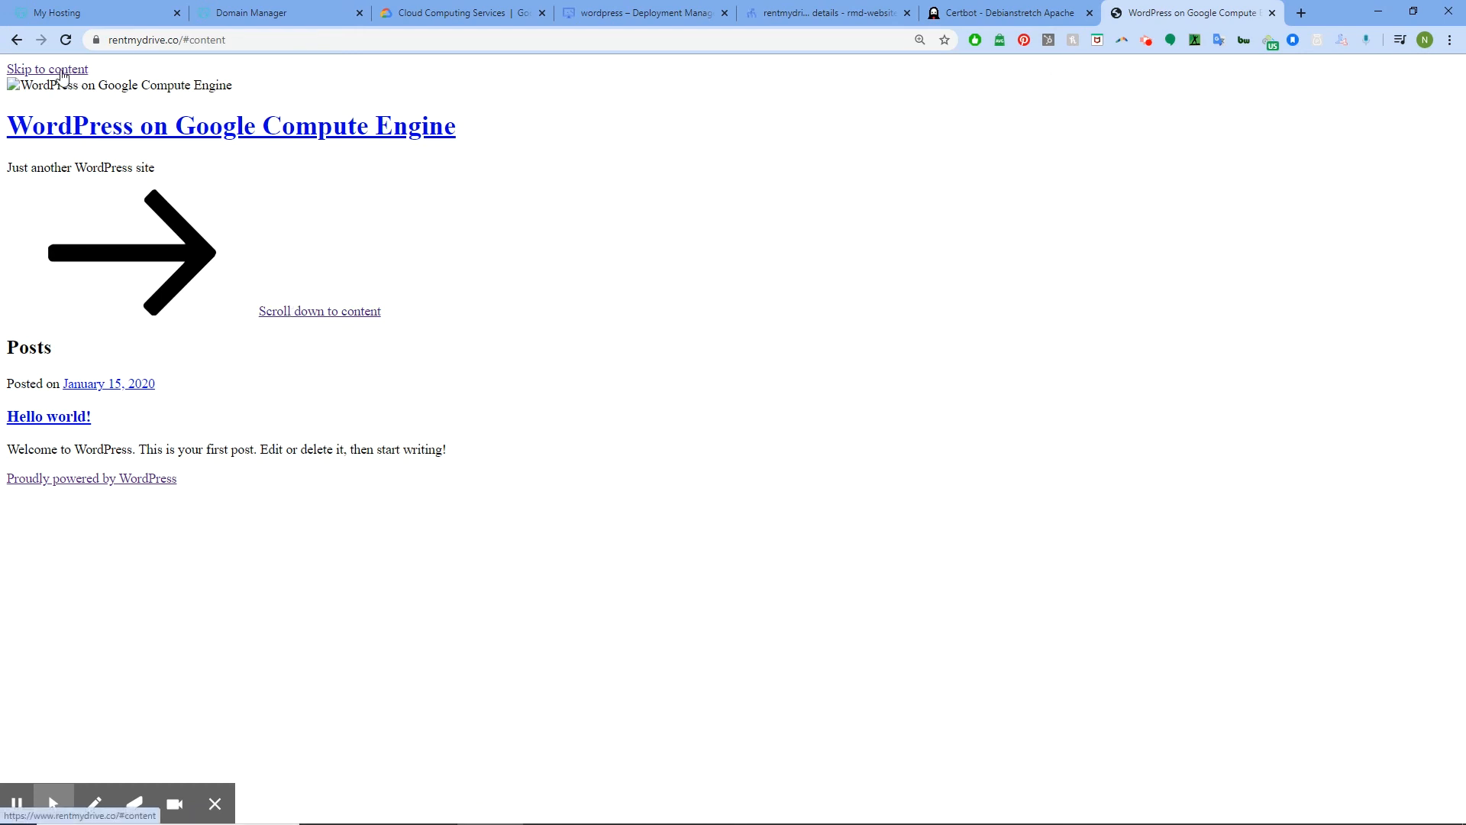
{"action": "left_click", "coordinate": [61, 71]}
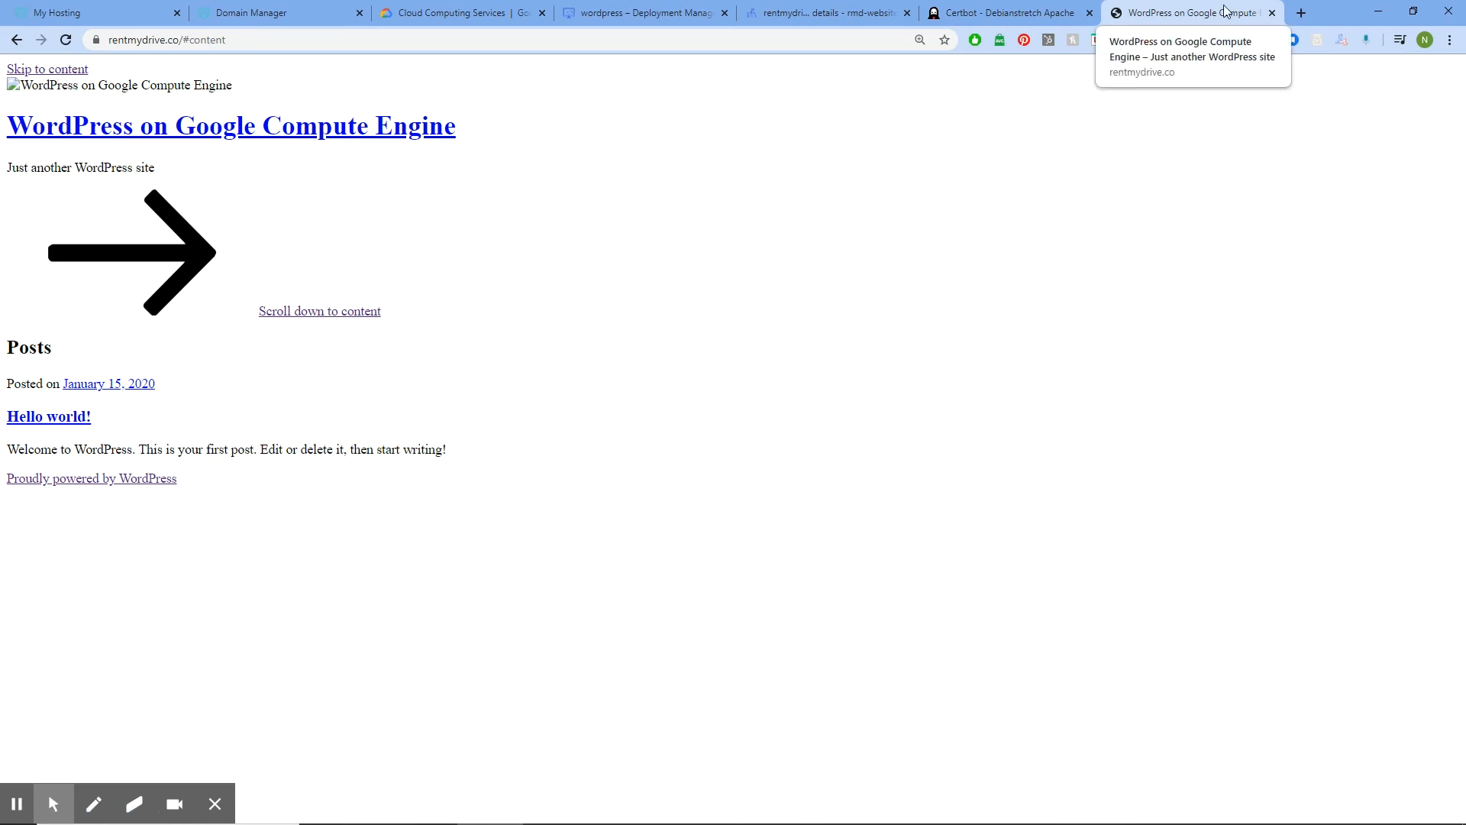
{"action": "left_click", "coordinate": [1272, 13]}
{"action": "left_click", "coordinate": [815, 6]}
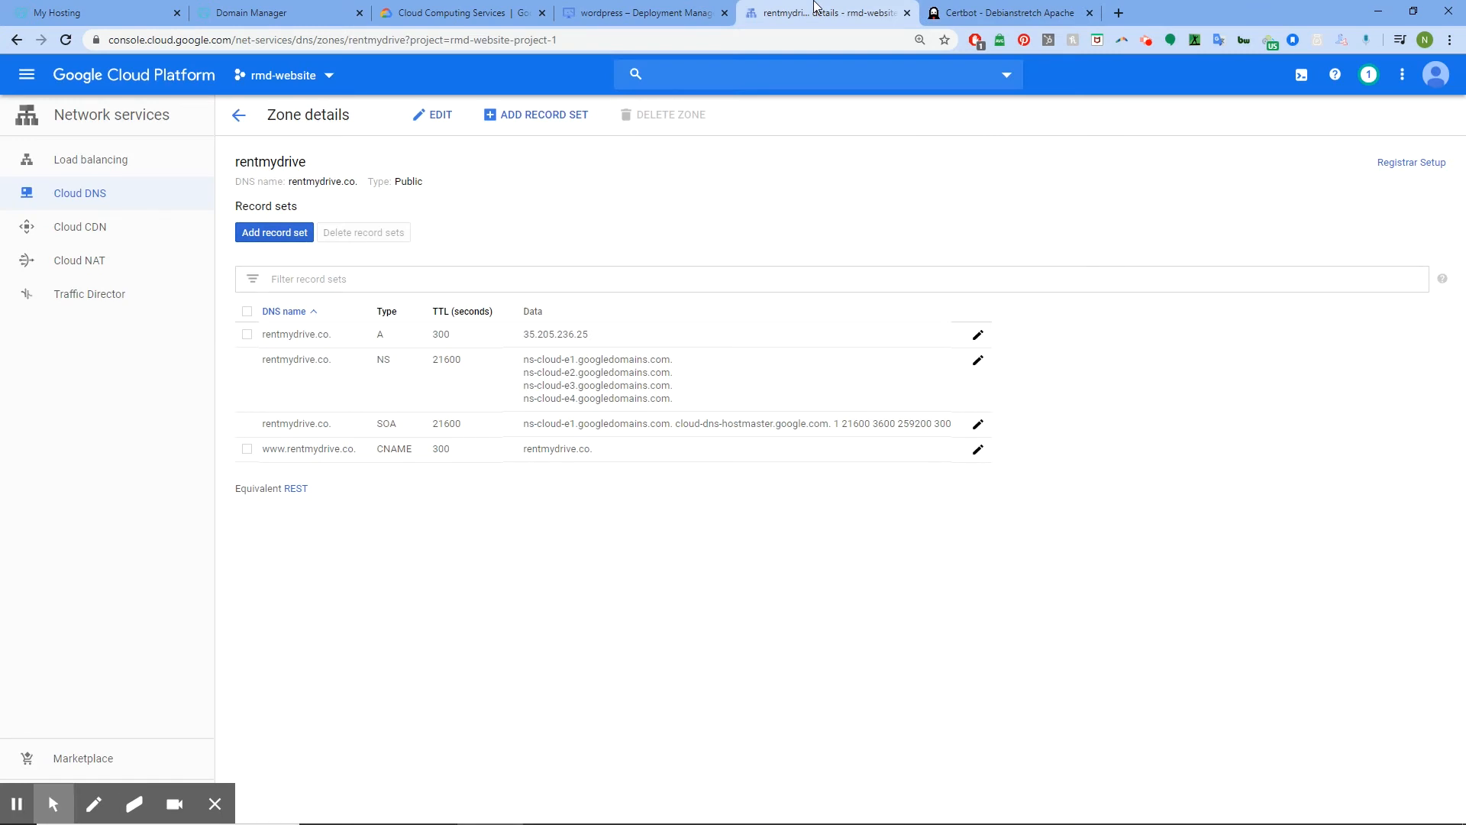
Copy the temporary WordPress Admin password from the Deployment Manager details
{"action": "left_click", "coordinate": [687, 13]}
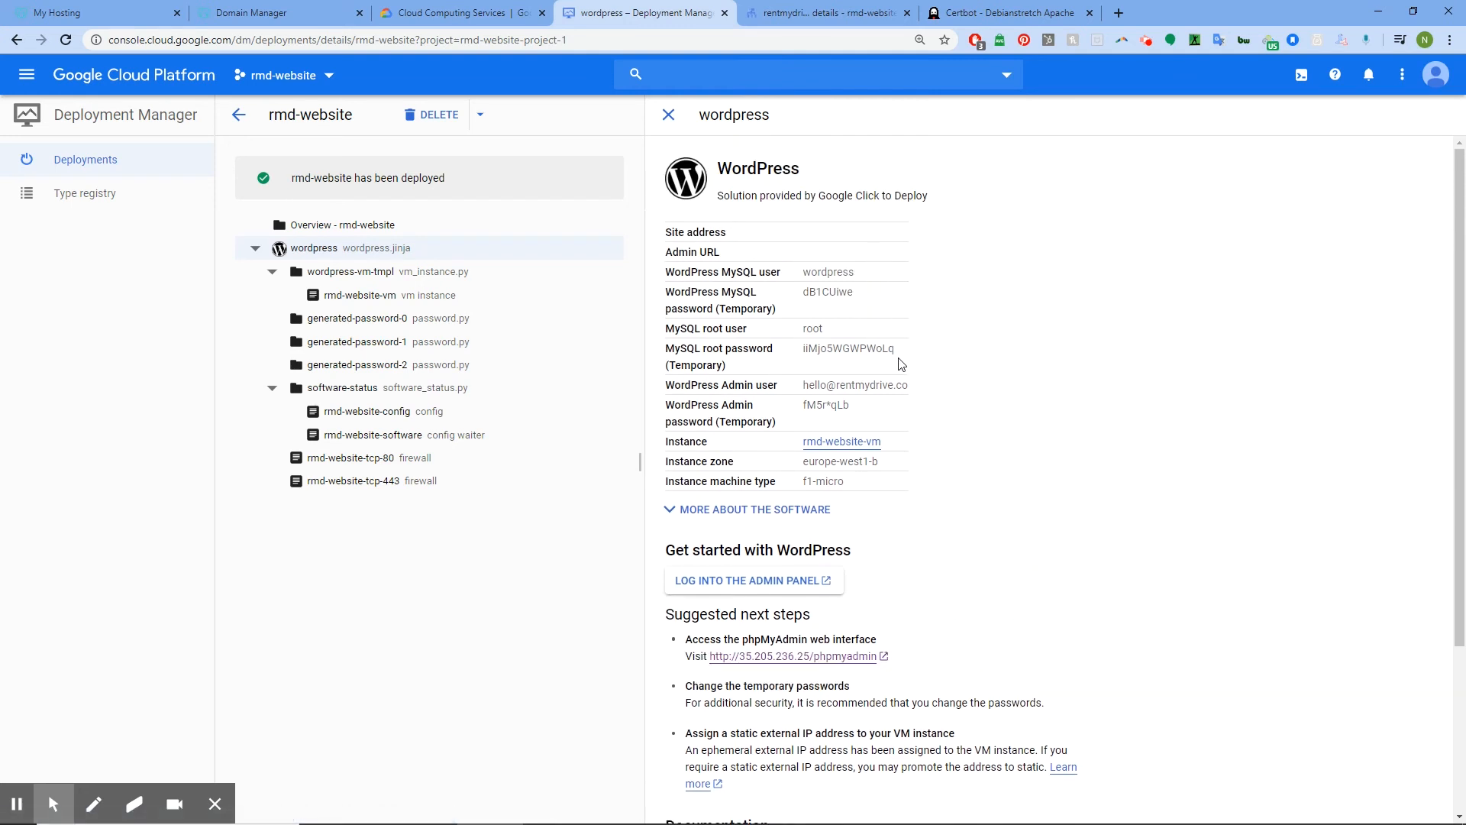
{"action": "left_click_drag", "start_coordinate": [858, 412], "coordinate": [805, 415]}
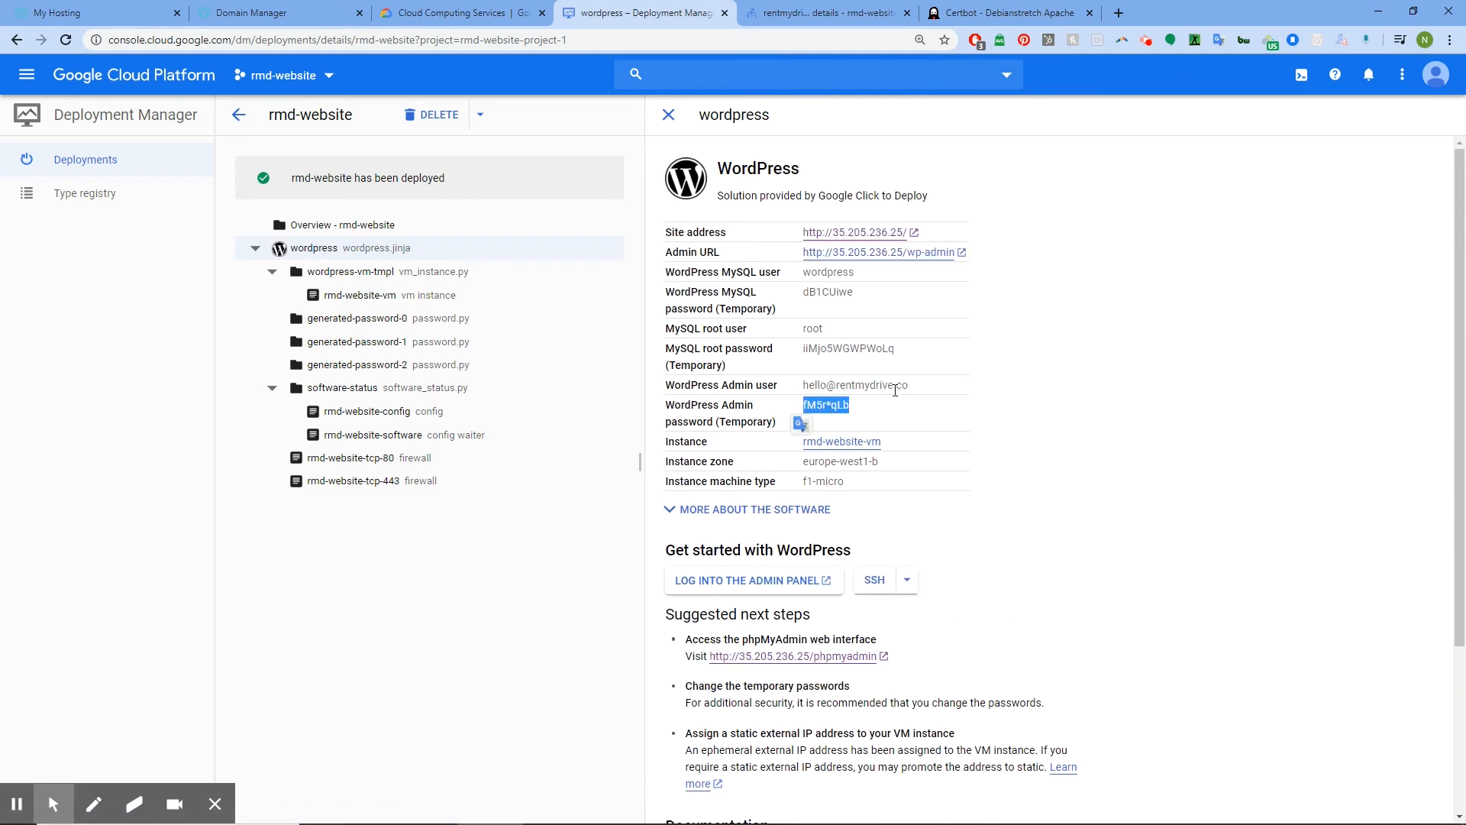
{"action": "right_click", "coordinate": [847, 410]}
{"action": "left_click", "coordinate": [862, 419]}
{"action": "left_click", "coordinate": [1120, 13]}
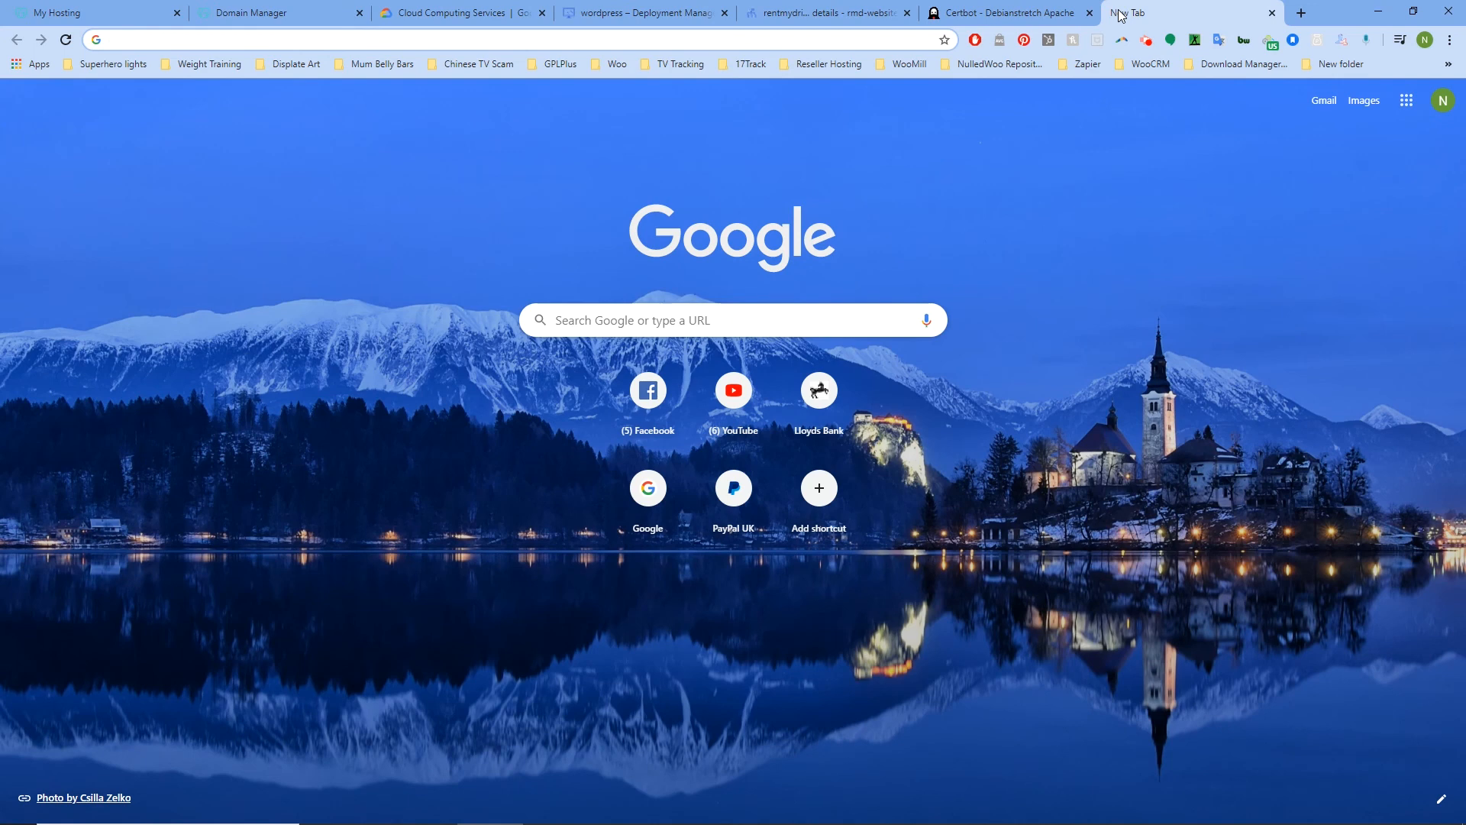
Open the wp-admin page at 35.205.236.25, proceeding past the certificate warning
{"action": "type", "text": "re"}
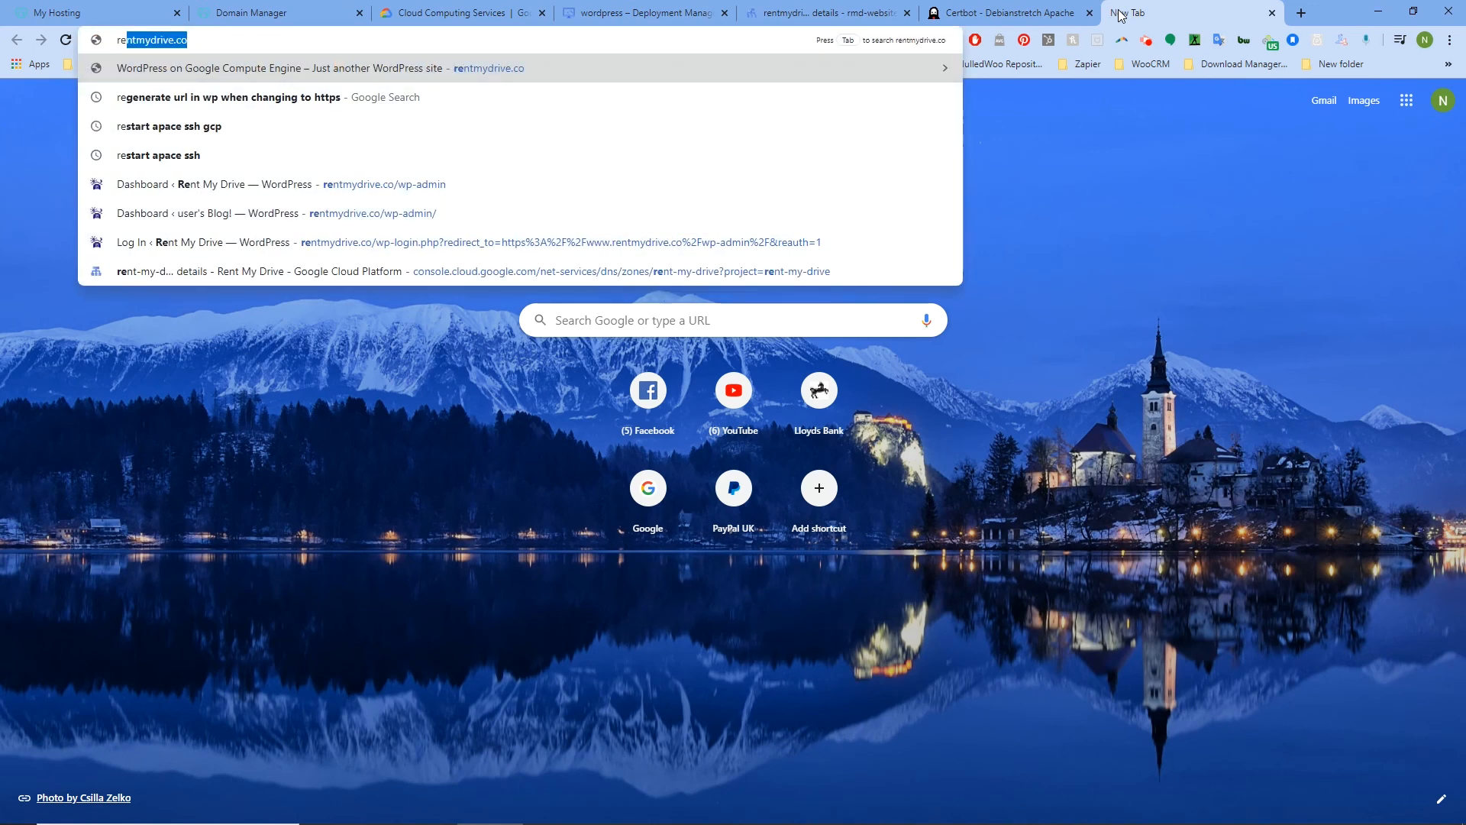
{"action": "left_click", "coordinate": [401, 186]}
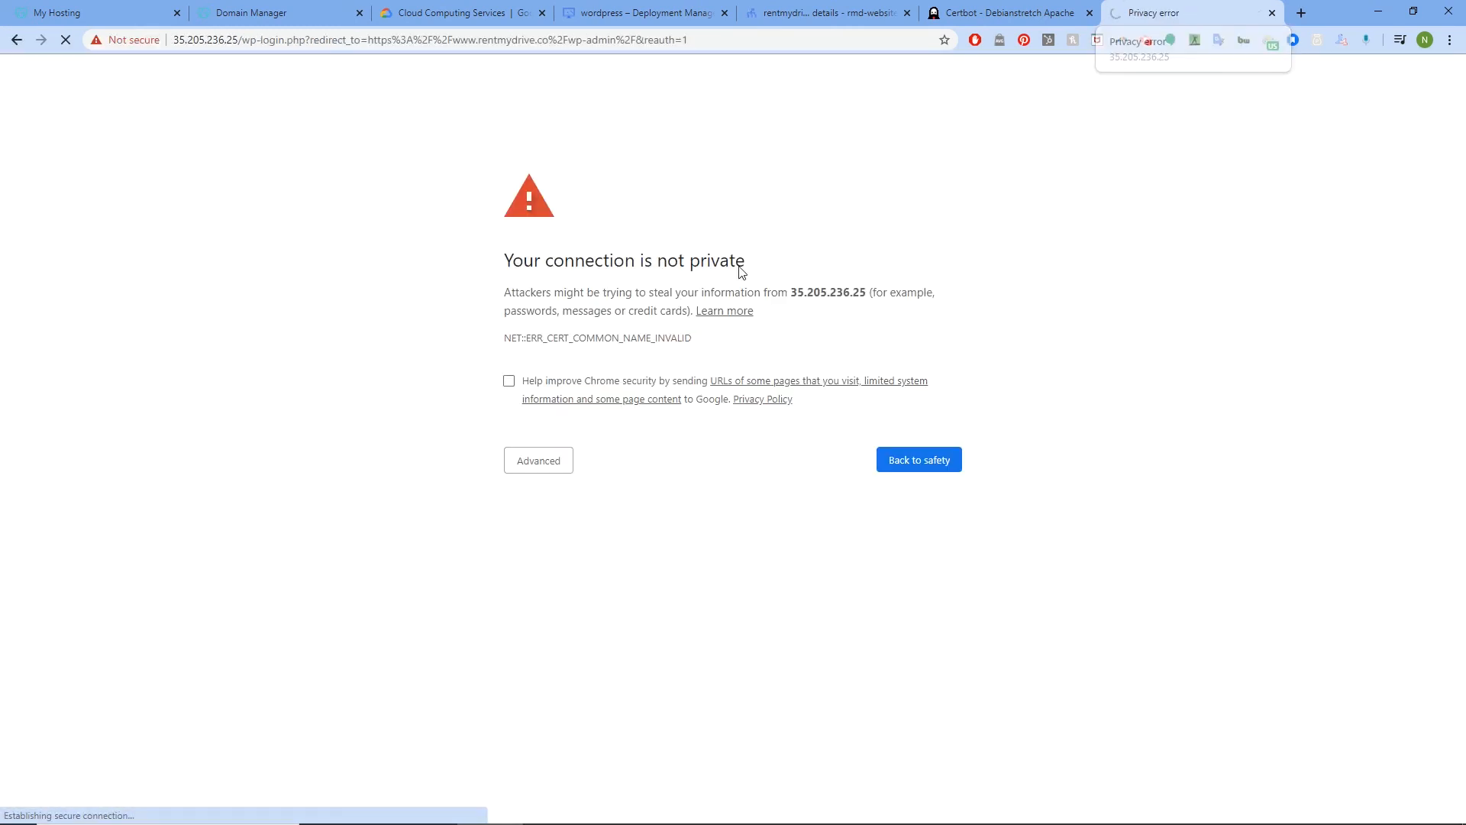
{"action": "left_click", "coordinate": [539, 465]}
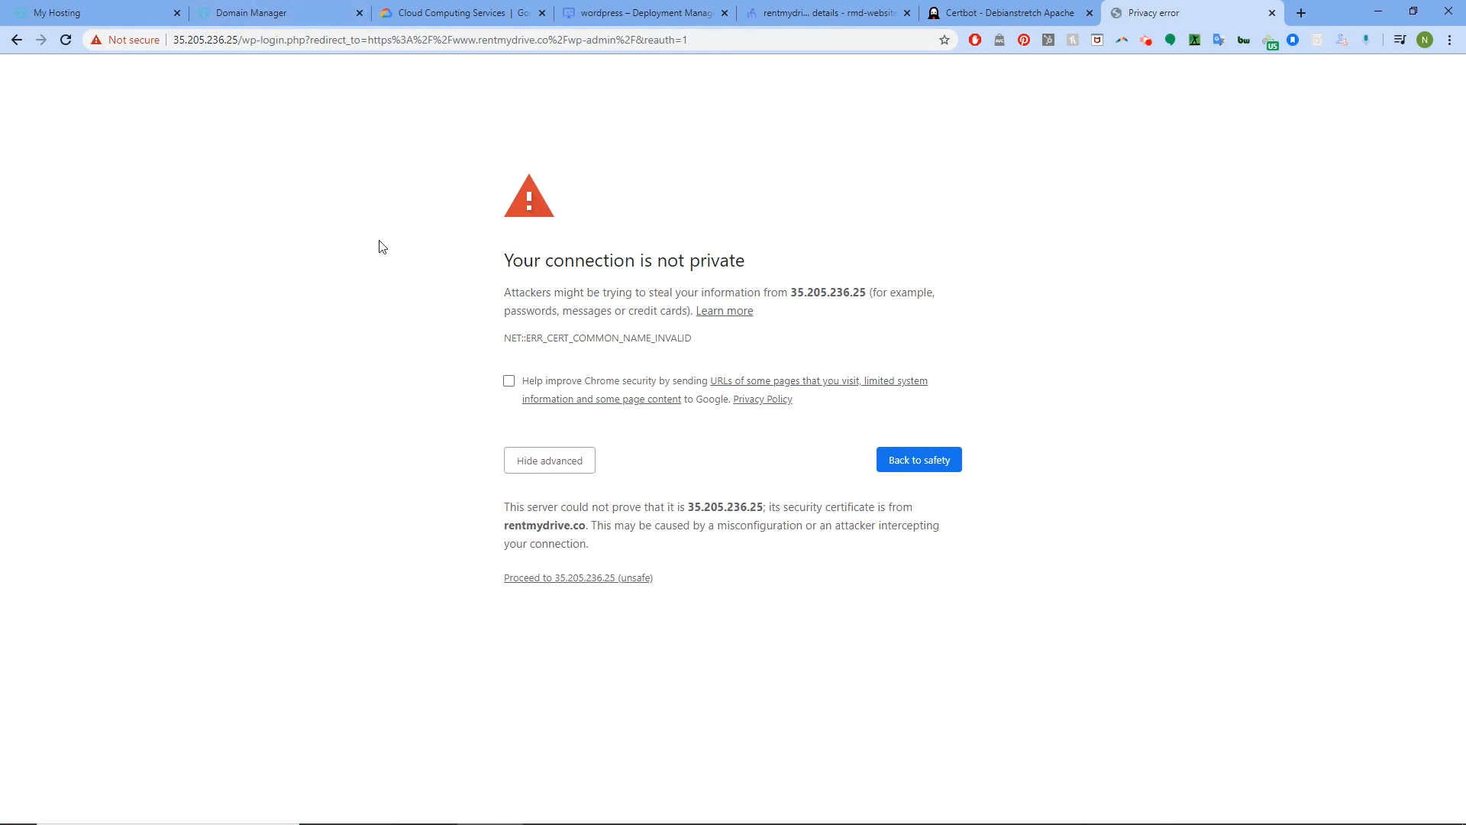
{"action": "left_click", "coordinate": [582, 579]}
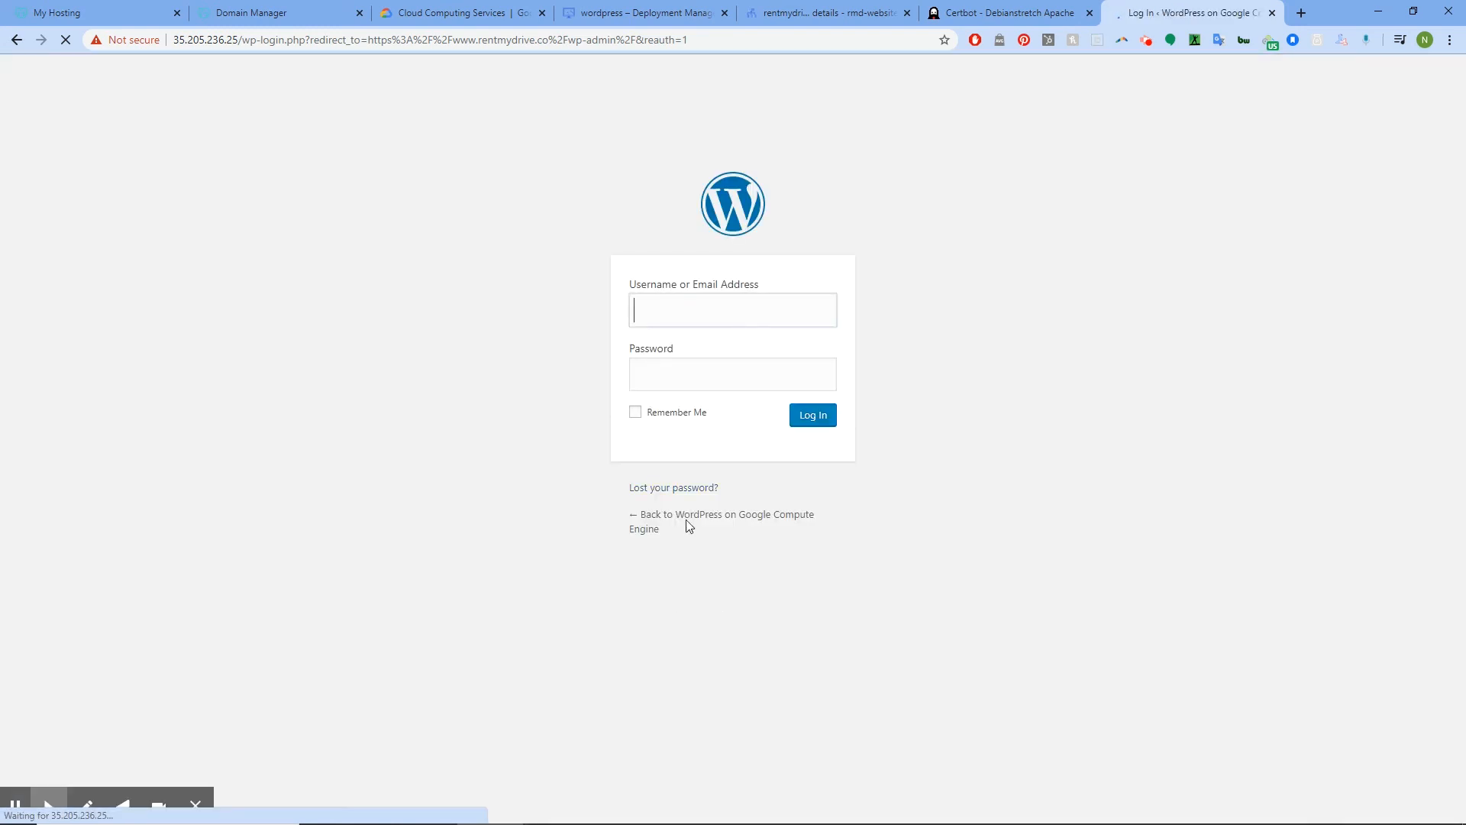
Log in with the saved admin username and the pasted temporary password
{"action": "left_click", "coordinate": [681, 366]}
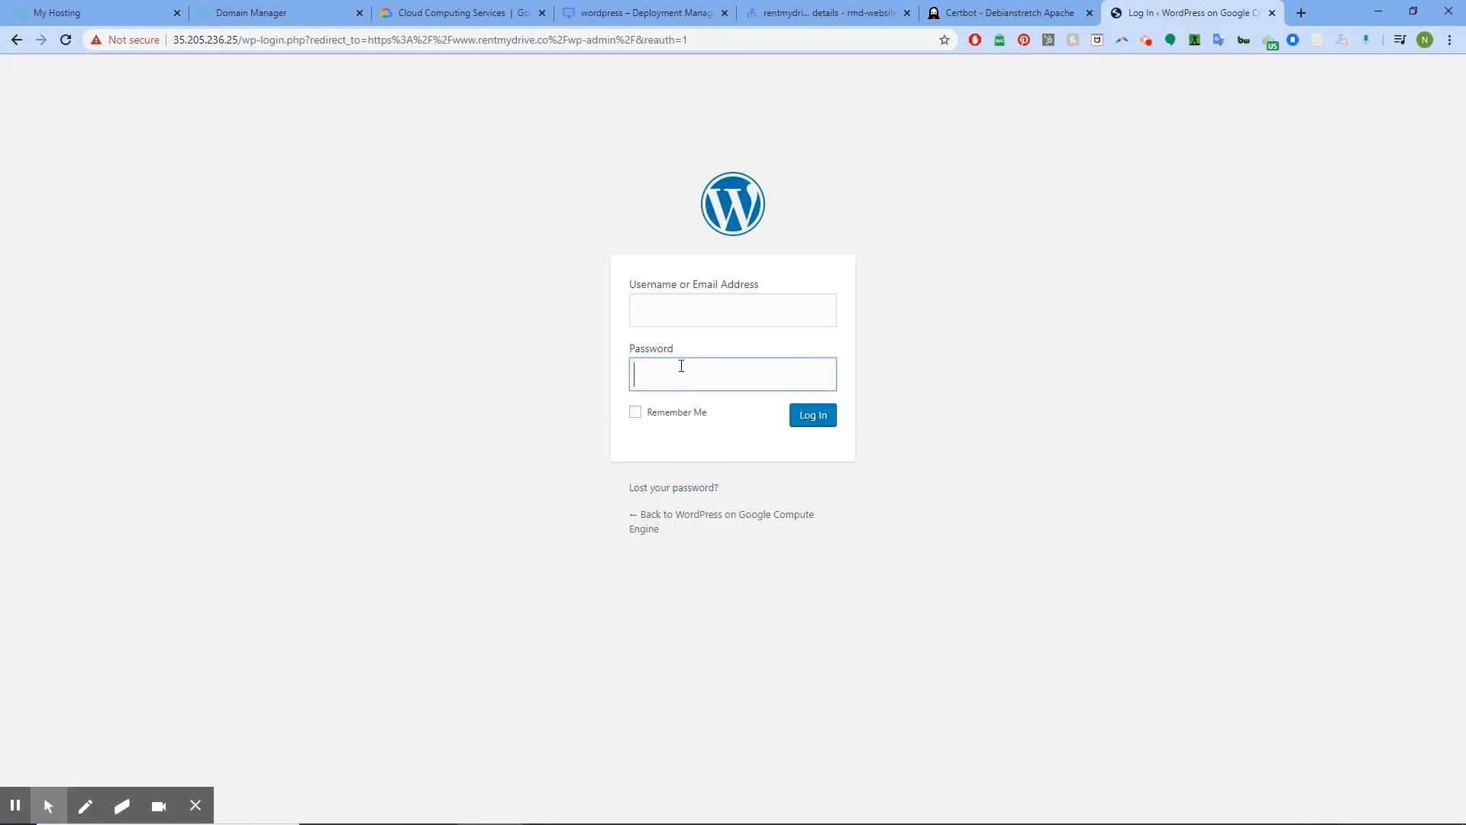
{"action": "key", "text": "ctrl+v"}
{"action": "left_click", "coordinate": [693, 316]}
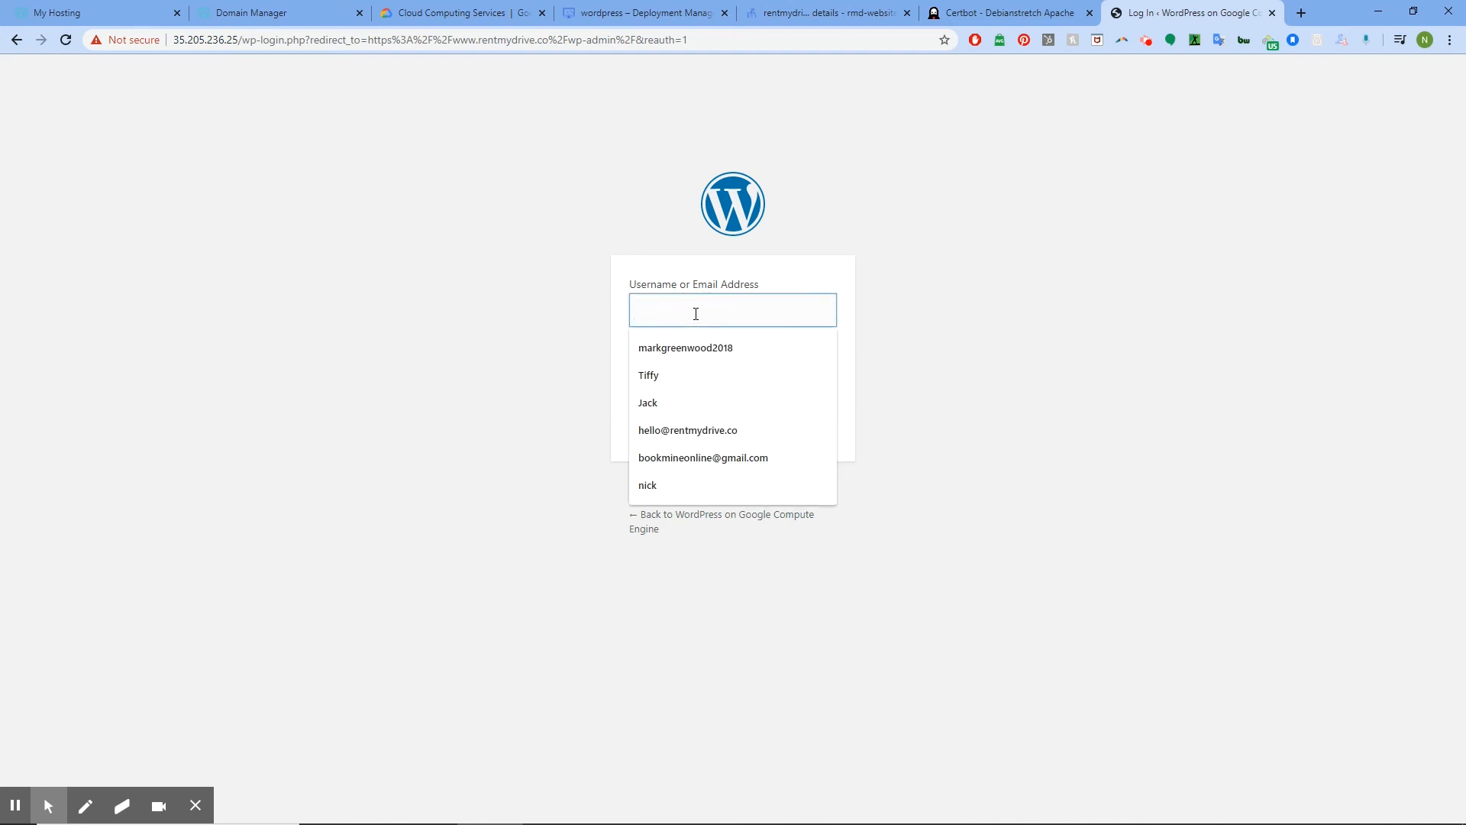
{"action": "left_click", "coordinate": [701, 430]}
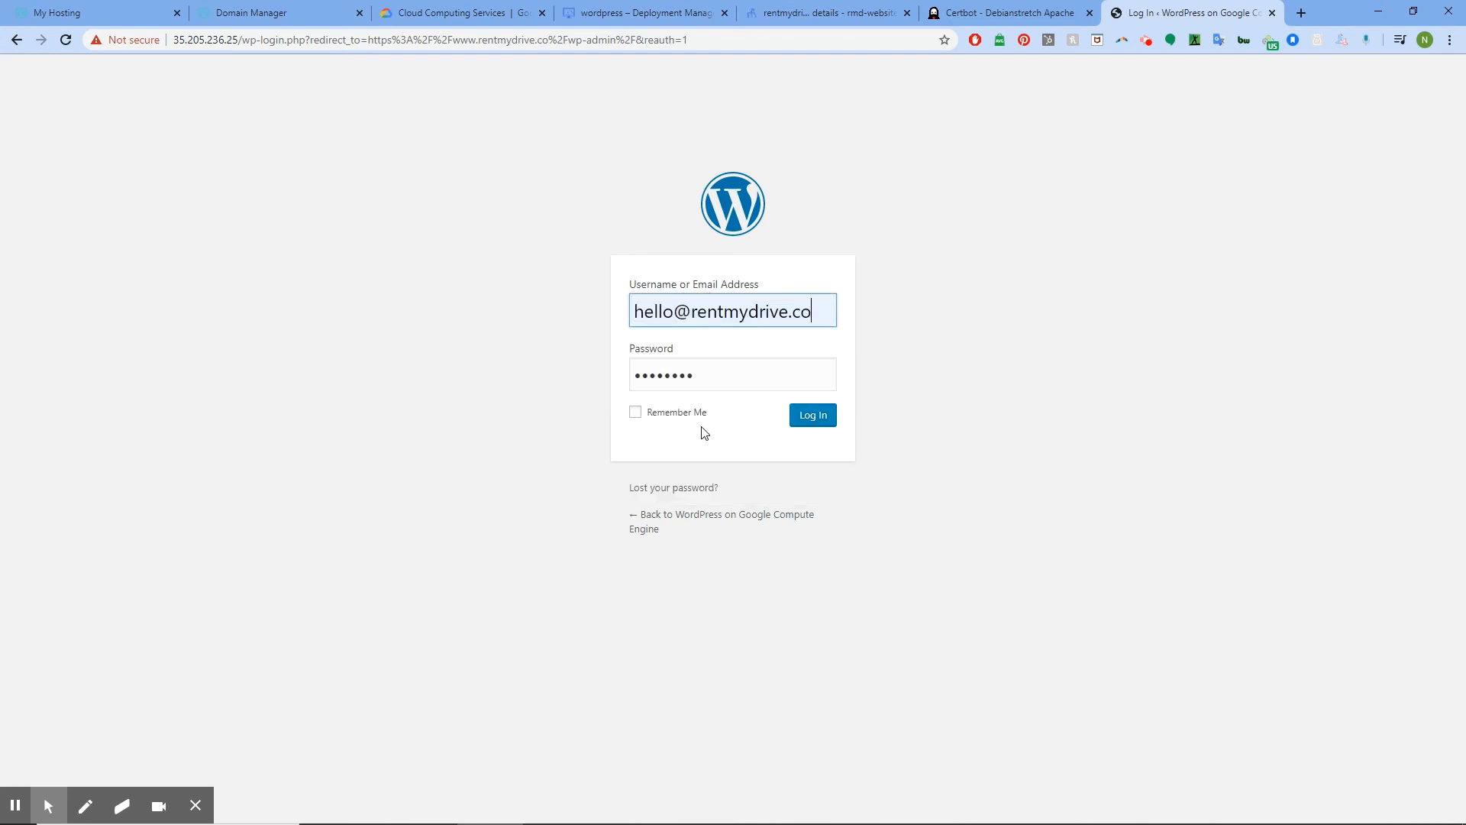
{"action": "left_click", "coordinate": [815, 419]}
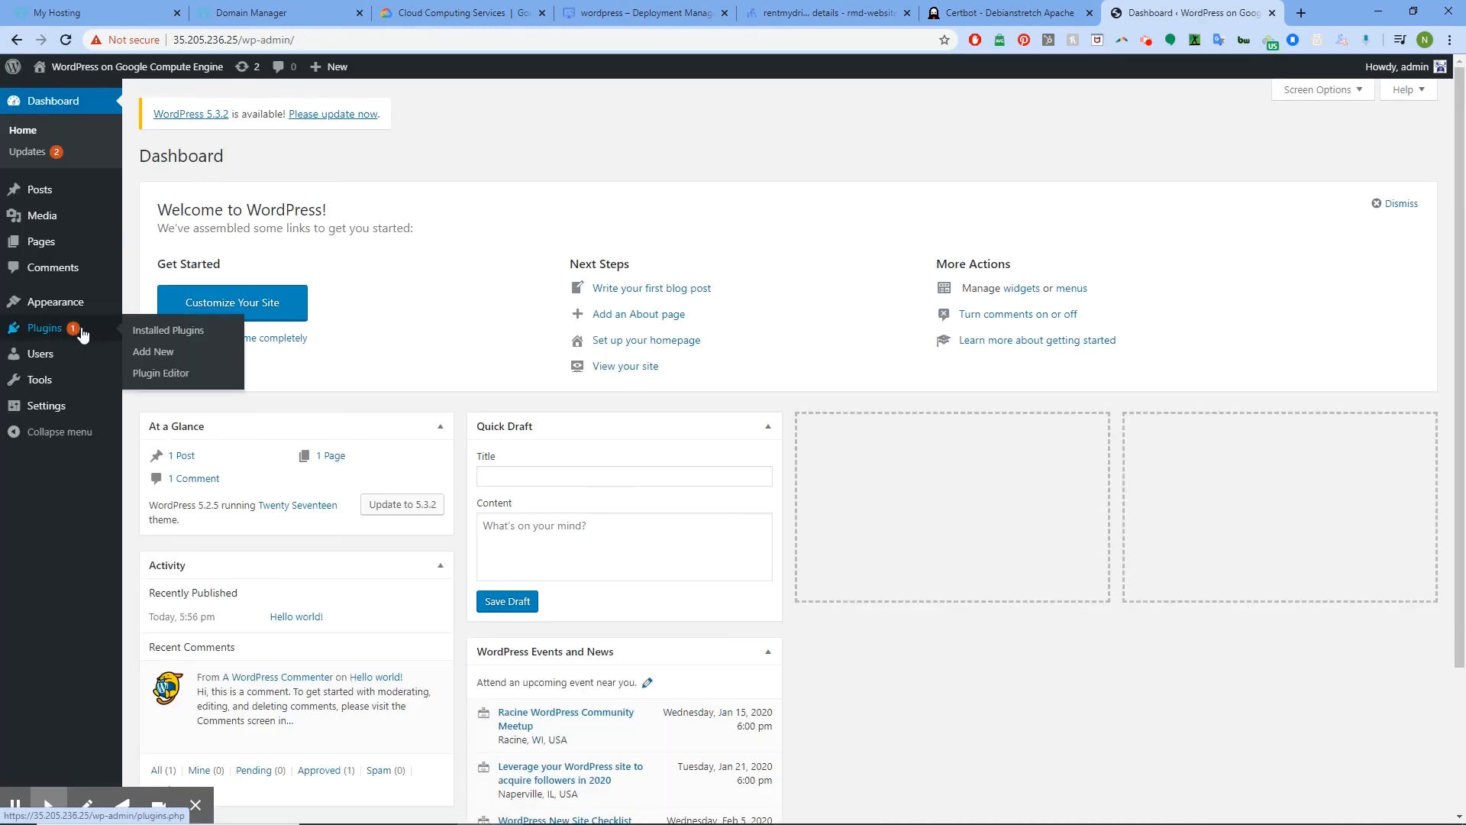
{"action": "mouse_move", "coordinate": [60, 416]}
{"action": "left_click", "coordinate": [161, 412]}
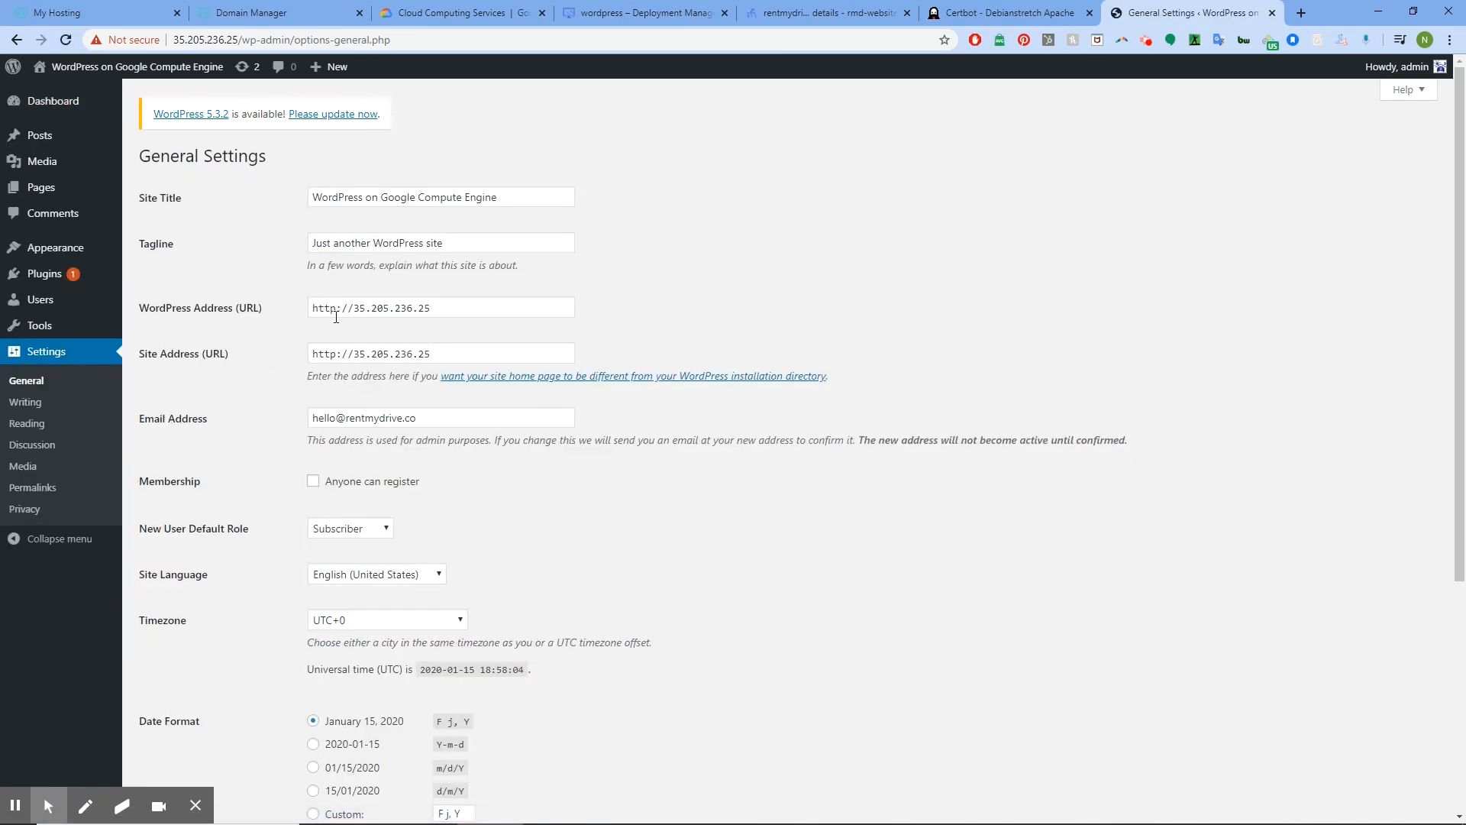
{"action": "left_click_drag", "start_coordinate": [450, 307], "coordinate": [255, 308]}
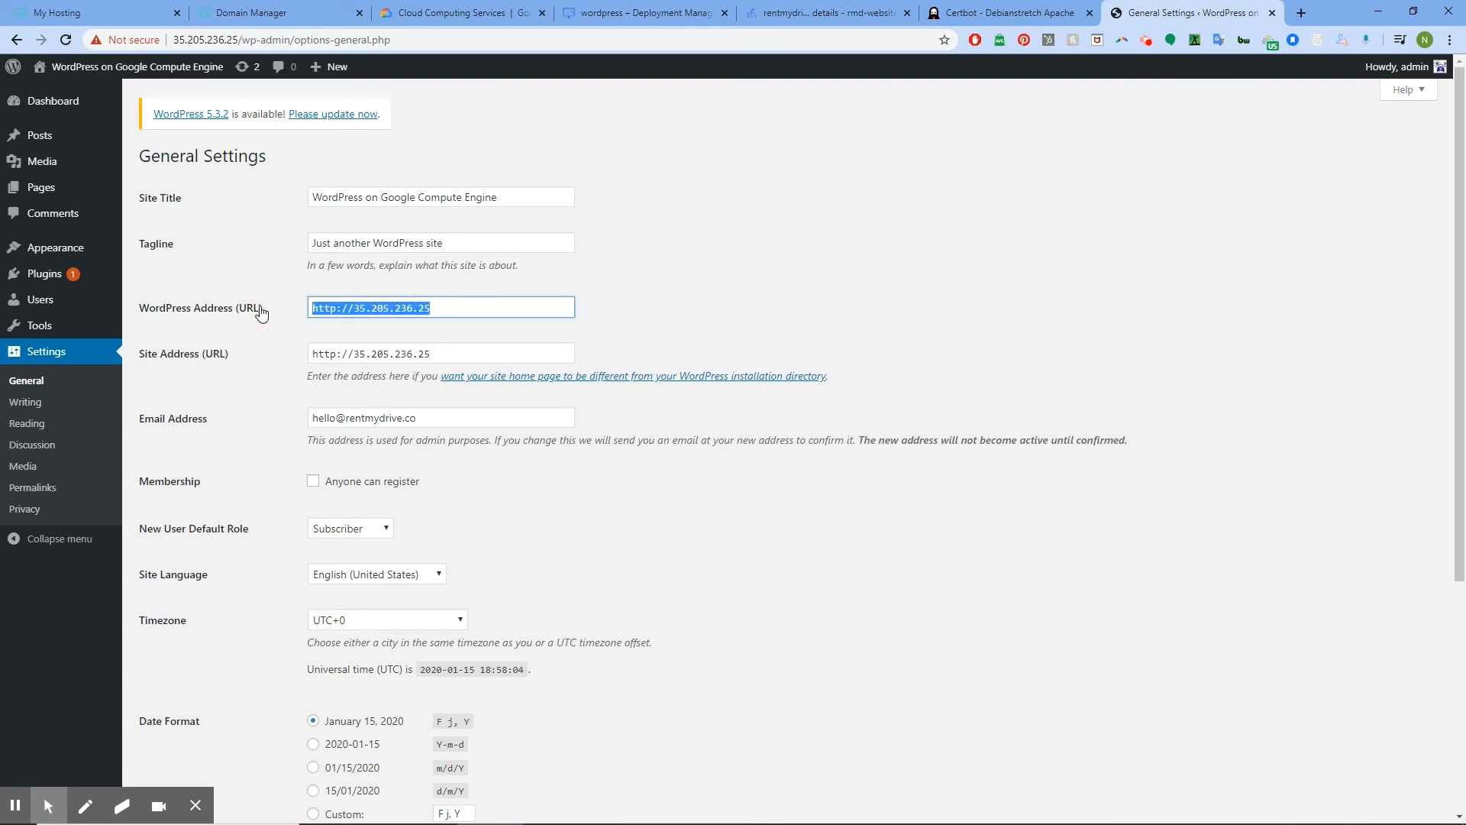
{"action": "type", "text": "https:/"}
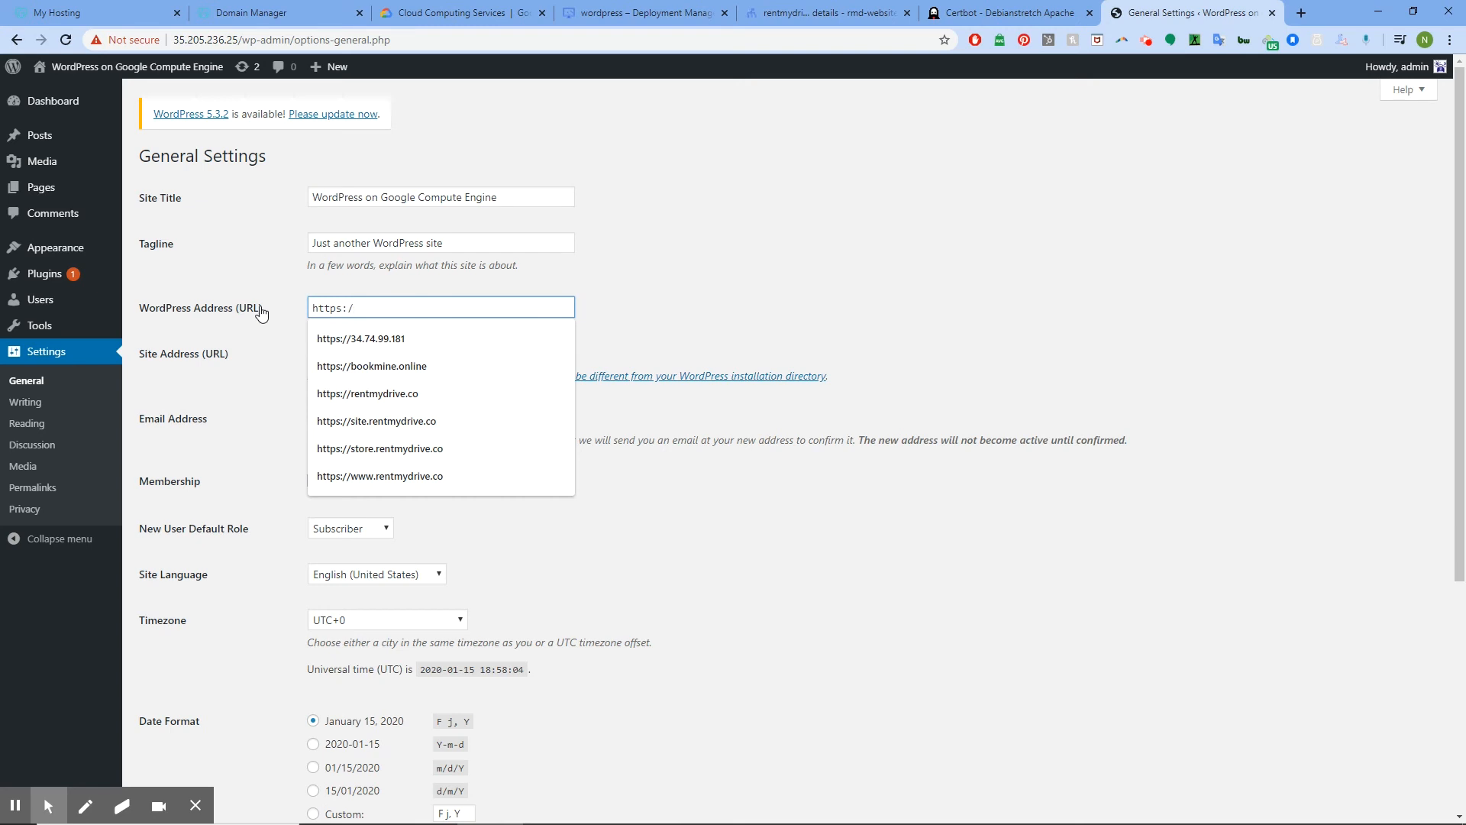
{"action": "type", "text": "/rentmydrive."}
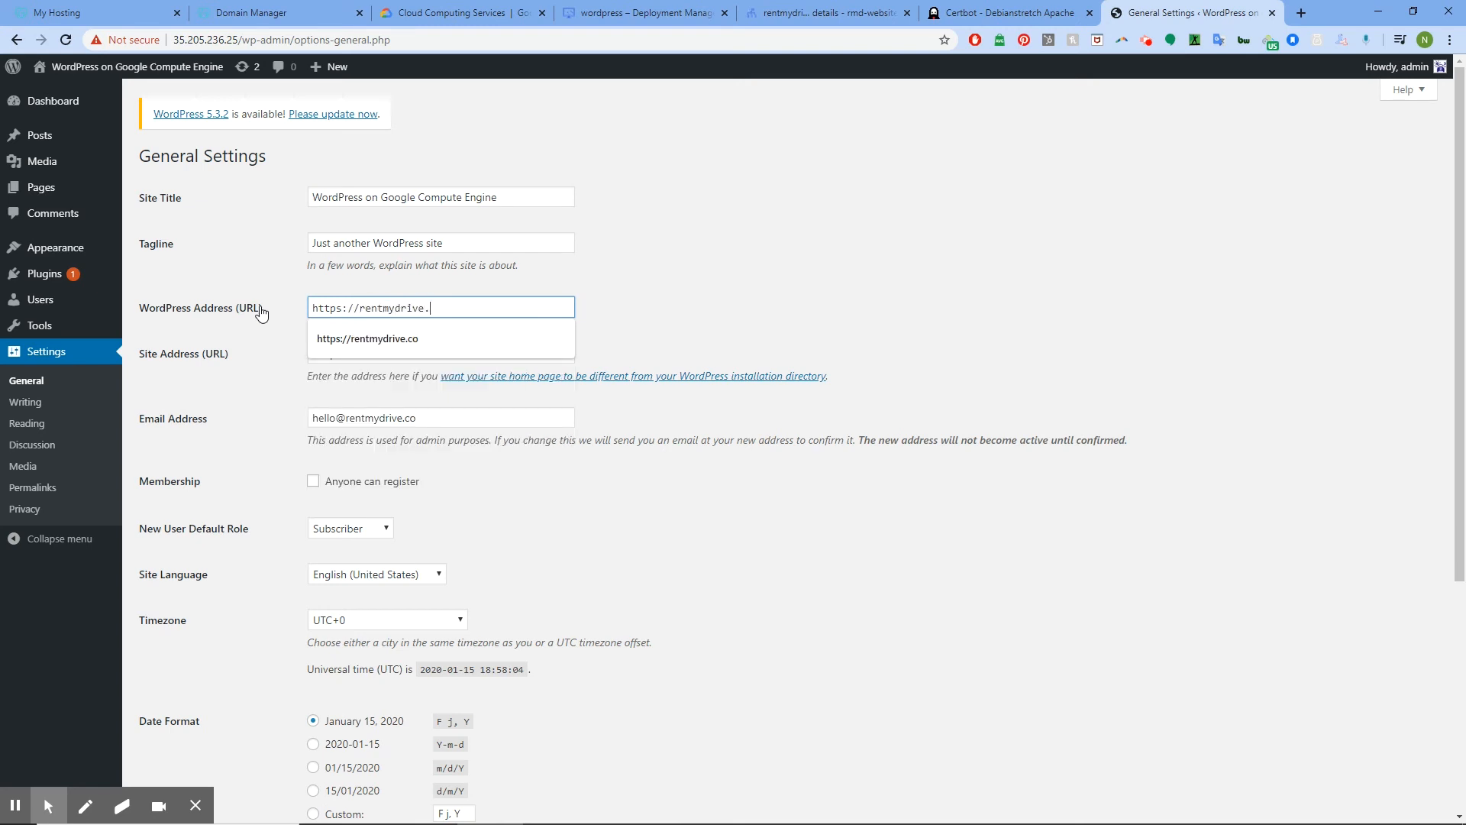
{"action": "type", "text": "co"}
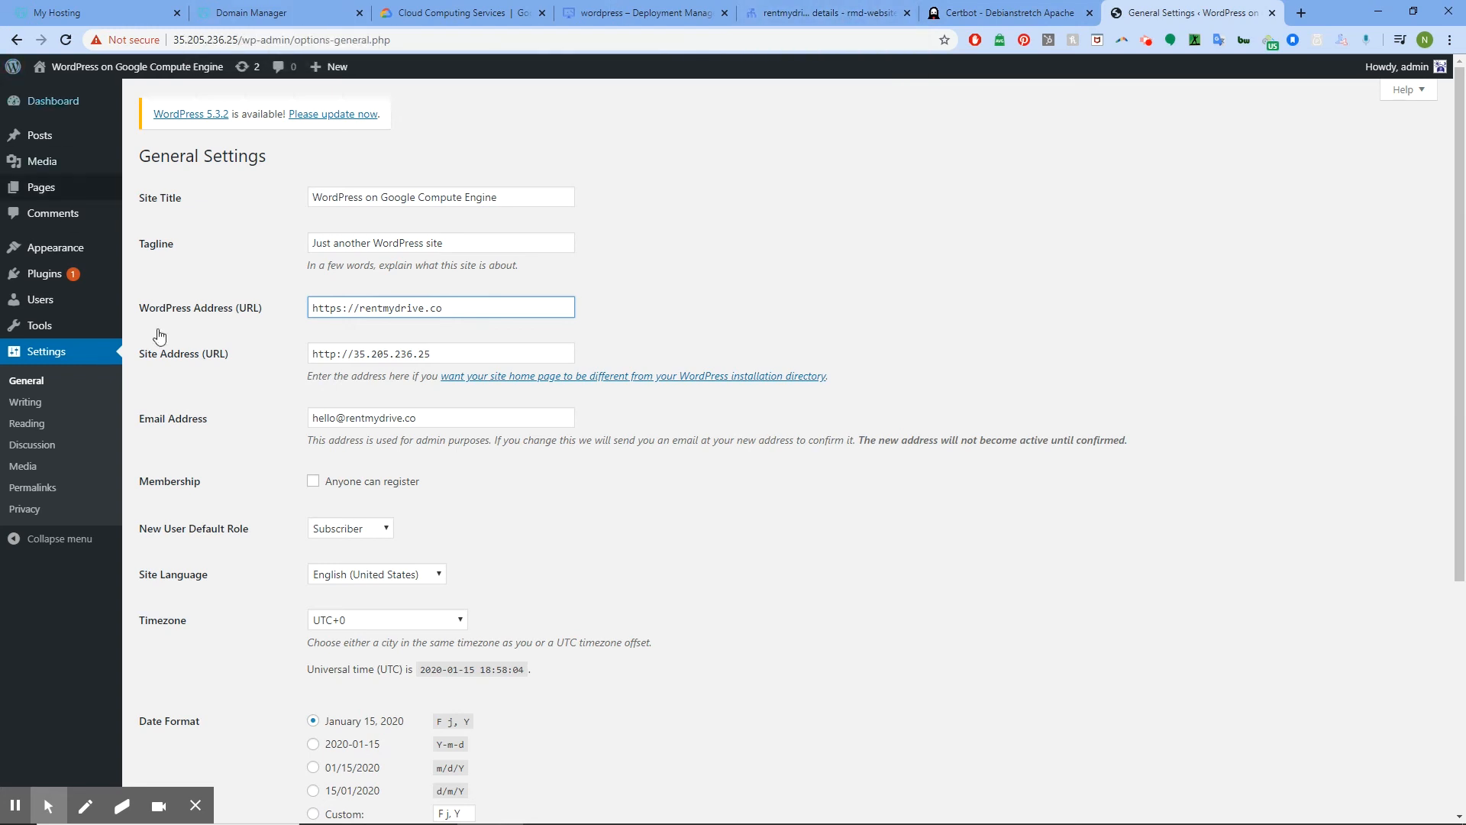
{"action": "left_click", "coordinate": [467, 350]}
{"action": "left_click_drag", "start_coordinate": [472, 309], "coordinate": [254, 299]}
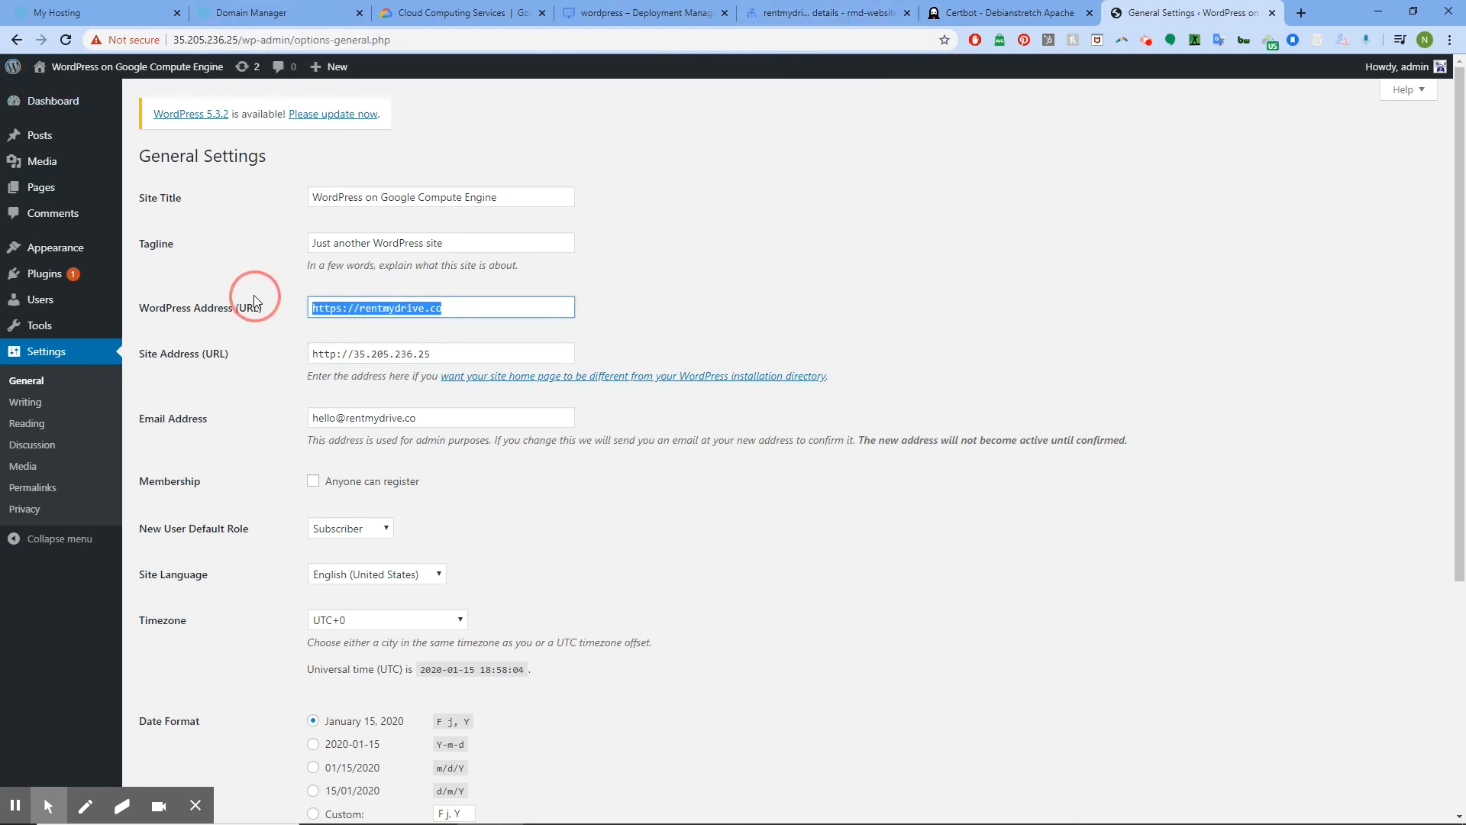
{"action": "right_click", "coordinate": [374, 305]}
{"action": "left_click", "coordinate": [418, 359]}
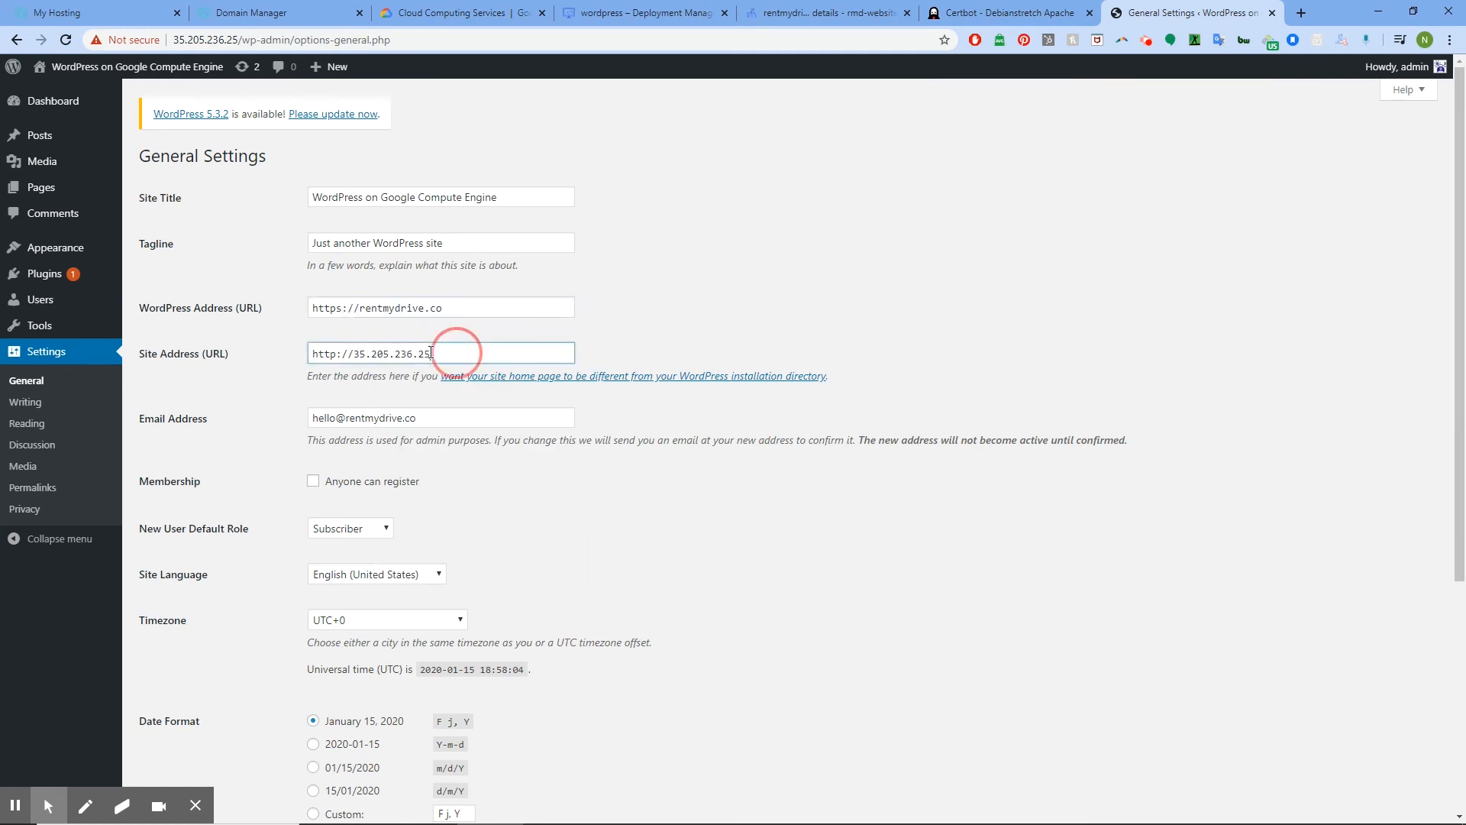
{"action": "left_click_drag", "start_coordinate": [458, 353], "coordinate": [227, 353]}
{"action": "key", "text": "ctrl+v"}
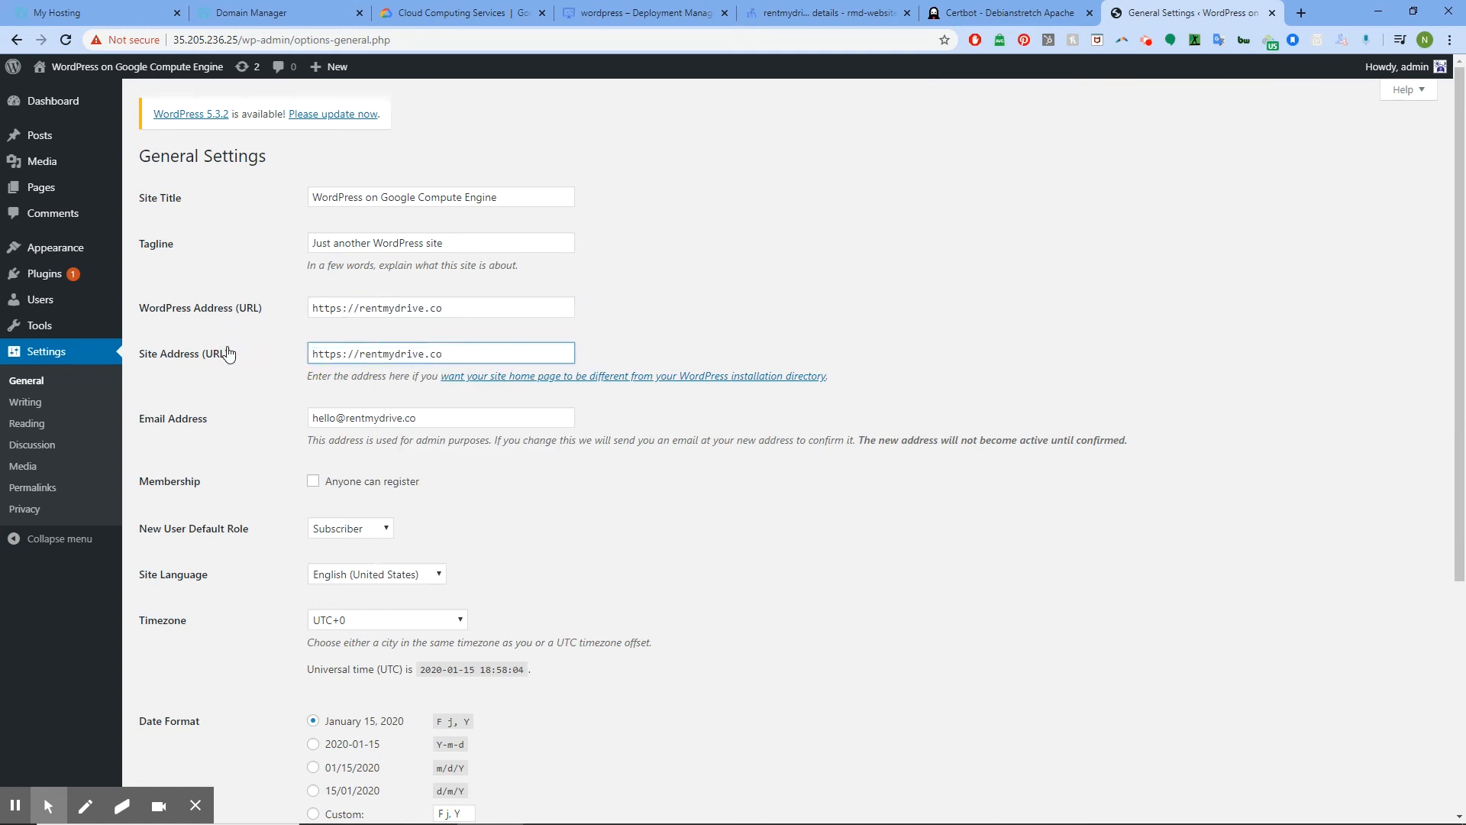
Set the Site Language to English (UK)
{"action": "scroll", "coordinate": [268, 383], "scroll_direction": "down", "scroll_amount": 5}
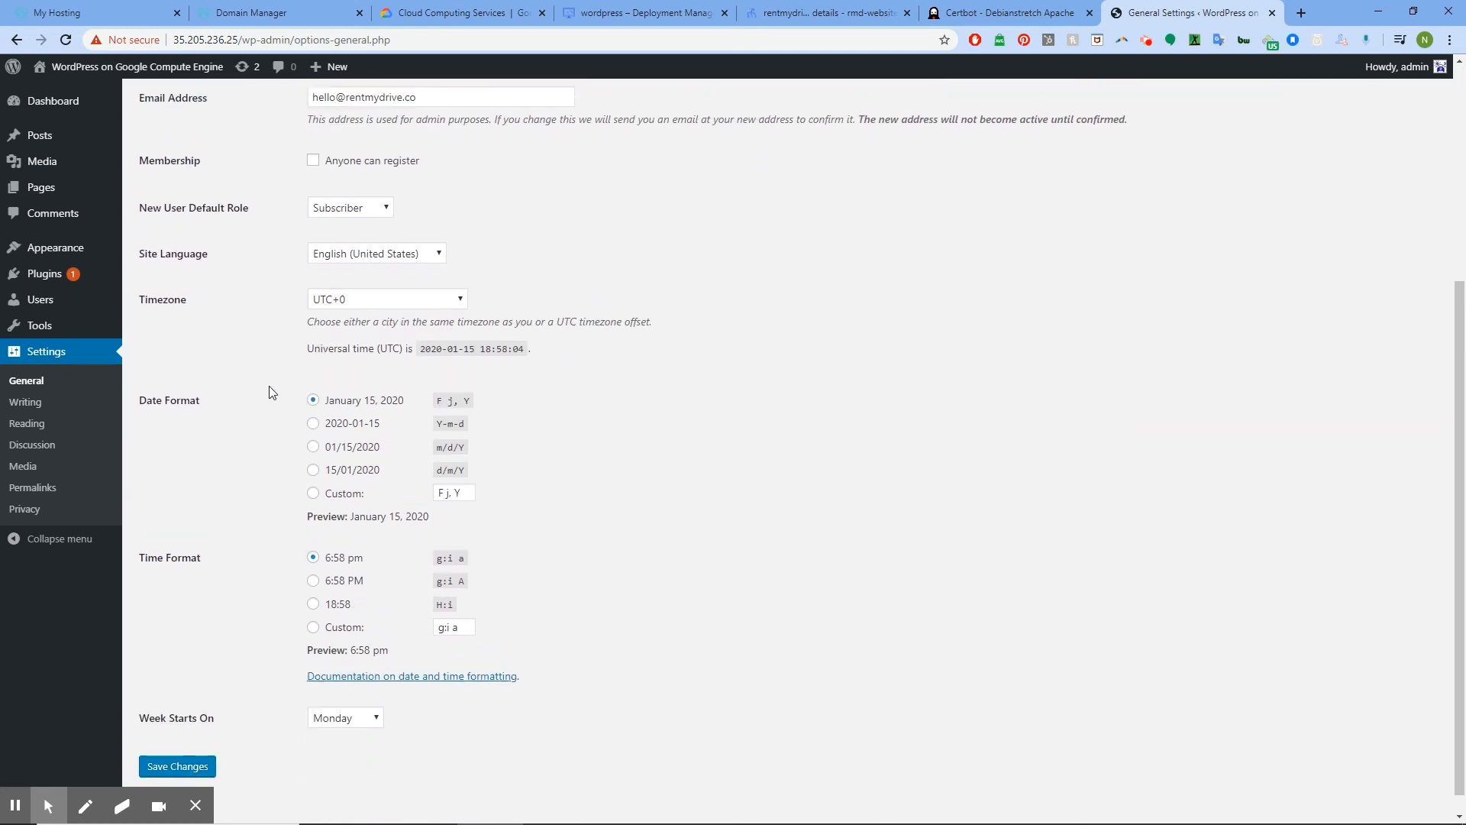
{"action": "scroll", "coordinate": [272, 391], "scroll_direction": "up", "scroll_amount": 1}
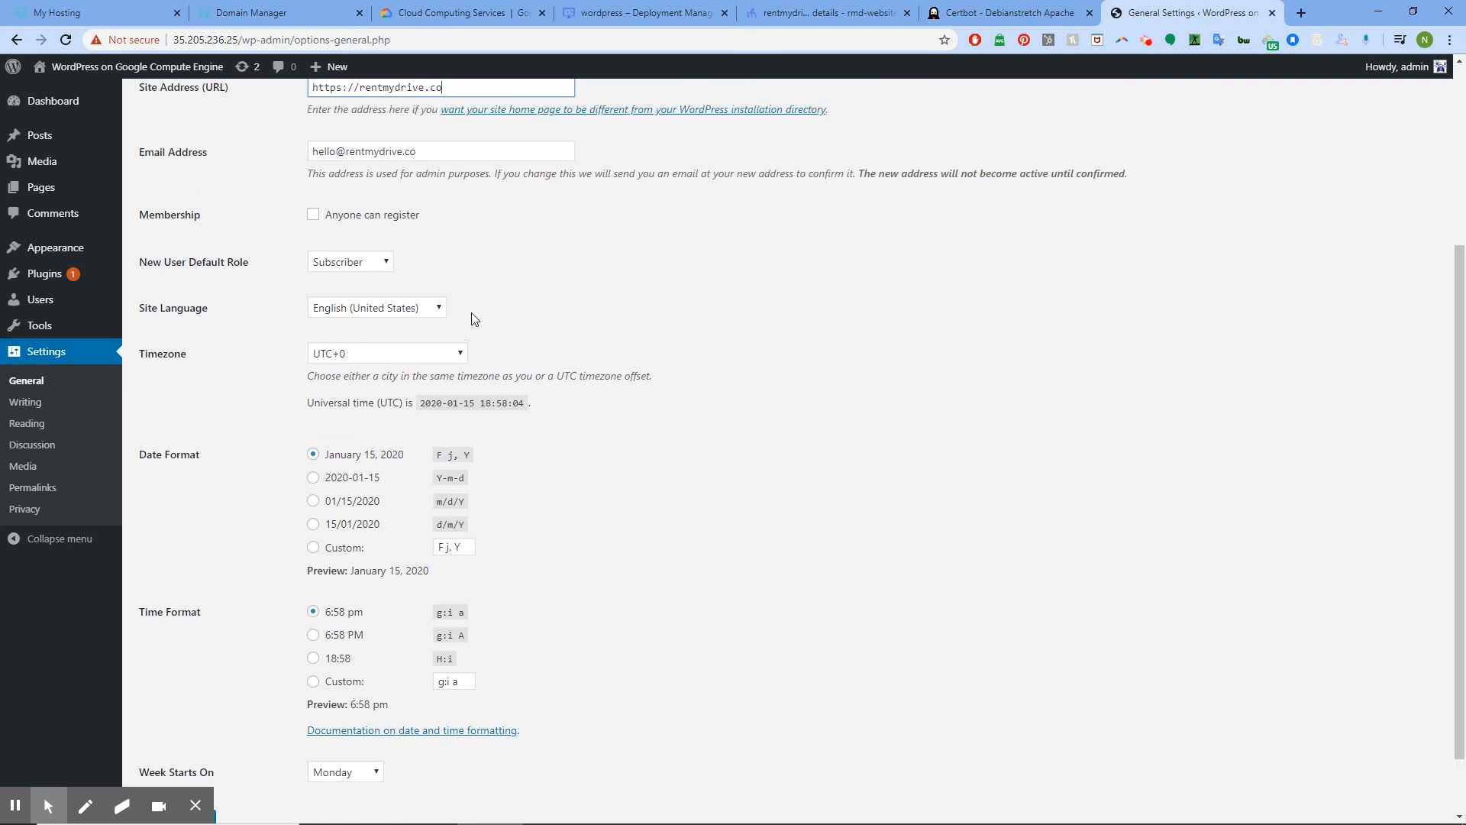
{"action": "left_click", "coordinate": [441, 312]}
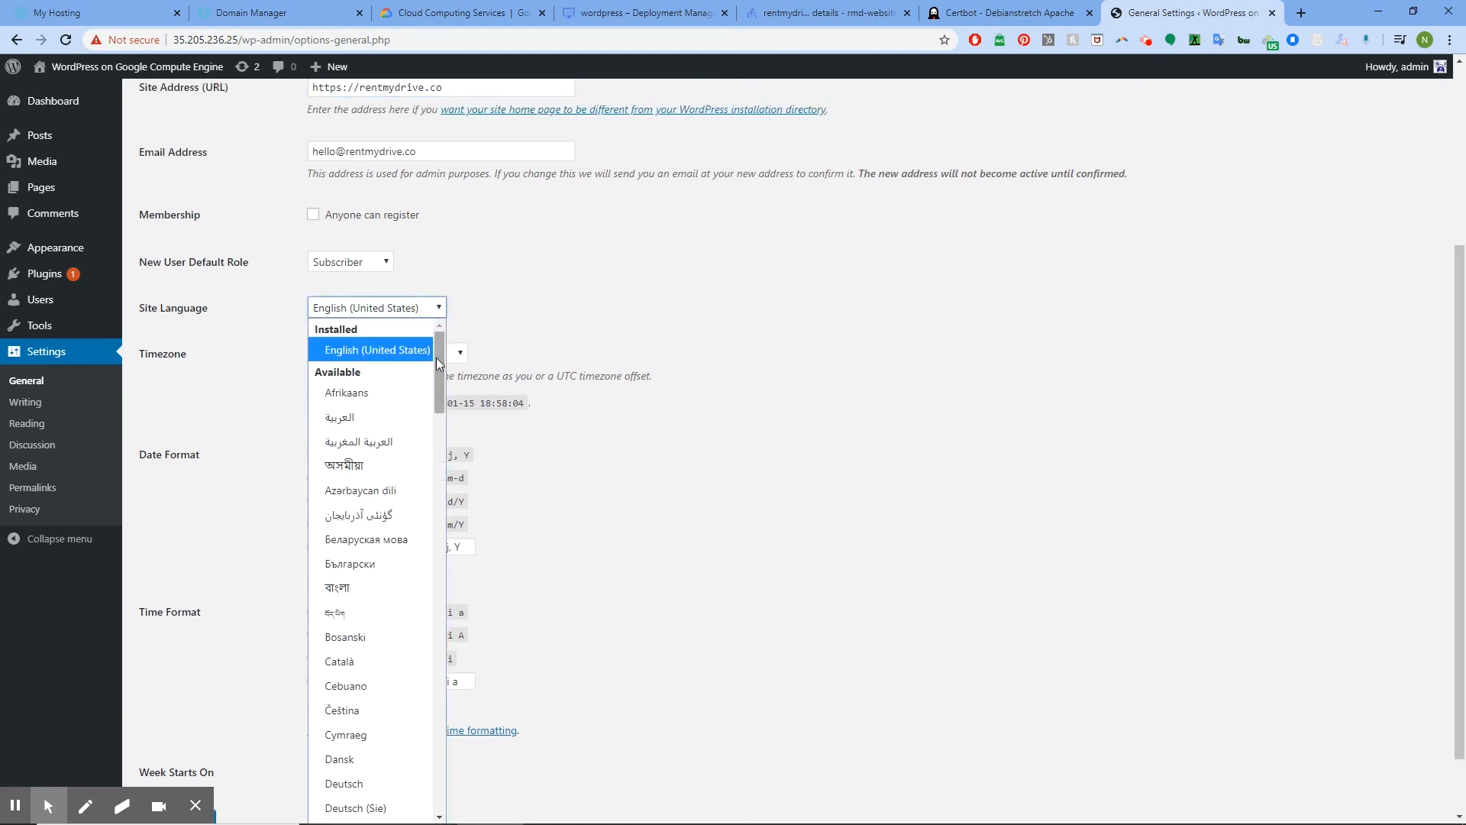
{"action": "left_click_drag", "start_coordinate": [437, 358], "coordinate": [458, 449]}
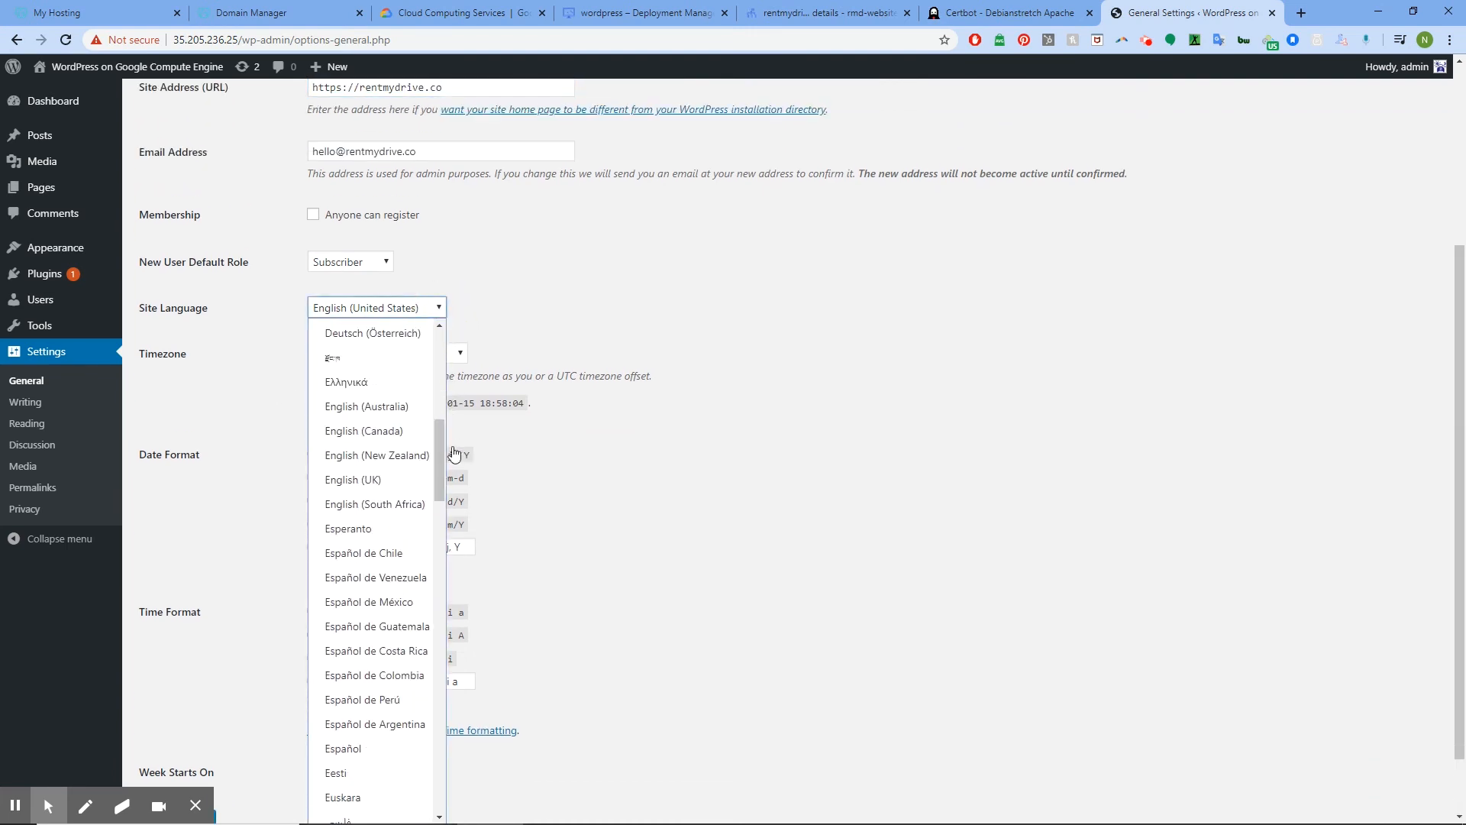
{"action": "left_click", "coordinate": [372, 486]}
Save the updated General Settings
{"action": "scroll", "coordinate": [232, 446], "scroll_direction": "down", "scroll_amount": 1}
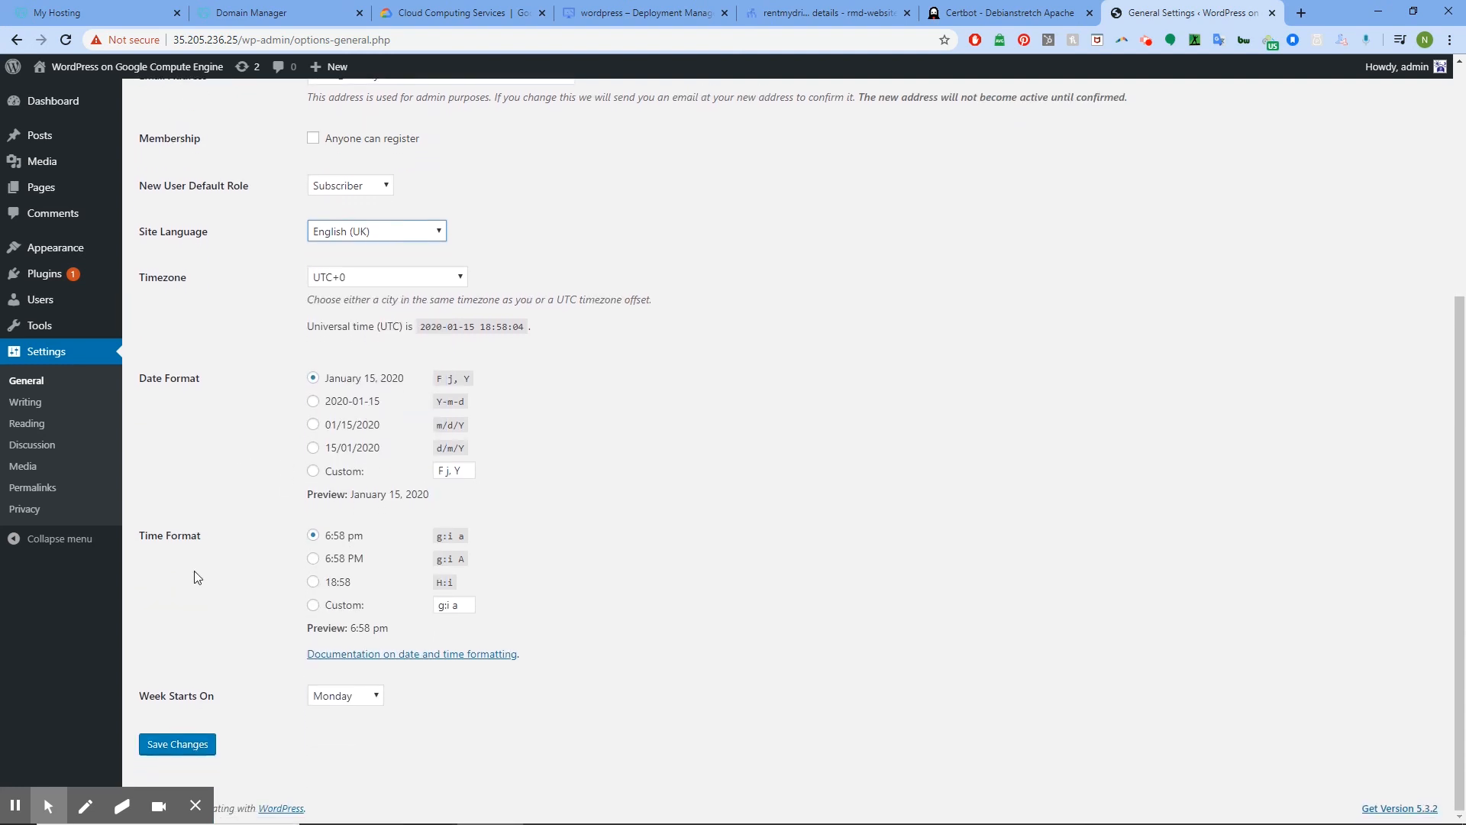
{"action": "left_click", "coordinate": [178, 745]}
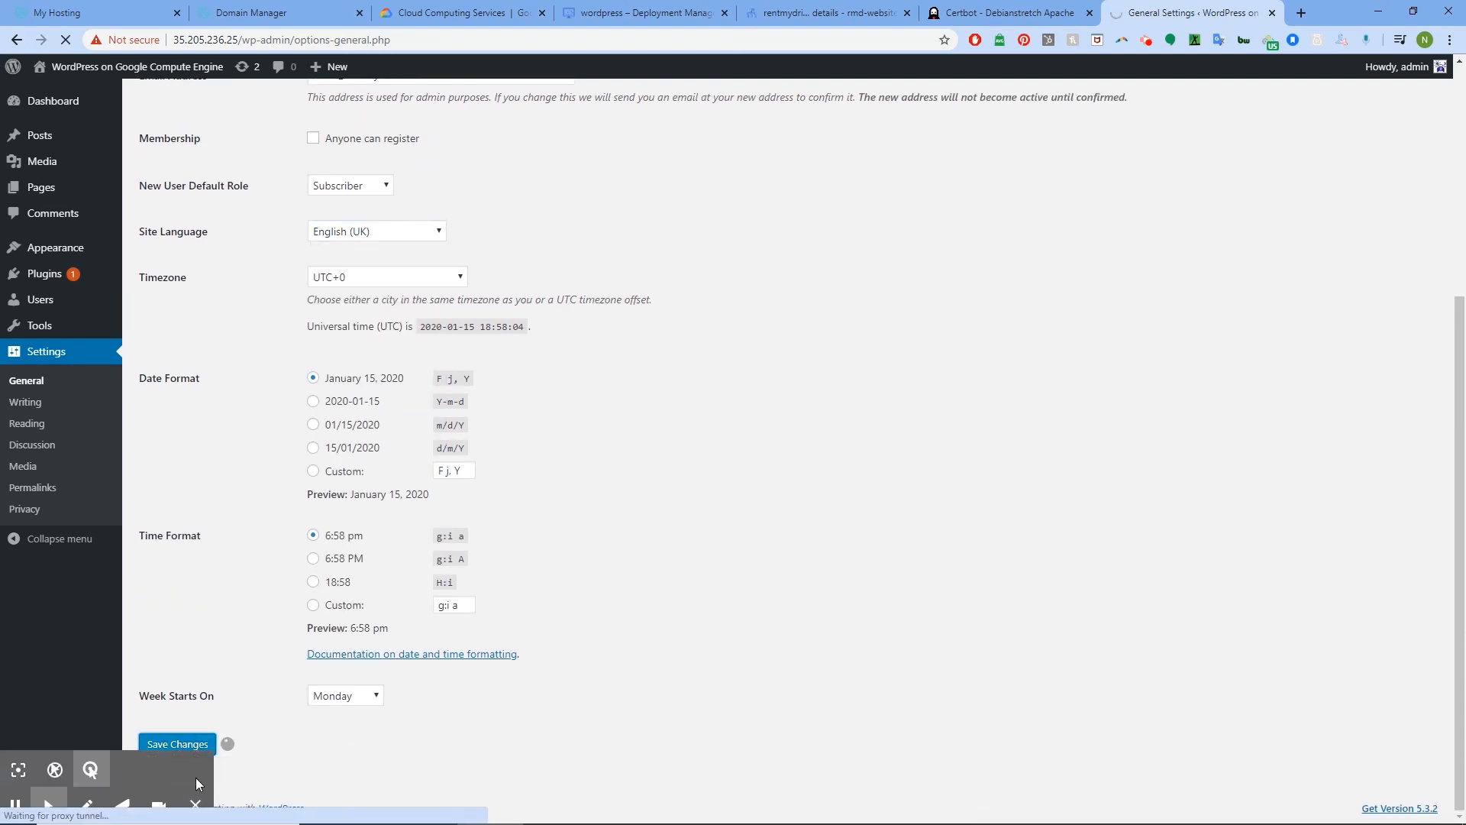
{"action": "left_click", "coordinate": [195, 804]}
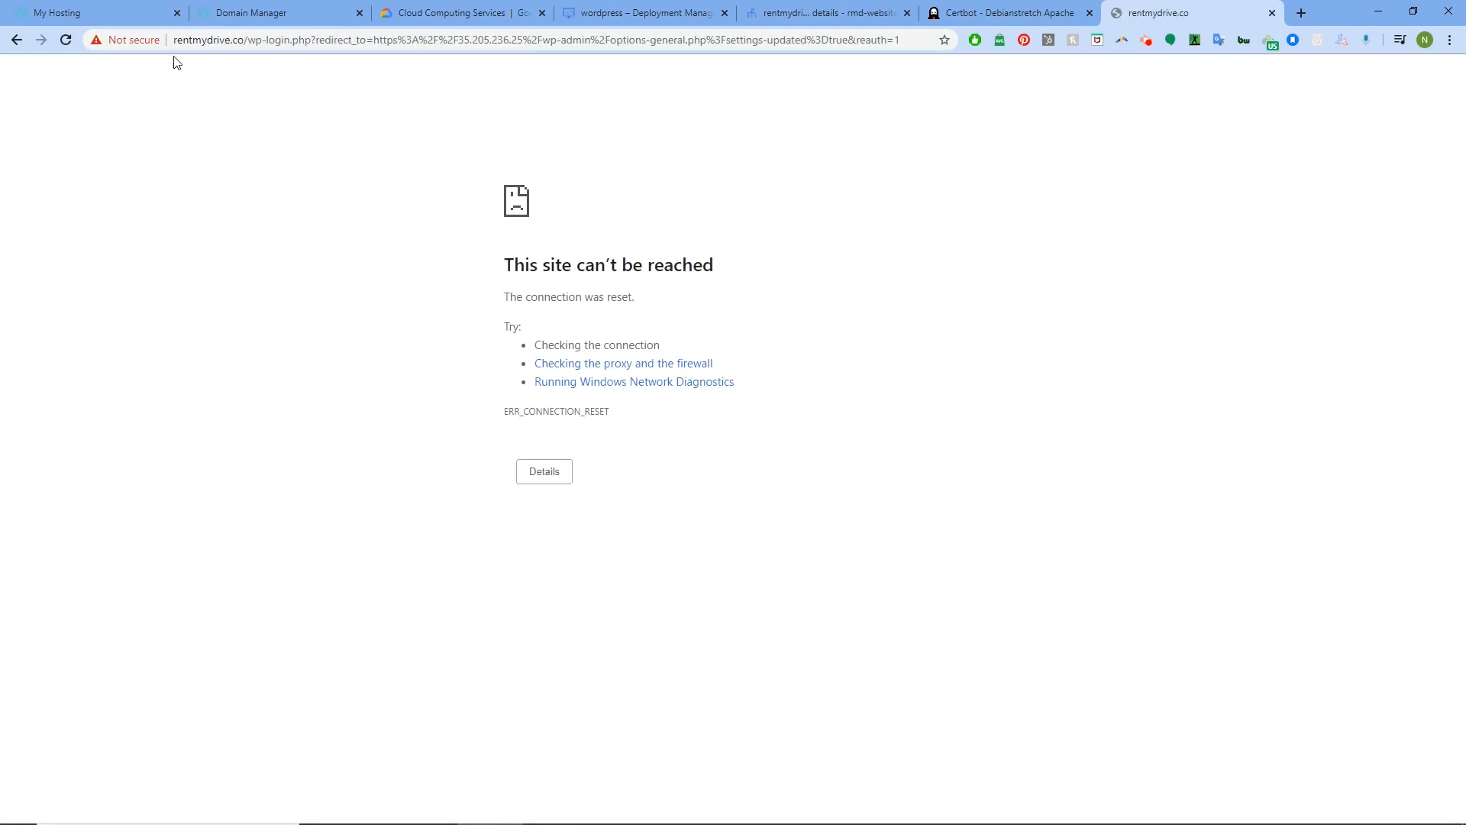
{"action": "left_click_drag", "start_coordinate": [894, 40], "coordinate": [253, 17]}
{"action": "key", "text": "BackSpace"}
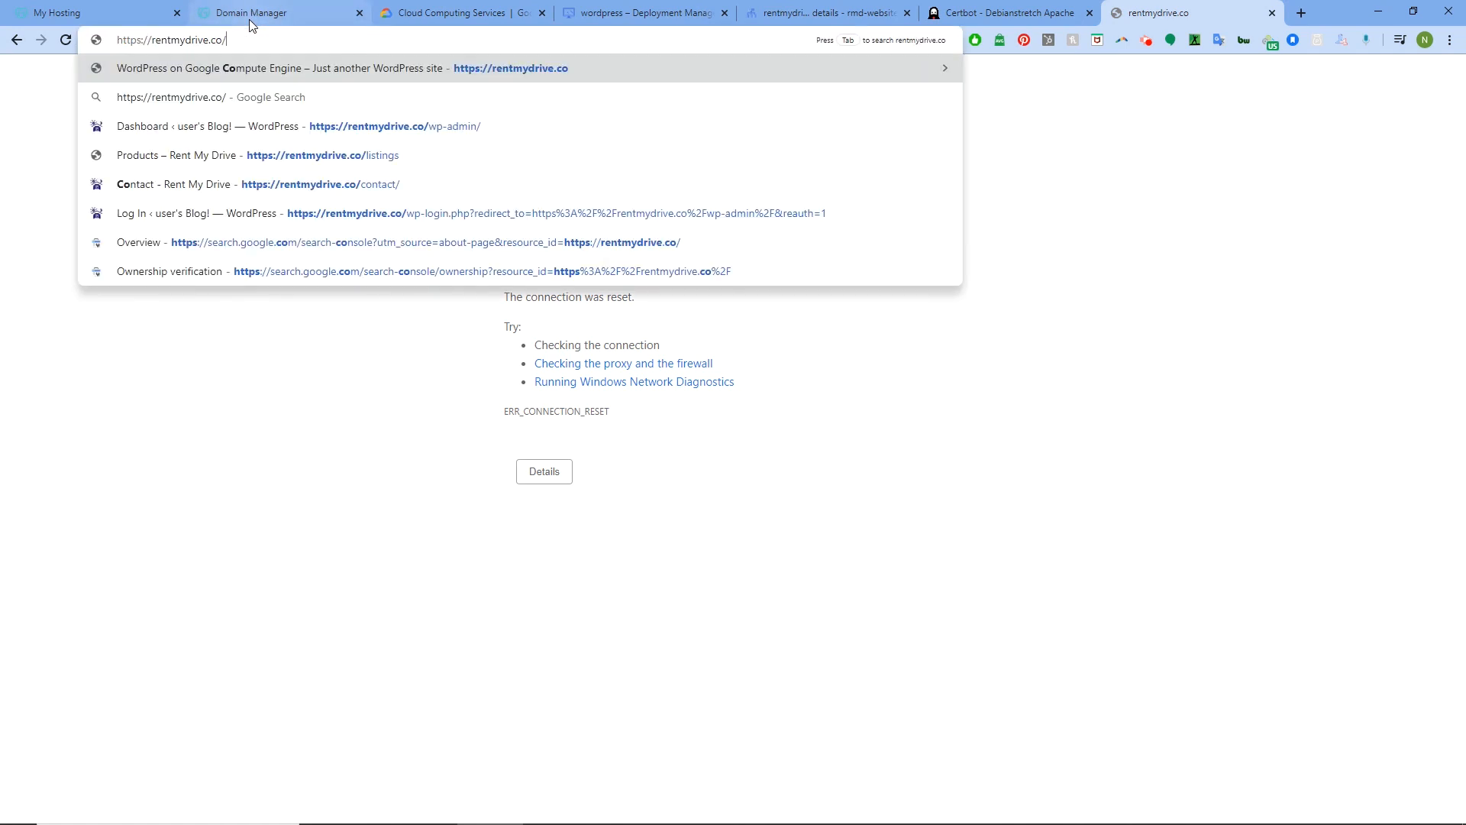
{"action": "key", "text": "Return"}
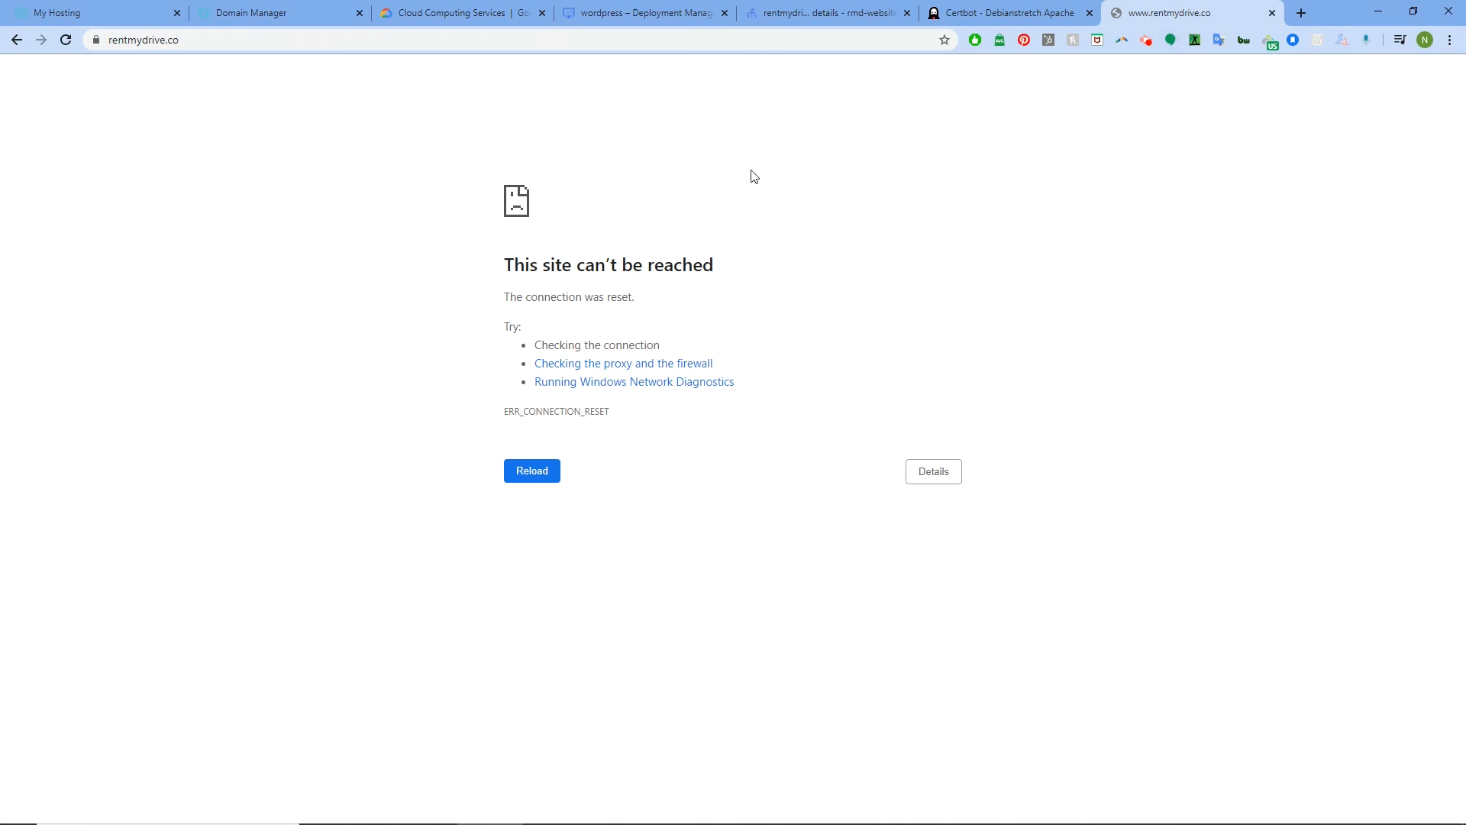
{"action": "key", "text": "F5"}
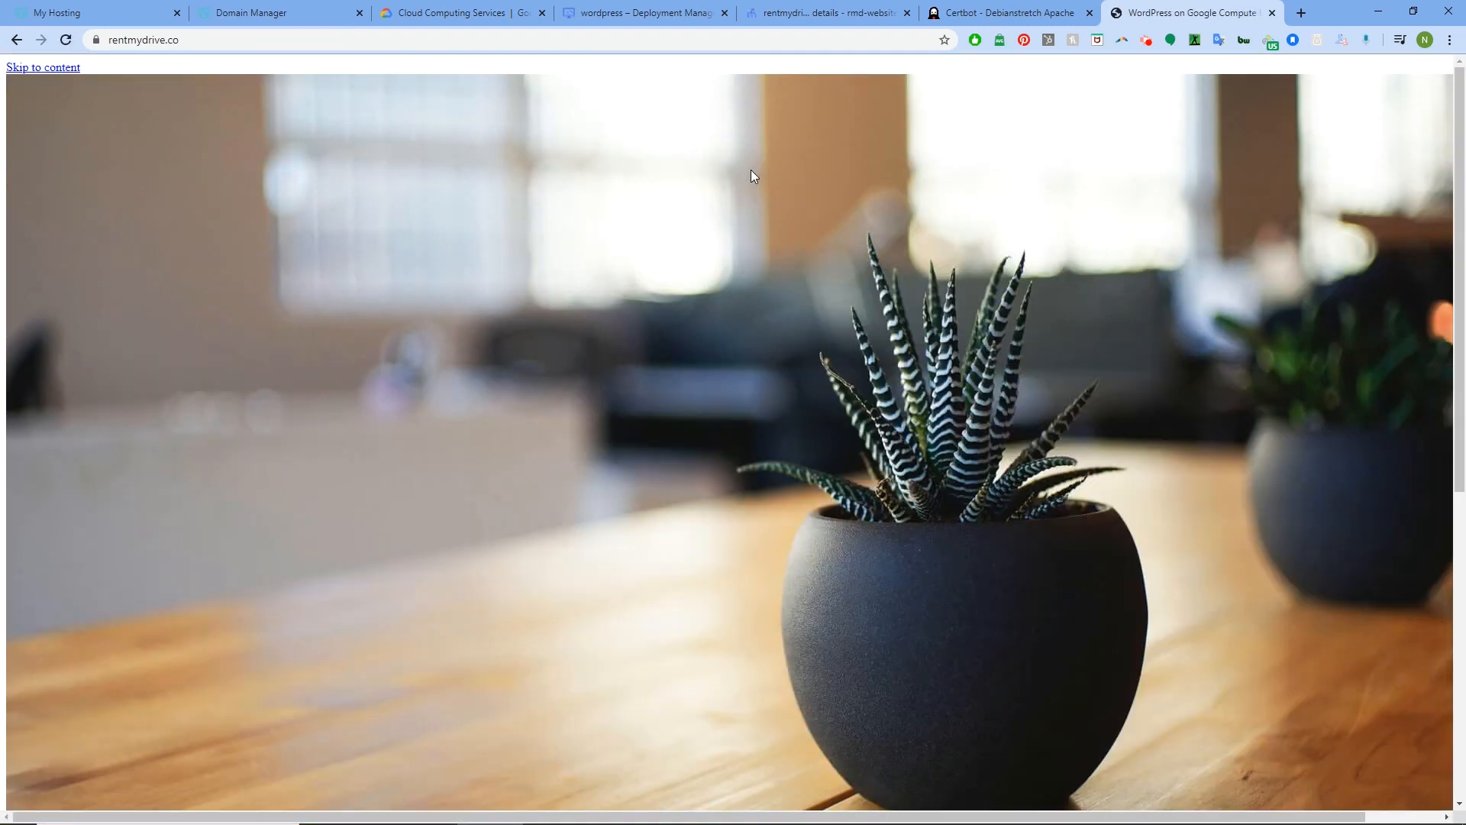
Confirm the rentmydrive.co home page with the Hello world! post loads over HTTPS
{"action": "left_click", "coordinate": [66, 68]}
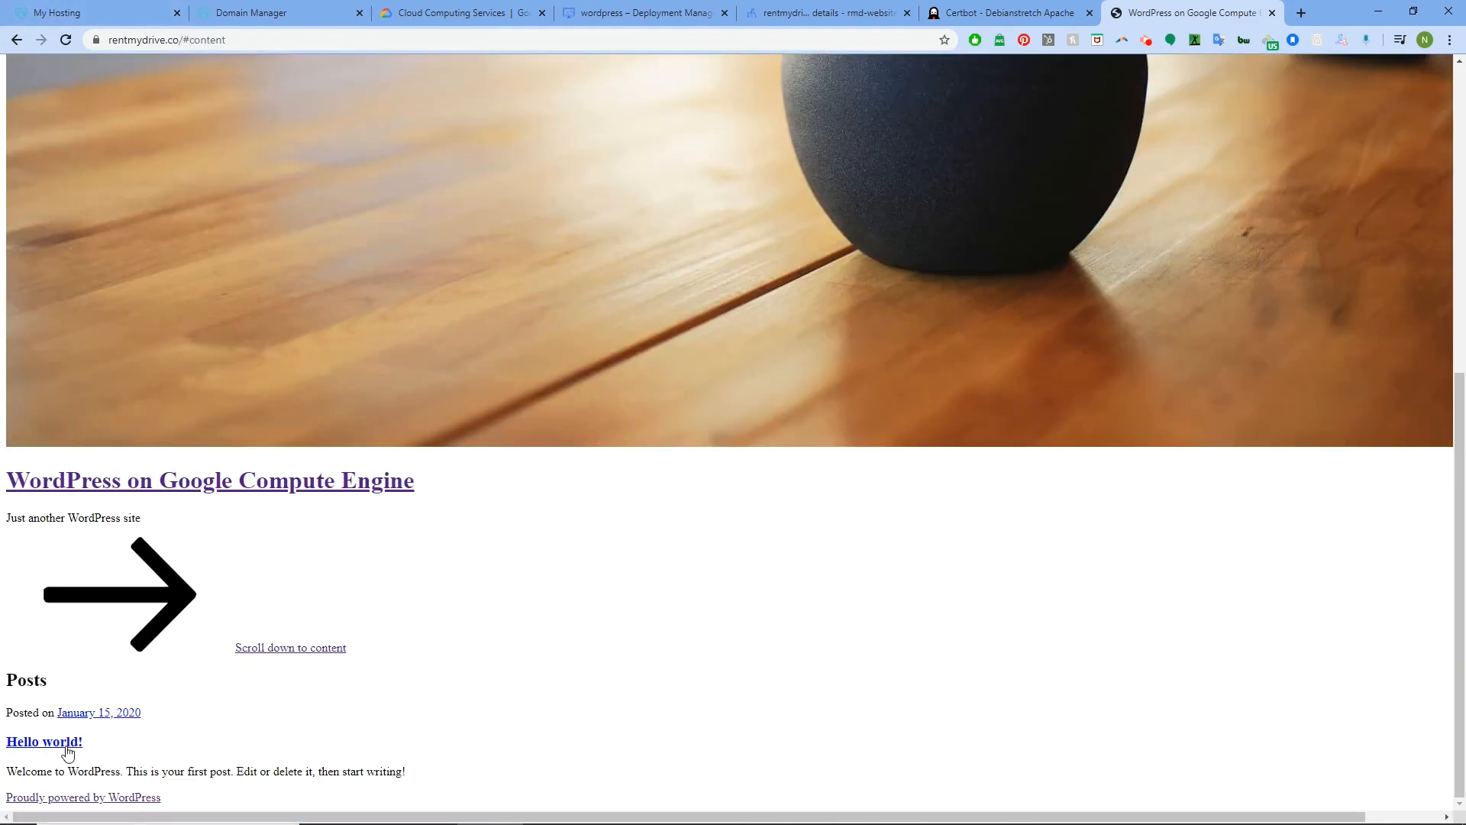
{"action": "scroll", "coordinate": [112, 740], "scroll_direction": "up", "scroll_amount": 7}
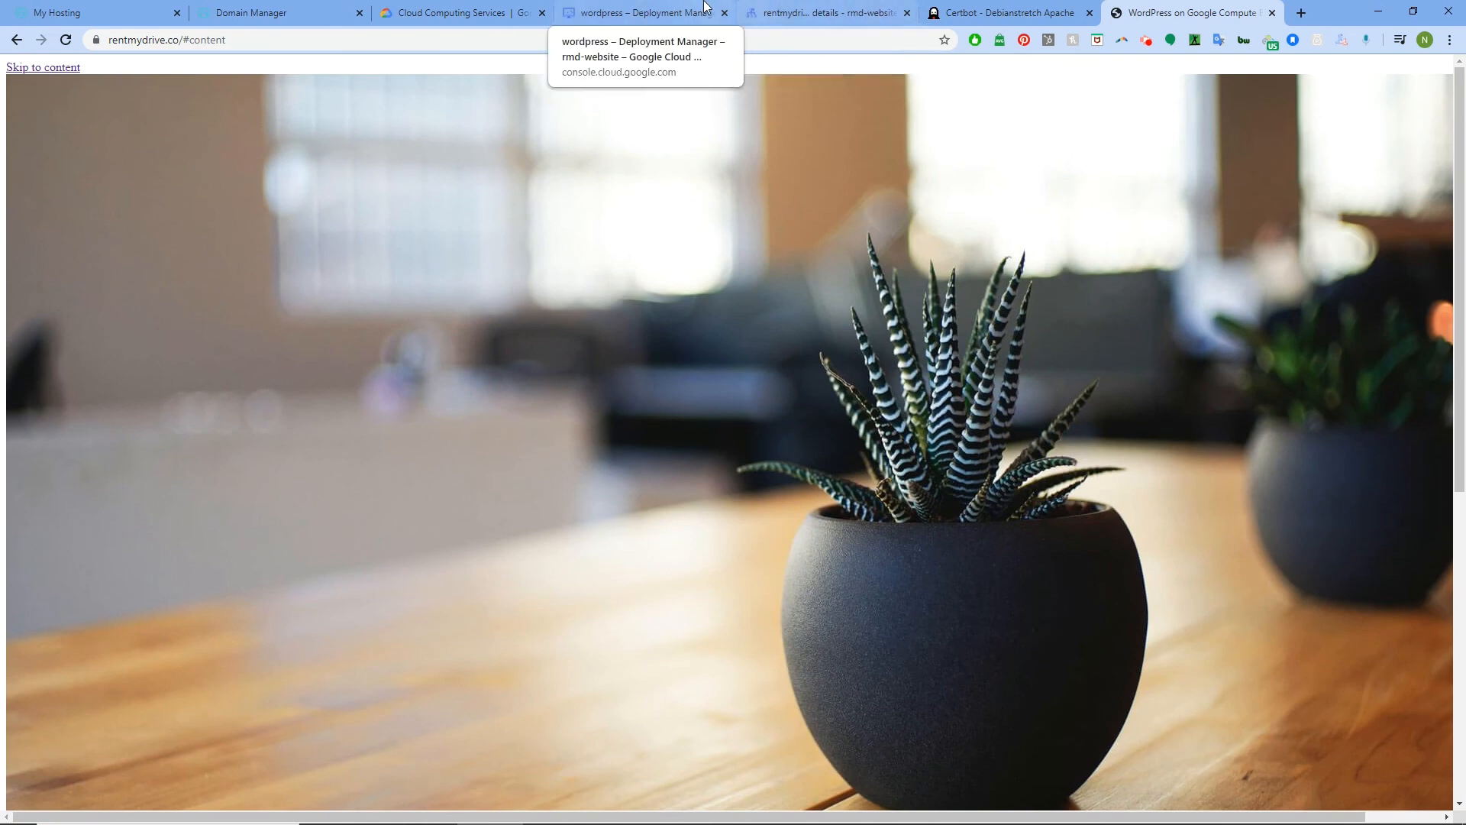
{"action": "left_click", "coordinate": [827, 13]}
{"action": "left_click", "coordinate": [1144, 13]}
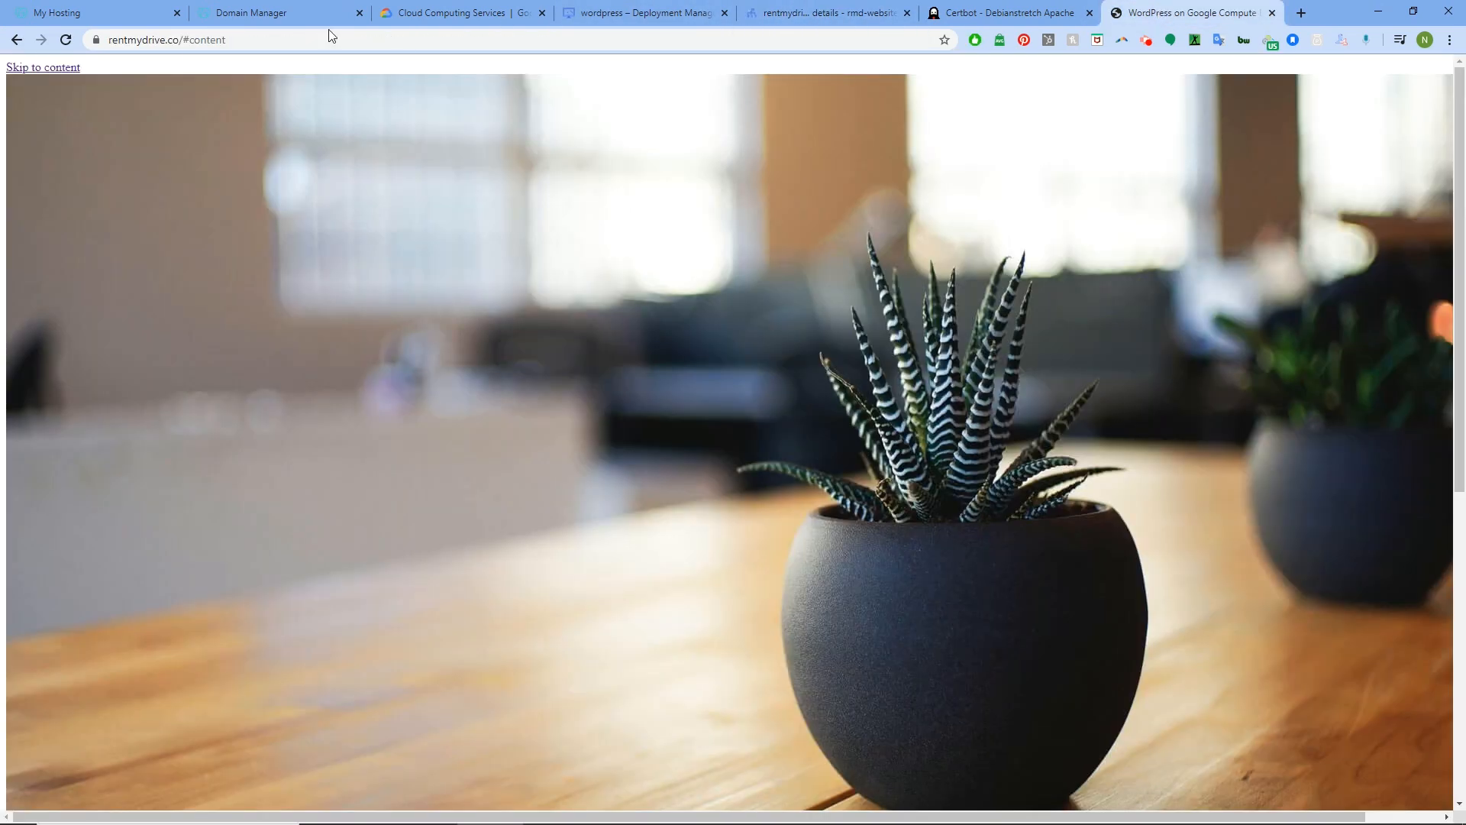
{"action": "left_click_drag", "start_coordinate": [226, 40], "coordinate": [181, 43]}
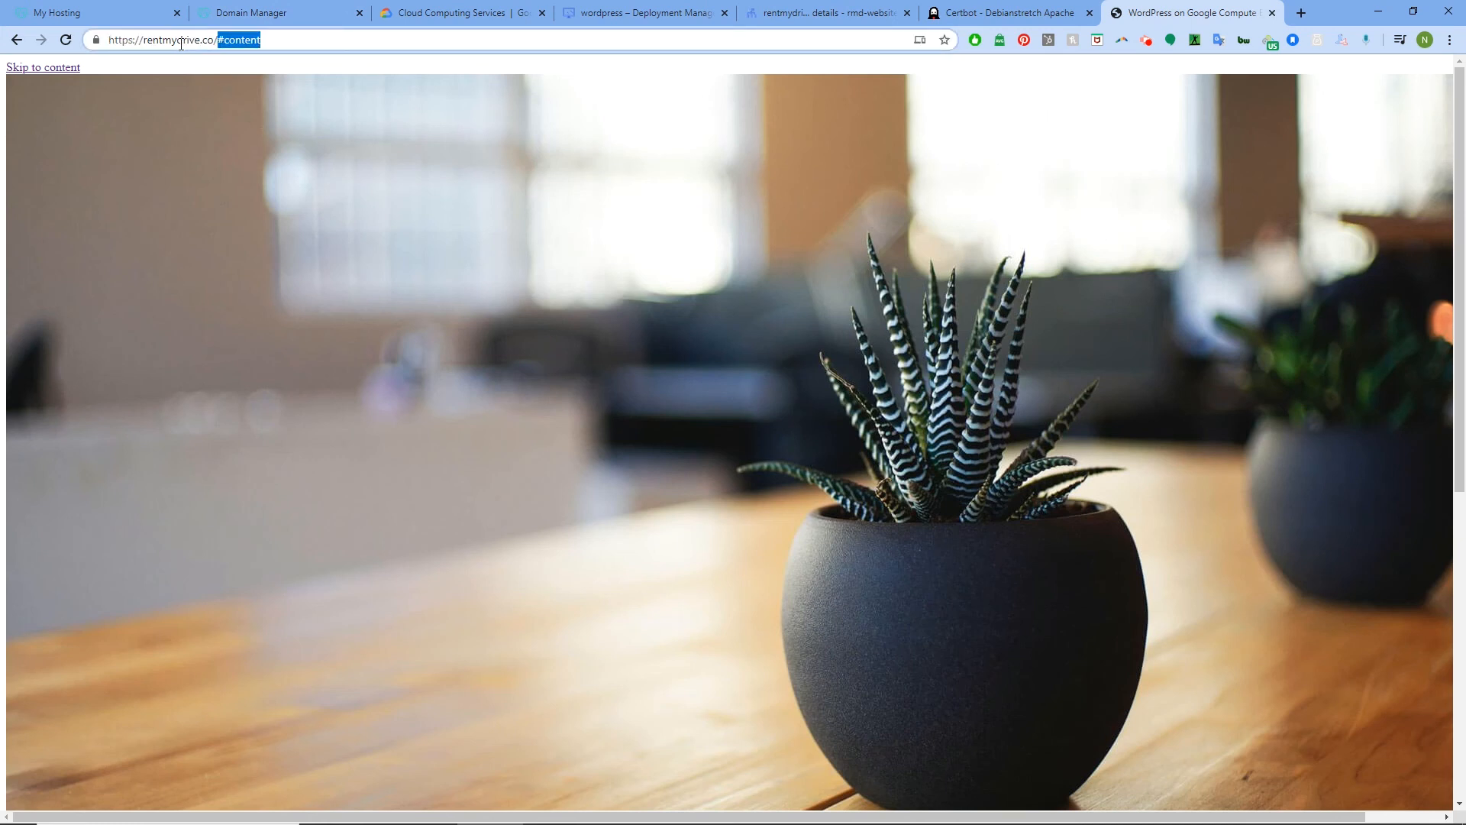
Open rentmydrive.co/wp-admin and enter the admin e-mail as the username
{"action": "type", "text": "wp-ad"}
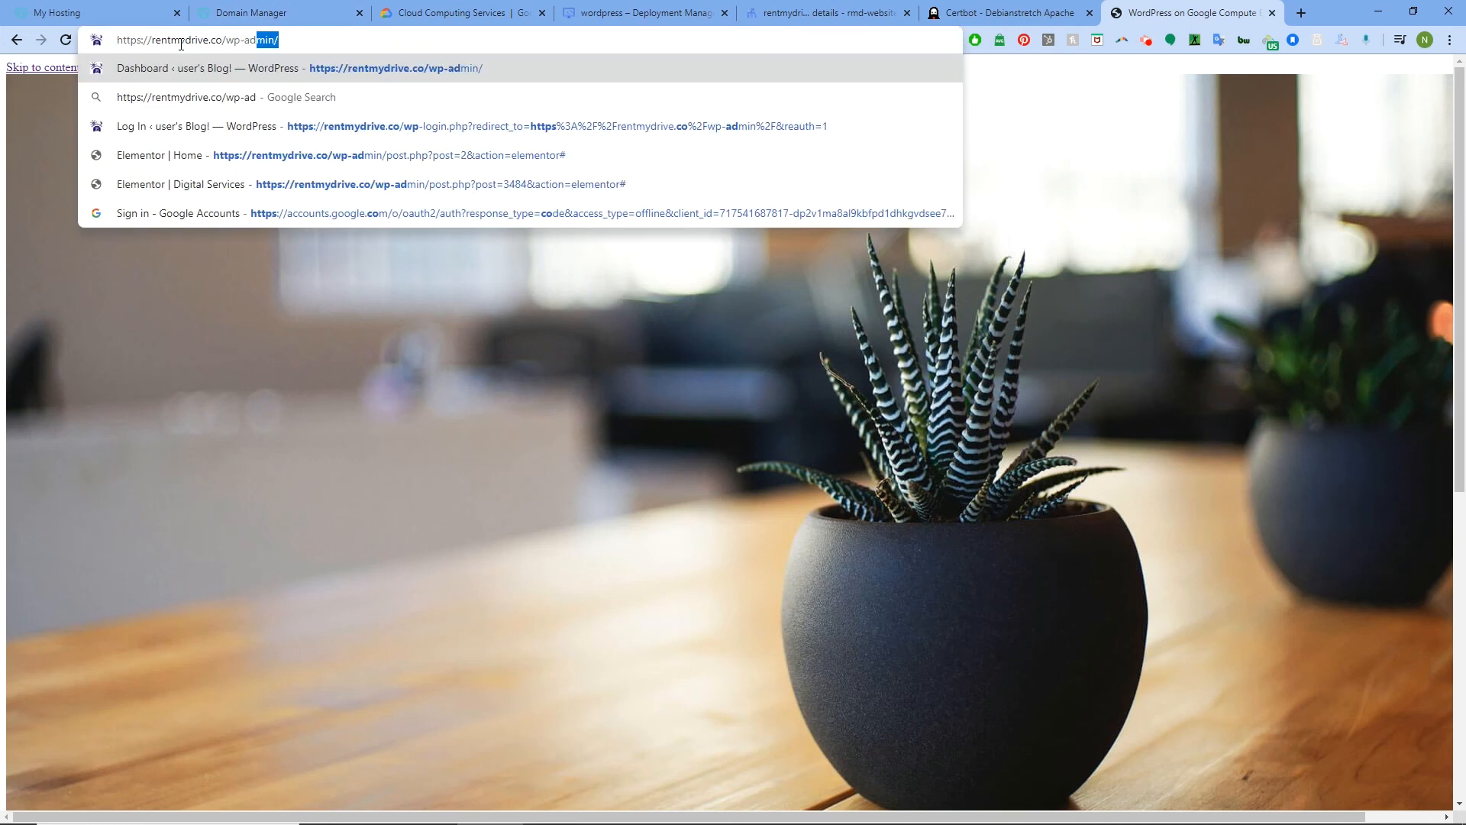
{"action": "type", "text": "min"}
{"action": "key", "text": "Return"}
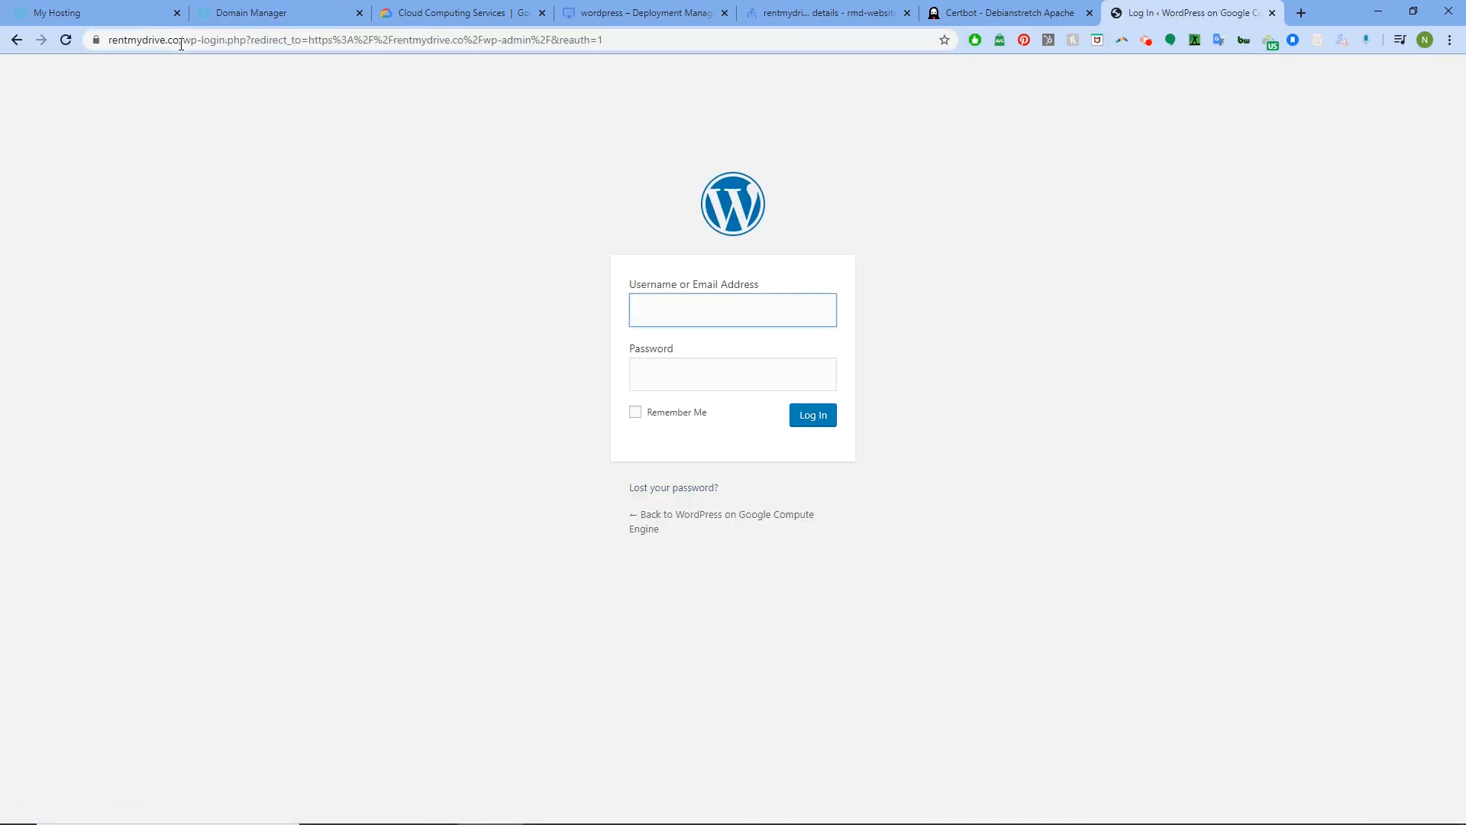
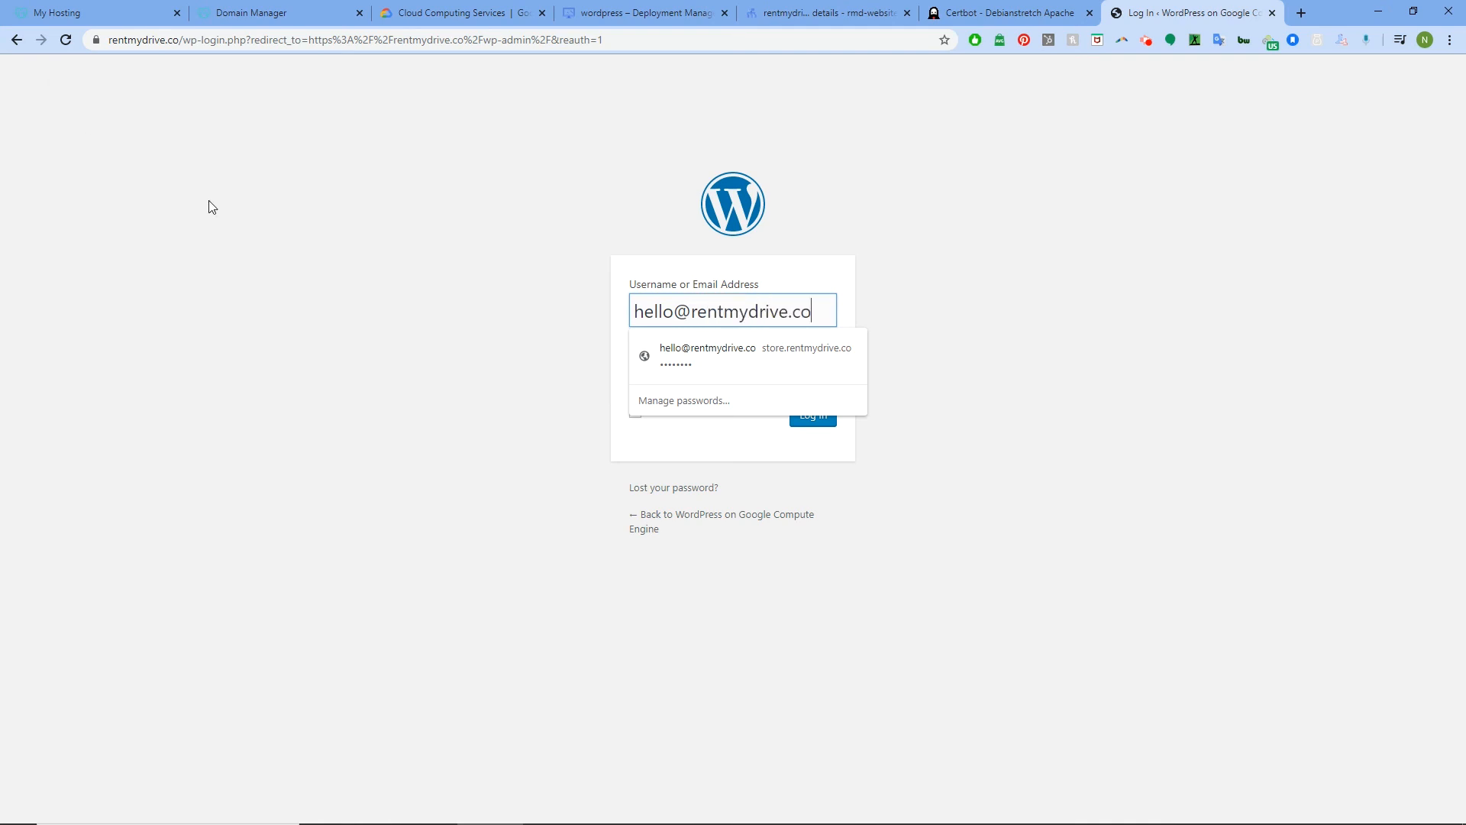
{"action": "left_click", "coordinate": [418, 303]}
{"action": "left_click", "coordinate": [664, 375]}
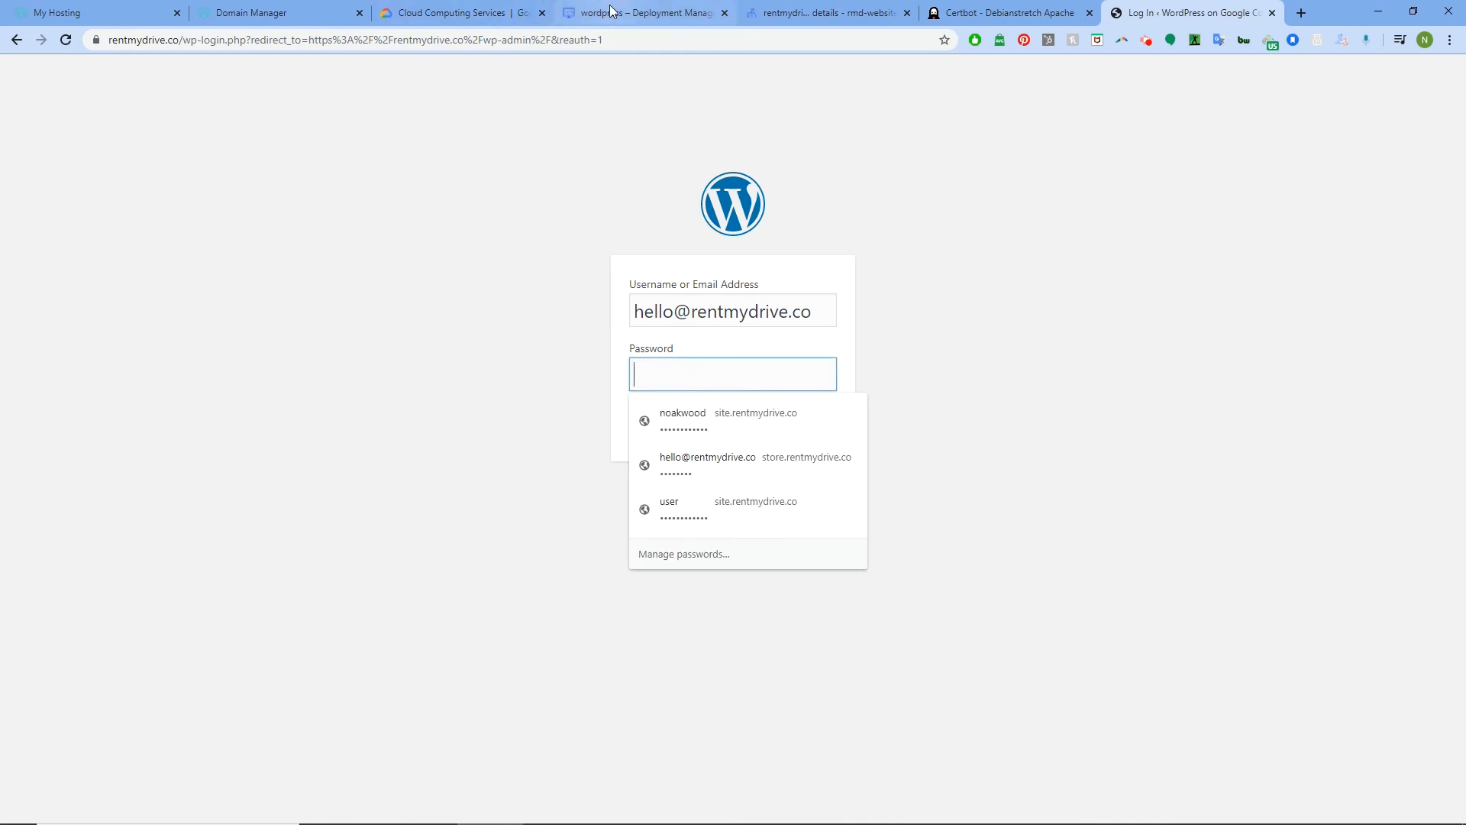
Paste the temporary admin password from the deployment details and submit the login
{"action": "left_click", "coordinate": [584, 12]}
{"action": "right_click", "coordinate": [826, 405]}
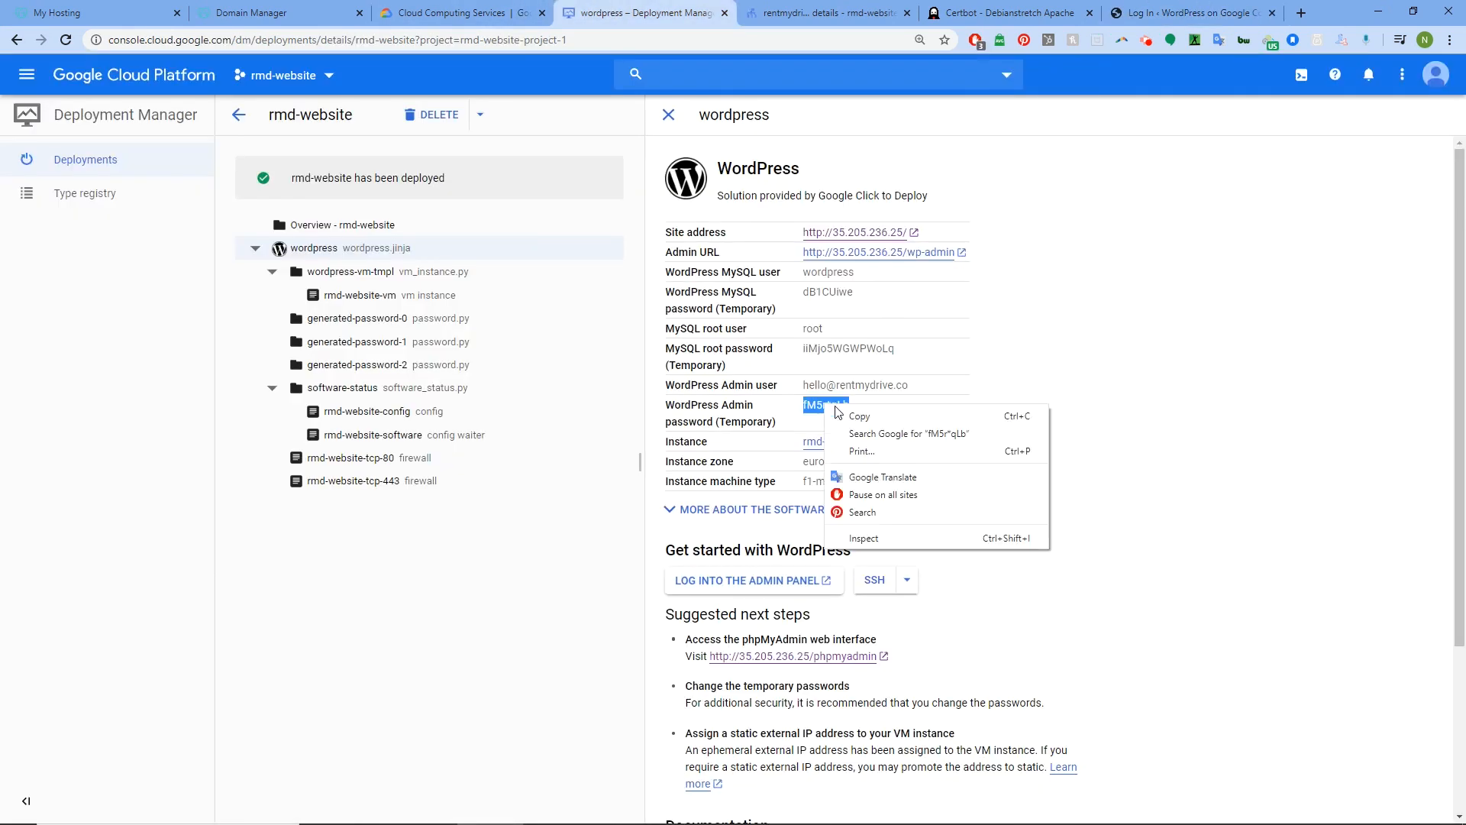
{"action": "left_click", "coordinate": [844, 418]}
{"action": "left_click", "coordinate": [1161, 11]}
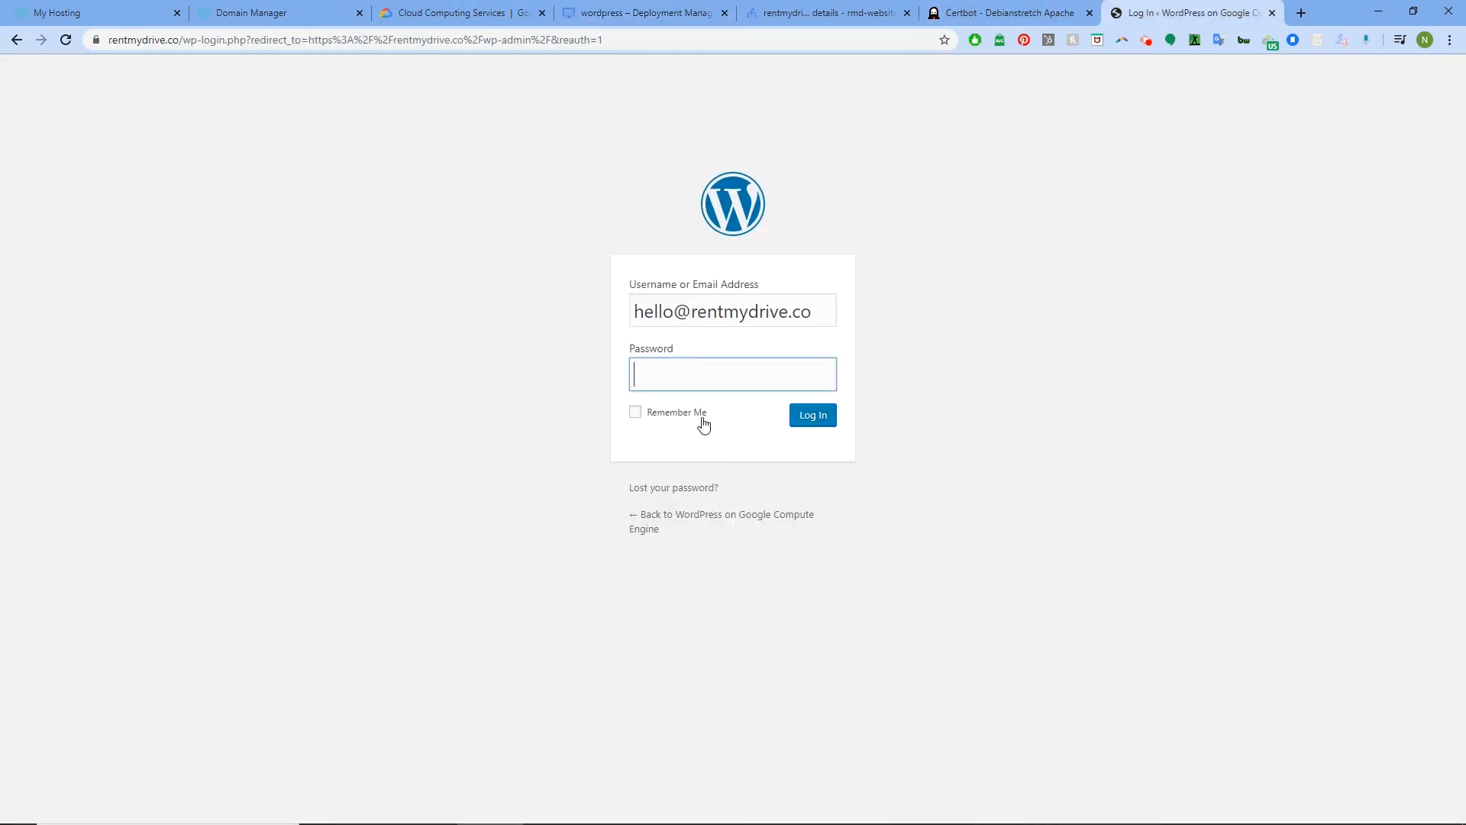
{"action": "key", "text": "ctrl+v"}
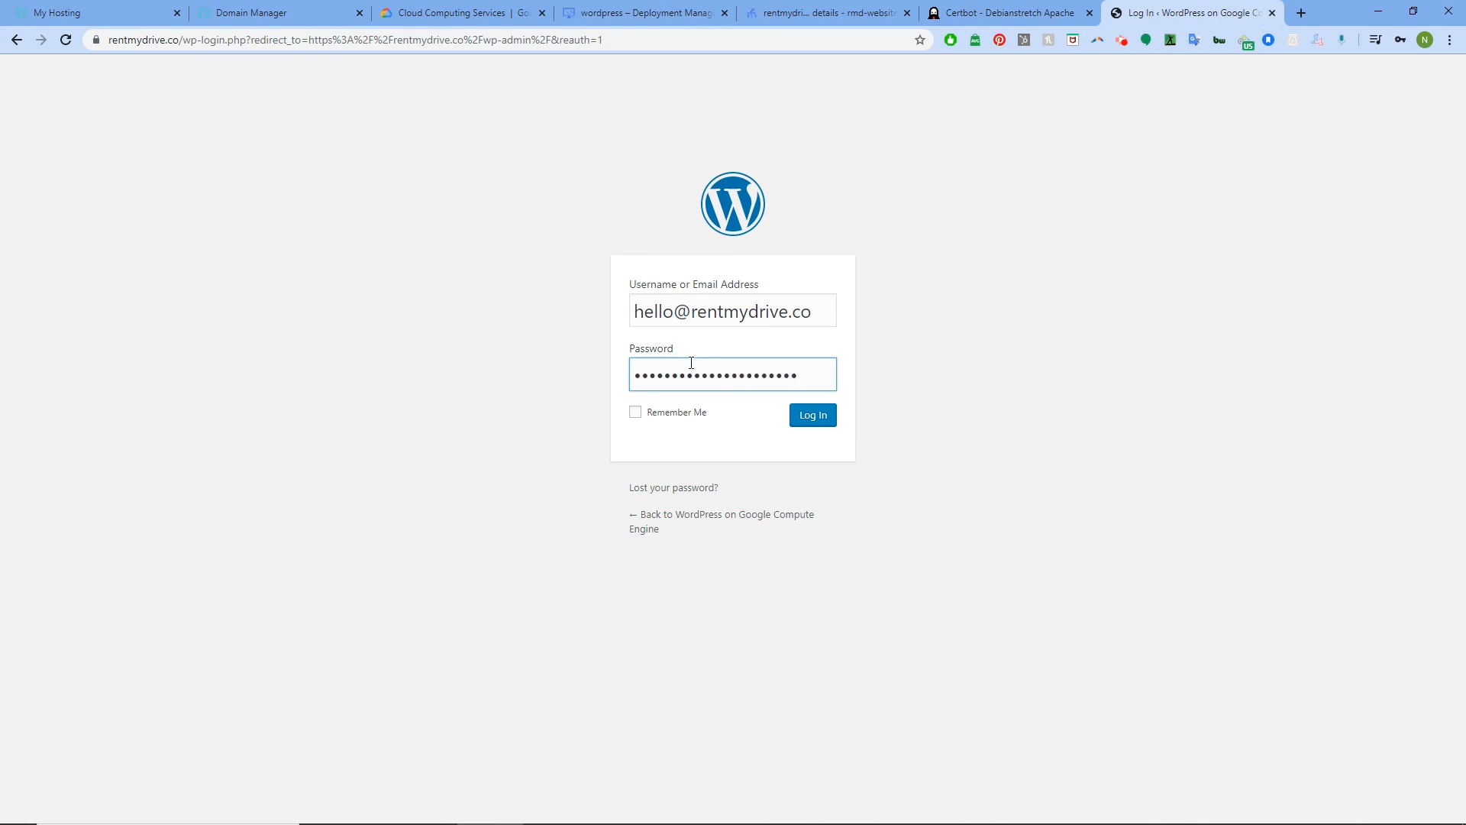
{"action": "left_click", "coordinate": [814, 417]}
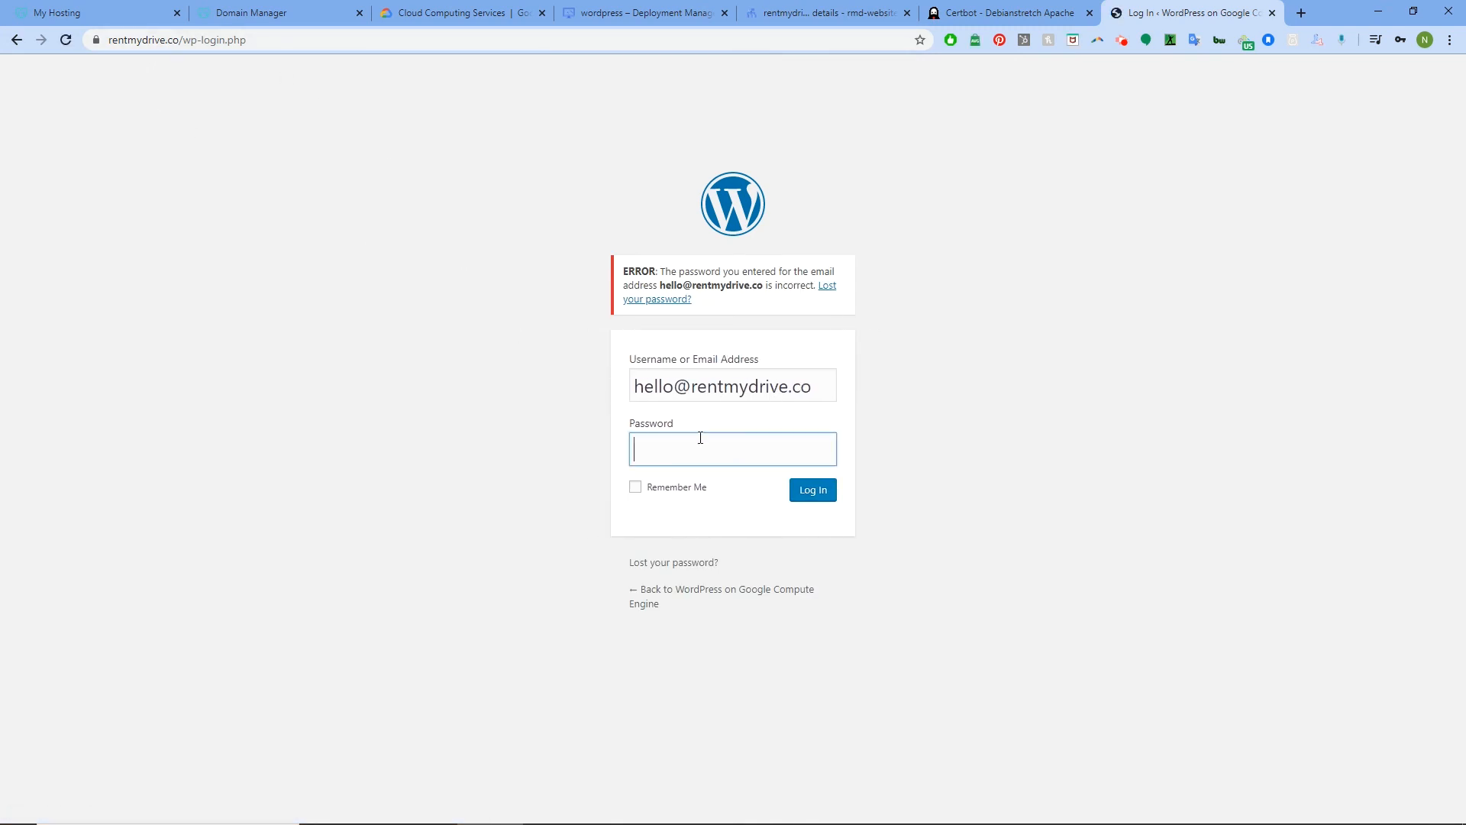
Recopy the full temporary admin password, paste it again and log in to the Dashboard
{"action": "right_click", "coordinate": [740, 457]}
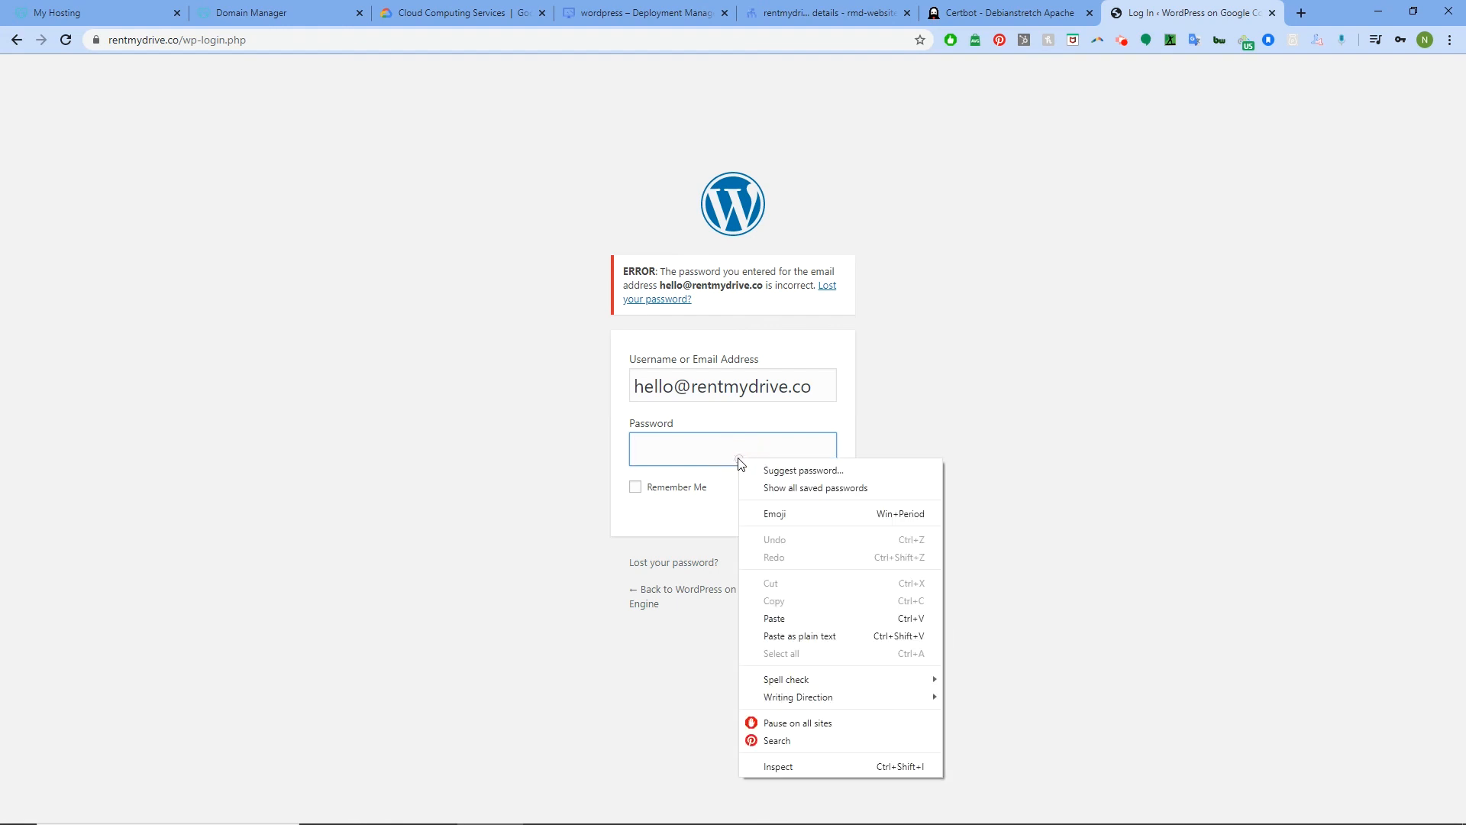
{"action": "left_click", "coordinate": [848, 137]}
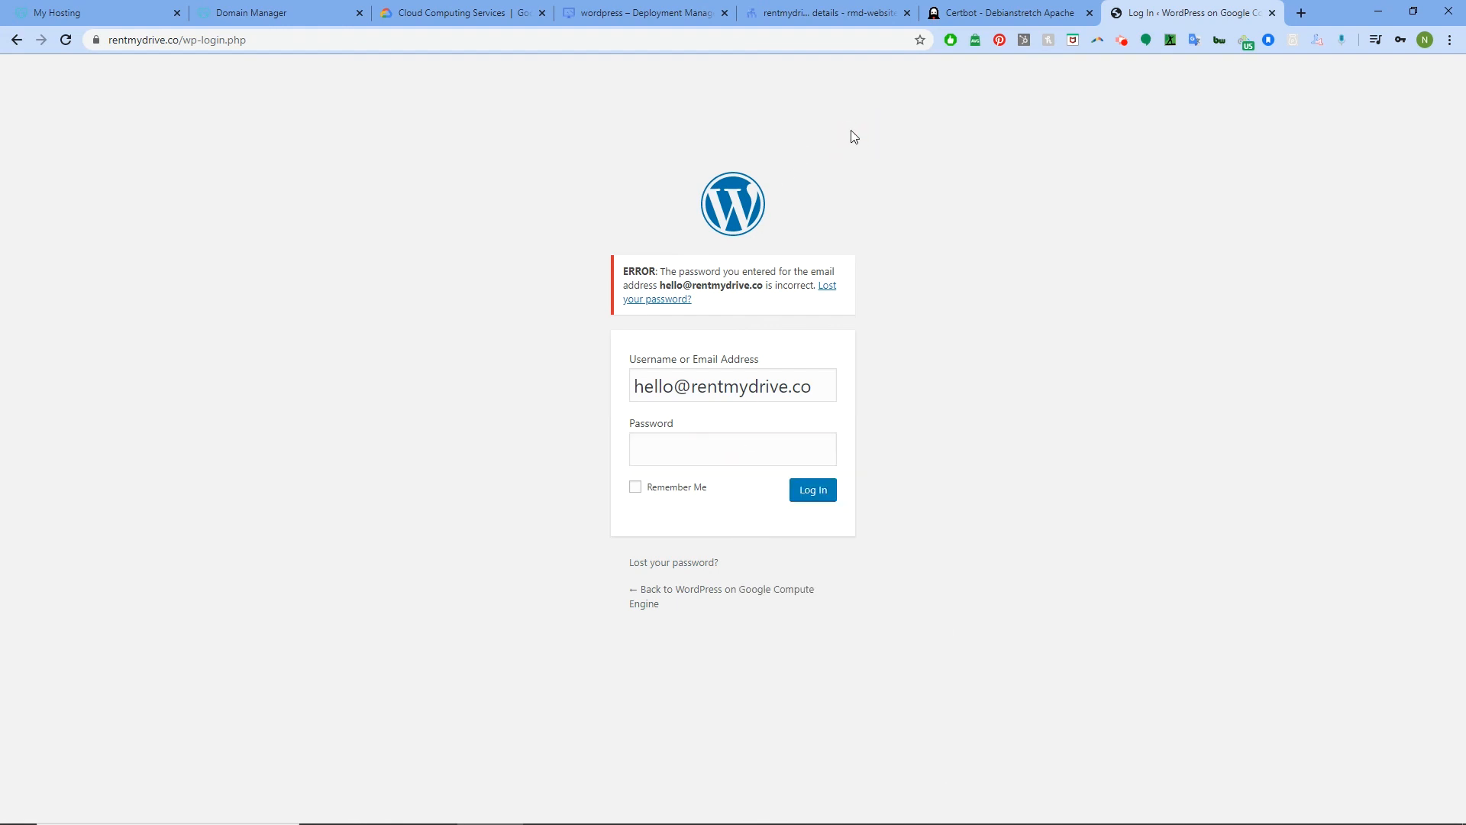
{"action": "left_click", "coordinate": [670, 8]}
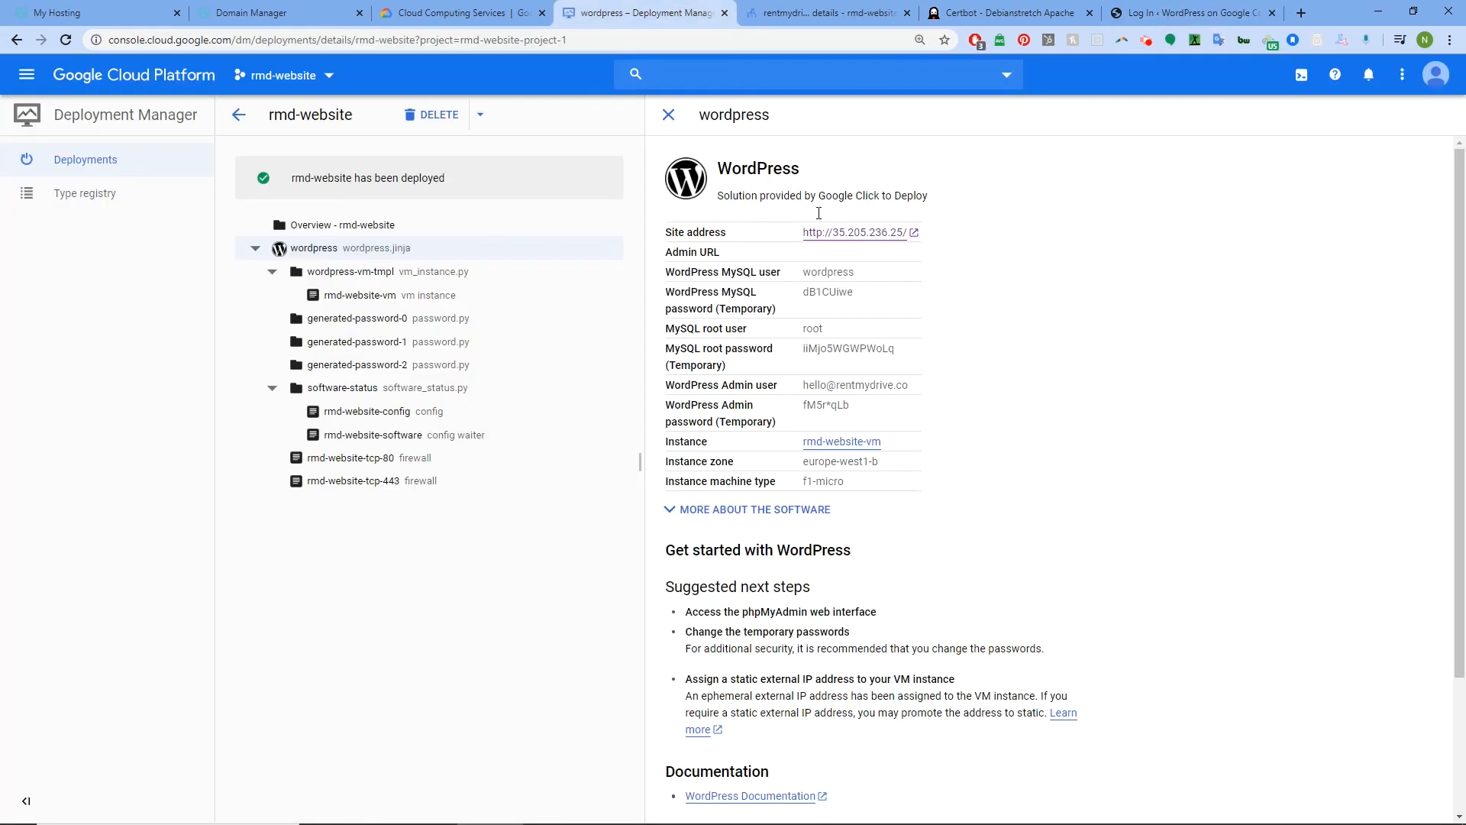
{"action": "left_click", "coordinate": [853, 406]}
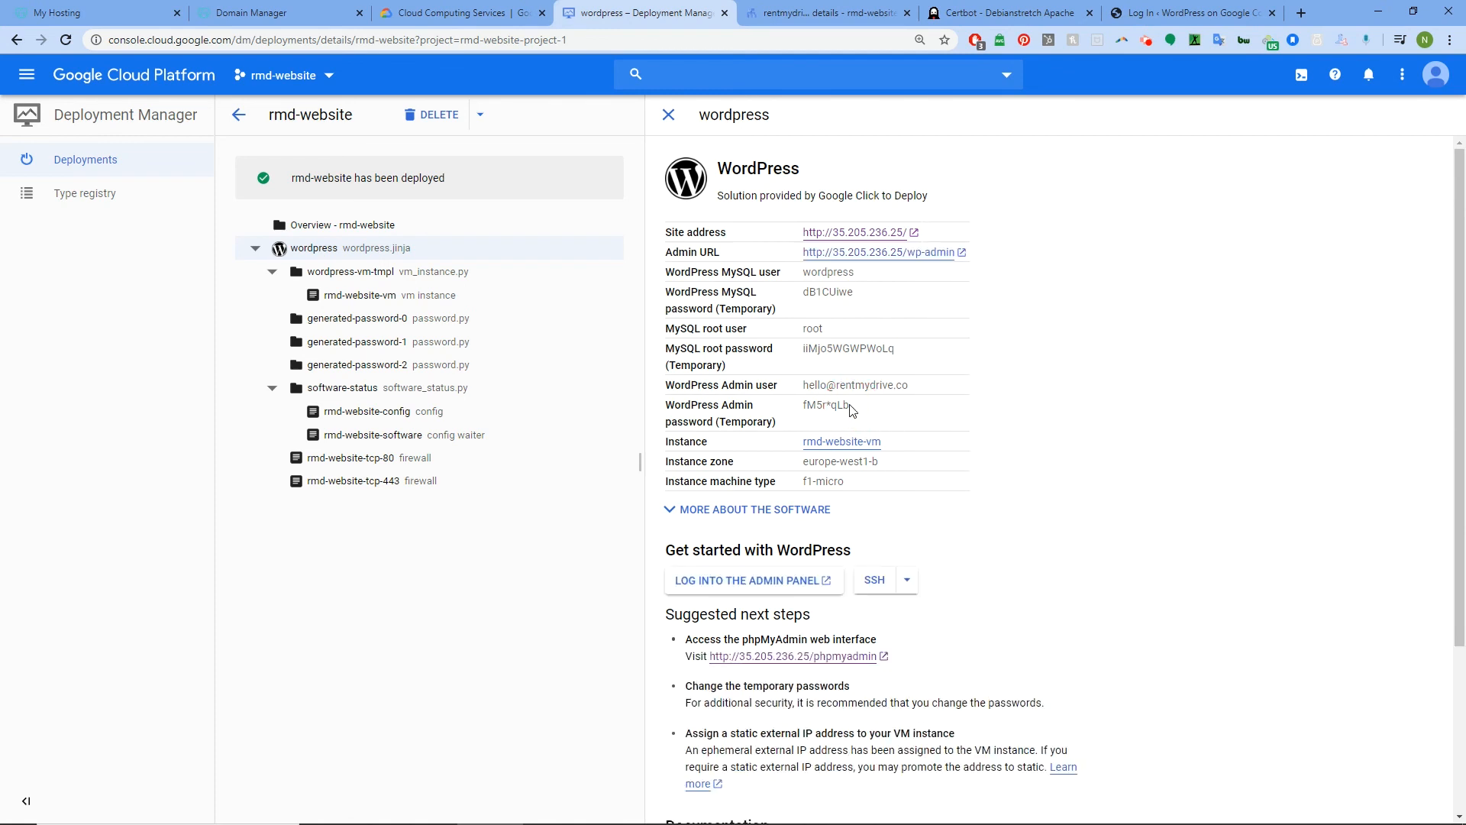
{"action": "left_click_drag", "start_coordinate": [850, 406], "coordinate": [803, 406]}
{"action": "right_click", "coordinate": [820, 405]}
{"action": "left_click", "coordinate": [849, 417]}
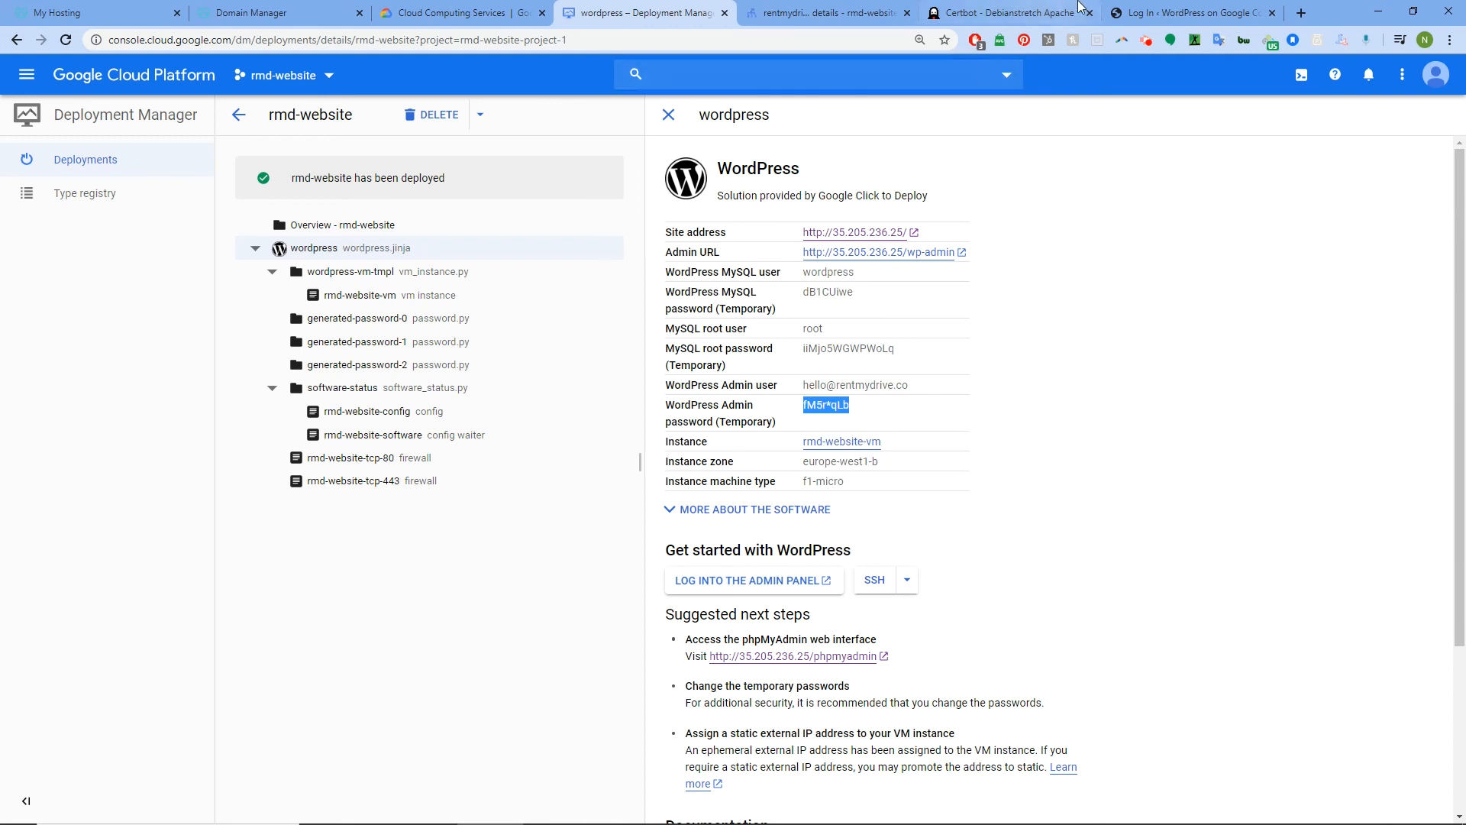
{"action": "left_click", "coordinate": [1139, 7]}
{"action": "left_click", "coordinate": [696, 446]}
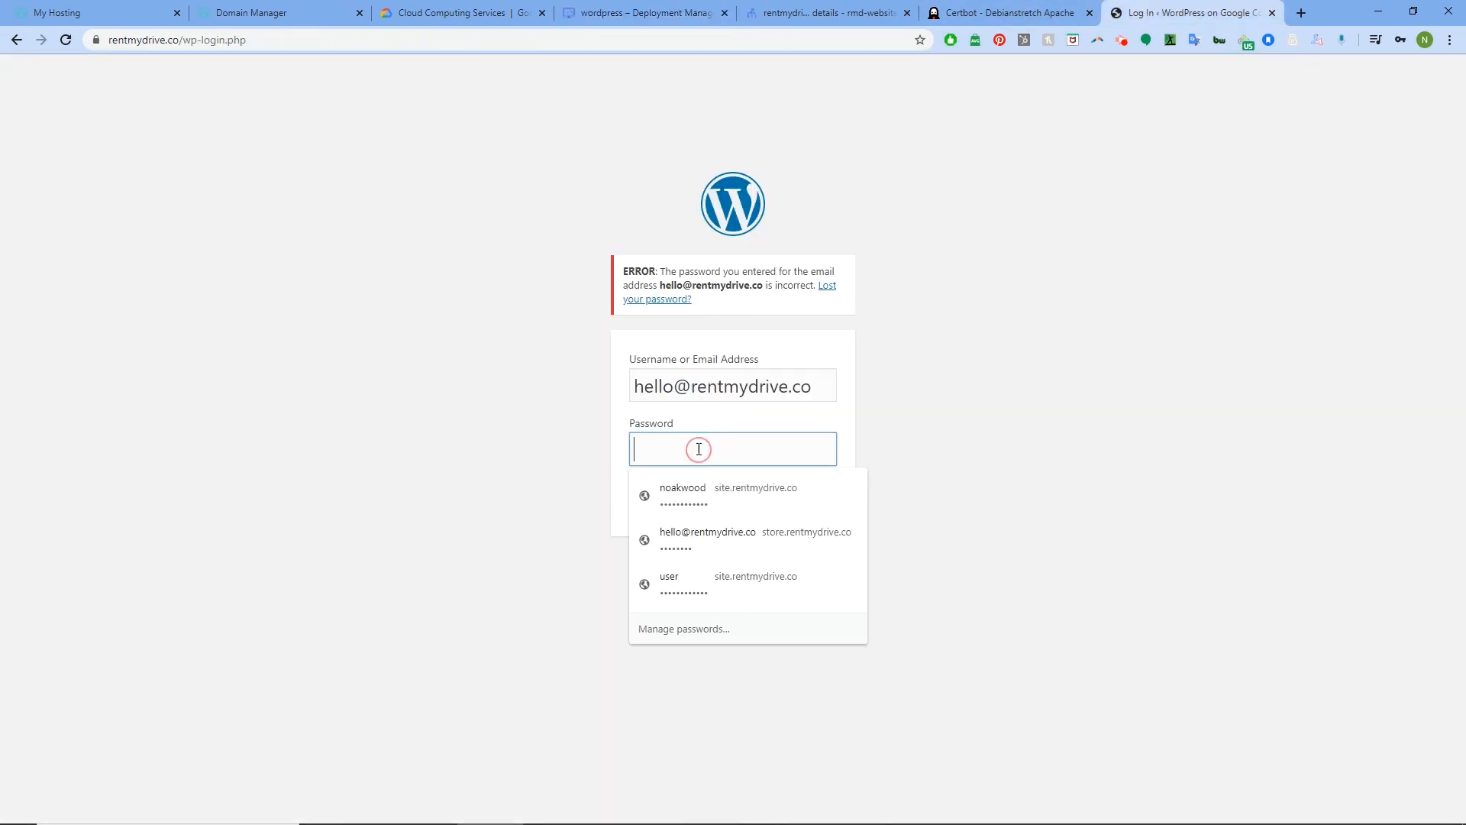
{"action": "key", "text": "ctrl+v"}
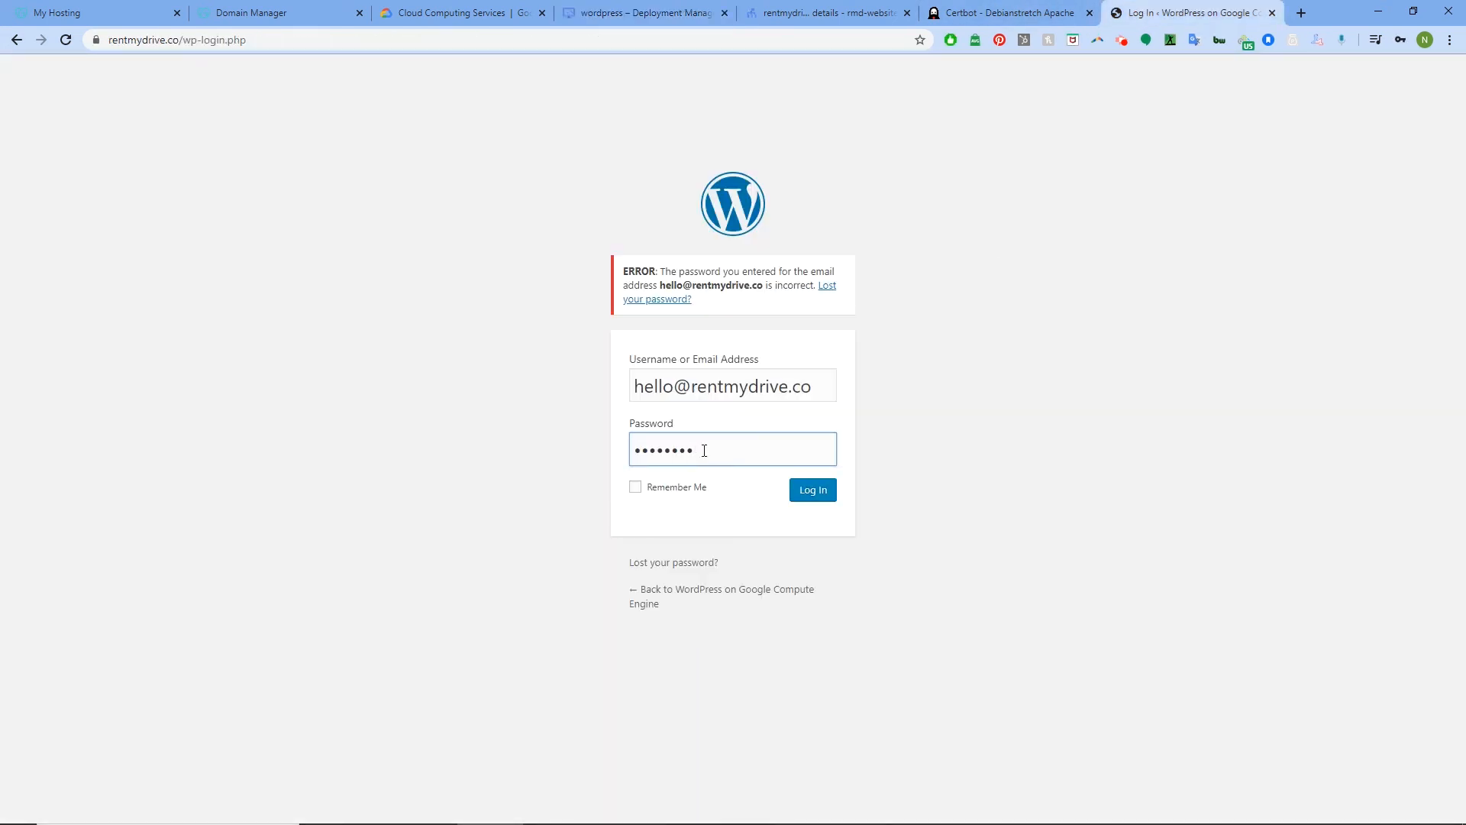
{"action": "left_click", "coordinate": [811, 489]}
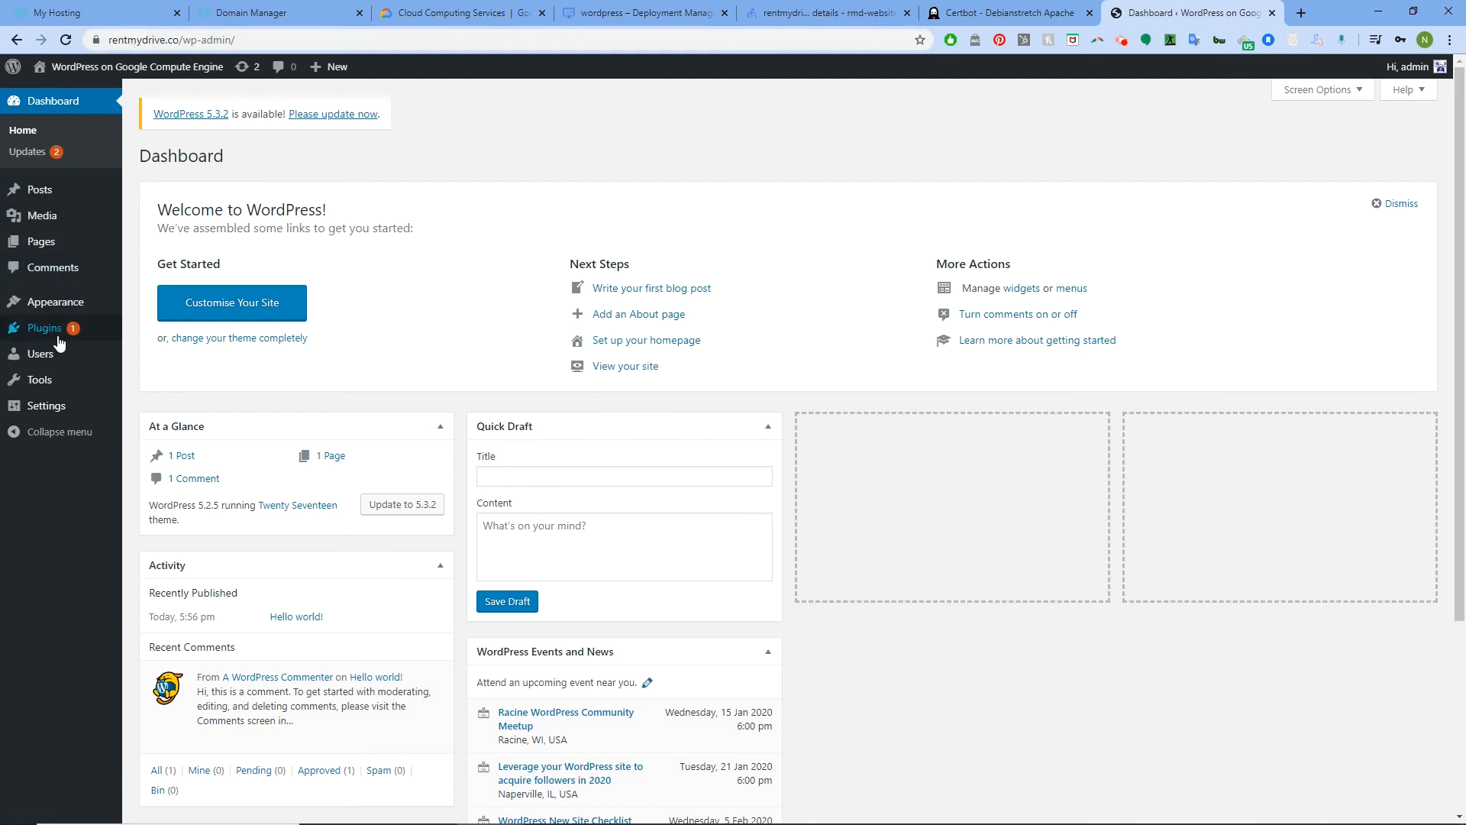
{"action": "mouse_move", "coordinate": [46, 405]}
{"action": "left_click", "coordinate": [166, 413]}
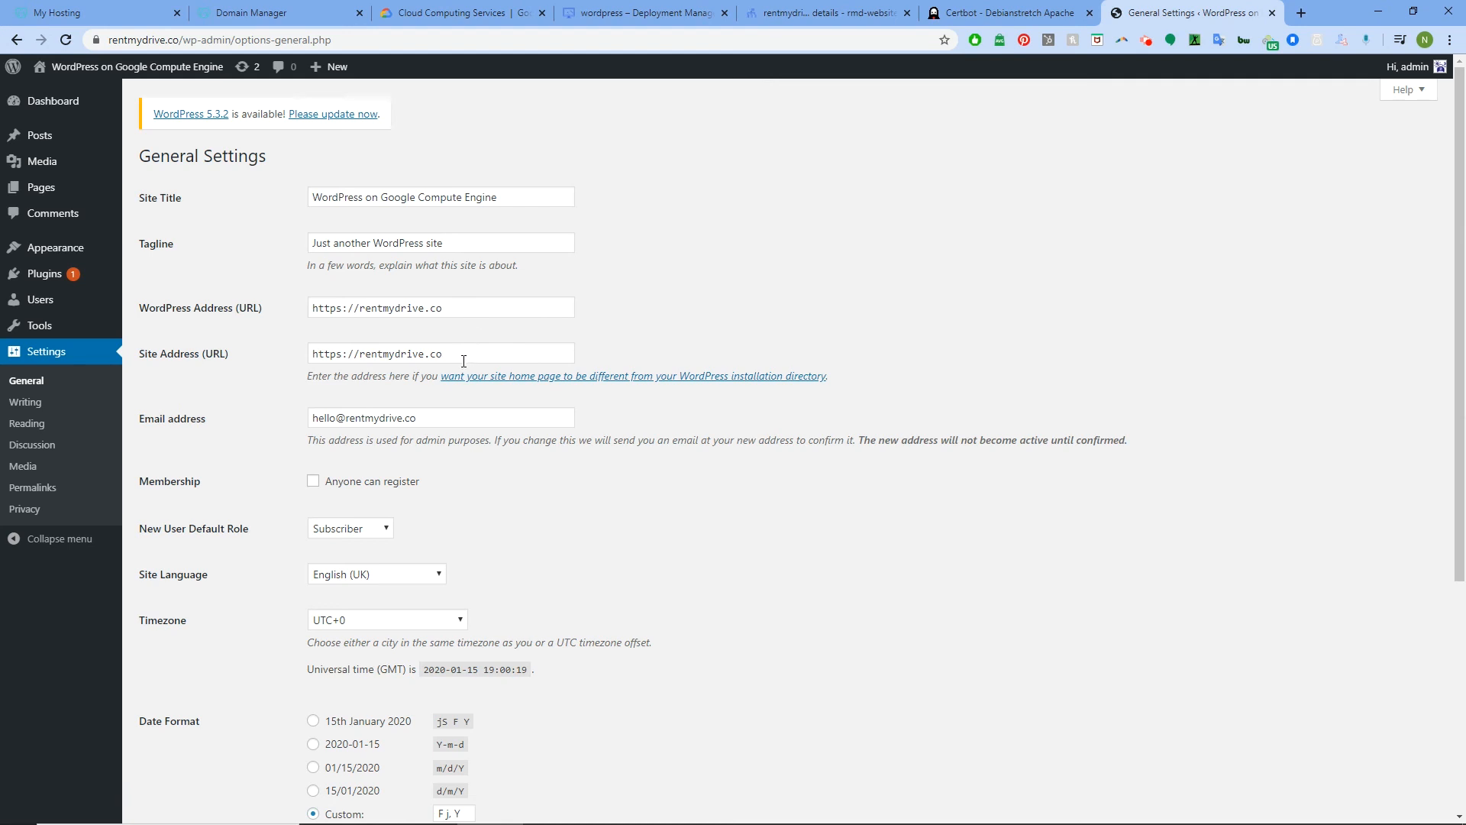
{"action": "scroll", "coordinate": [428, 397], "scroll_direction": "down", "scroll_amount": 3}
{"action": "scroll", "coordinate": [258, 455], "scroll_direction": "up", "scroll_amount": 3}
Upload the beach-sea-coast-boardwalk-pier-walkway-488221-pxhere.com image from Pictures to the WordPress media library
{"action": "left_click", "coordinate": [63, 164]}
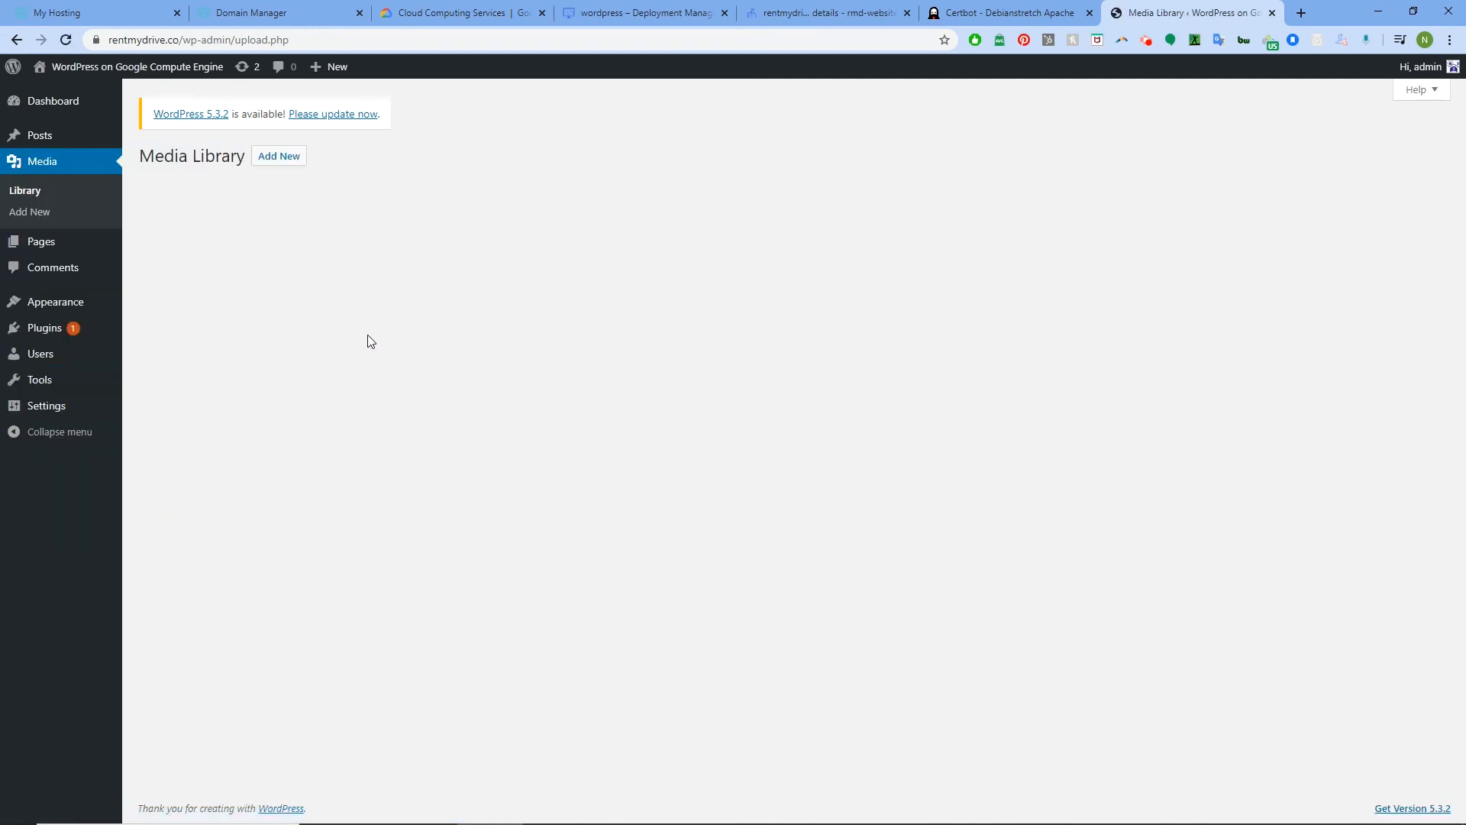
{"action": "left_click", "coordinate": [280, 156]}
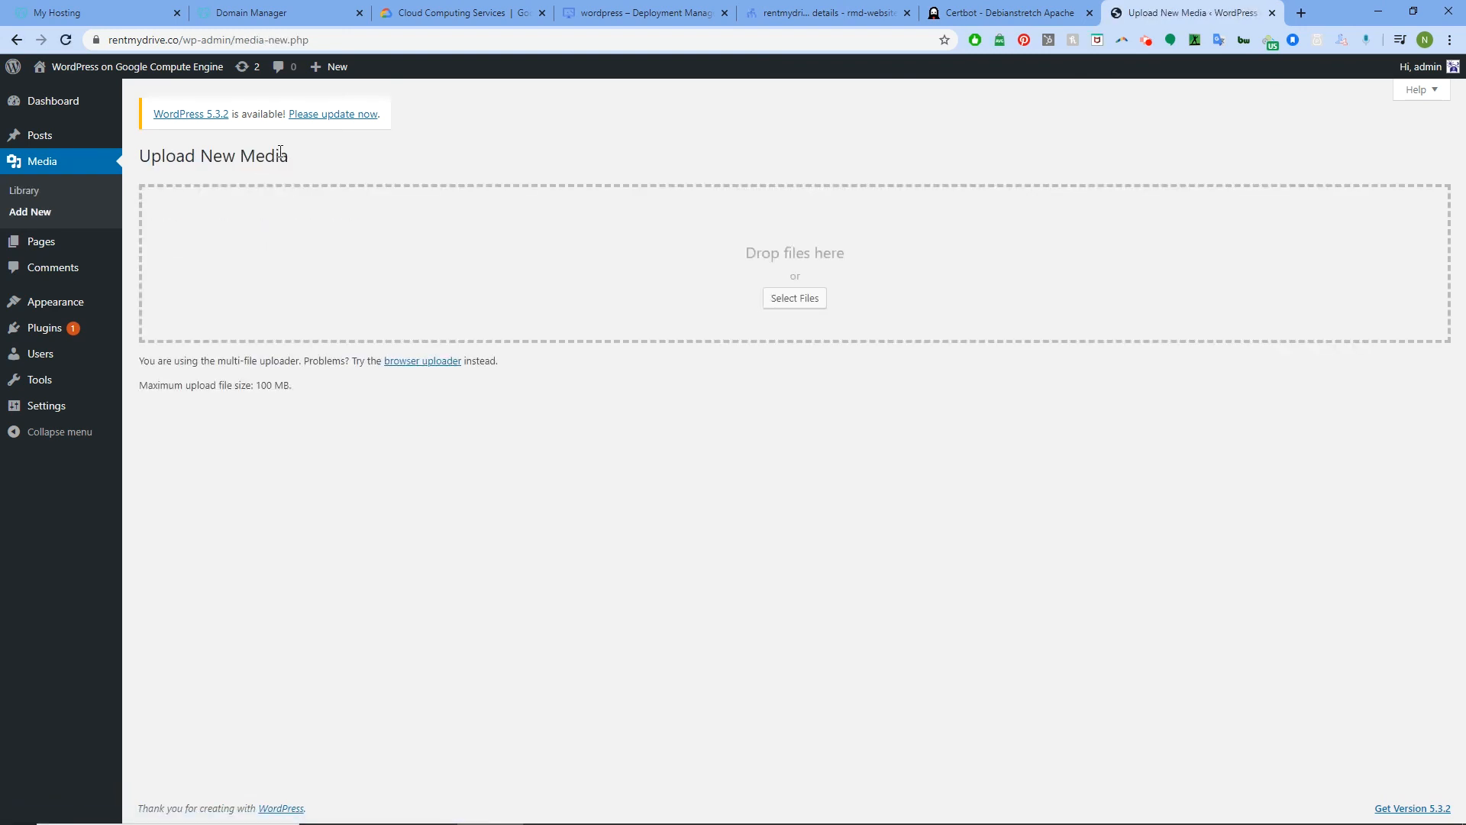
{"action": "left_click", "coordinate": [801, 304]}
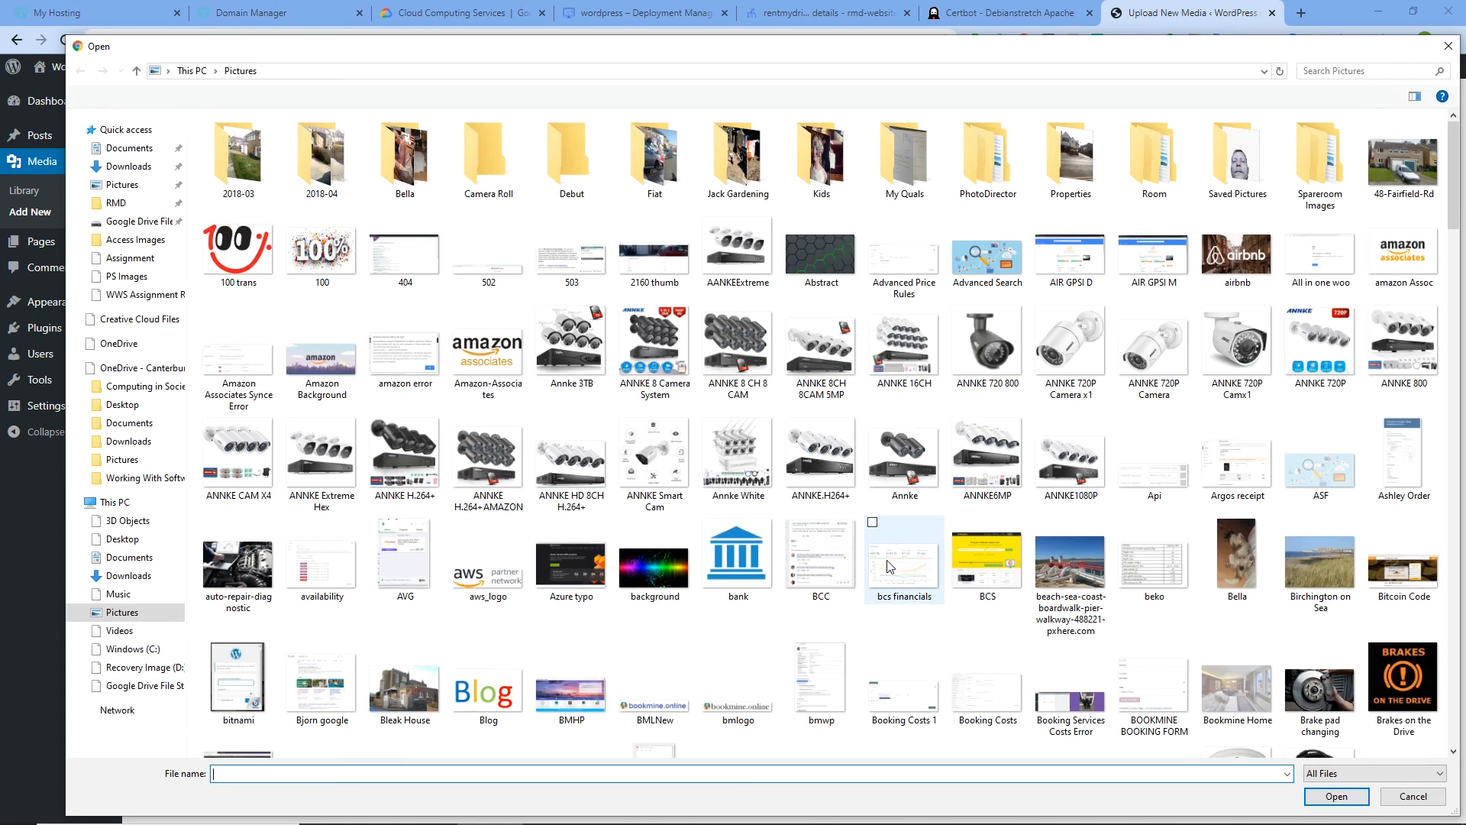
{"action": "left_click", "coordinate": [1065, 565]}
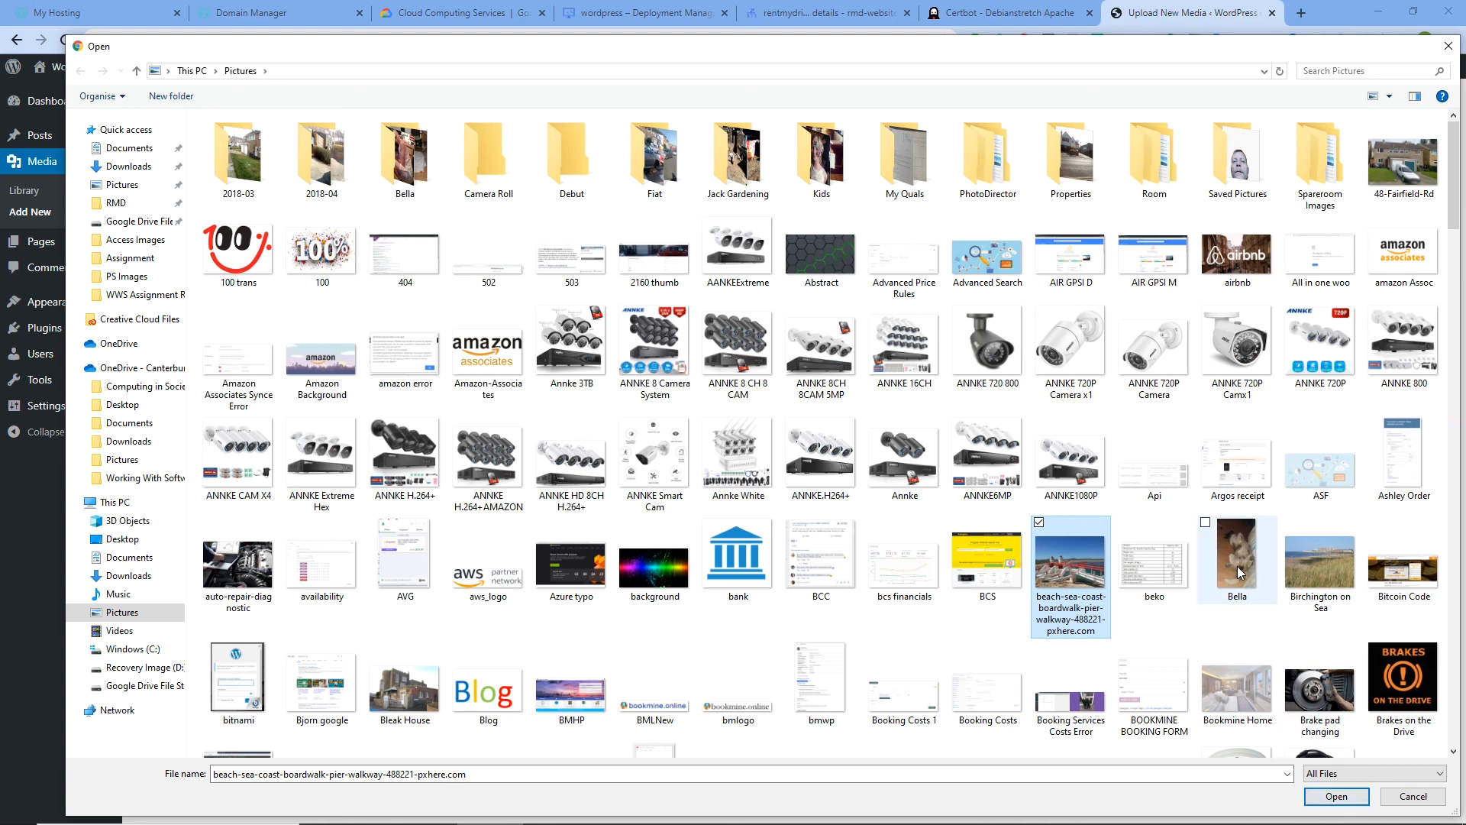
{"action": "left_click", "coordinate": [1333, 797]}
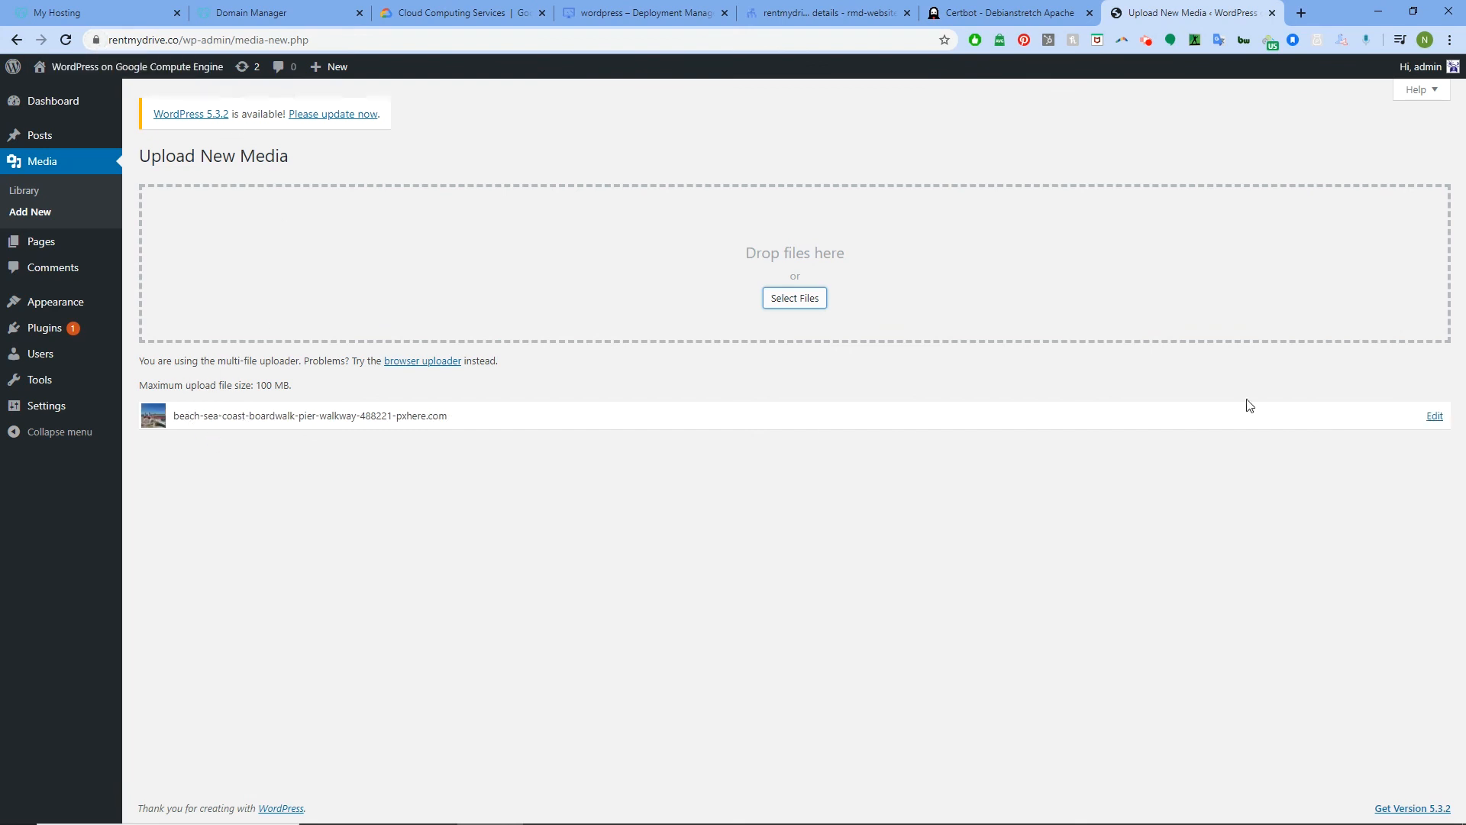
{"action": "left_click", "coordinate": [1433, 416]}
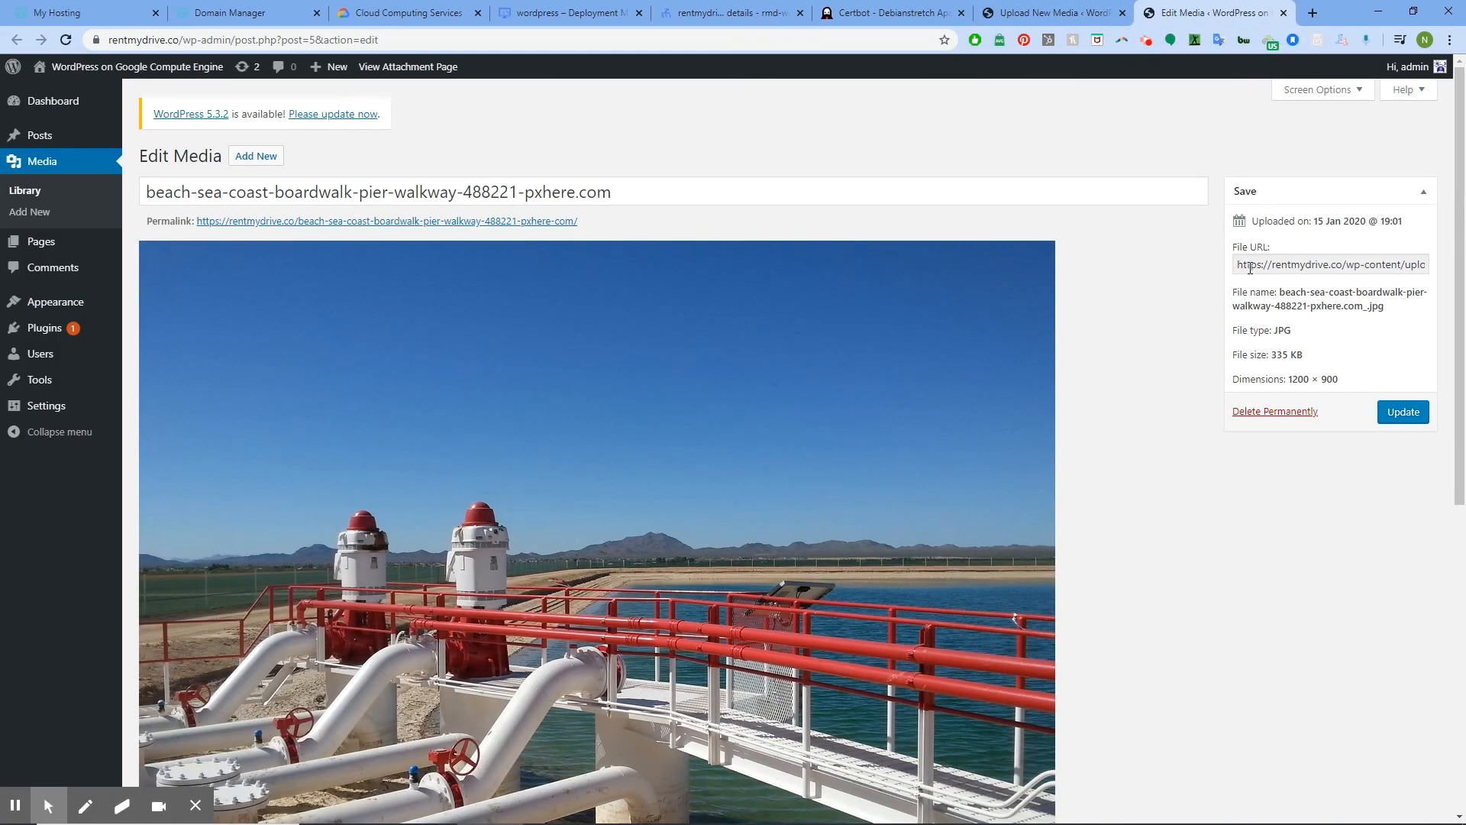
{"action": "scroll", "coordinate": [542, 290], "scroll_direction": "down", "scroll_amount": 4}
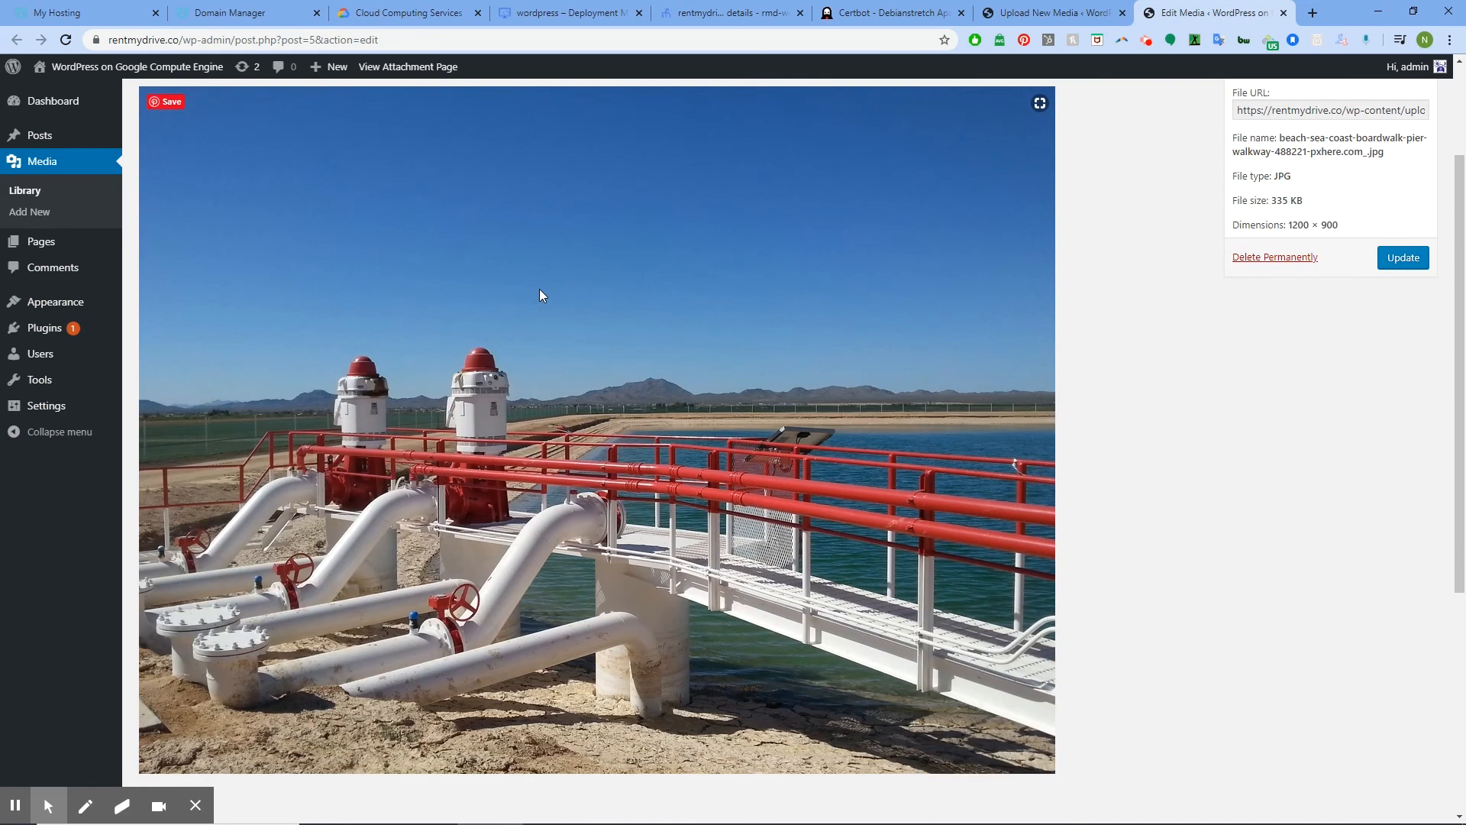
{"action": "scroll", "coordinate": [547, 289], "scroll_direction": "up", "scroll_amount": 4}
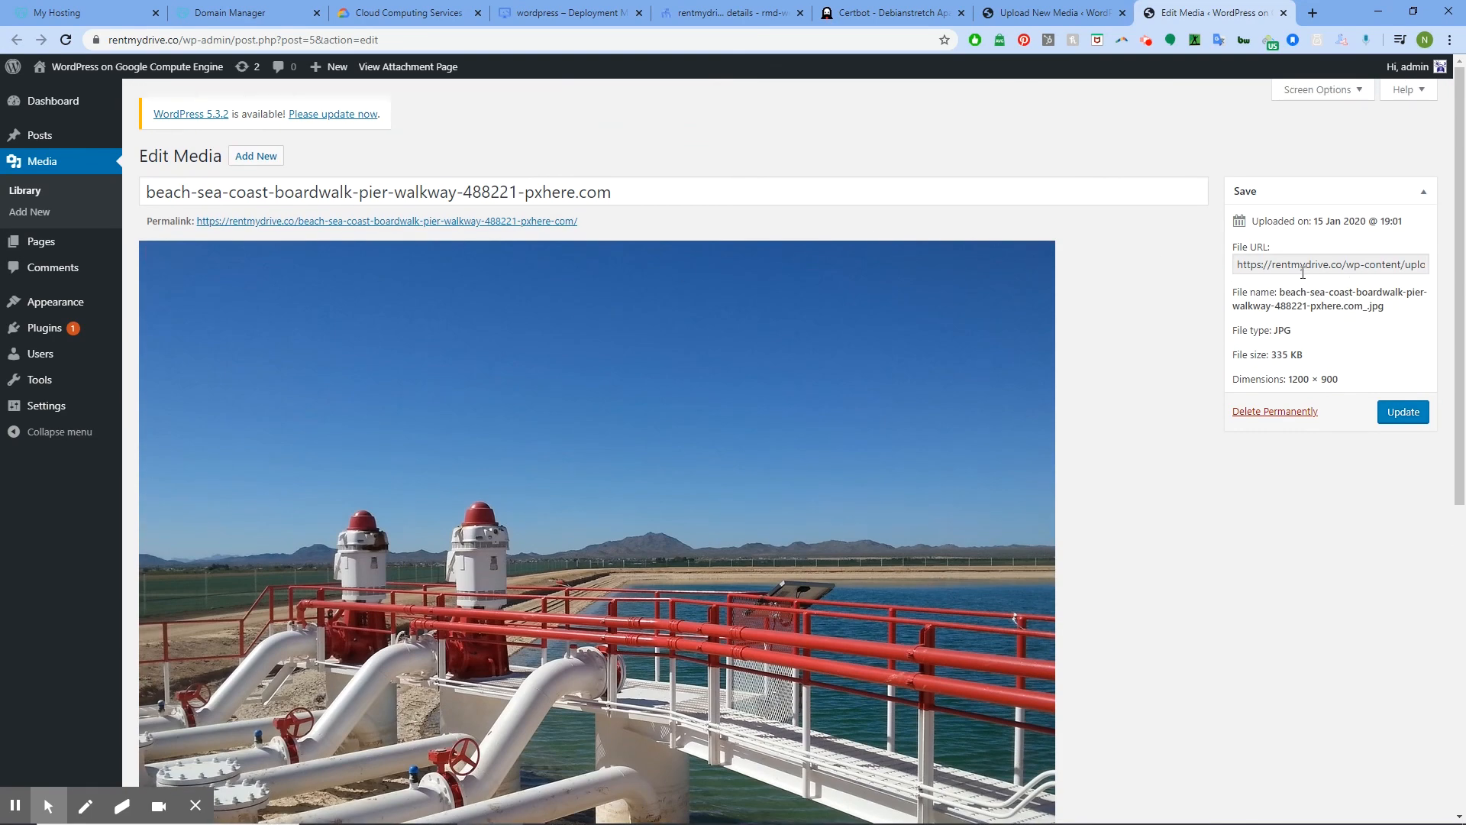
{"action": "left_click", "coordinate": [1259, 264]}
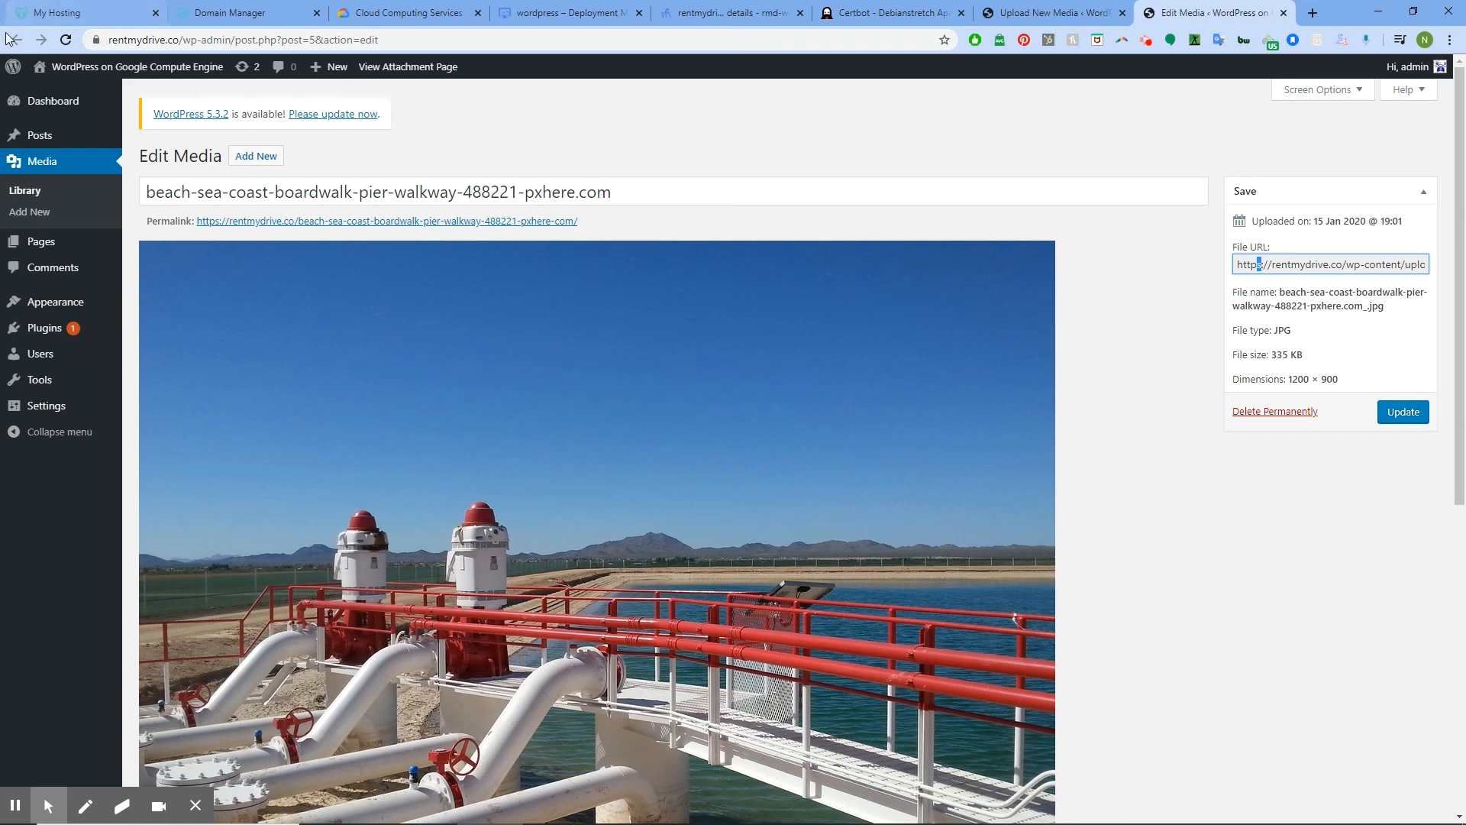
{"action": "left_click", "coordinate": [563, 7]}
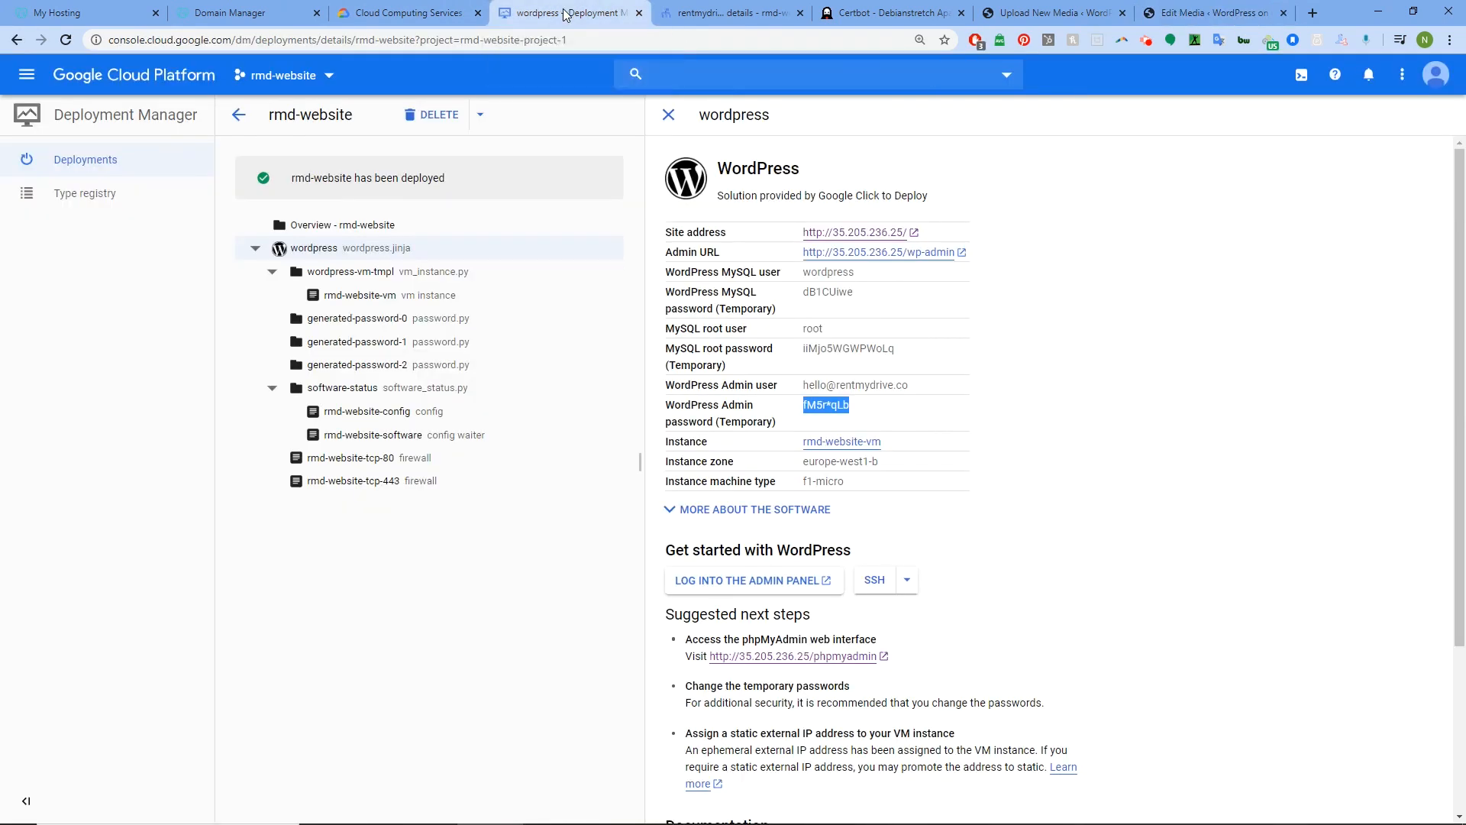
{"action": "left_click", "coordinate": [1206, 13]}
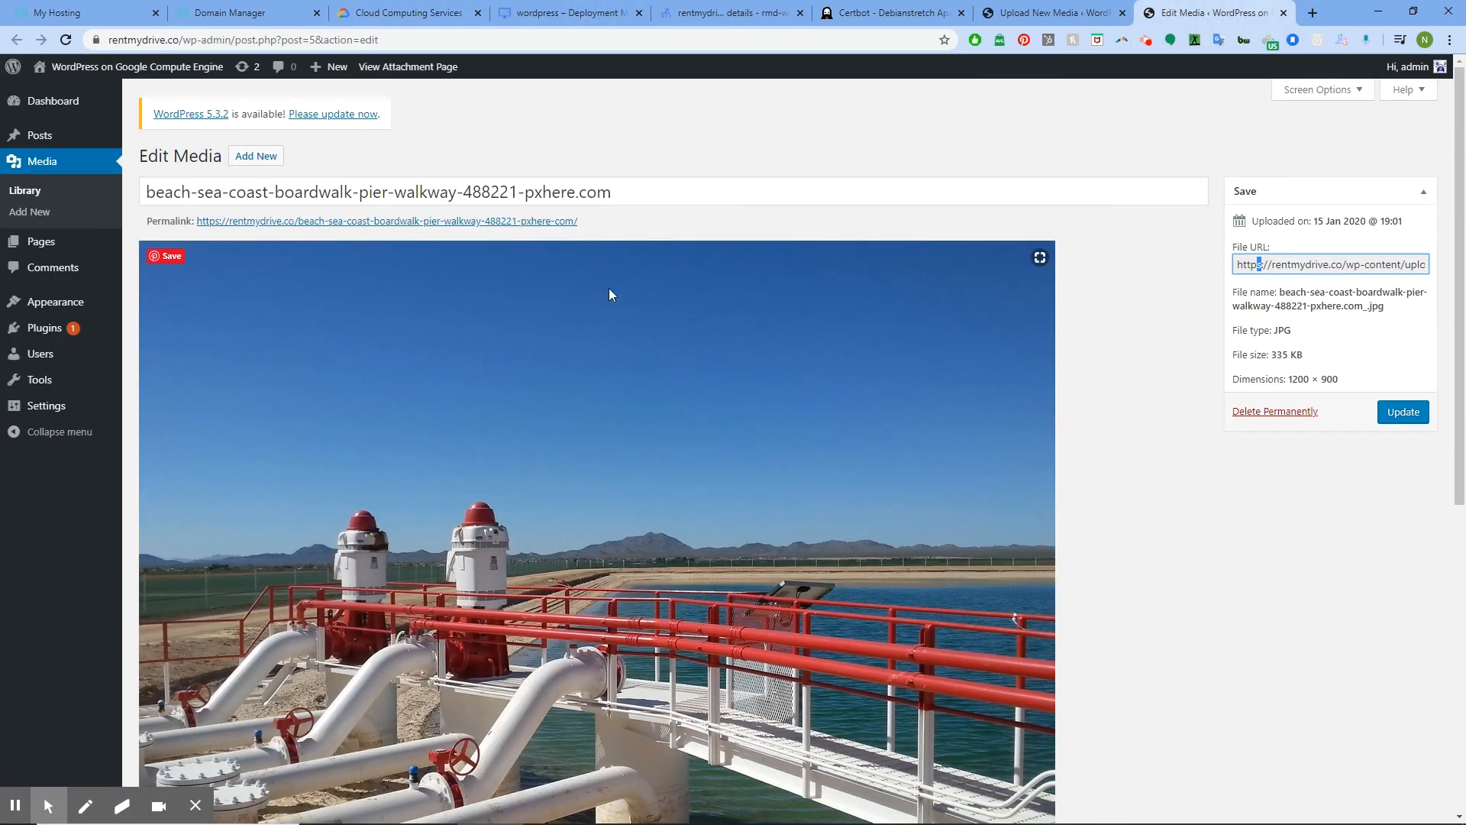